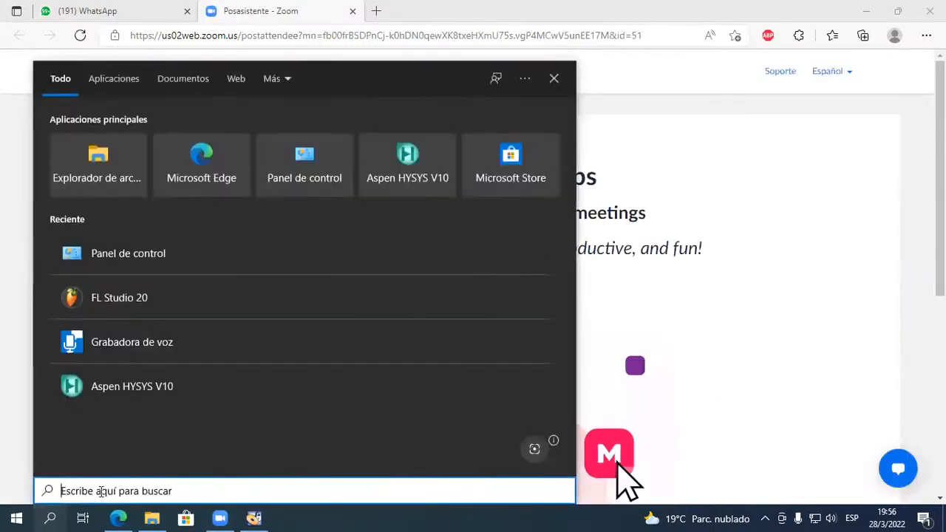
Launch Visio and create a new blank drawing.
text(p)
key(BackSpace)
text(visi)
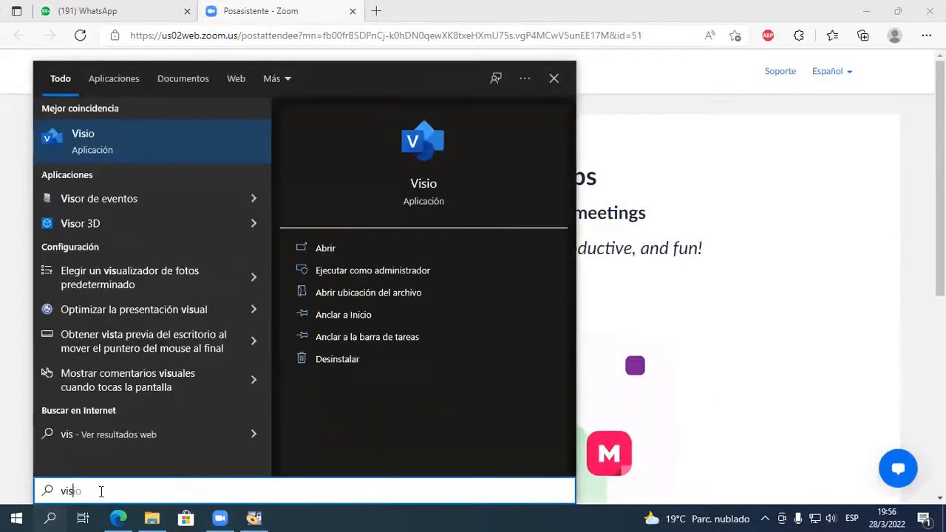
text(o)
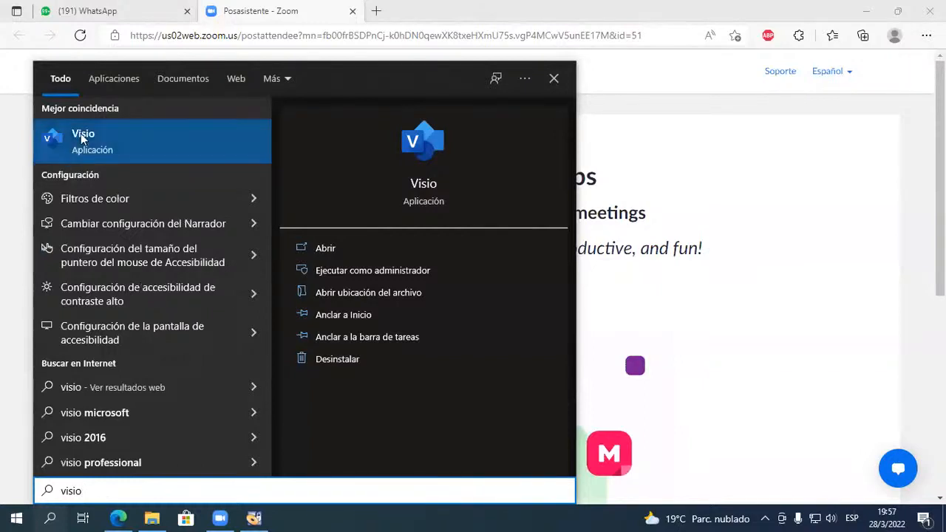
click(83, 139)
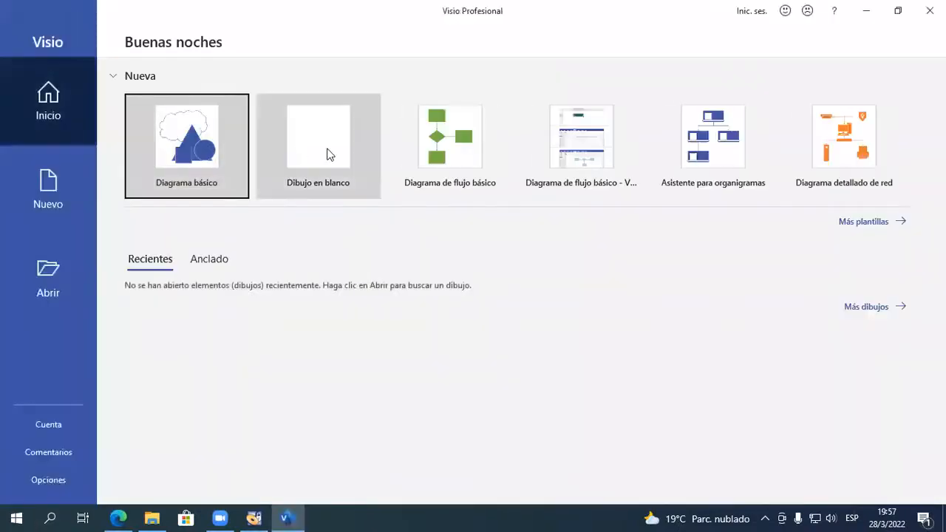
click(330, 153)
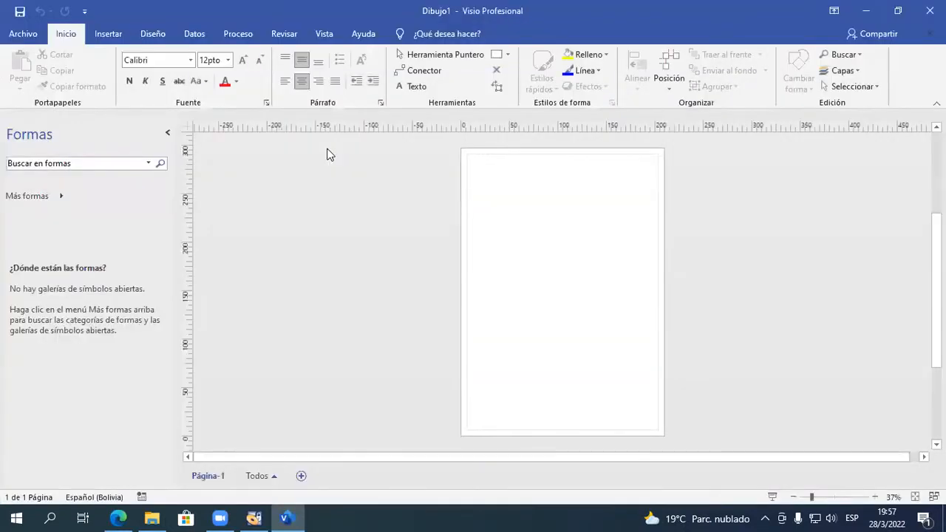
Add a text box near the page's upper left corner reading "Pipe Segment".
click(829, 498)
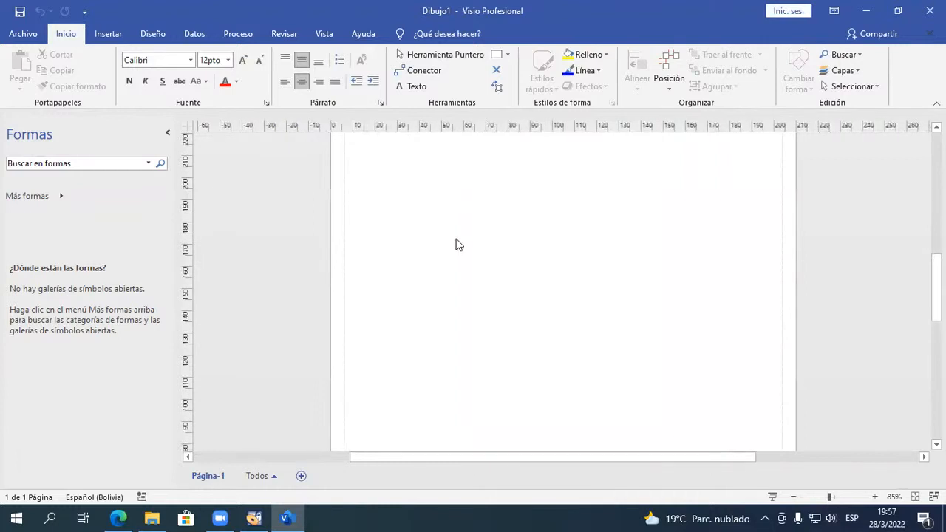
scroll(456, 244, up, 3)
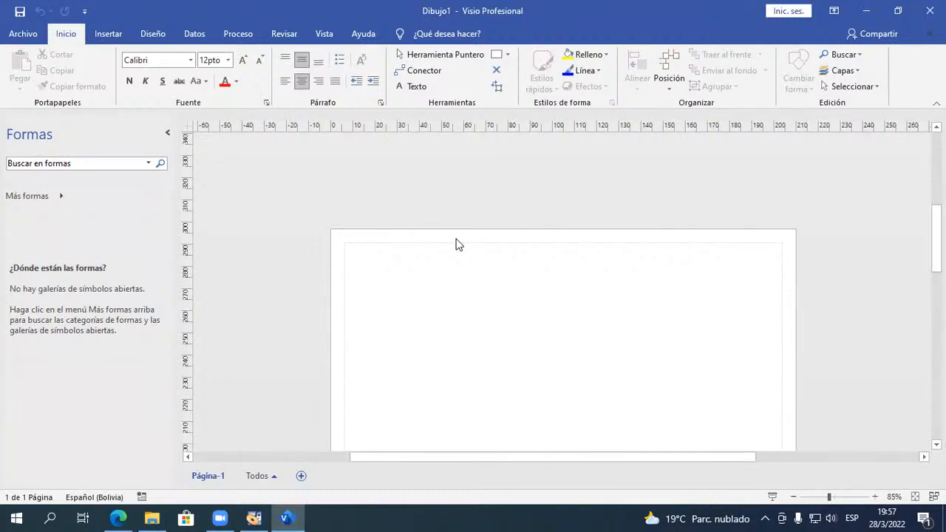
click(839, 497)
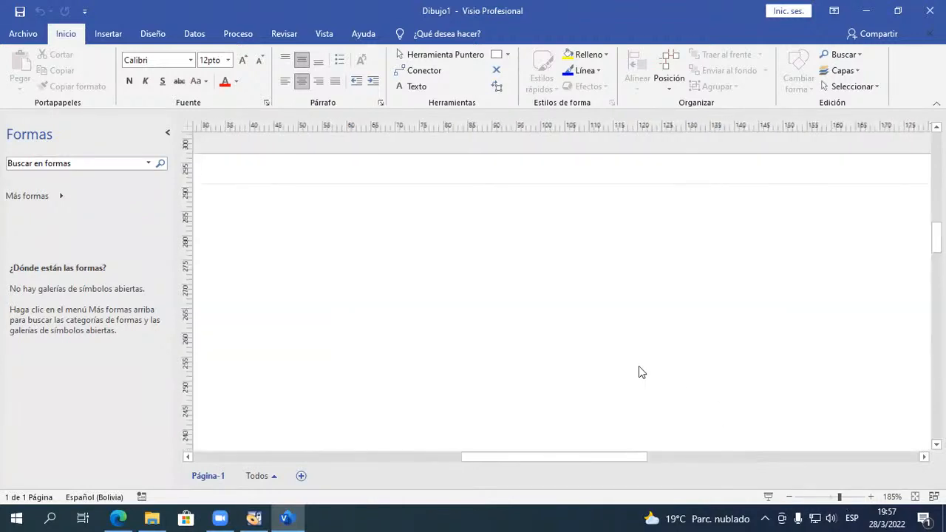
scroll(640, 371, up, 2)
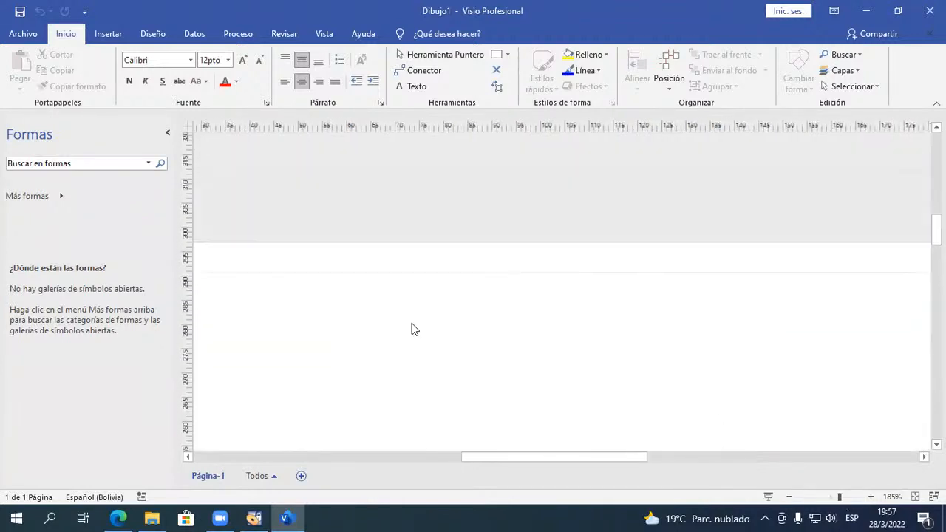
click(416, 86)
scroll(454, 301, down, 3)
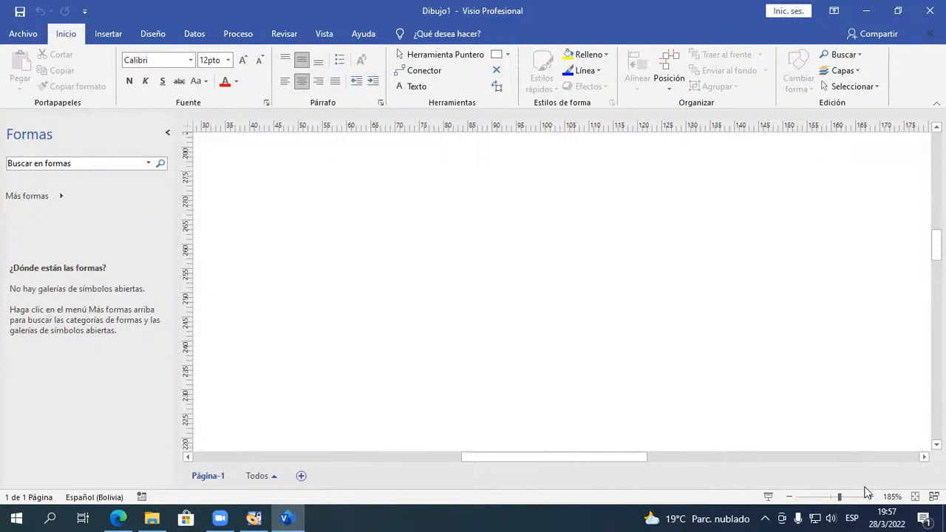
drag(837, 497, 834, 498)
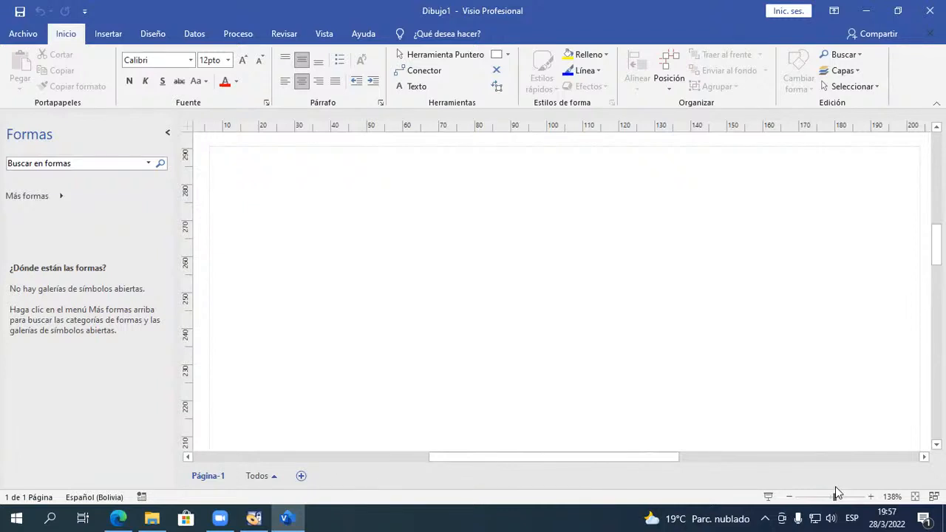
click(411, 86)
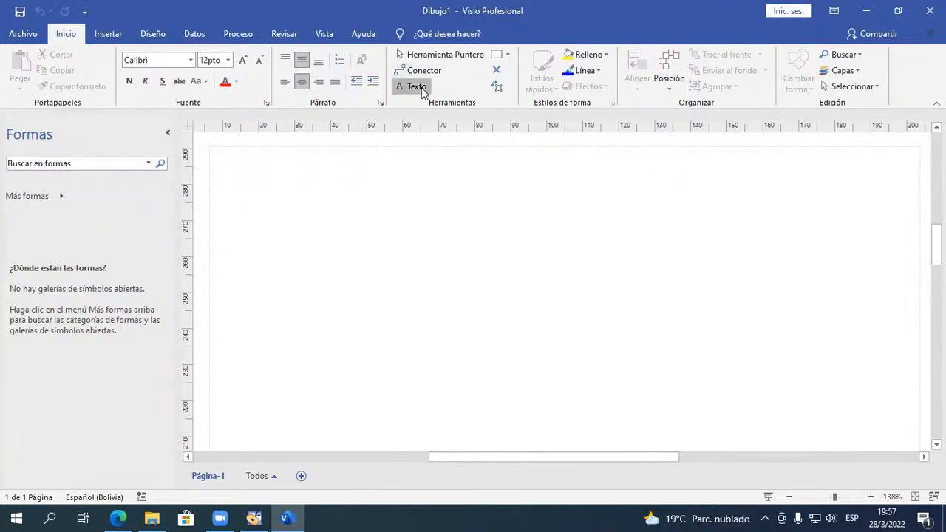
click(330, 232)
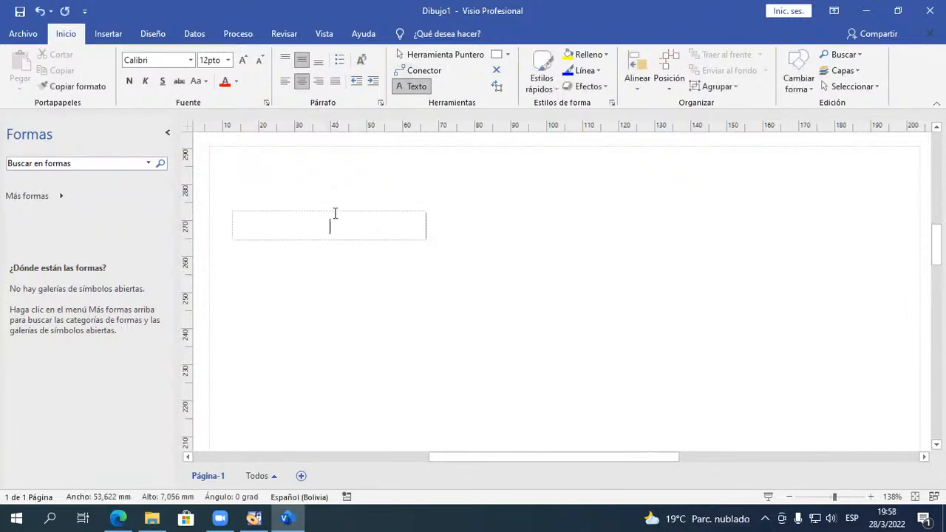
key(Escape)
click(329, 203)
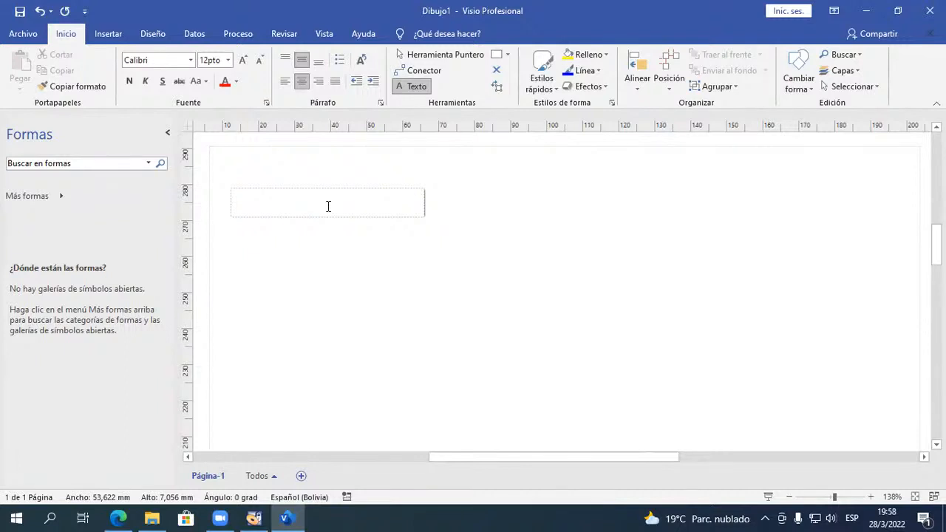
text(OR)
key(BackSpace)
key(BackSpace)
text(Pi)
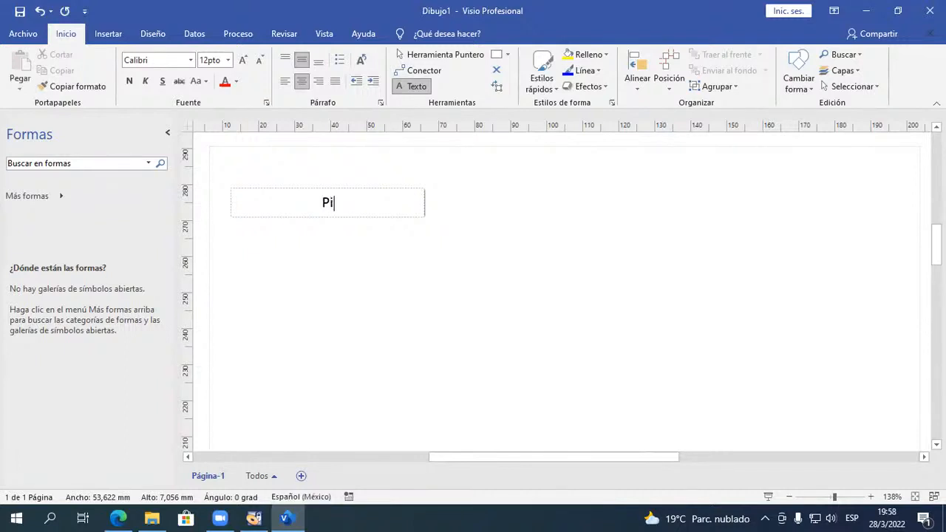
text(pe Segment)
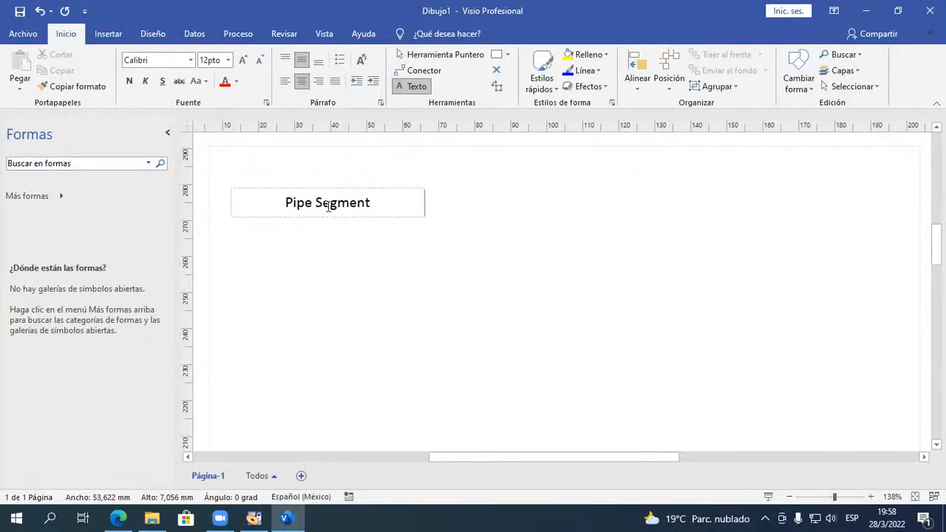
Add "CGP" and "Aspen Hidraulics" as the second and third lines of the text box.
key(Return)
text(CGP)
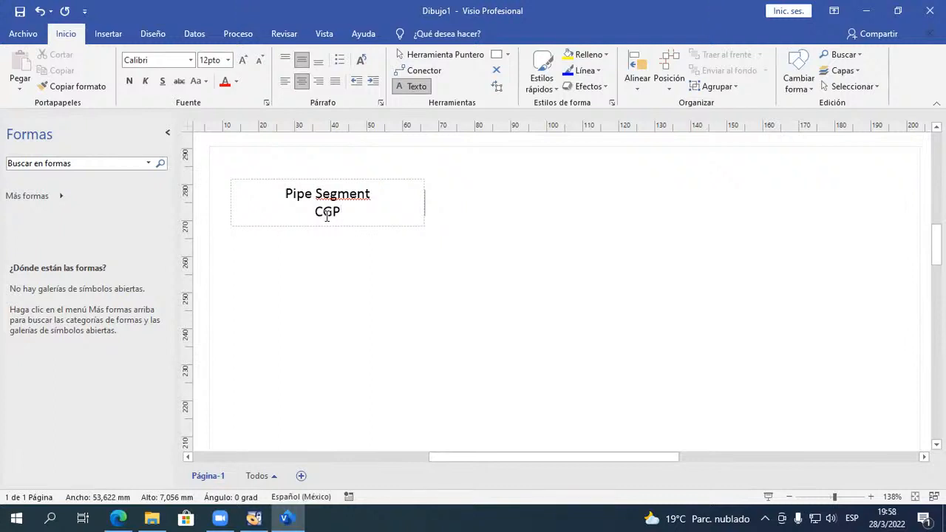
key(Return)
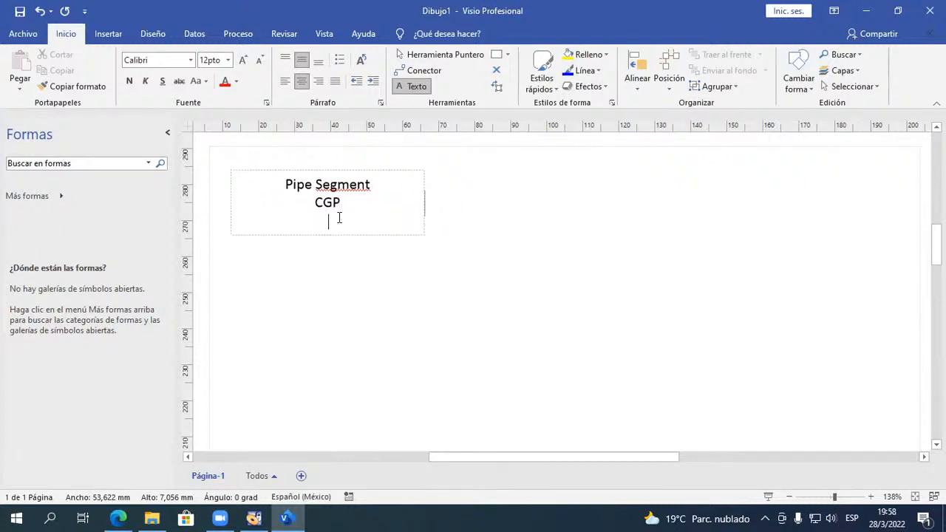
text(APen Hi)
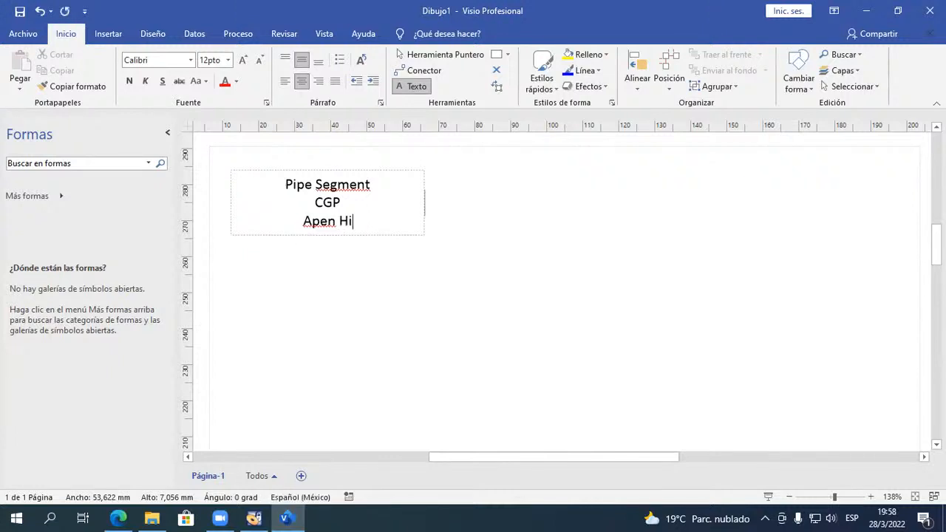
text(draulics)
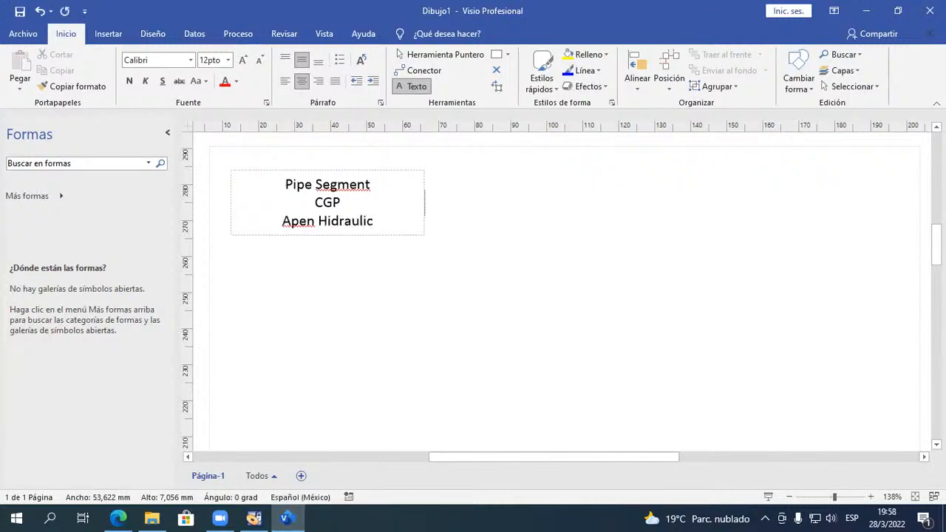
key(Left)
key(Left)
key(Left)
key(Left)
key(Left)
key(Left)
key(Left)
key(Left)
key(Left)
key(Left)
key(Left)
key(Left)
key(Left)
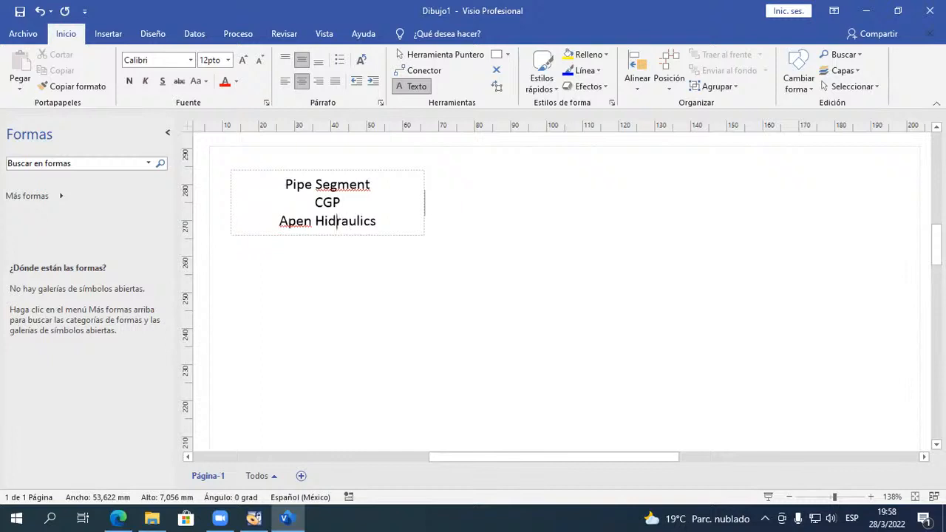
text(s)
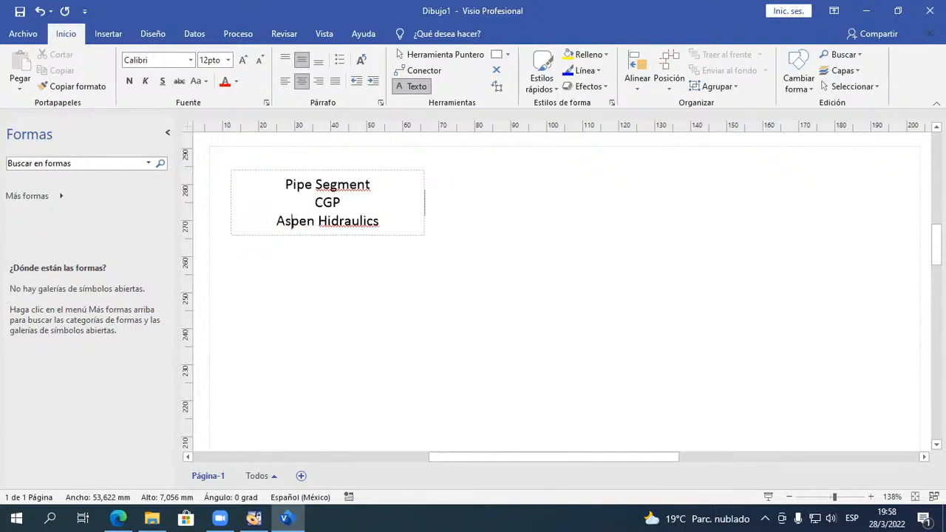
Add "PipeSYS" as the fourth line of the text box.
key(Right)
key(Right)
key(Right)
key(Right)
key(Right)
key(Right)
key(Right)
key(Right)
key(Right)
key(Right)
key(Right)
key(Right)
key(Right)
key(Right)
key(Return)
text(Pl)
key(BackSpace)
text(yPE)
key(BackSpace)
key(BackSpace)
key(BackSpace)
key(BackSpace)
text(Pie)
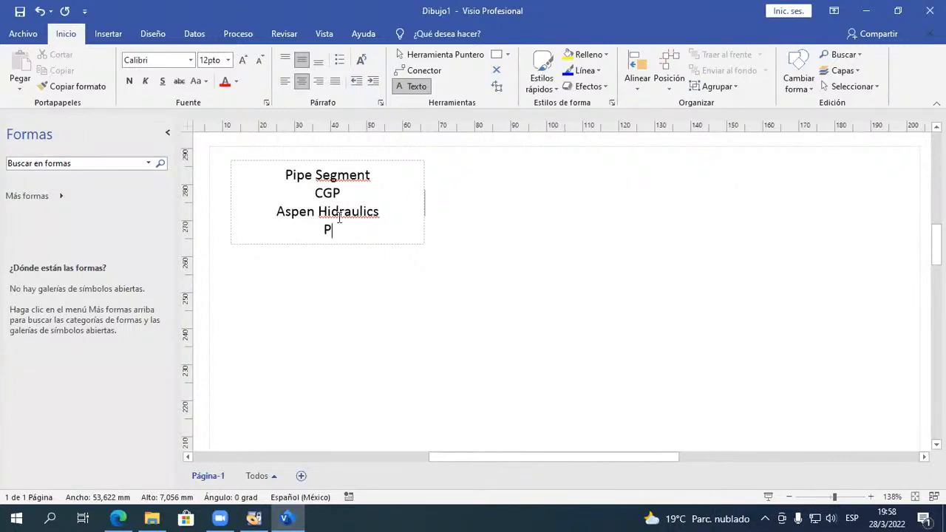
key(BackSpace)
text(pe SYS)
key(Left)
key(Left)
key(Left)
key(BackSpace)
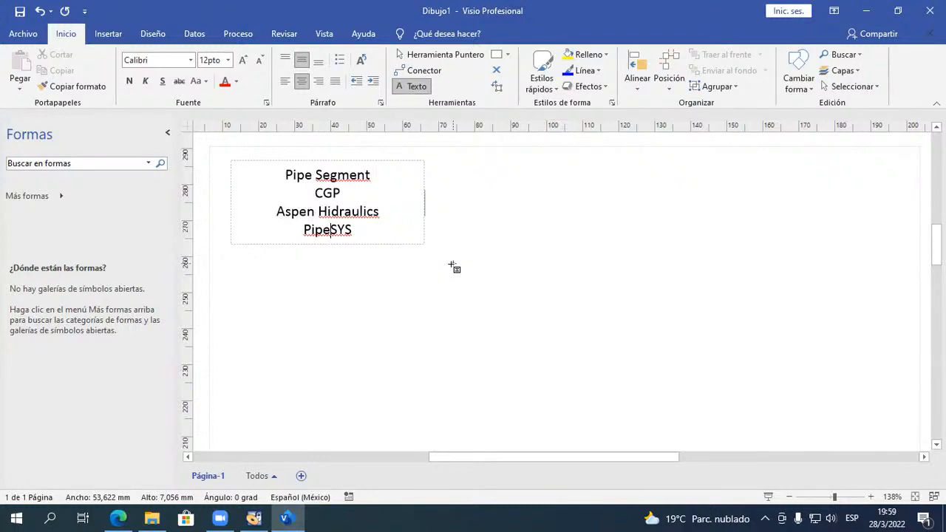
click(44, 196)
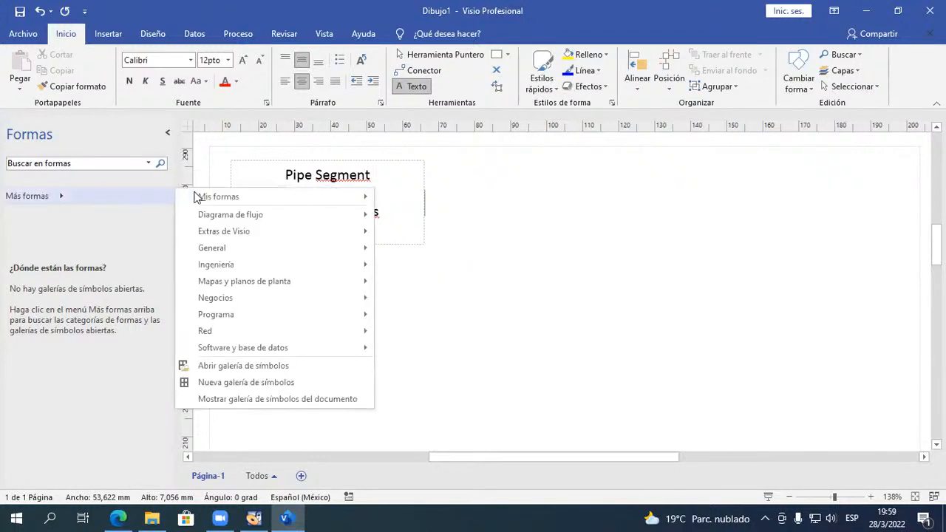
mouse_move(294, 215)
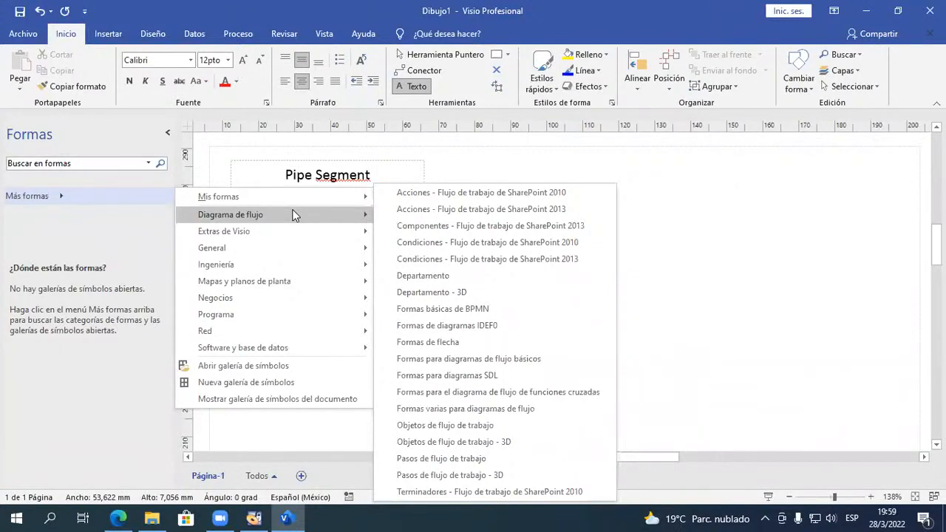
click(259, 517)
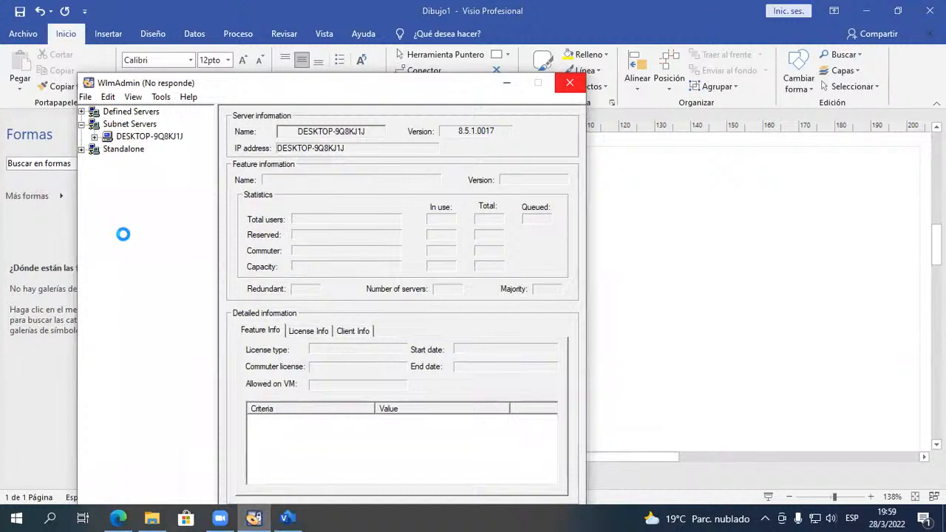
click(507, 84)
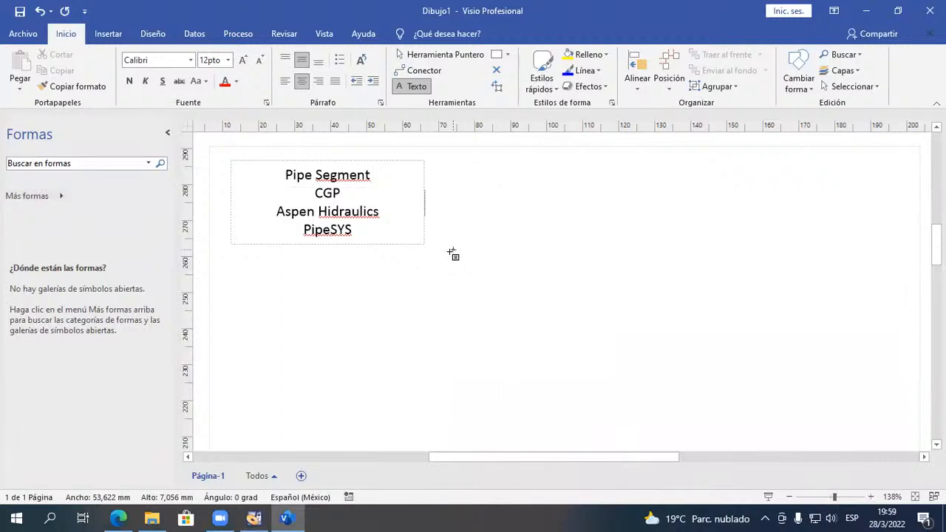
Finish the text entry and resize the text box to a height of about 32 mm so it encloses all four lines.
click(415, 57)
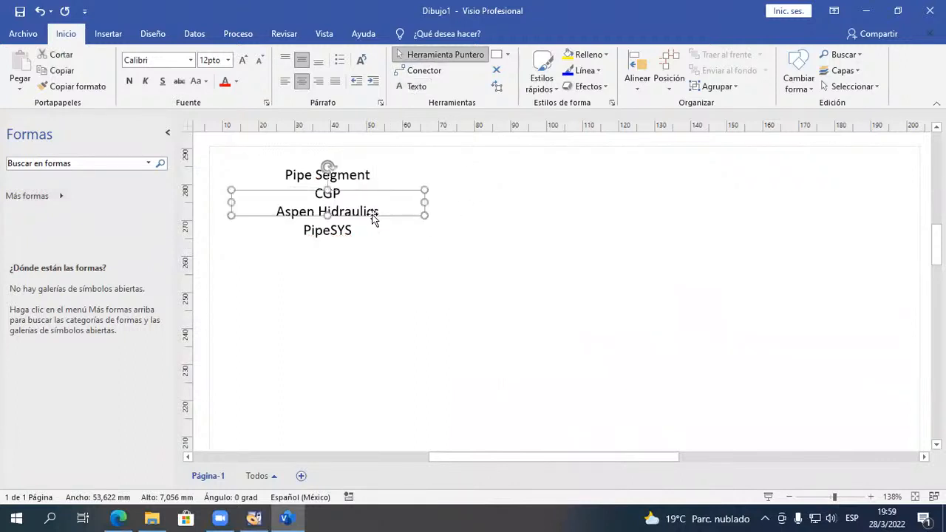
drag(327, 215, 332, 253)
click(465, 321)
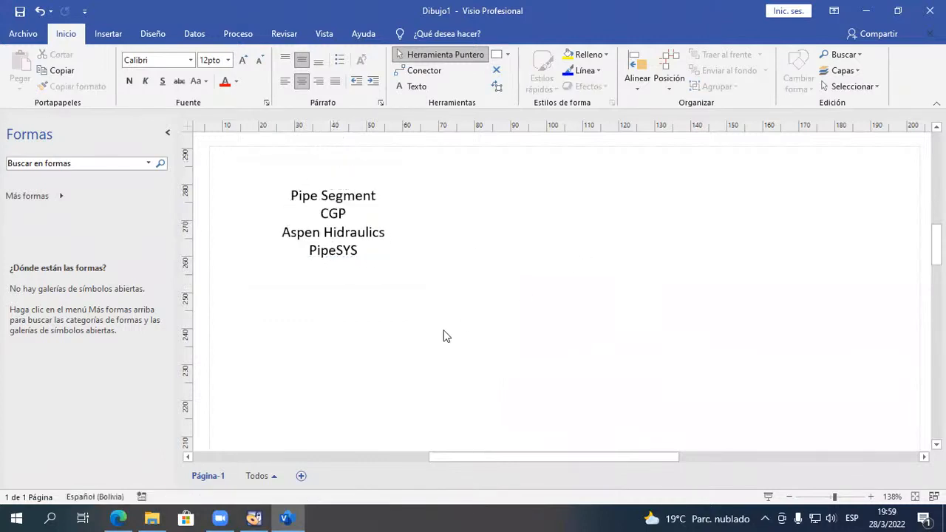
click(334, 196)
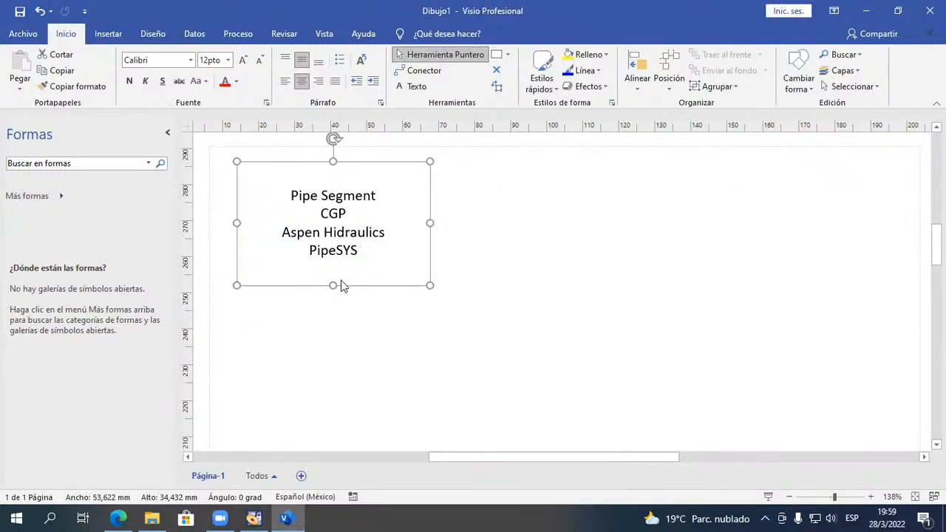
mouse_move(332, 284)
mouse_down()
mouse_move(332, 263)
mouse_move(332, 278)
mouse_up()
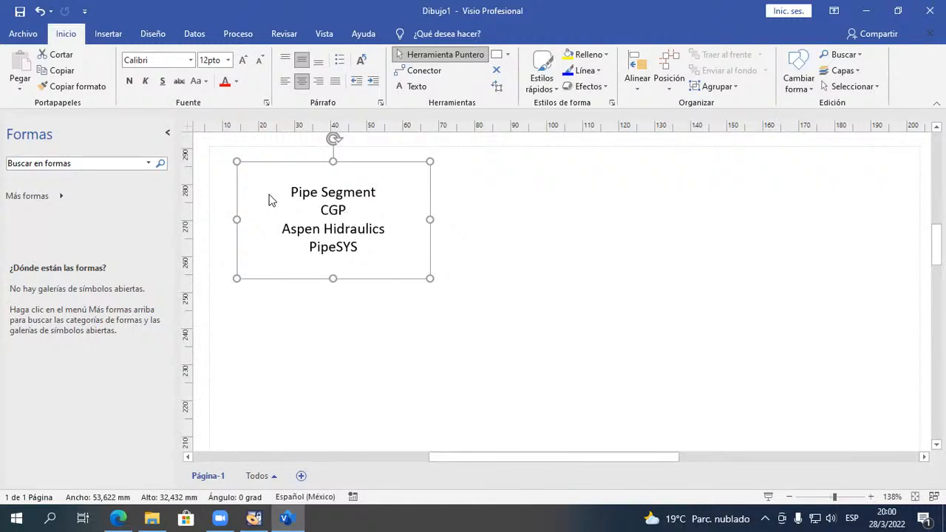
Reopen the text box's content and highlight the "Pipe Segment" line, followed by the "CGP" line.
click(317, 200)
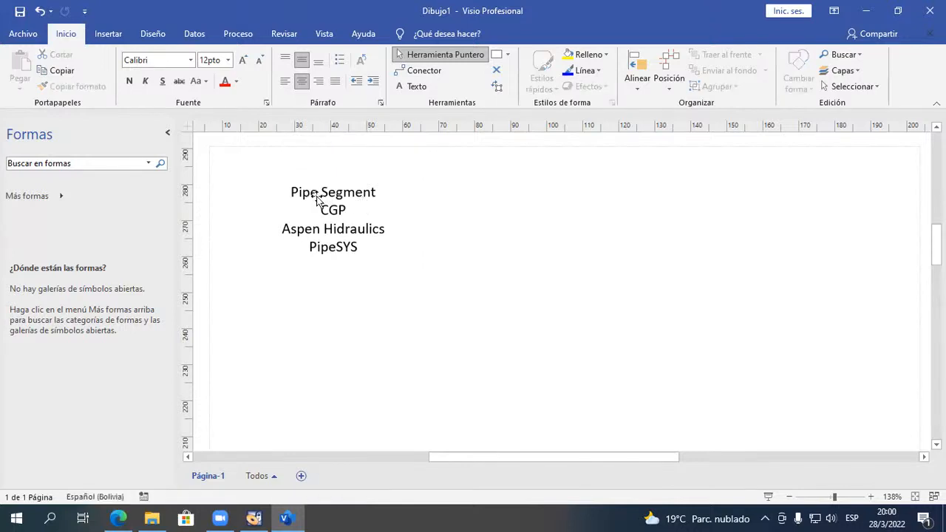
double_click(319, 202)
click(345, 210)
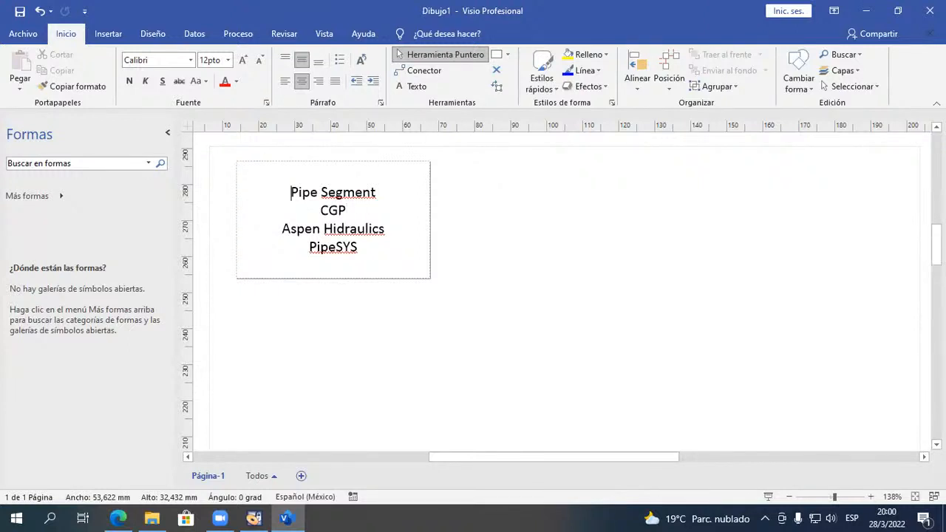
drag(291, 191, 382, 193)
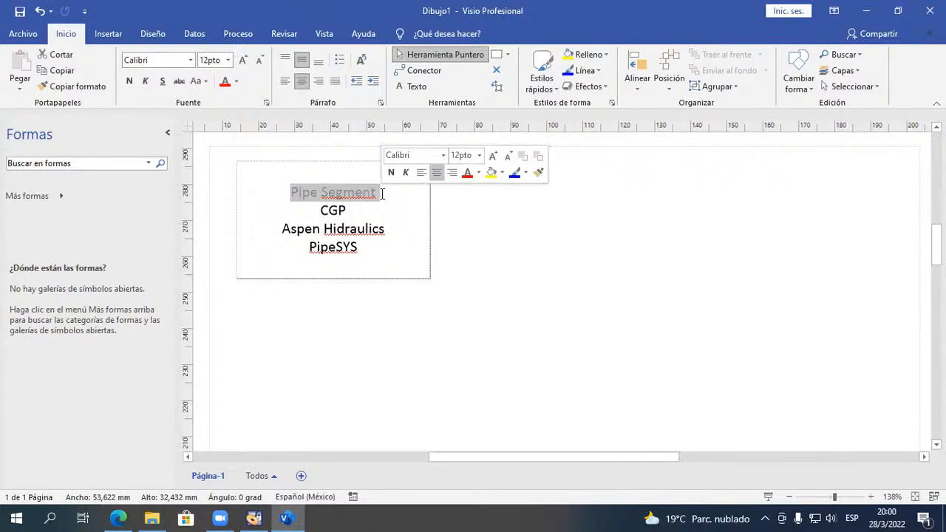
drag(346, 210, 319, 210)
click(332, 211)
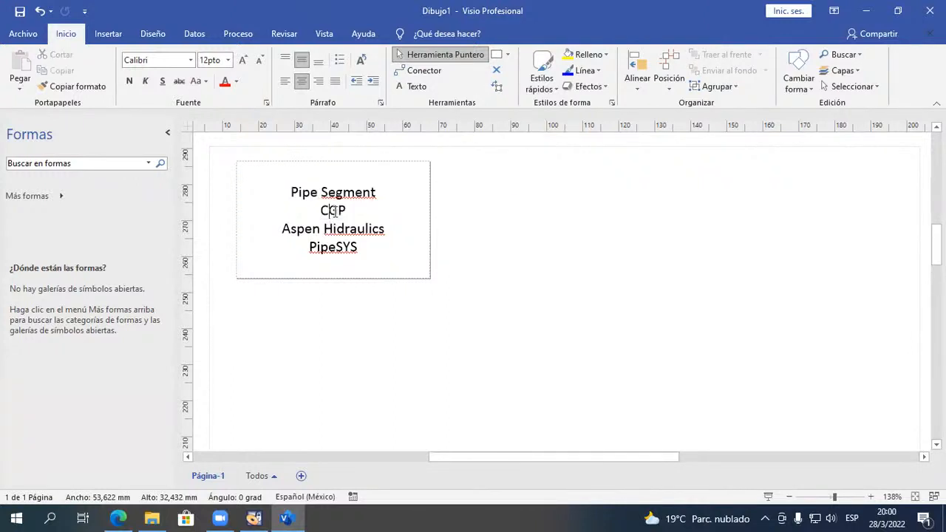
Highlight the "CGP", "Aspen Hidraulics" and "PipeSYS" lines of the text box one after another.
drag(320, 211, 350, 212)
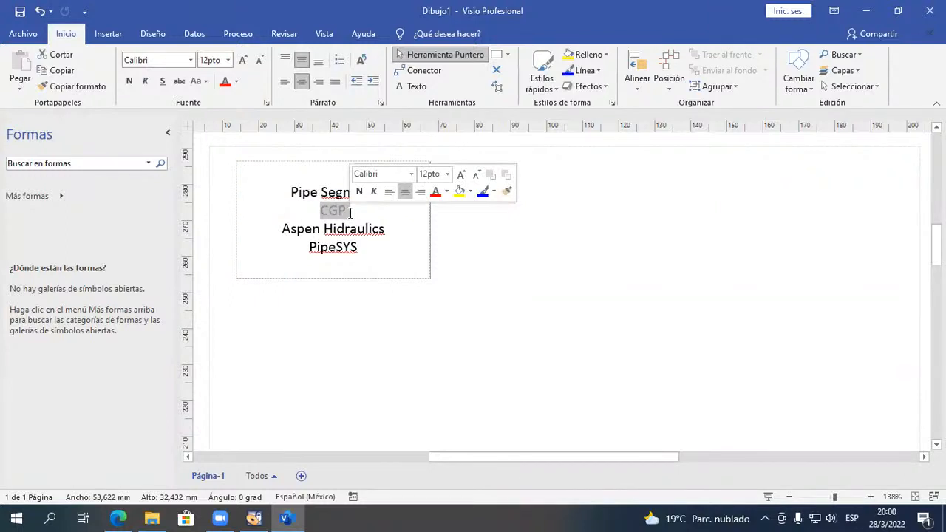
click(344, 230)
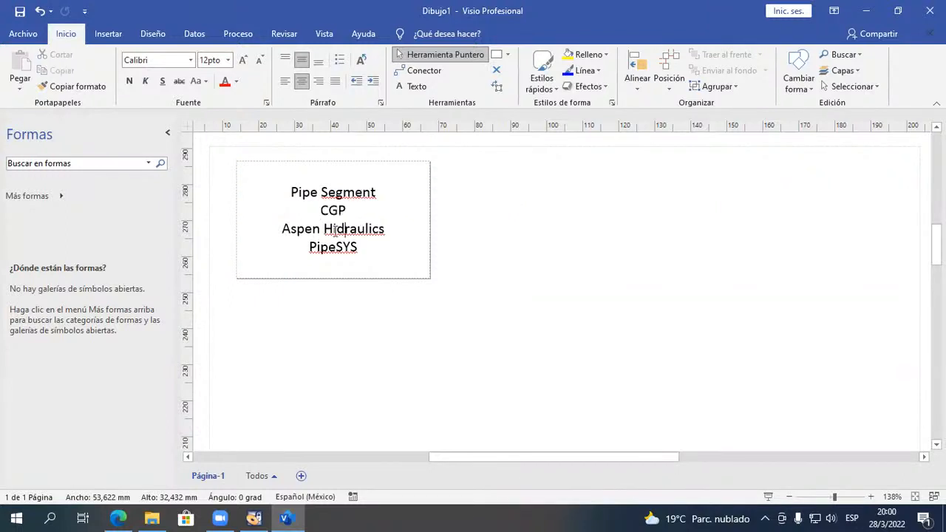
drag(374, 190, 351, 211)
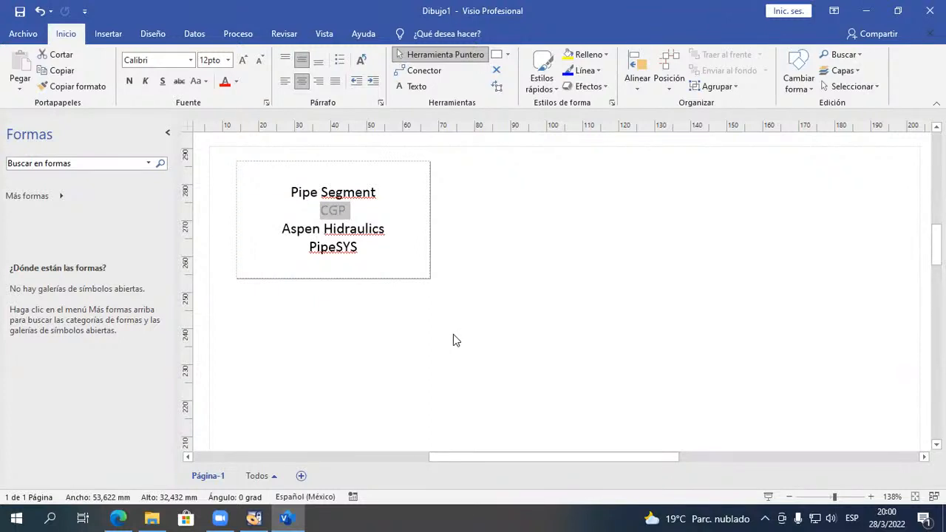
click(282, 231)
drag(290, 232, 400, 227)
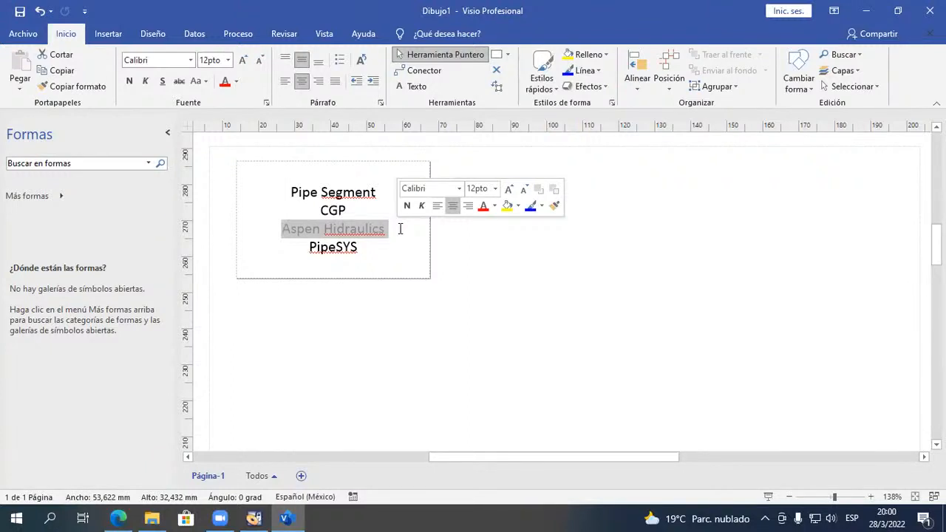
click(358, 235)
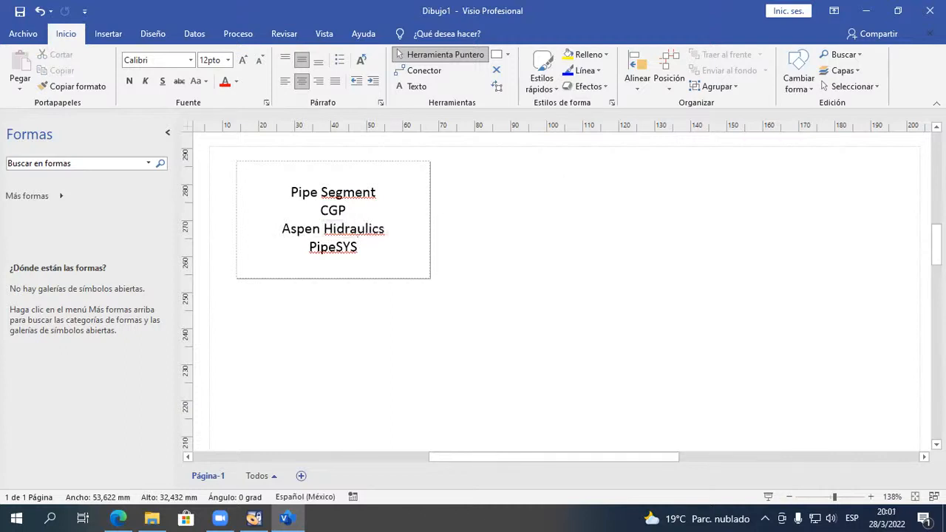
drag(309, 247, 356, 253)
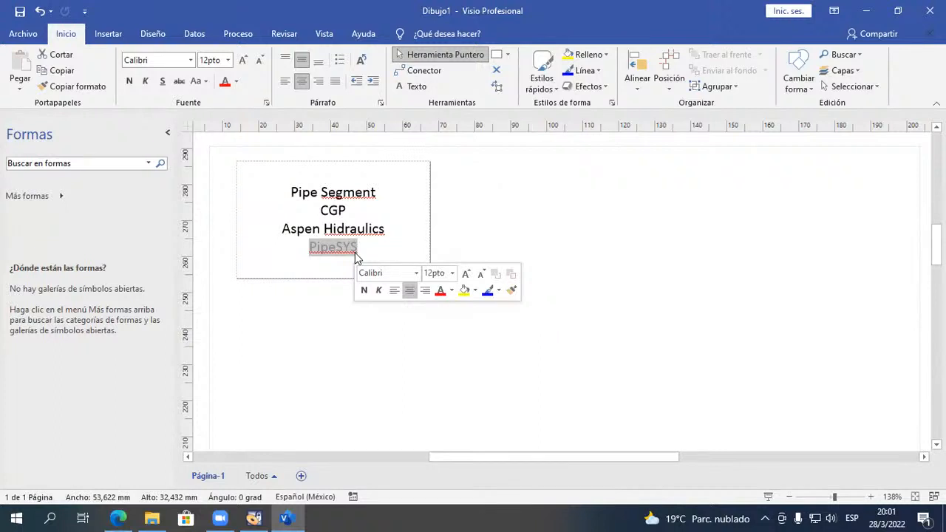
click(358, 250)
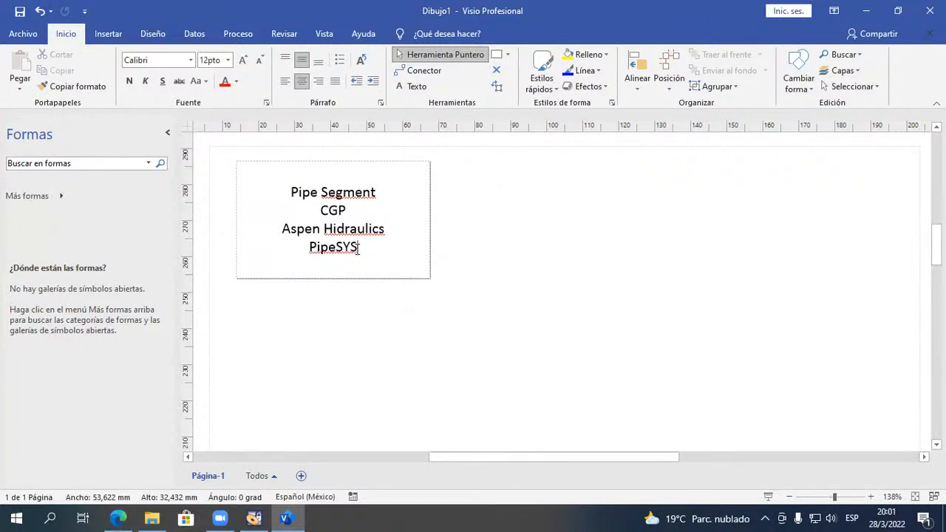
drag(360, 250, 294, 250)
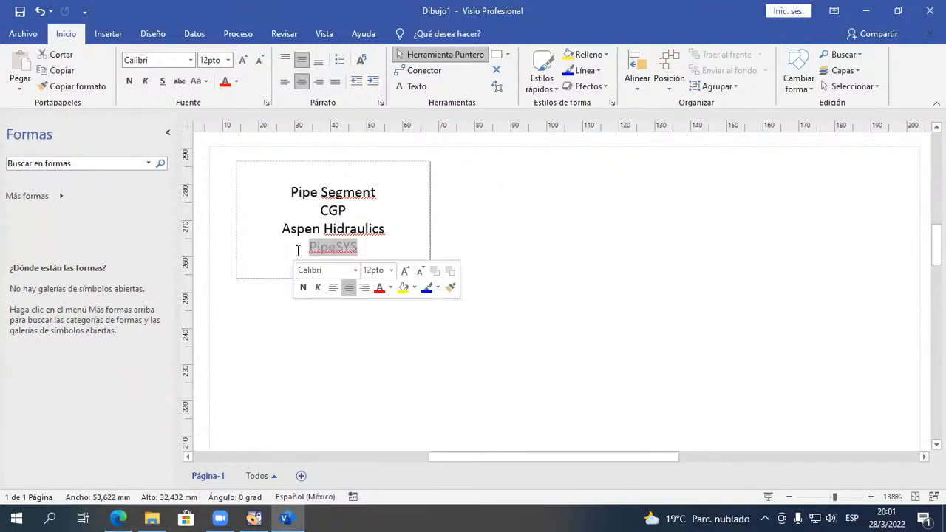
Add "OLGALINK" as the fifth line of the text box, below "PipeSYS".
click(362, 250)
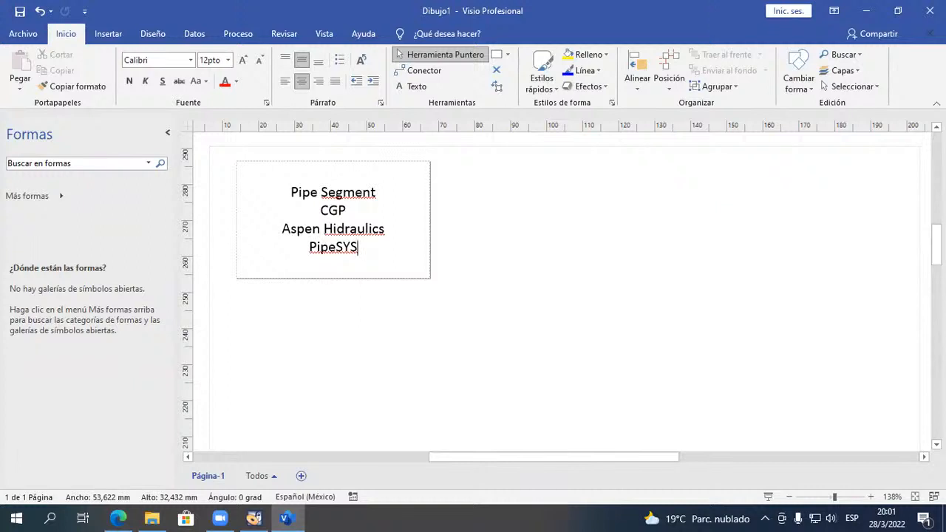
key(Return)
text(O)
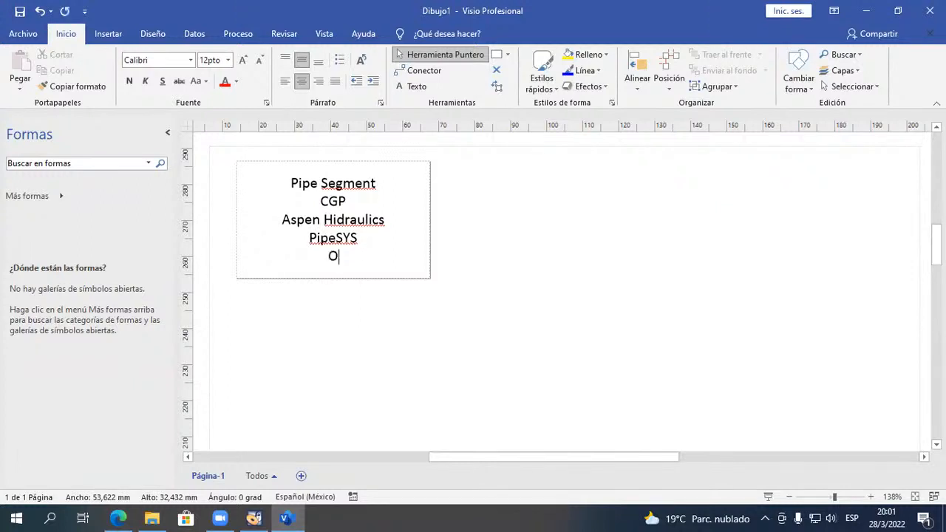
text(LGALINK)
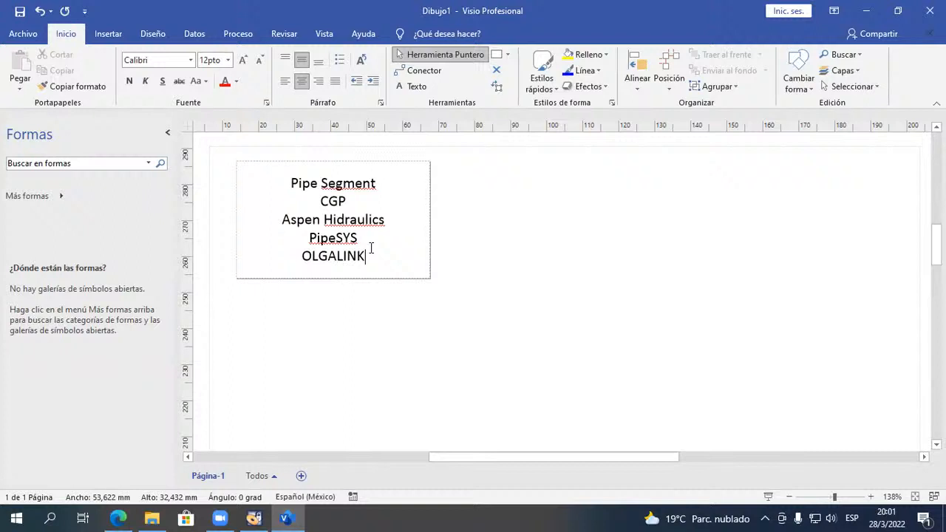
Highlight the "PipeSYS" line repeatedly, followed by the "OLGALINK" line.
key(Up)
drag(358, 238, 305, 239)
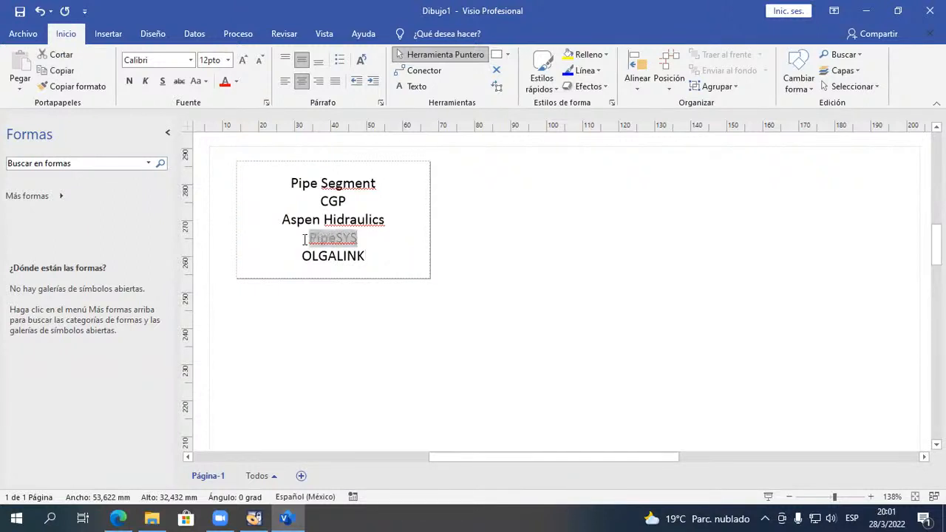
click(311, 256)
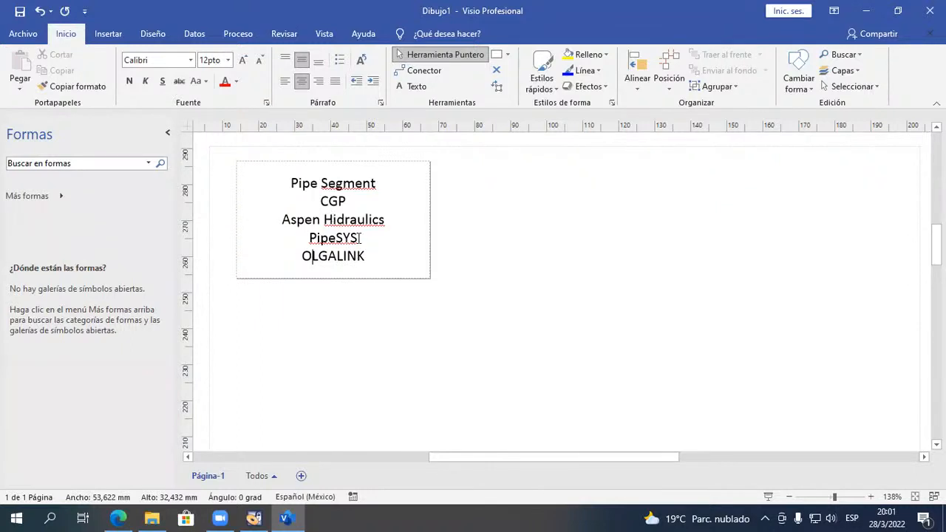
drag(361, 237, 305, 235)
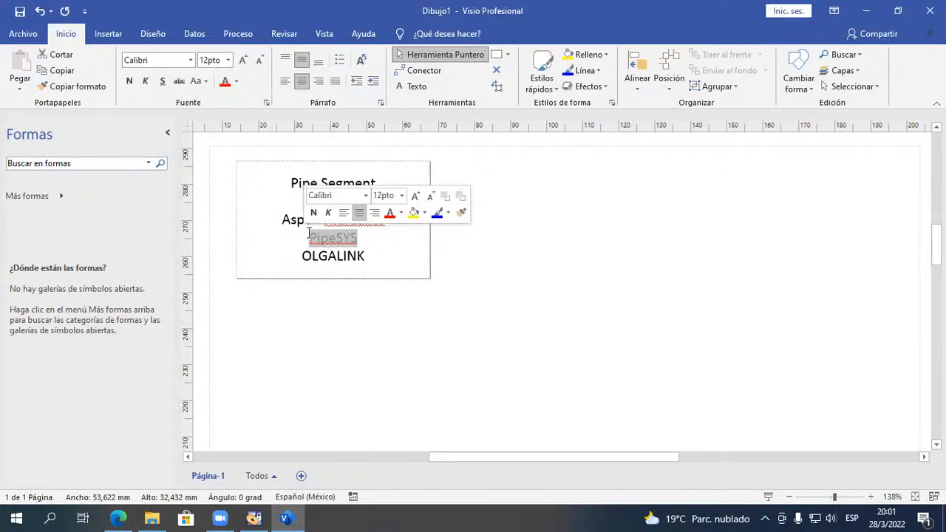
click(310, 236)
drag(361, 238, 306, 240)
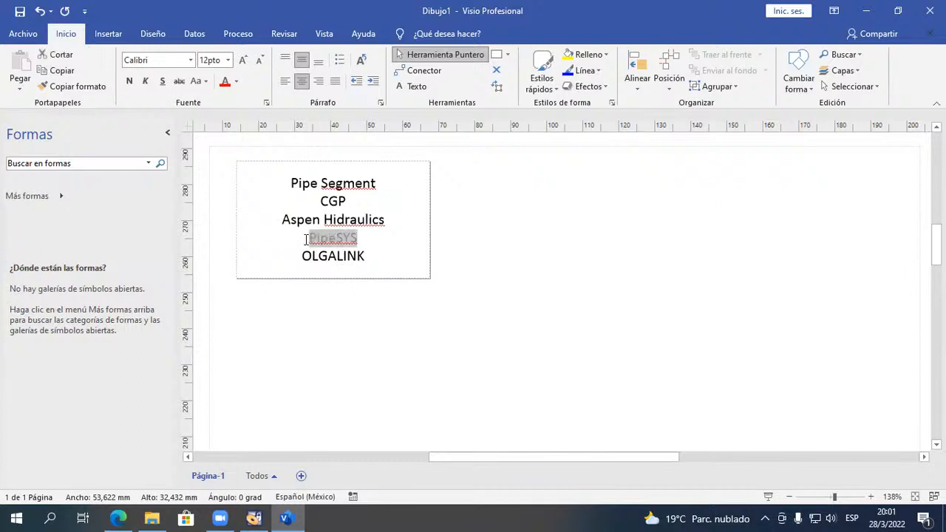
drag(370, 255, 292, 255)
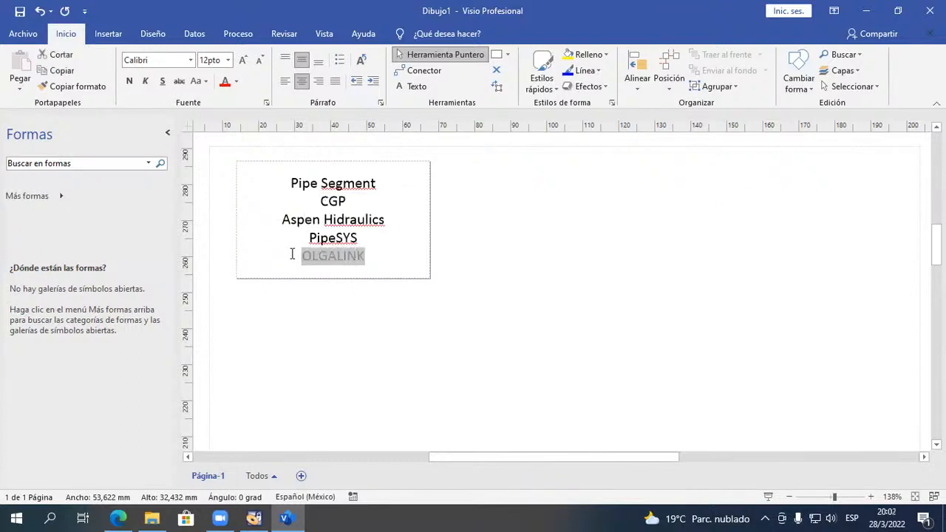
Highlight the "Aspen Hidraulics" line, followed by the text from "Pipe Segment" through "Aspen".
click(286, 219)
drag(285, 219, 409, 222)
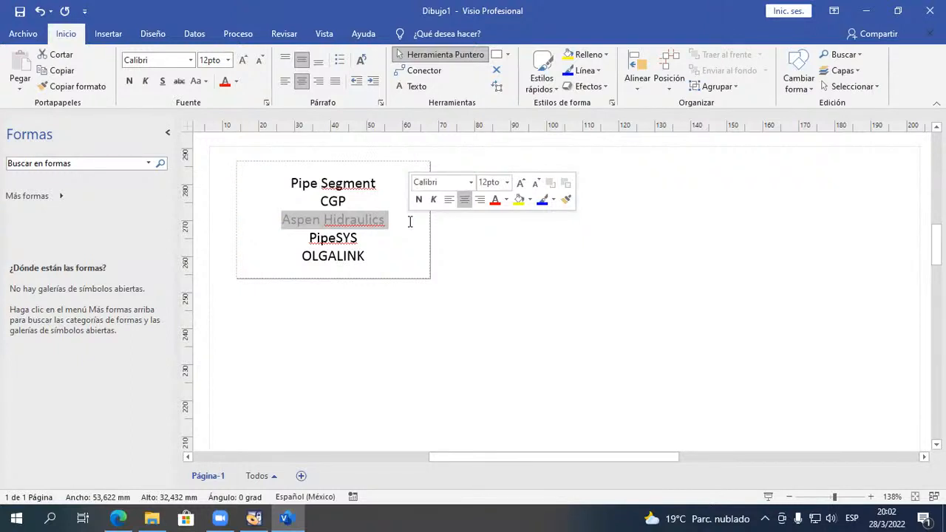
mouse_move(290, 183)
mouse_down()
mouse_move(417, 195)
mouse_move(316, 199)
mouse_move(292, 184)
mouse_move(384, 196)
mouse_move(295, 184)
mouse_up()
click(374, 201)
double_click(374, 201)
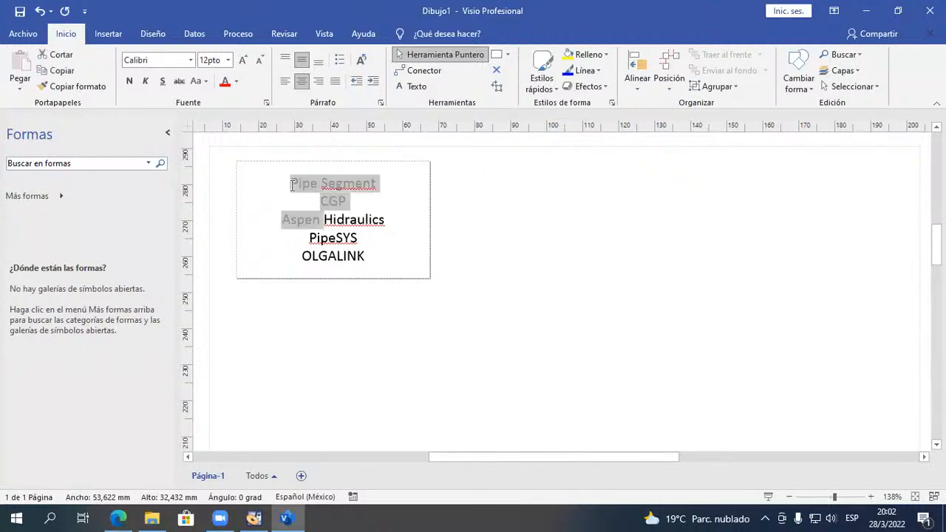
click(298, 186)
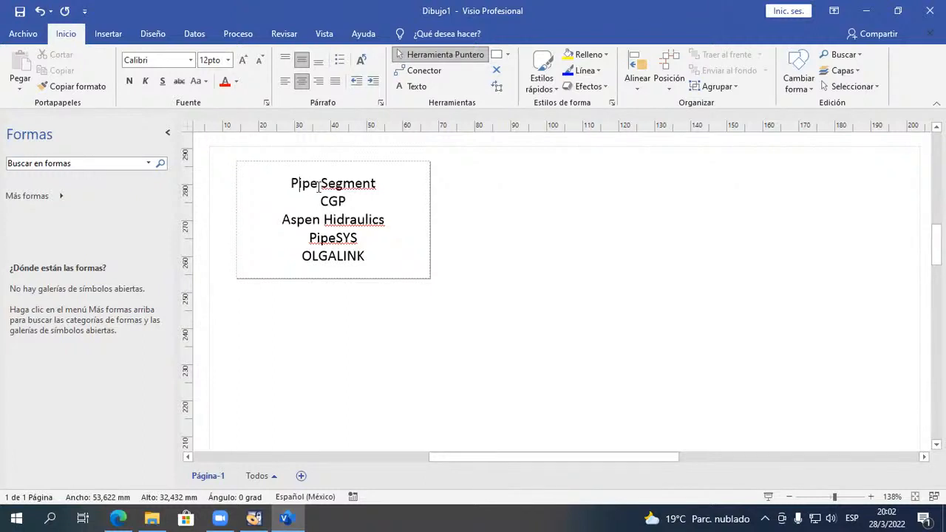
click(330, 203)
Finish the text entry, move the list lower on the page and start an empty text box above it.
click(517, 170)
click(326, 215)
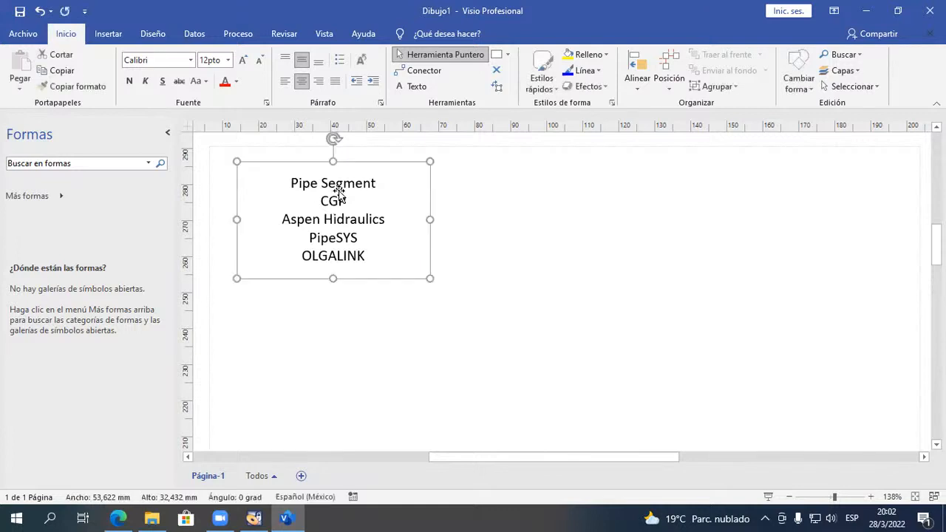
drag(359, 164, 363, 222)
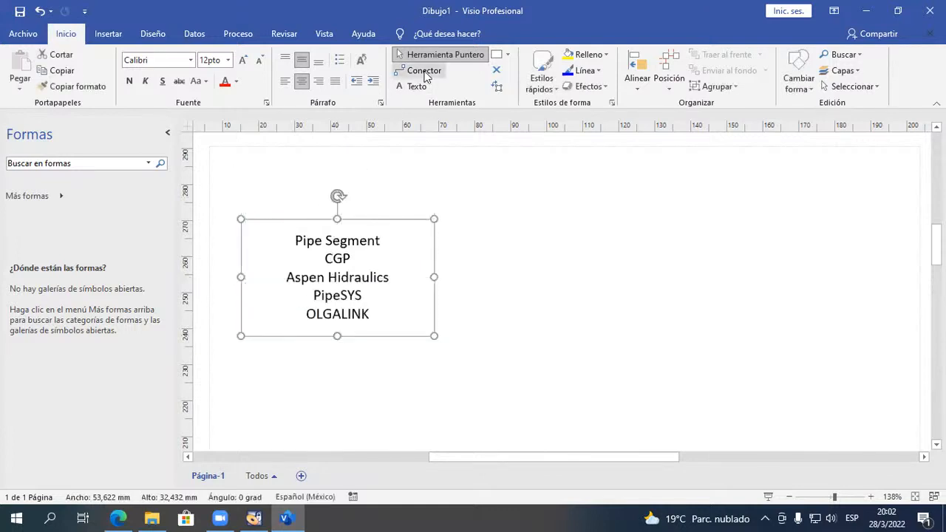
click(412, 86)
click(323, 174)
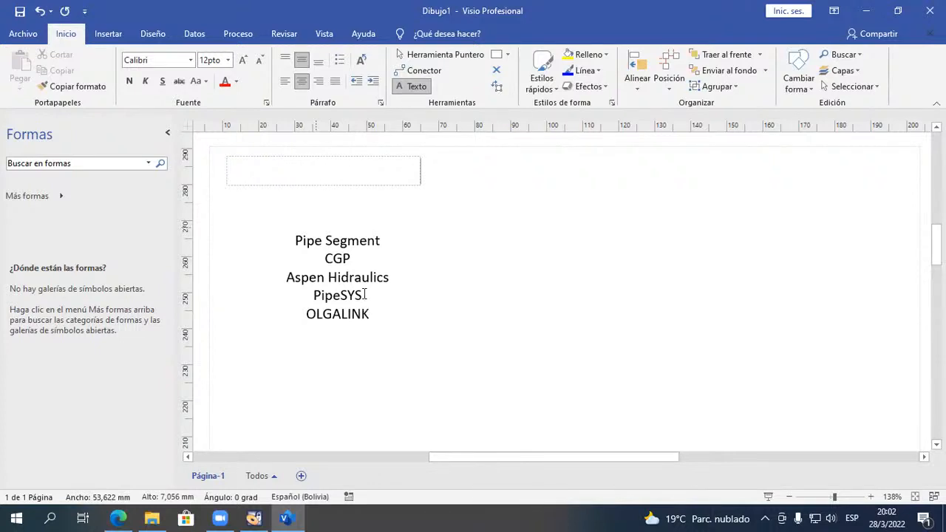
Highlight the "PipeSYS" line and the "OLGALINK" line of the list, and leave the text editing.
click(363, 296)
drag(295, 240, 304, 295)
click(363, 296)
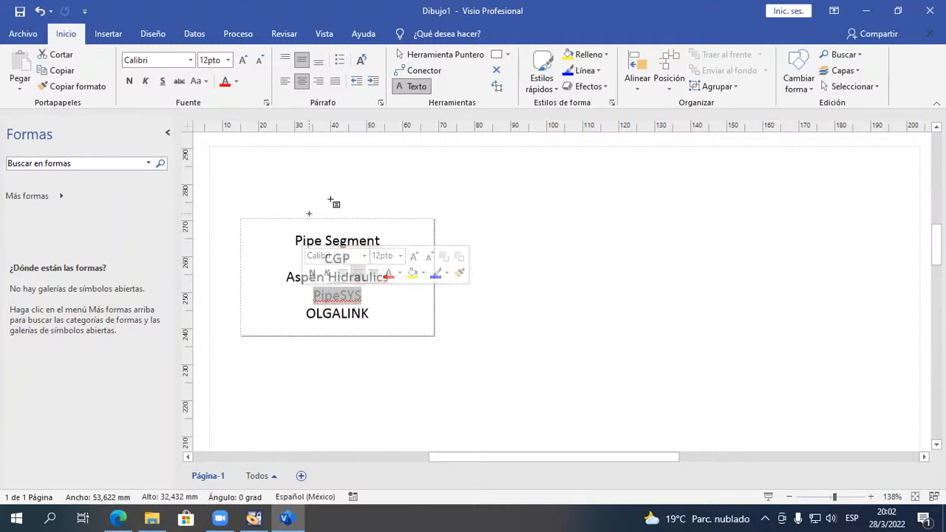
click(353, 303)
drag(363, 295, 382, 312)
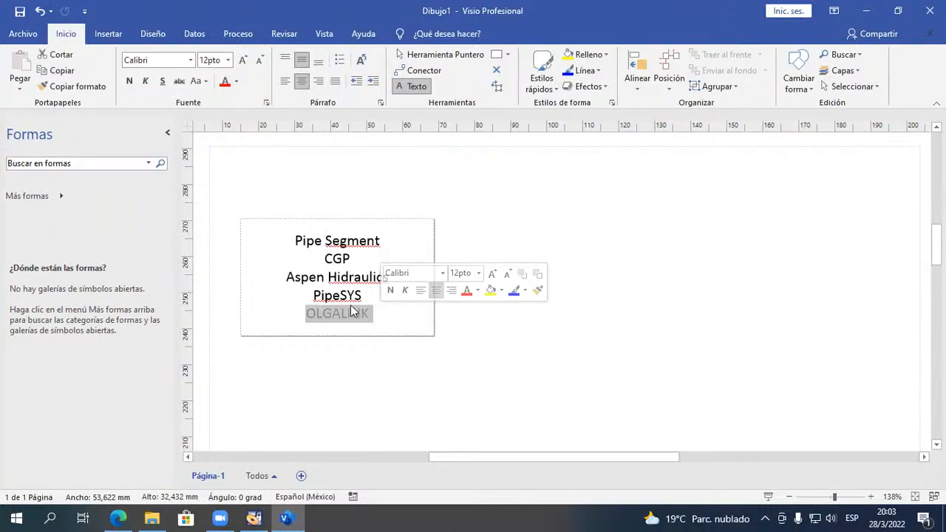
click(370, 313)
drag(369, 313, 307, 318)
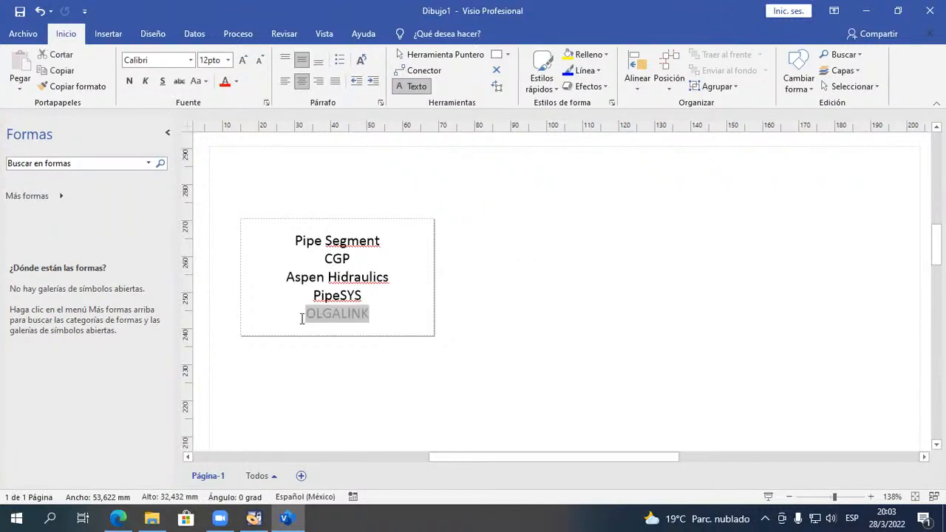
click(367, 318)
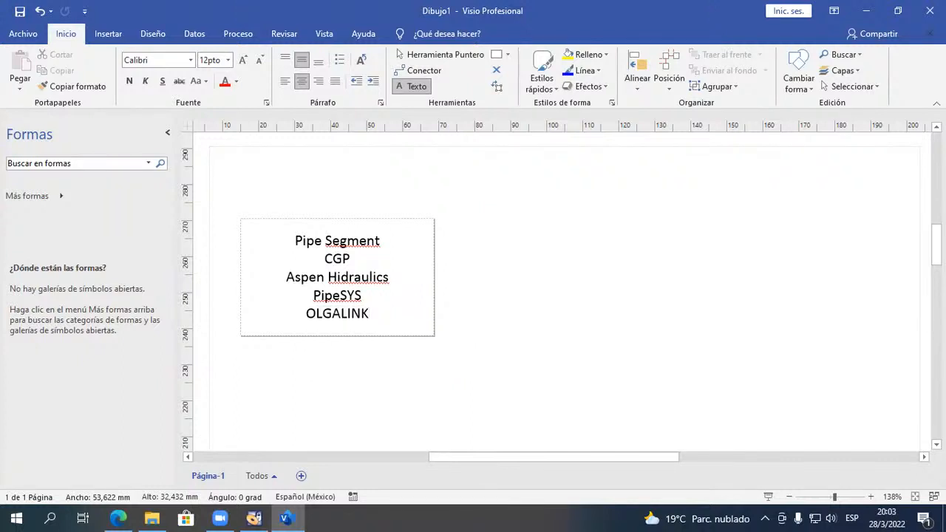
drag(305, 314, 367, 319)
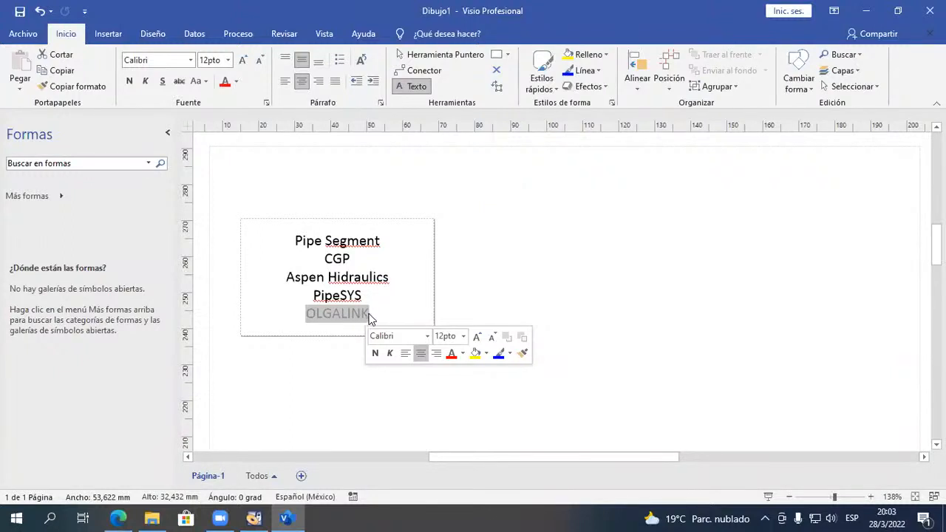
key(Escape)
key(Escape)
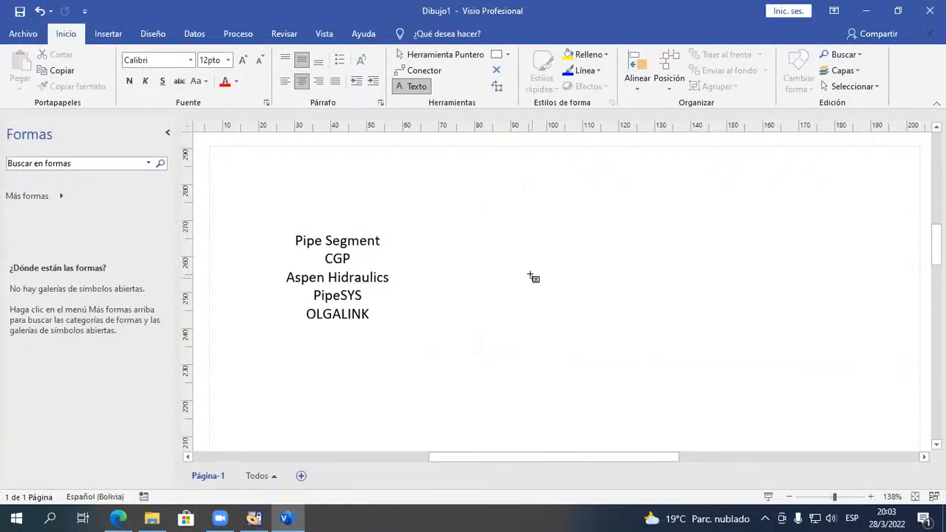
Return to the Pointer tool and move the text list back up near the page's upper edge.
click(373, 275)
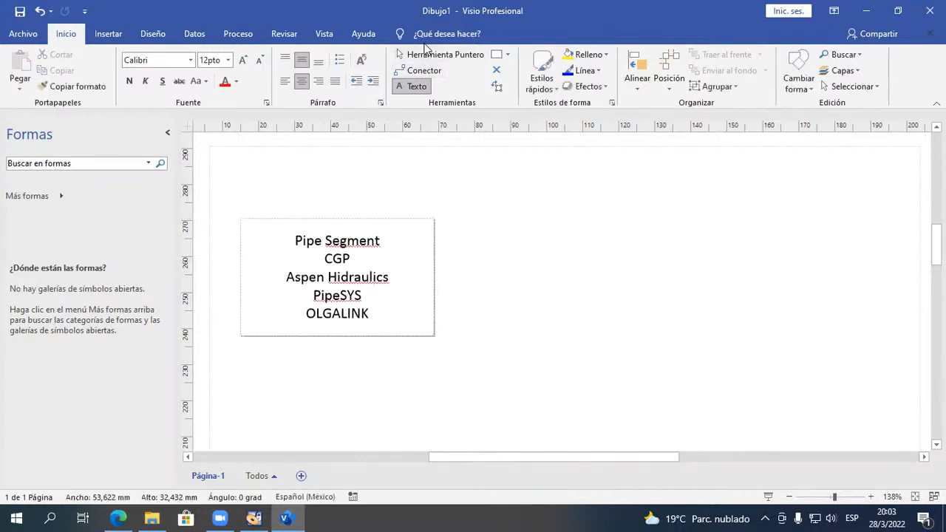
click(431, 57)
key(Escape)
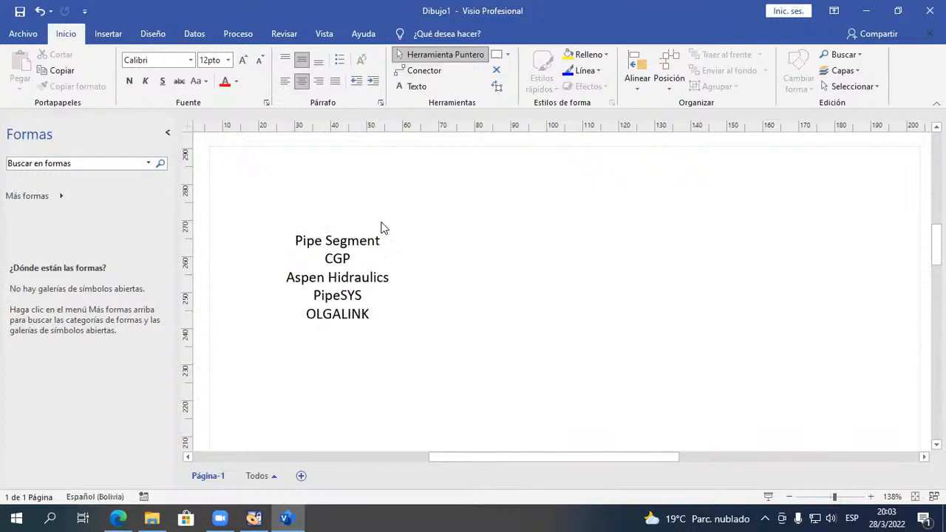
click(356, 253)
drag(365, 223, 370, 164)
Switch briefly to the WlmAdmin window, return to the Visio drawing and deselect the text list.
click(254, 518)
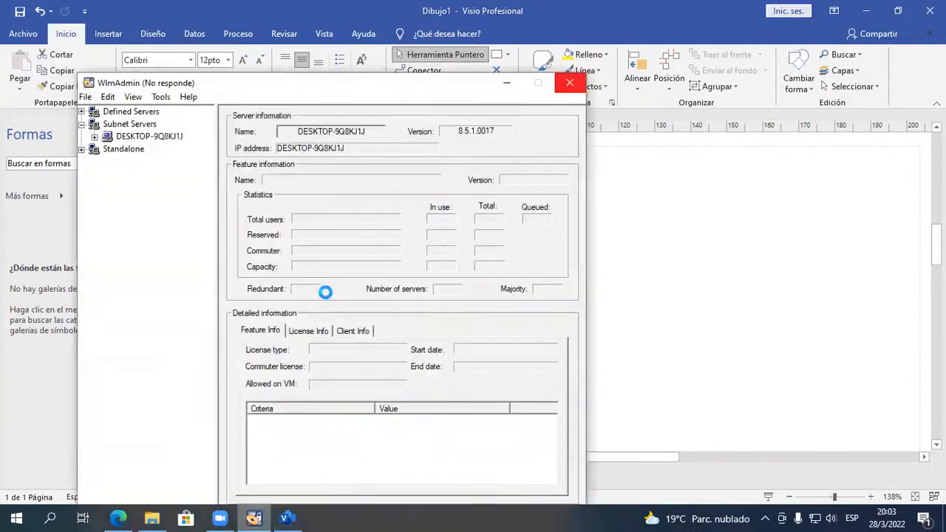
click(506, 84)
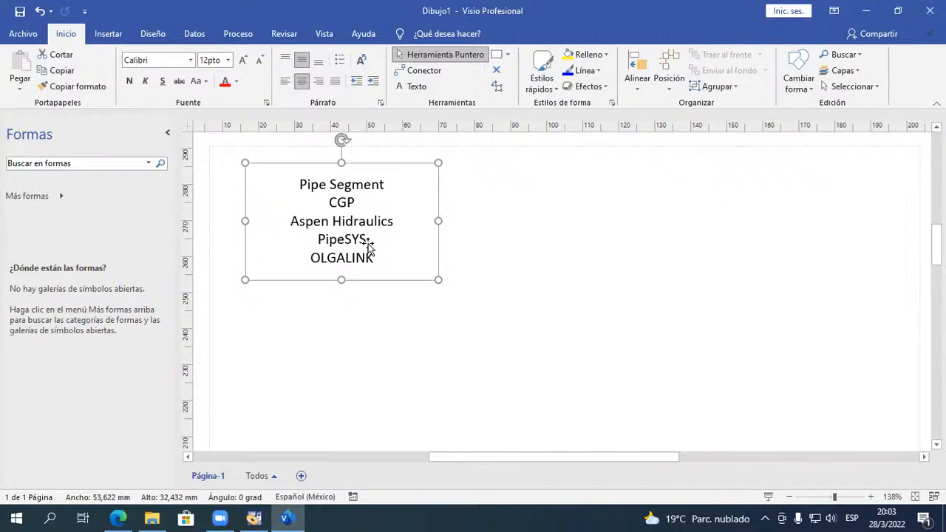
click(611, 297)
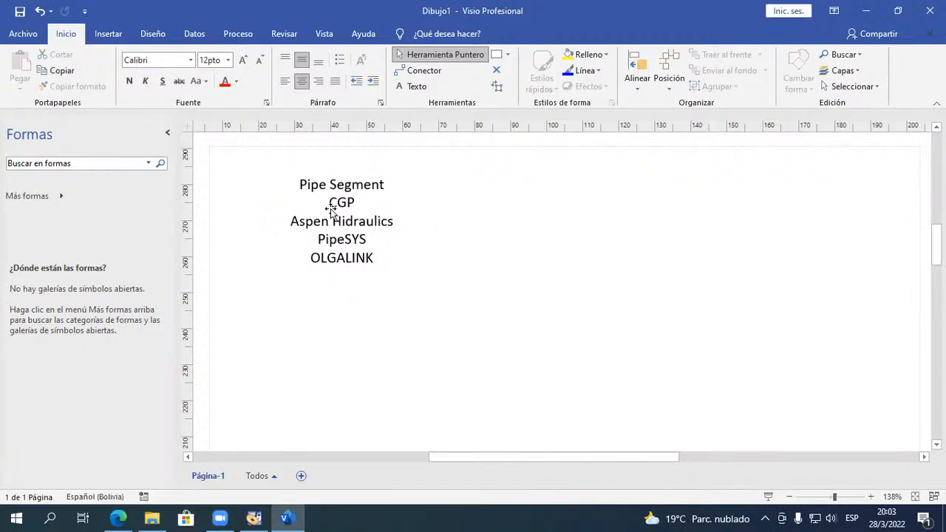
Open the process engineering stencil "Anotaciones del proceso" for the drawing.
click(47, 198)
mouse_move(296, 262)
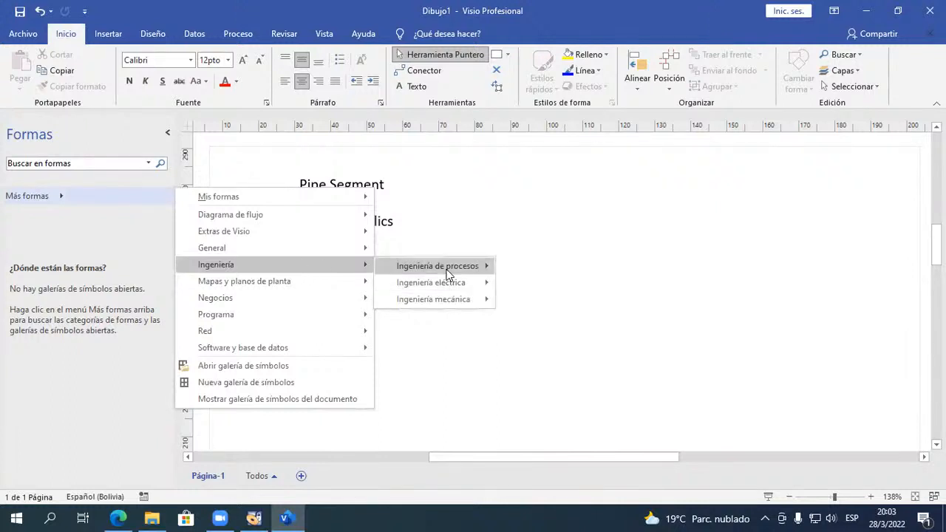
mouse_move(447, 272)
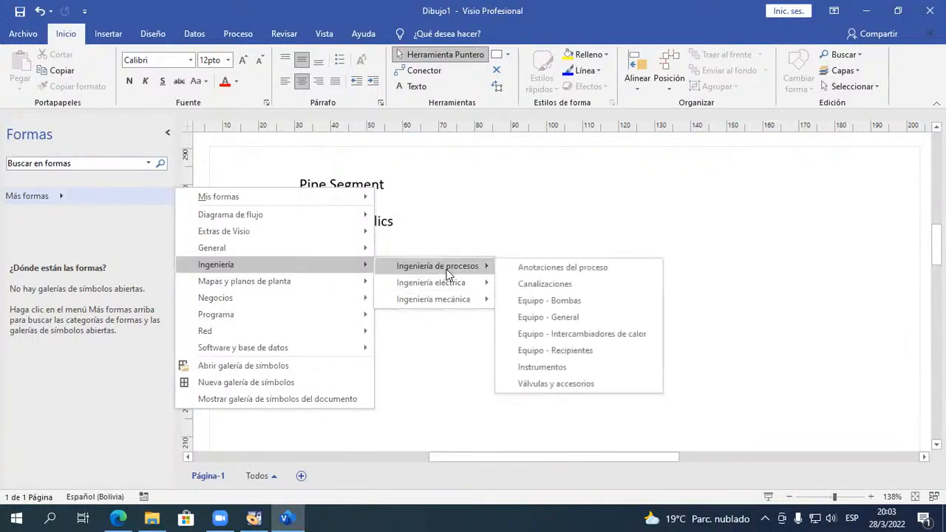
click(617, 268)
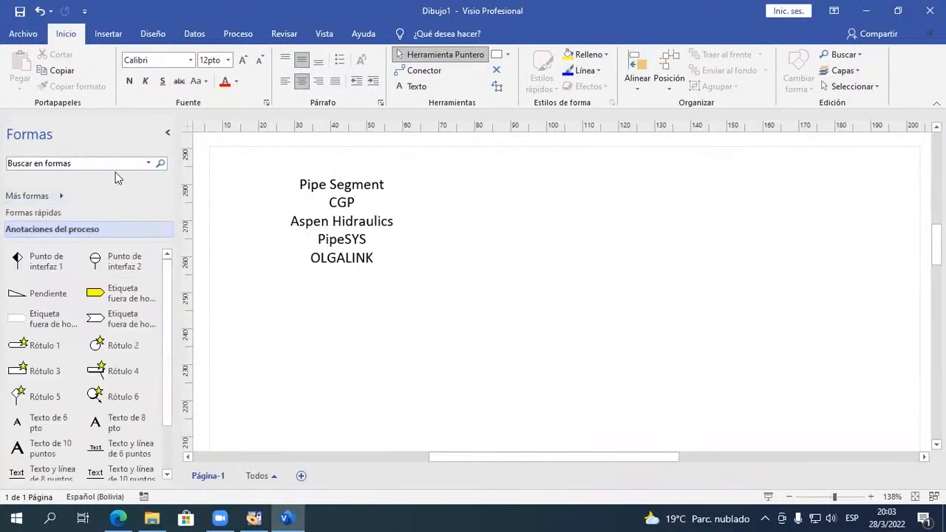
Open the other process engineering stencils: Canalizaciones, Bombas, General, Intercambiadores de calor, Recipientes, Instrumentos, and Válvulas y accesorios.
click(96, 198)
mouse_move(325, 256)
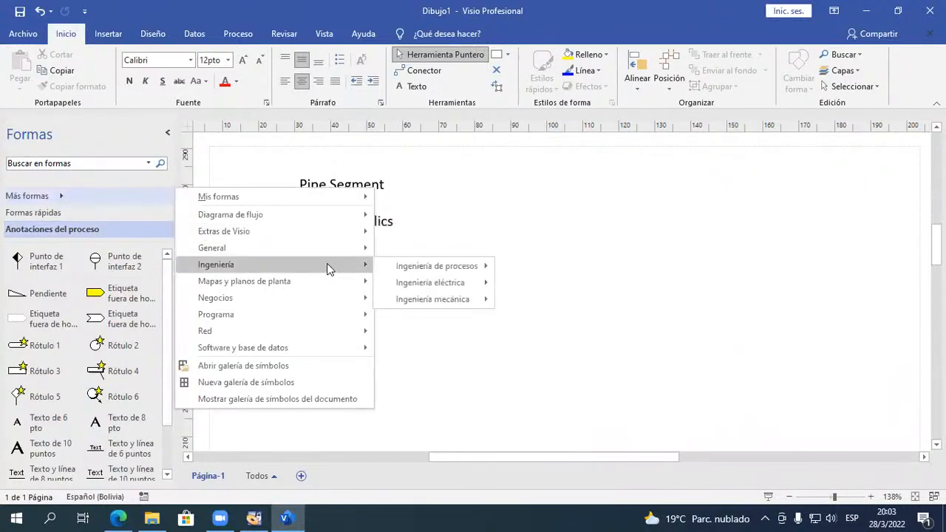
mouse_move(450, 269)
click(544, 287)
click(548, 300)
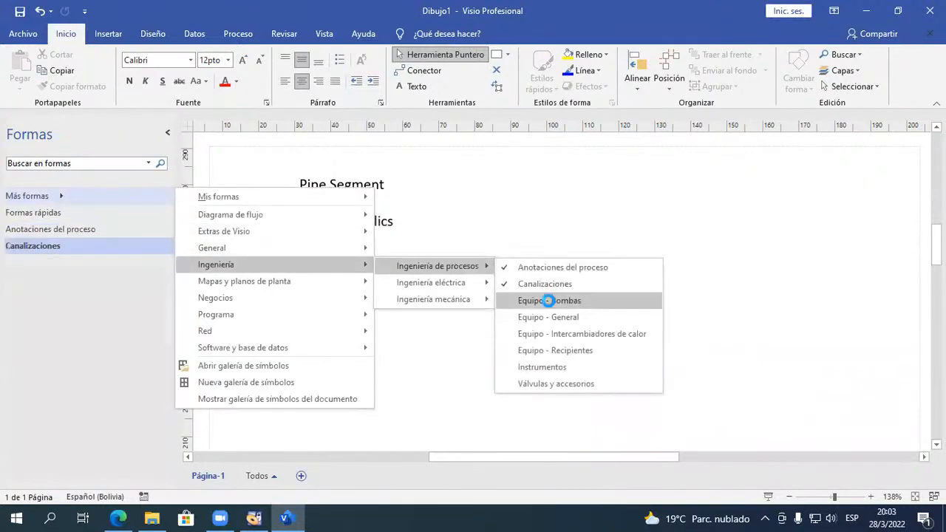
click(549, 317)
click(553, 333)
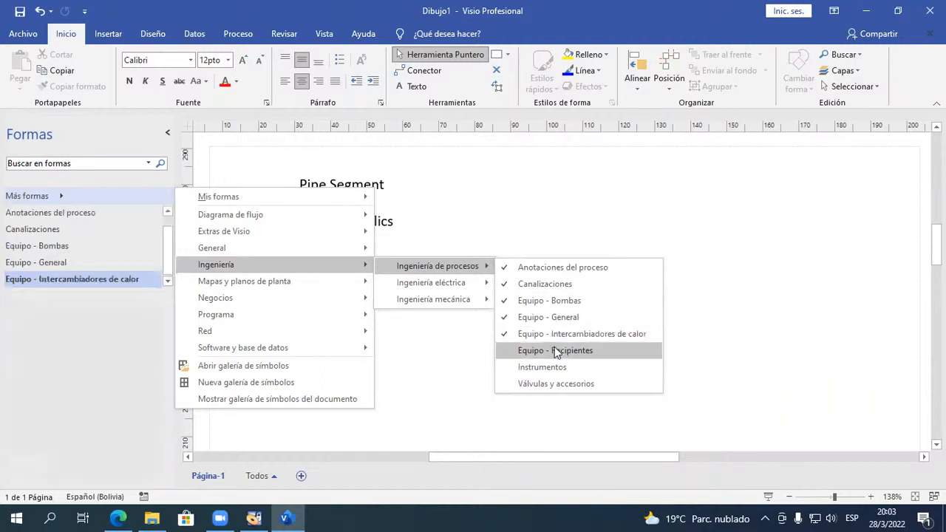
click(553, 351)
click(545, 367)
click(549, 383)
click(540, 204)
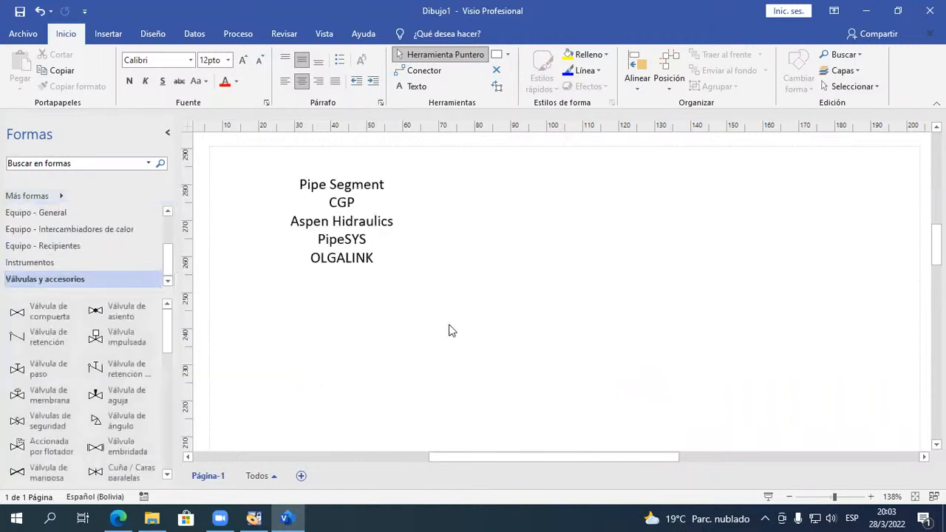
click(91, 195)
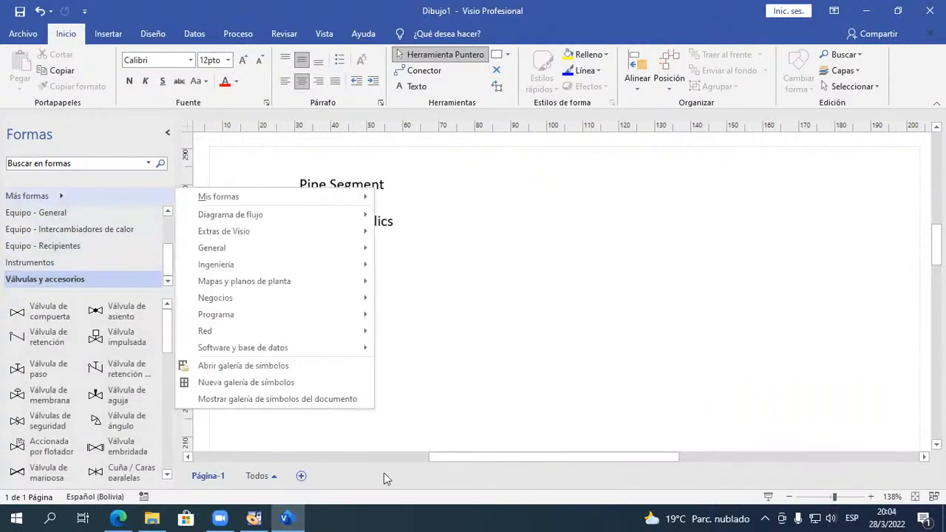
click(254, 518)
click(773, 298)
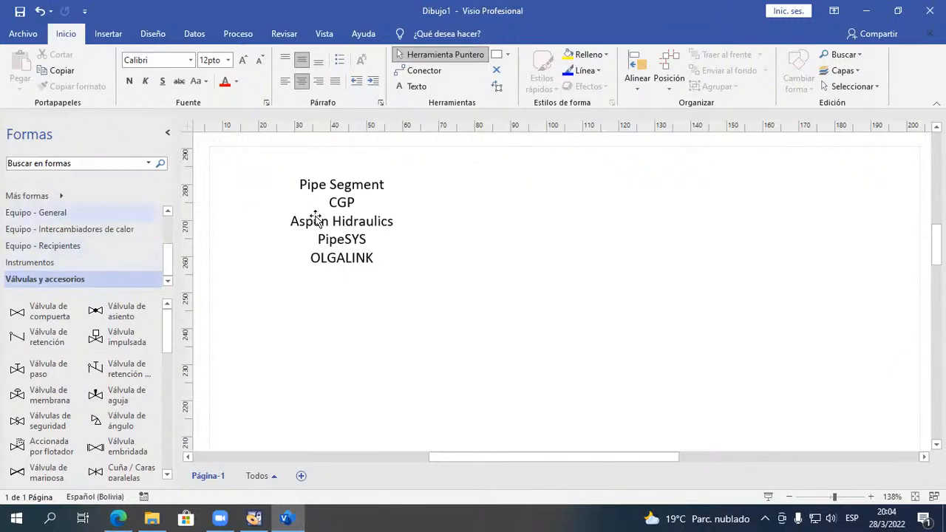
Move the text list of pipe modelling options slightly lower on the page and deselect it.
click(354, 204)
drag(353, 204, 342, 256)
click(516, 250)
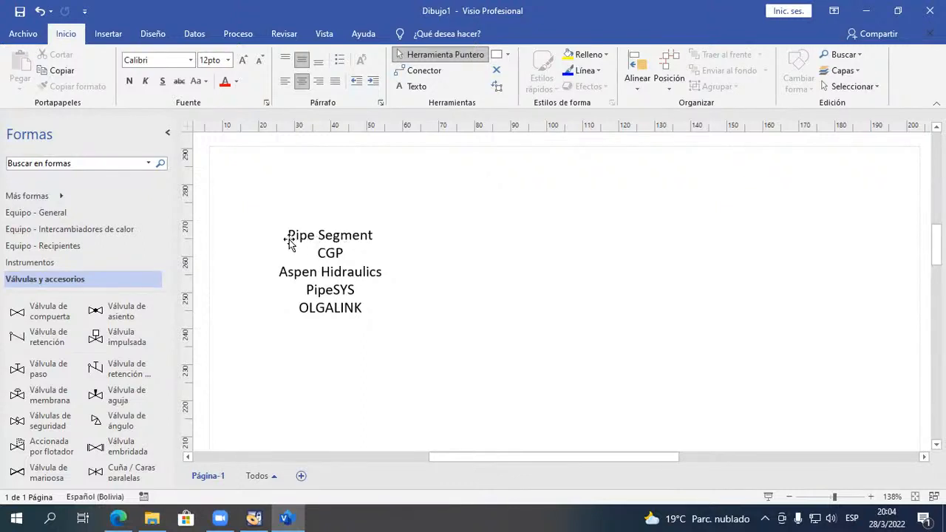
Draw a stepped pipe profile with the Line tool below the list, ending in an about 18 mm rise and a 24 mm horizontal run.
scroll(334, 238, down, 3)
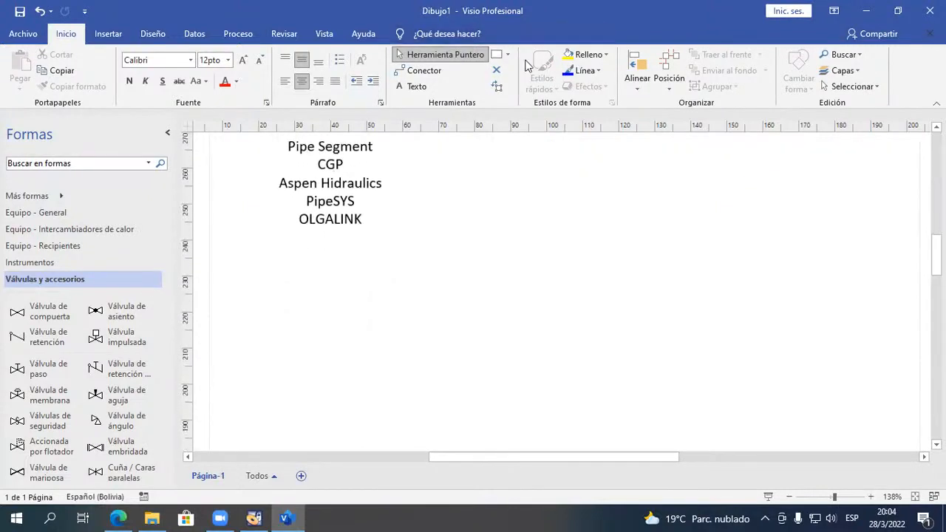
click(507, 54)
click(512, 111)
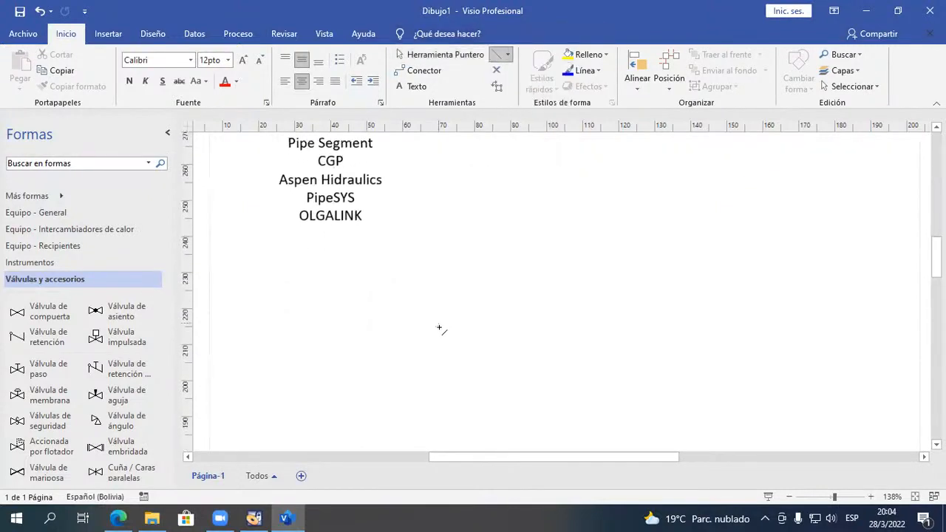
scroll(439, 328, down, 3)
mouse_move(323, 323)
mouse_down()
mouse_move(475, 323)
mouse_move(475, 238)
mouse_move(587, 246)
mouse_move(600, 238)
mouse_move(604, 173)
mouse_move(690, 173)
mouse_up()
Dismiss the license installation message in WlmAdmin, close that window and return to the Visio drawing.
click(253, 519)
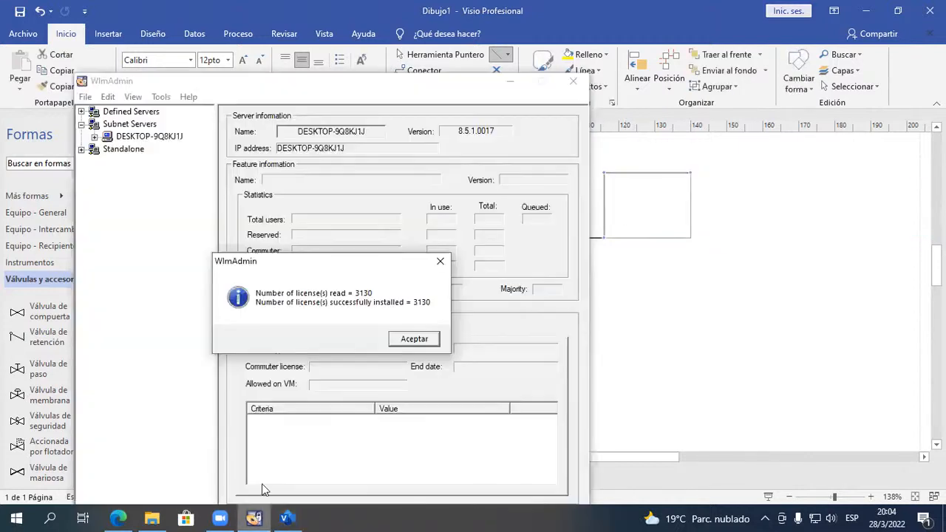
key(Return)
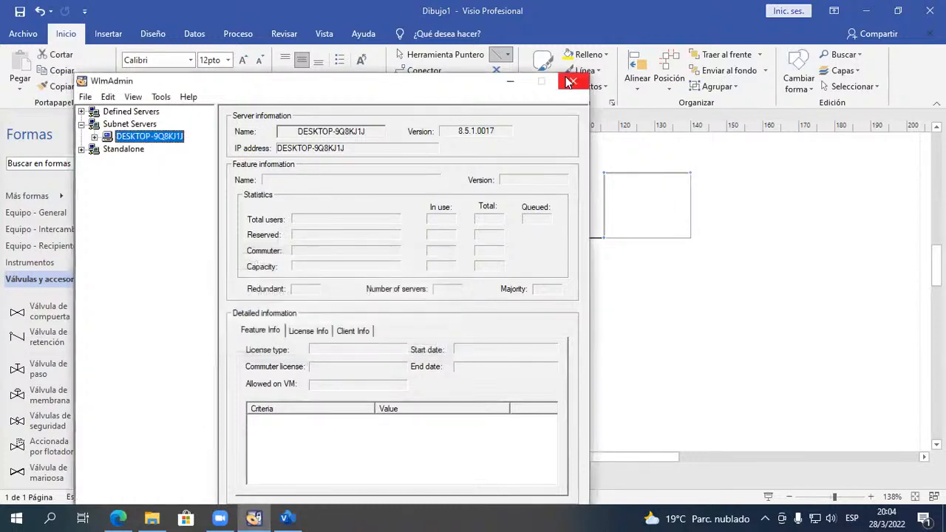
click(572, 81)
scroll(510, 317, up, 2)
scroll(510, 320, up, 2)
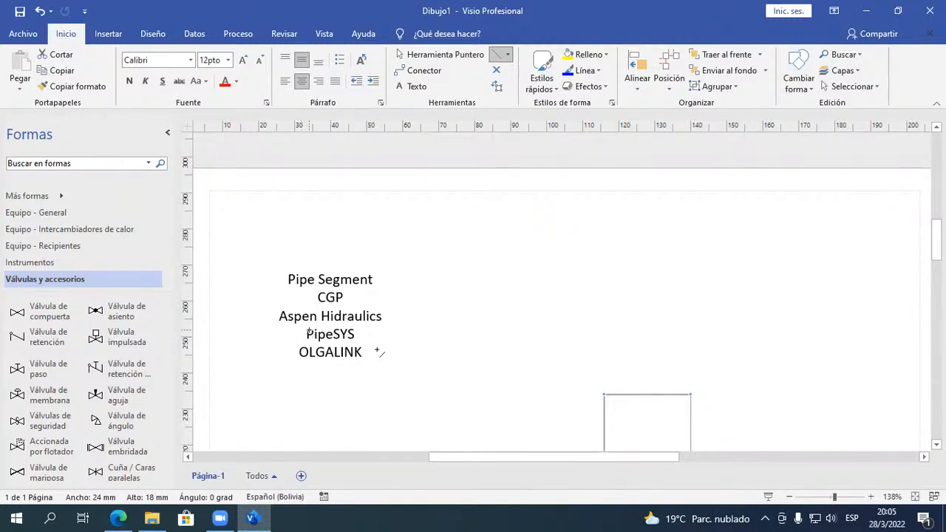
scroll(380, 352, down, 3)
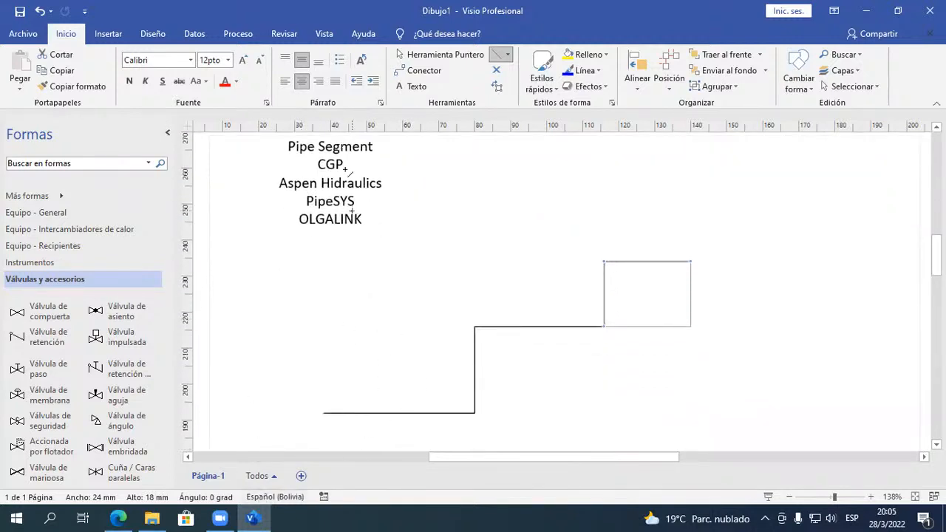
Launch Aspen HYSYS V10, close the product registration window and bring the HYSYS window to the front.
click(53, 518)
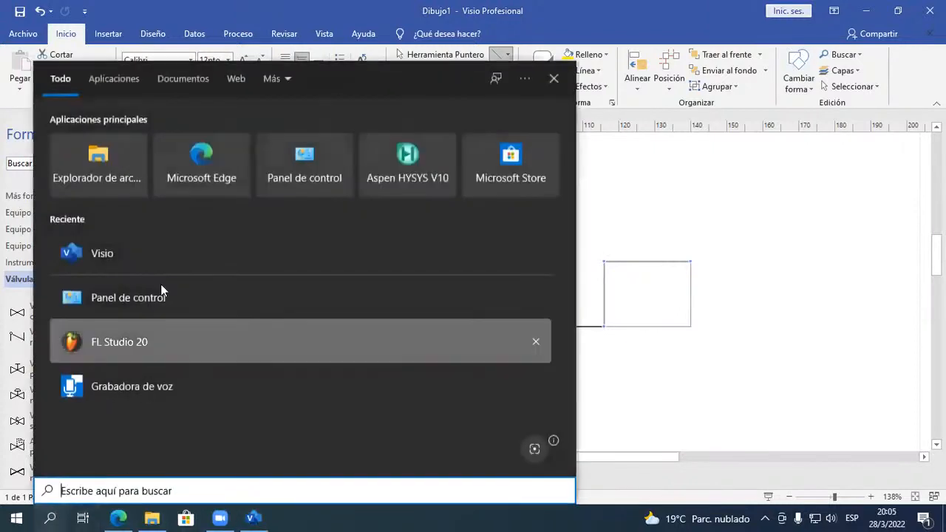
click(391, 147)
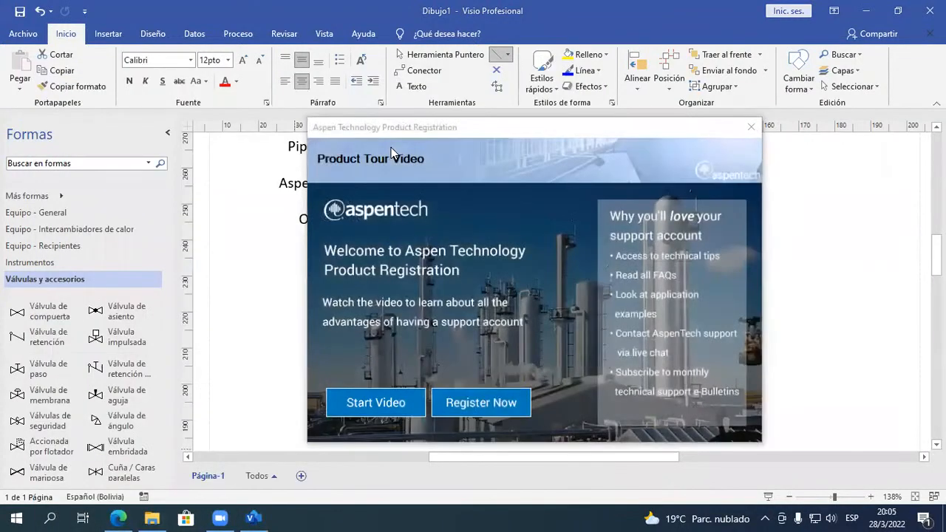
click(749, 128)
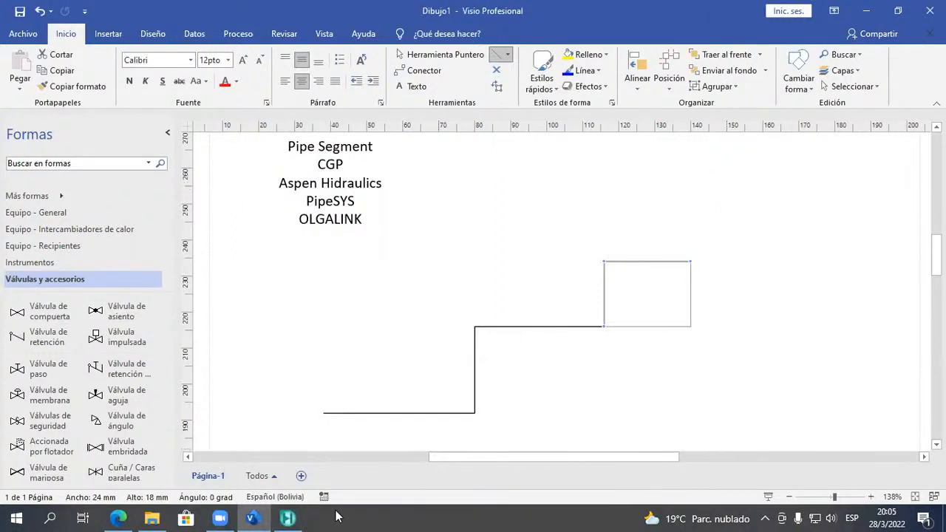
click(288, 518)
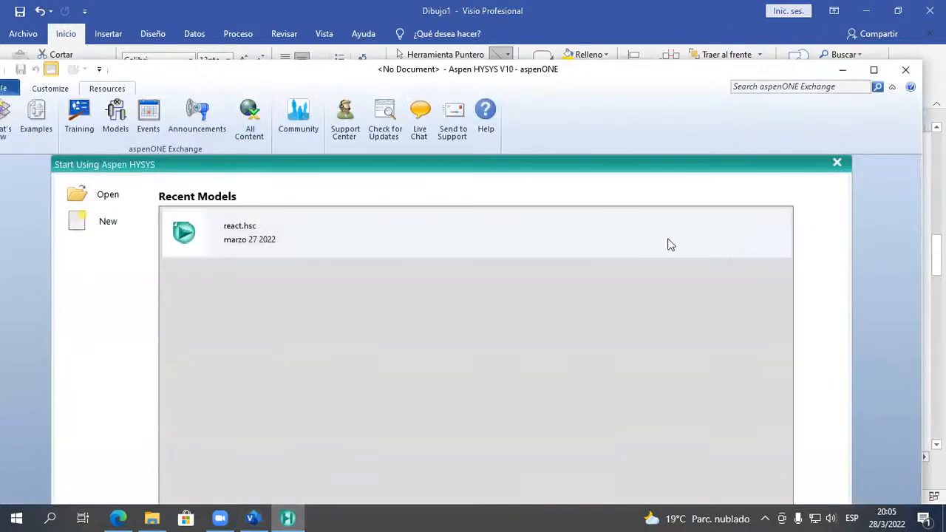
Open the recent model react.hsc, put away the ADJ-1 window and show the "manipuladores" part of the flowsheet.
click(621, 248)
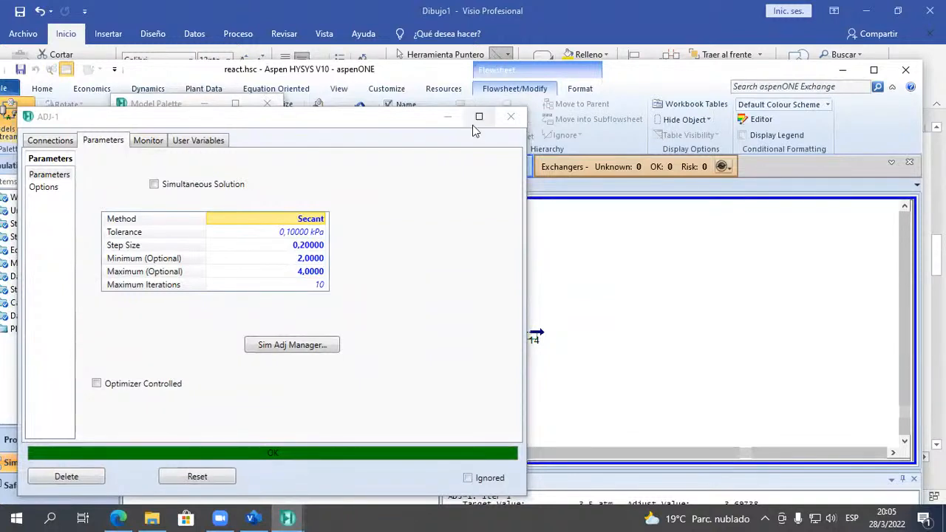
click(601, 295)
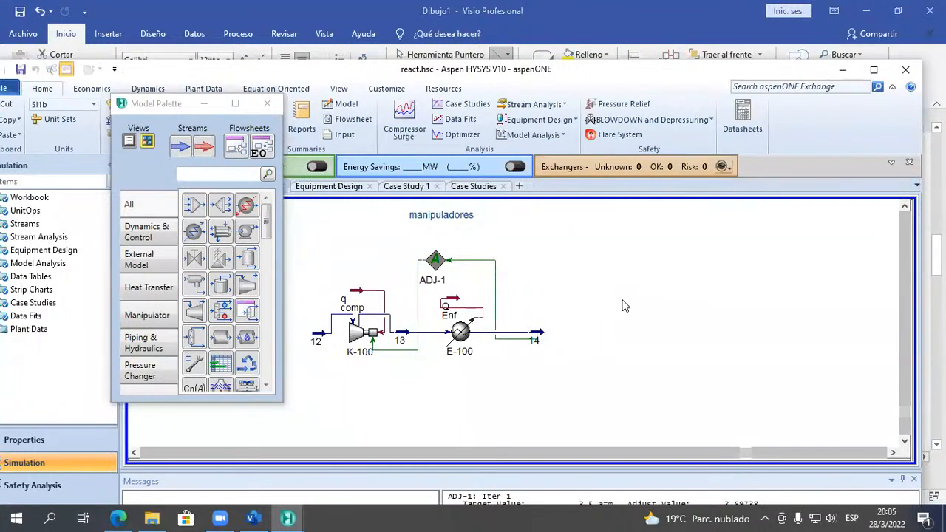
click(904, 210)
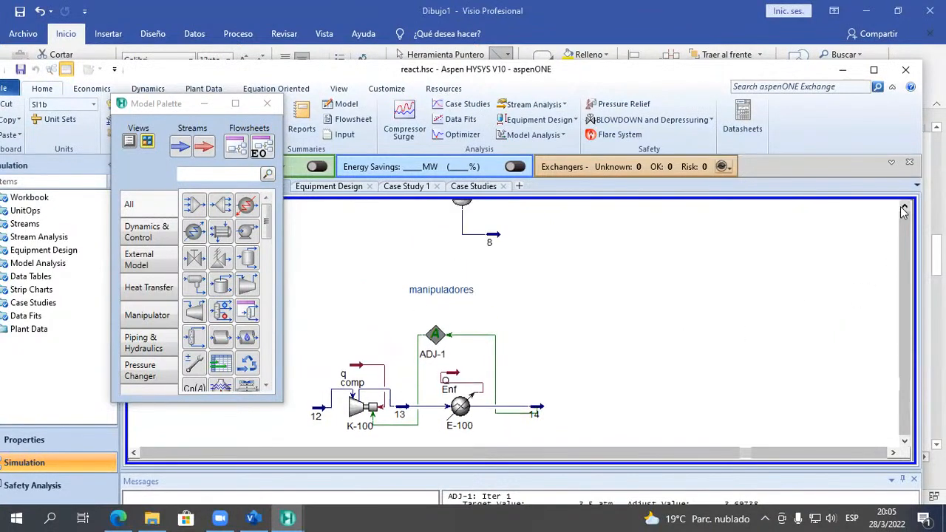
click(904, 210)
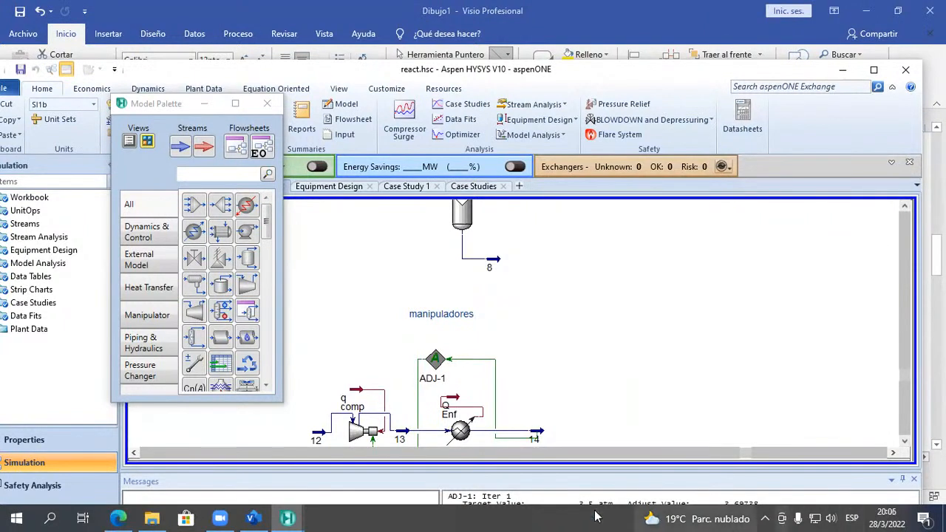
Look through the Manipulator unit operations in the Model Palette, and minimize the palette to clear the flowsheet.
click(146, 317)
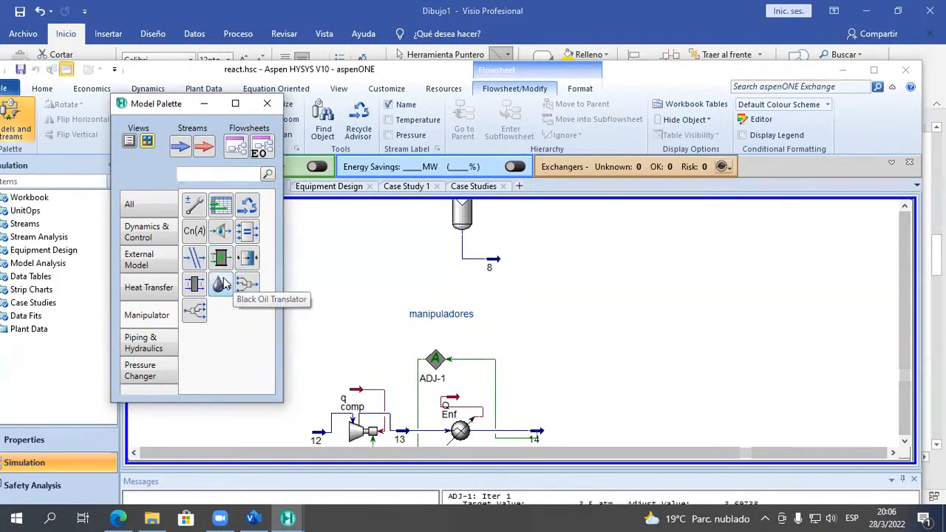
click(222, 519)
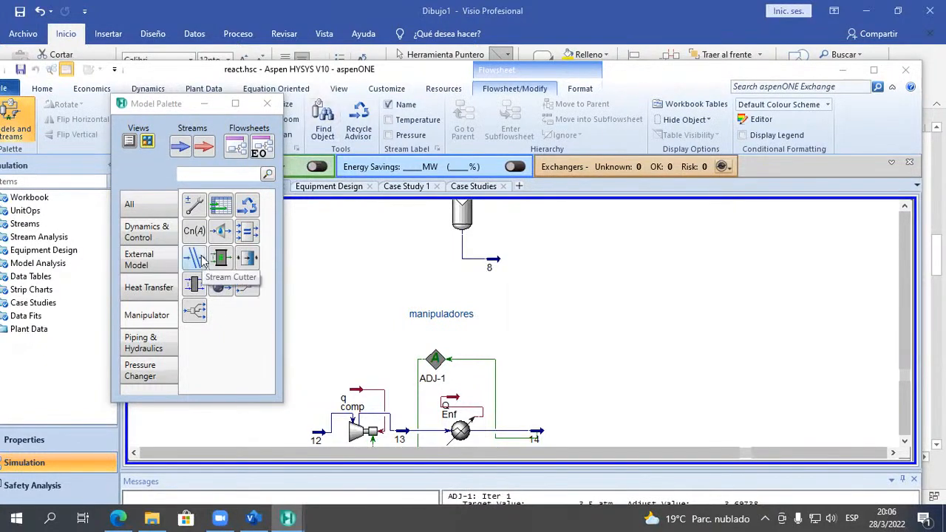
click(492, 269)
click(608, 350)
click(204, 104)
click(905, 443)
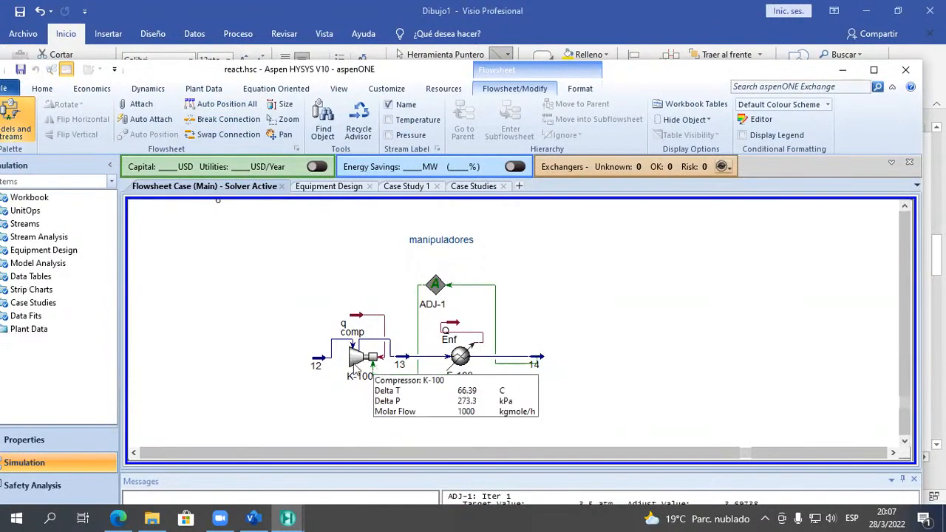
Examine the temperature, pressure, molar flow and composition of material stream 12, and close its window.
double_click(319, 365)
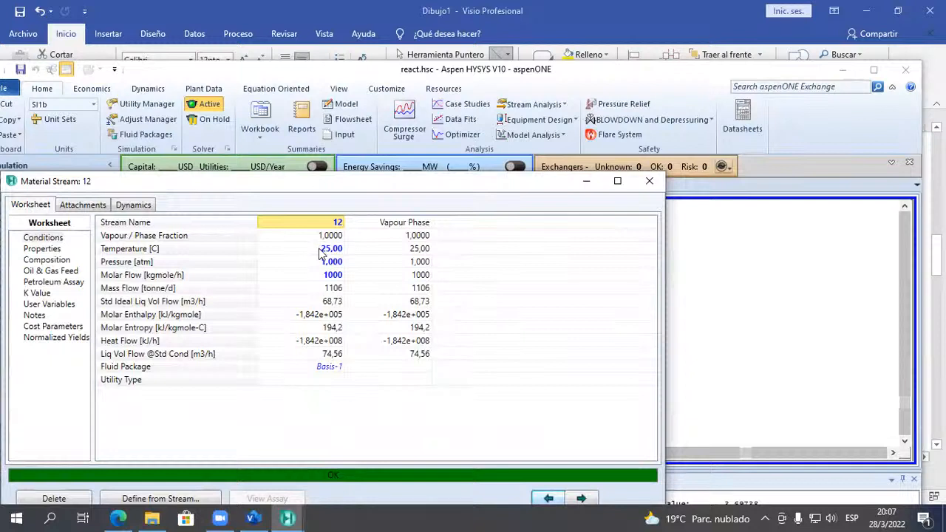
click(330, 250)
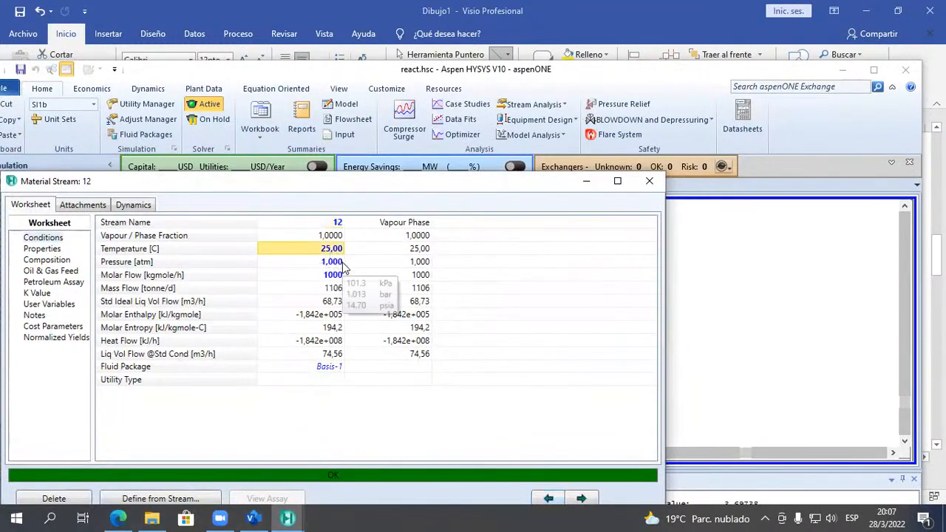
click(342, 264)
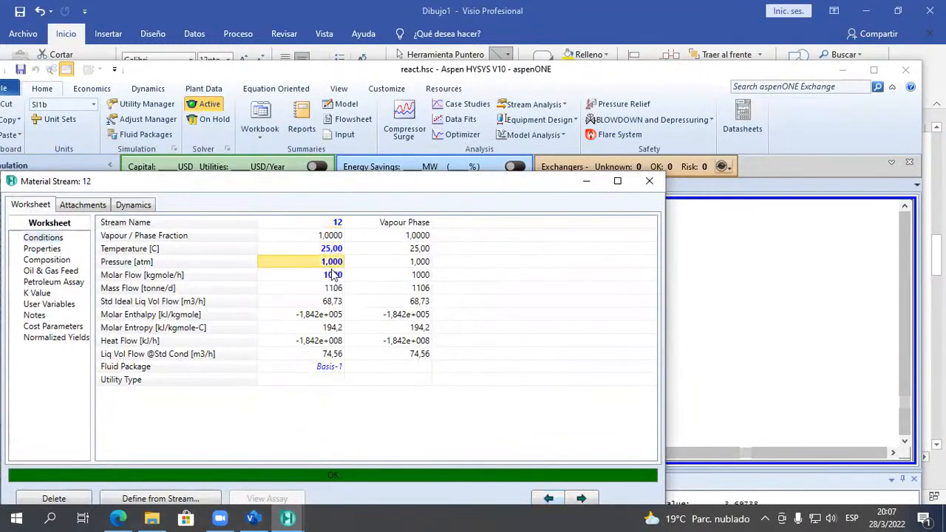
click(334, 275)
click(55, 263)
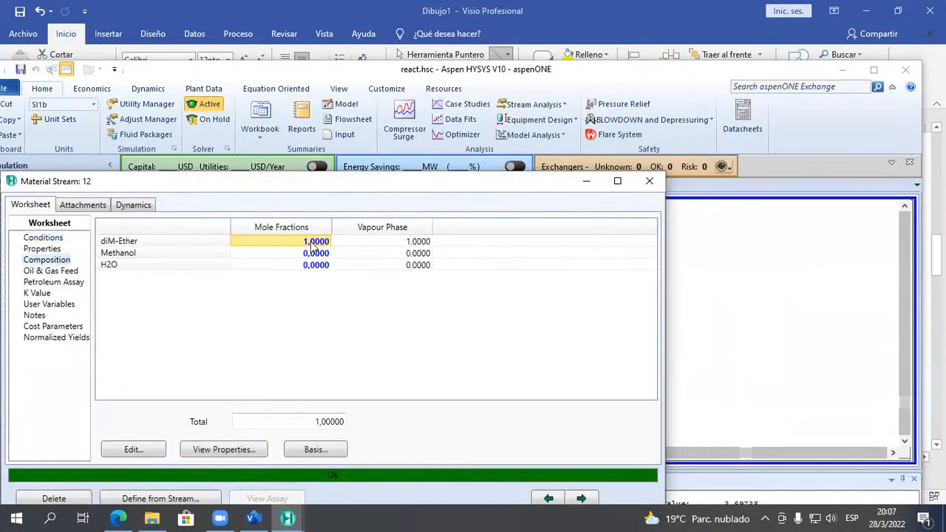
click(649, 182)
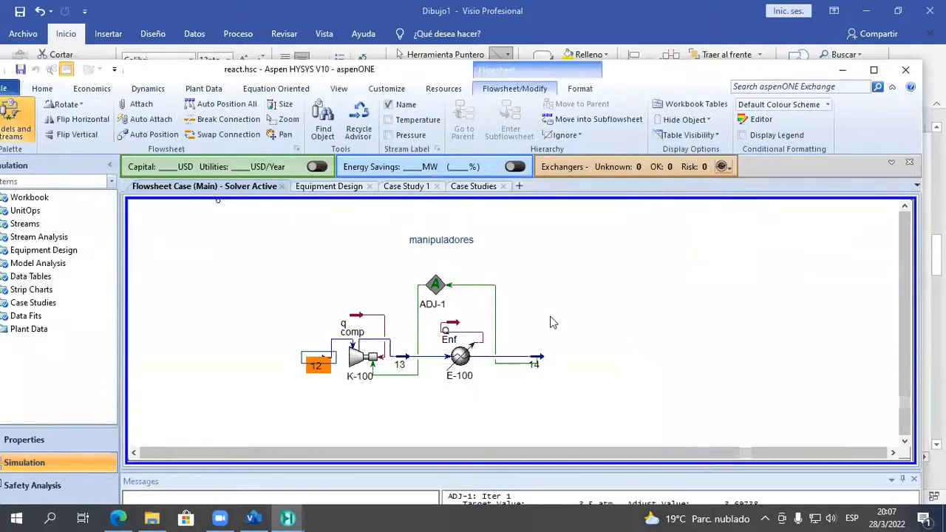
Examine the design parameters of compressor K-100, including its pressure ratio, and put its window away.
double_click(360, 359)
click(61, 279)
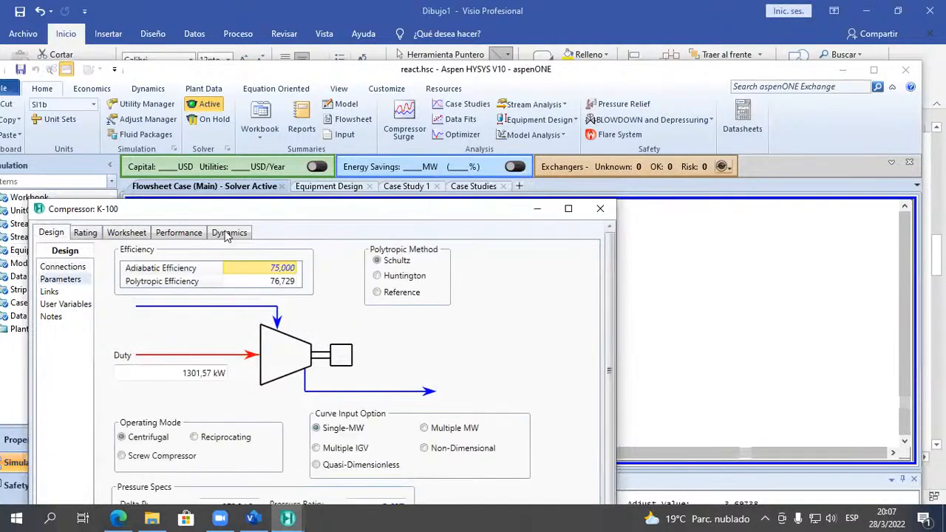
drag(262, 209, 264, 53)
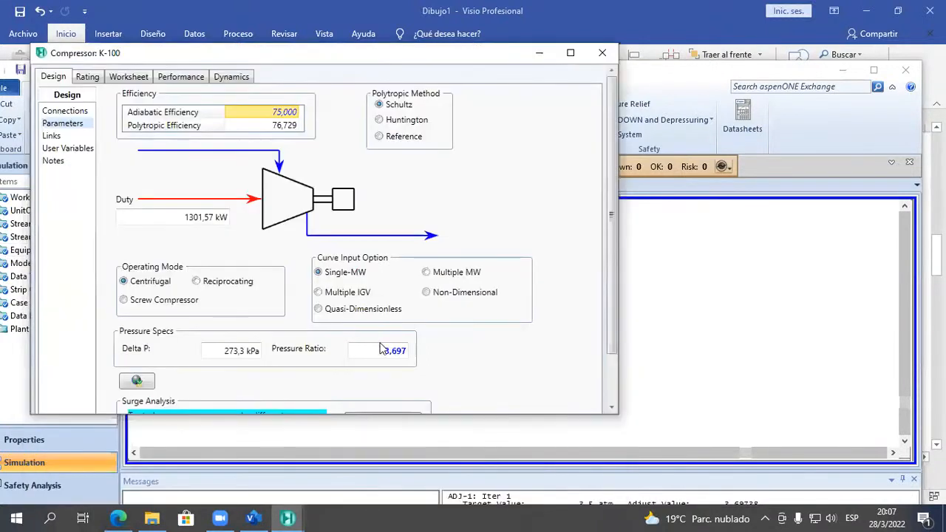
click(378, 350)
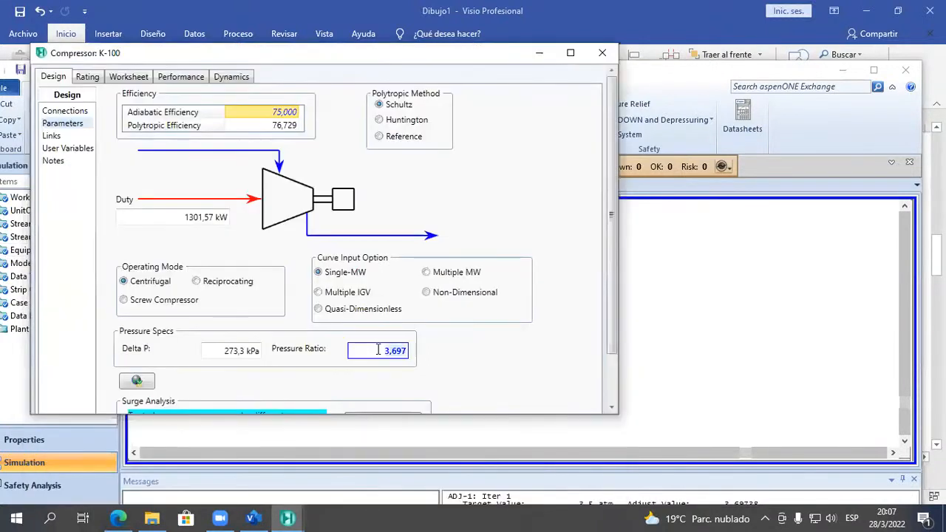
click(539, 52)
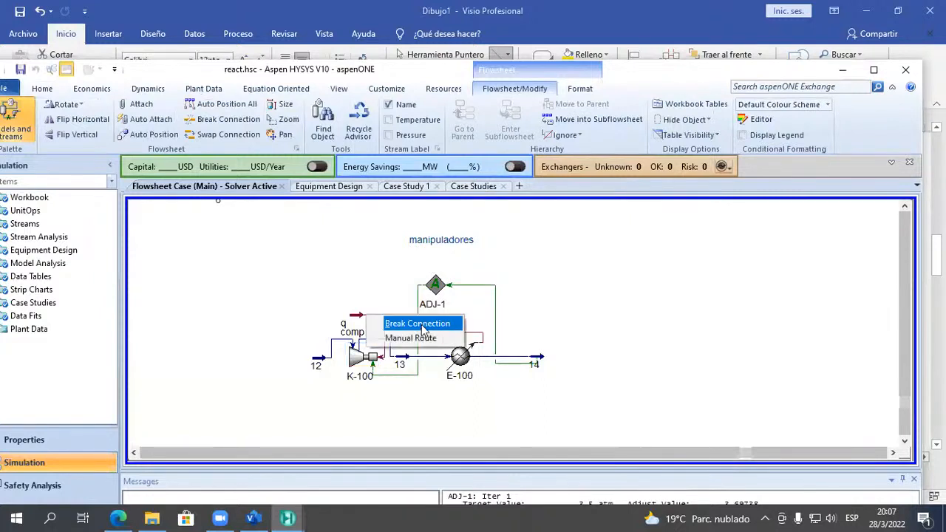
Break the ADJ-1 connections in the flowsheet and set the pressure ratio of compressor K-100 to 4.
click(417, 324)
click(506, 314)
double_click(360, 358)
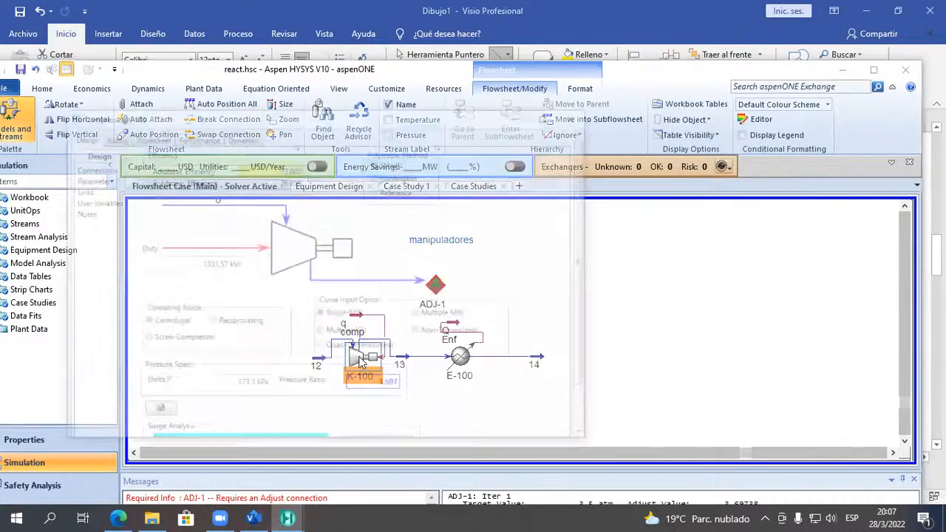
click(386, 303)
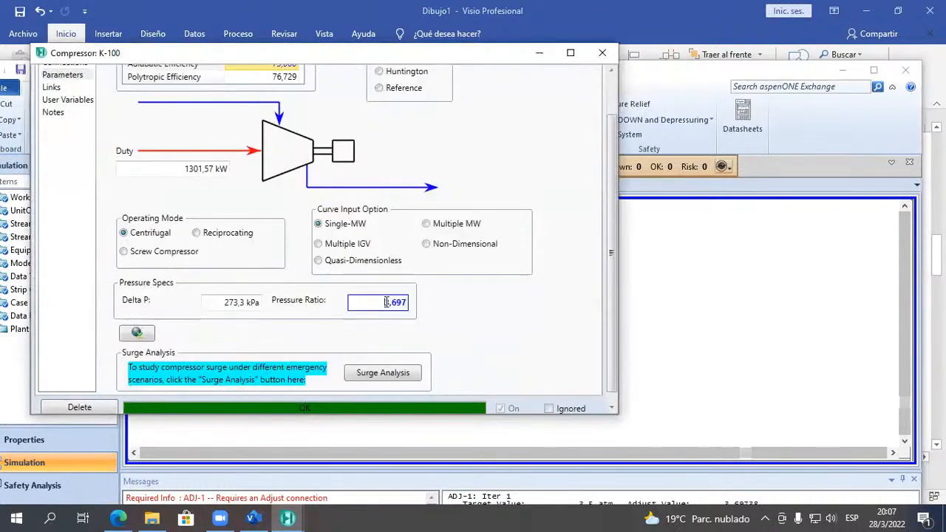
text(4)
key(Return)
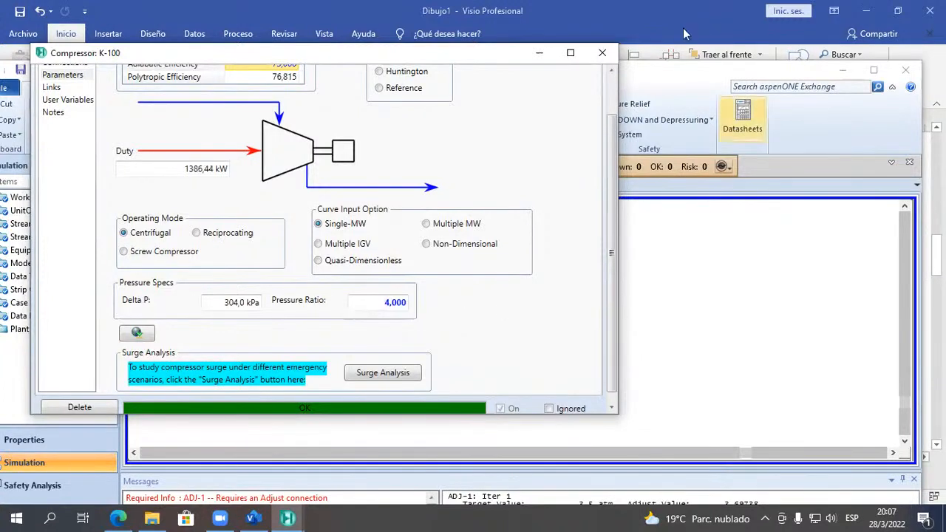
click(603, 54)
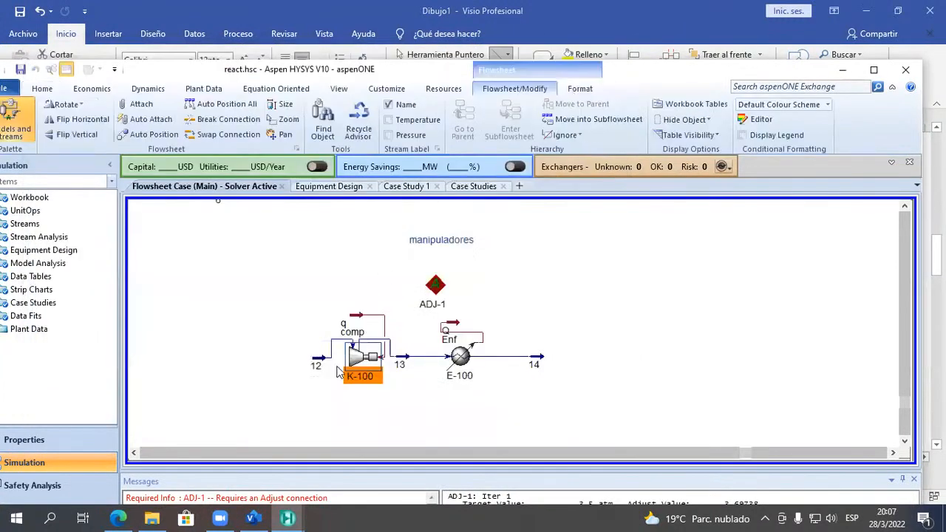
Compare the conditions of material streams 12 and 13 and check the pressure ratio in compressor K-100's parameters.
mouse_move(400, 360)
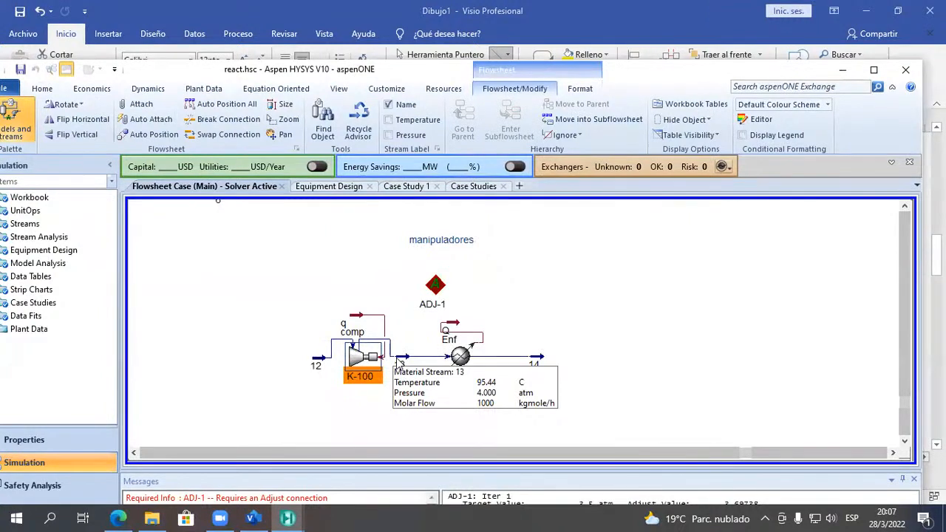
mouse_move(320, 362)
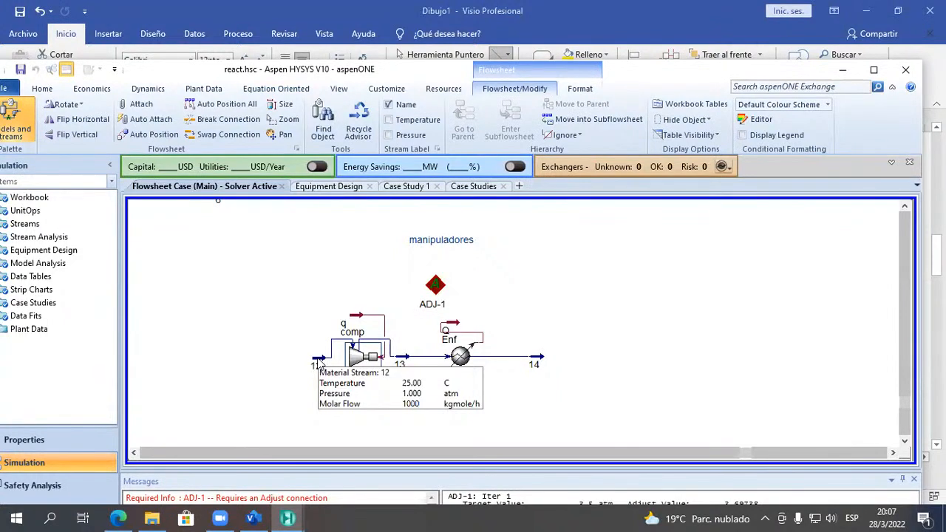
click(318, 360)
click(404, 360)
double_click(372, 360)
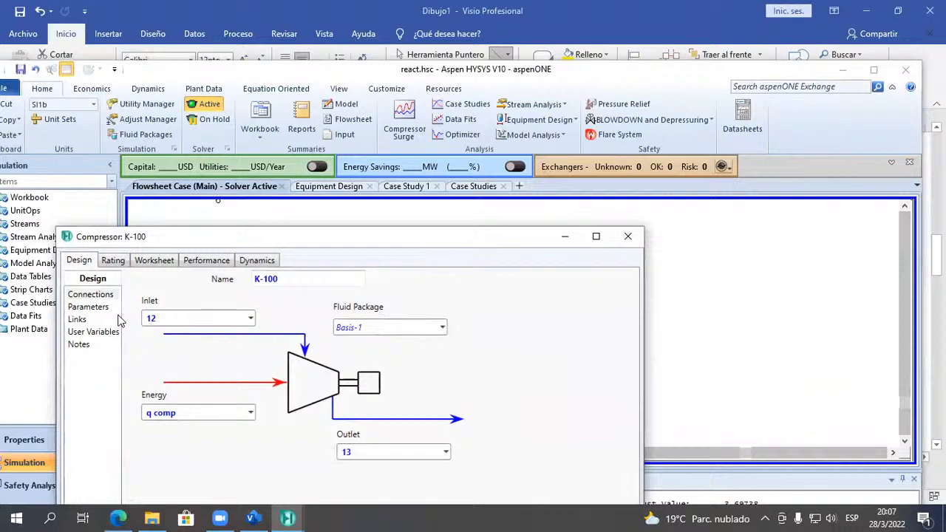
click(89, 309)
drag(319, 241, 310, 165)
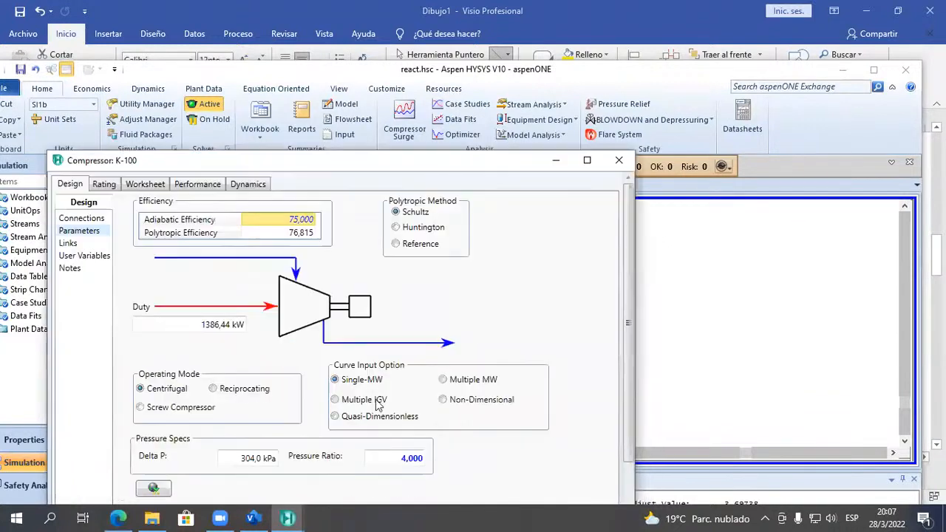
click(622, 166)
Check the conditions of stream 14 on the flowsheet and the pressure drop in cooler E-100's design parameters.
mouse_move(402, 360)
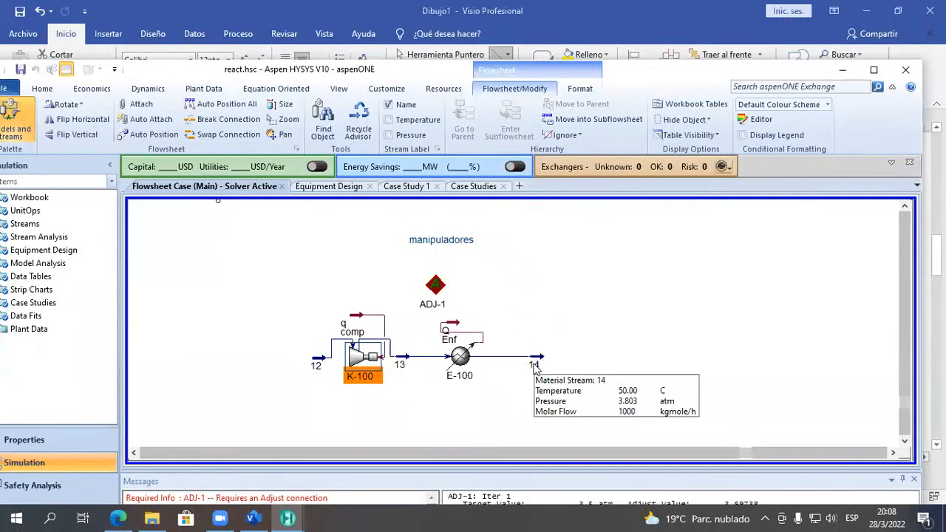
click(450, 366)
double_click(450, 365)
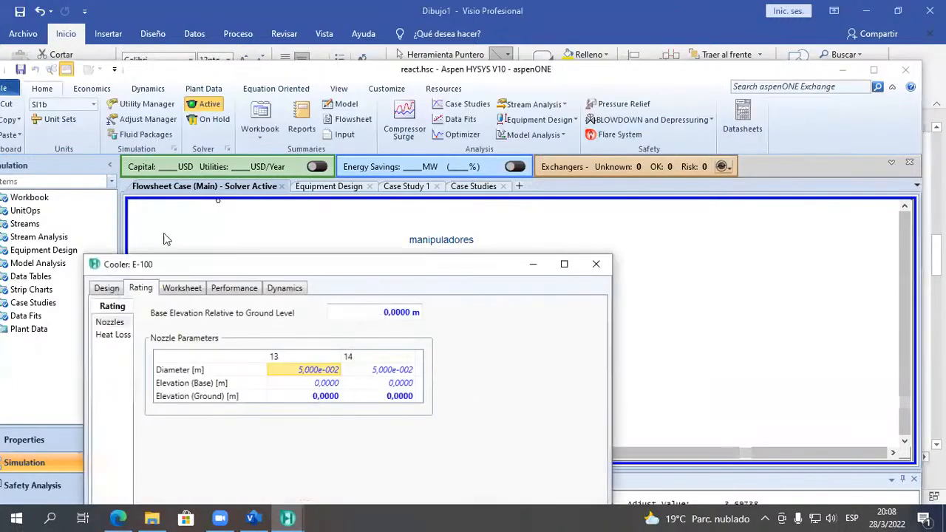
click(107, 288)
click(116, 334)
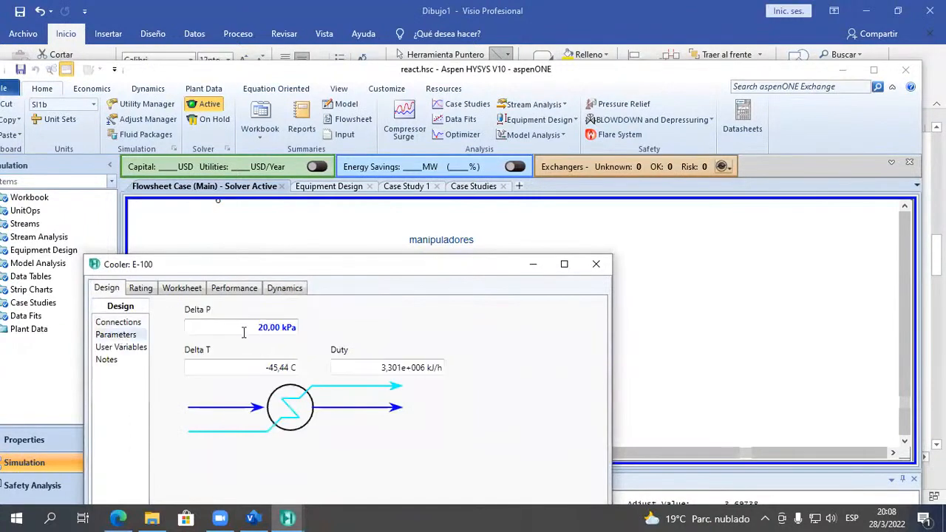
click(281, 328)
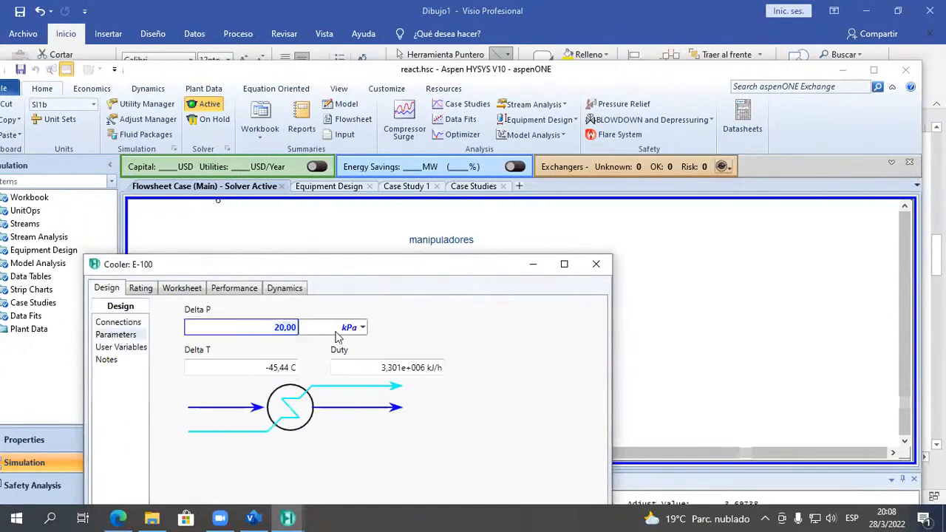
click(597, 266)
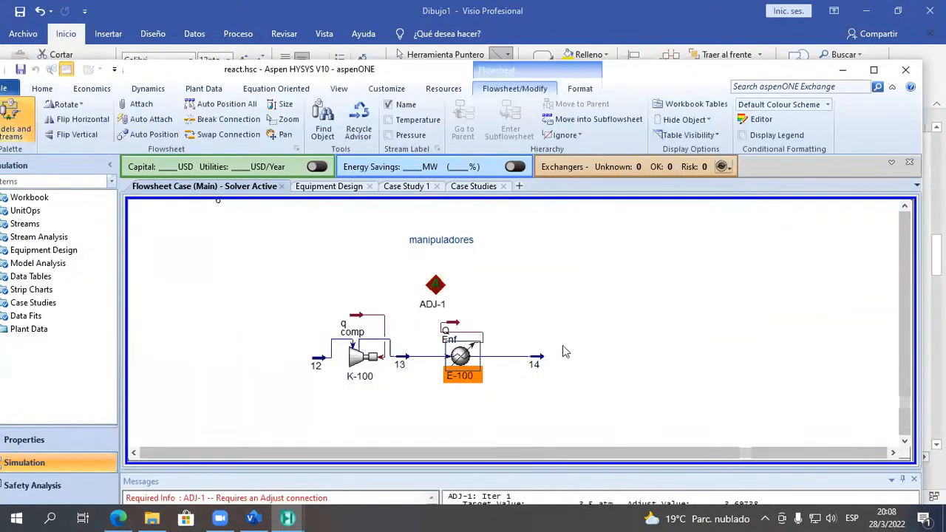
Examine the calculated pressure of material stream 14 in its worksheet and close the window.
double_click(530, 363)
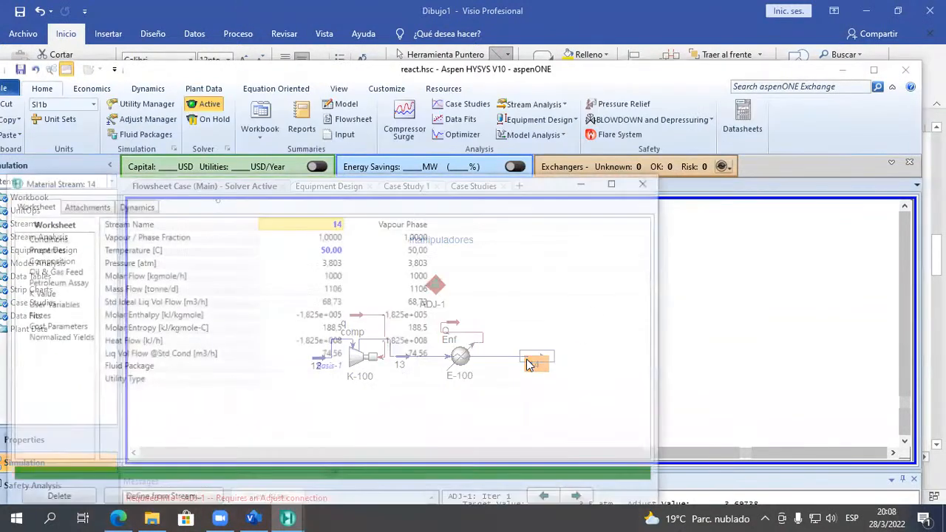
mouse_move(332, 266)
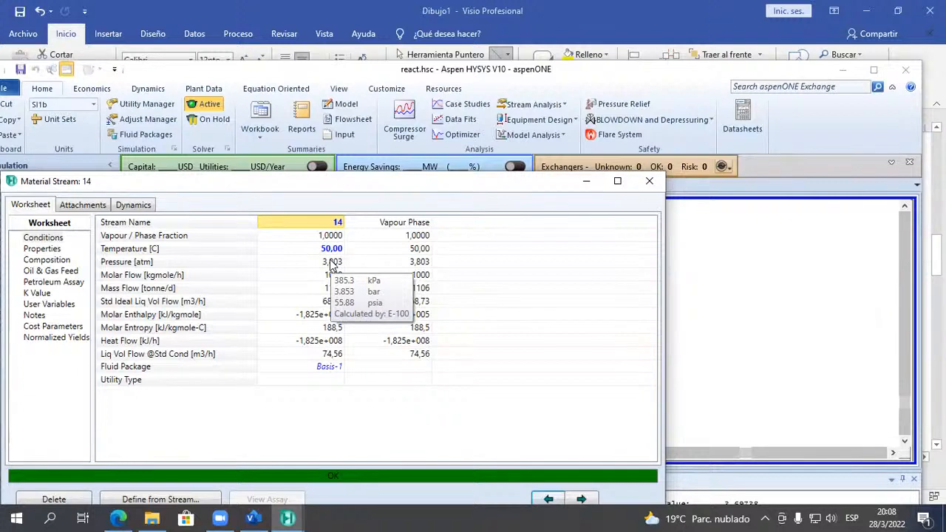
click(649, 181)
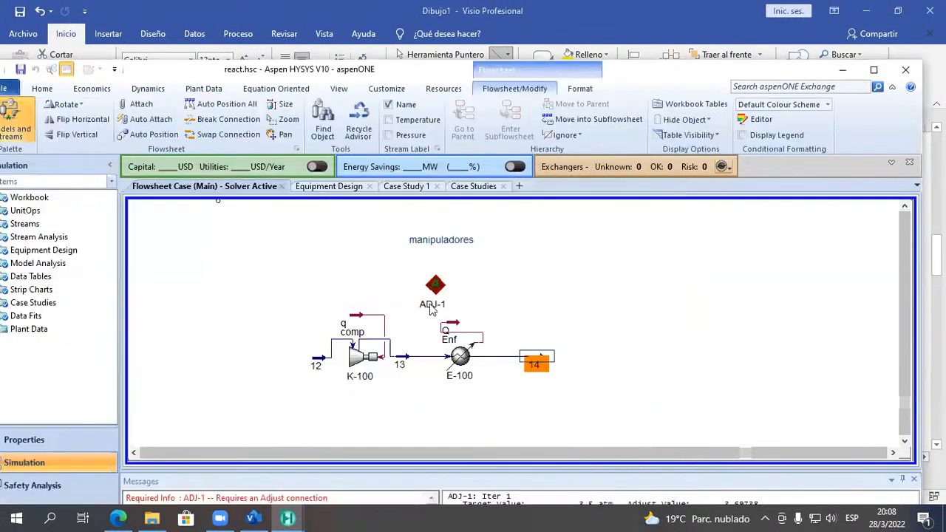
Review the connection settings of ADJ-1 and its adjusted variable choices, closing the selection without picking a variable.
double_click(429, 297)
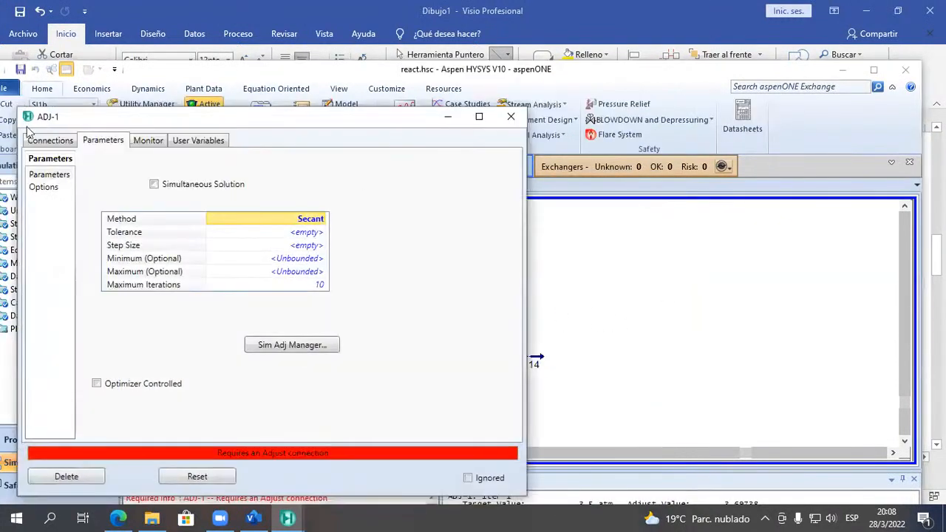
click(48, 140)
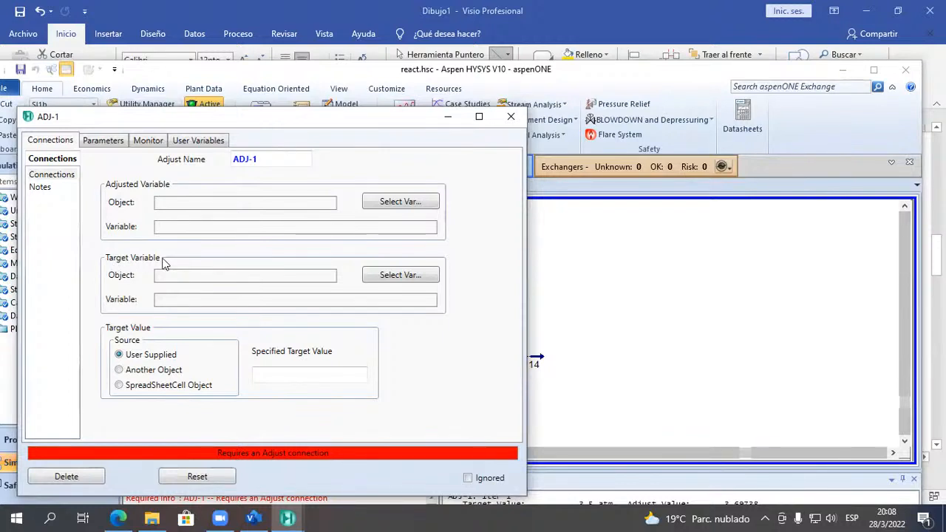
click(380, 202)
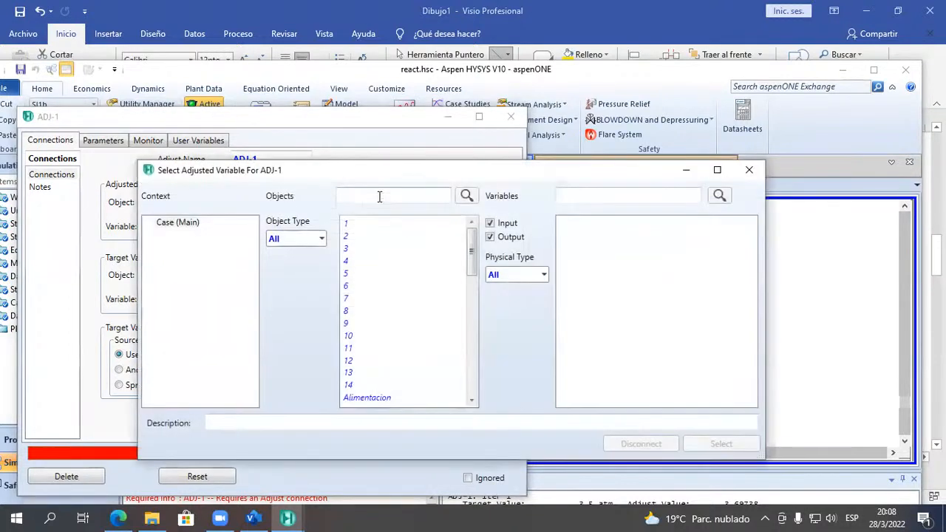
drag(423, 171, 377, 328)
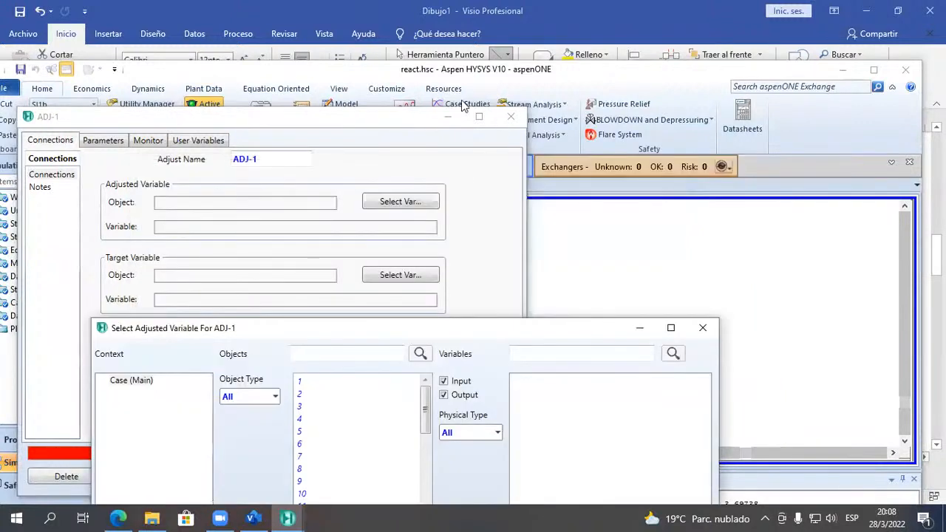
click(702, 328)
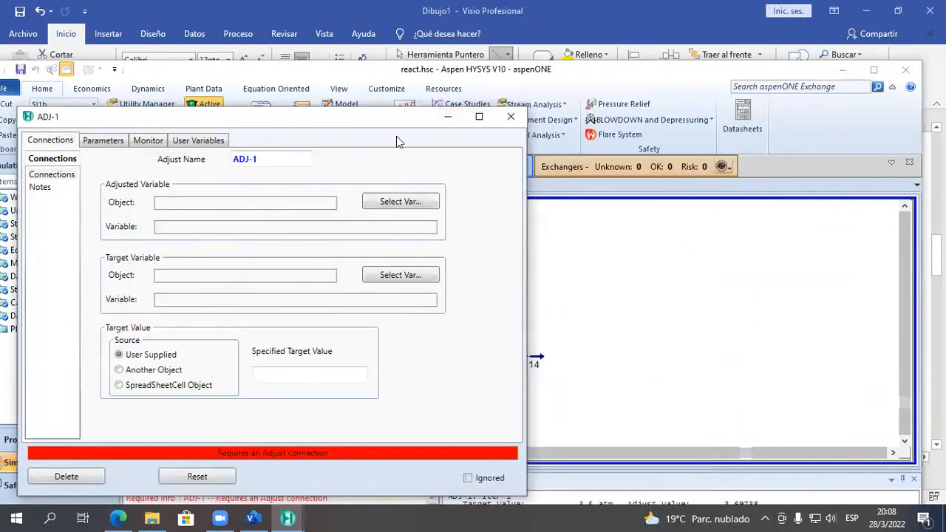
Move the ADJ-1 window off the flowsheet and check the pressure ratio in compressor K-100's parameters.
drag(397, 124, 416, 426)
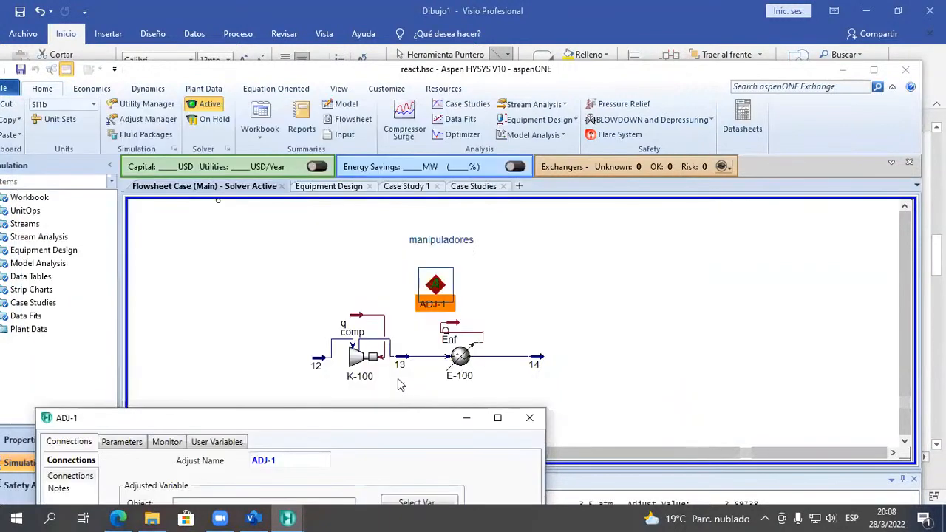
double_click(366, 359)
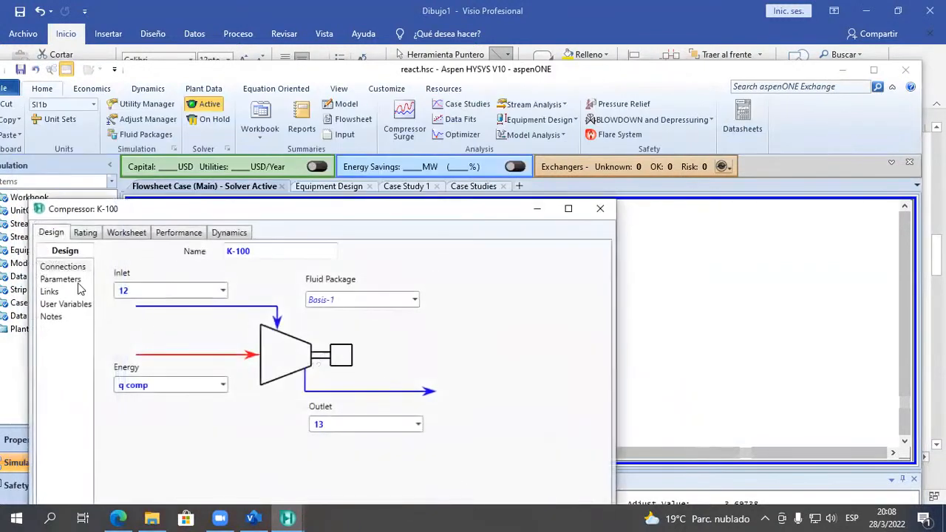
click(74, 280)
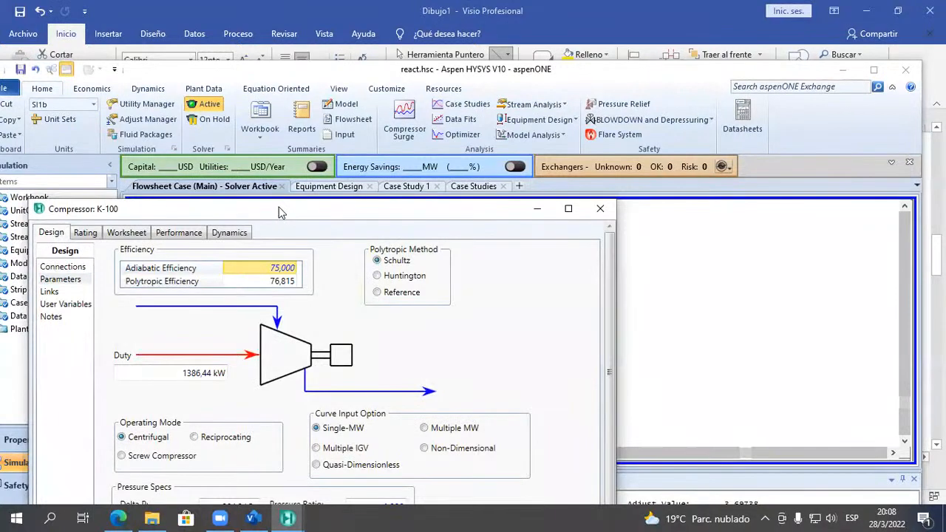
drag(278, 211, 281, 115)
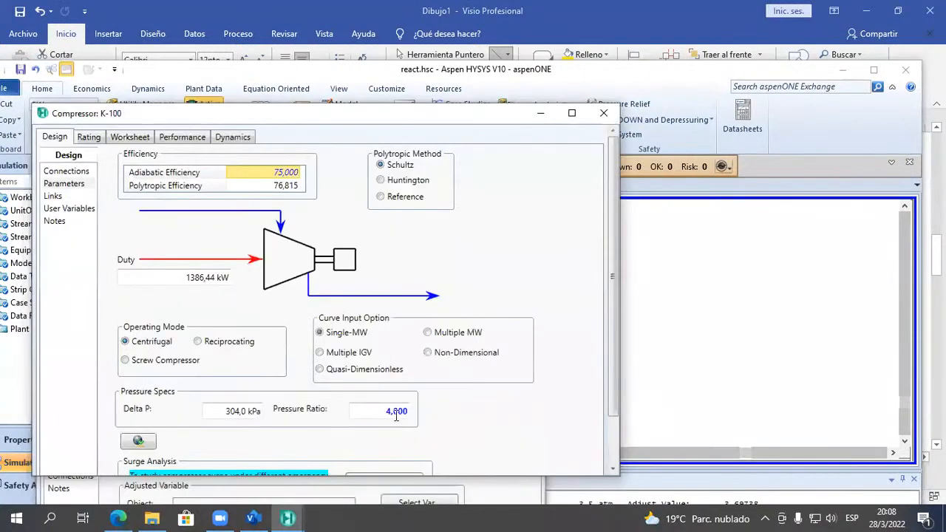
click(604, 113)
Examine the pressure and the other calculated conditions of material stream 13, and close its window.
double_click(399, 364)
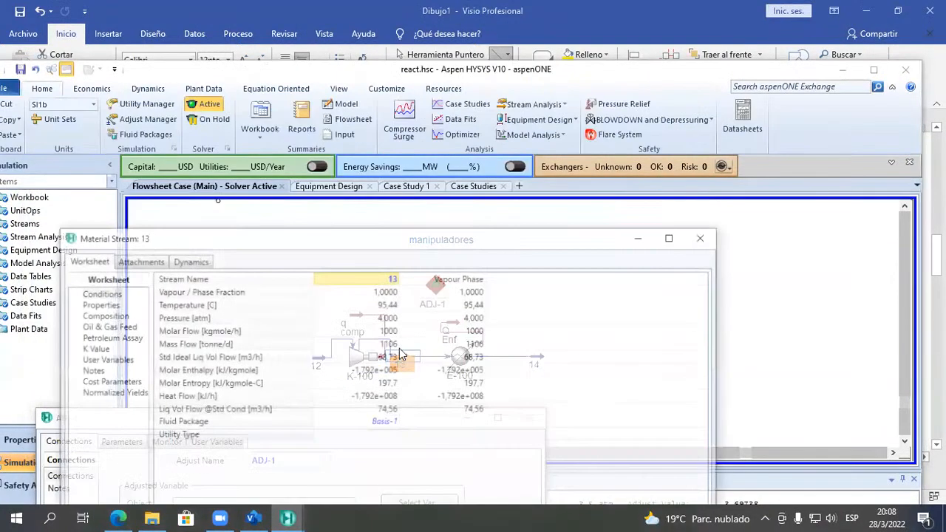
mouse_move(396, 321)
mouse_down()
mouse_move(392, 314)
mouse_move(388, 324)
mouse_up()
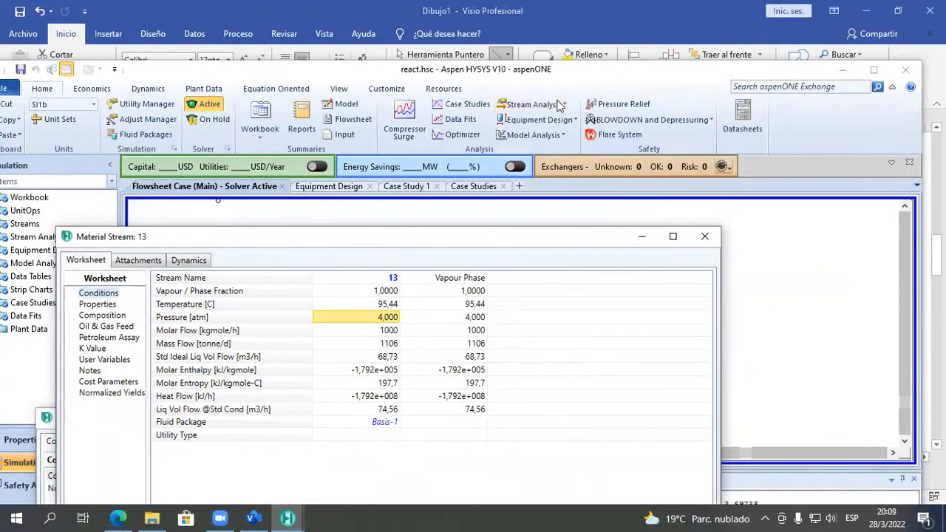
mouse_move(345, 363)
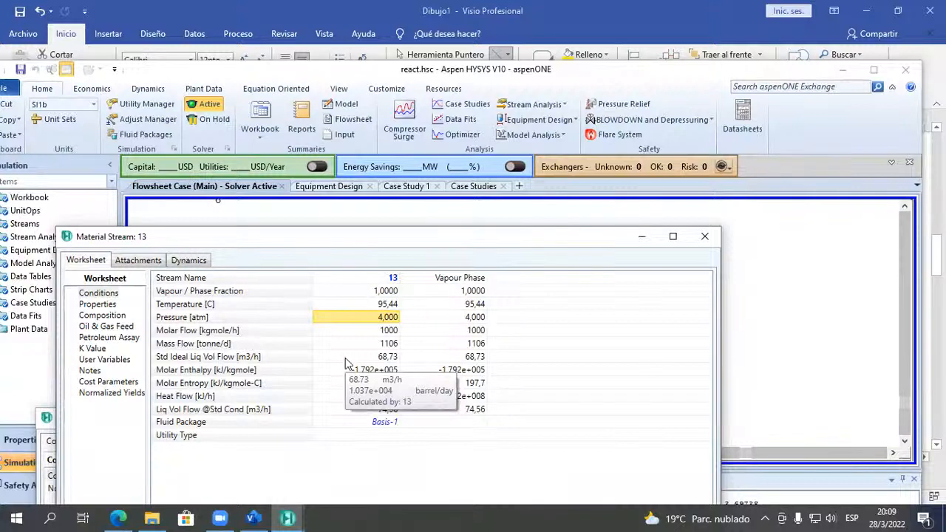
click(705, 236)
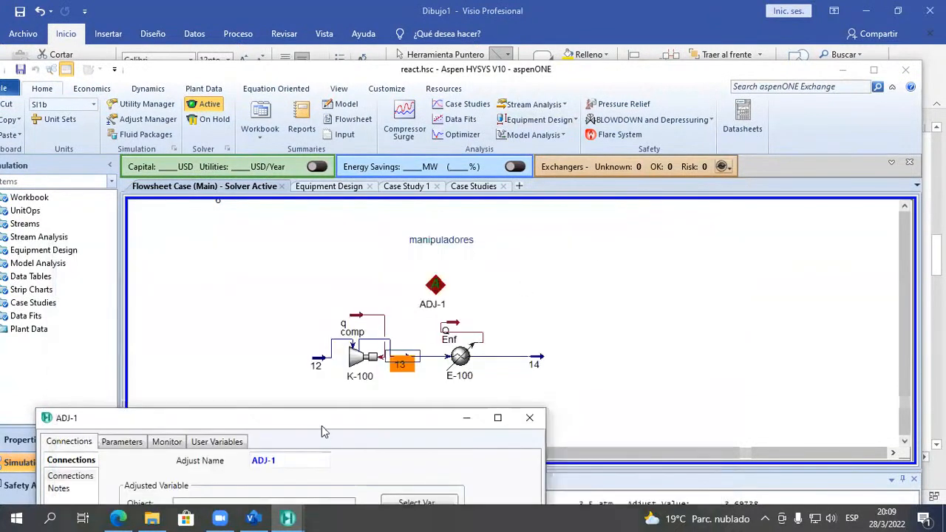
Review compressor K-100's Pressure Ratio among ADJ-1's adjusted variable choices and close the selection without confirming it.
drag(321, 420, 381, 200)
click(478, 285)
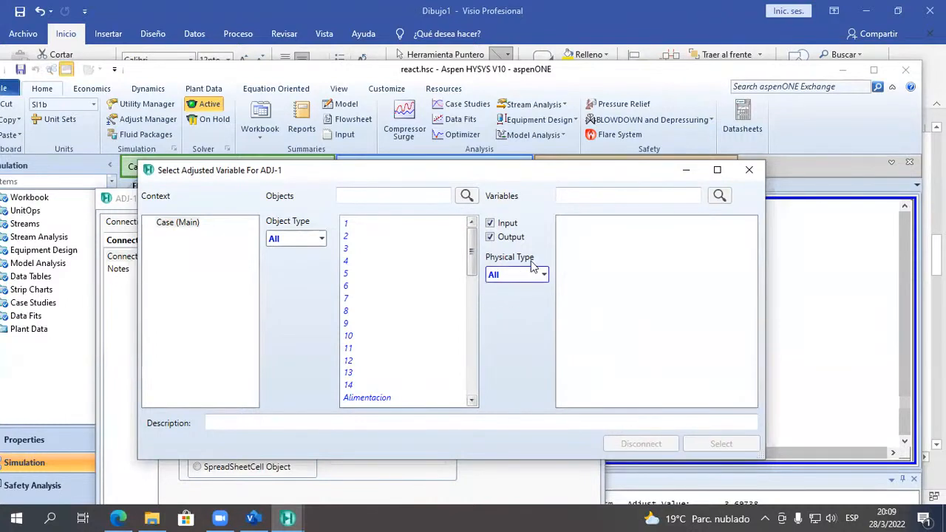
drag(471, 226, 460, 358)
scroll(460, 358, down, 1)
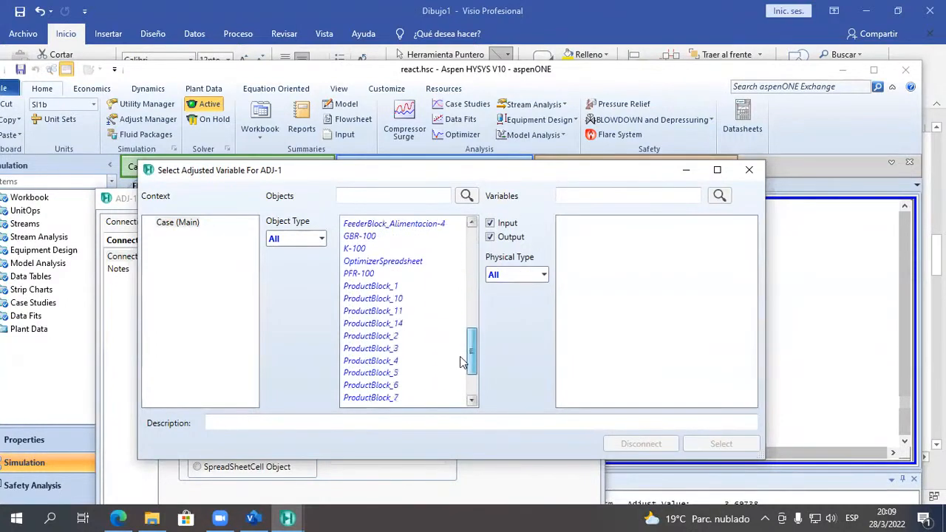
click(356, 249)
scroll(664, 331, down, 1)
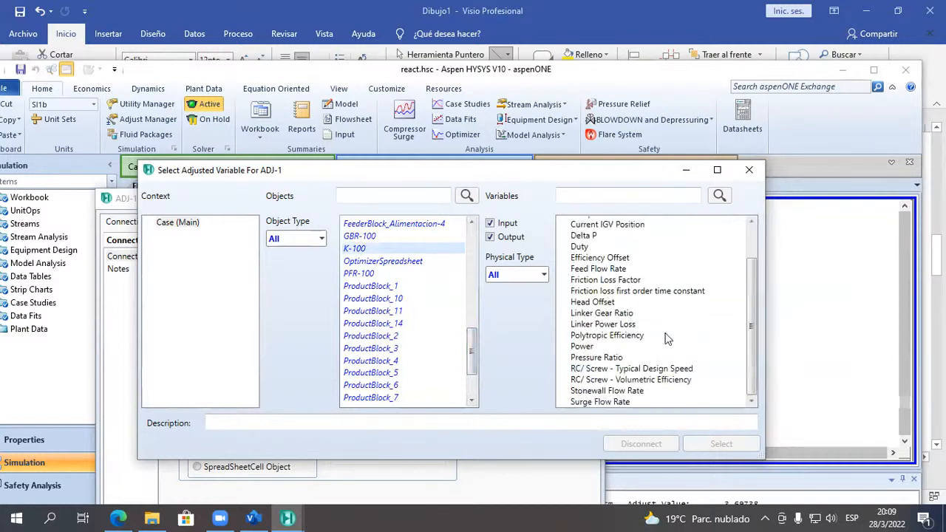
click(596, 358)
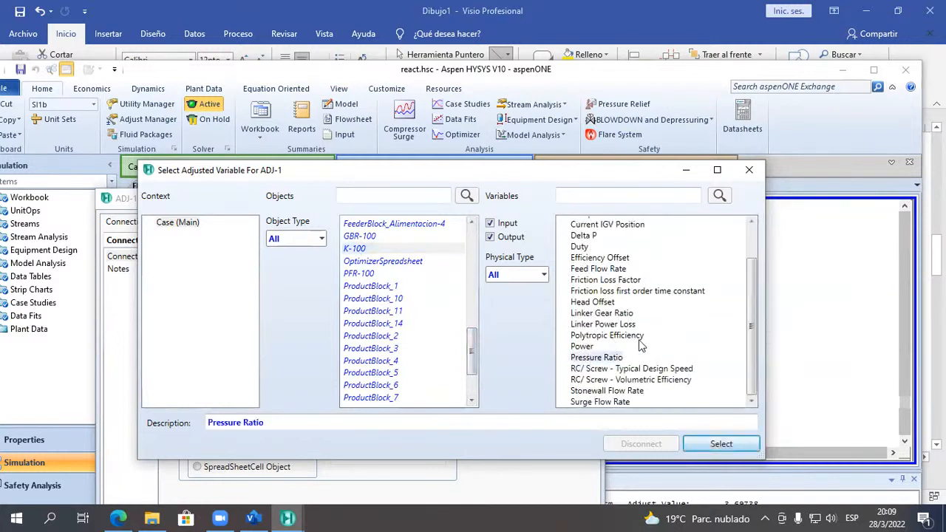
scroll(684, 359, up, 1)
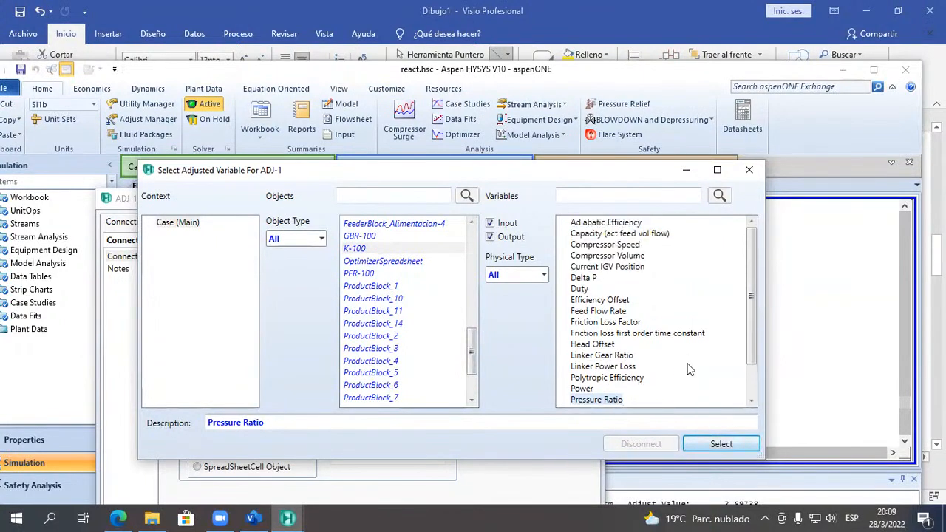
scroll(687, 370, down, 1)
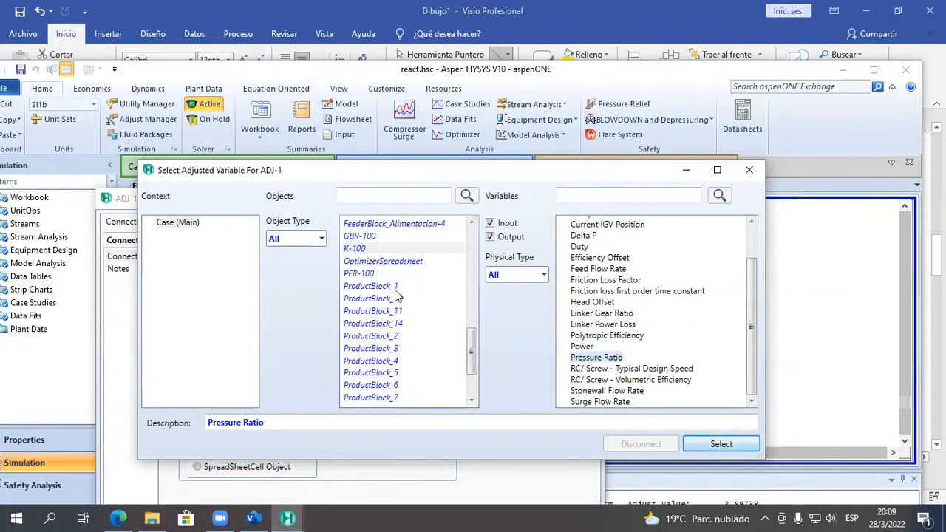
scroll(397, 296, up, 8)
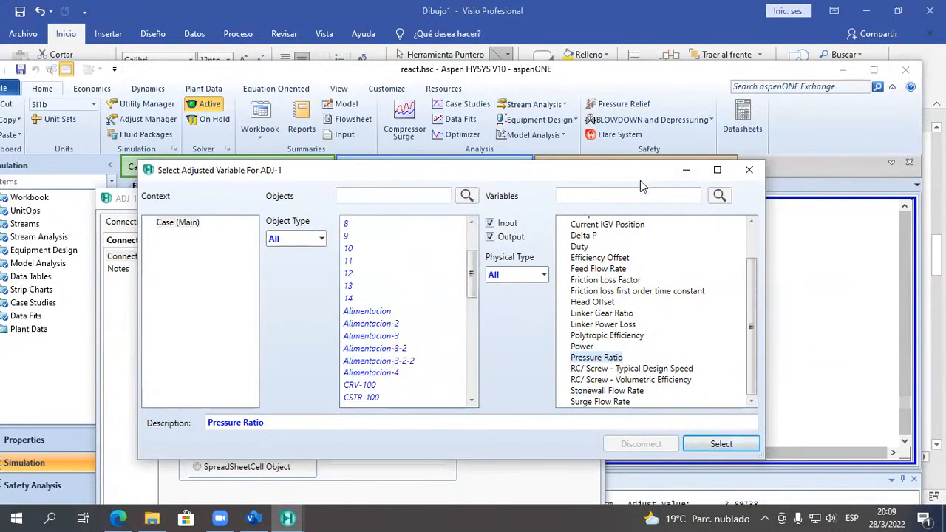
drag(641, 176, 561, 403)
click(669, 397)
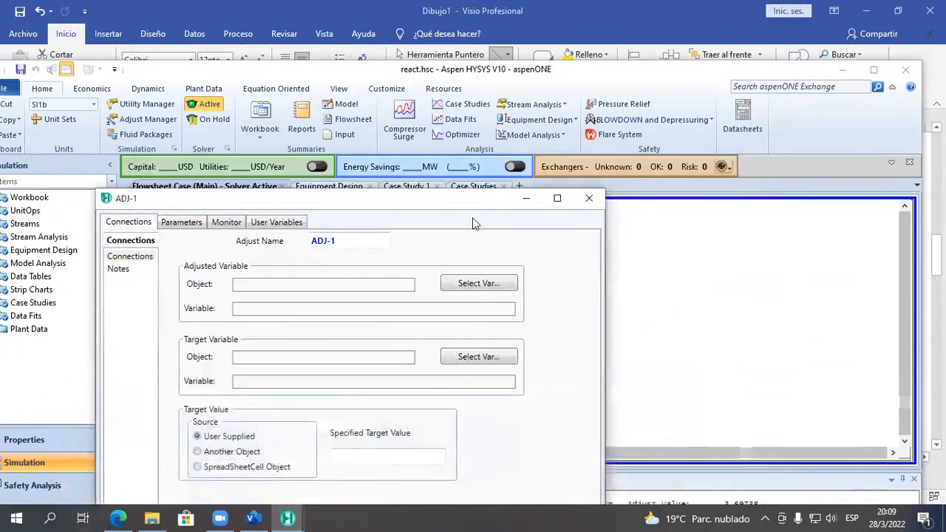
Review the Pressure of stream 13 as a possible adjusted variable for ADJ-1 and close the selection without confirming it.
drag(476, 201, 514, 207)
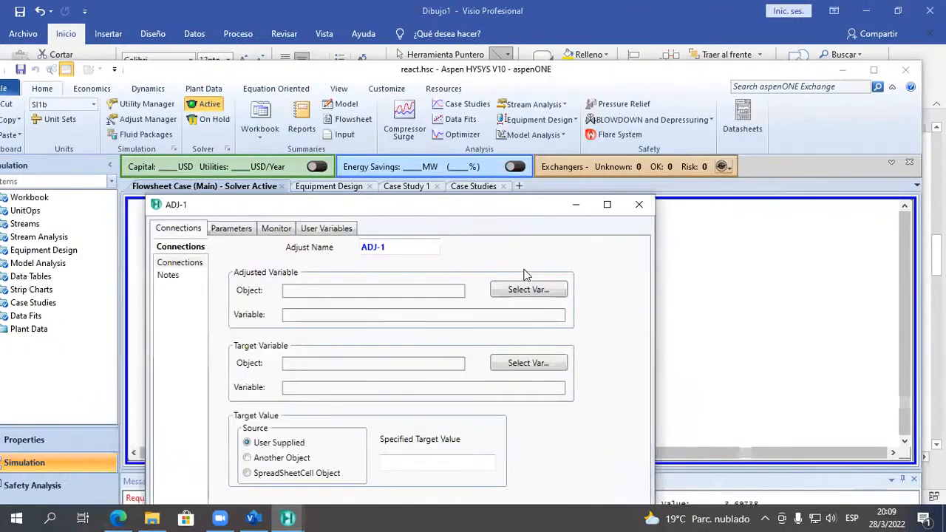
click(521, 290)
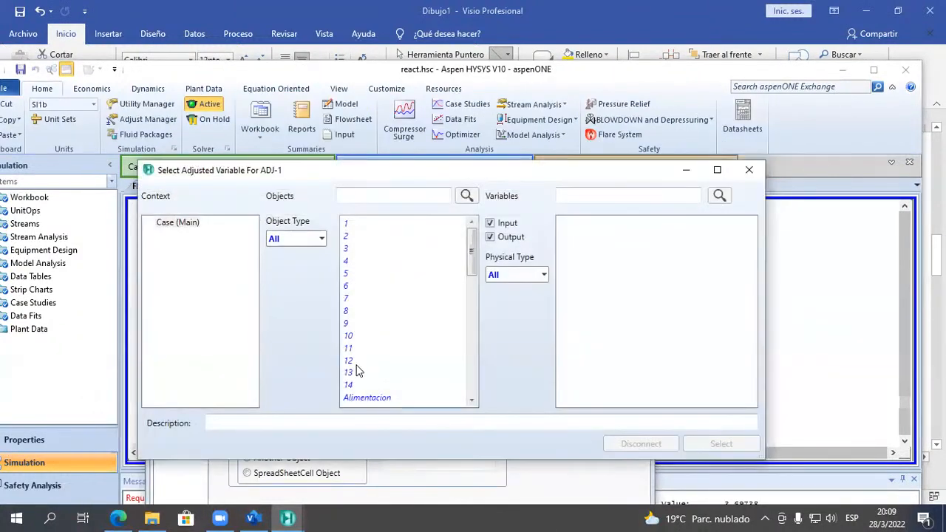
click(351, 373)
scroll(651, 355, down, 15)
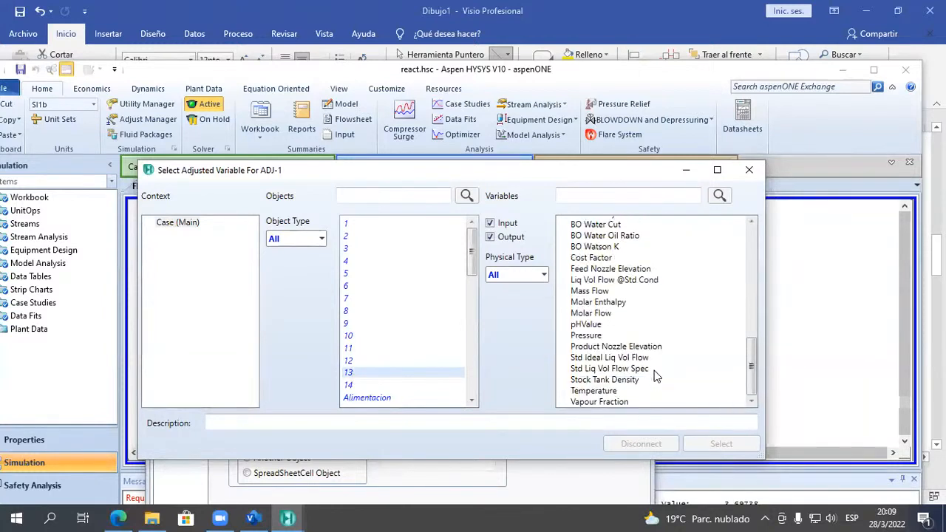
click(586, 336)
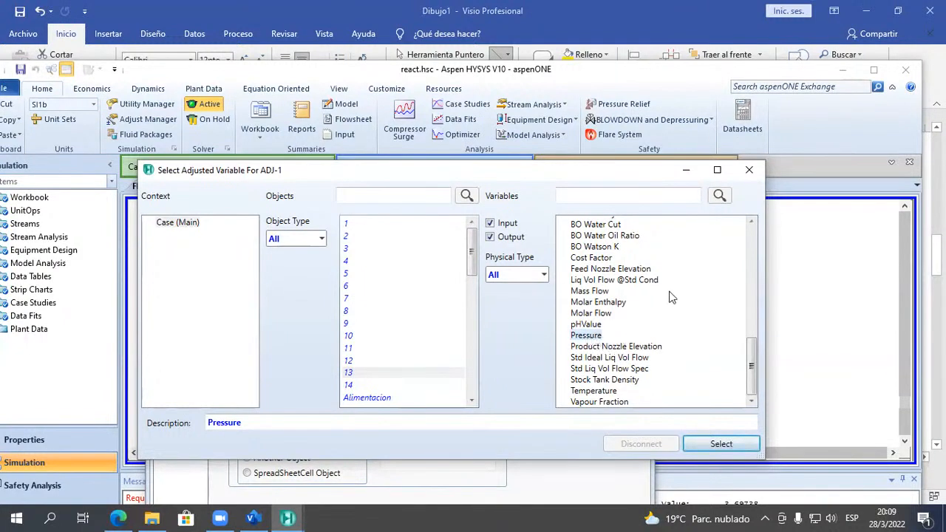
click(745, 173)
Set ADJ-1's adjusted variable to the Pressure Ratio of compressor K-100.
click(507, 291)
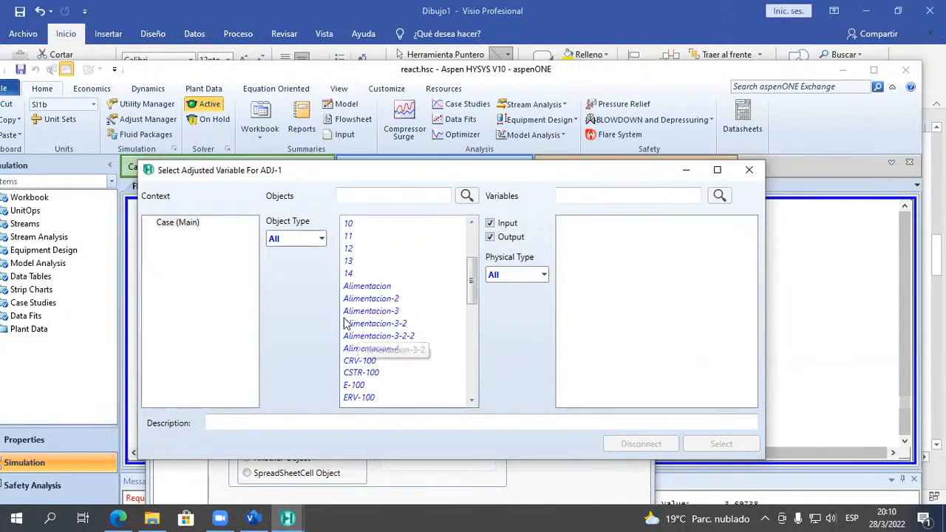
scroll(366, 340, down, 2)
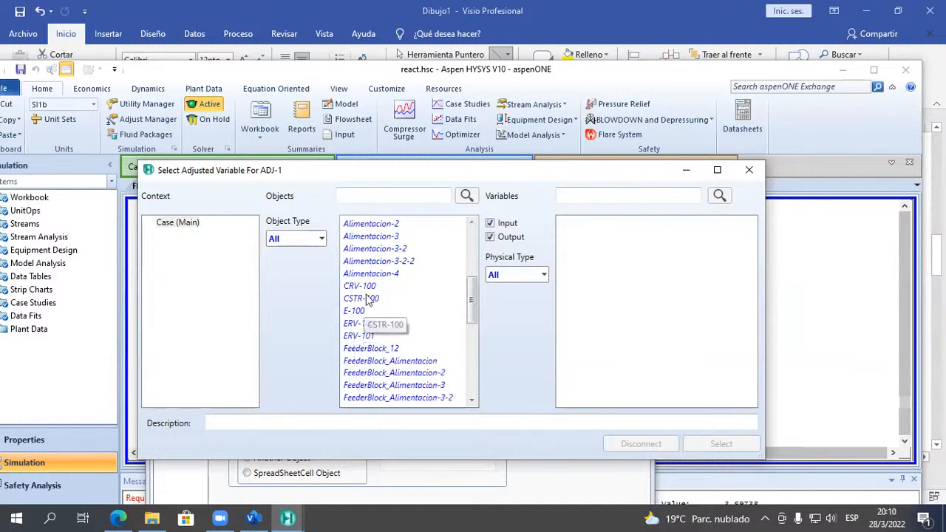
scroll(362, 318, down, 3)
click(355, 335)
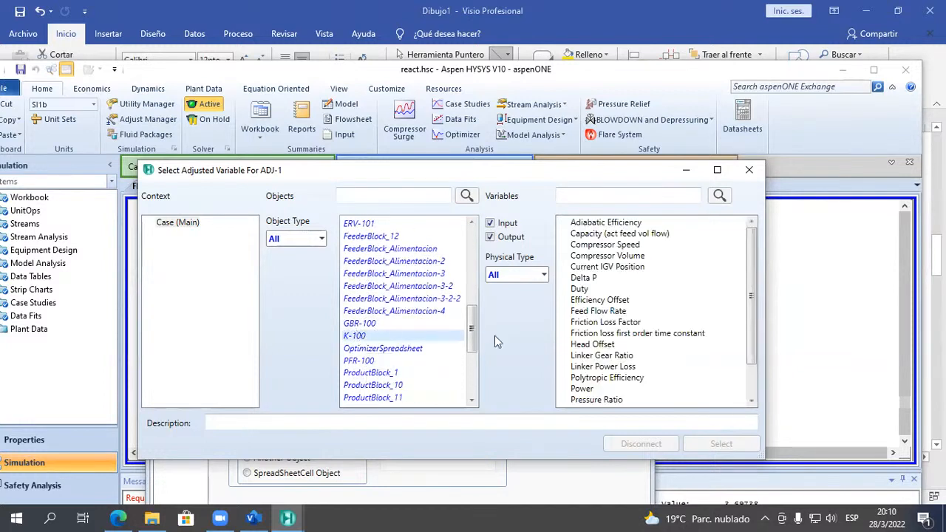
scroll(655, 366, down, 2)
click(597, 358)
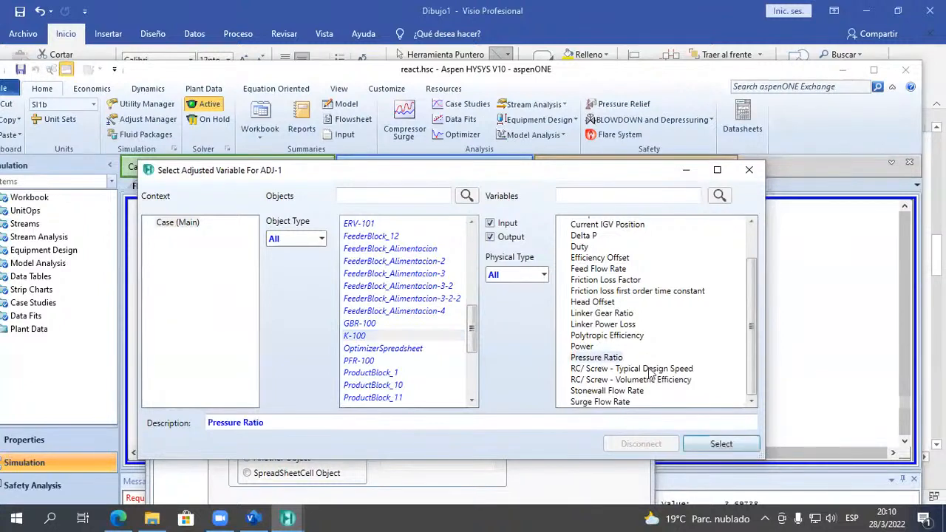
click(721, 443)
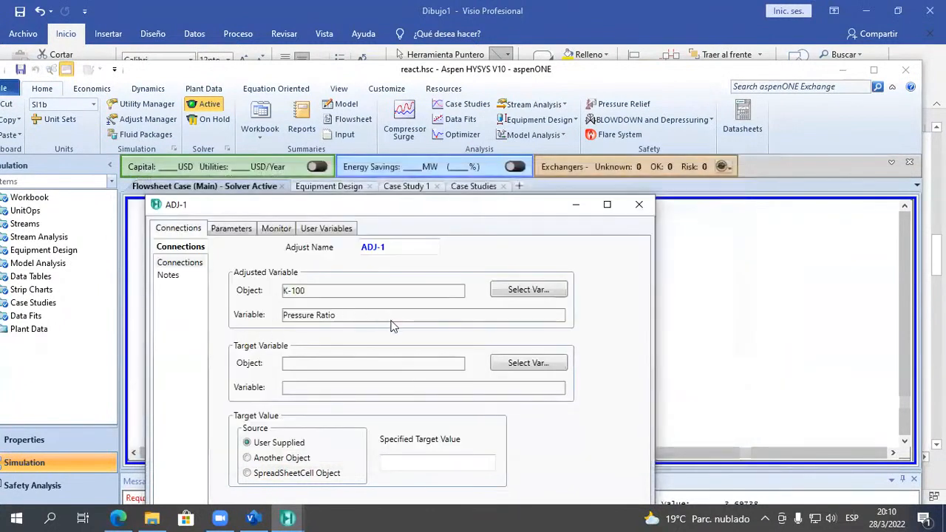
Set ADJ-1's target variable to the Pressure of stream 14 with a user-supplied target value of 3.5 atm.
click(538, 364)
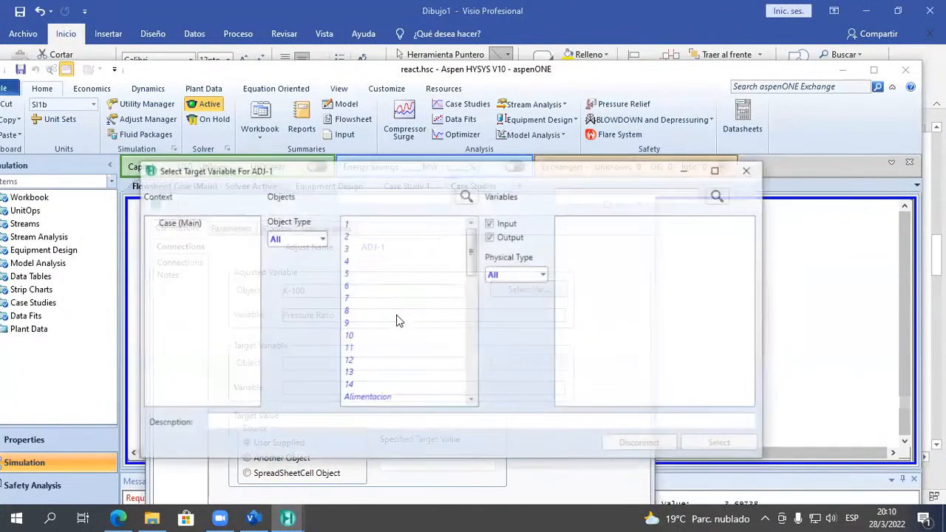
click(749, 169)
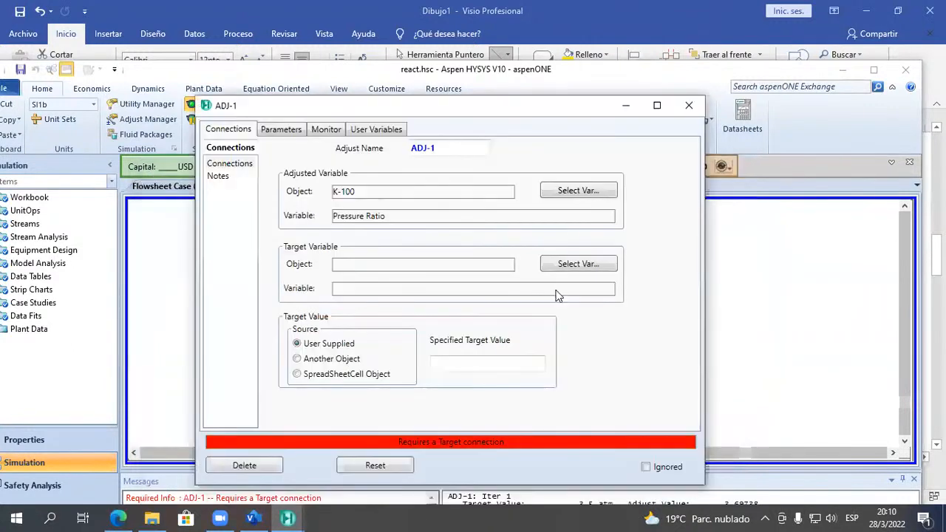
click(570, 264)
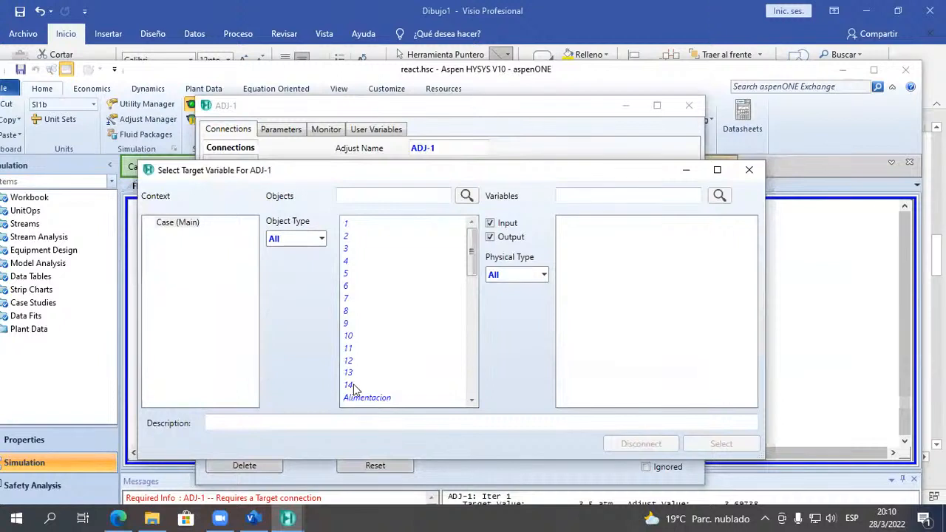
click(353, 385)
scroll(620, 323, down, 15)
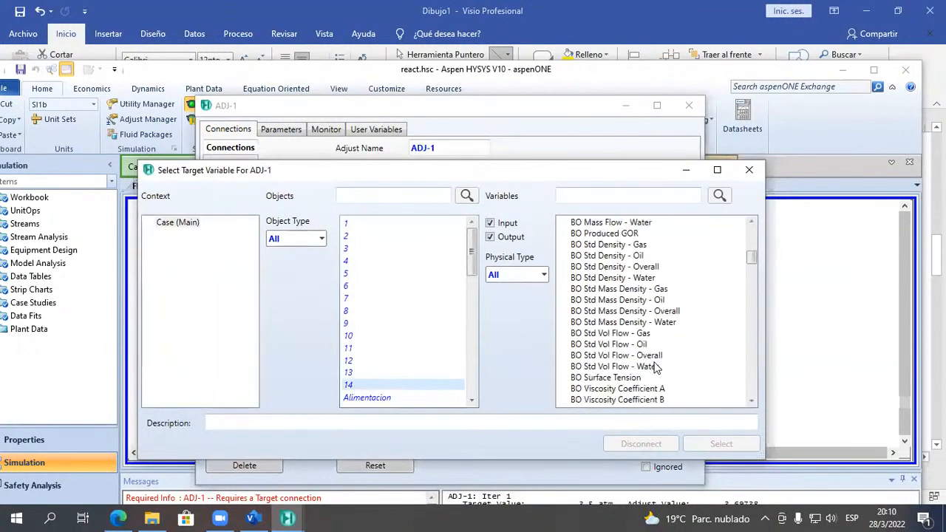
scroll(656, 367, down, 15)
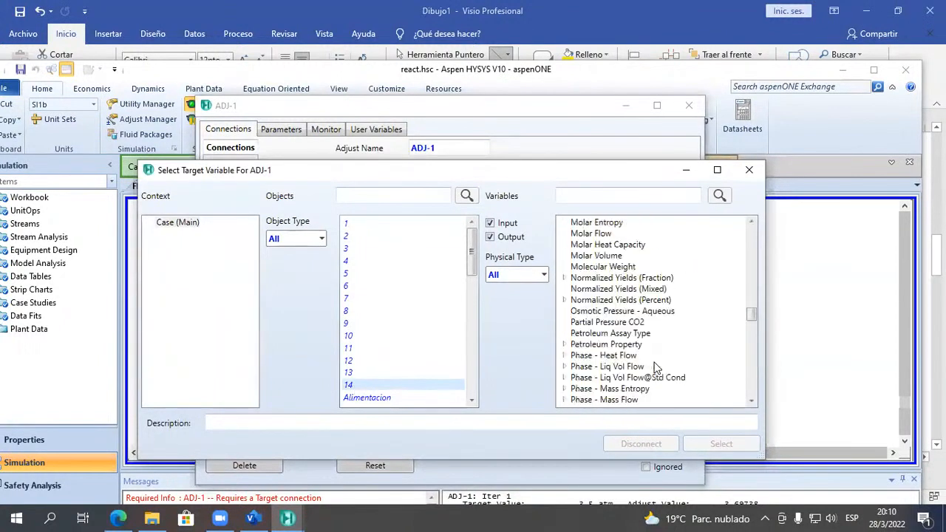
scroll(656, 368, down, 10)
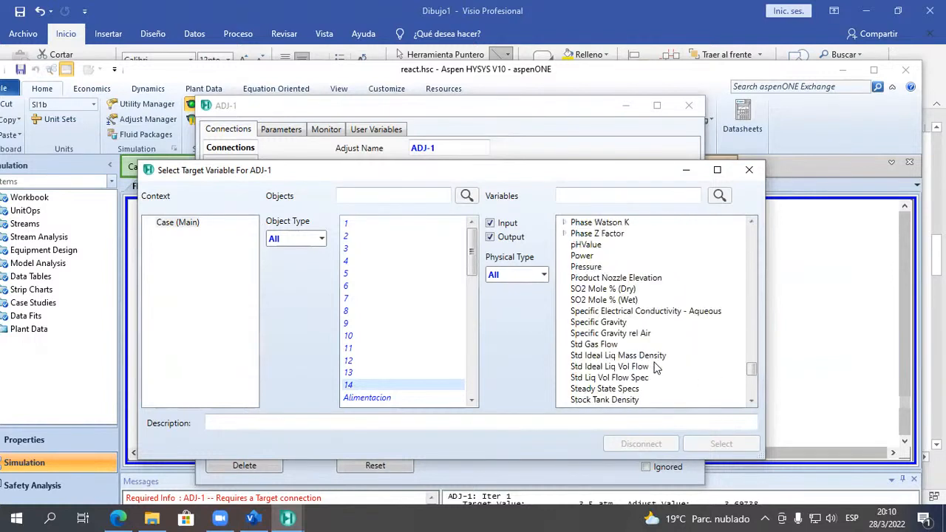
click(601, 269)
click(717, 445)
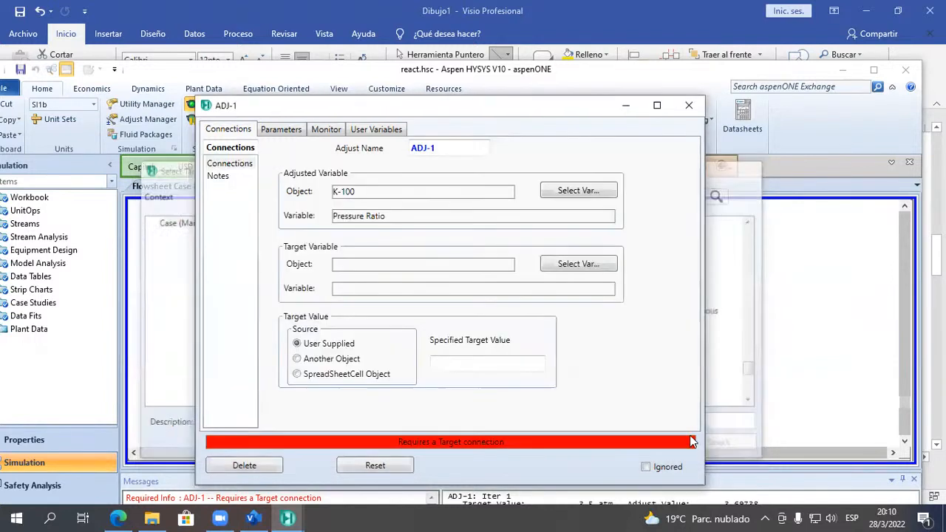
click(456, 363)
text(3.5)
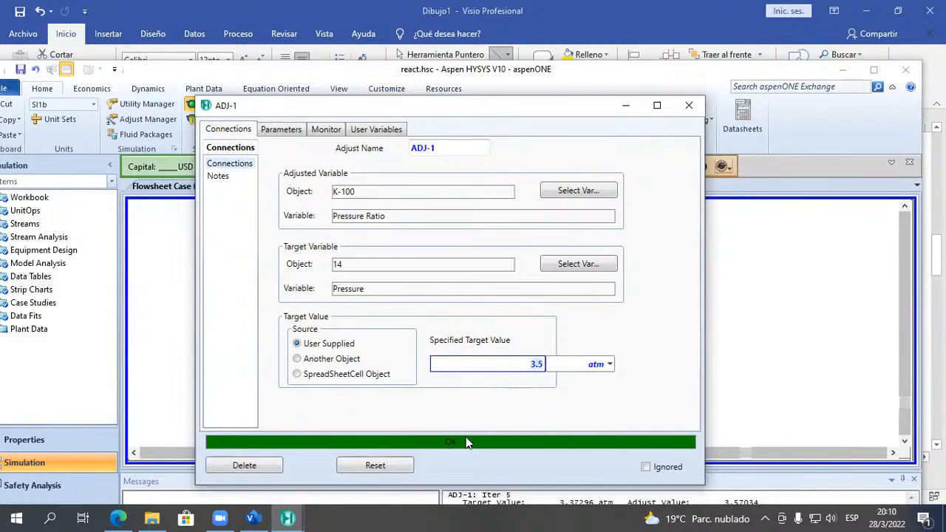
Review ADJ-1's solver parameters, including the optional minimum and maximum bounds, and compare them with its connections.
click(281, 130)
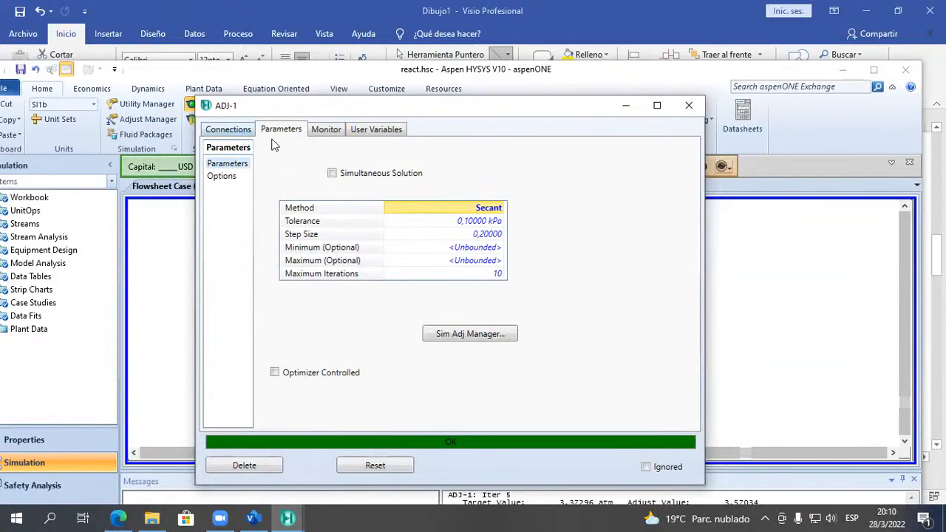
click(218, 130)
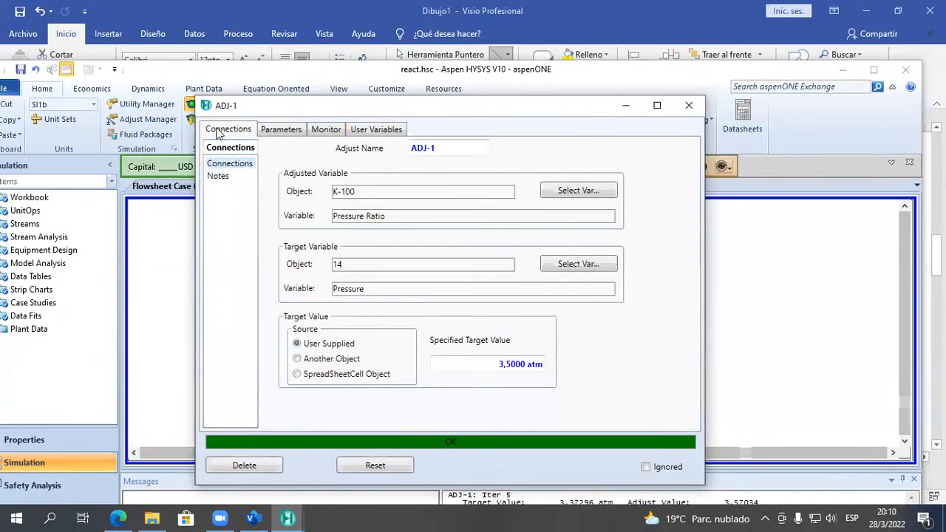
click(279, 131)
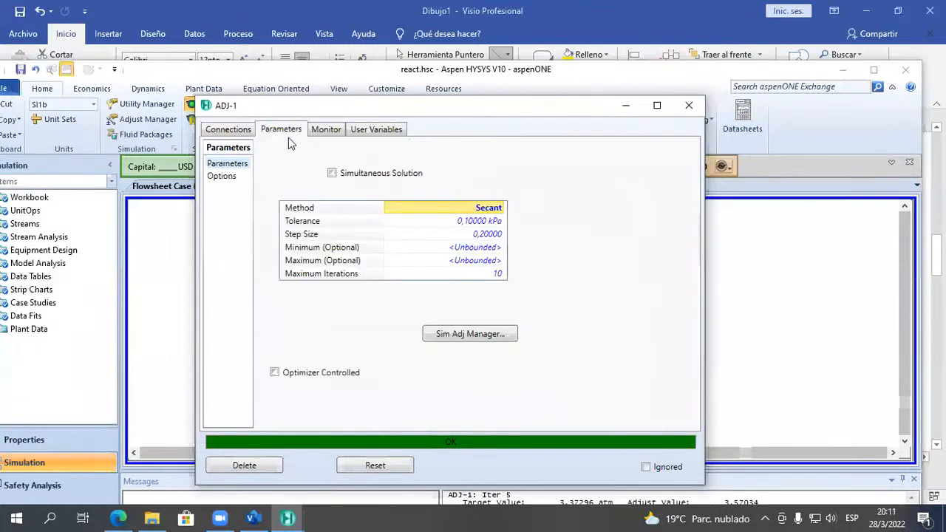
click(340, 249)
click(344, 261)
click(467, 247)
click(469, 260)
click(228, 131)
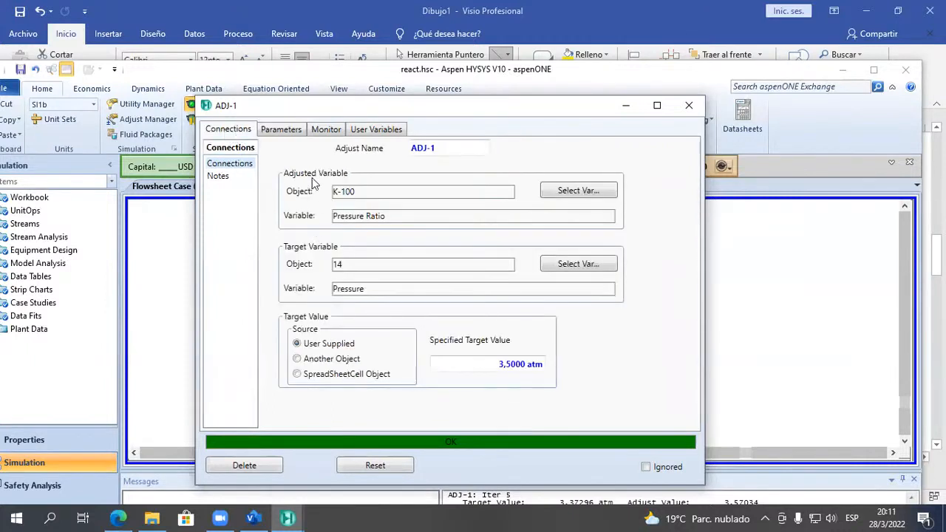
click(272, 129)
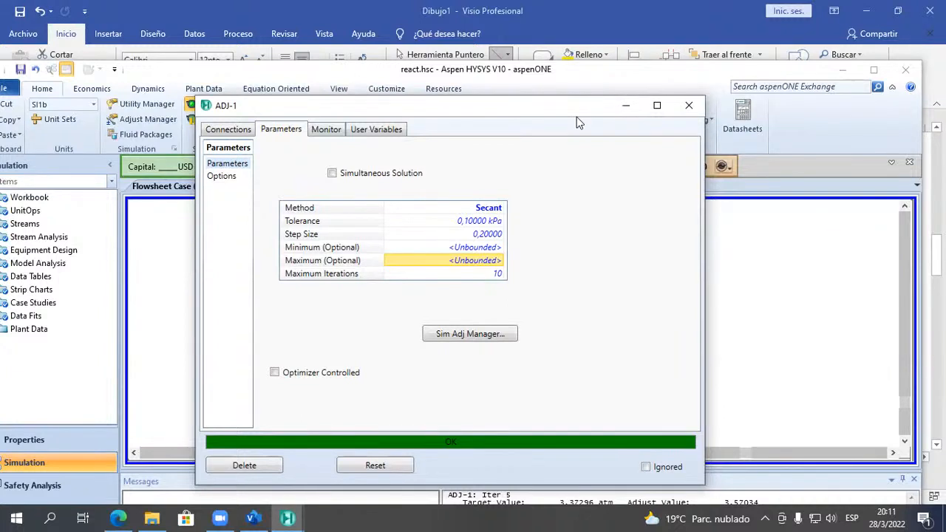
Move the ADJ-1 window off the flowsheet and set compressor K-100's pressure ratio to 25 in its design parameters.
drag(576, 116, 429, 430)
double_click(376, 369)
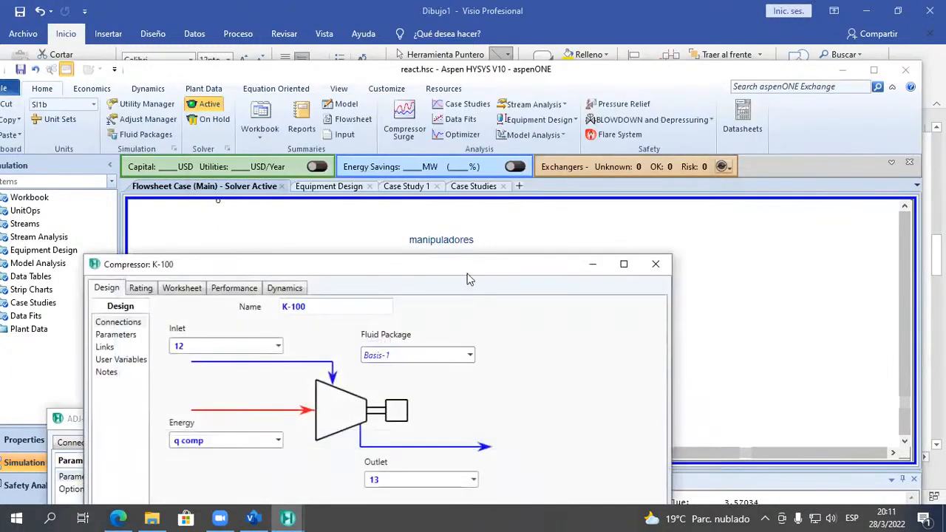
drag(467, 264, 431, 41)
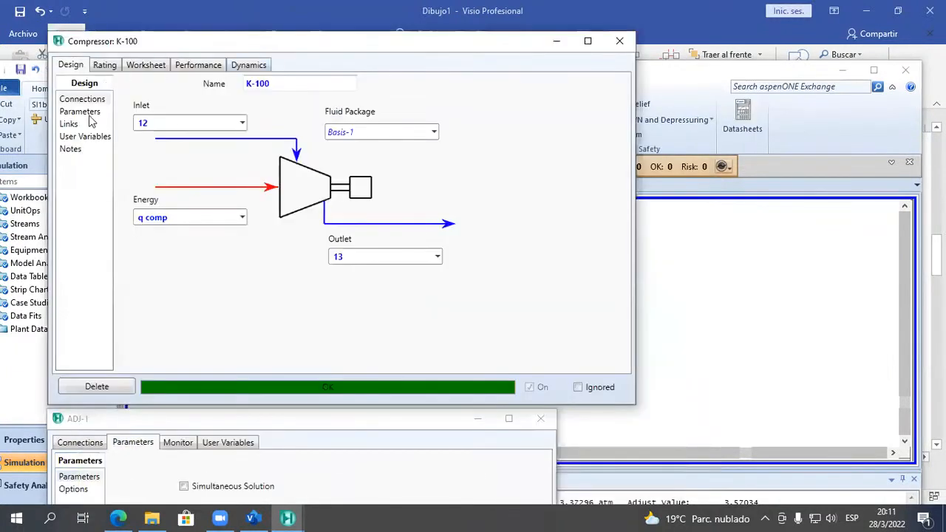
click(88, 116)
click(403, 340)
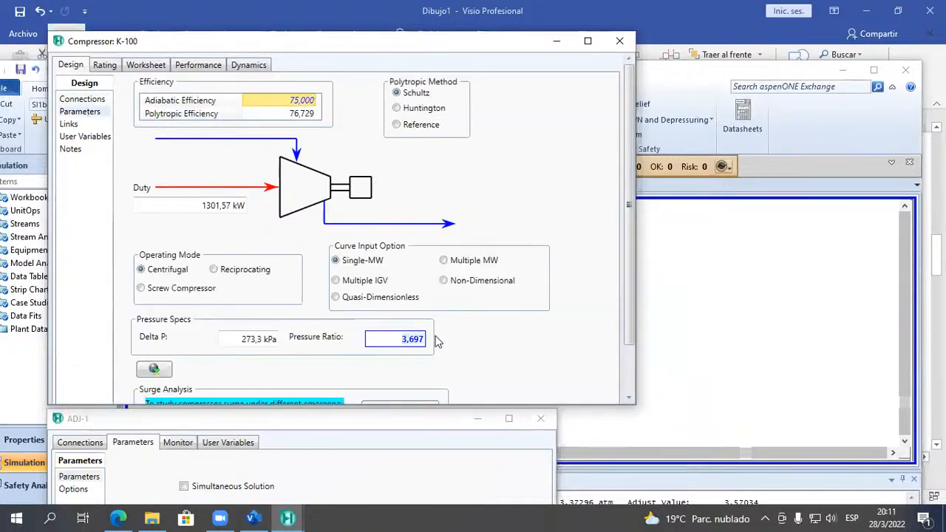
text(25)
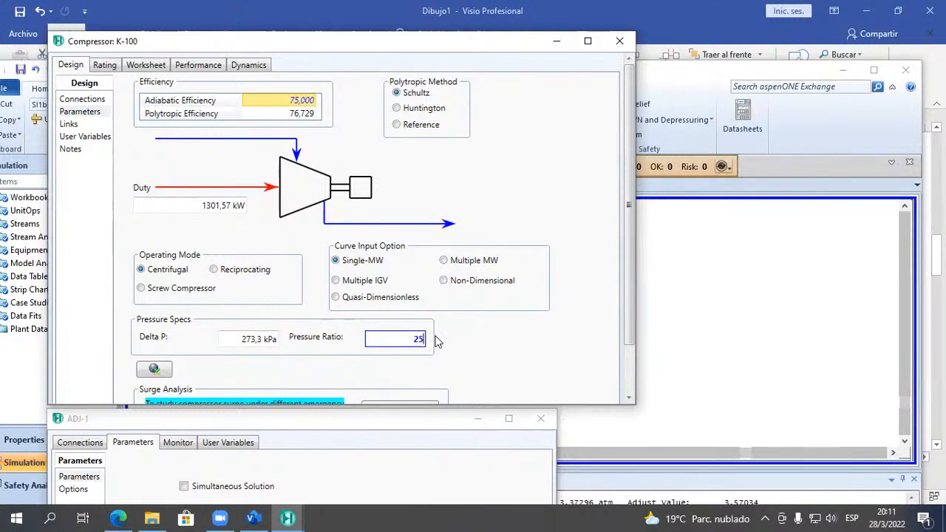
key(Return)
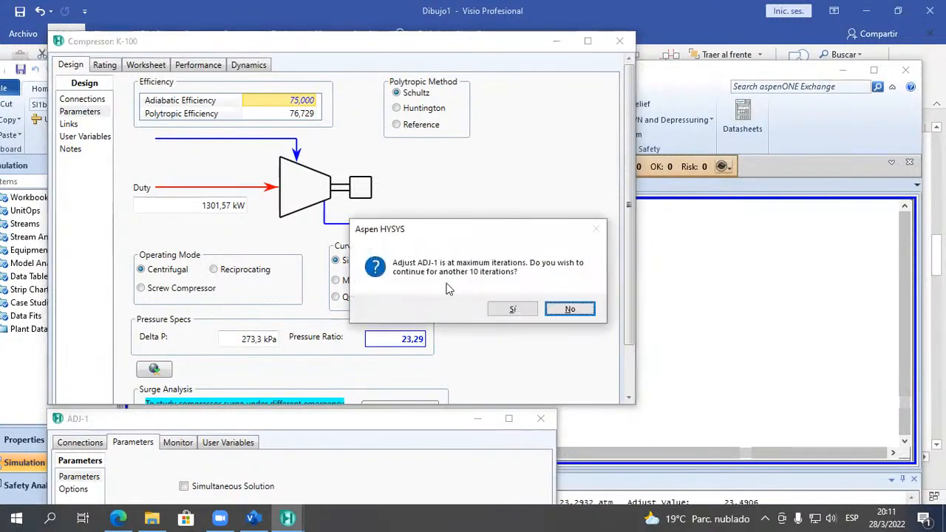
Continue ADJ-1's solver through successive sets of 10 iterations until the adjustment of compressor K-100's pressure ratio finishes.
click(512, 311)
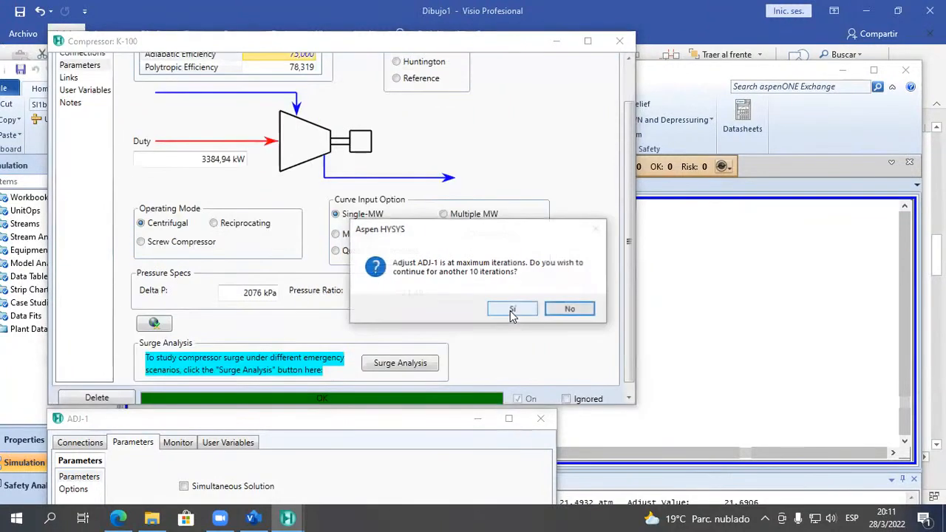
click(513, 310)
click(512, 311)
click(512, 311)
click(512, 311)
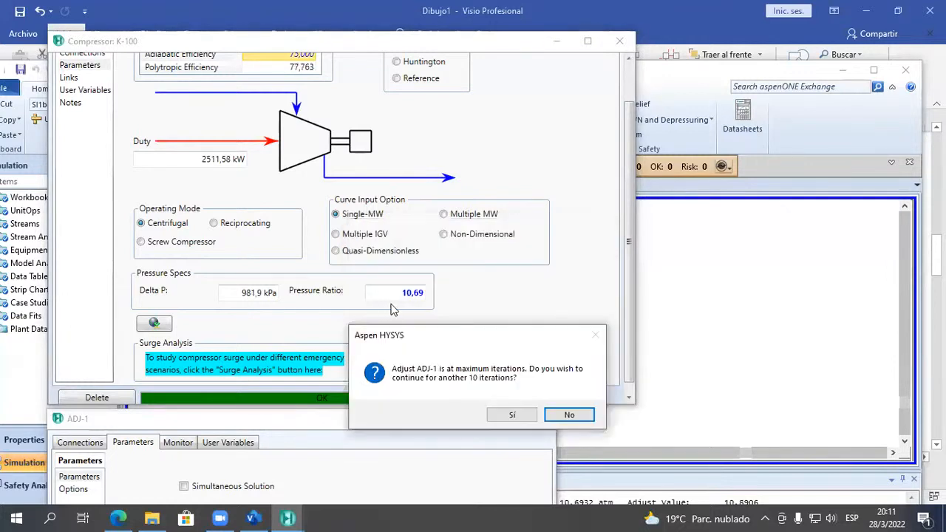
click(510, 419)
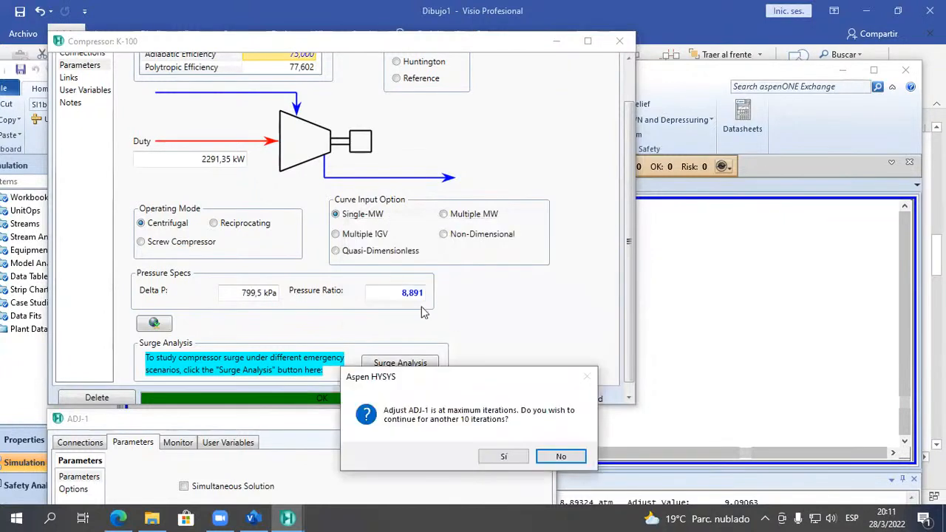
click(508, 455)
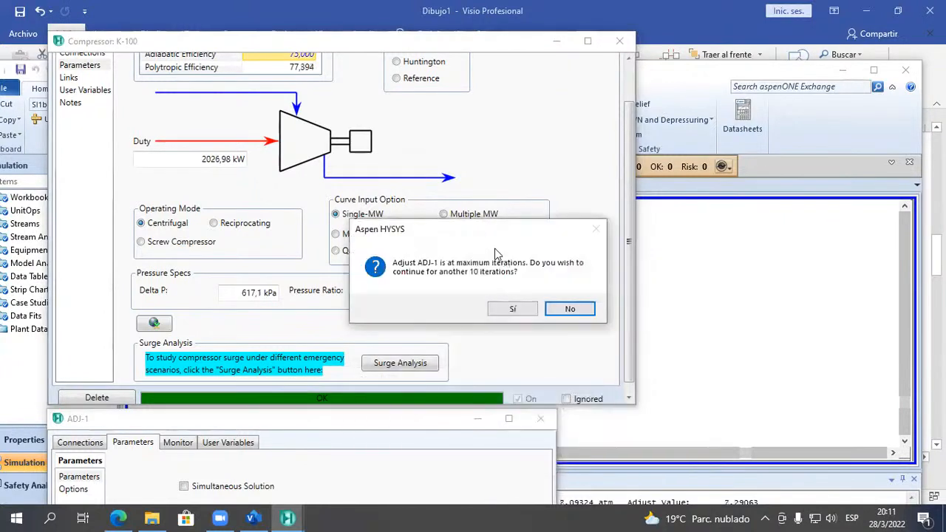
click(482, 418)
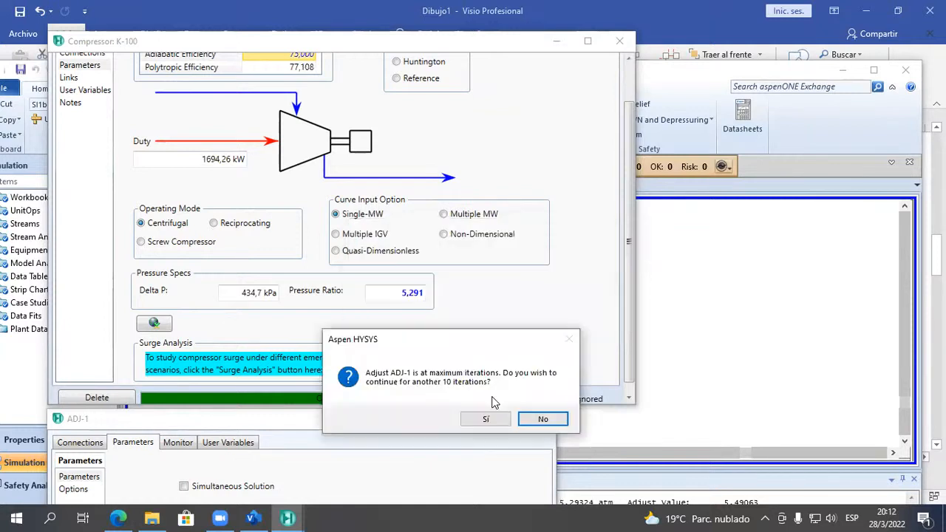
click(488, 418)
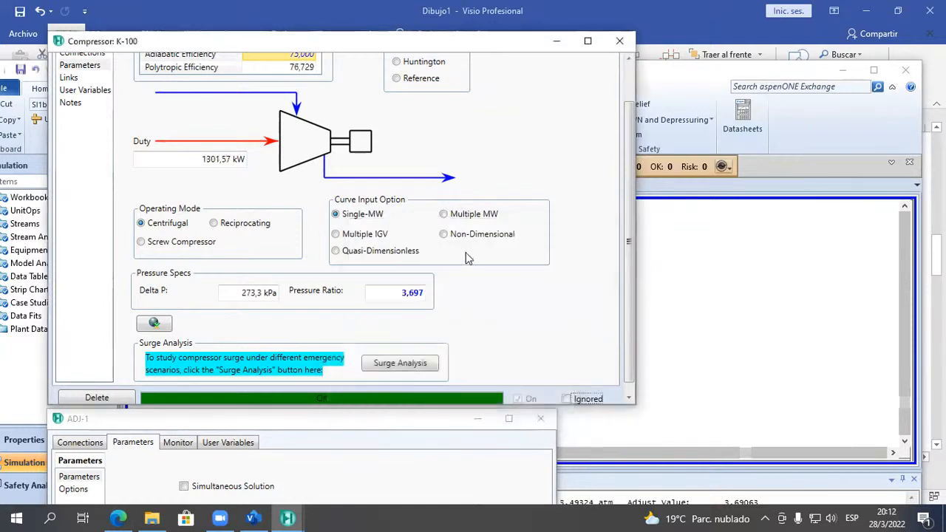
Enter a new, higher pressure ratio for compressor K-100 and let ADJ-1 continue iterating until it solves.
click(397, 295)
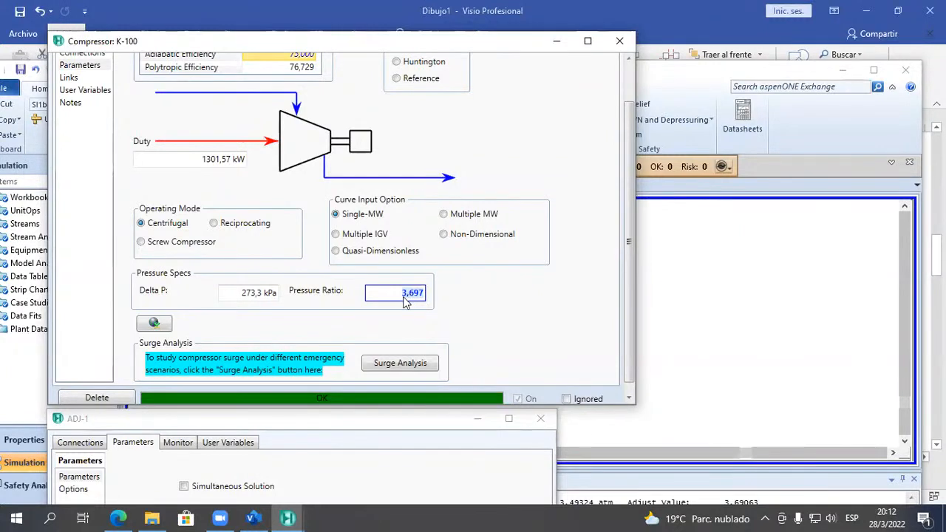
text(8)
key(Return)
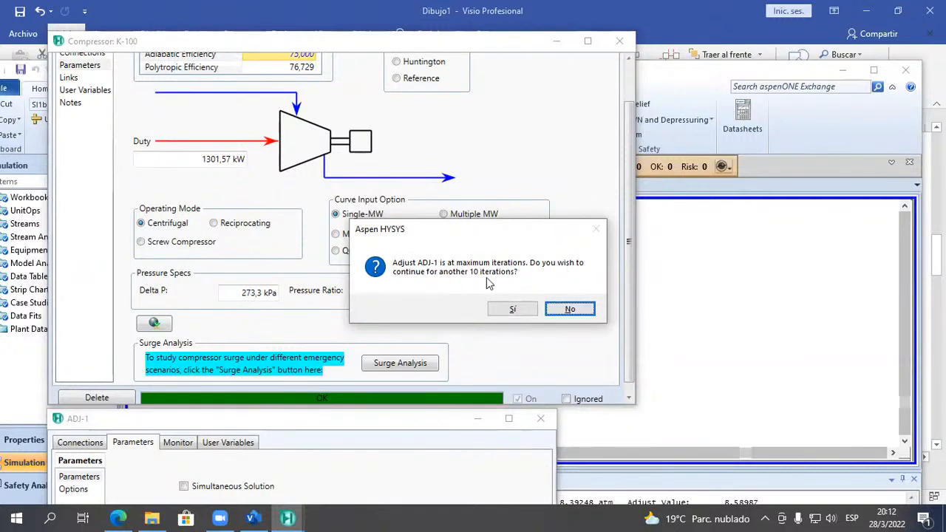
click(512, 309)
click(513, 312)
click(514, 315)
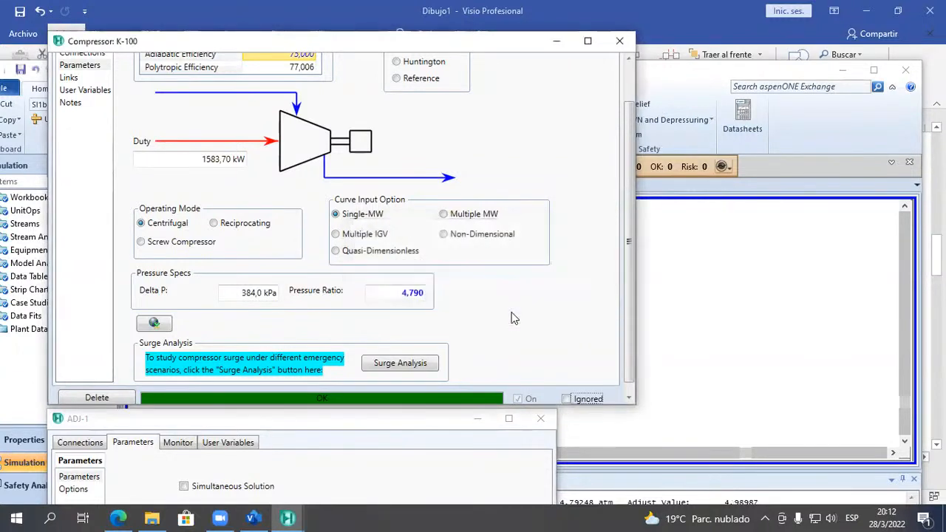
Bring ADJ-1 forward and review its connections, tolerance, maximum iterations and optional minimum and maximum bounds.
click(395, 432)
drag(370, 414, 500, 61)
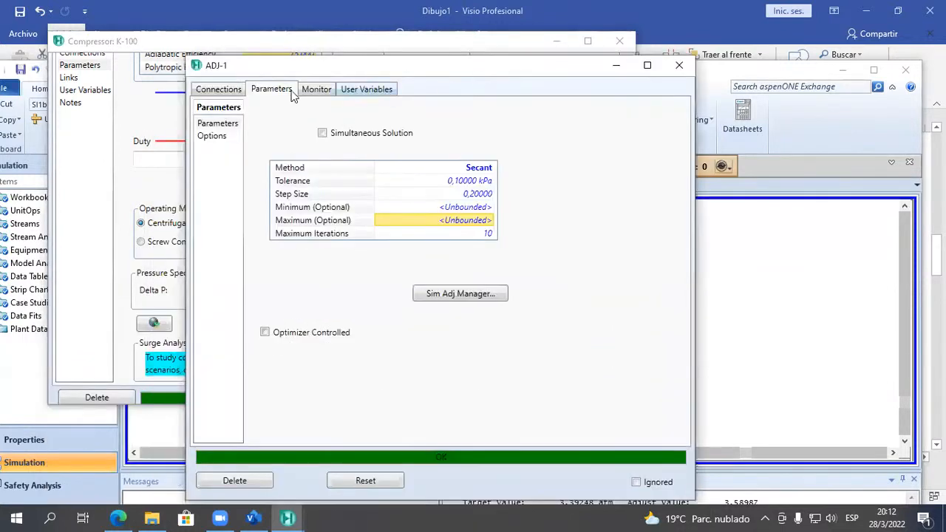
click(242, 92)
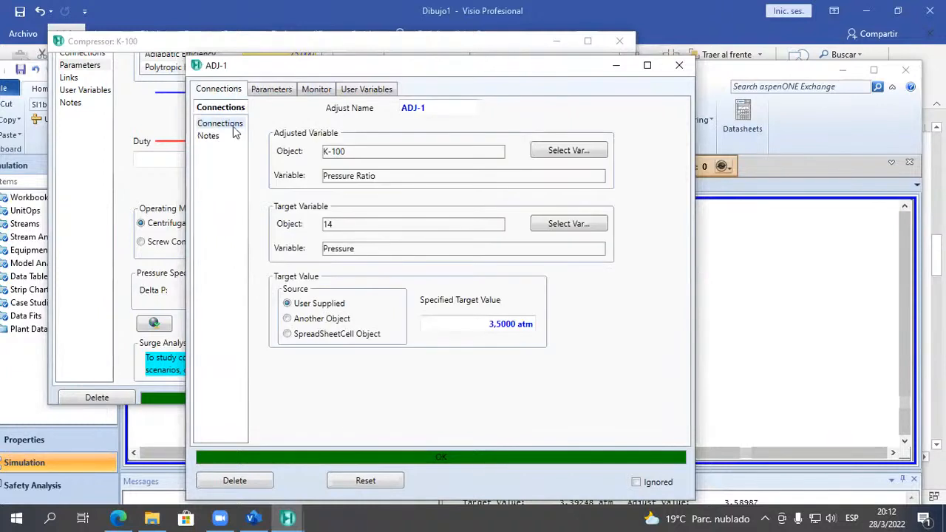
click(265, 92)
mouse_move(459, 186)
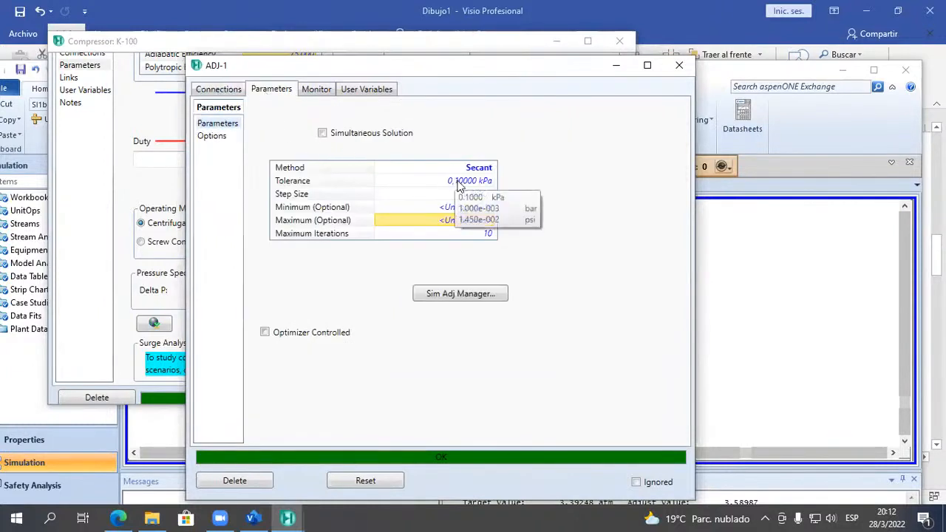
click(440, 233)
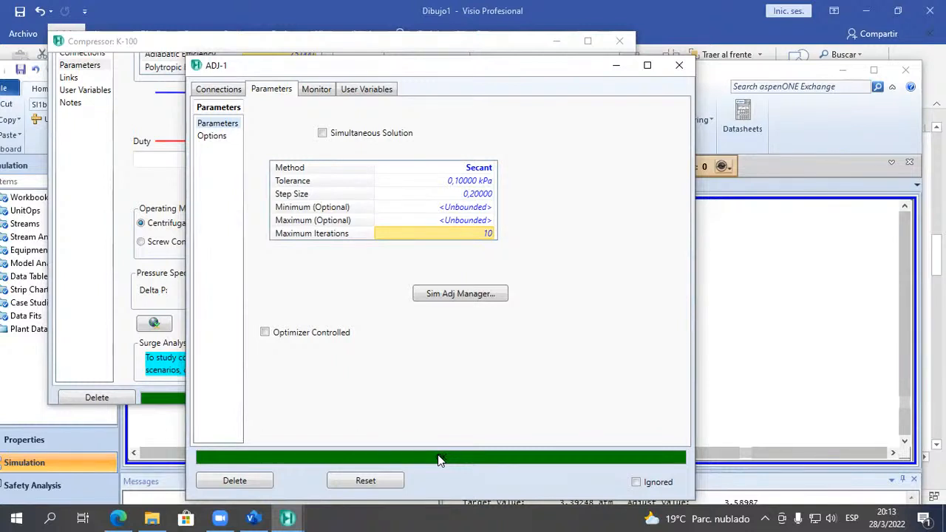
click(429, 210)
click(435, 222)
click(423, 208)
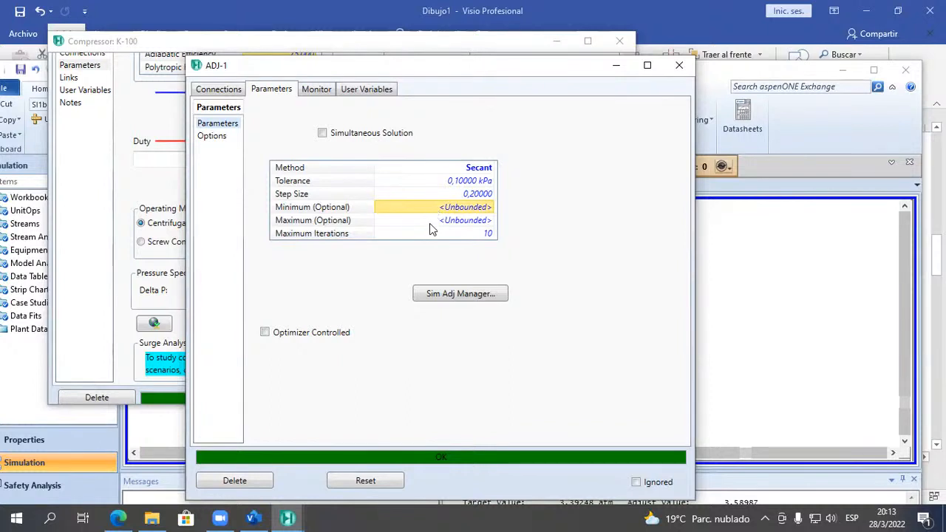
Compare compressor K-100's pressure ratio with ADJ-1's specified target value and solver parameters.
click(168, 288)
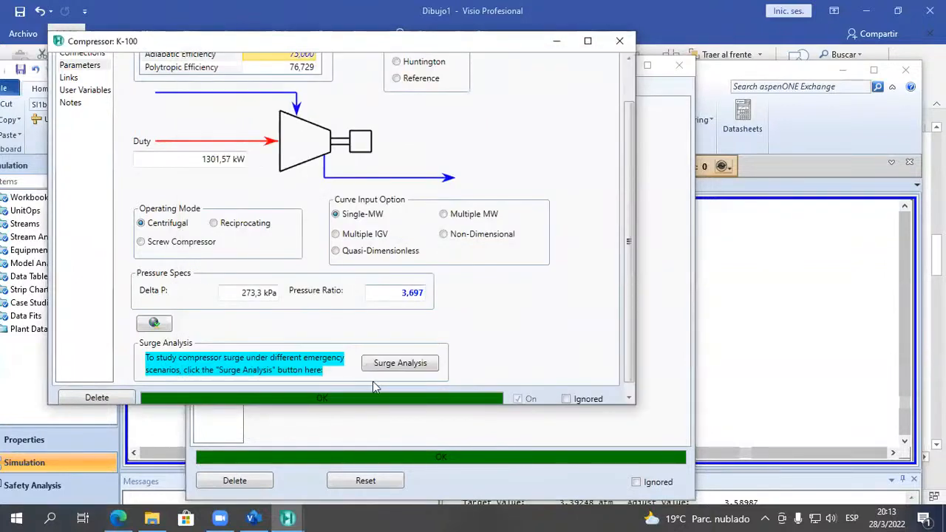
click(357, 432)
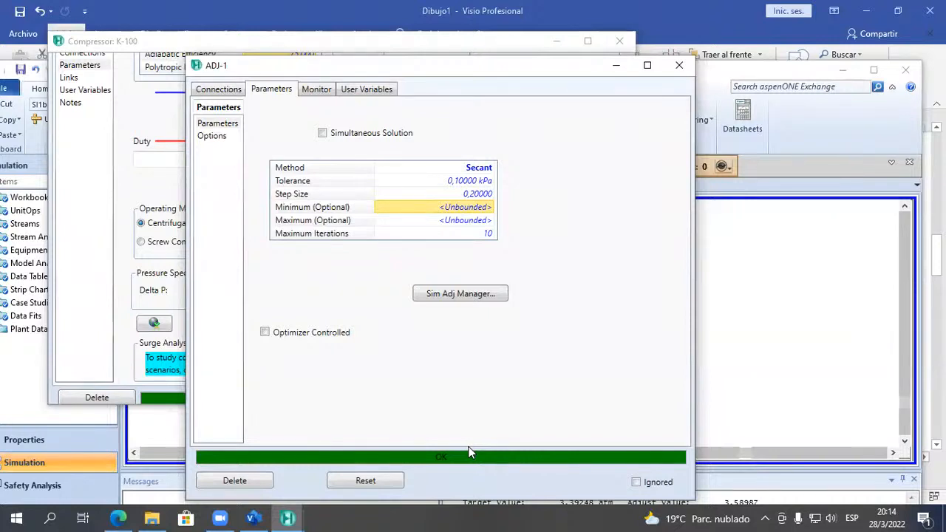
click(224, 87)
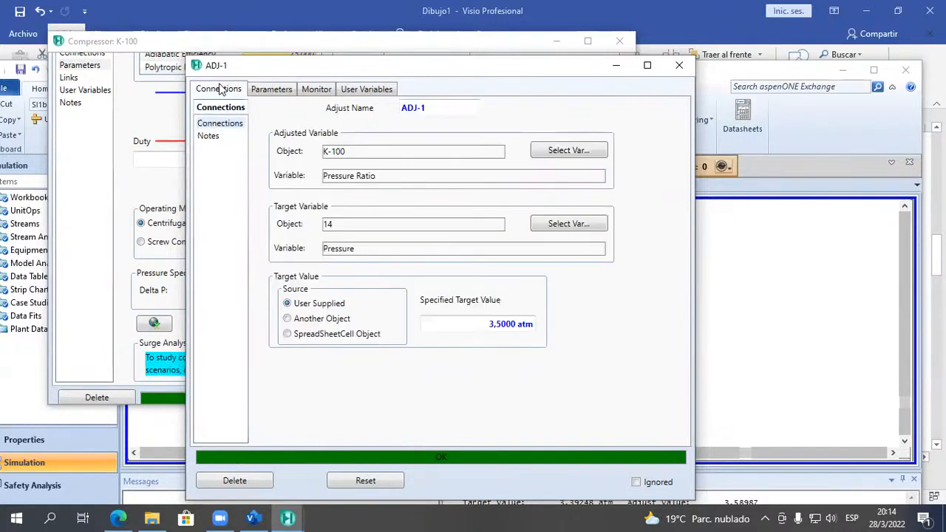
click(481, 324)
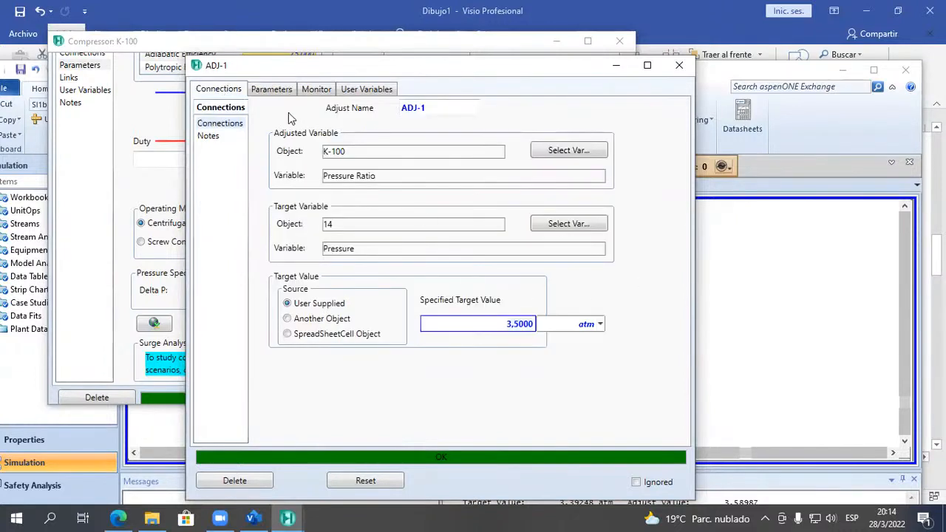
click(279, 92)
drag(417, 73, 298, 390)
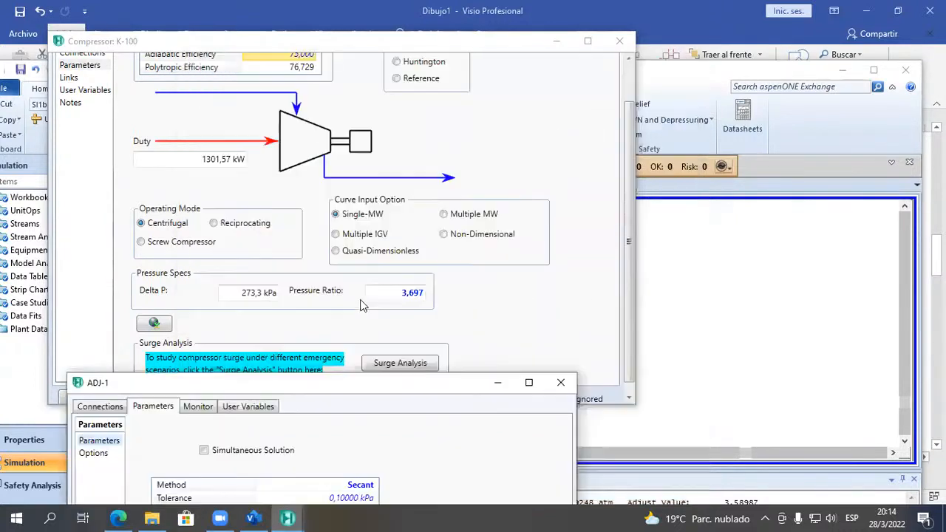
Close the ADJ-1 window, clear compressor K-100's pressure ratio, and return to the flowsheet.
click(399, 295)
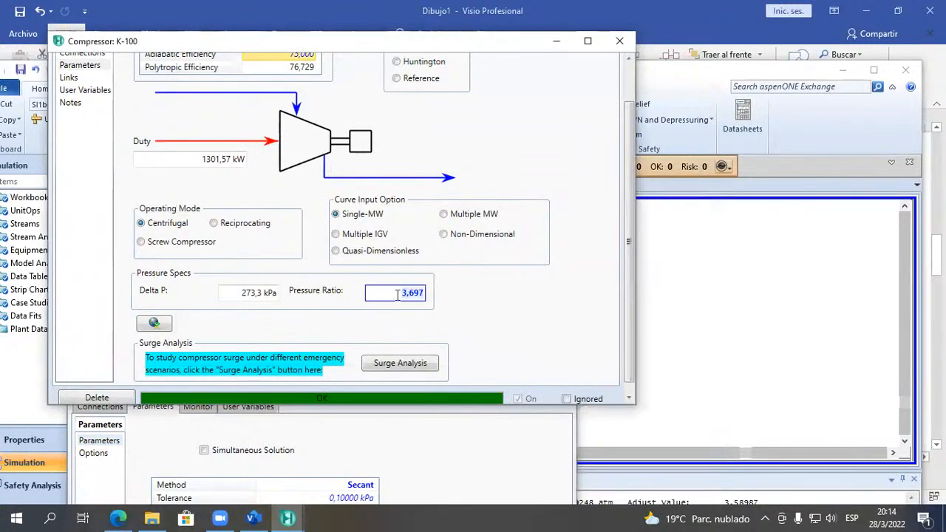
click(402, 433)
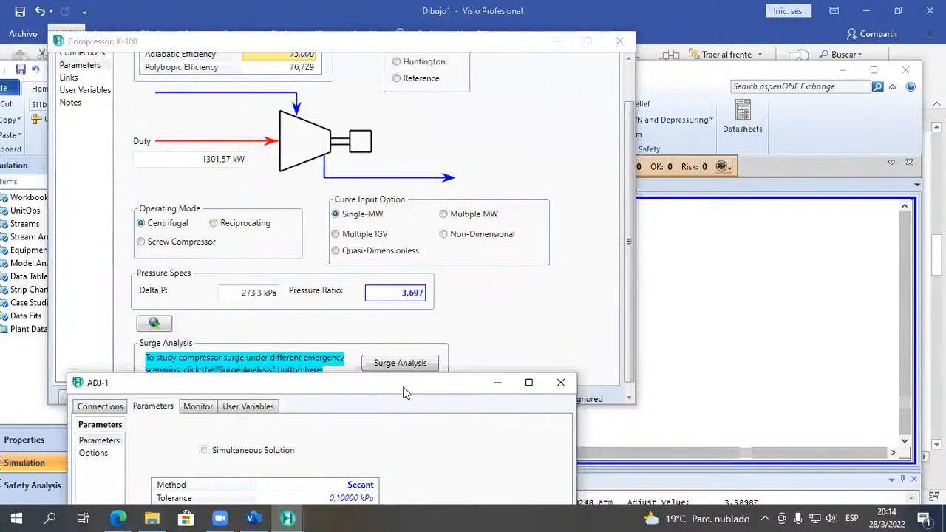
click(561, 382)
drag(404, 298, 452, 298)
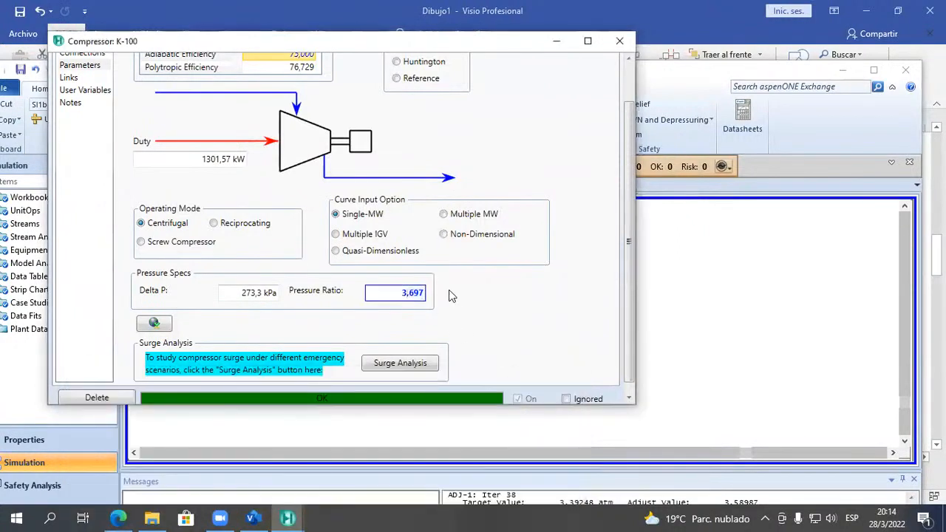
text(3)
key(BackSpace)
key(Return)
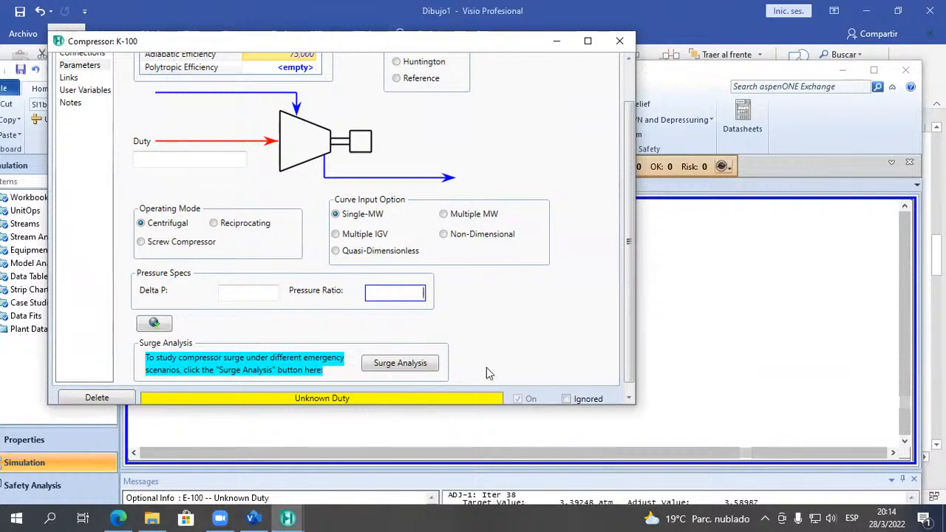
click(620, 41)
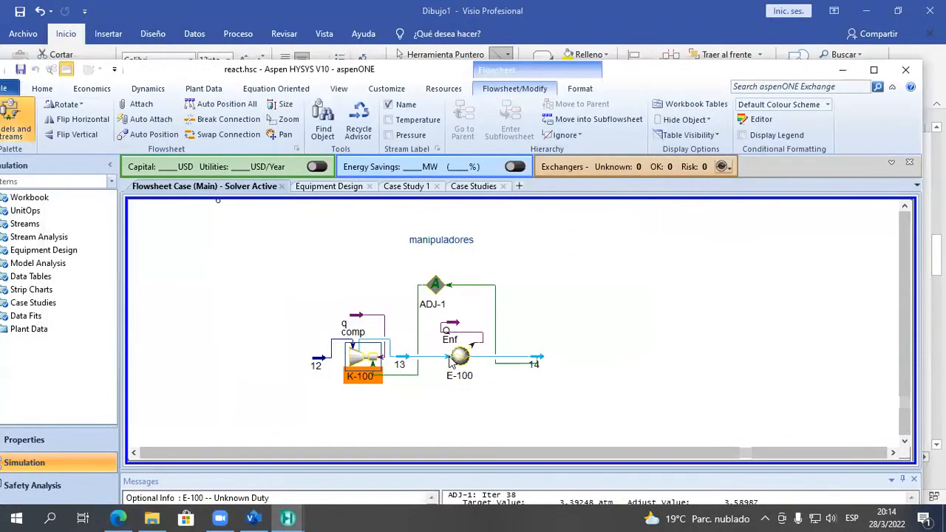
Inspect compressor K-100 on the flowsheet and check ADJ-1's adjusted and target variable connections.
click(287, 518)
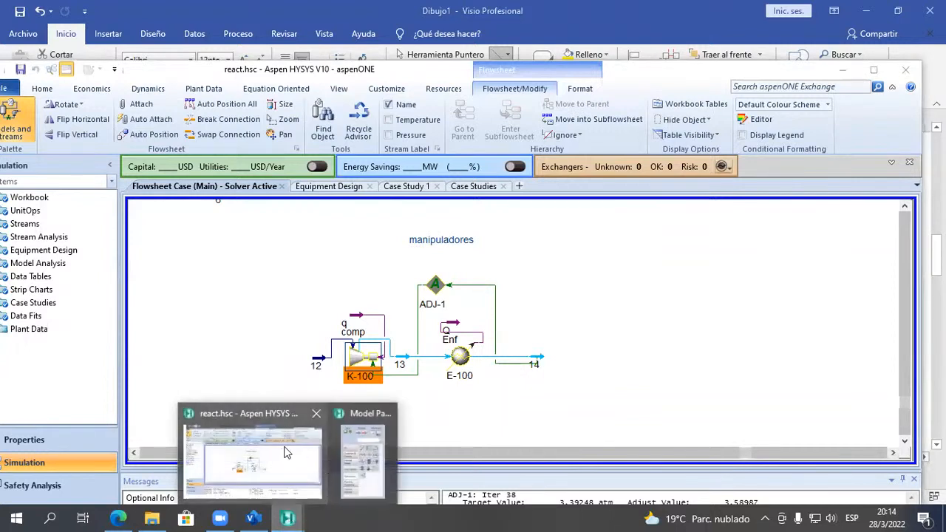
click(505, 440)
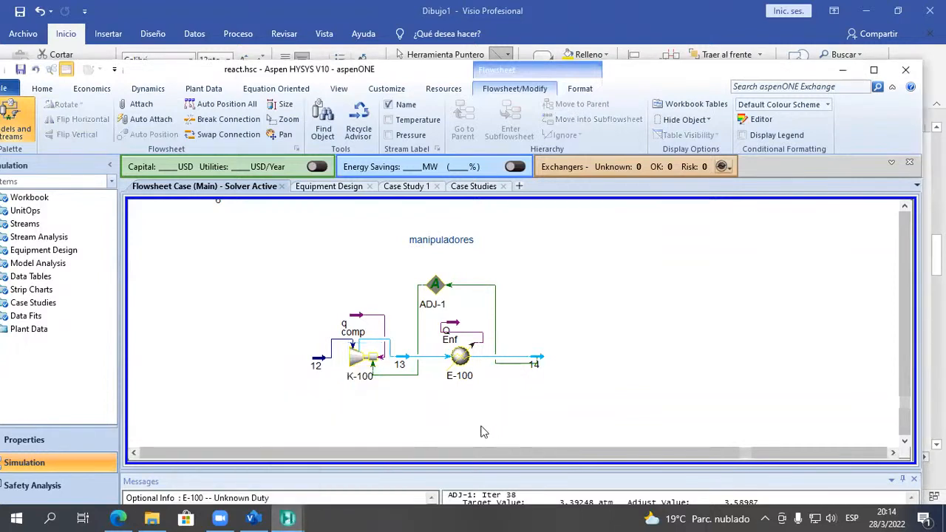
mouse_move(378, 365)
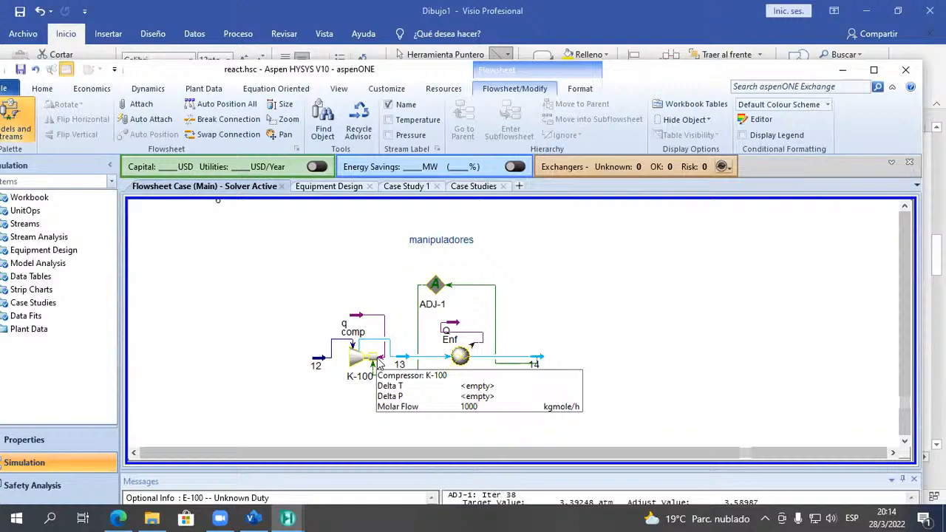
double_click(438, 292)
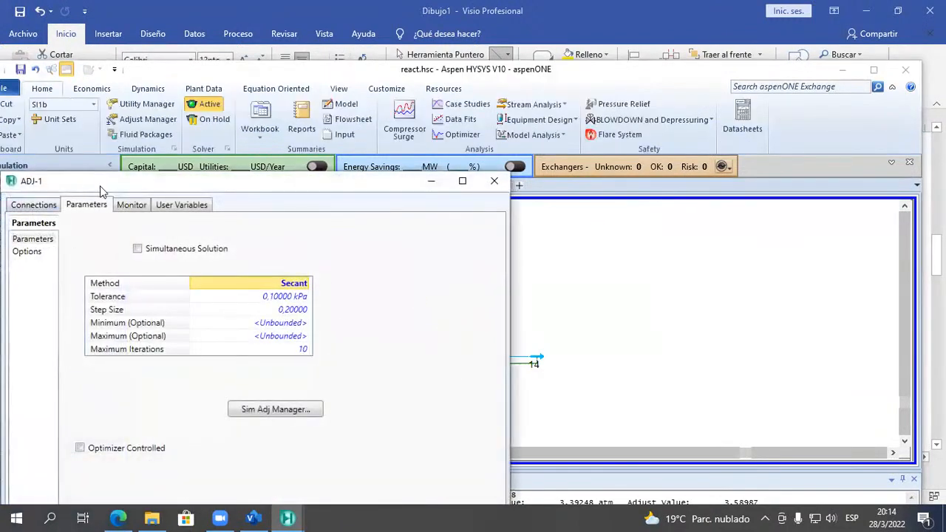
drag(98, 184, 277, 161)
click(212, 184)
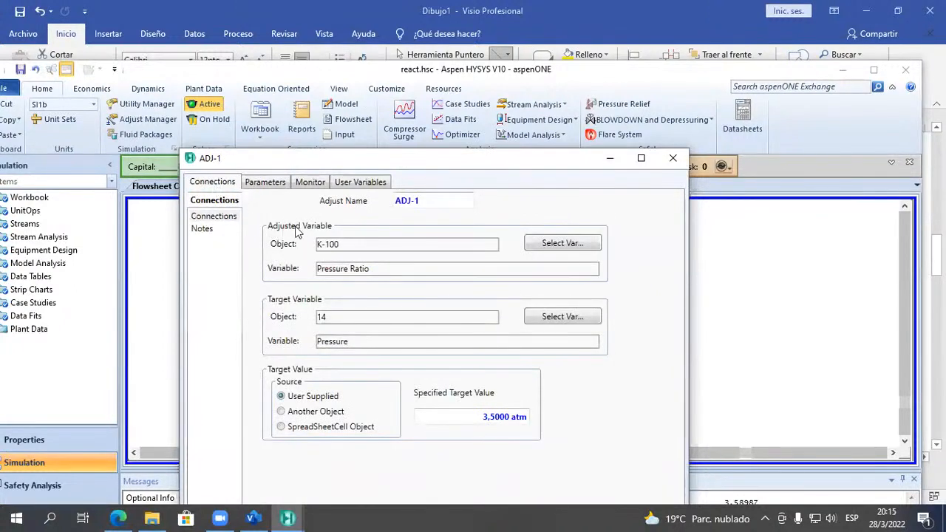
click(610, 158)
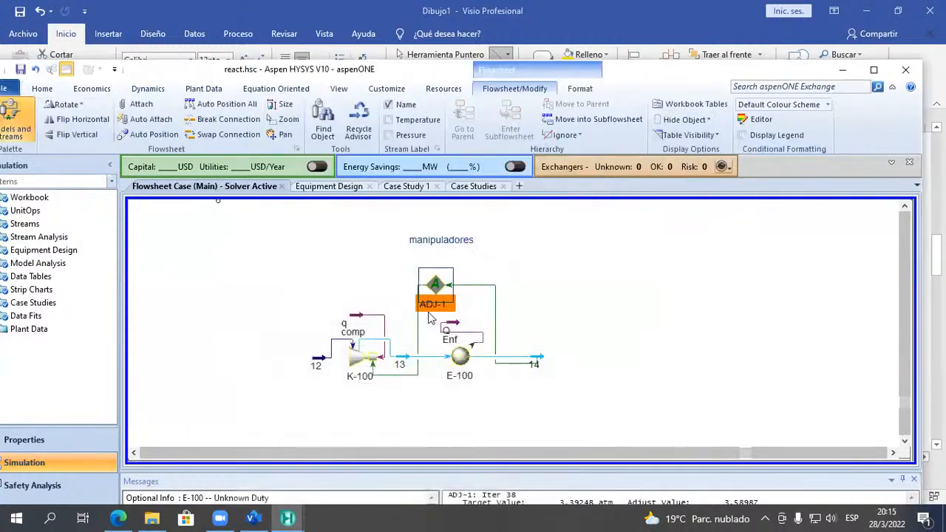
Set compressor K-100's pressure ratio to 1 in its design parameters and continue ADJ-1's iterations until it solves.
double_click(363, 357)
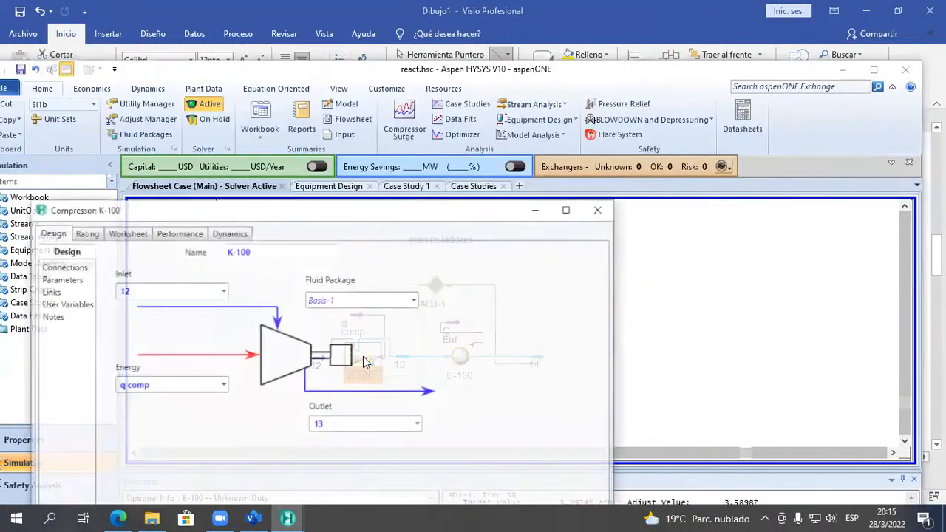
click(75, 280)
drag(228, 209, 241, 110)
click(377, 406)
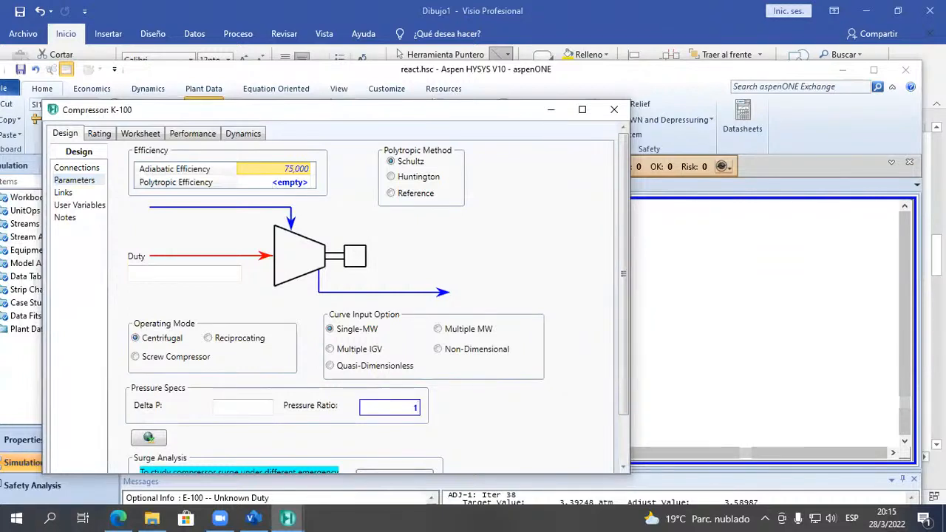
text(2,738)
key(Return)
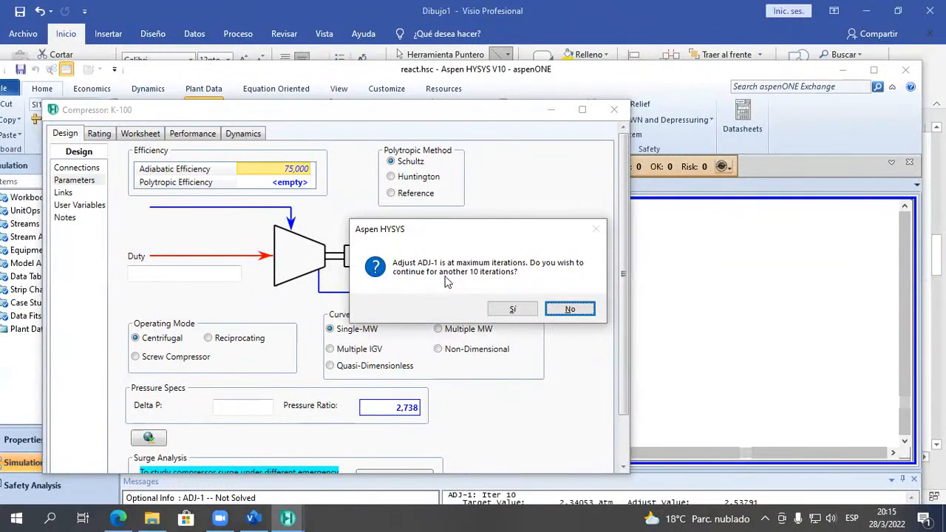
click(512, 313)
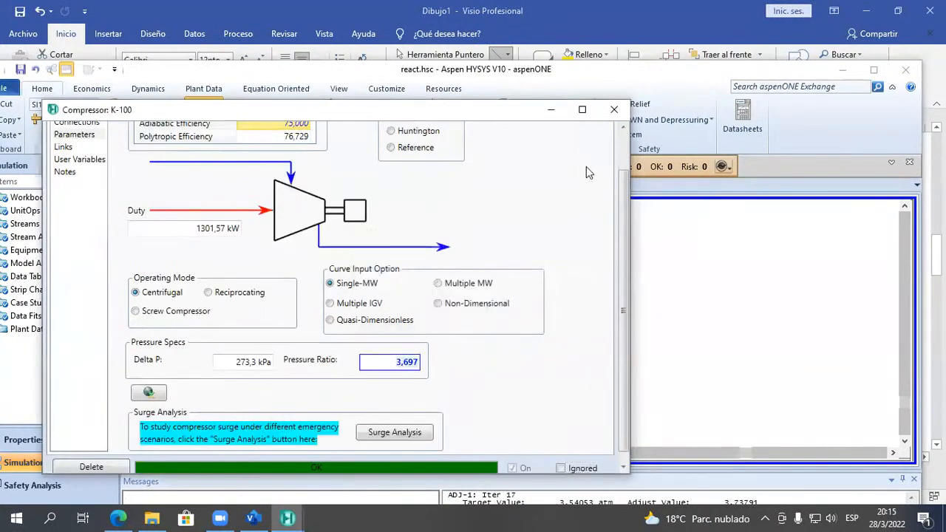
click(611, 110)
Open ADJ-1 and review its solver parameters, including step size, optional bounds and maximum iterations, alongside its variable connections.
double_click(435, 285)
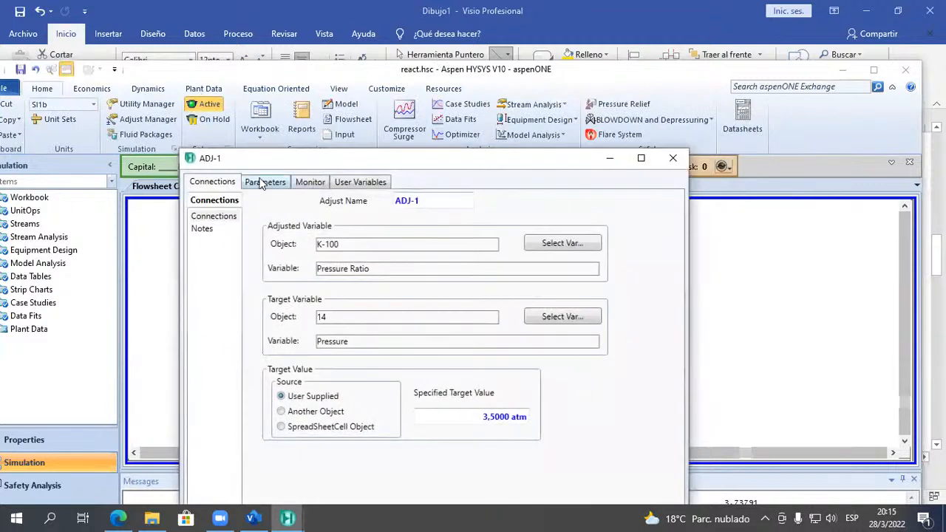
click(264, 182)
click(331, 326)
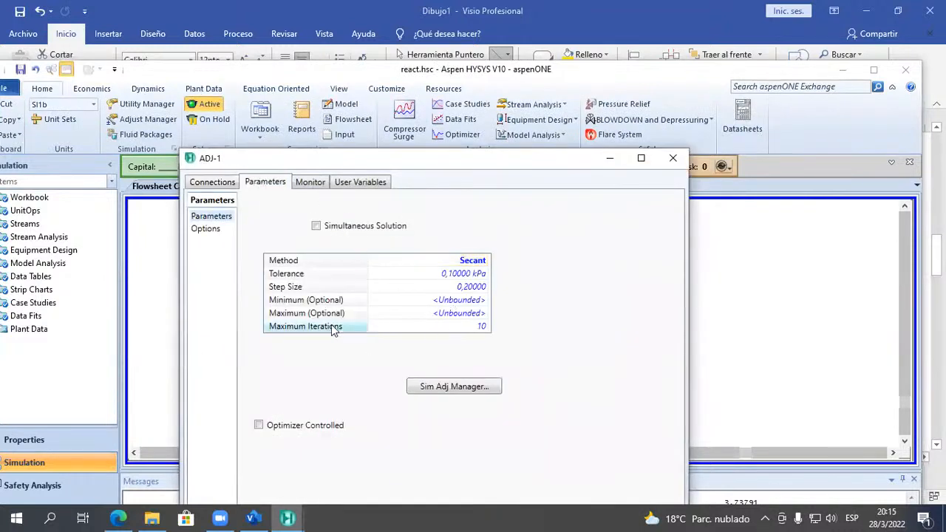
click(462, 327)
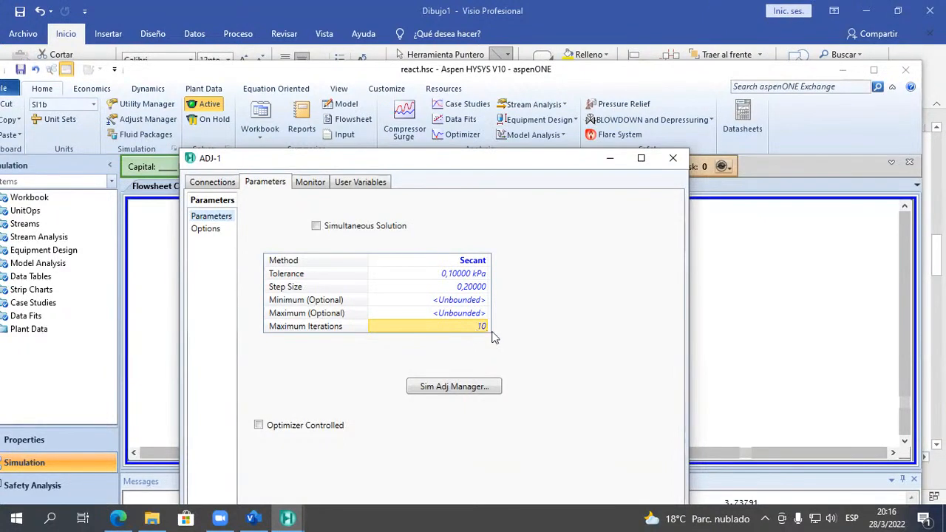
click(213, 184)
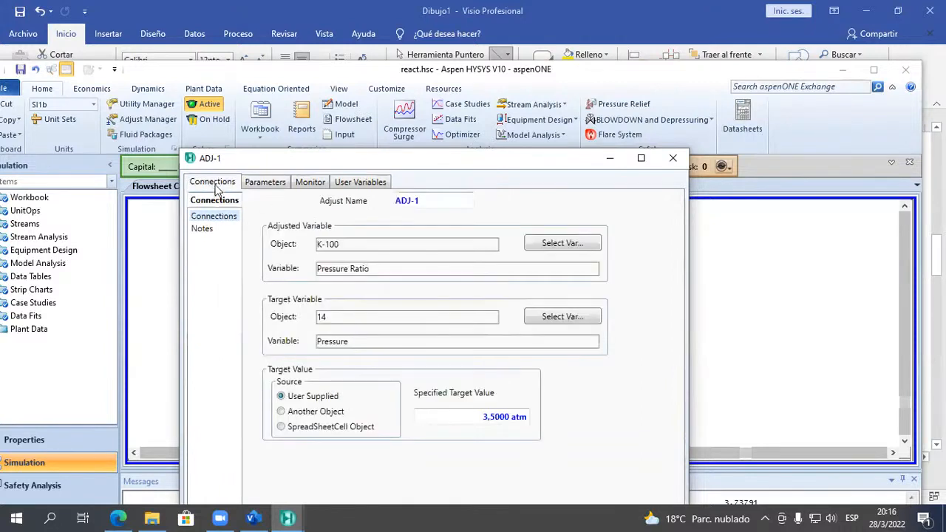
click(254, 185)
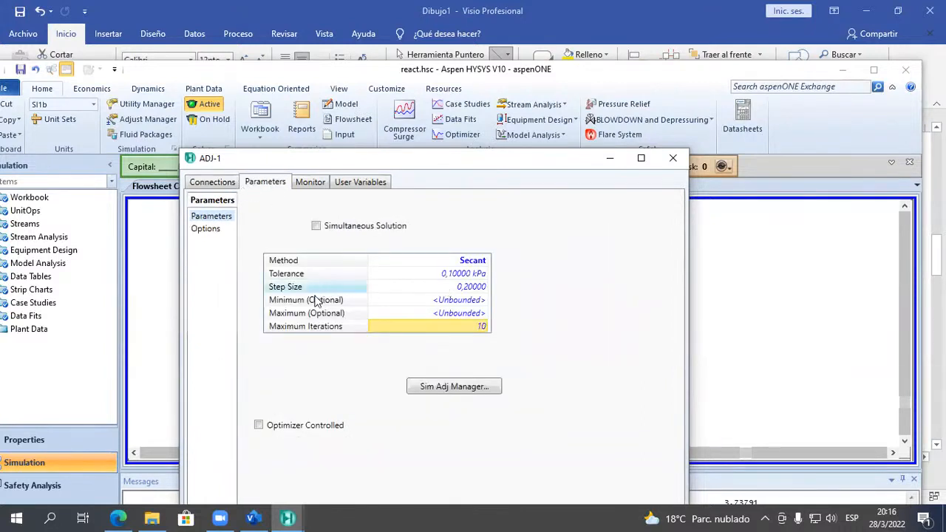
click(465, 314)
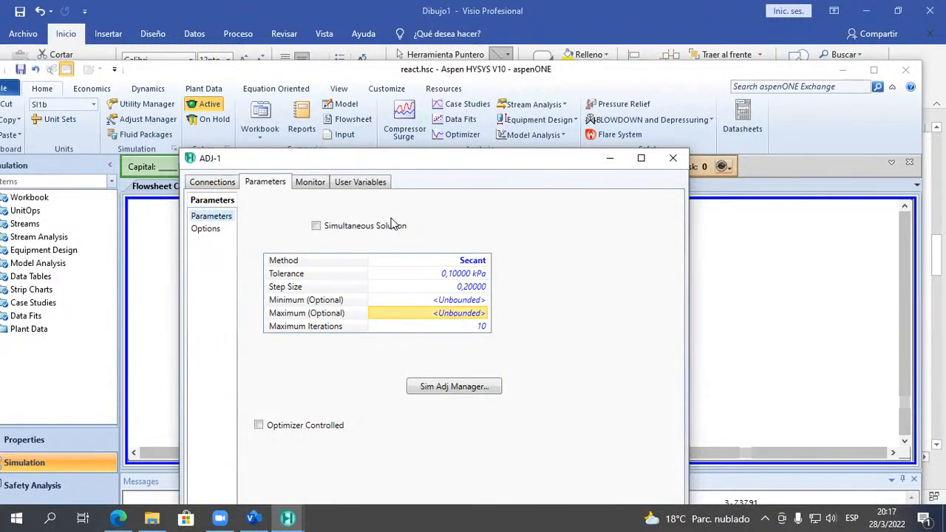
Examine ADJ-1's iteration history table, comparing the adjusted pressure ratios with the target pressures for each iteration.
click(318, 186)
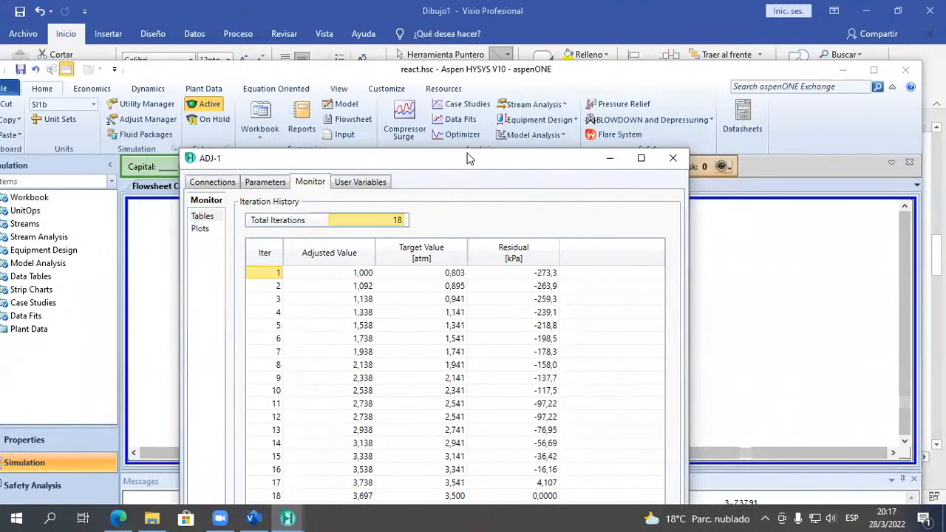
drag(467, 159, 465, 42)
click(276, 168)
drag(277, 185, 275, 395)
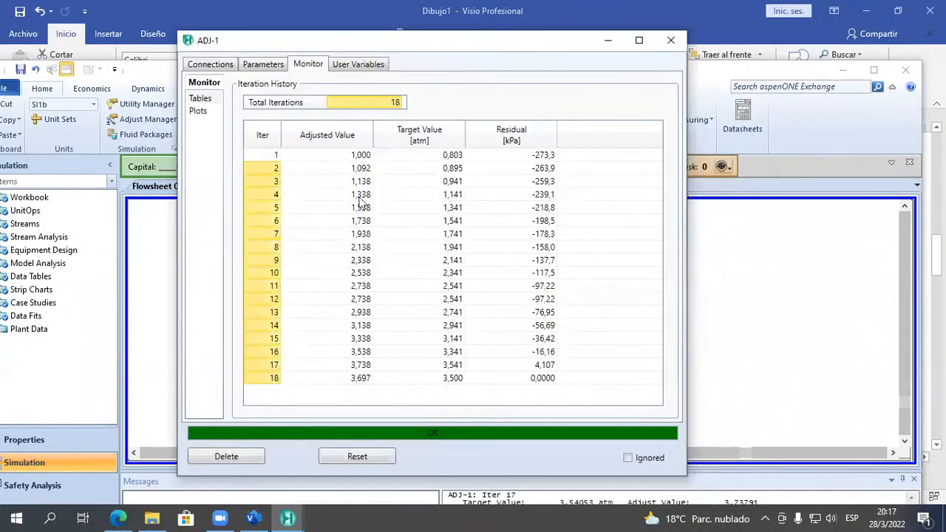
drag(361, 155, 353, 383)
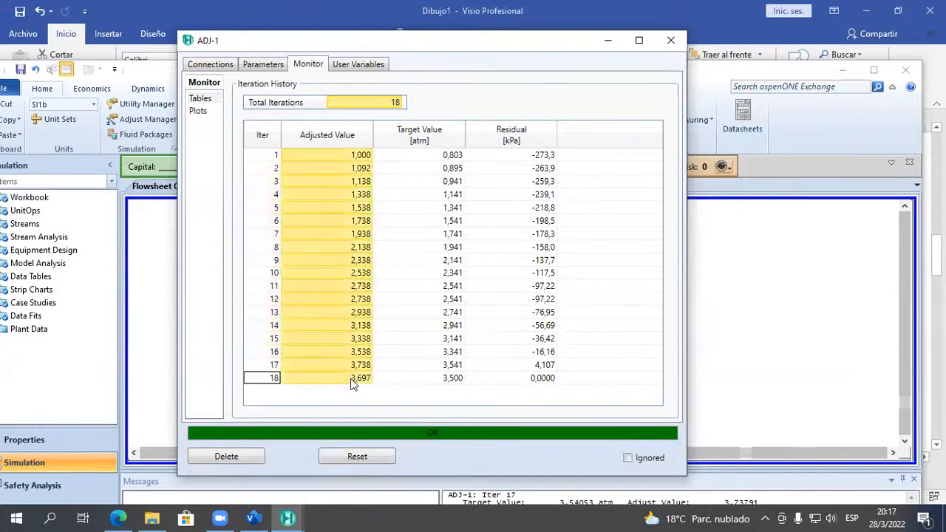
mouse_move(457, 161)
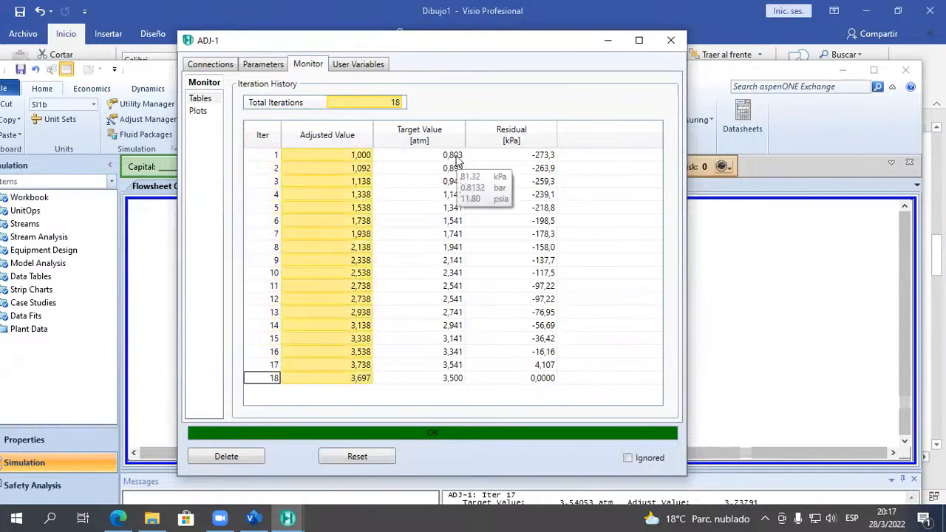
click(362, 158)
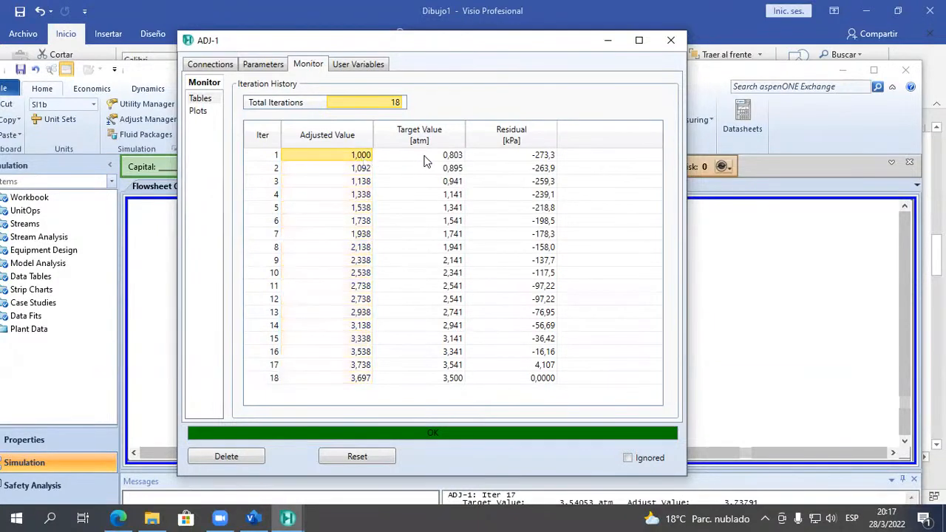
click(452, 158)
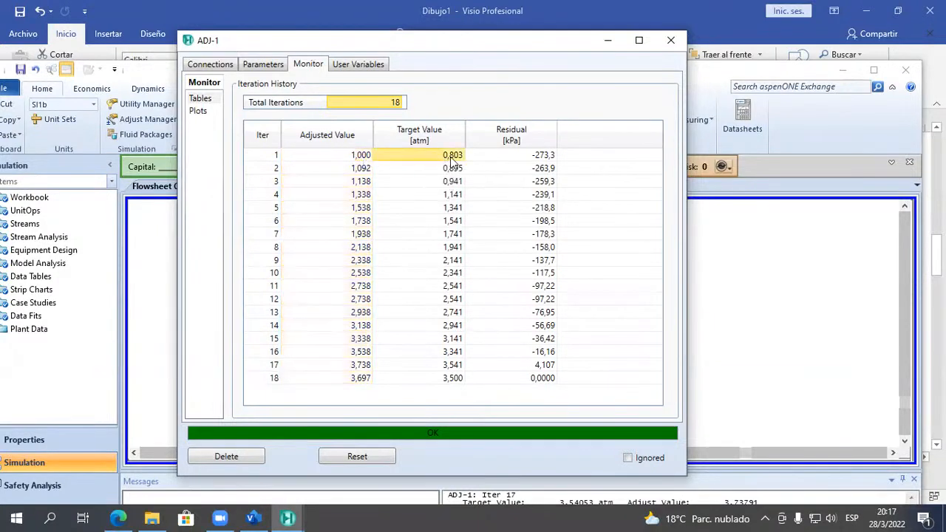
drag(362, 160, 369, 399)
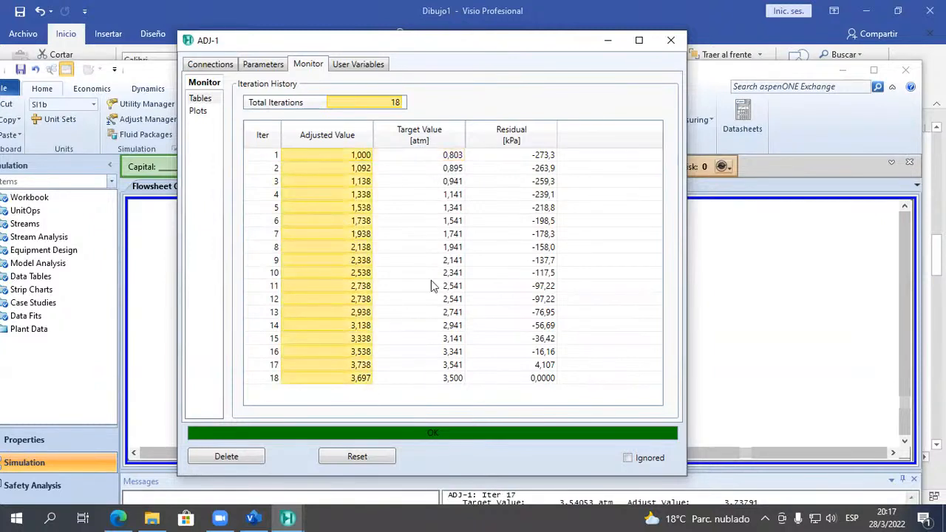
Compare ADJ-1's step size with the increments in its iteration history and close the adjust window.
click(271, 68)
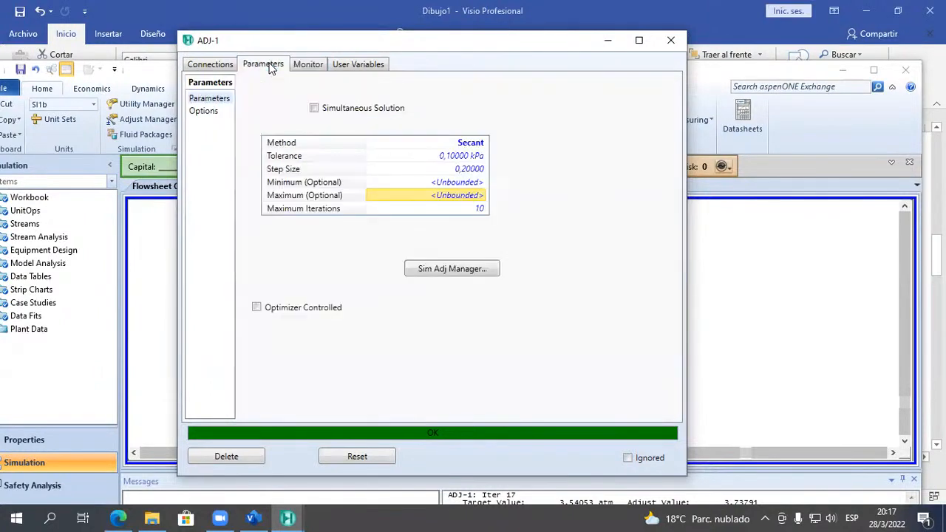
click(442, 170)
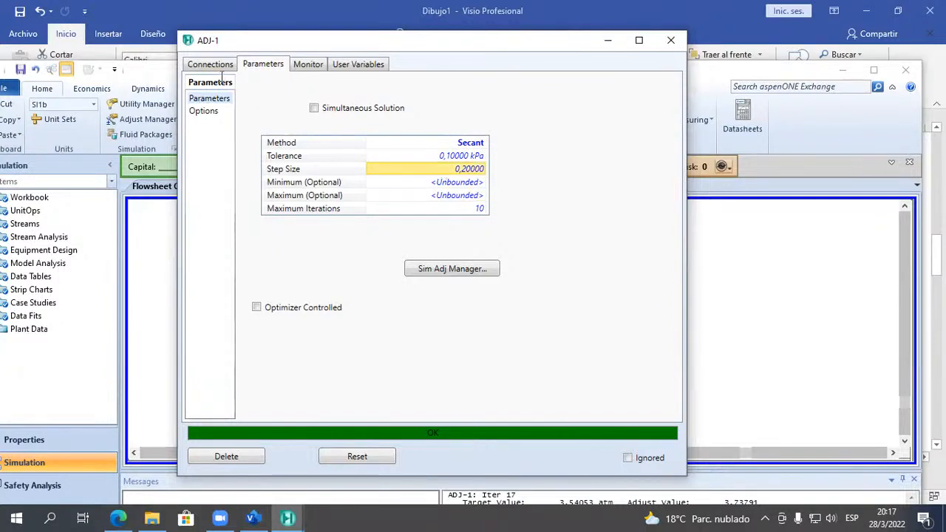
click(309, 65)
mouse_move(465, 182)
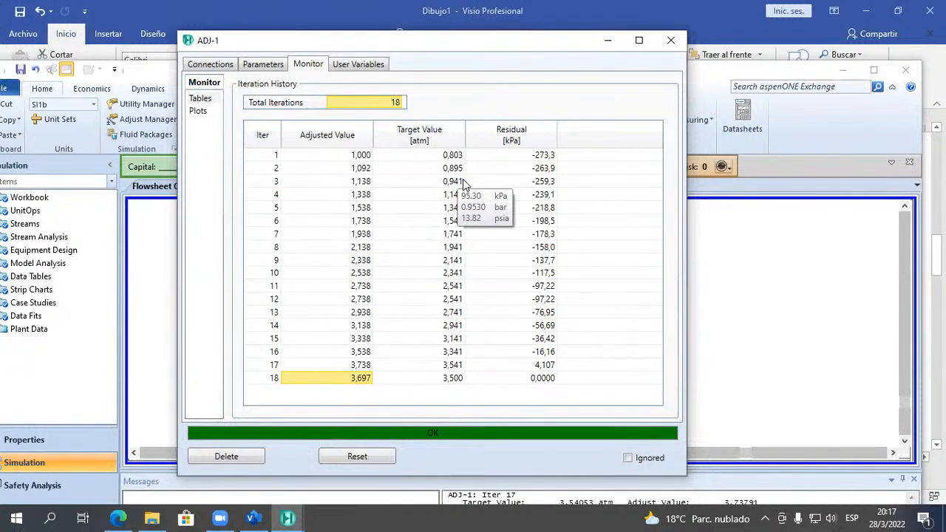
click(669, 39)
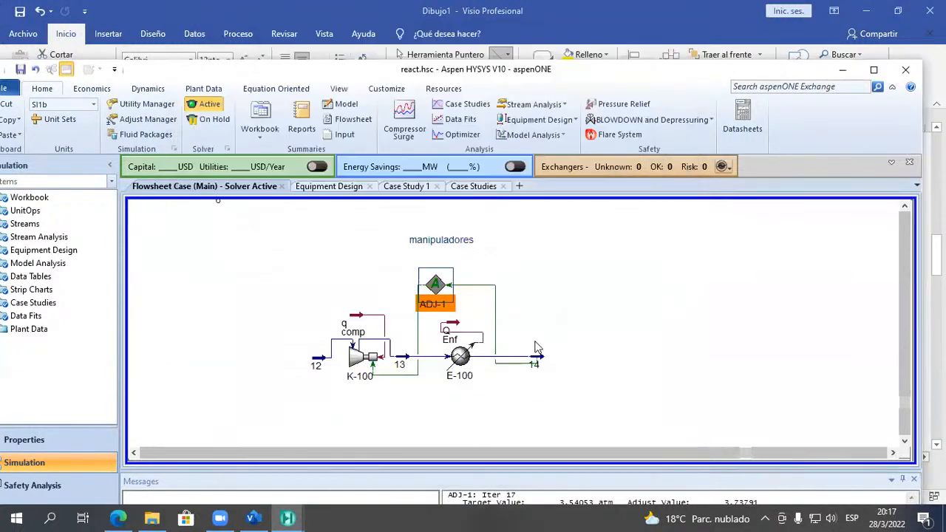
Maximize the simulation window and move stream 12 farther left of compressor K-100 on the flowsheet.
mouse_move(459, 357)
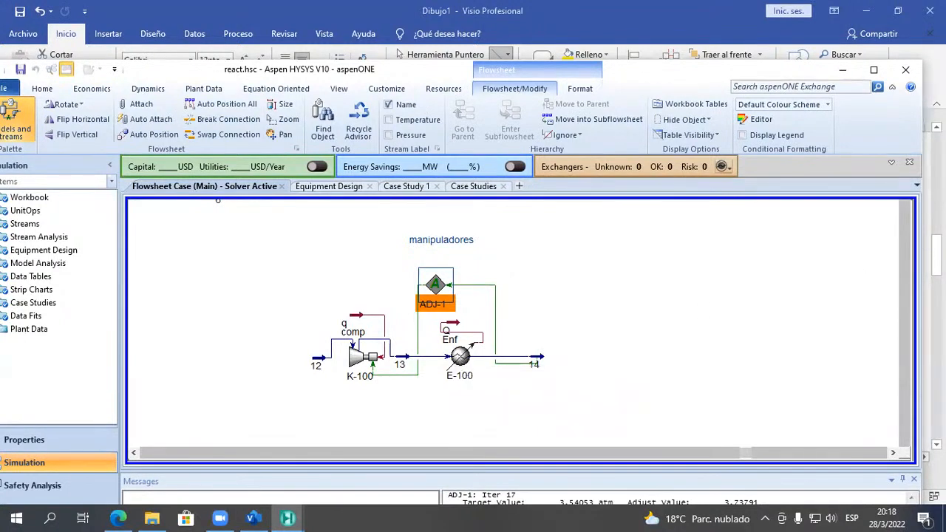
click(874, 70)
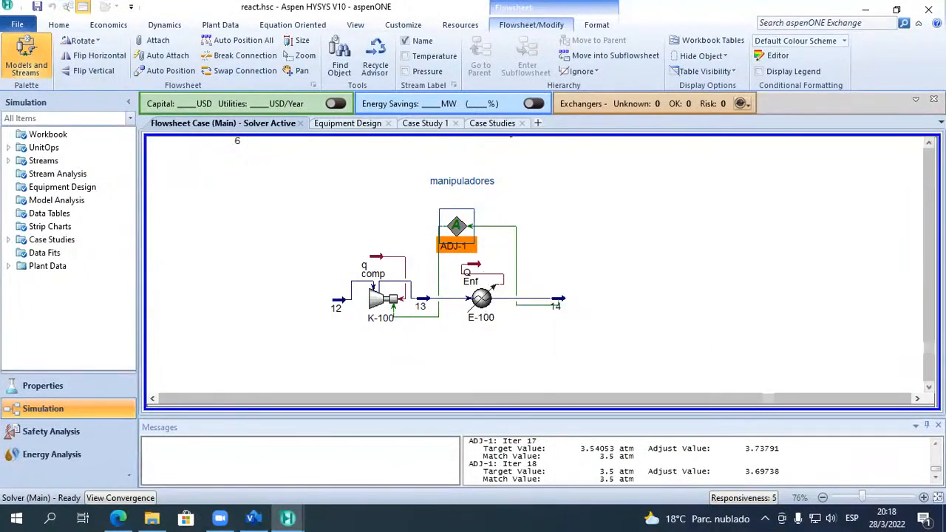
mouse_move(358, 316)
click(337, 301)
drag(337, 302, 201, 290)
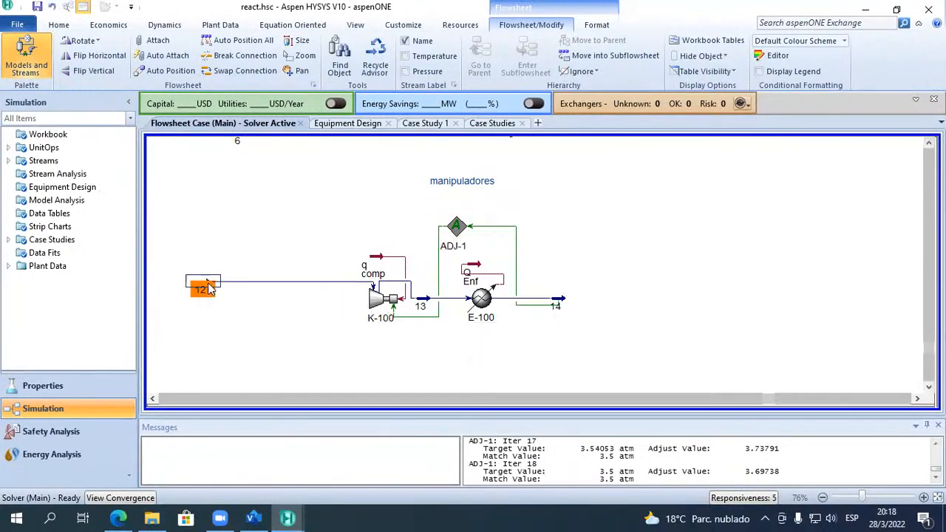
drag(169, 219, 233, 331)
click(911, 342)
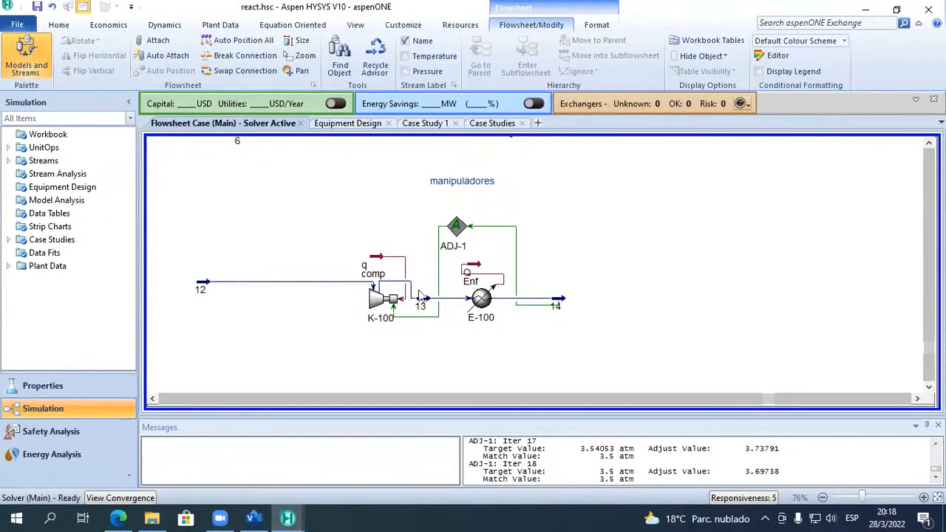
Move compressor K-100 left toward stream 12 and bring stream 14 closer to E-100 on the flowsheet.
click(373, 307)
drag(374, 307, 322, 316)
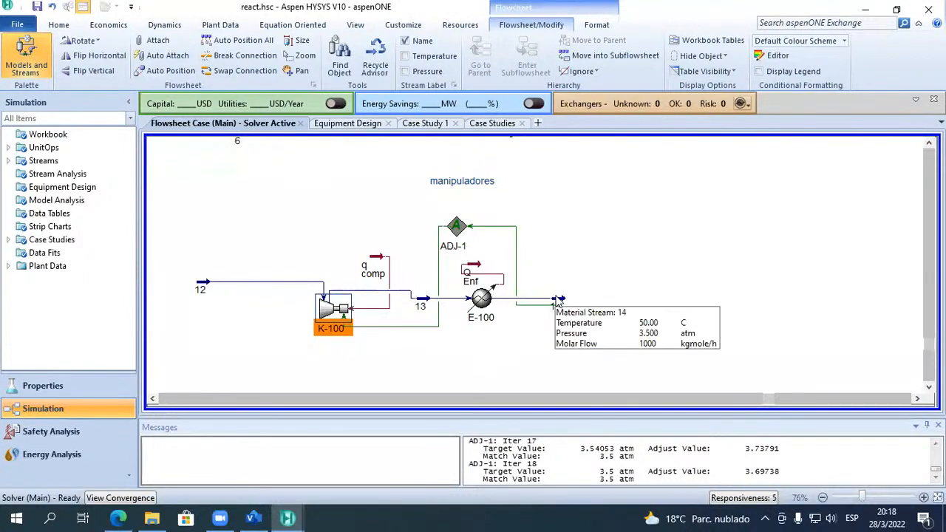
drag(560, 300, 538, 310)
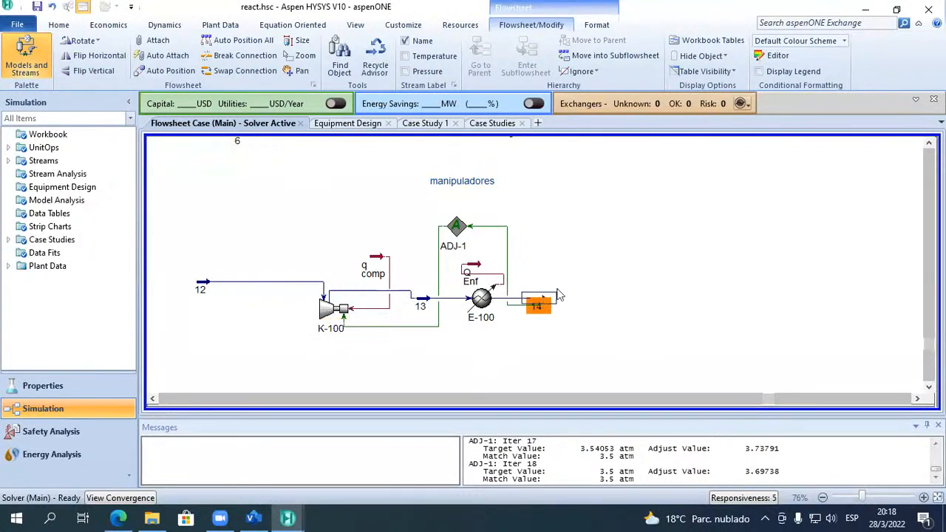
drag(842, 307, 895, 336)
drag(799, 281, 880, 336)
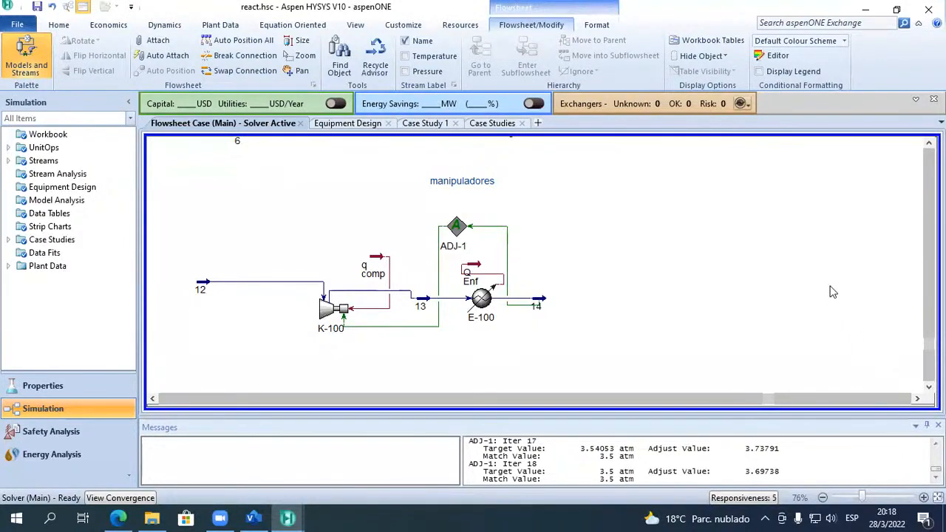
drag(162, 251, 267, 321)
drag(817, 275, 897, 369)
Review ADJ-1's adjusted variable, target variable, specified target value and solver parameters, closing its window when done.
double_click(457, 226)
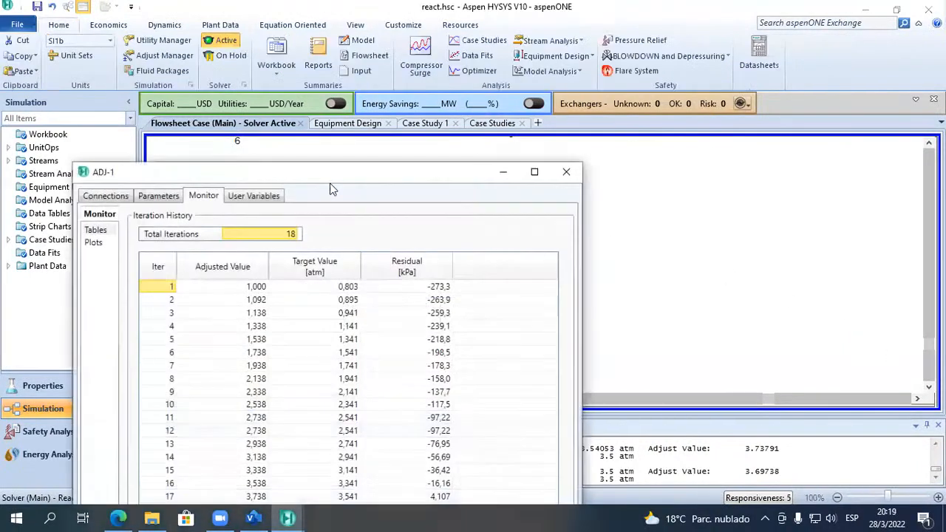
click(100, 195)
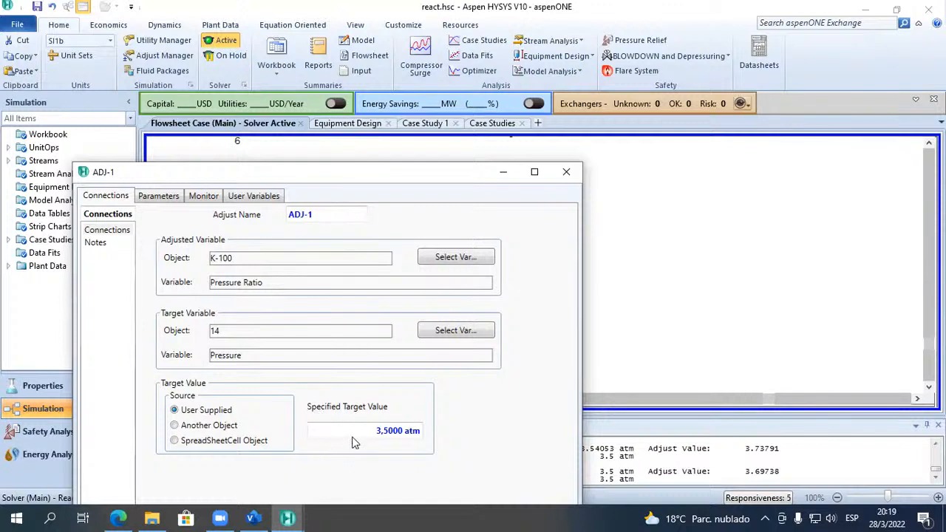
mouse_move(355, 436)
click(156, 196)
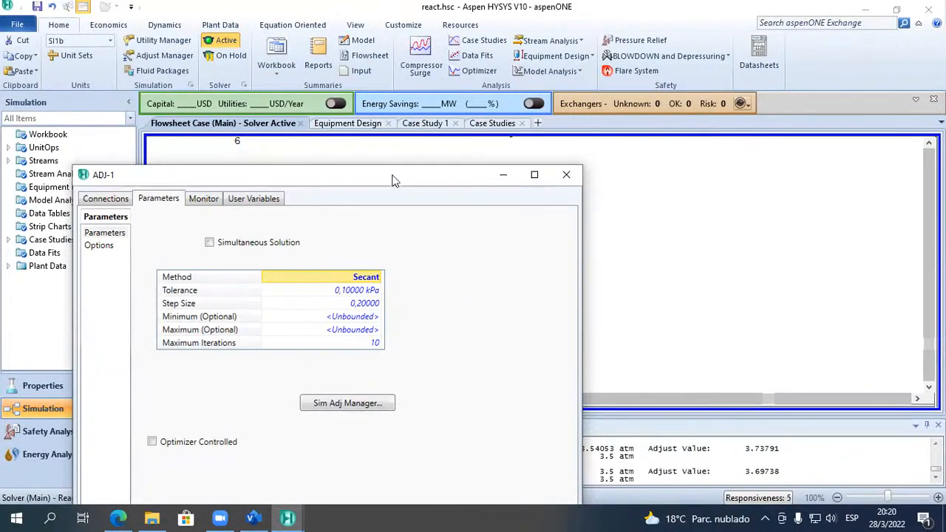
drag(393, 176, 483, 76)
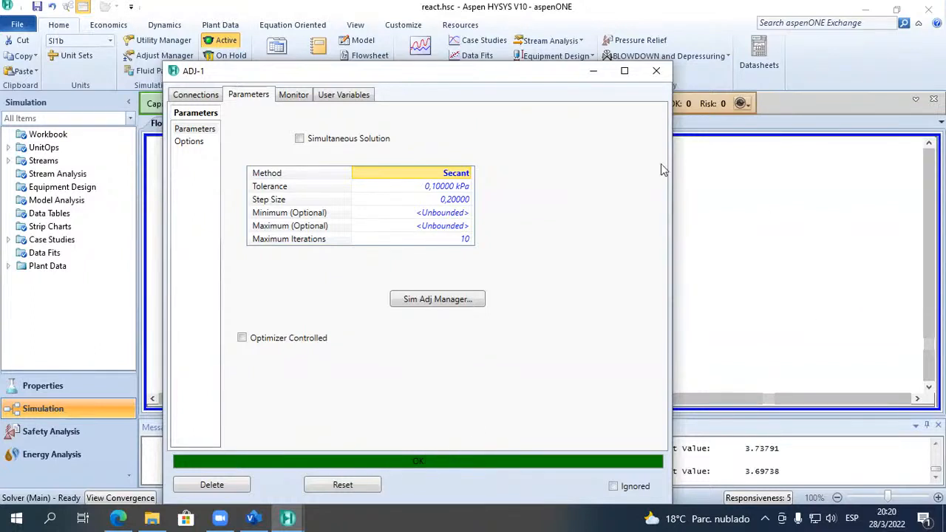
click(656, 72)
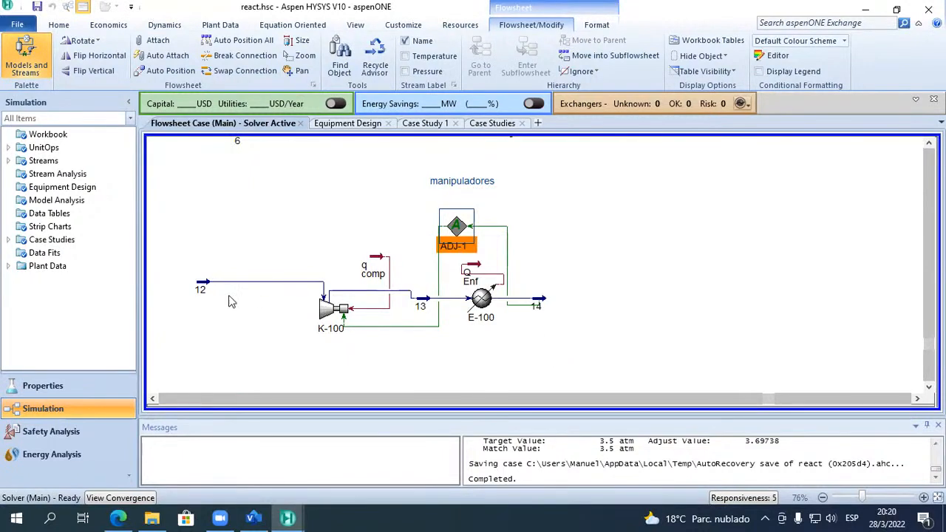
double_click(456, 226)
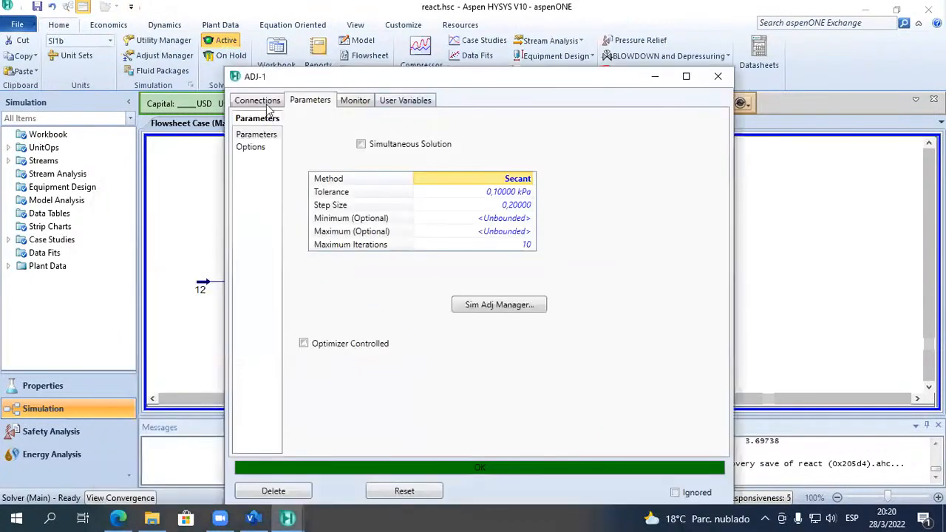
click(270, 102)
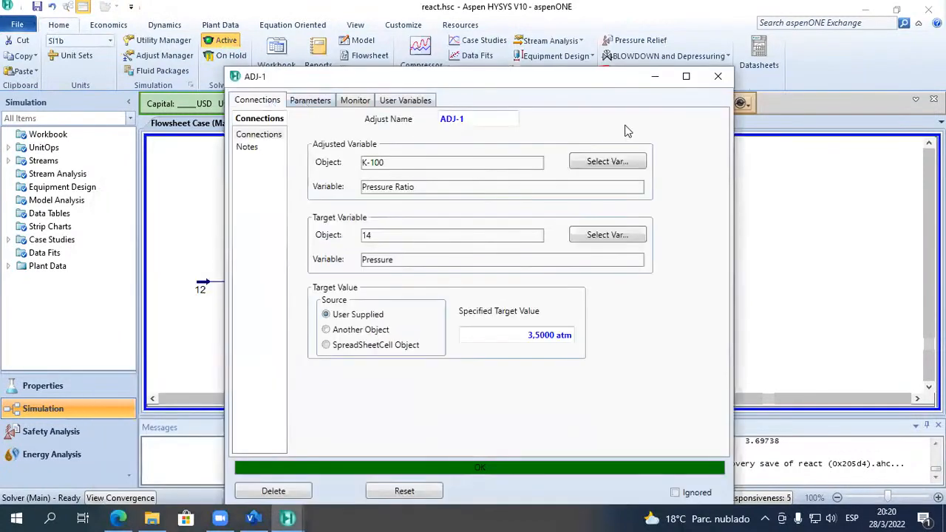
click(718, 76)
Check compressor K-100's pressure ratio in its design parameters and return to the flowsheet.
double_click(351, 318)
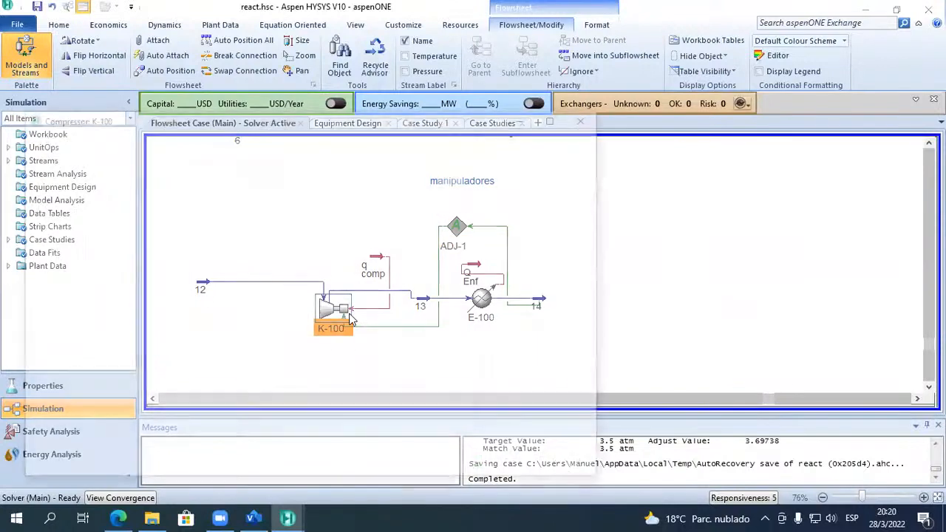
click(56, 187)
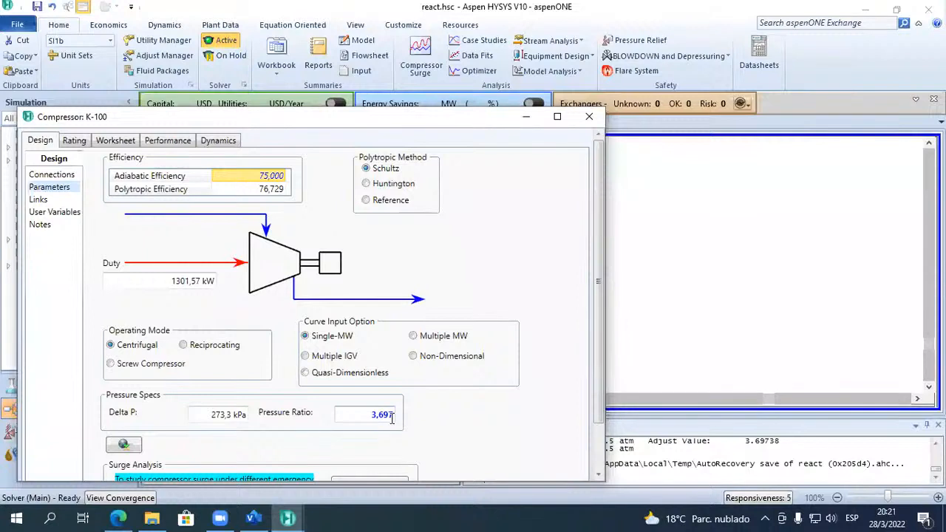
click(369, 416)
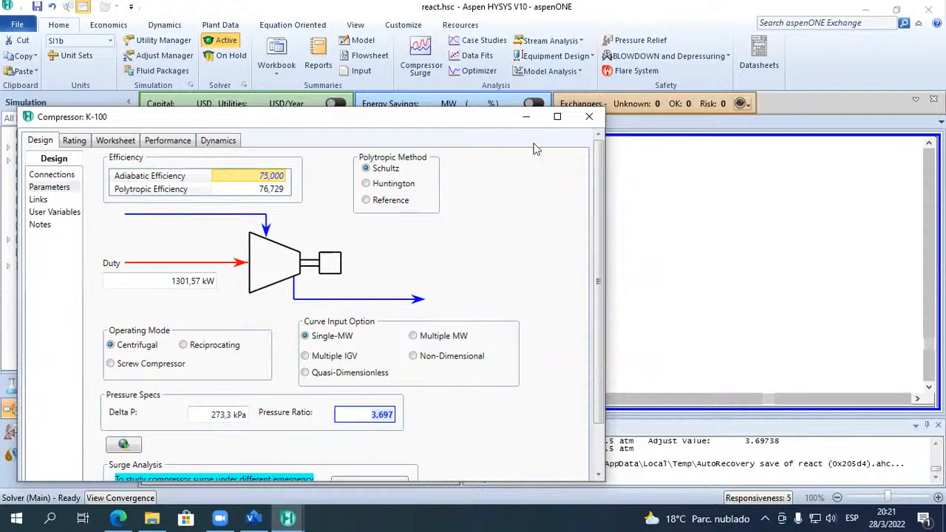
click(589, 116)
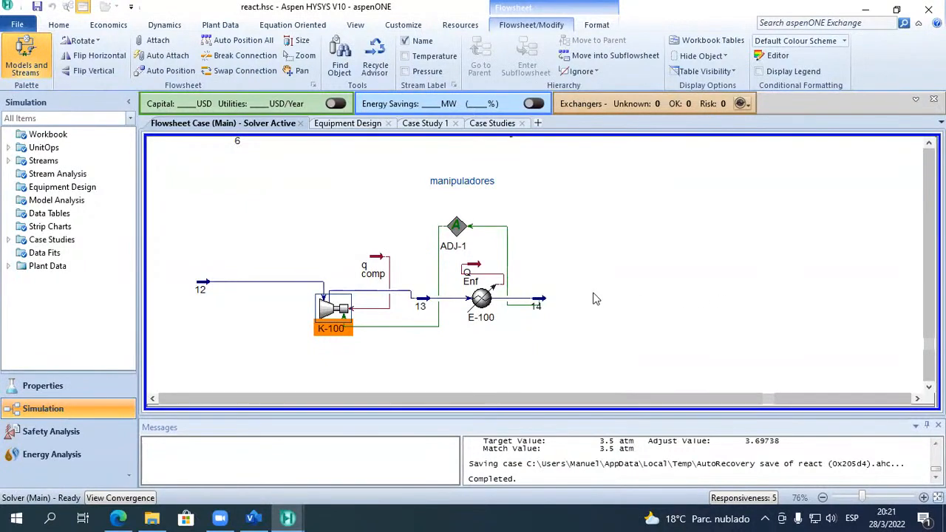
Move the q comp energy stream up and to the left, closer above compressor K-100 on the flowsheet.
click(627, 234)
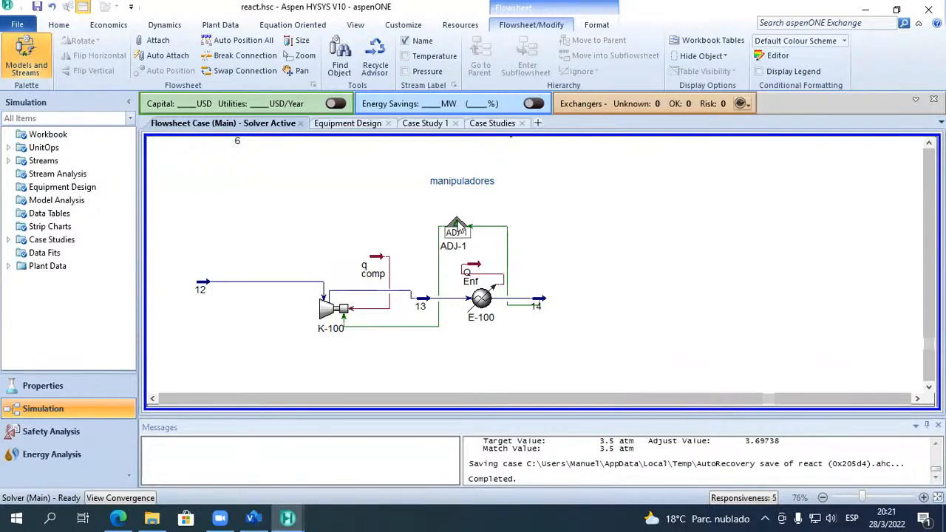
click(435, 301)
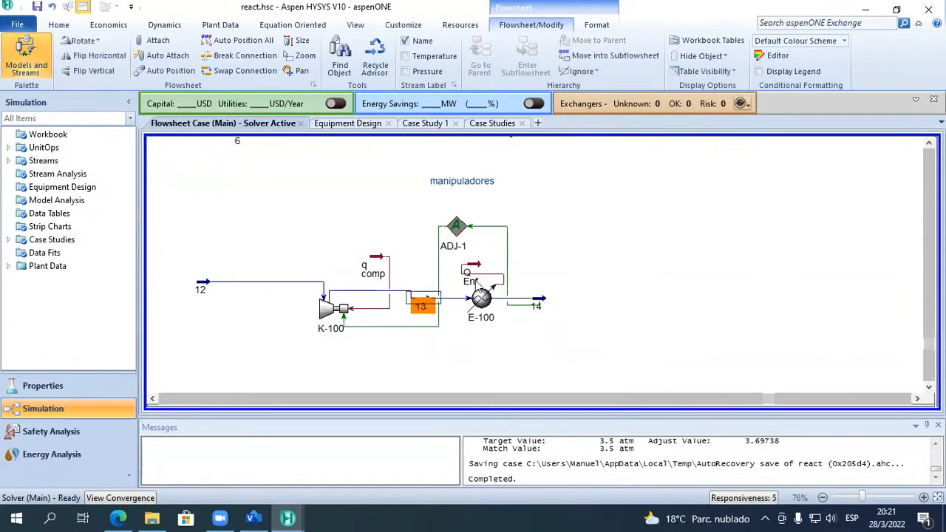
click(503, 280)
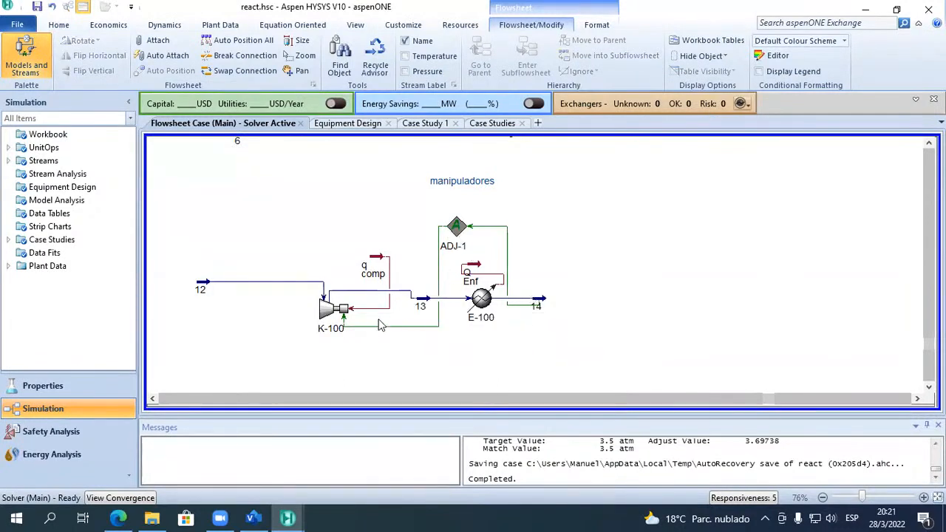
drag(380, 267, 348, 253)
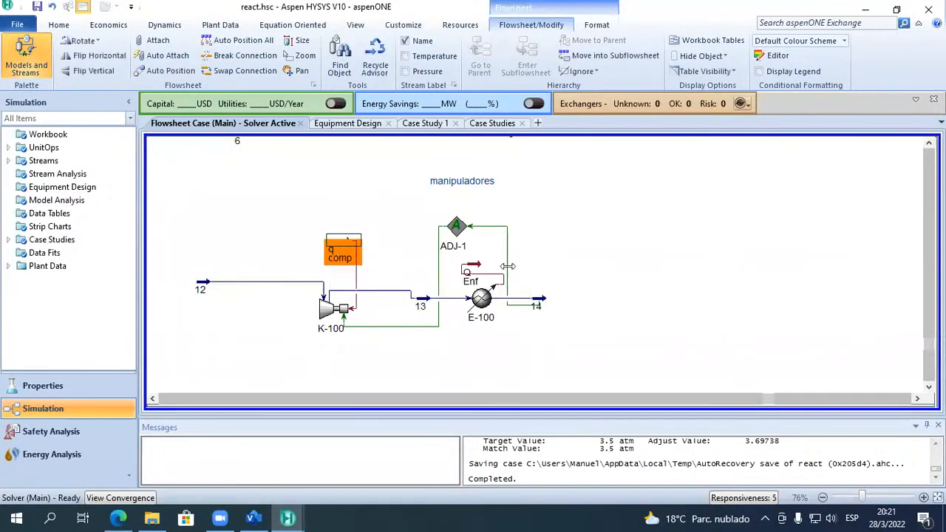
mouse_move(531, 303)
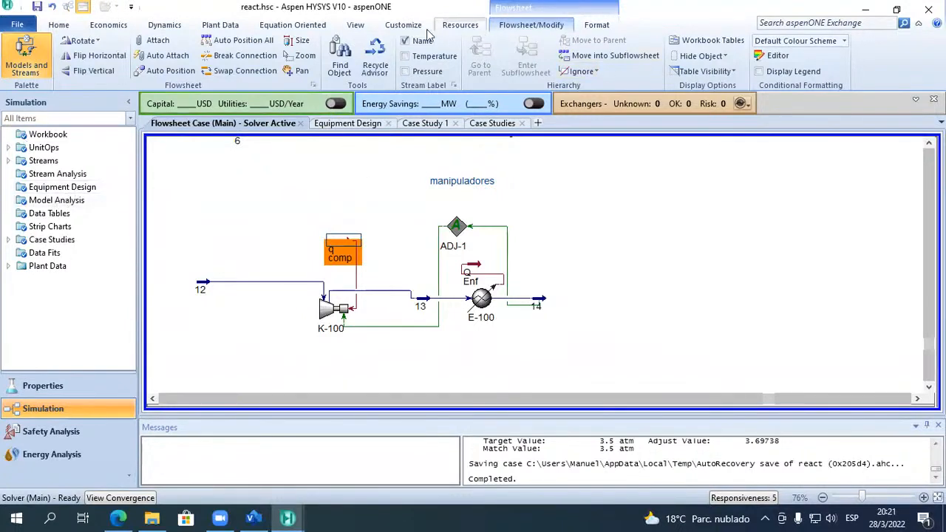
Add a Spreadsheet manipulator to the empty flowsheet area to the right of stream 14.
click(354, 26)
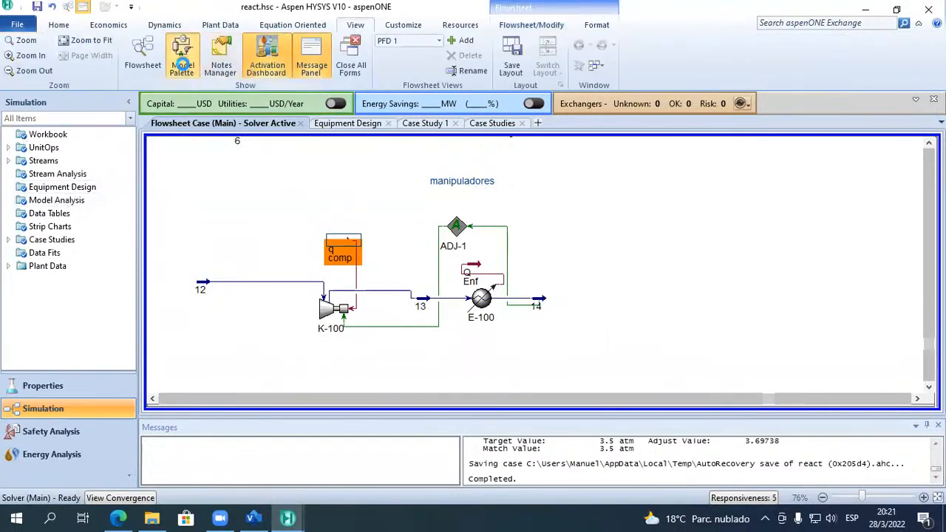
click(186, 65)
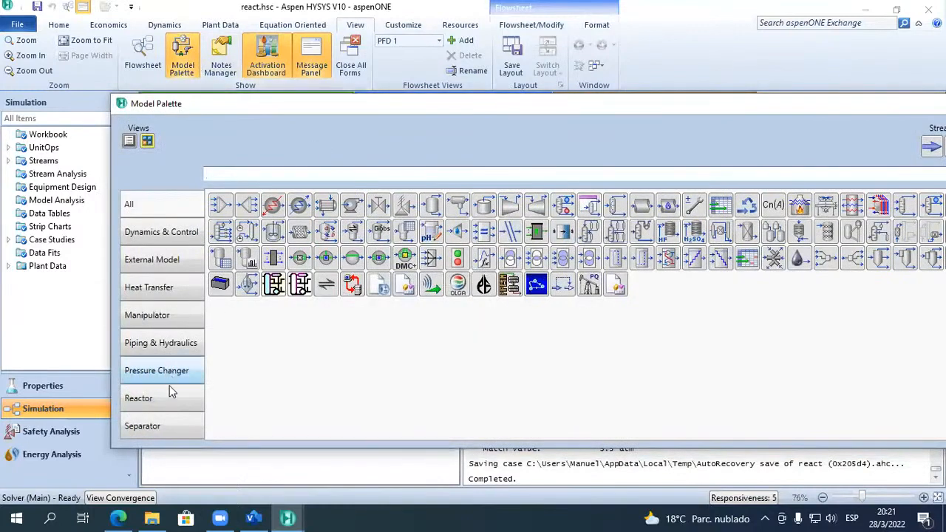
click(168, 323)
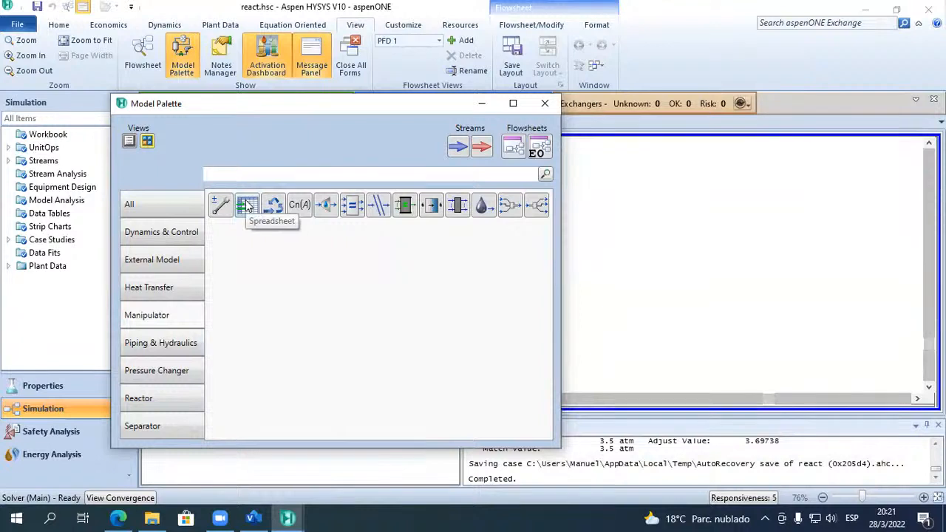
drag(247, 207, 692, 297)
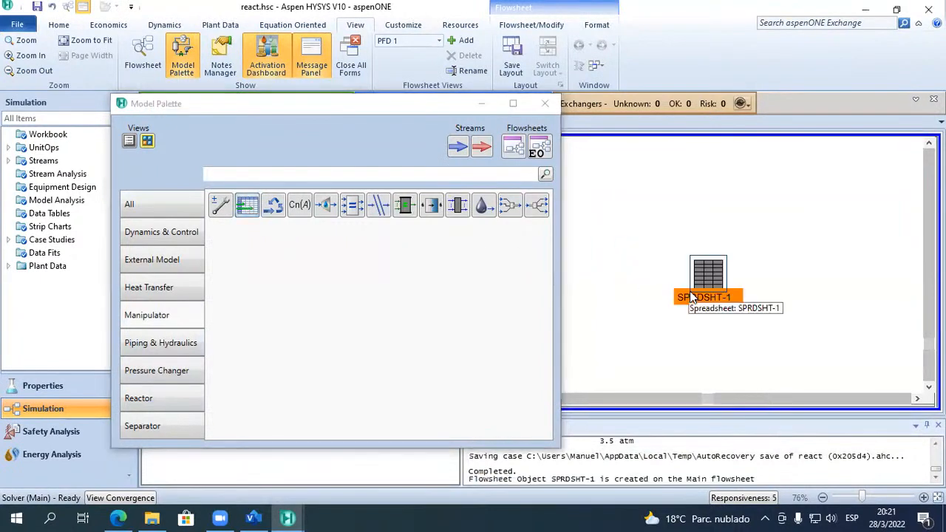
click(485, 102)
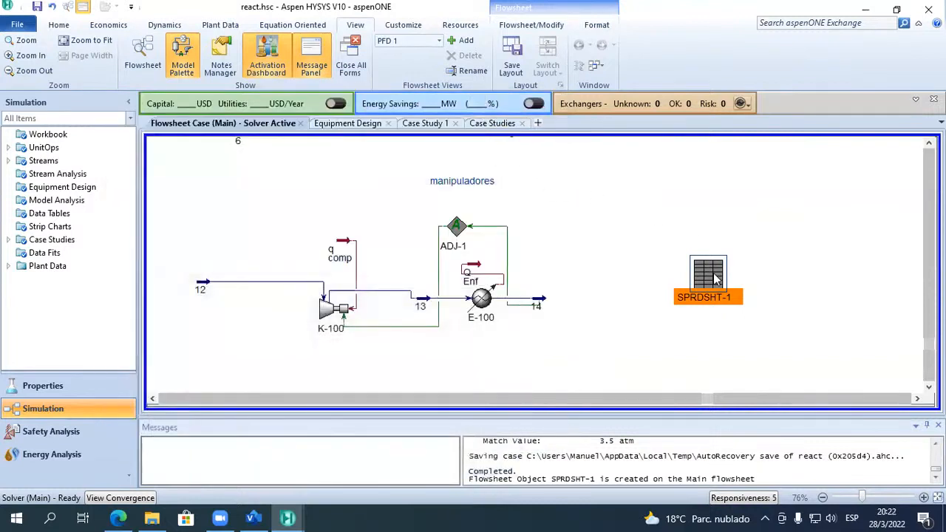
Move the new spreadsheet into the open area below compressor K-100 and cooler E-100.
drag(556, 321, 348, 388)
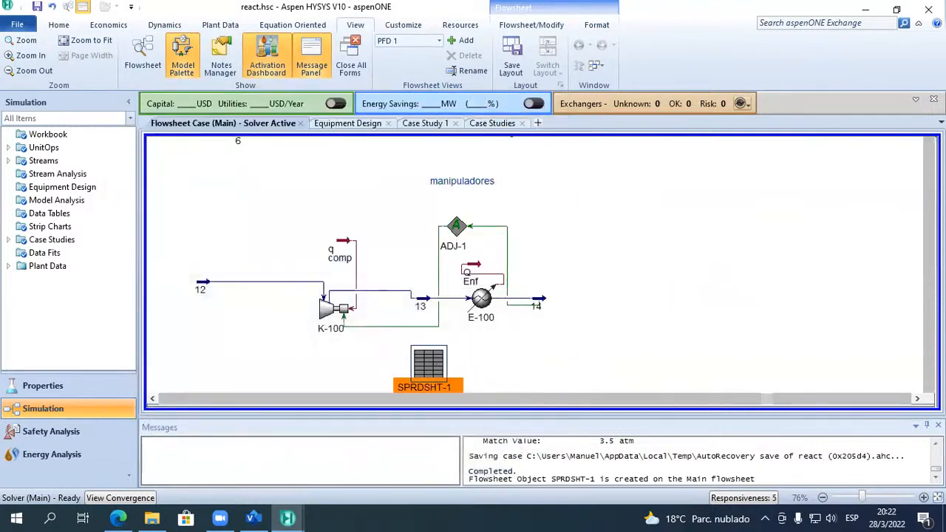
scroll(492, 271, down, 5)
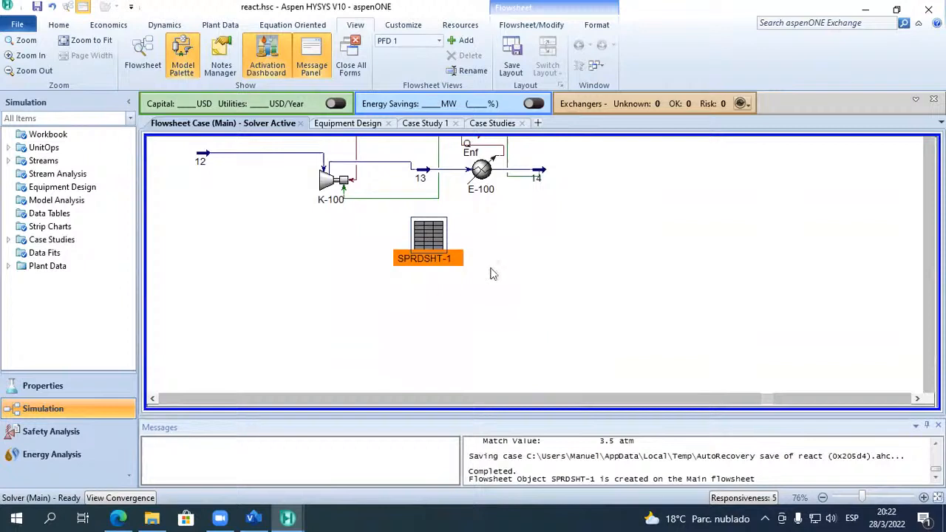
drag(435, 259, 397, 335)
Examine the new spreadsheet's connections and empty cell grid, closing its window when done.
double_click(406, 319)
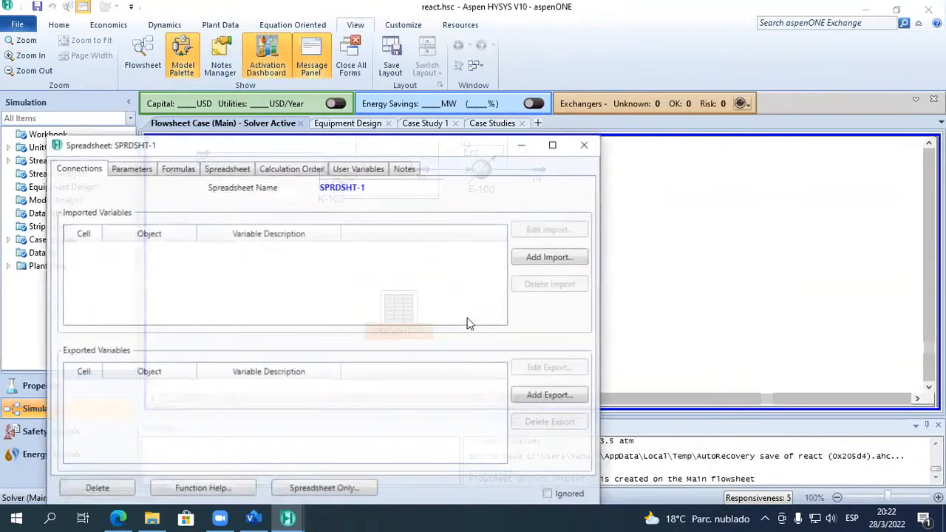
click(216, 169)
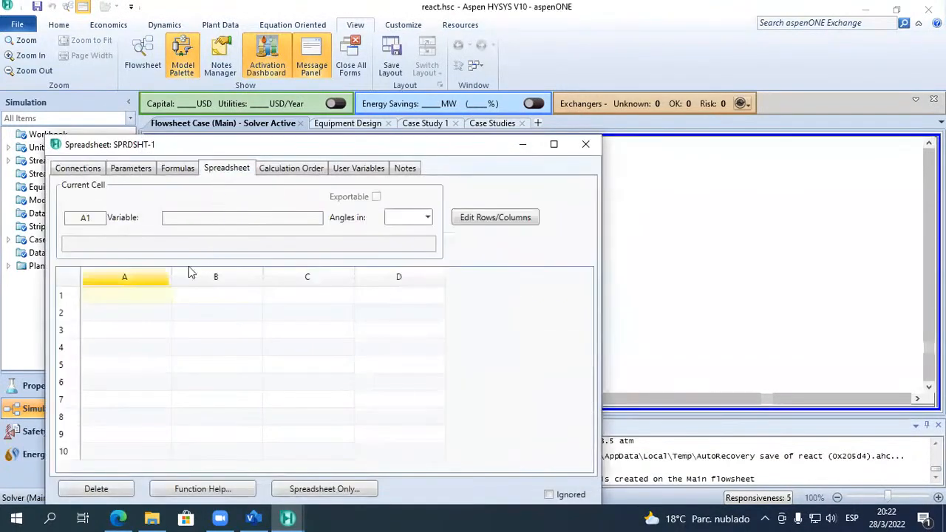
key(Right)
key(Right)
key(Right)
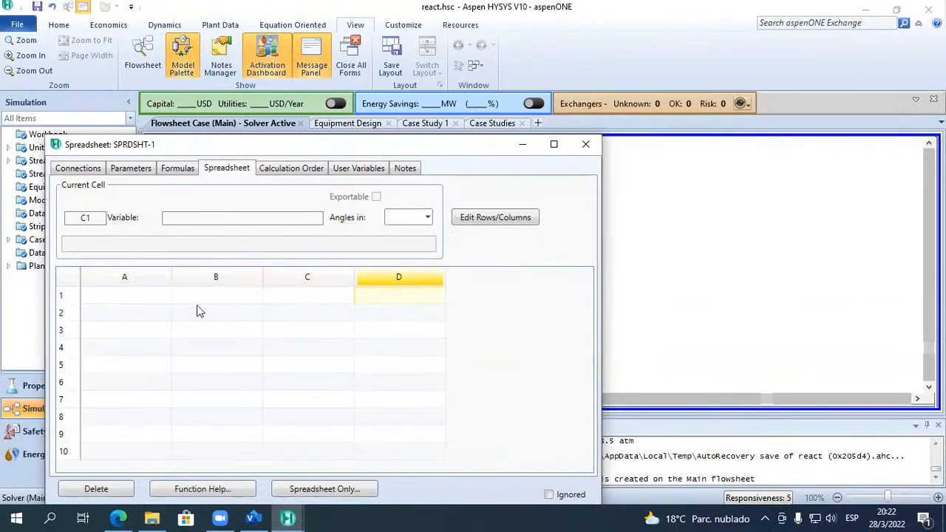
click(162, 318)
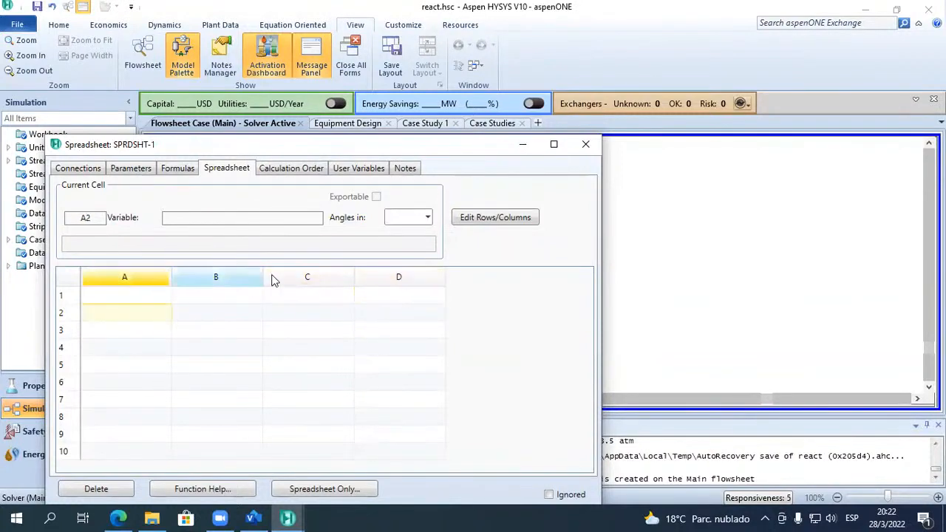
click(585, 145)
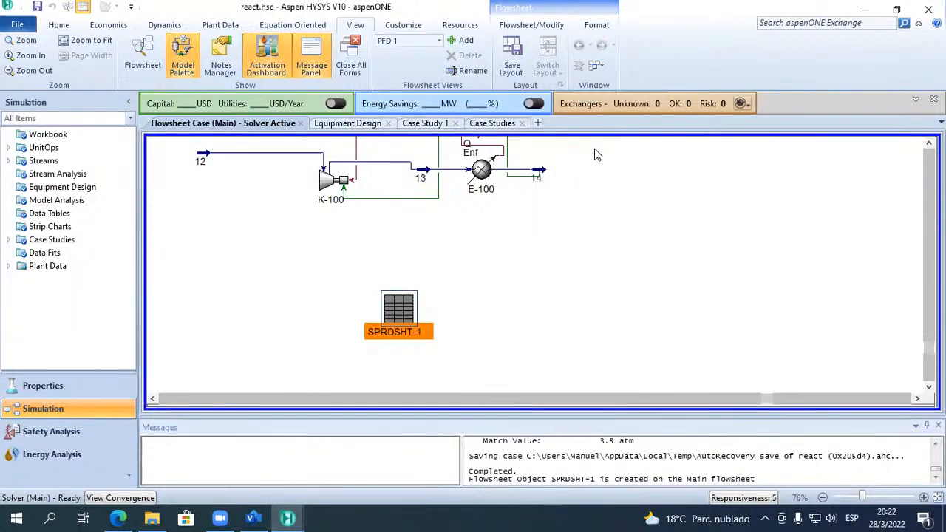
double_click(405, 304)
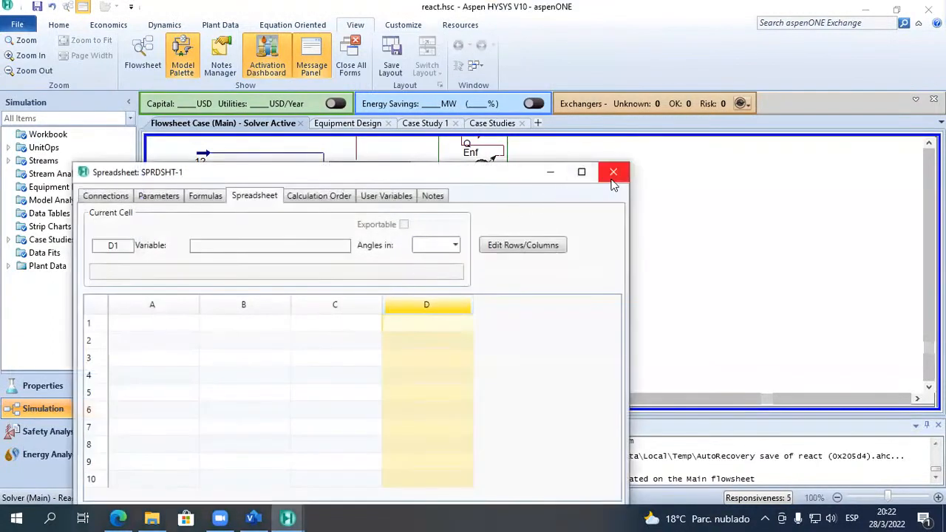
click(611, 173)
Examine the imported and calculated conversion cells in OptimizerSpreadsheet near the plug flow reactor, closing its window when done.
click(58, 24)
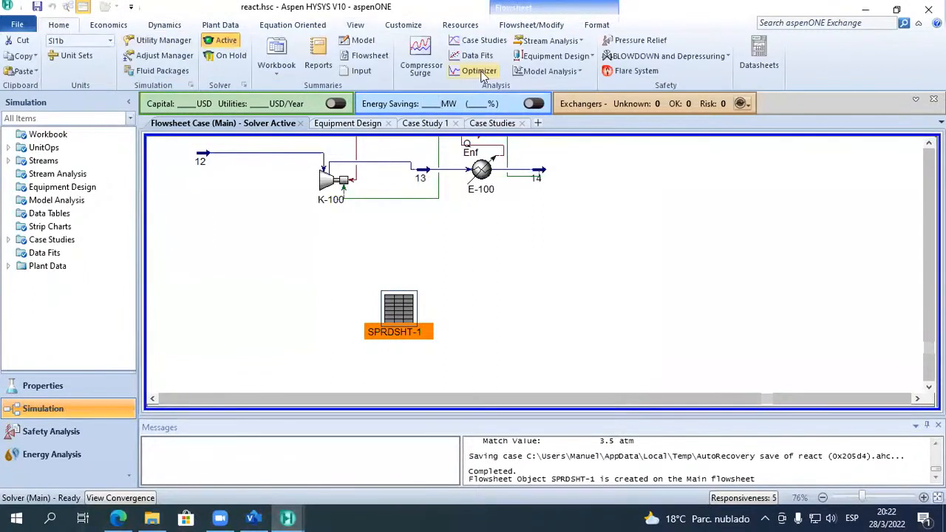
scroll(540, 266, up, 5)
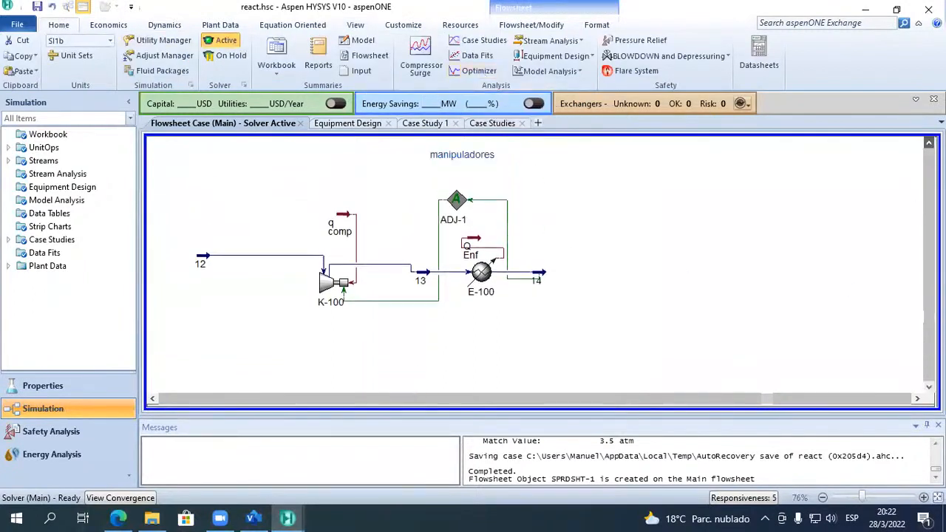
scroll(821, 249, up, 3)
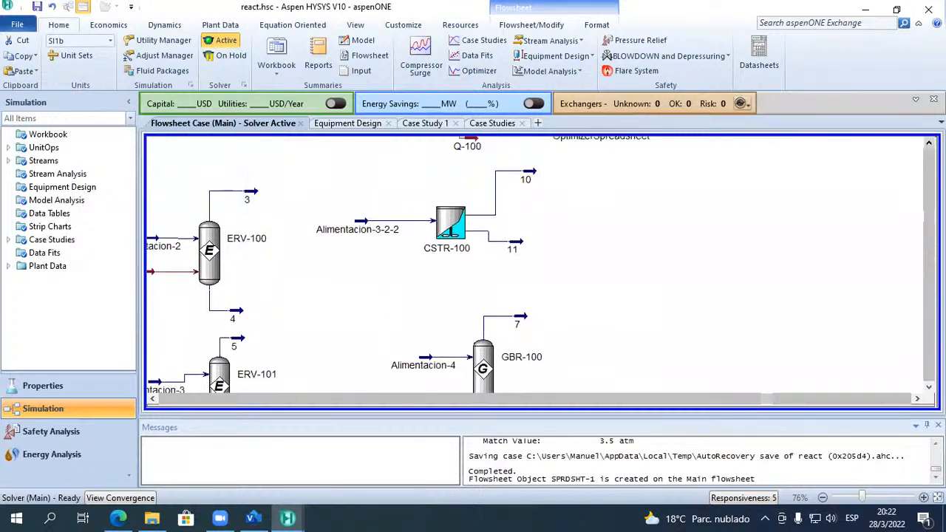
scroll(820, 249, down, 2)
double_click(693, 166)
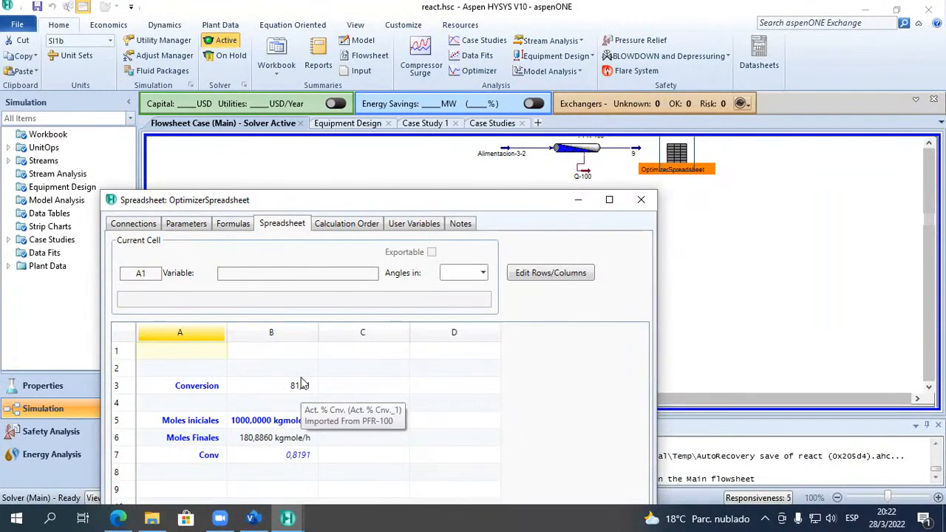
click(641, 200)
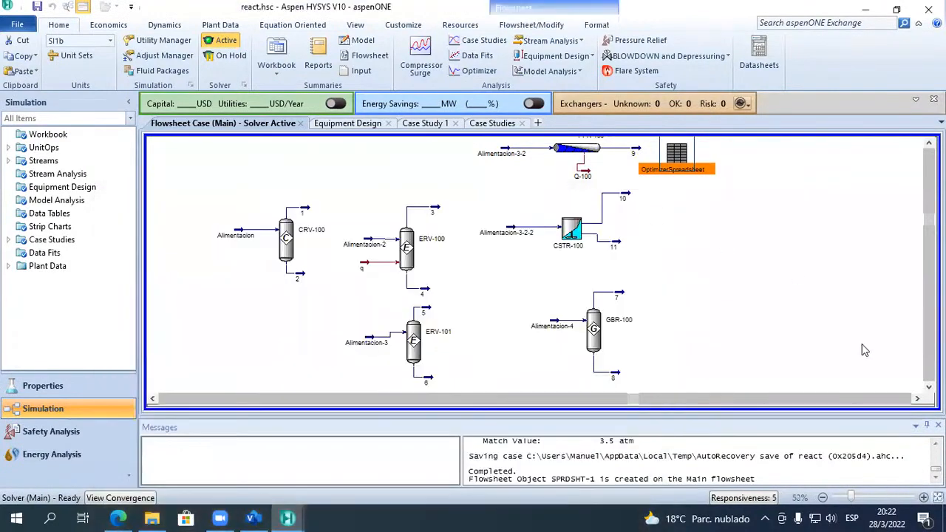
Move spreadsheet SPRDSHT-1 farther down from the compressor and cooler section of the flowsheet.
scroll(540, 266, down, 5)
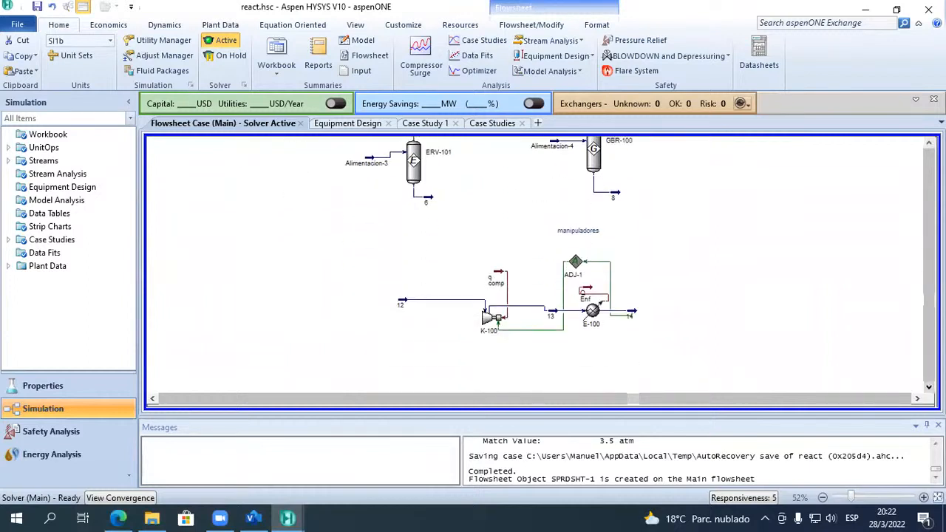
scroll(717, 341, down, 1)
drag(544, 286, 525, 342)
scroll(525, 343, up, 2)
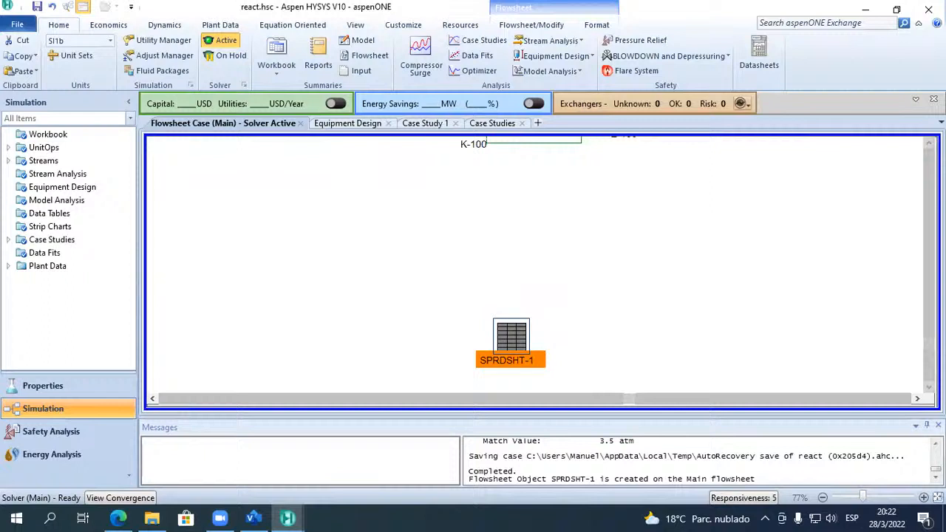
scroll(540, 266, up, 3)
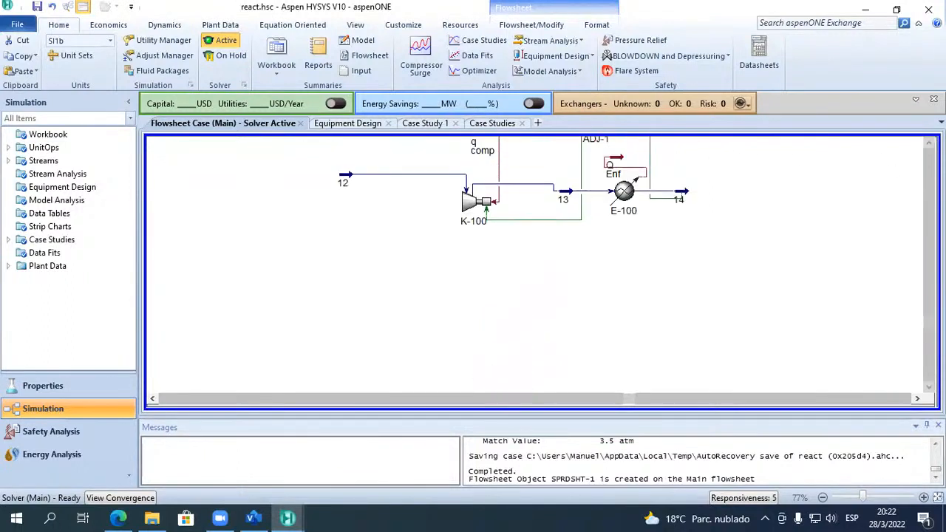
scroll(592, 194, up, 1)
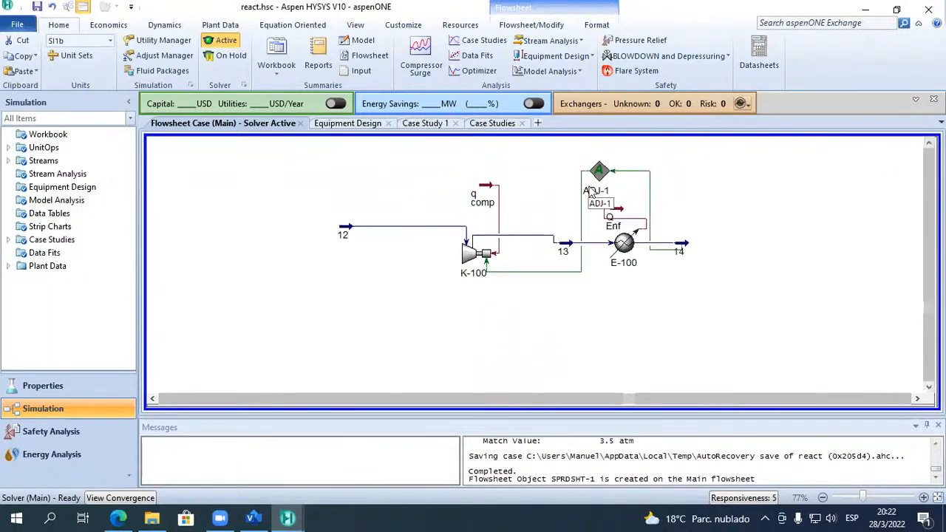
Add a new material stream above and to the left of spreadsheet SPRDSHT-1.
scroll(929, 308, down, 4)
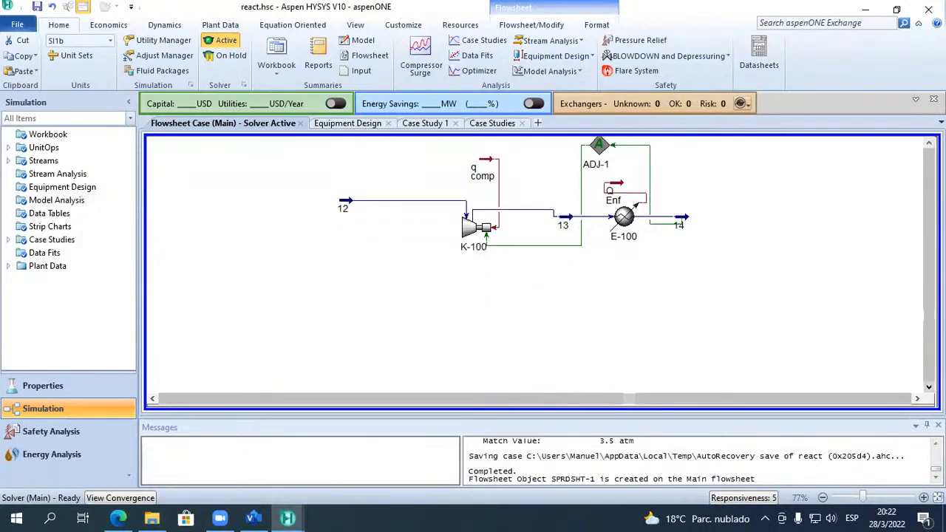
click(354, 25)
click(182, 59)
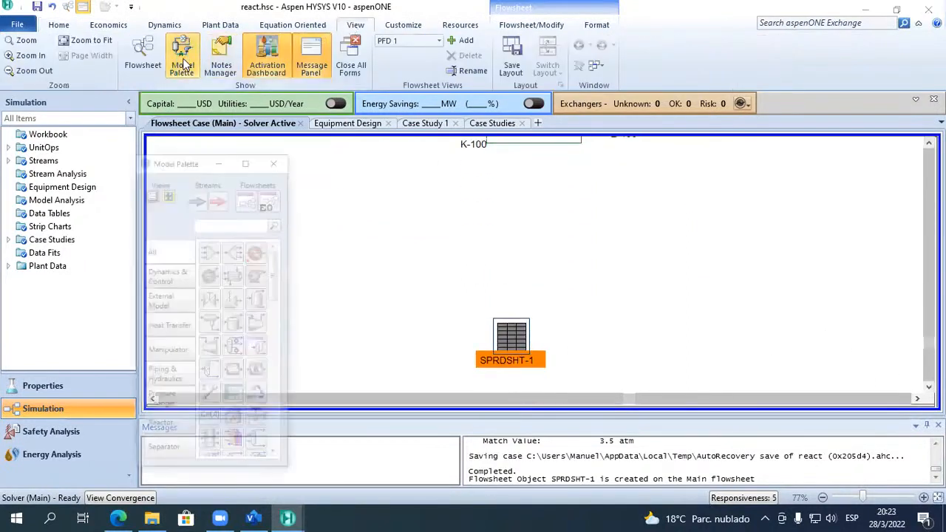
click(180, 146)
click(360, 264)
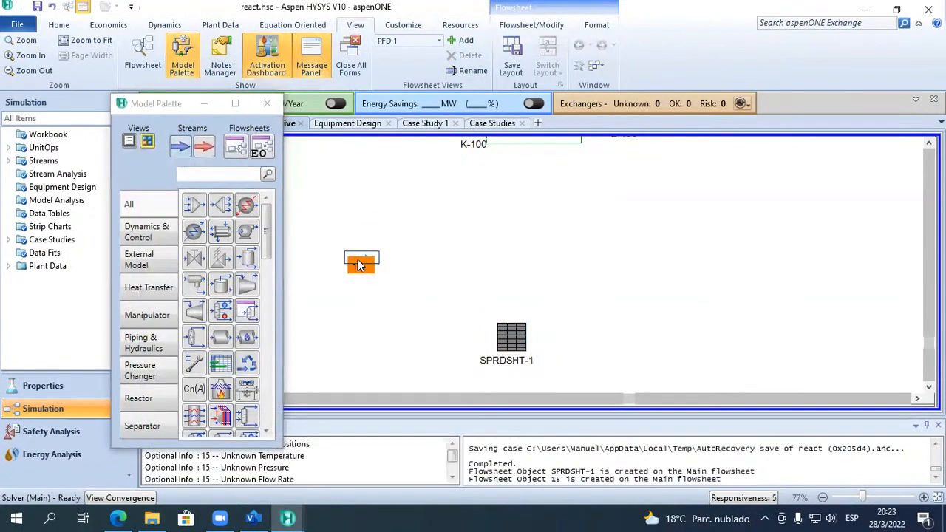
Define stream 15's composition by entering a mole fraction of 1 for both Methanol and diM-Ether, leaving H2O empty.
double_click(359, 264)
click(81, 196)
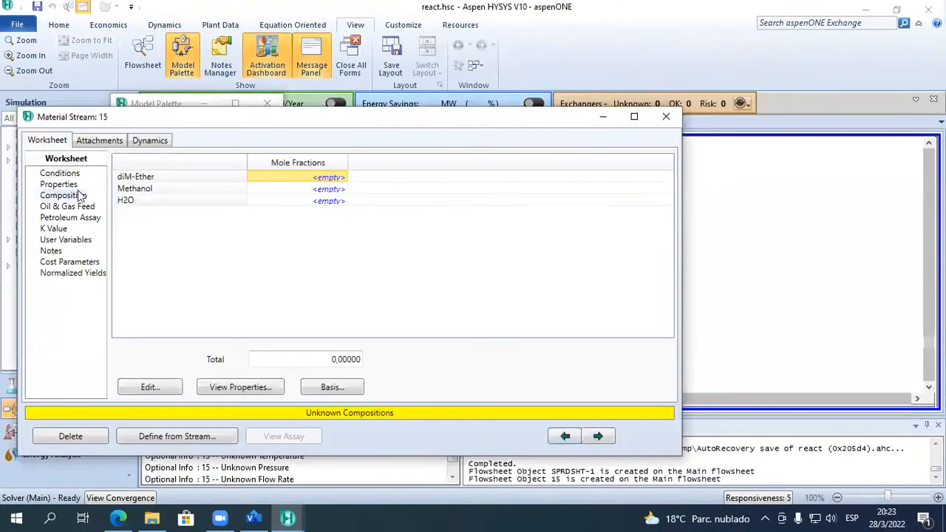
click(295, 188)
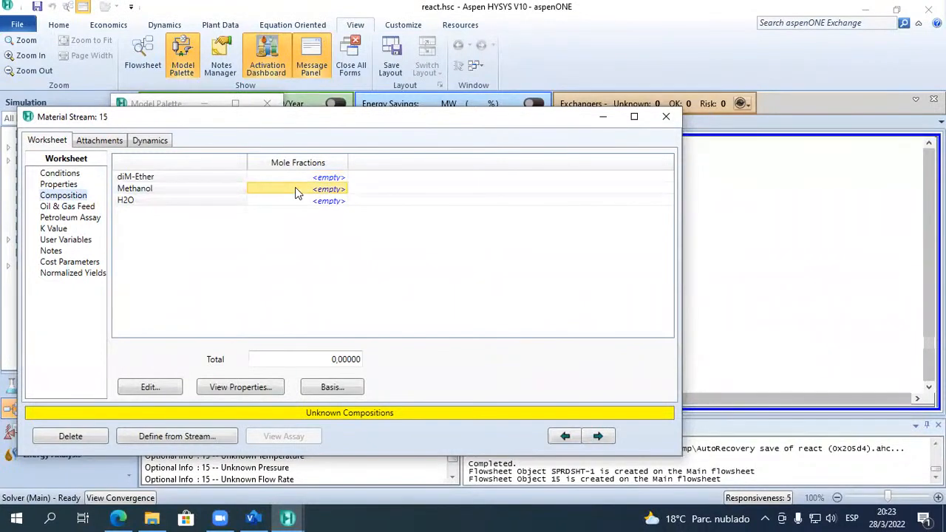
click(295, 188)
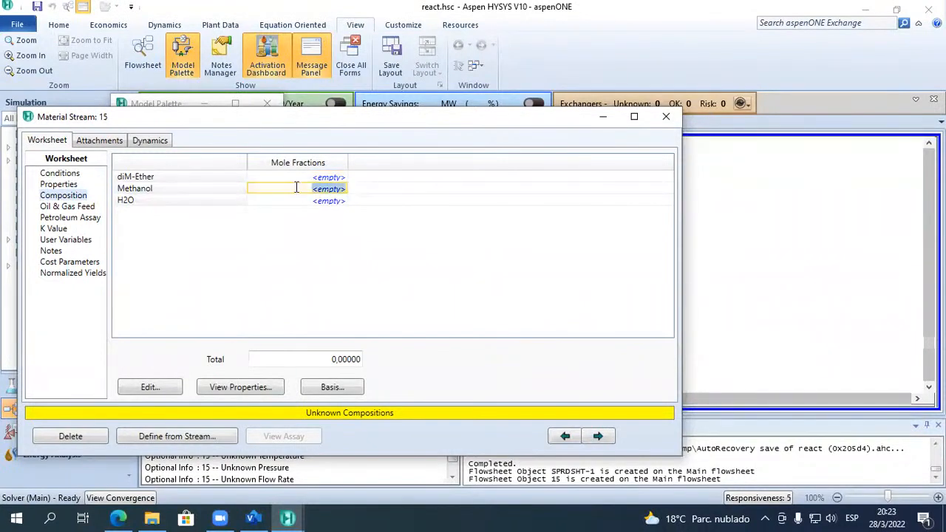
text(1)
key(Return)
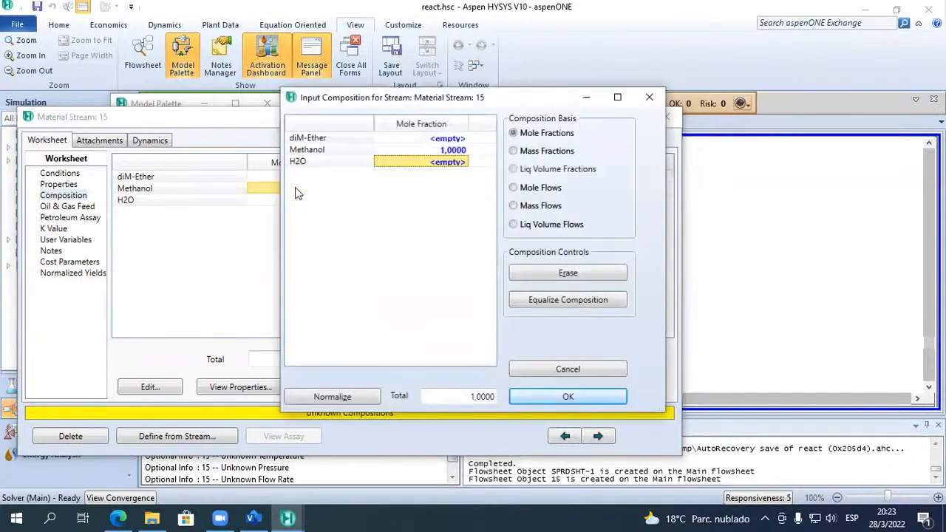
key(Up)
key(Up)
text(1)
key(Return)
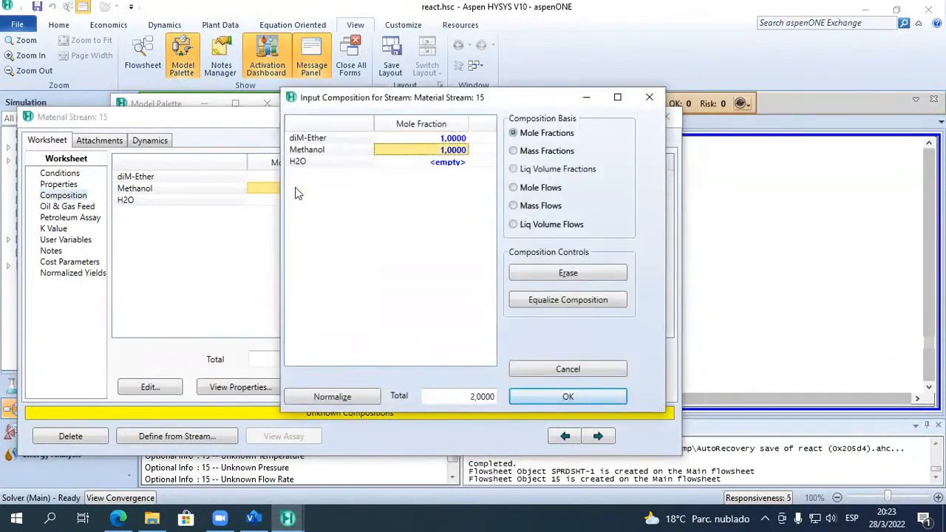
click(567, 396)
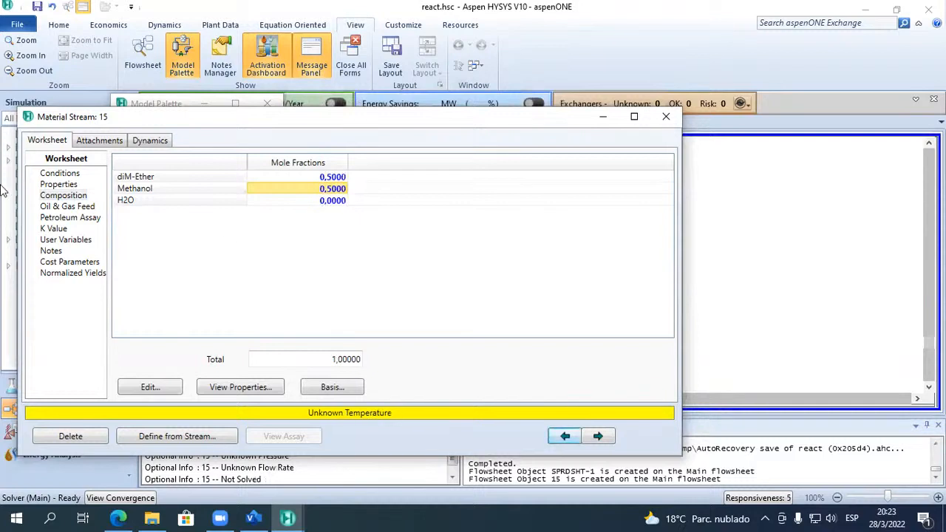
Set stream 15's pressure to 1 atm and its temperature to 25 °C.
click(57, 175)
click(320, 200)
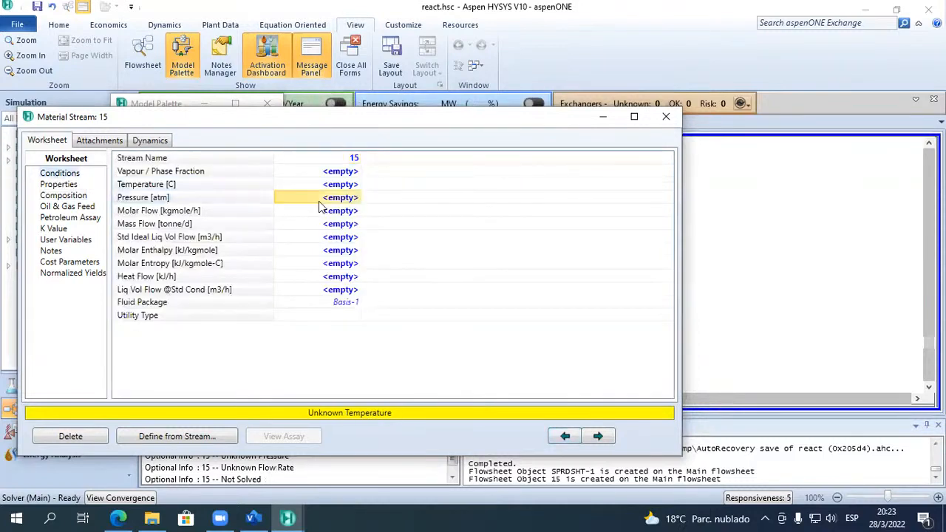
text(1)
key(Return)
key(Up)
key(Up)
text(25)
key(Return)
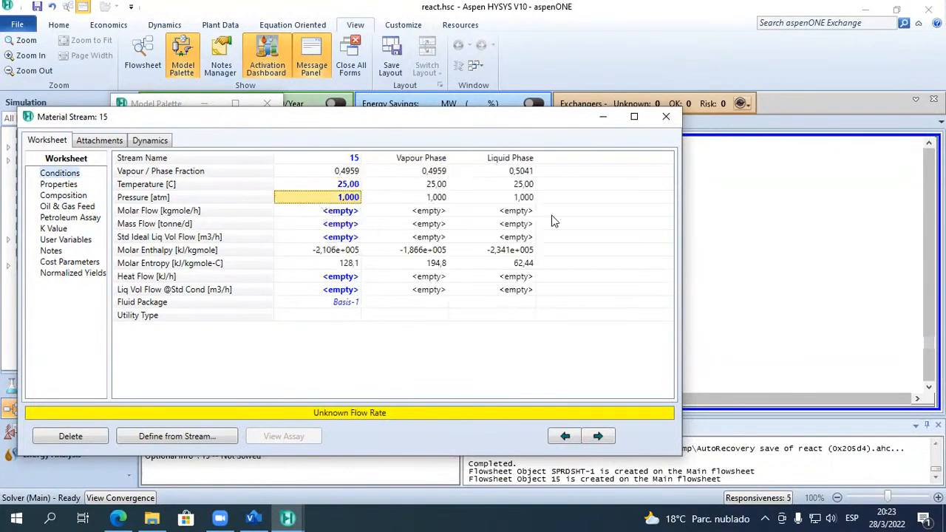
Set stream 15's molar flow to 1000 kgmole/h and close the stream's window.
click(346, 211)
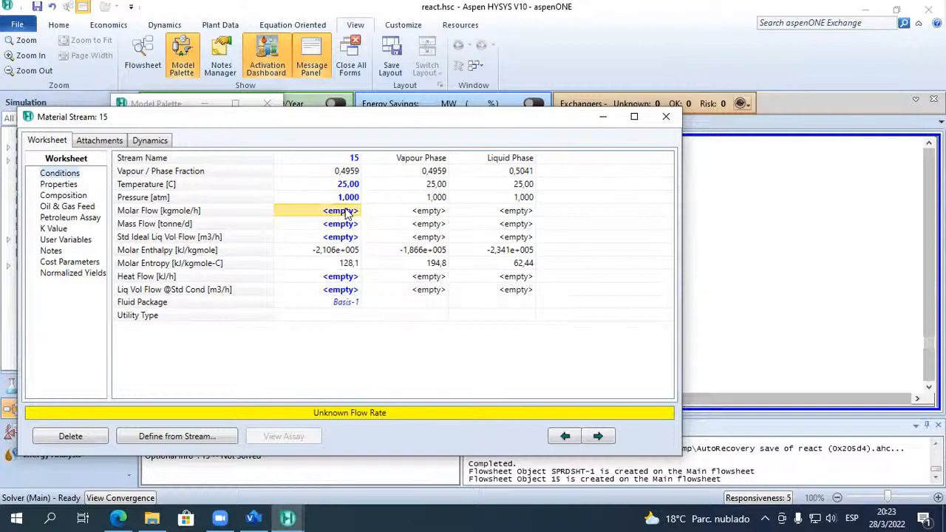
text(1000)
key(Return)
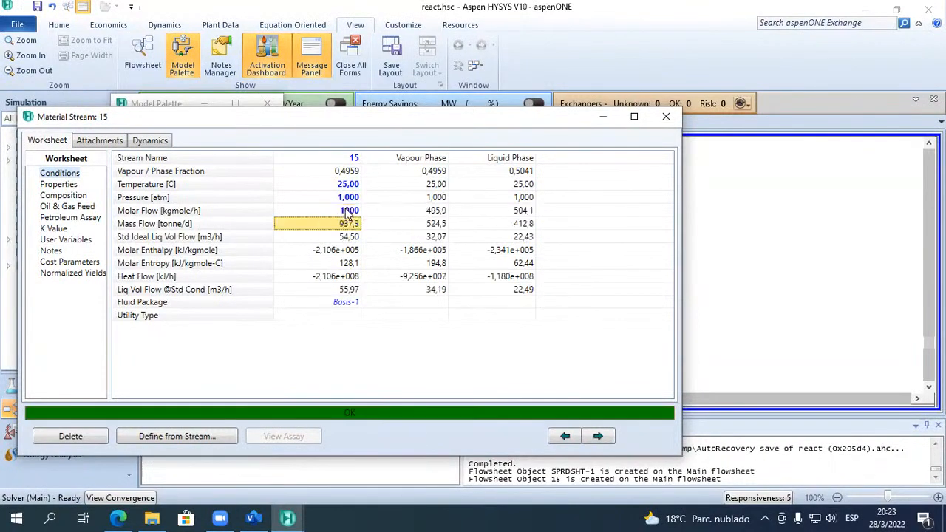
click(667, 118)
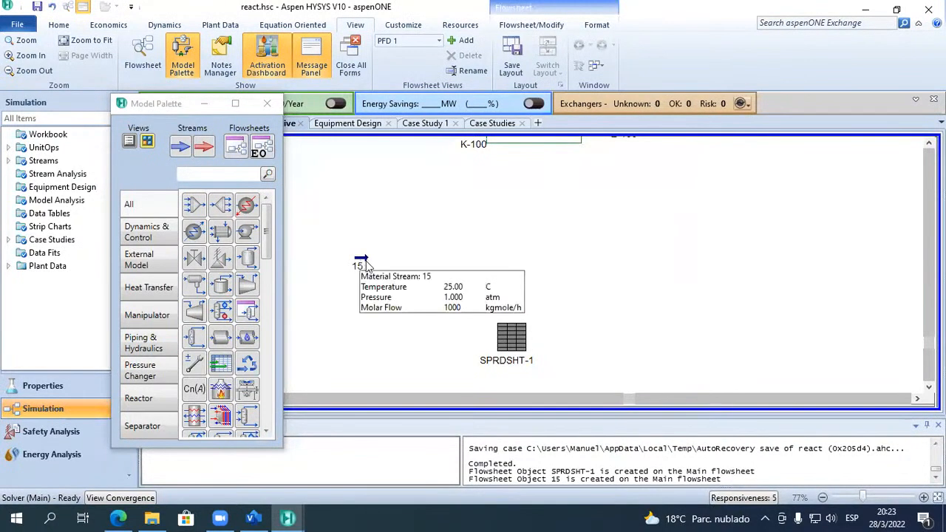
Add a separator to the right of stream 15, with one new material stream above it and another below it.
click(403, 282)
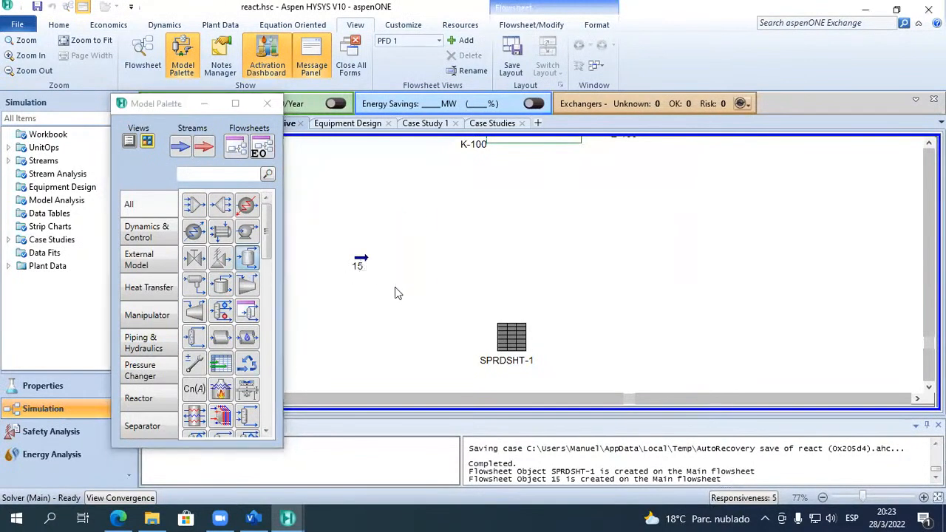
click(429, 196)
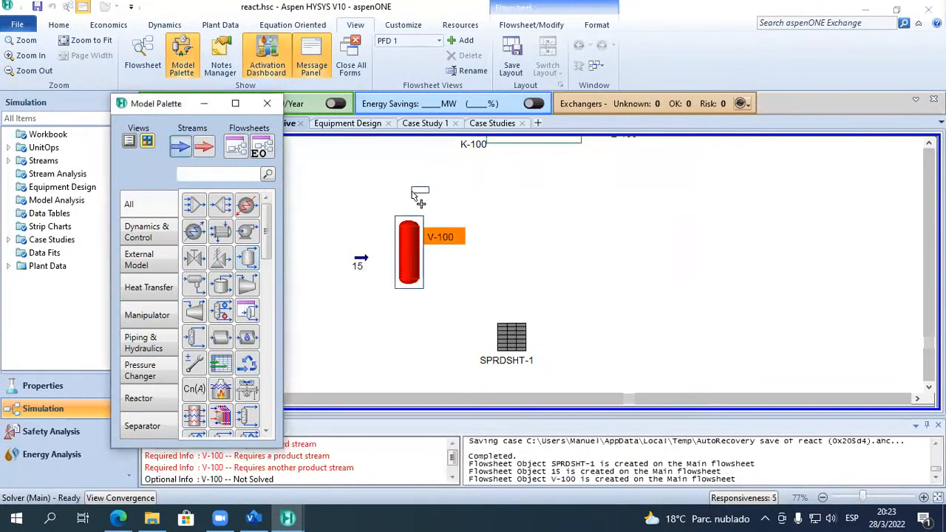
click(428, 298)
mouse_move(417, 257)
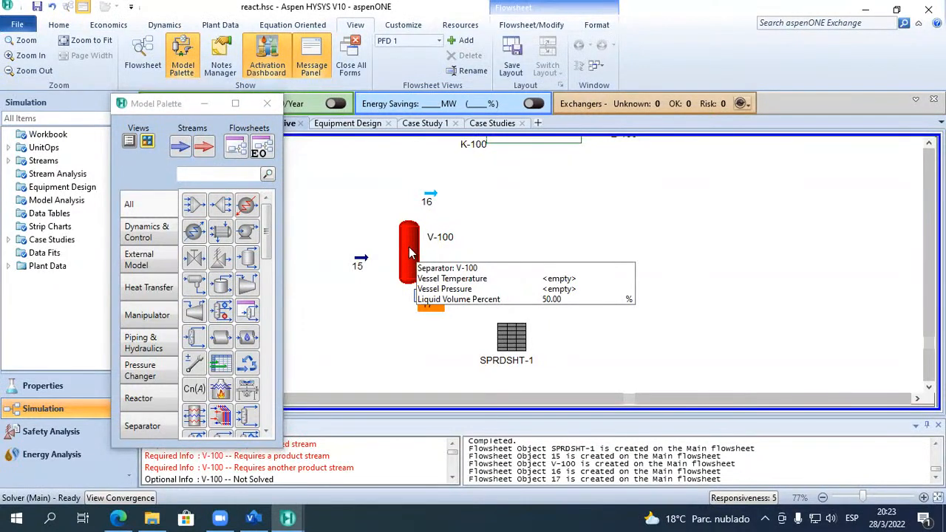
double_click(411, 252)
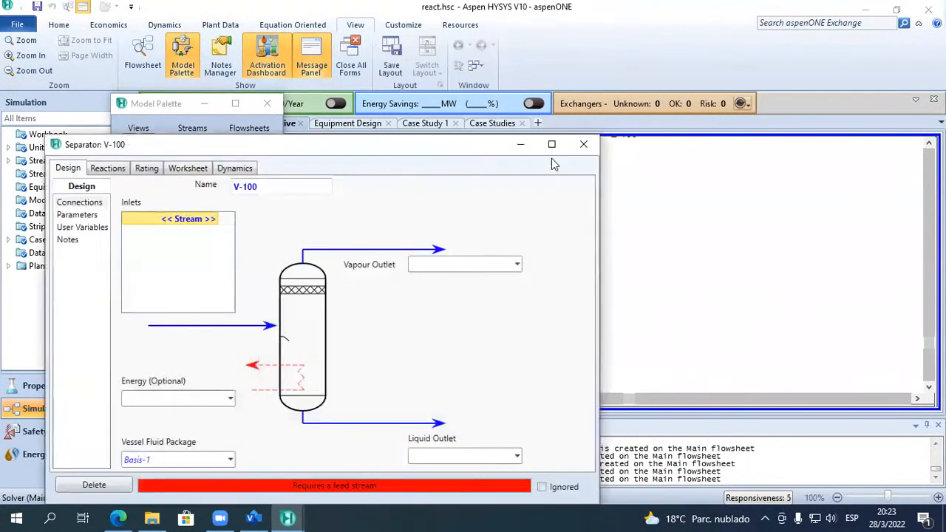
click(583, 144)
Rearrange the flowsheet with SPRDSHT-1 below the separator and stream 15 and the separator shifted slightly to the left.
drag(508, 344, 419, 359)
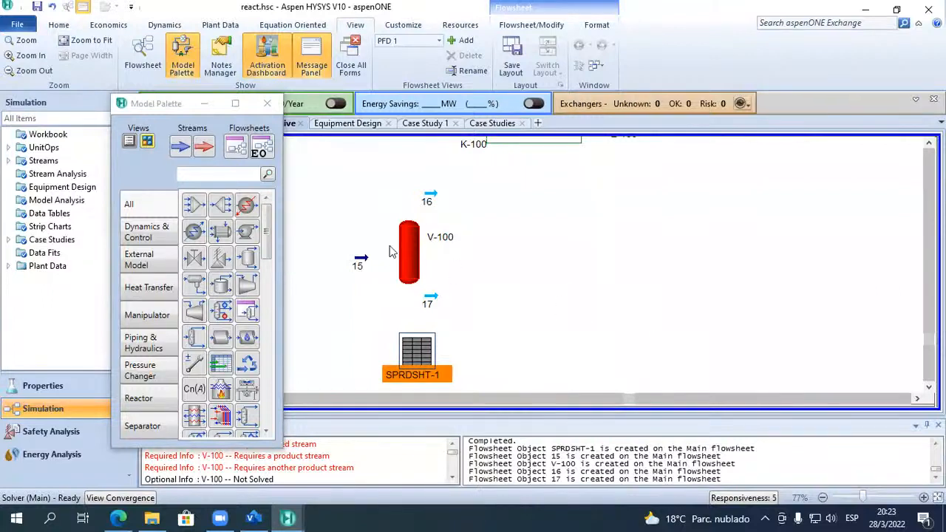
drag(362, 259, 340, 252)
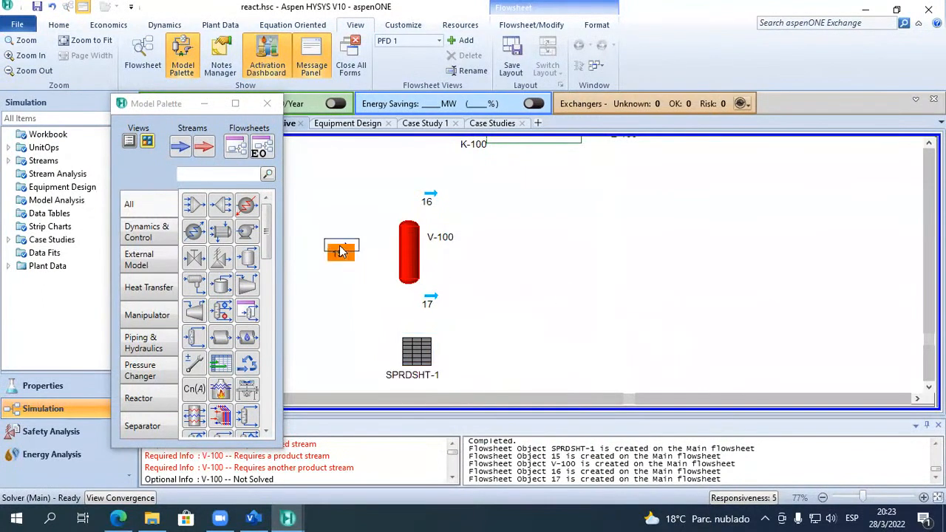
click(394, 263)
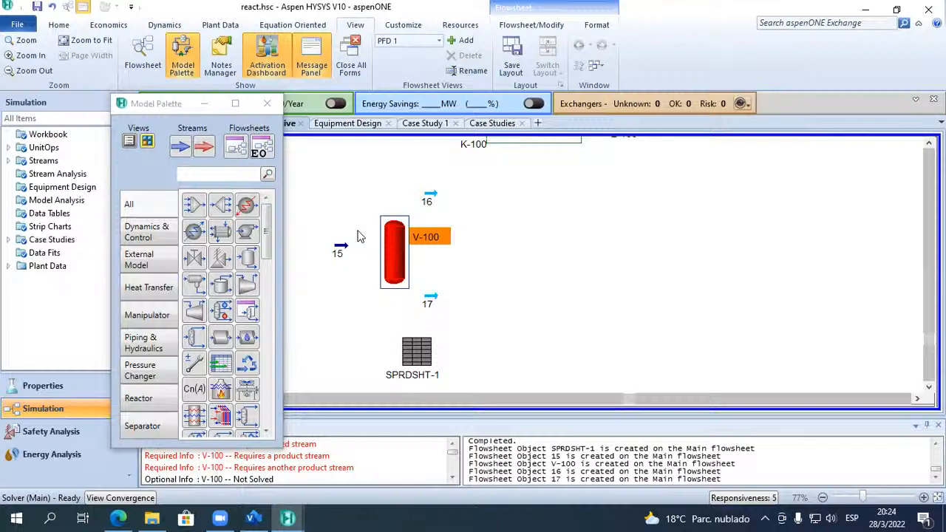
click(499, 270)
Rename feed stream 15 as V-L and close its window.
double_click(337, 251)
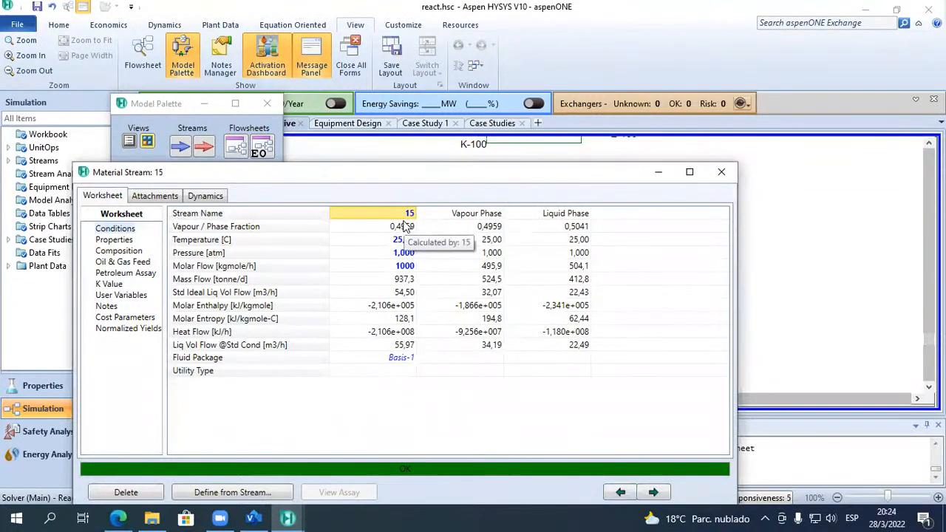
text(V)
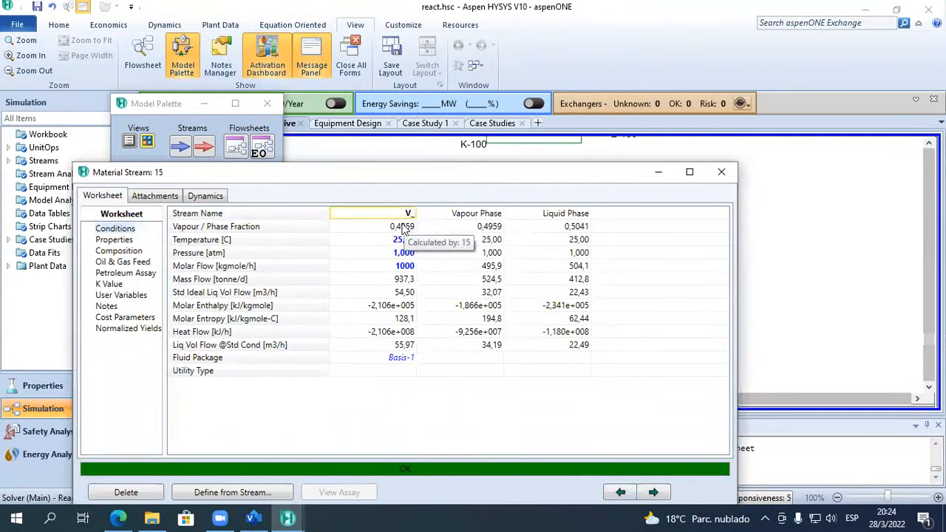
text(-L)
key(Return)
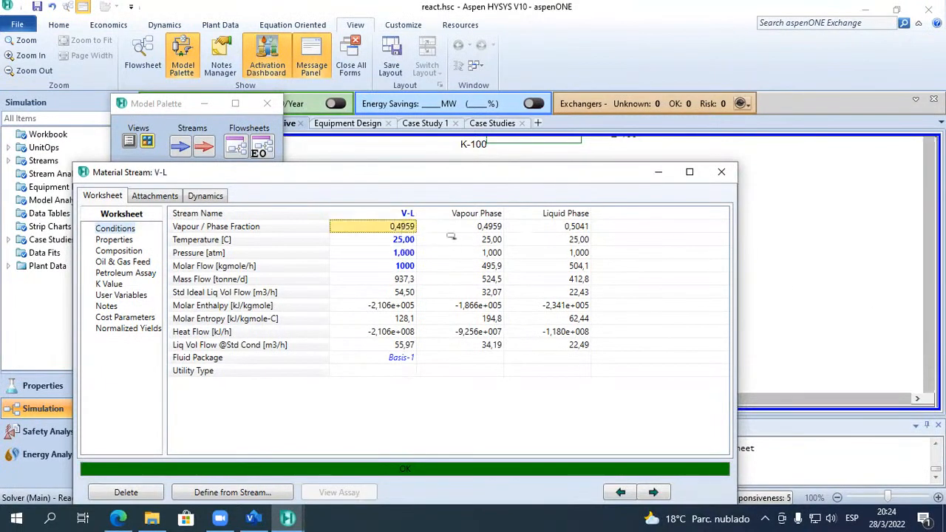
click(722, 172)
Connect stream V-L as the inlet of separator V-100.
double_click(406, 253)
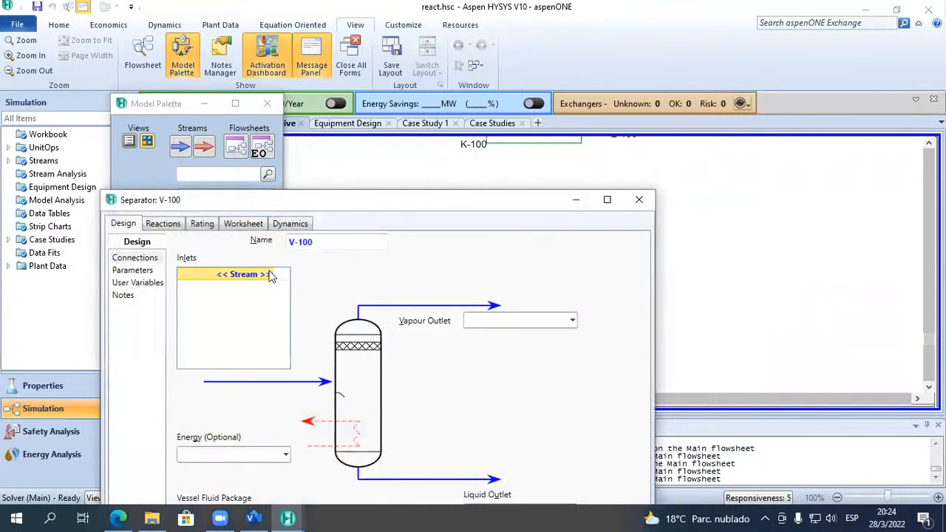
click(272, 274)
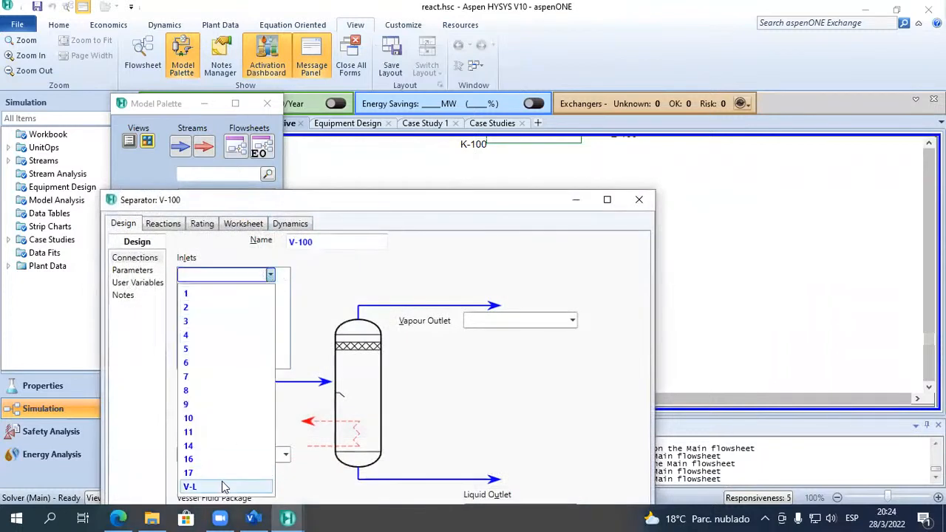
click(224, 485)
Assign stream 16 as the separator's vapour outlet and stream 17 as its liquid outlet, closing the window when done.
click(572, 321)
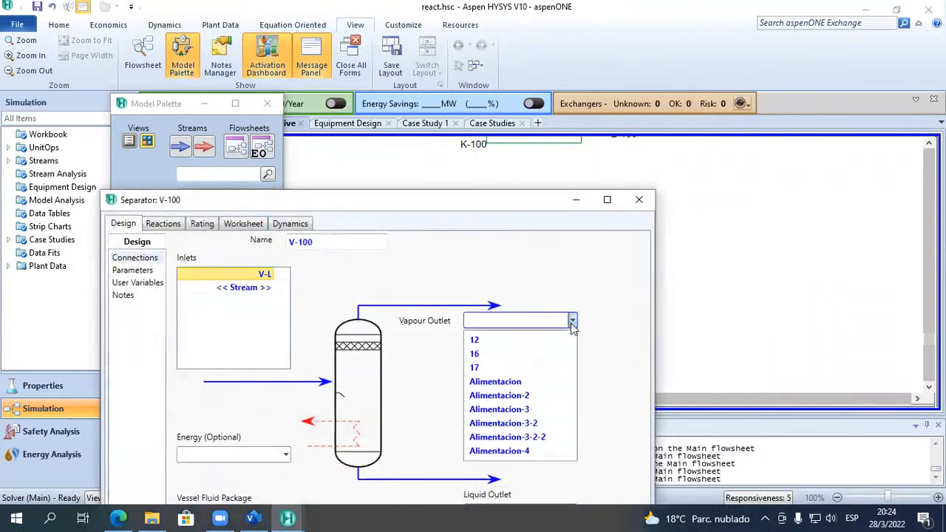
click(573, 323)
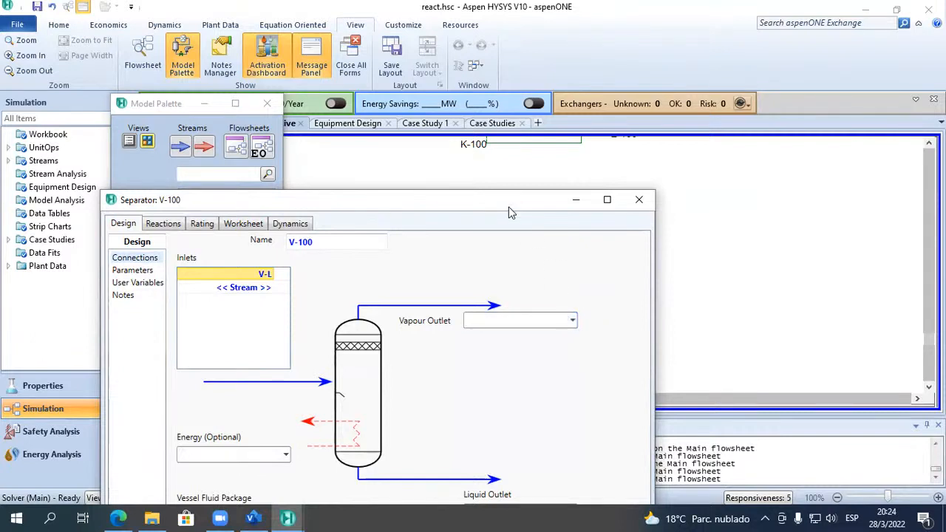
drag(508, 212, 529, 124)
click(592, 232)
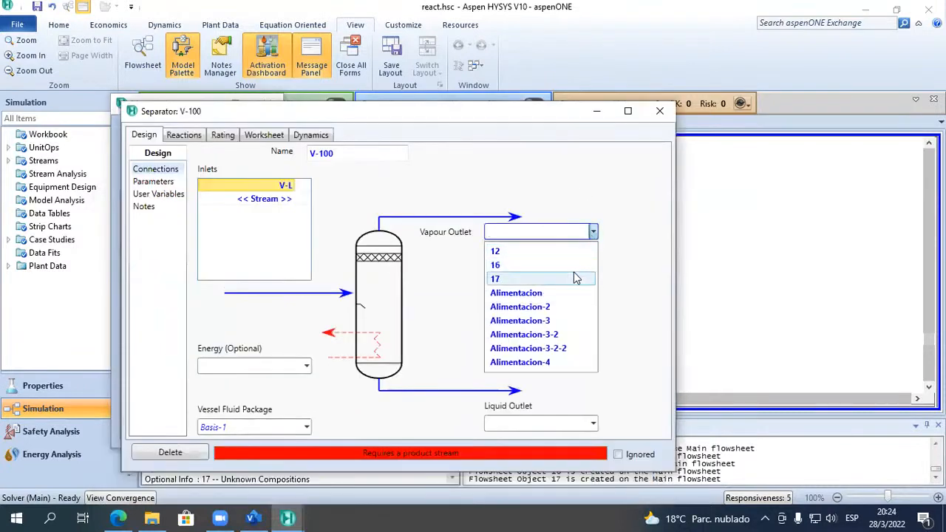
click(575, 264)
click(593, 423)
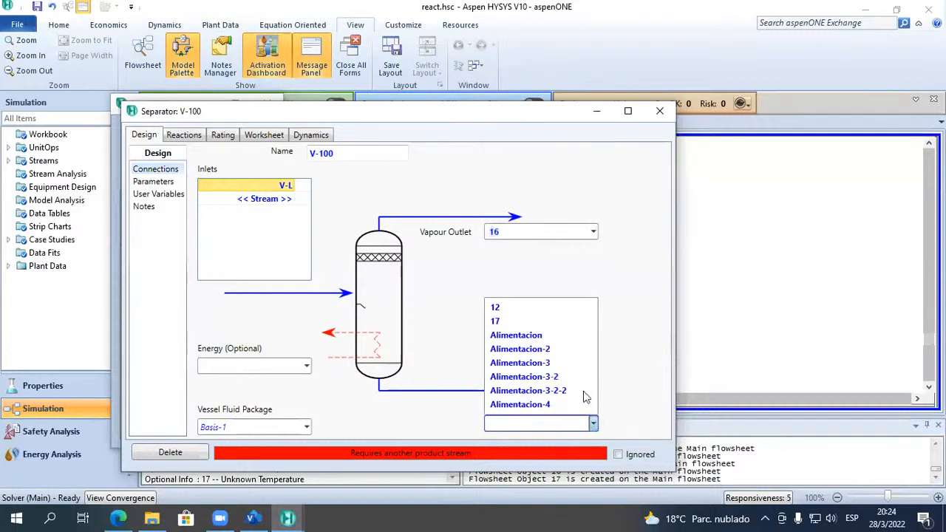
click(554, 321)
click(659, 111)
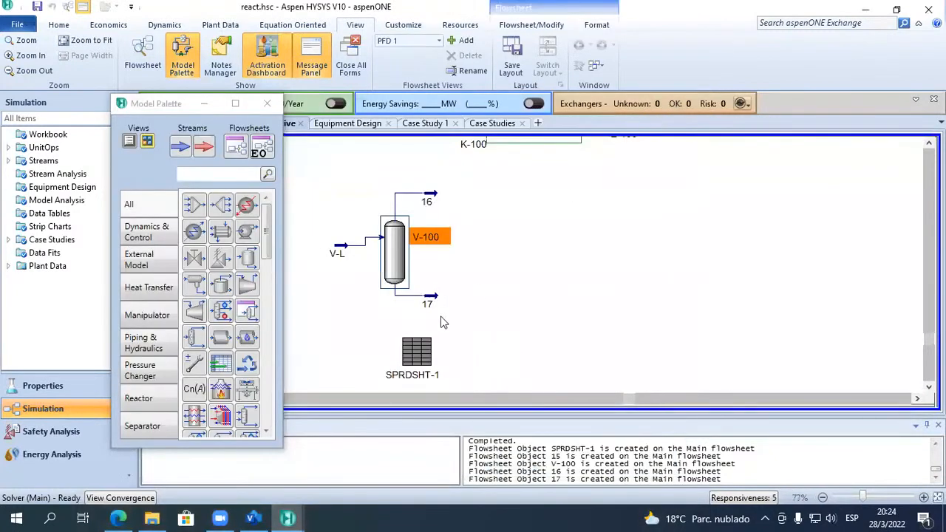
Examine the vessel sizing and geometry fields of separator V-100, closing its window when done.
double_click(389, 259)
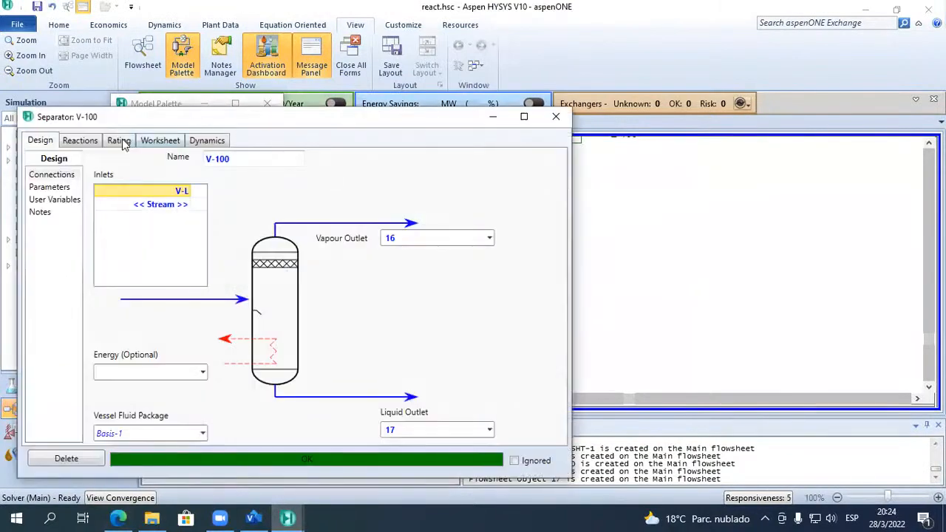
click(119, 140)
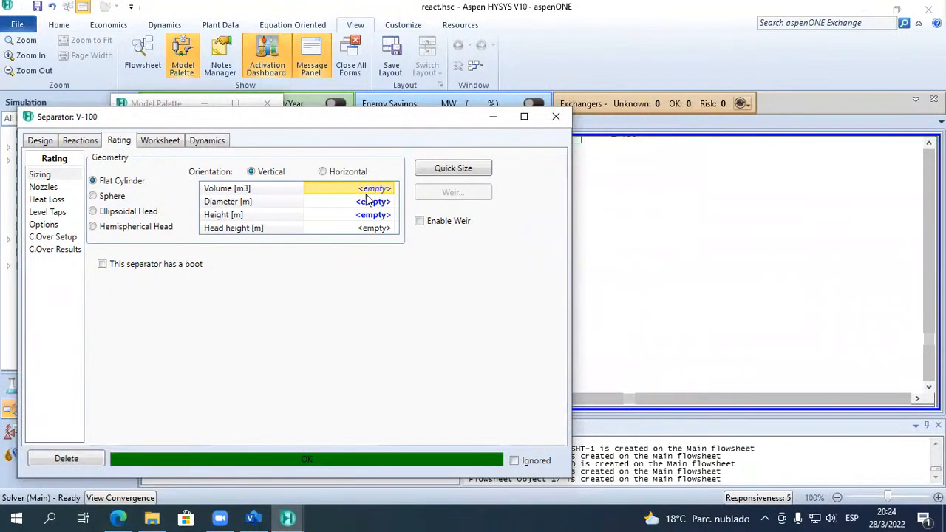
click(556, 117)
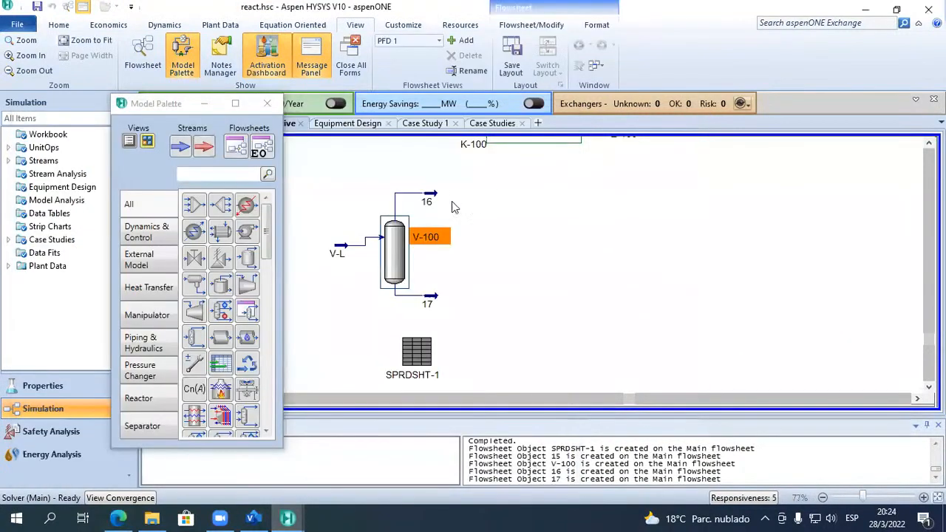
Review the composition and conditions of stream V-L, closing its window when done.
double_click(337, 253)
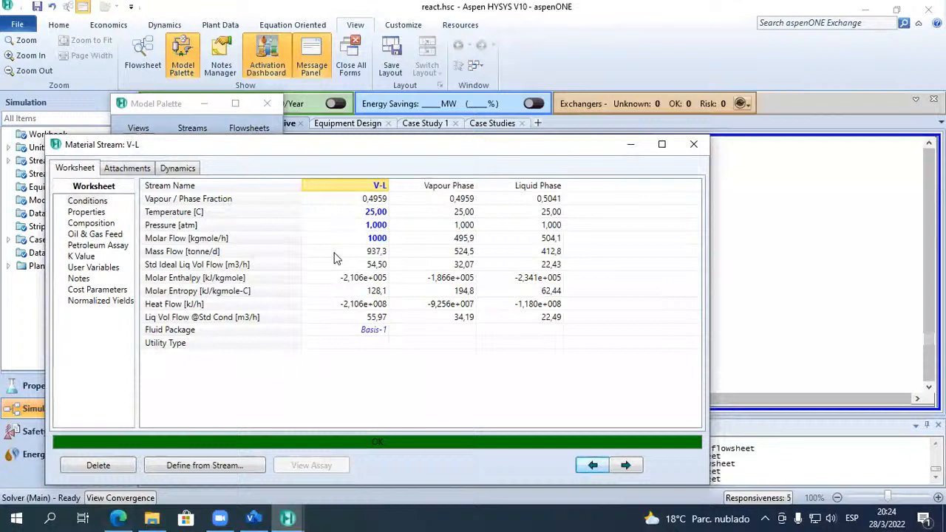
click(96, 226)
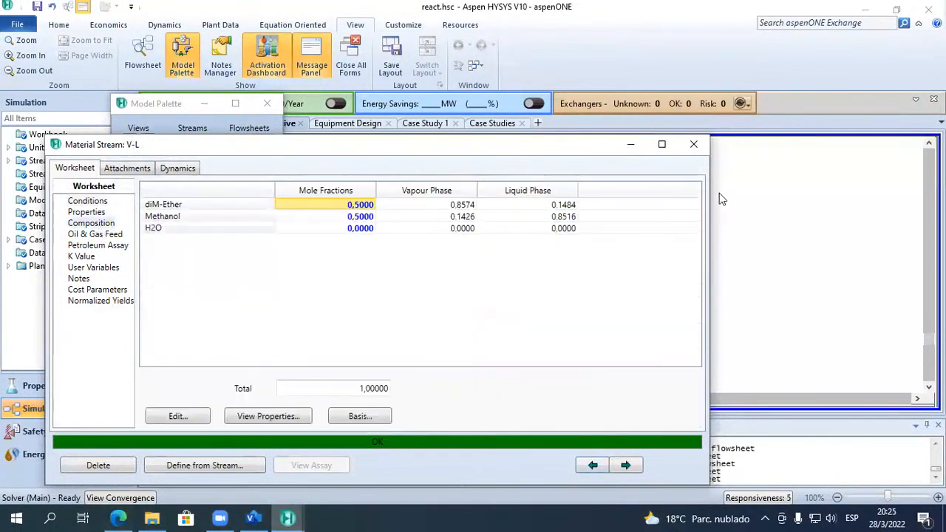
click(693, 144)
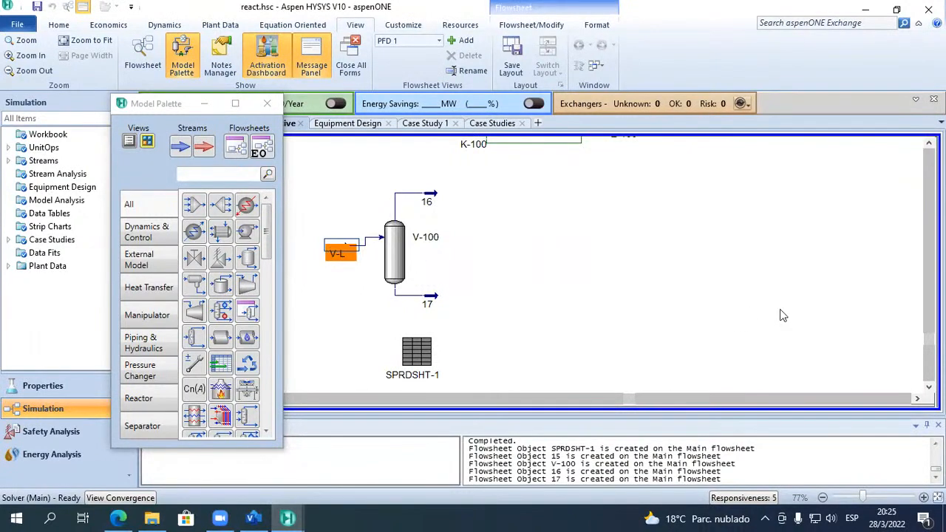
double_click(340, 255)
click(138, 251)
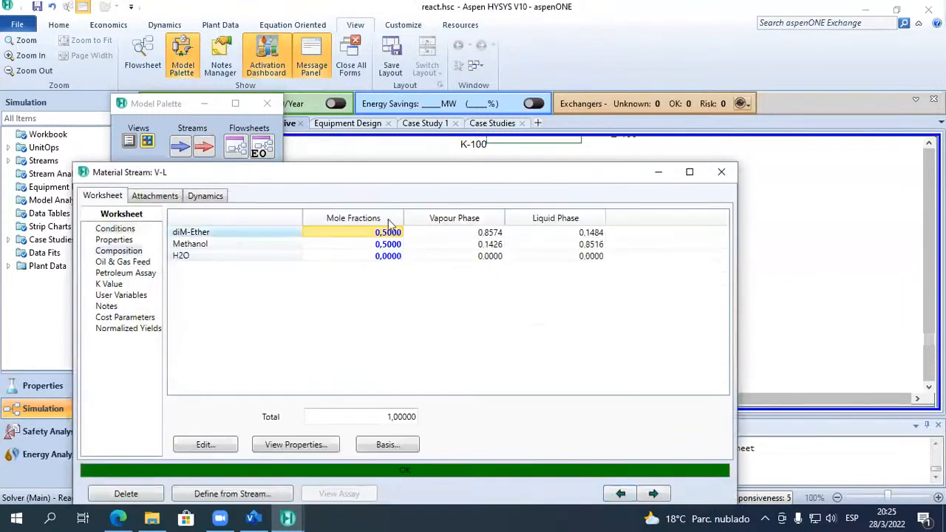
click(126, 229)
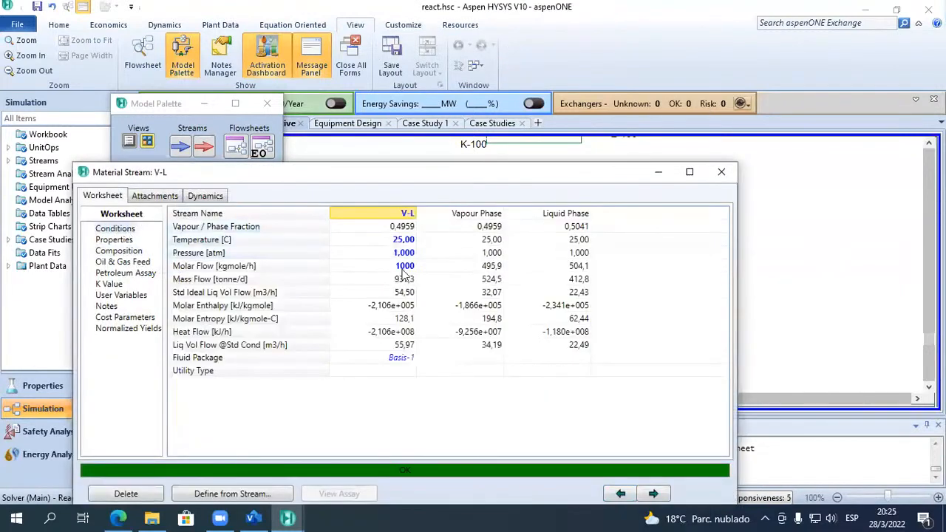
click(719, 170)
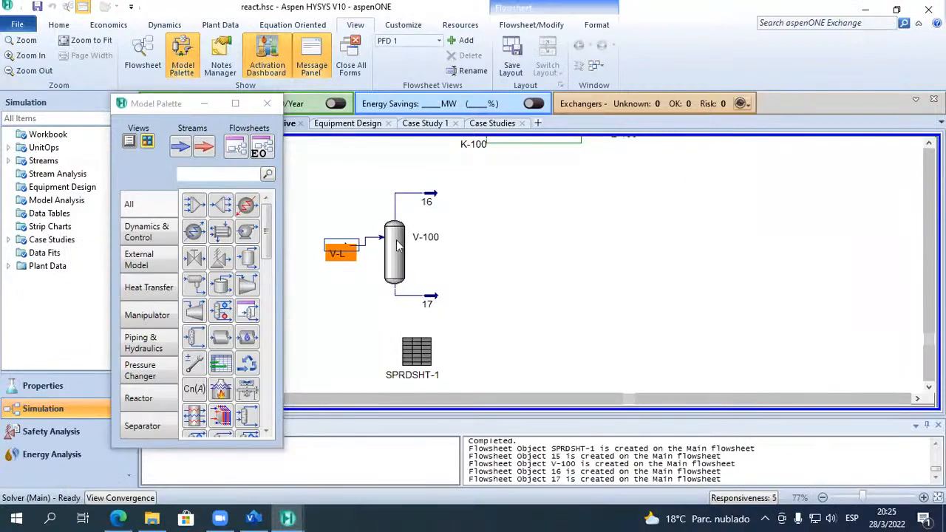
Recheck the volume, diameter and height fields of separator V-100 and close its window.
mouse_move(402, 252)
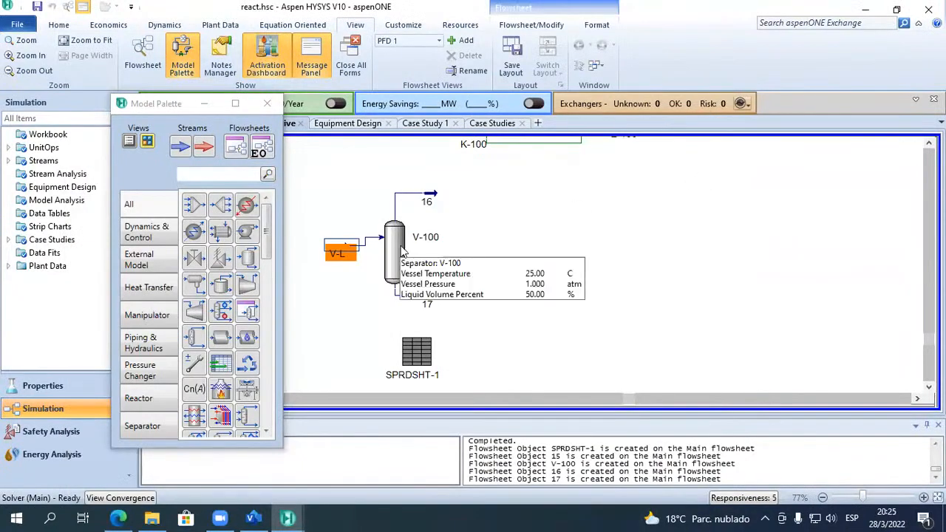
double_click(402, 252)
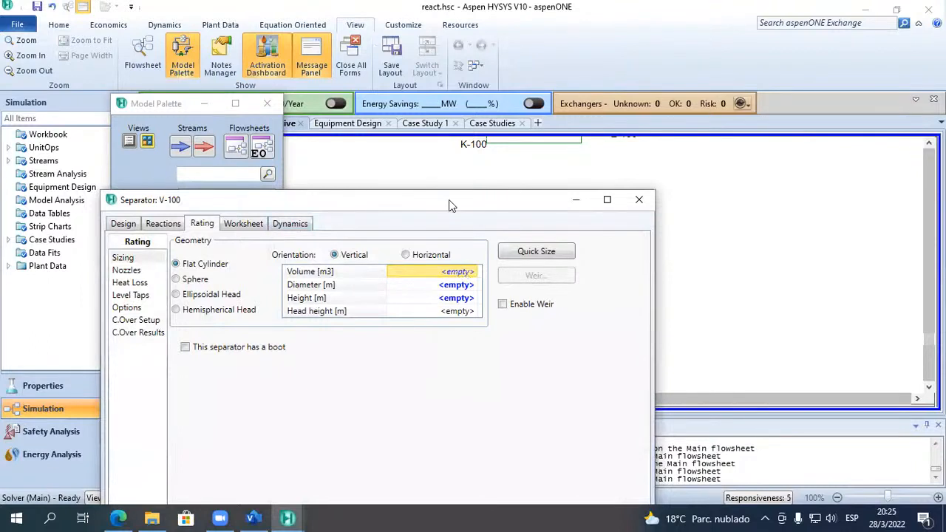
click(638, 199)
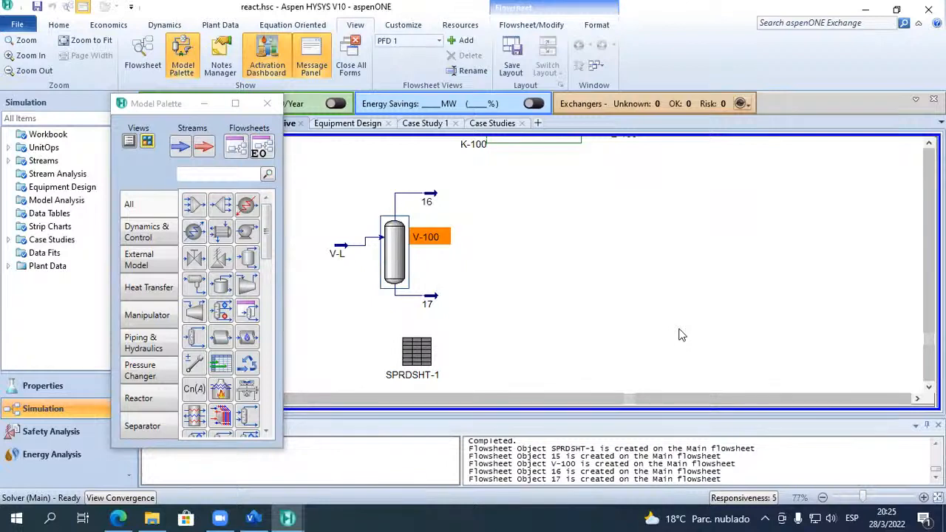
Reposition the spreadsheet SPRDSHT-1 on the flowsheet, slightly below and to the right of separator V-100.
drag(423, 355, 563, 334)
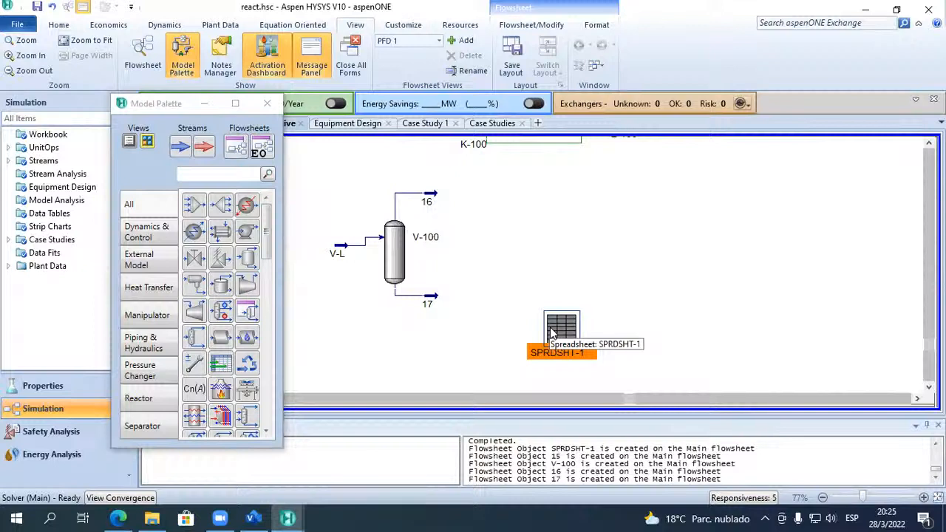
drag(553, 335, 450, 359)
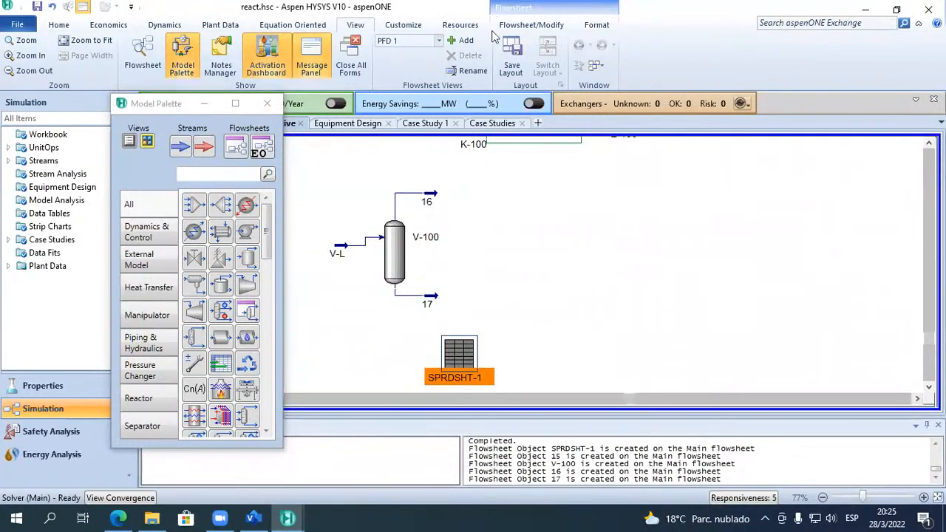
click(754, 245)
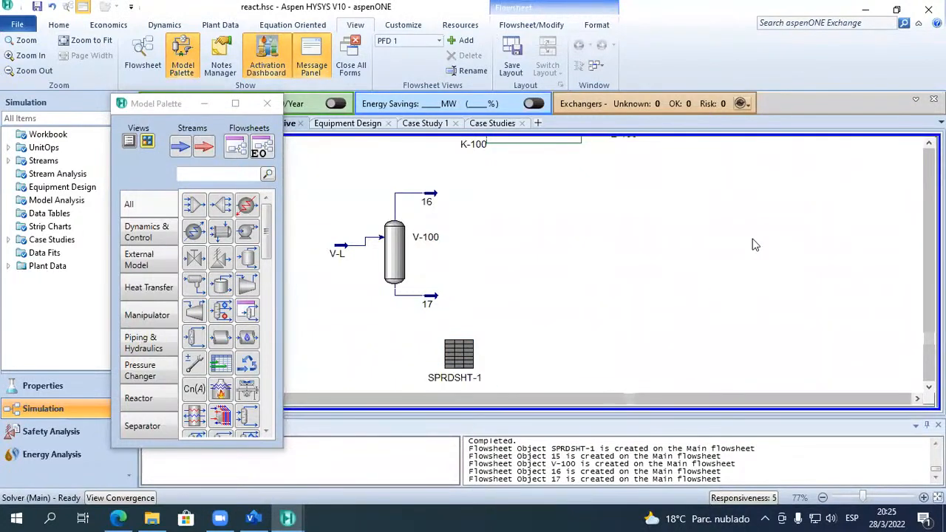
Add a flowsheet text note reading "Obtener el volumen del separtador flash segun el tiempo de residencia del liquido con un 25 % de volumen extra".
click(591, 30)
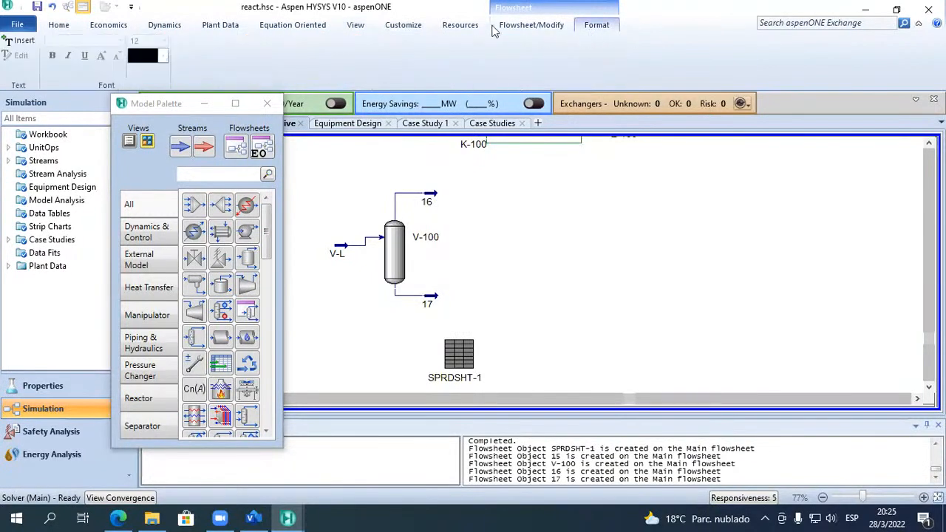
click(37, 40)
click(545, 204)
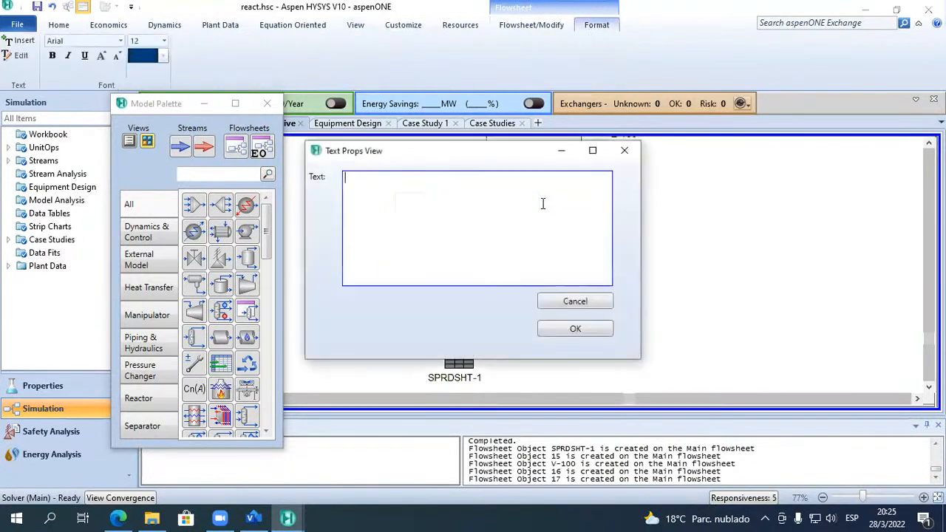
text(O)
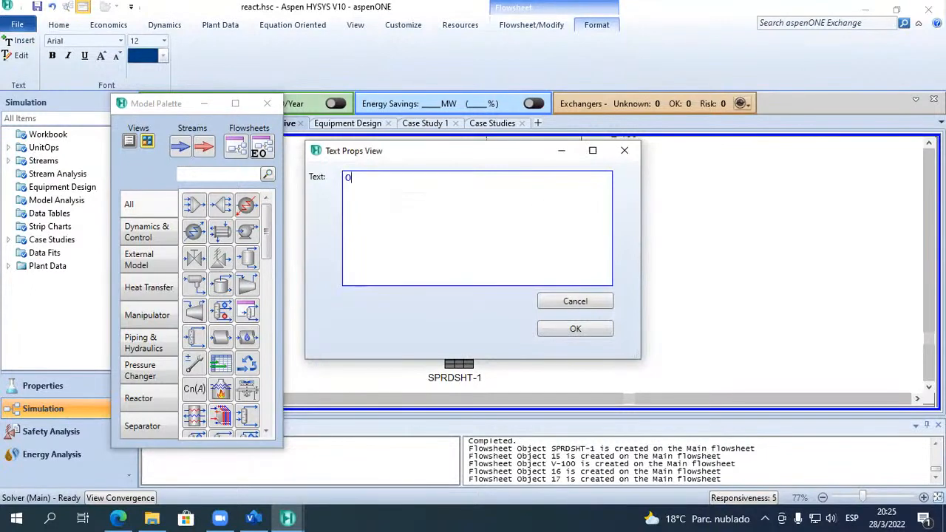
text(btener el volumen del recipei)
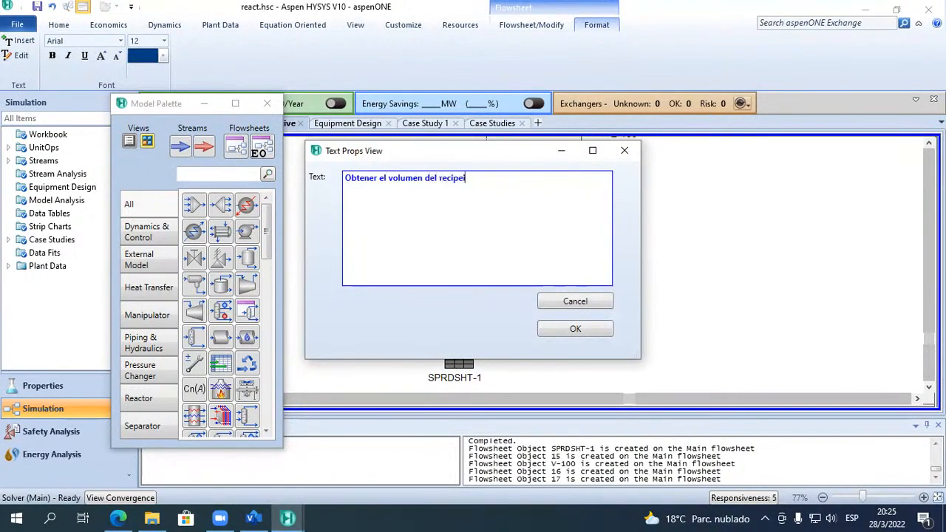
key(BackSpace)
key(BackSpace)
key(BackSpace)
key(BackSpace)
key(BackSpace)
key(BackSpace)
text(separtador flash segun el tiempo d)
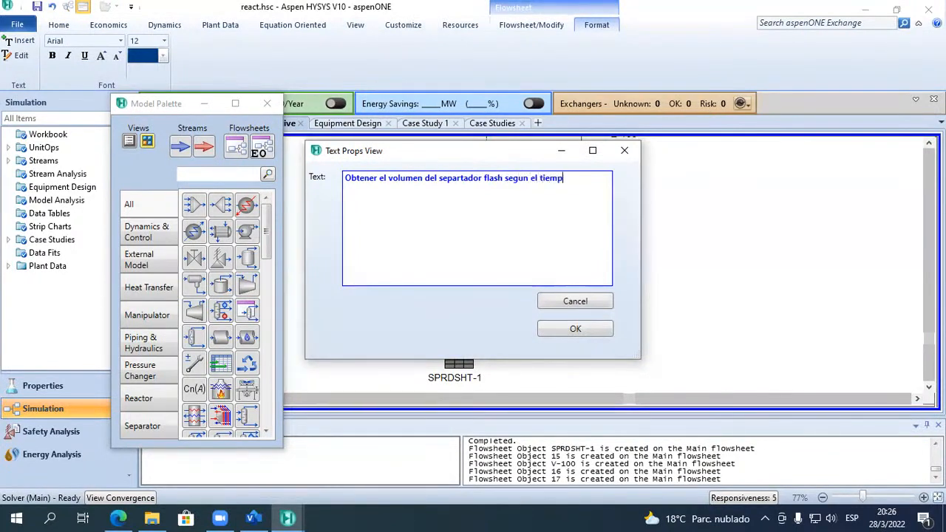
text(e reside)
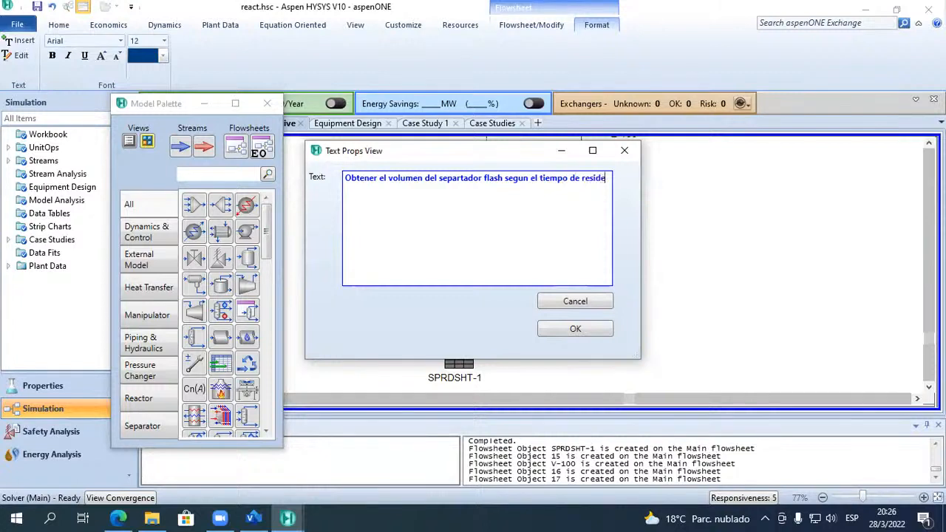
text(ncia del liquido con un 25)
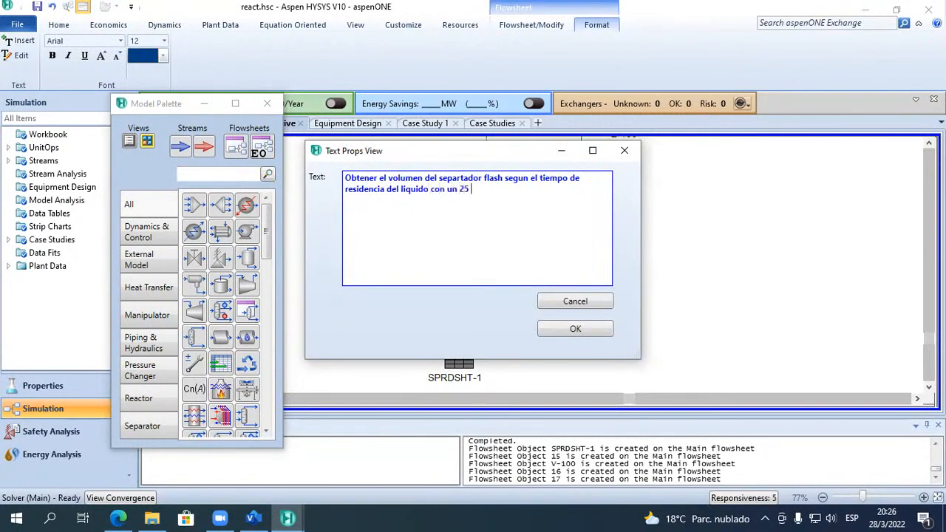
text( % de volumen extra)
click(554, 333)
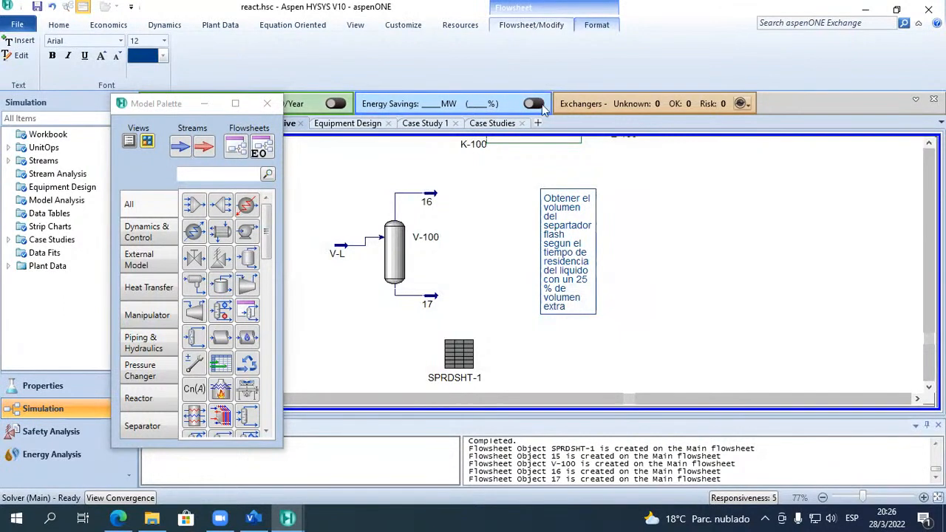
Widen the text note until it fits on two lines and place it above and to the right of separator V-100.
click(536, 25)
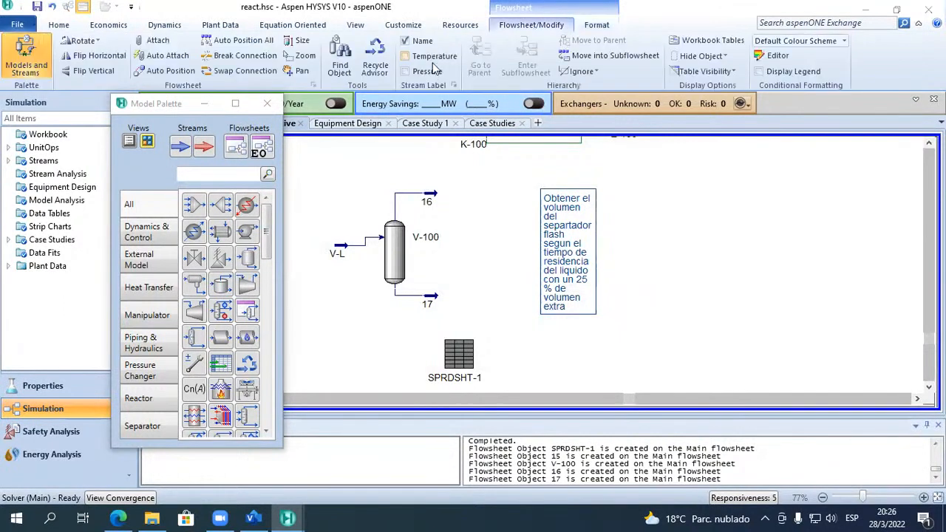
click(300, 41)
click(584, 236)
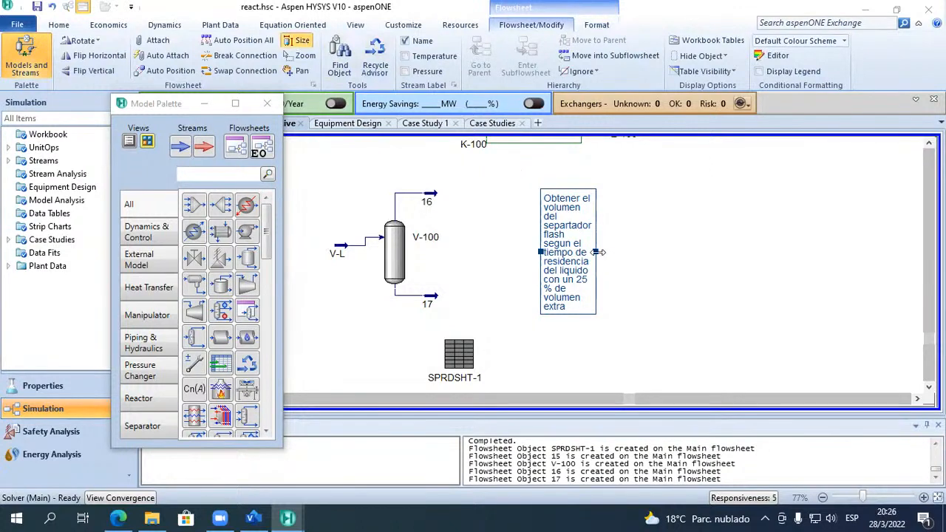
drag(788, 267, 821, 262)
drag(682, 208, 631, 182)
Check separator V-100's volume field and stream V-L's molar flow and liquid-phase mass flow, closing both windows.
double_click(382, 219)
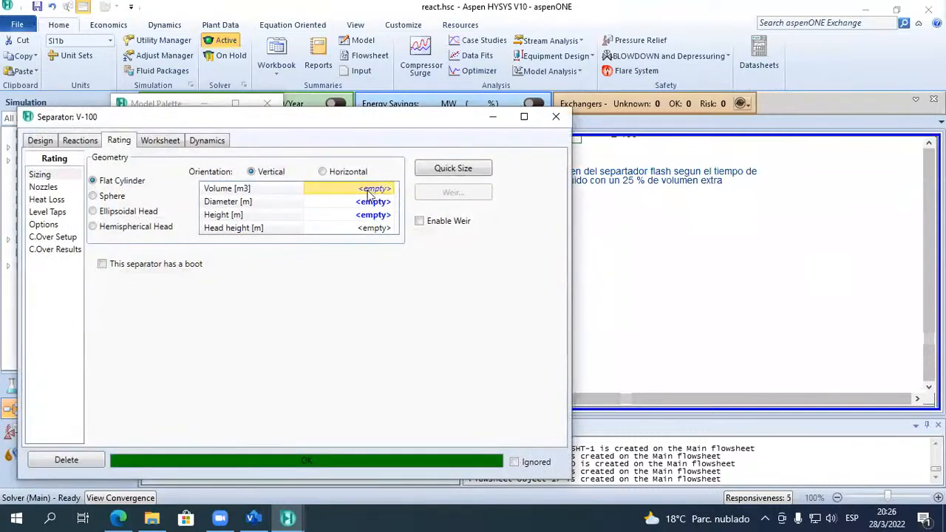
click(556, 116)
click(342, 258)
double_click(343, 255)
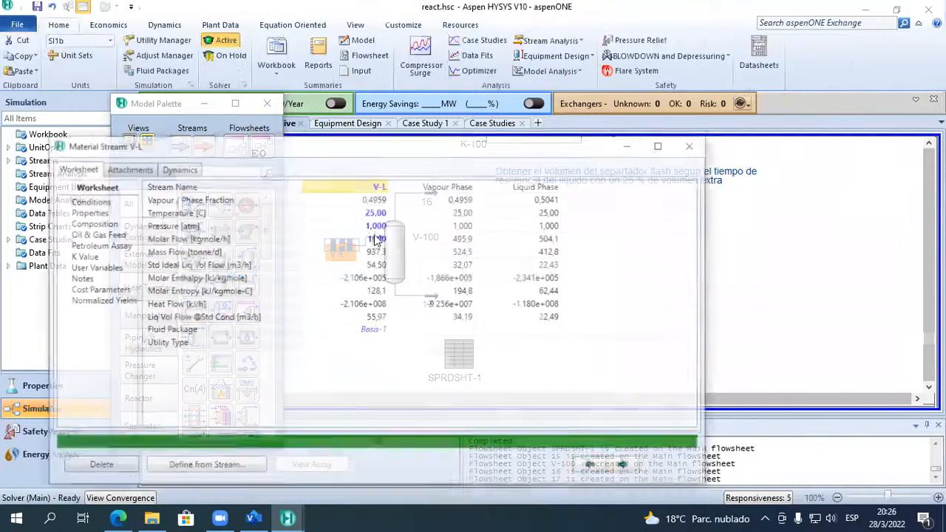
click(378, 239)
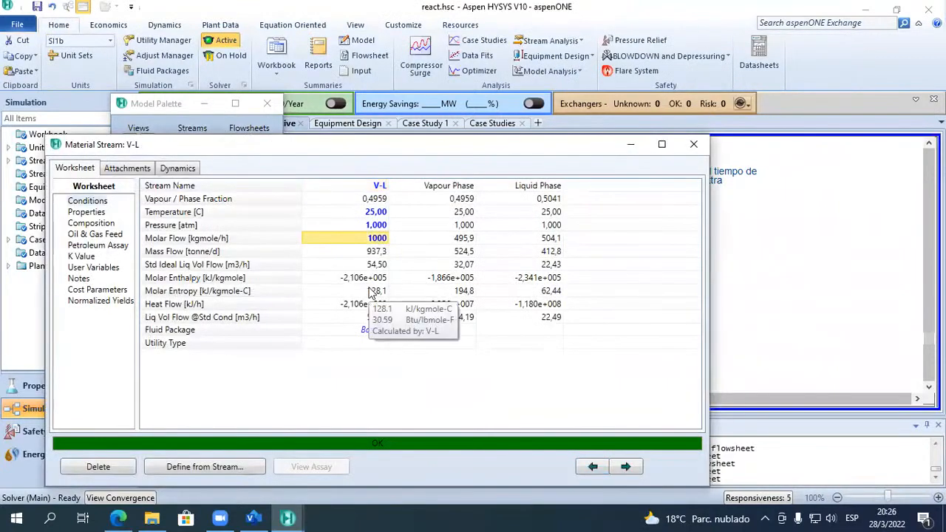
click(553, 251)
click(691, 144)
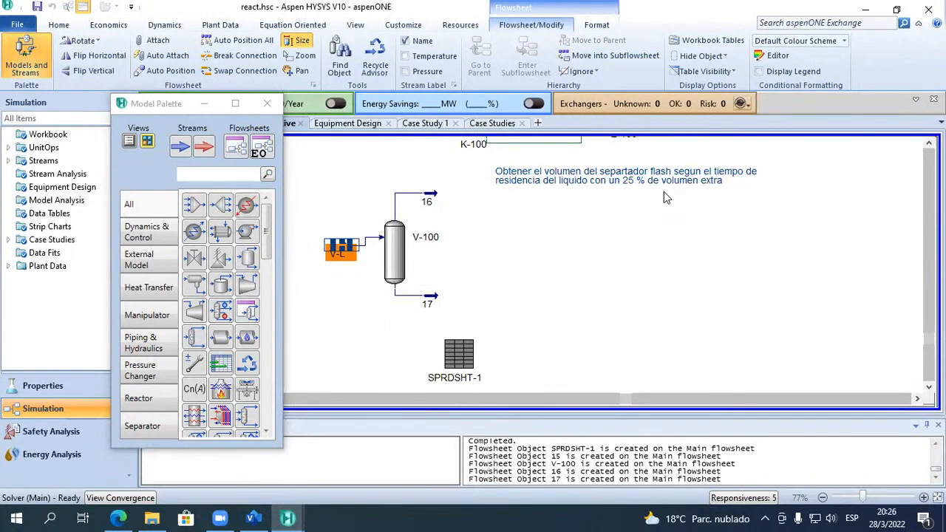
Move the spreadsheet SPRDSHT-1 on the flowsheet to just beneath separator V-100.
mouse_move(391, 250)
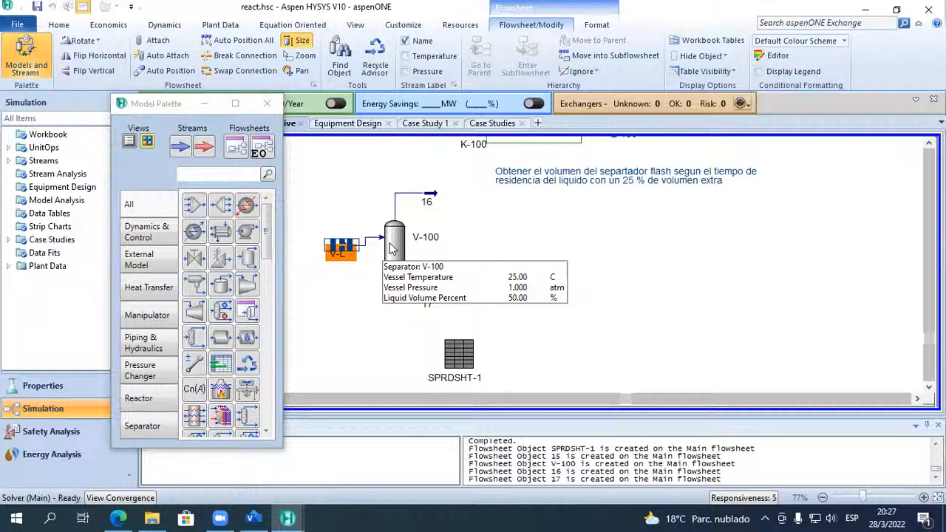
drag(453, 348, 401, 337)
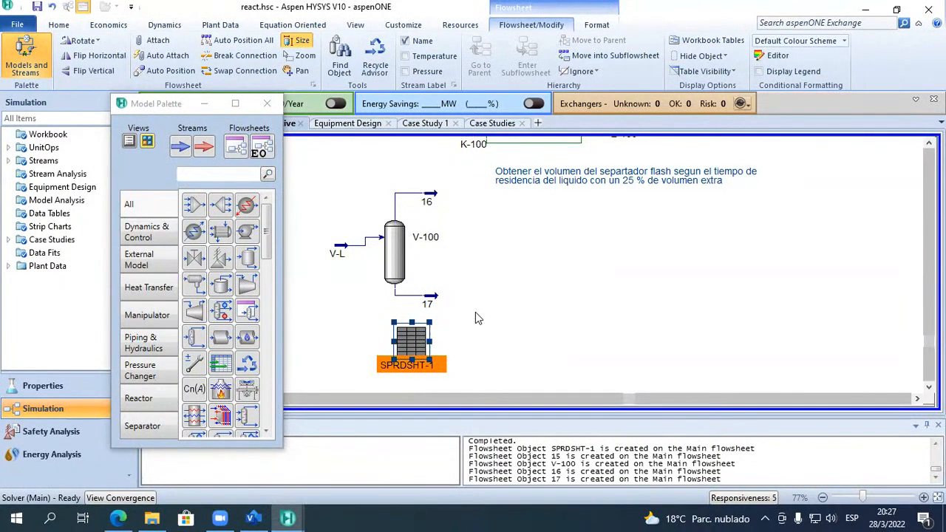
click(477, 311)
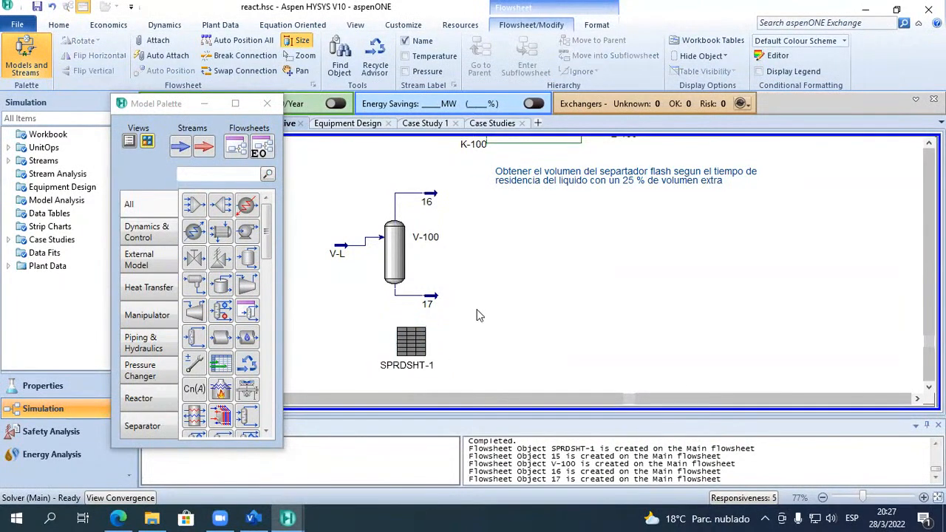
drag(322, 173, 503, 338)
click(529, 334)
drag(413, 345, 327, 348)
right_click(327, 348)
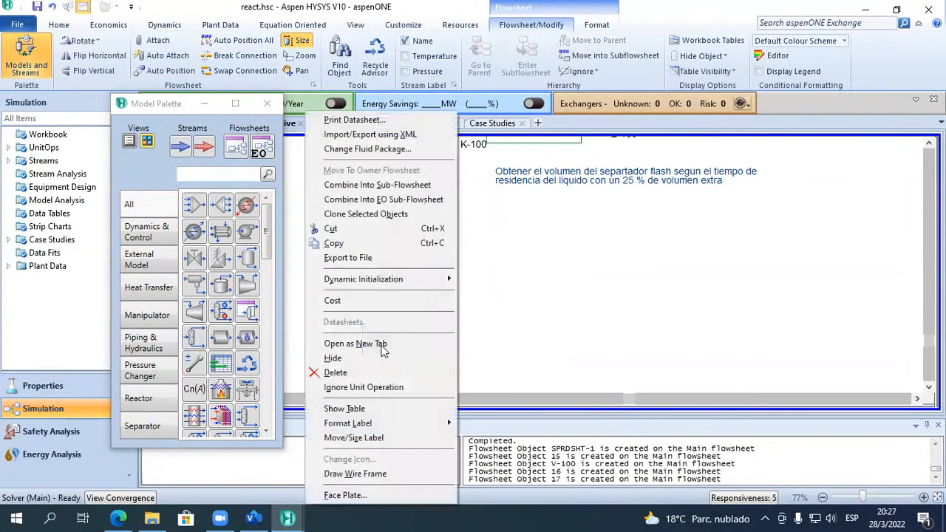
click(547, 438)
right_click(383, 345)
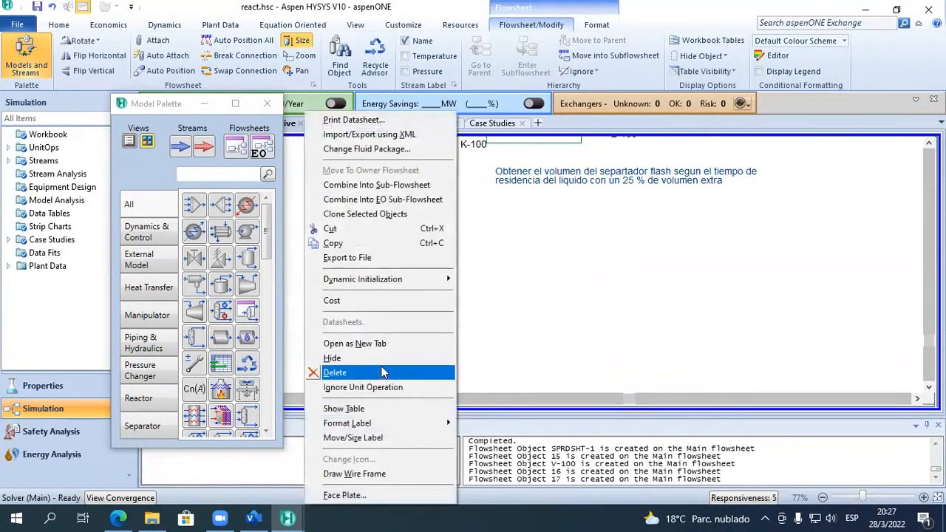
click(585, 338)
Open spreadsheet SPRDSHT-1 and look through its connections, parameters, formulas, cell grid, calculation order and notes.
double_click(385, 355)
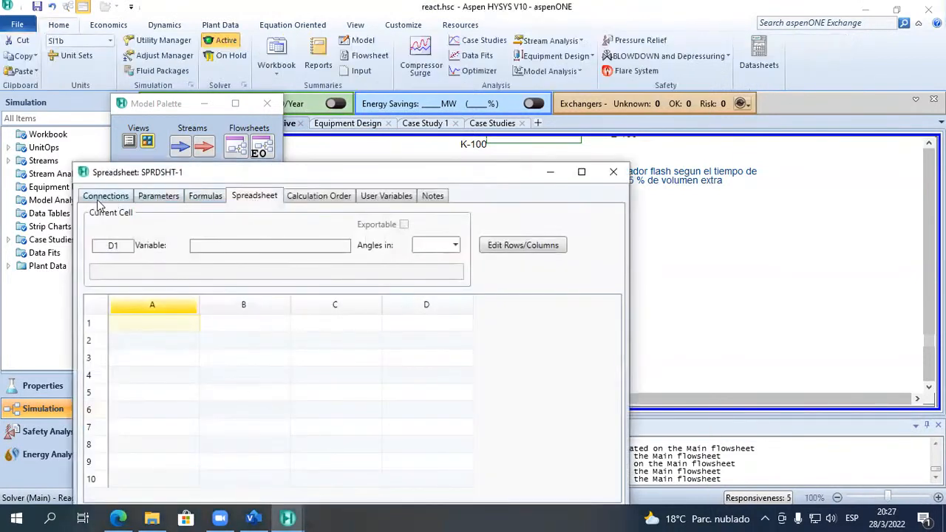
click(103, 198)
click(144, 198)
click(205, 197)
click(252, 197)
click(319, 197)
click(443, 198)
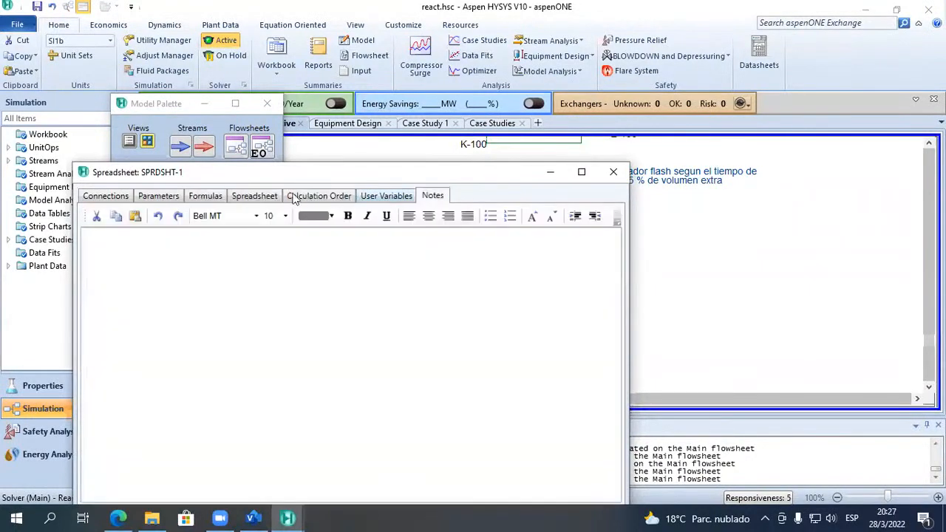
Return to the cell grid of spreadsheet SPRDSHT-1 and move its window so the whole grid is in view.
click(251, 197)
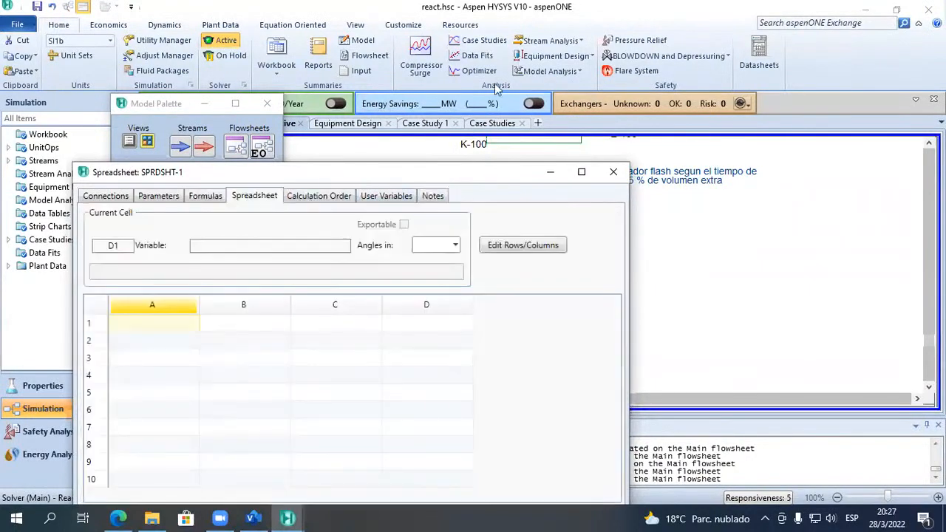
drag(362, 176, 531, 56)
Enter the label VOL DEL SEPARADOR in cell A2.
click(321, 224)
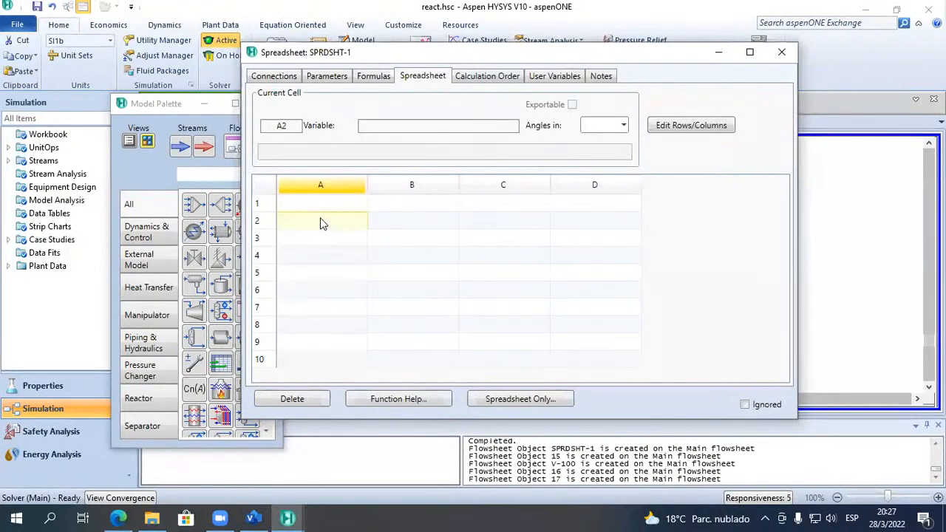
text(vOLUMEN DELK AS)
key(BackSpace)
key(BackSpace)
key(BackSpace)
key(BackSpace)
key(BackSpace)
key(BackSpace)
key(BackSpace)
key(BackSpace)
key(BackSpace)
key(BackSpace)
key(BackSpace)
key(BackSpace)
key(BackSpace)
key(BackSpace)
key(BackSpace)
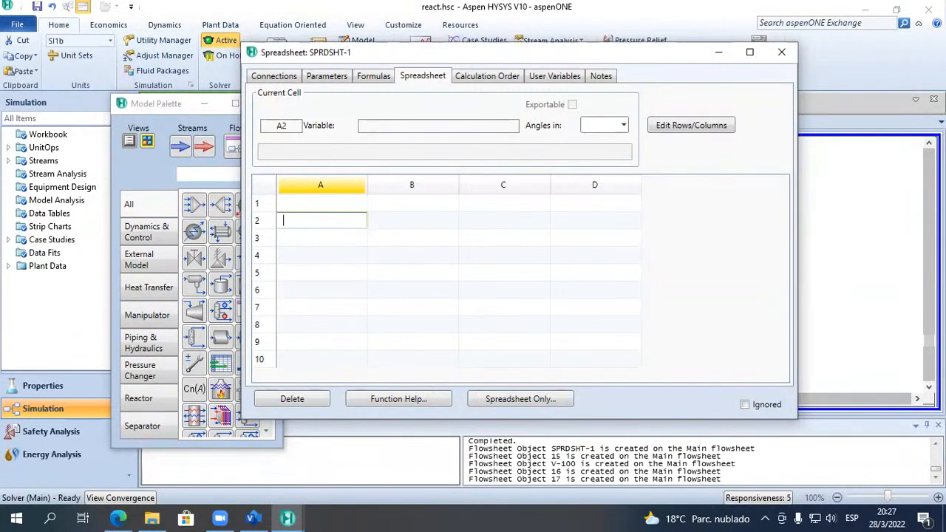
text(VOL DEL SEPARADOR)
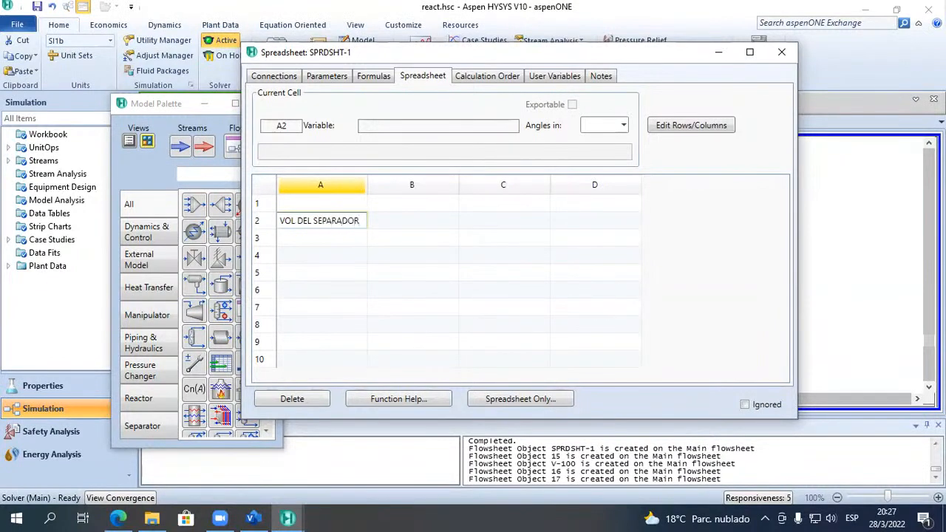
key(Return)
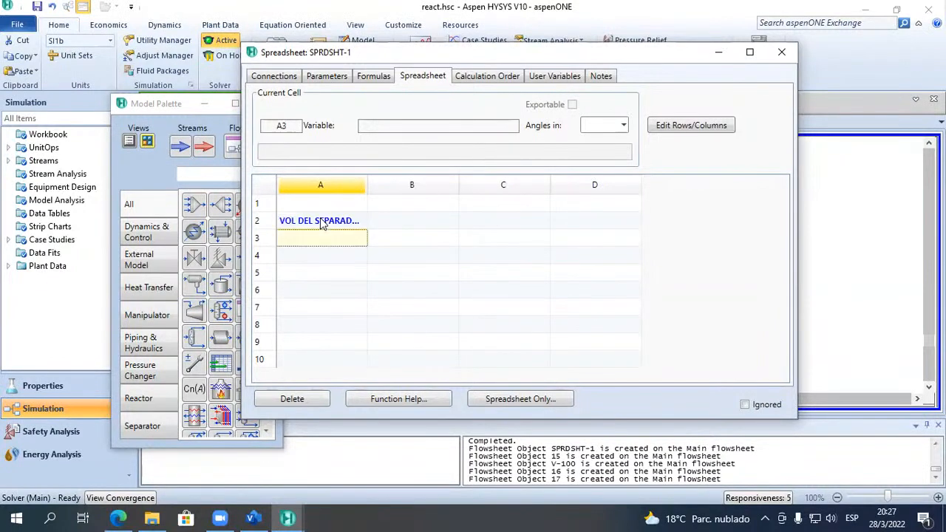
Label cell A3 TIEMPO DE RES DE LIQ and move the spreadsheet window aside to uncover separator V-100.
text(TIEMPO DE RES DE LIQ)
key(Return)
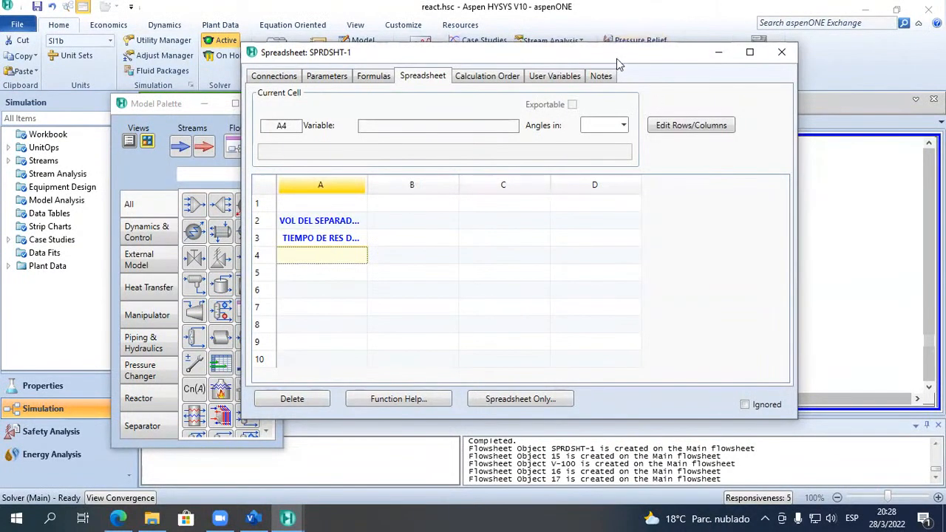
drag(617, 59, 837, 77)
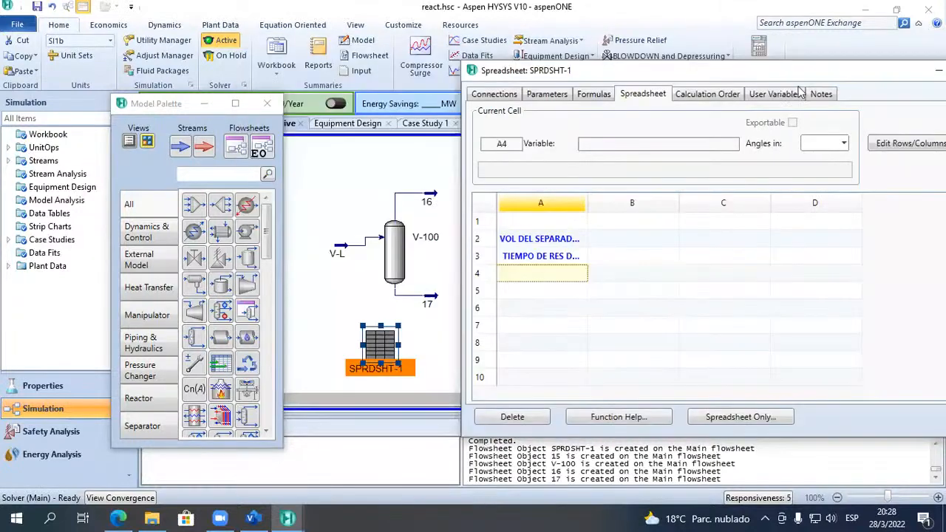
Enter the label fLUJO vOLUEMTRICO DEL LIQUIDO in cell A4.
text(fLUJO )
text(vOLUEMT)
text(RICO DEL LIQ)
text(UIDO)
key(Return)
Delete the label from cell A2.
click(541, 276)
click(529, 247)
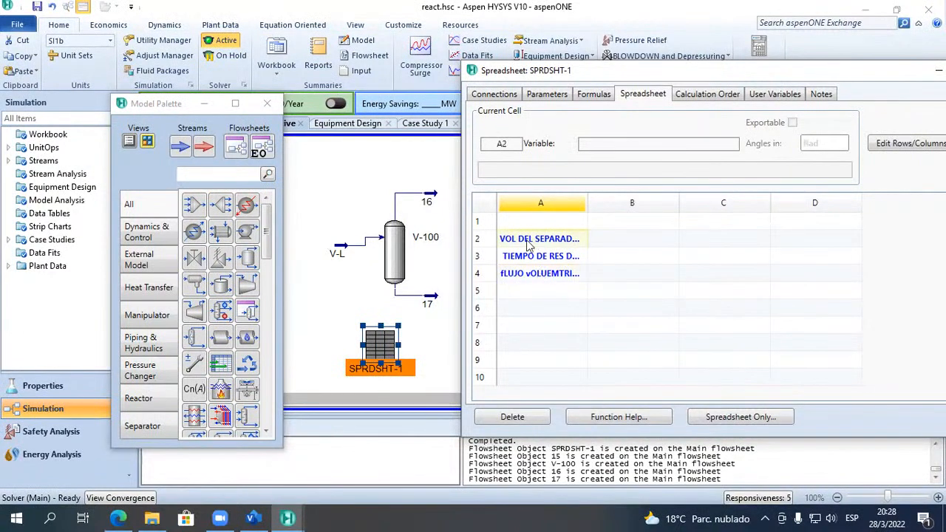
key(Delete)
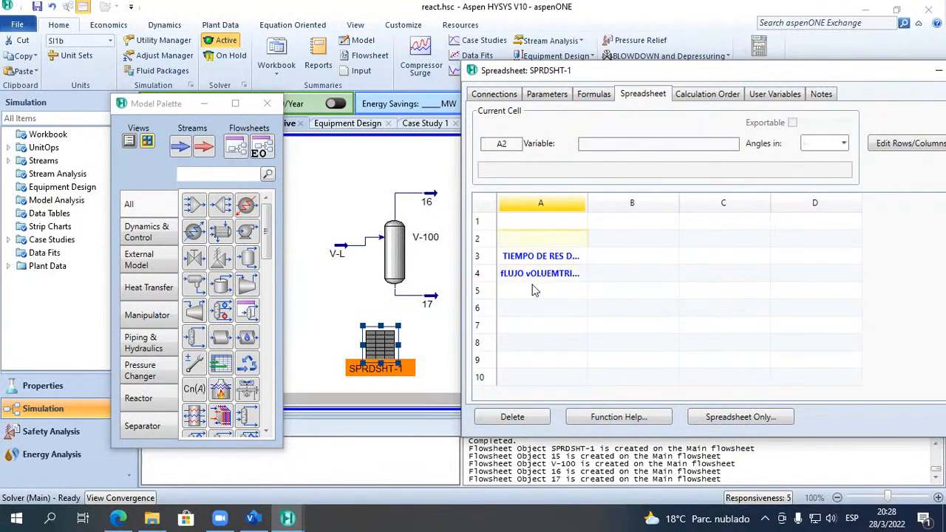
Replace the label in cell A4 with FLUJO VOL LIQ.
click(535, 278)
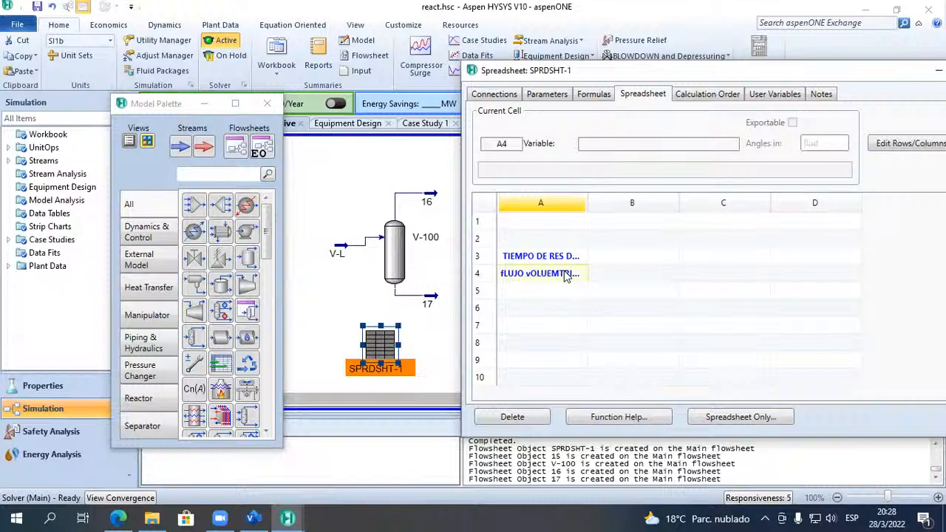
text(fL)
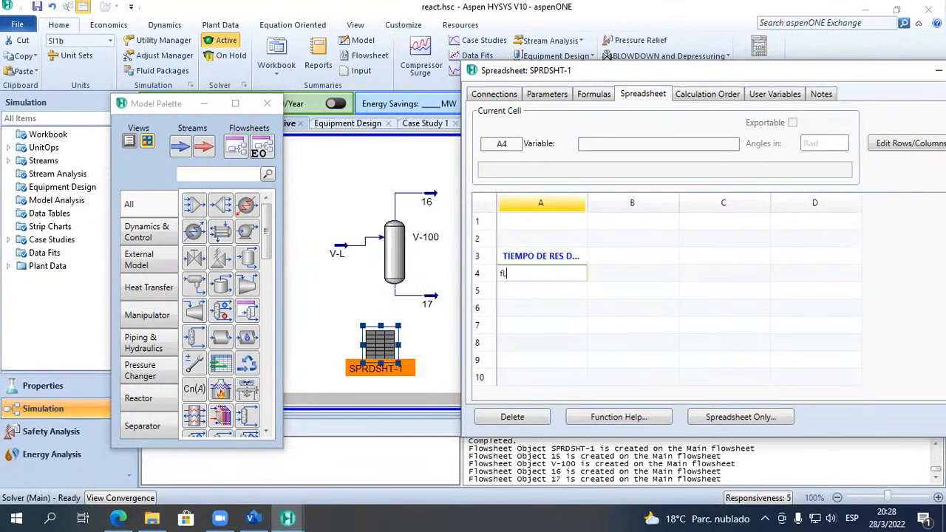
text(UJO vOL LIQ)
key(BackSpace)
key(BackSpace)
key(BackSpace)
key(BackSpace)
key(BackSpace)
key(BackSpace)
key(BackSpace)
key(BackSpace)
key(BackSpace)
key(BackSpace)
key(BackSpace)
key(BackSpace)
key(BackSpace)
text(FLUJO VOL LIQ)
key(Return)
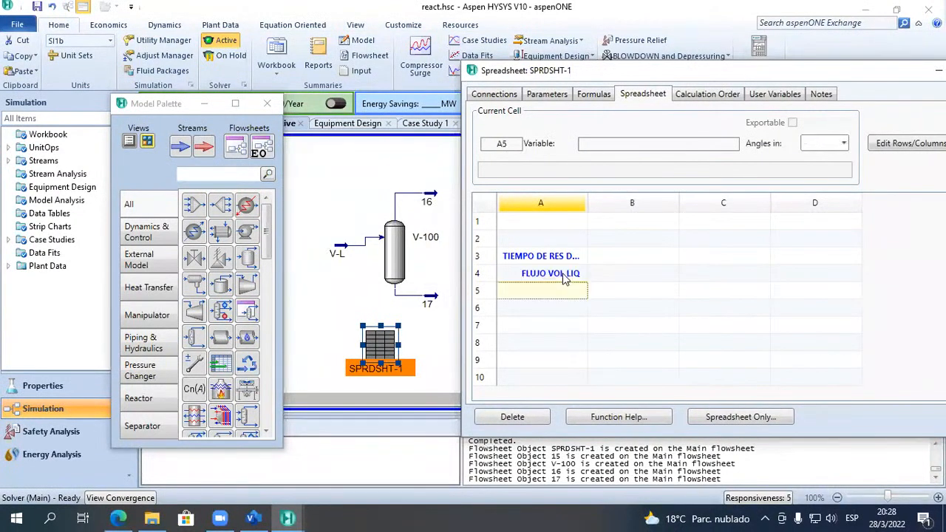
Label cell A5 VOLUMEN DEL SEPARADOR.
text(VOLUMEN)
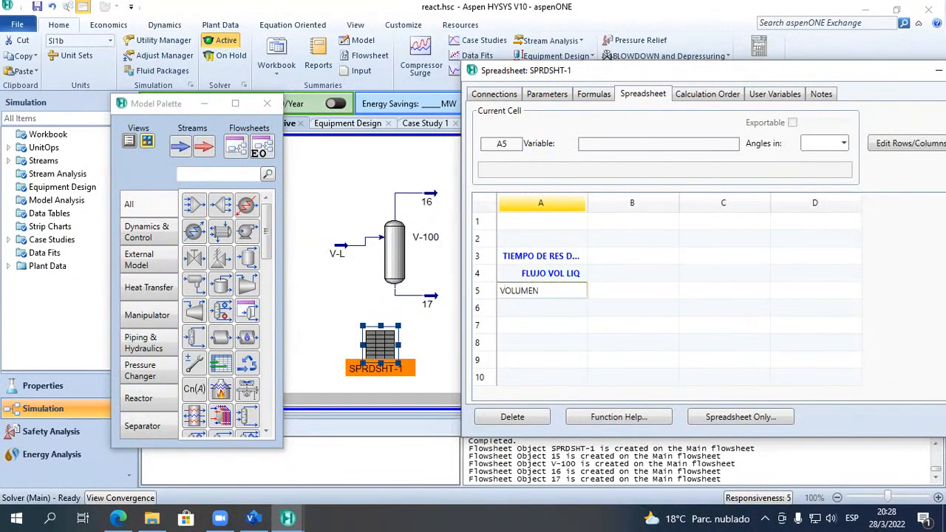
text( DEL SEPARADOR)
key(Return)
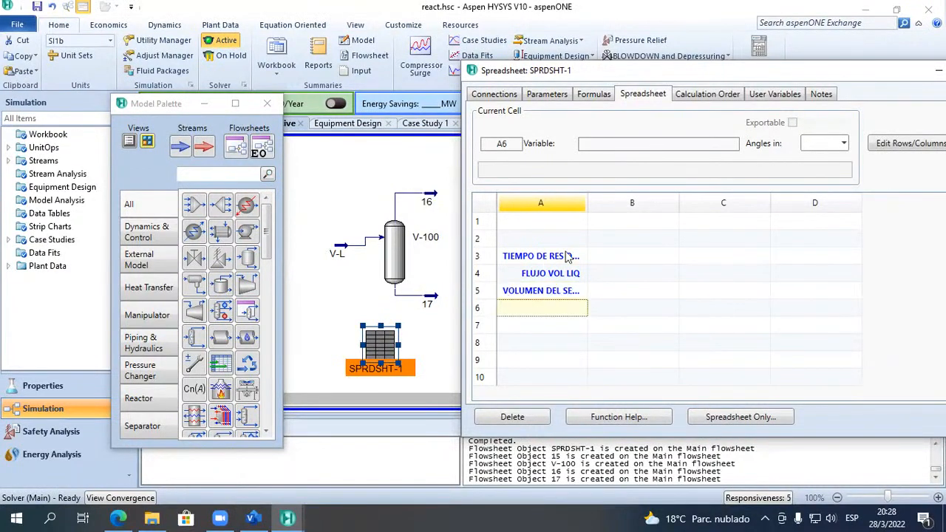
Enter 600 in cell B3 as the liquid residence time.
click(612, 257)
text(600)
key(Return)
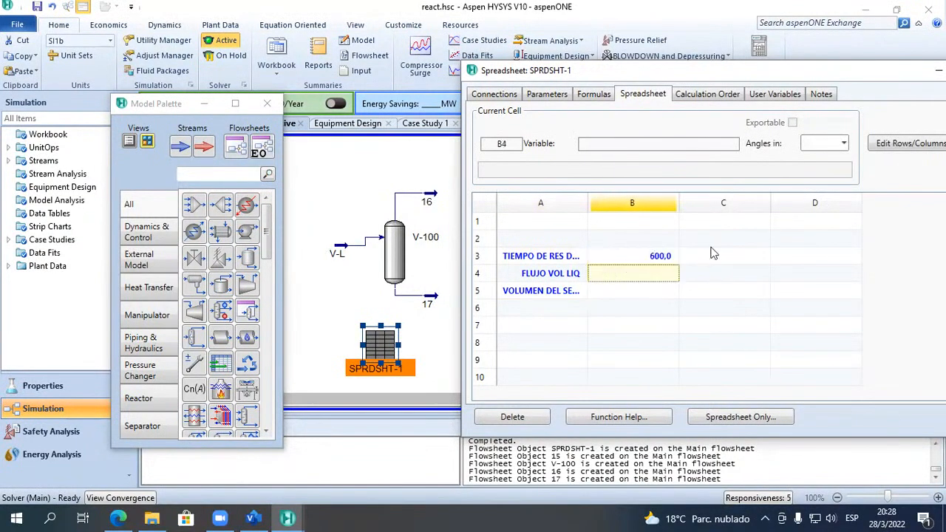
Look through the variable types offered for the residence time in cell B3, leaving the type unset.
click(666, 260)
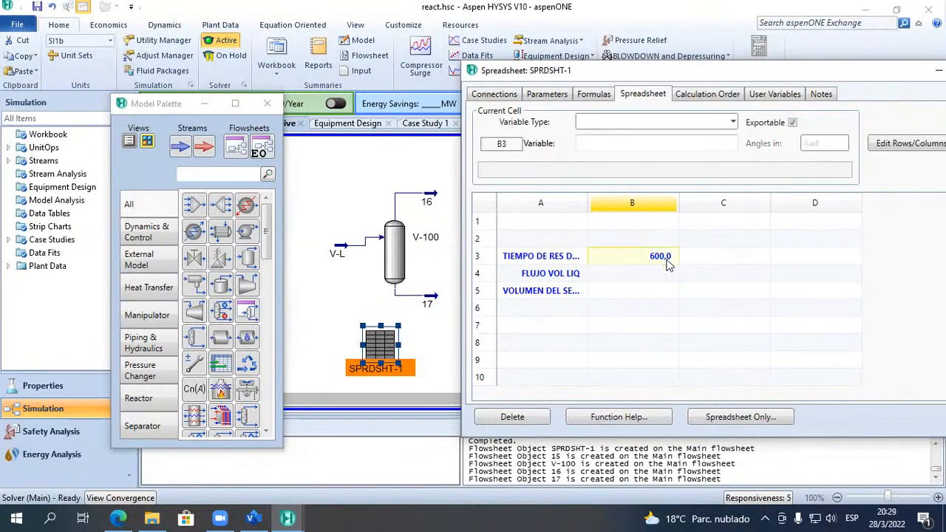
drag(826, 73, 661, 45)
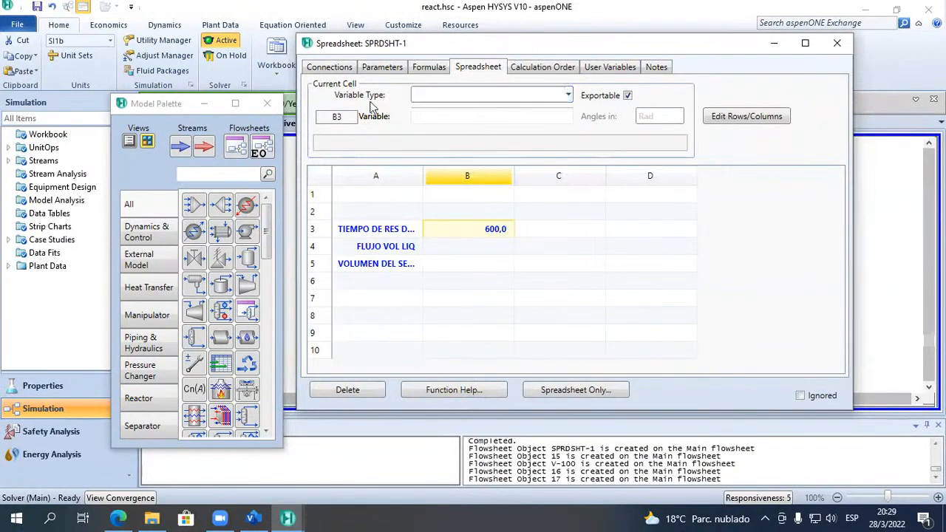
click(568, 95)
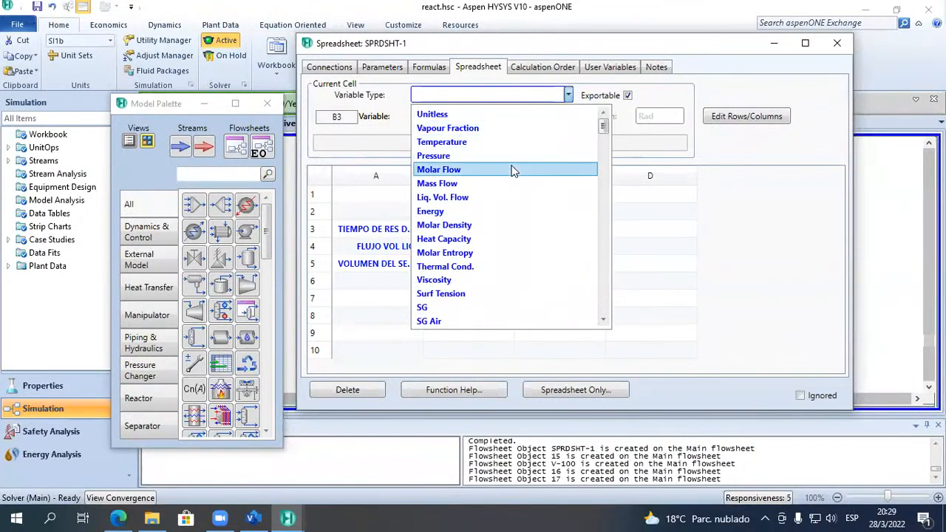
scroll(536, 247, down, 5)
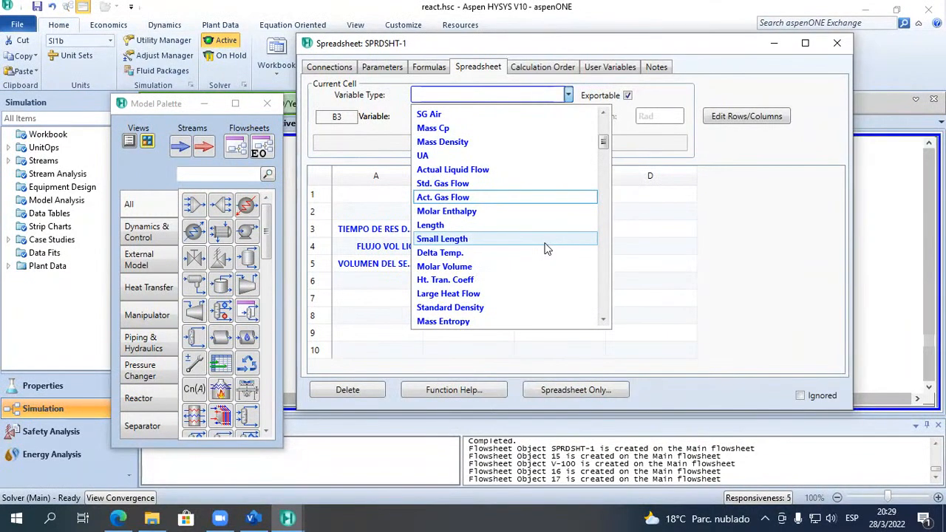
scroll(545, 249, up, 5)
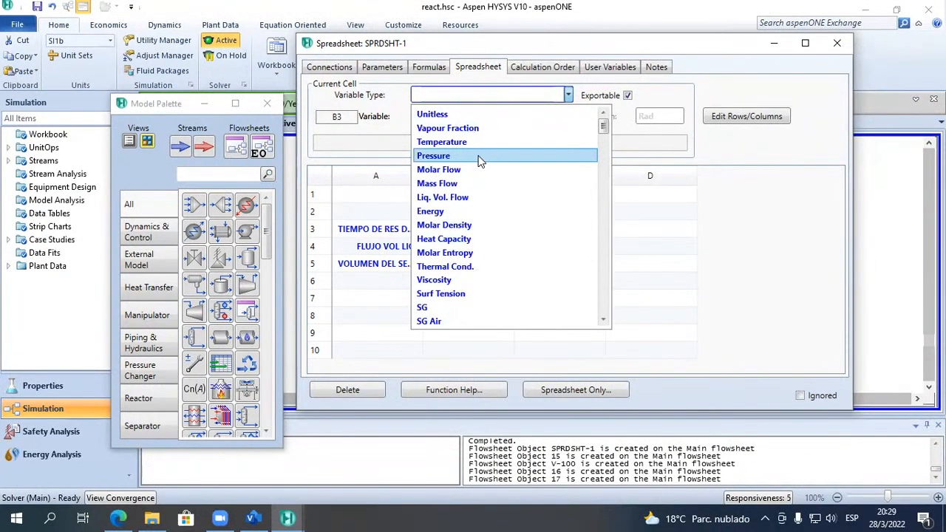
click(370, 251)
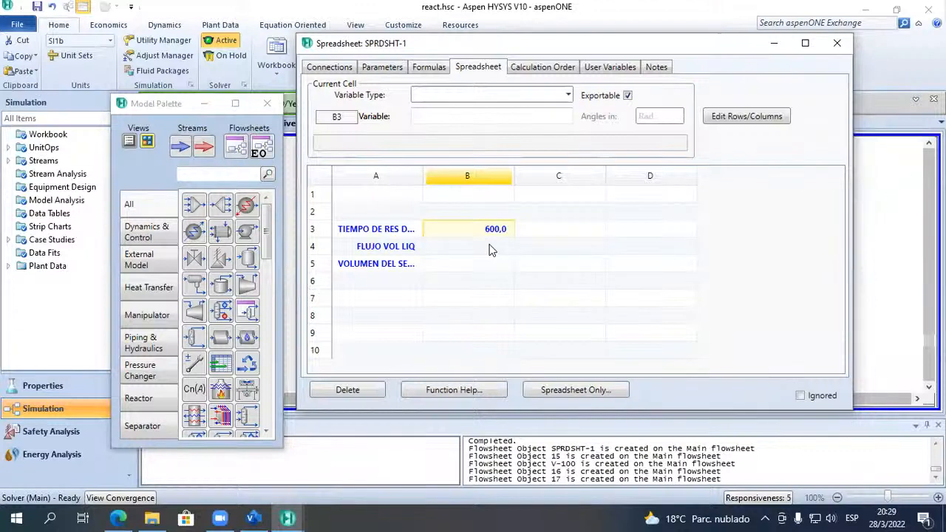
Widen column A to fit its labels and append (SEG) to the residence time label in cell A3.
drag(421, 175, 484, 176)
double_click(474, 227)
click(474, 227)
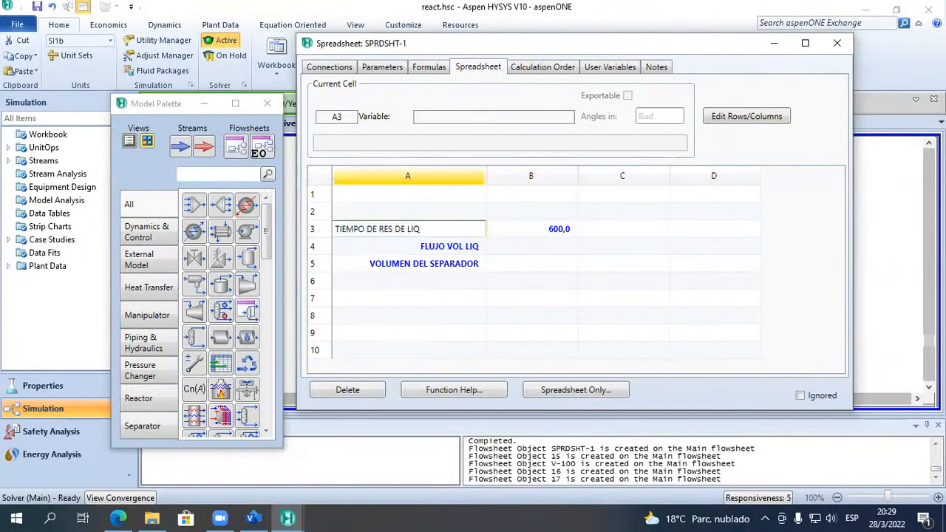
text((SEG))
key(Return)
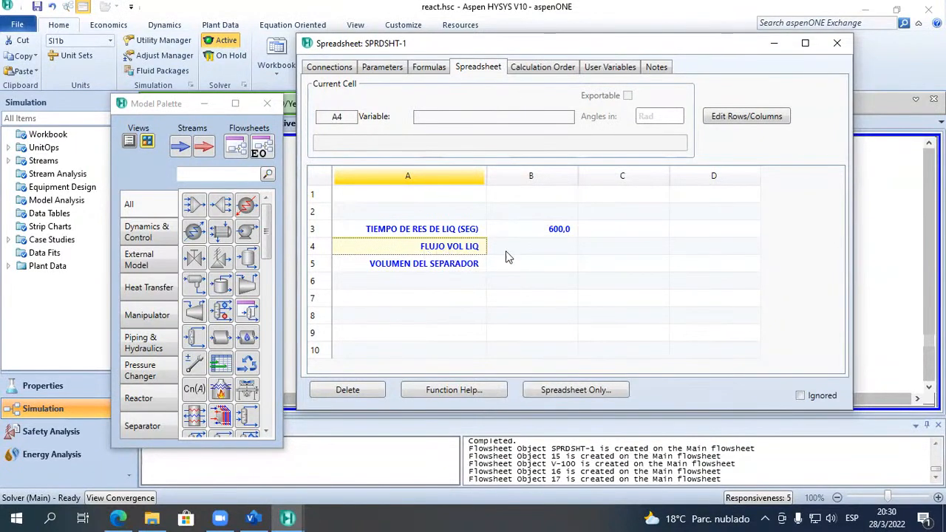
Change the label in cell A4 to FLUJO VOLUMETRICO LIQ.
double_click(465, 242)
click(381, 248)
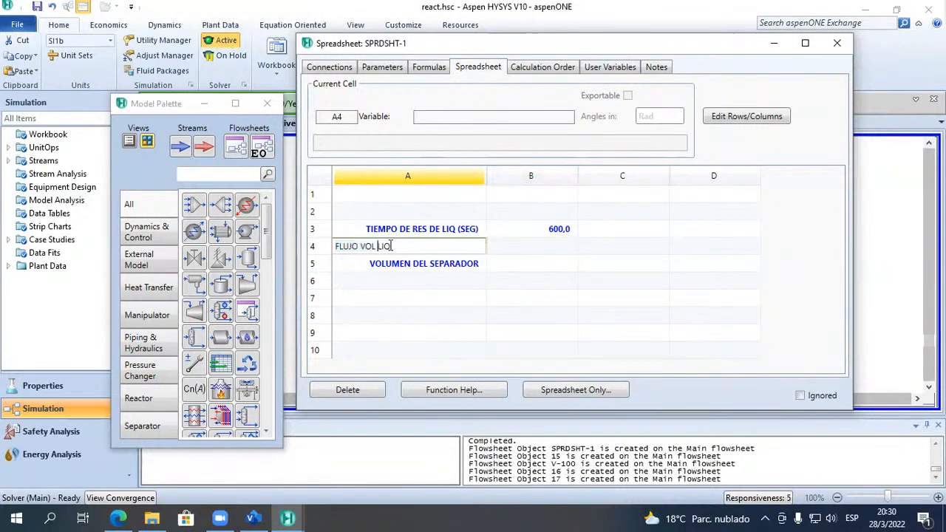
text(UMETRICO)
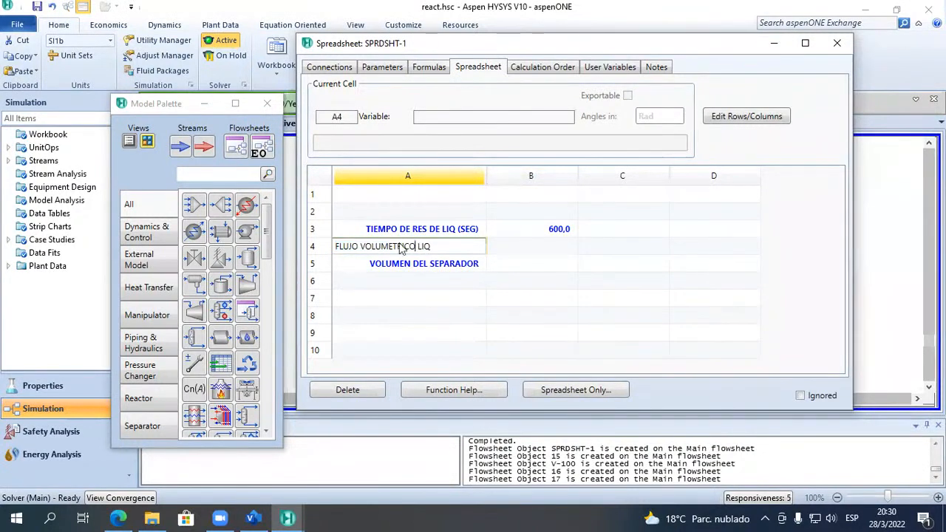
key(Return)
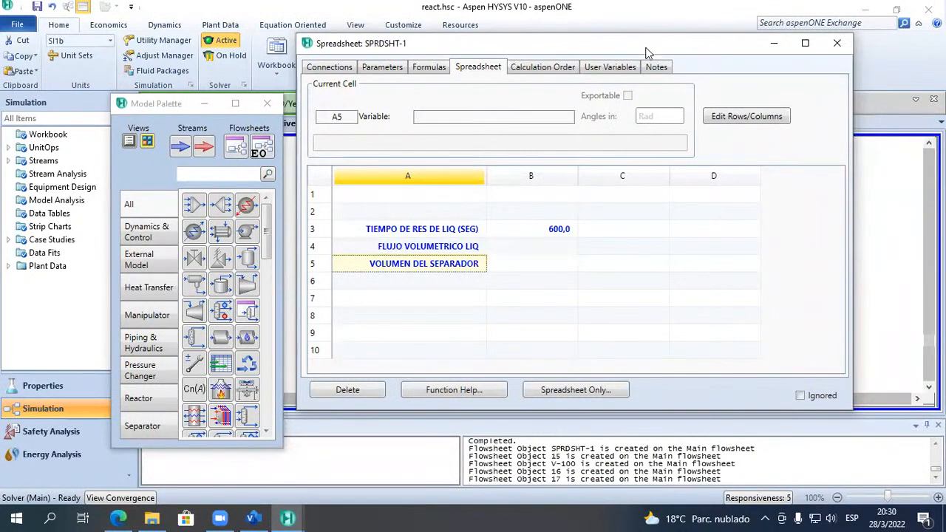
Move the spreadsheet window clear of the flowsheet and check separator V-100's outlet streams 17 and 16, closing their windows.
double_click(431, 305)
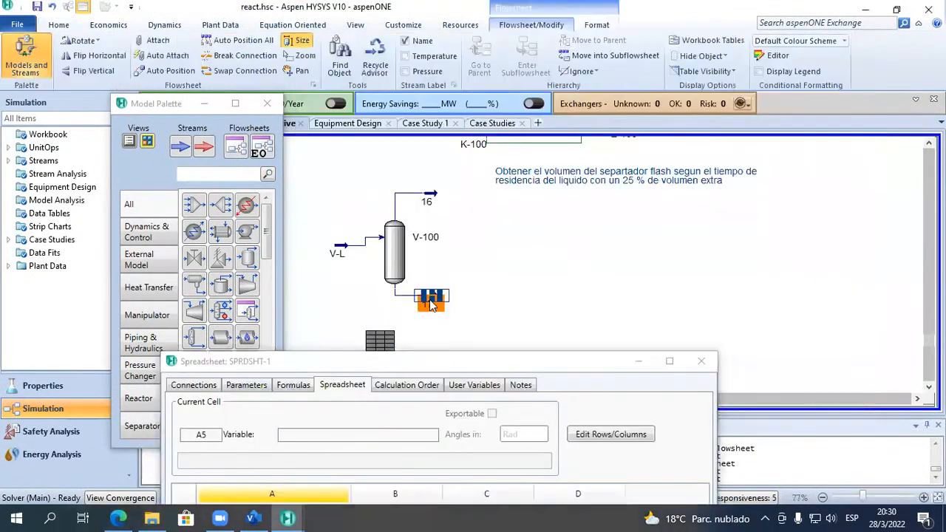
drag(608, 255, 609, 365)
click(749, 200)
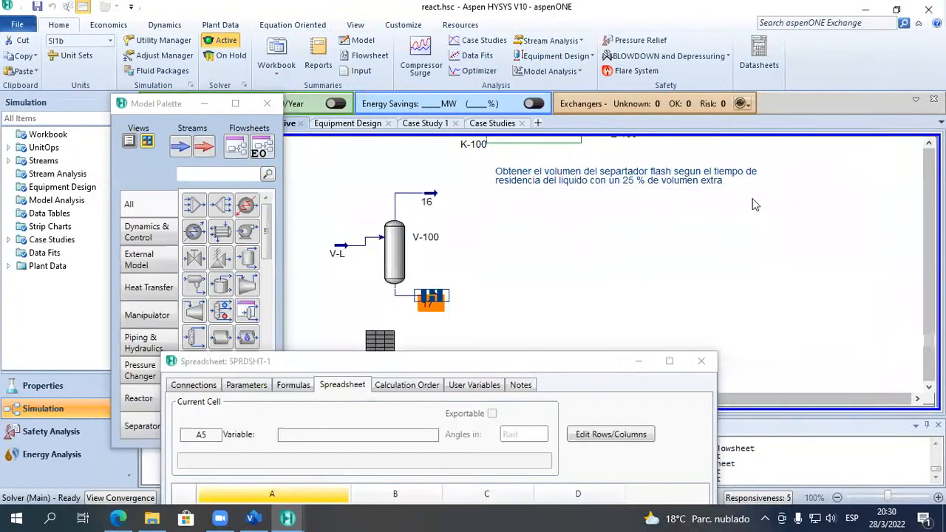
double_click(431, 200)
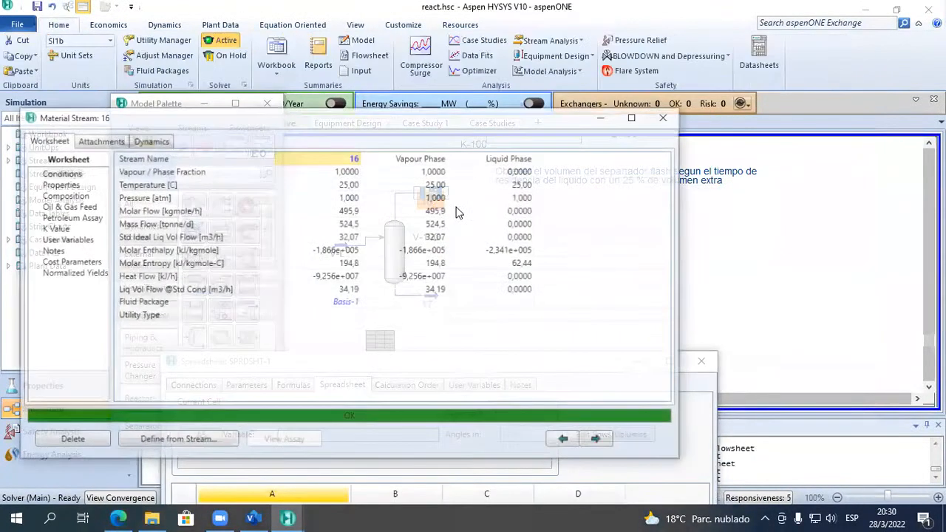
click(664, 118)
drag(525, 359, 519, 100)
click(402, 311)
click(329, 310)
click(390, 310)
right_click(392, 313)
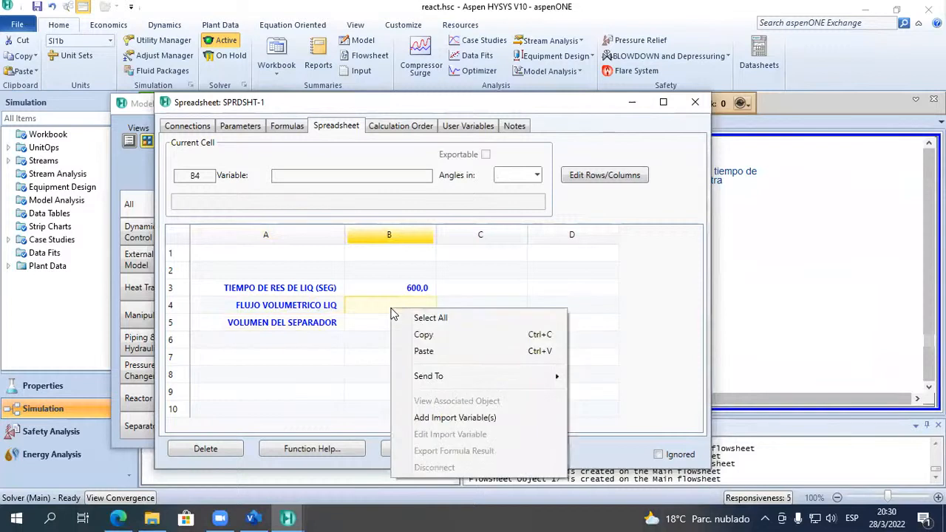
click(470, 418)
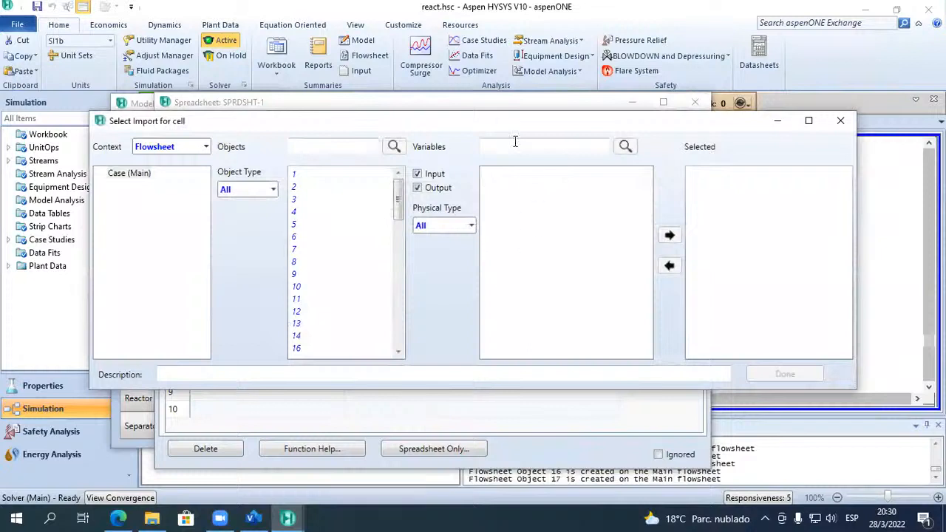
click(840, 119)
drag(583, 110, 534, 397)
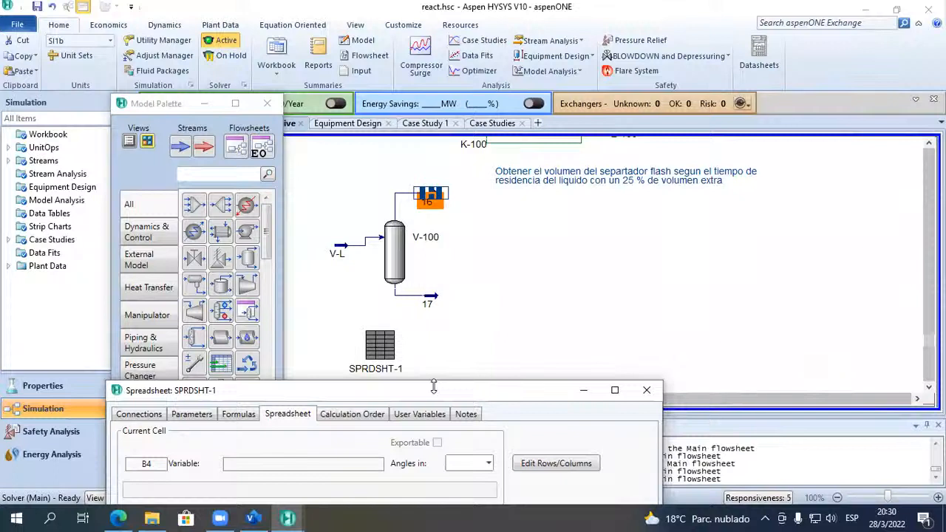
drag(432, 383, 554, 7)
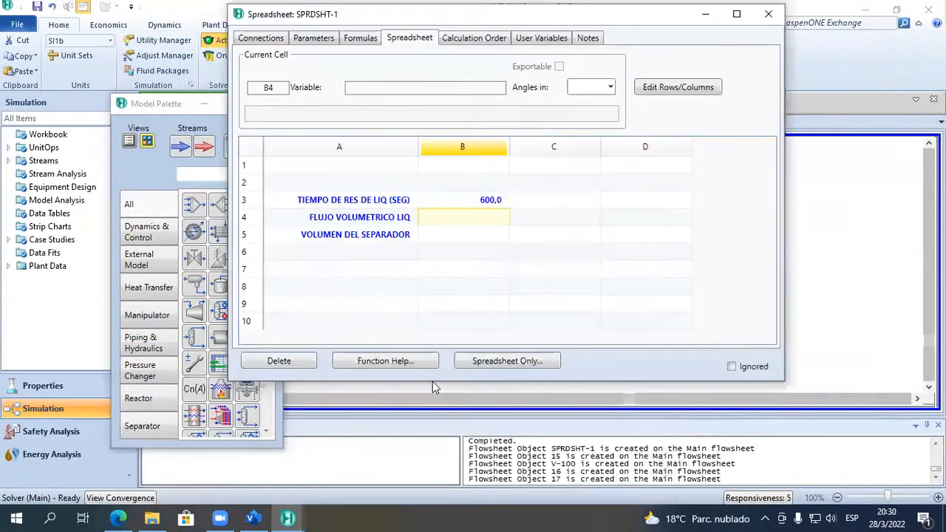
right_click(474, 226)
click(546, 330)
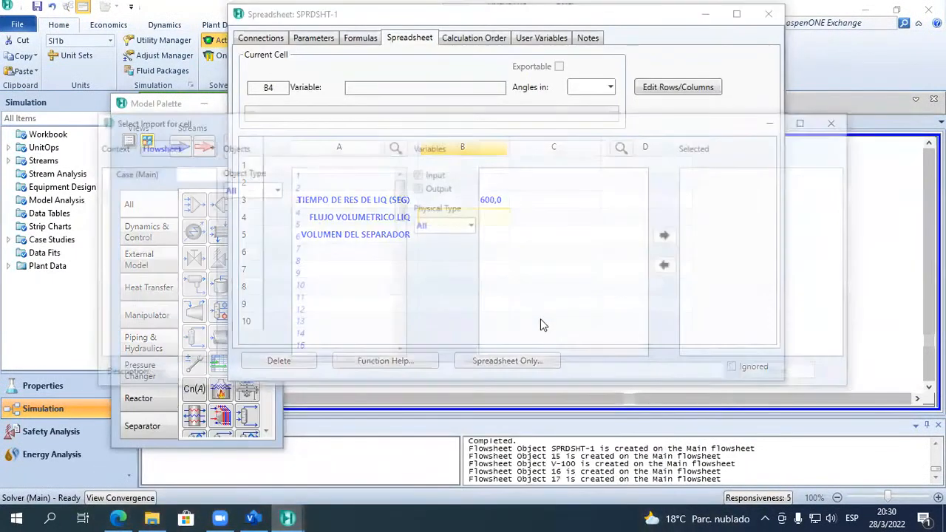
scroll(342, 292, down, 1)
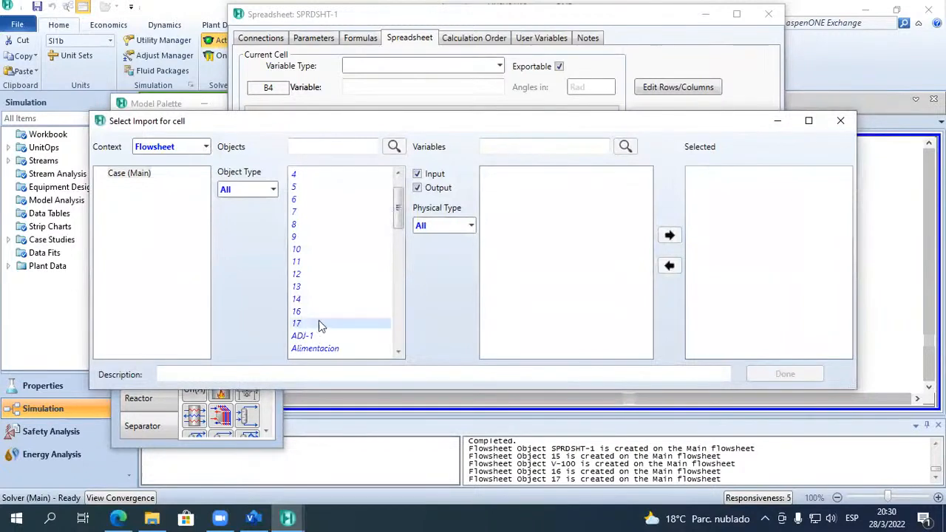
click(318, 324)
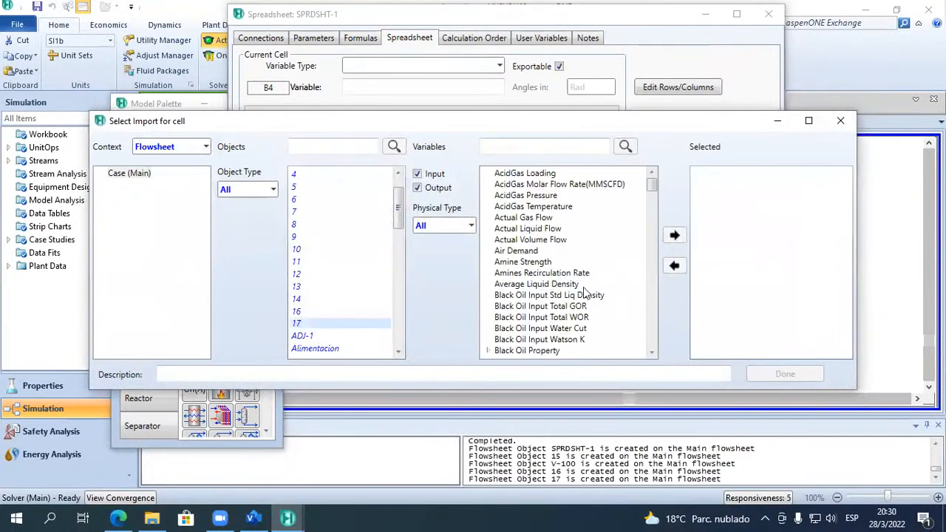
scroll(583, 293, down, 10)
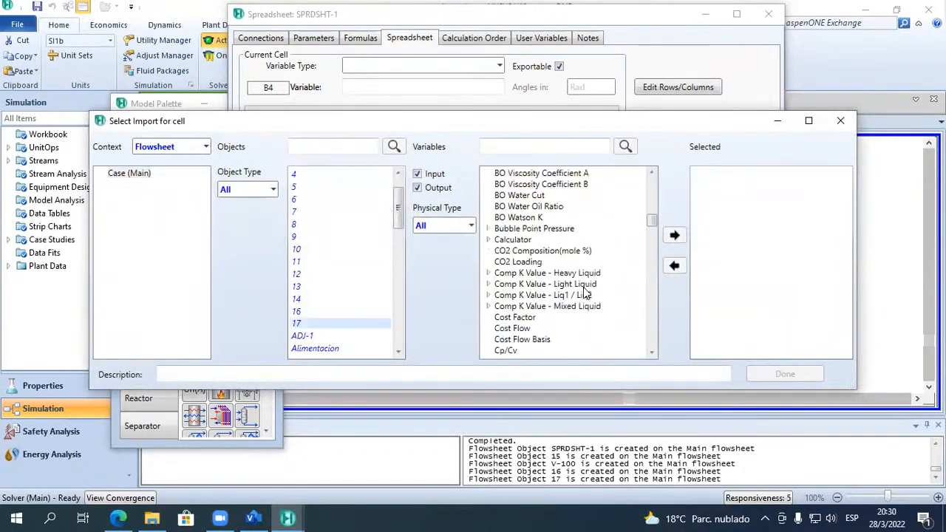
scroll(583, 292, down, 6)
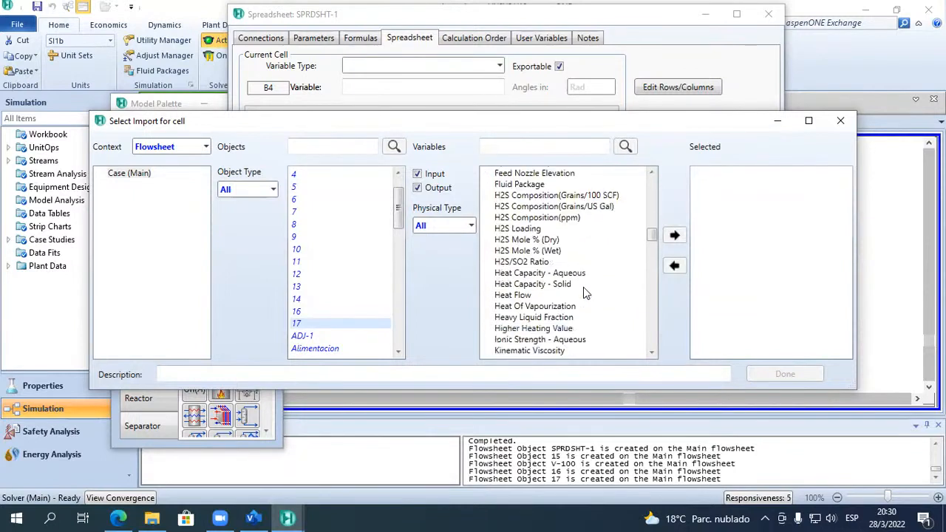
scroll(583, 293, down, 1)
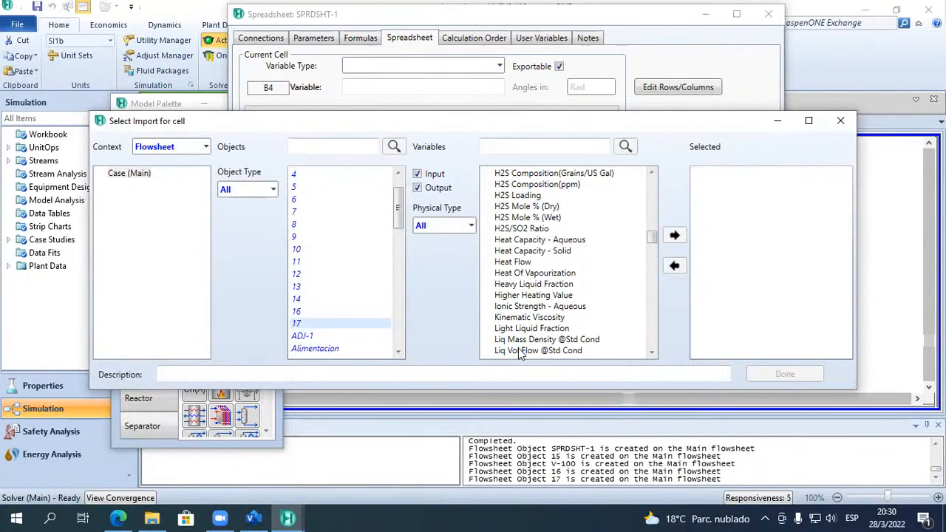
scroll(520, 353, down, 1)
click(539, 318)
click(674, 237)
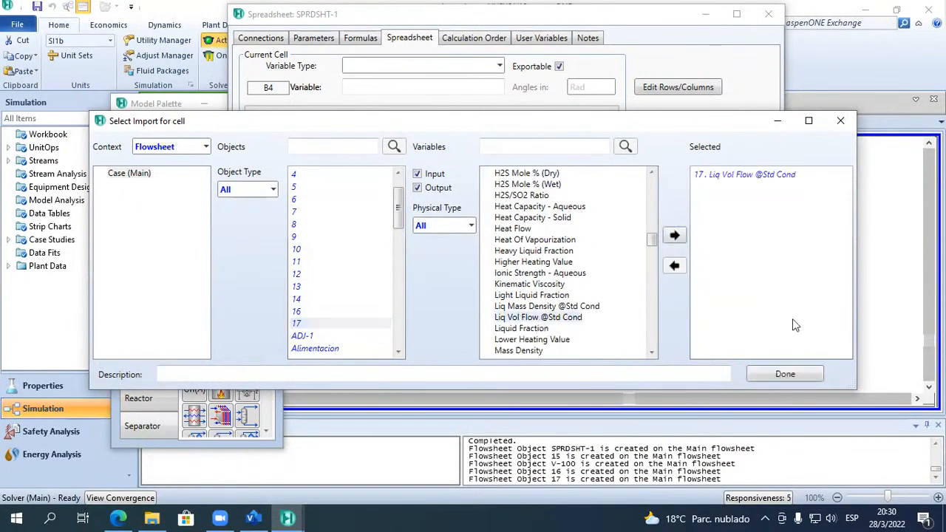
click(782, 374)
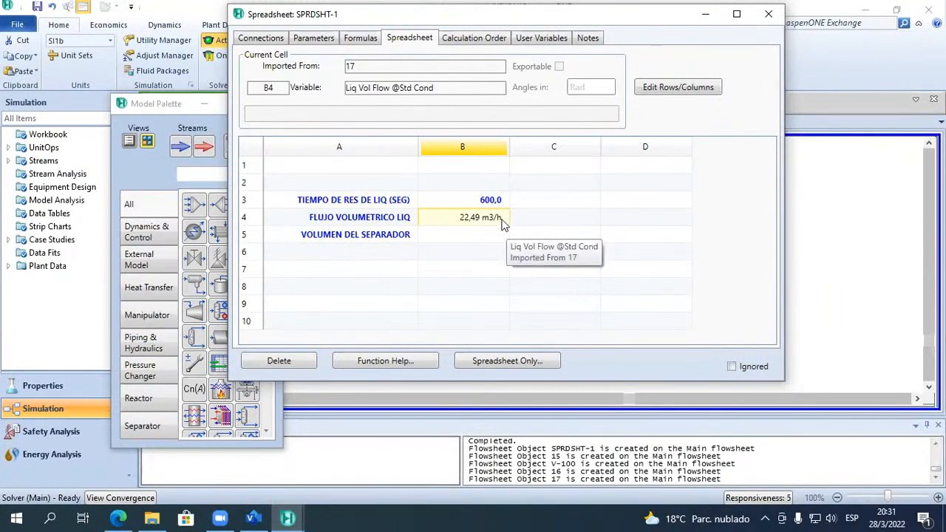
Check the liquid residence time label in cell A3 and its value in cell B3.
click(403, 207)
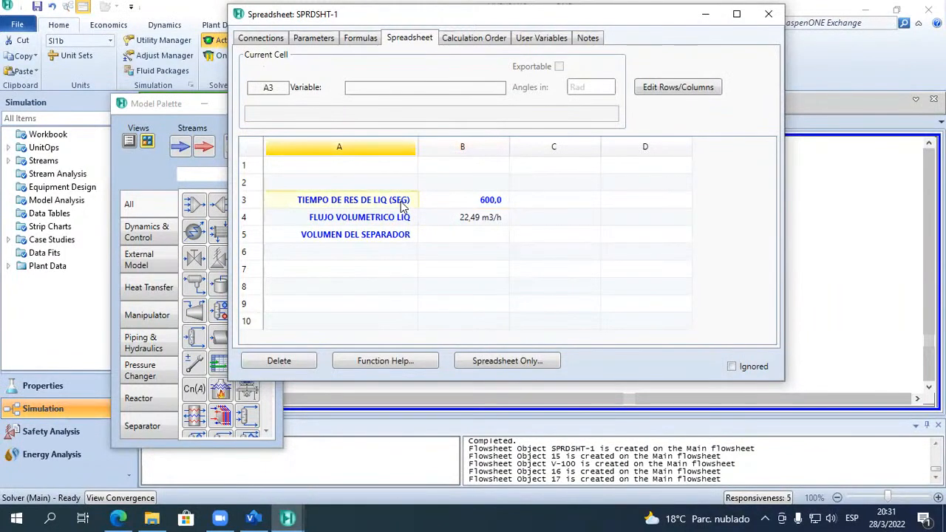
click(493, 203)
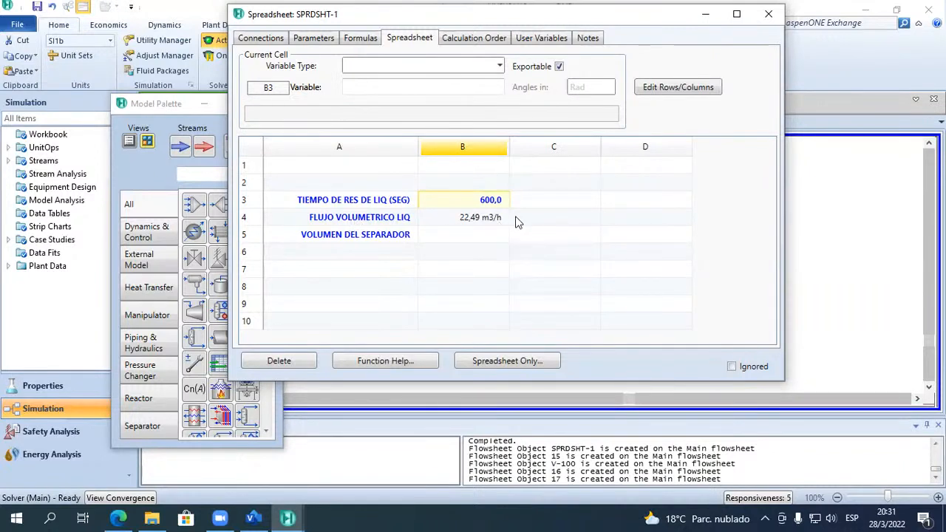
Copy the label "TIEMPO DE RES DE LIQ (SEG)" from cell A3 into cell A2.
click(358, 205)
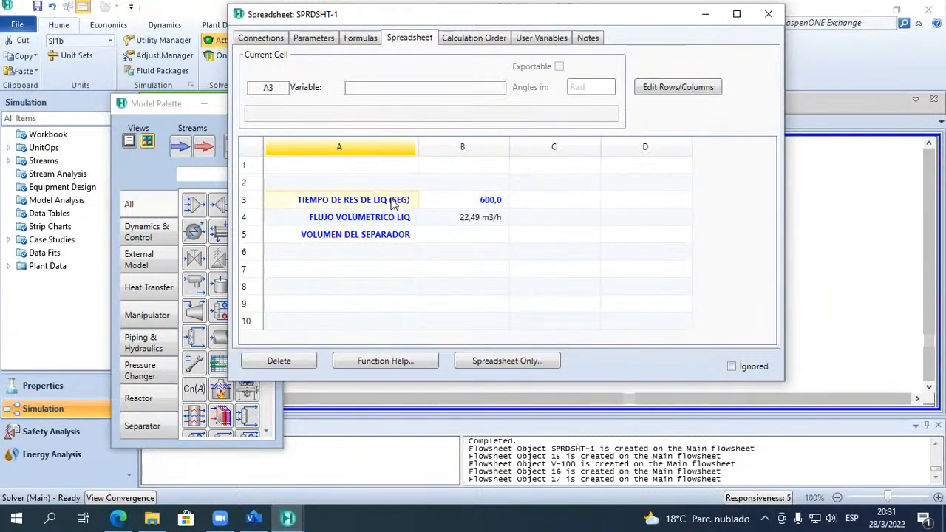
right_click(393, 201)
click(424, 225)
click(345, 189)
right_click(345, 190)
click(377, 230)
double_click(403, 184)
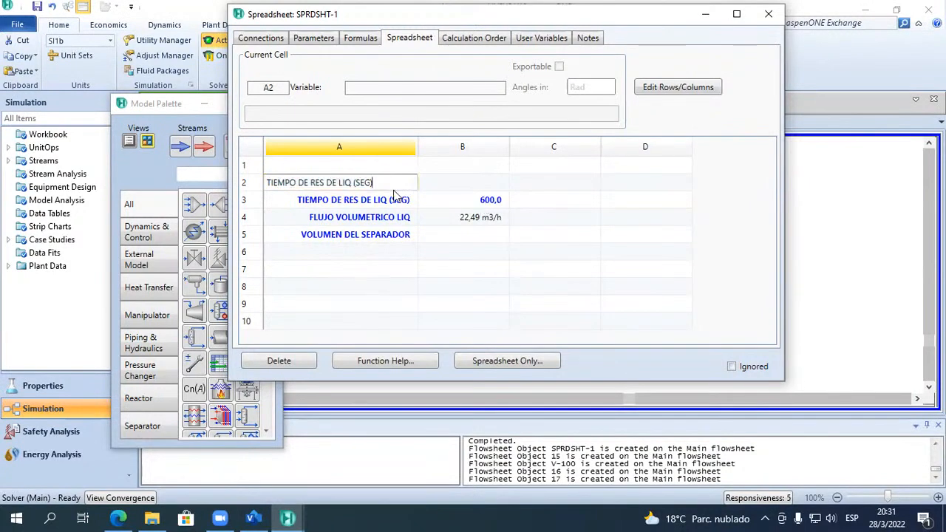
Change the label in cell A3 to "TIEMPO DE RES DE LIQ (H)".
click(386, 201)
double_click(386, 199)
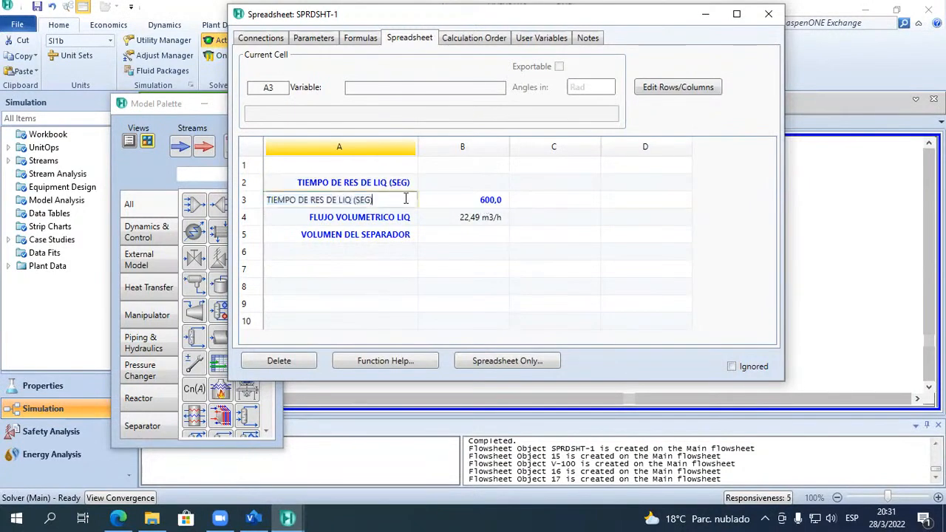
key(BackSpace)
key(BackSpace)
key(BackSpace)
key(BackSpace)
key(Return)
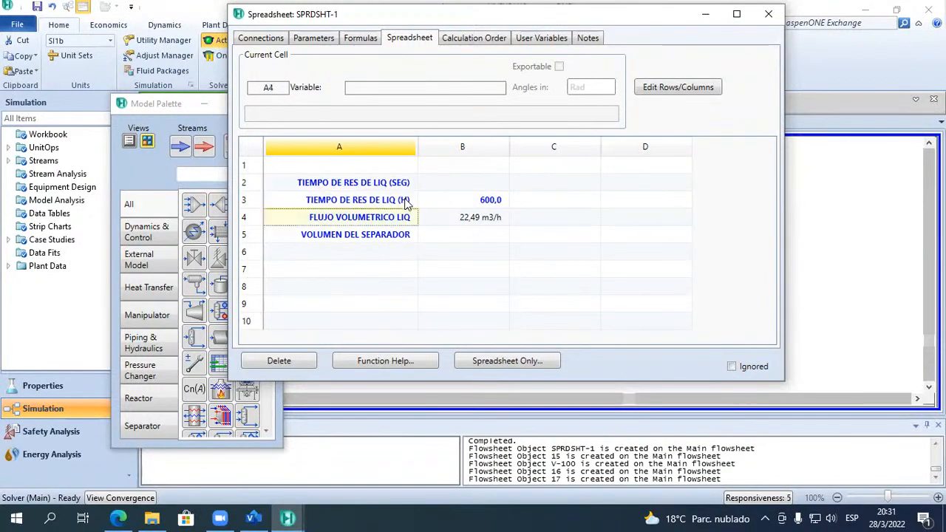
Clear cell B3 and enter 600 in B2 as the liquid residence time in seconds.
click(482, 201)
key(Delete)
click(482, 188)
text(600)
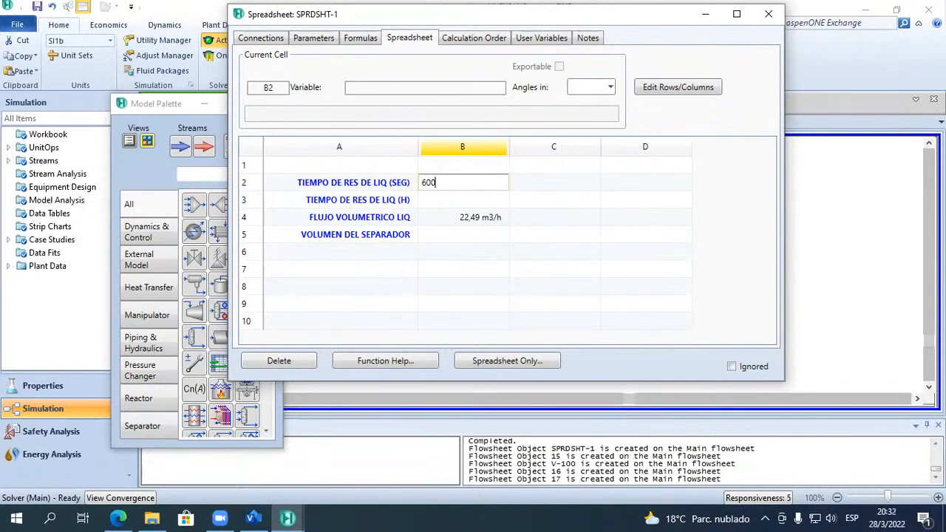
key(Return)
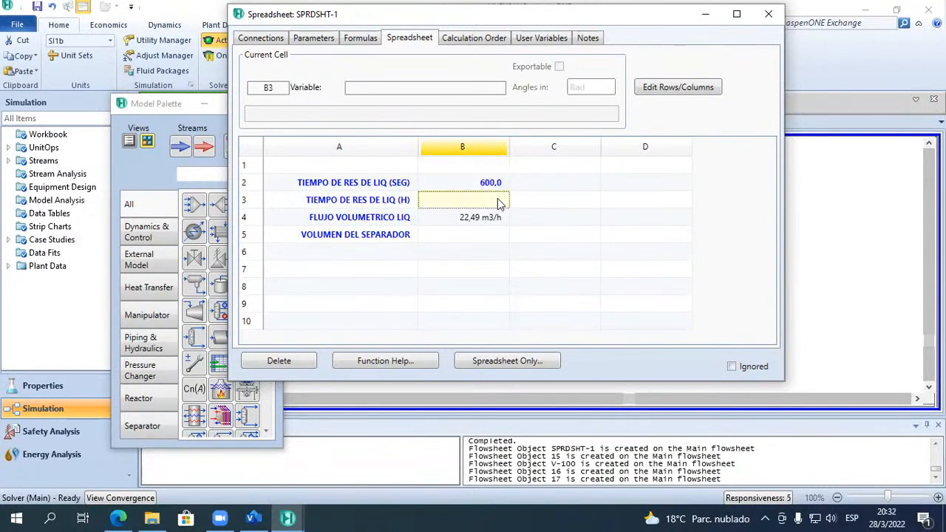
Convert the residence time to hours in cell B3 with the formula =B2/3600, and check the formula.
text(=)
text(00)
key(Return)
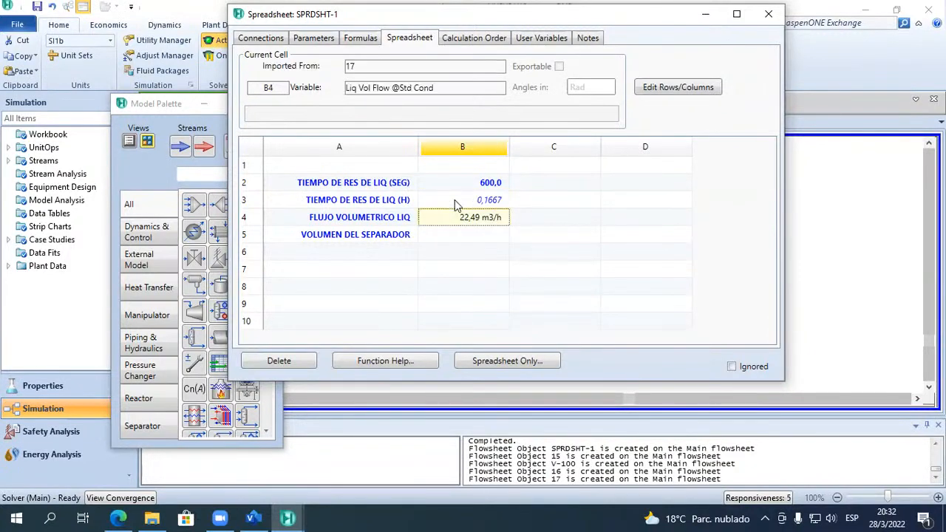
click(474, 200)
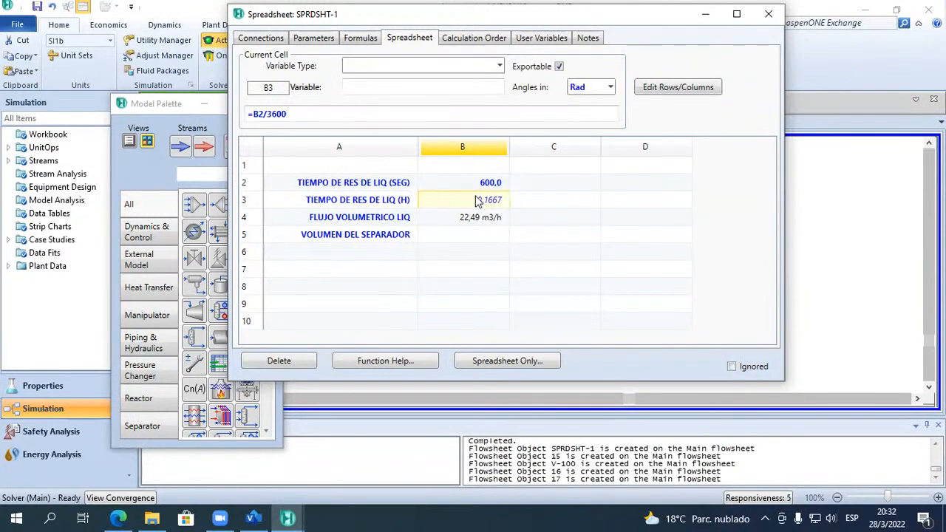
Read the separator volume note on the flowsheet and review the residence time and liquid flow cells.
drag(678, 26, 627, 320)
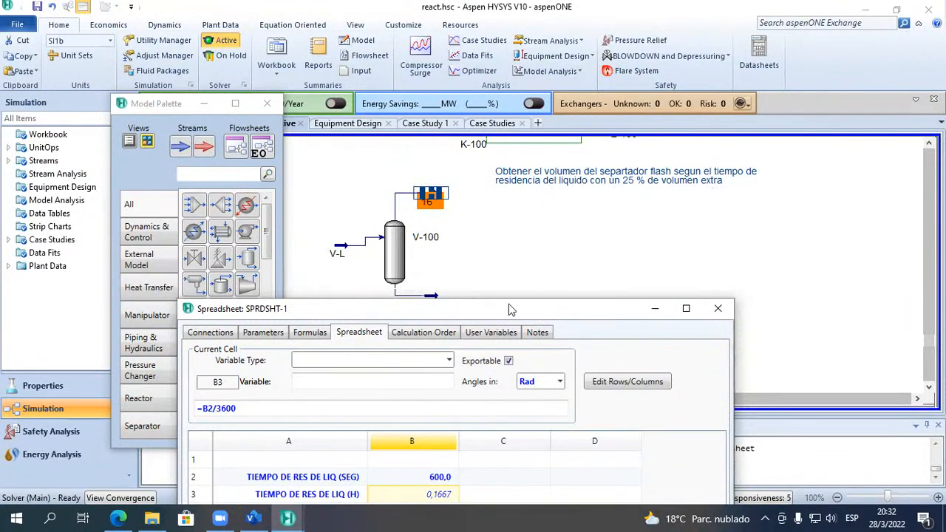
drag(513, 303, 589, 131)
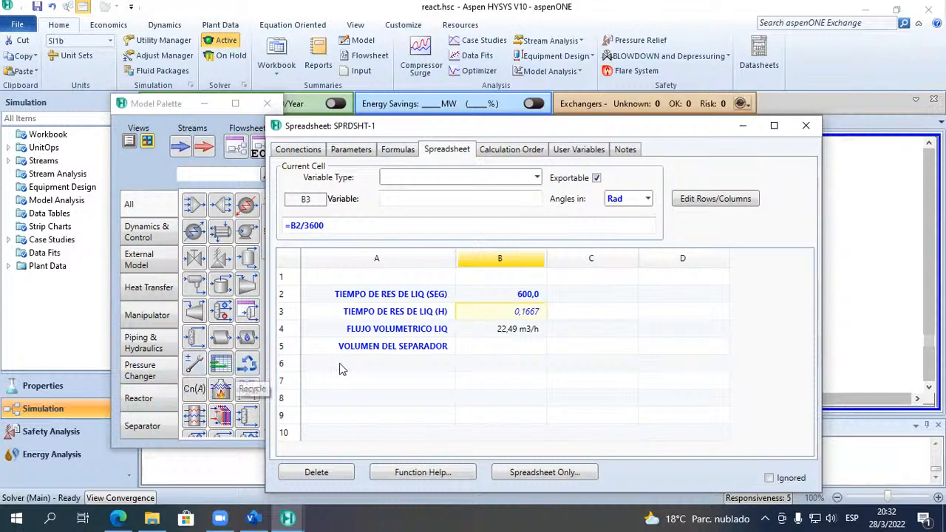
click(404, 353)
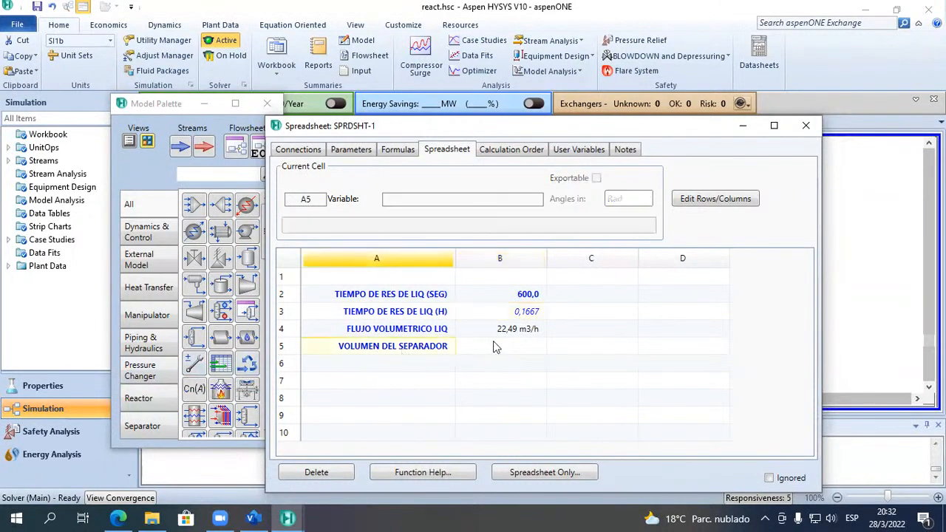
click(498, 345)
click(510, 329)
click(510, 311)
click(513, 328)
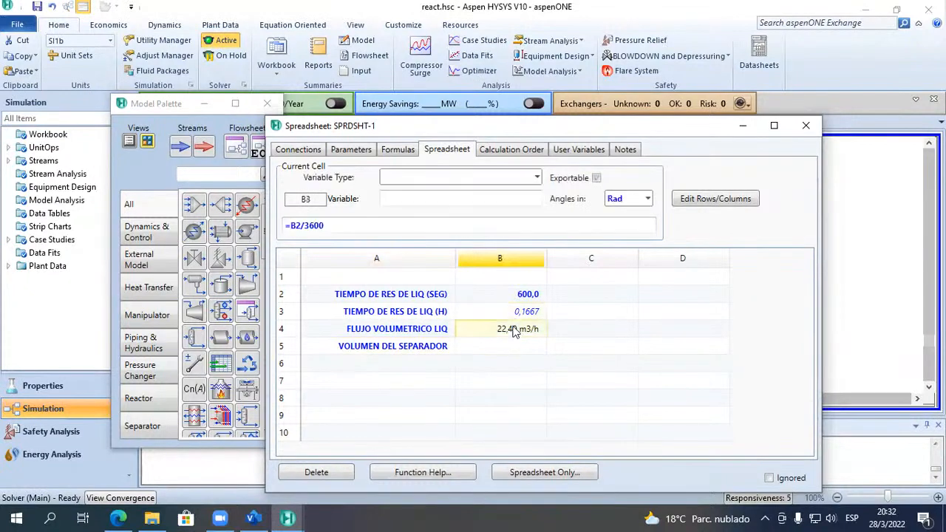
click(525, 311)
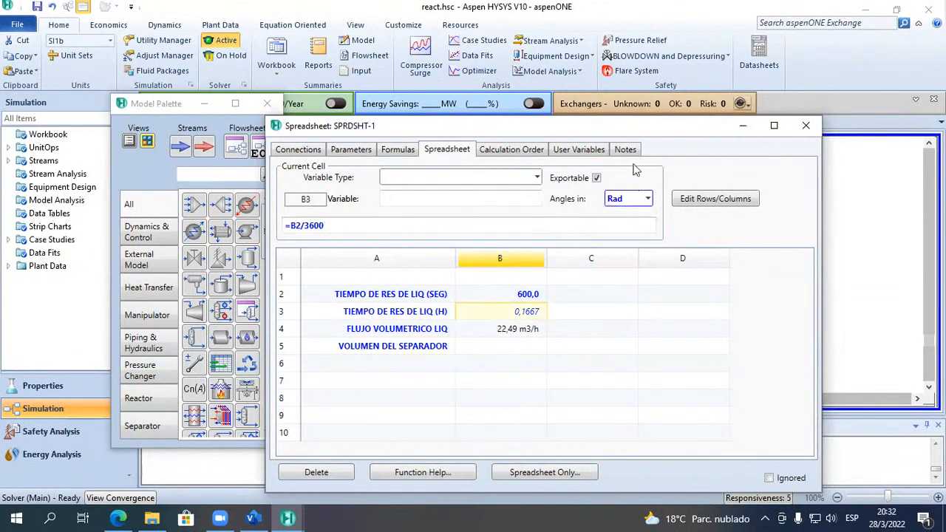
Inspect the sizing geometry of separator V-100 on the flowsheet, and close its window.
drag(595, 132, 591, 338)
double_click(434, 222)
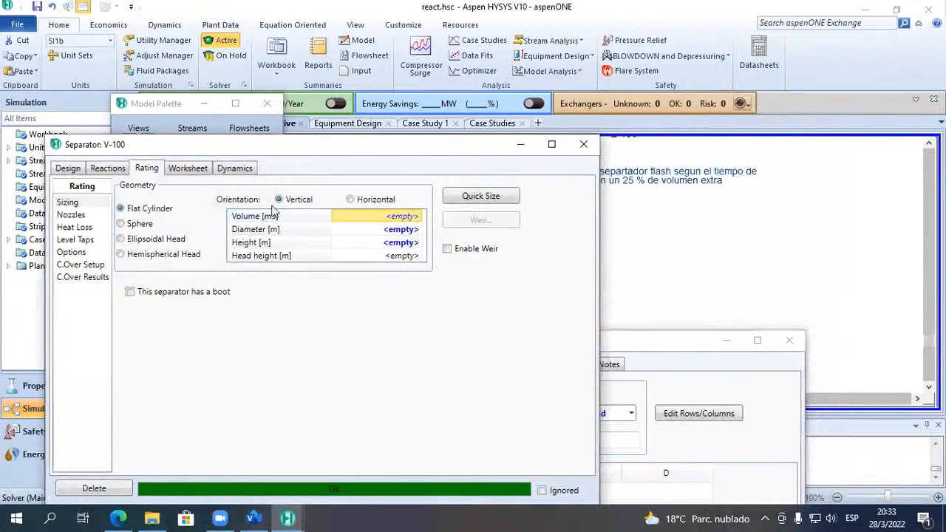
click(584, 144)
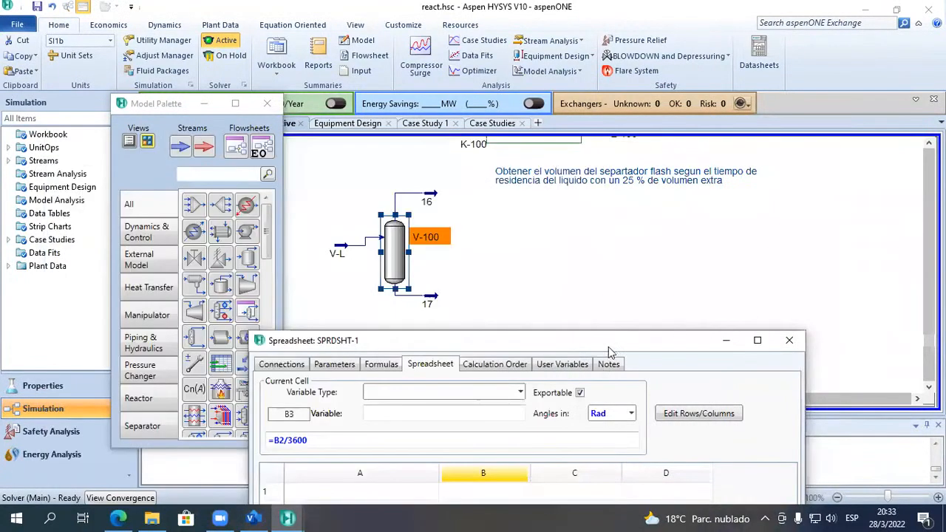
drag(576, 346, 542, 109)
click(460, 324)
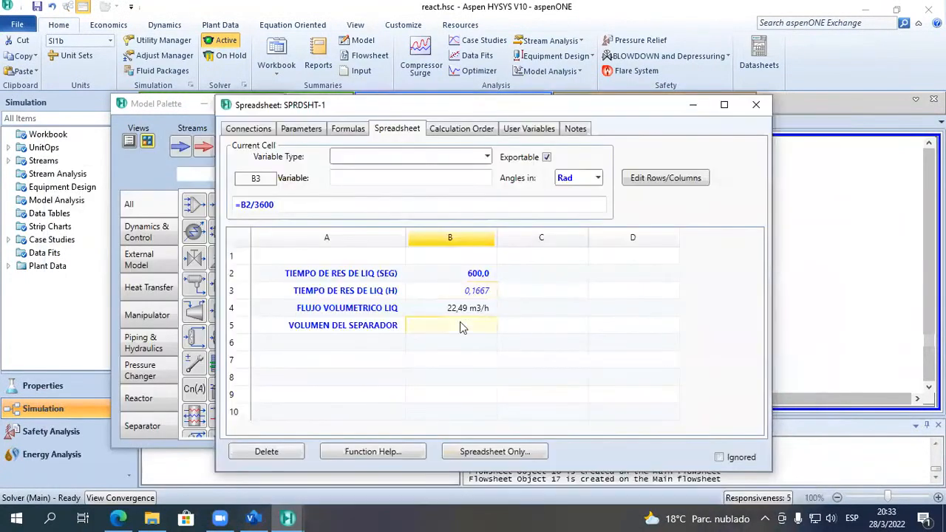
right_click(459, 326)
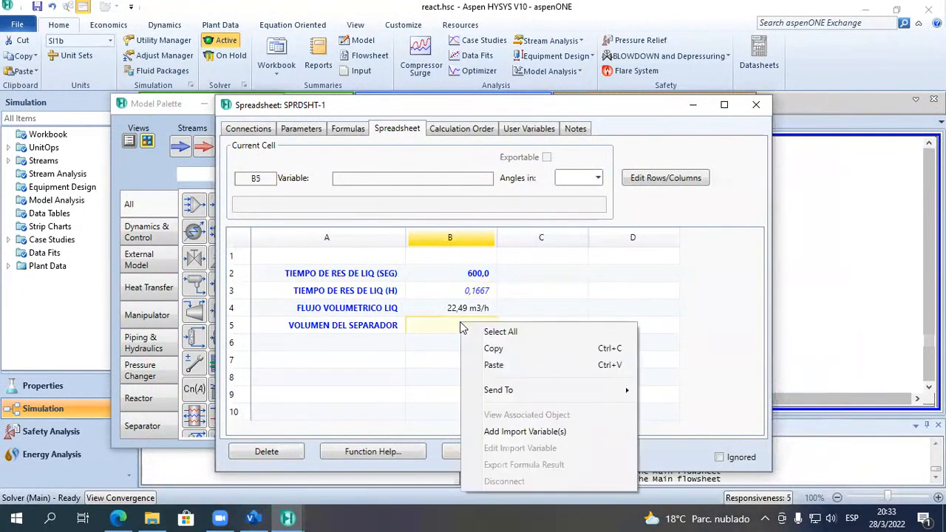
click(520, 432)
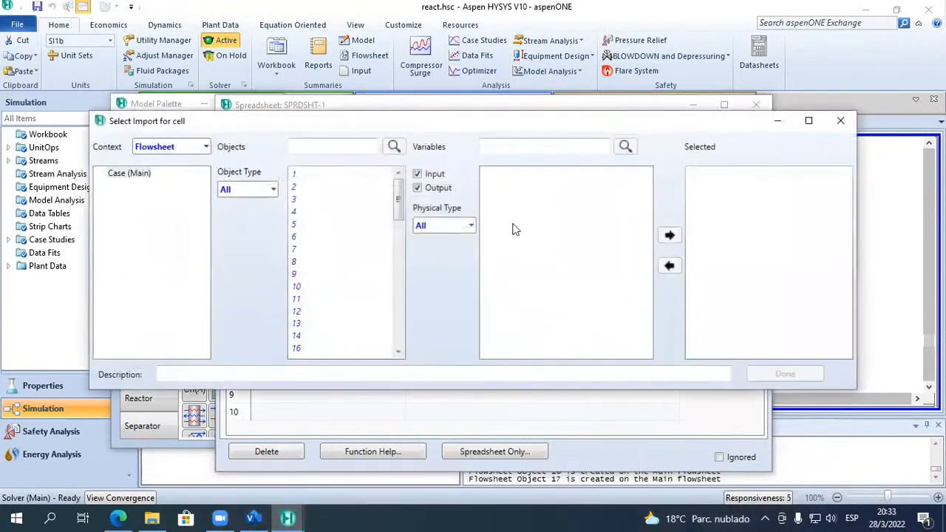
click(842, 121)
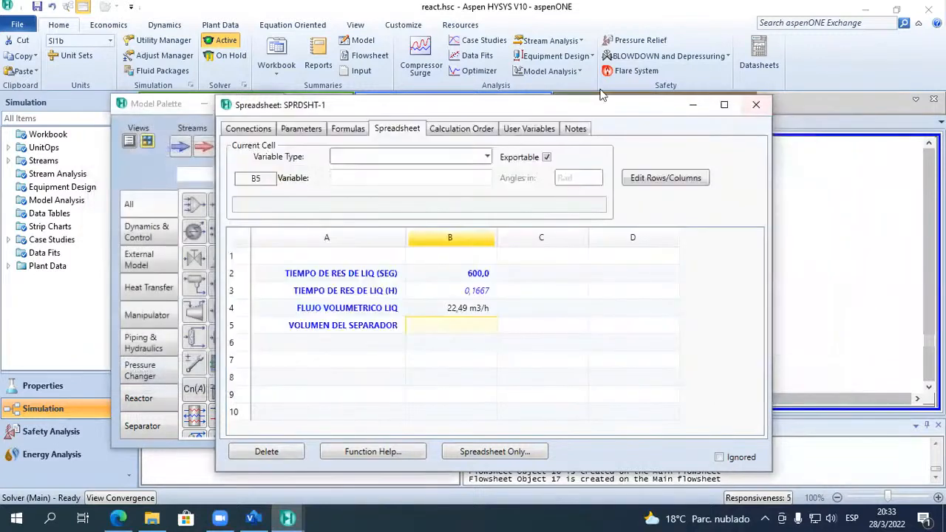
drag(583, 114, 530, 335)
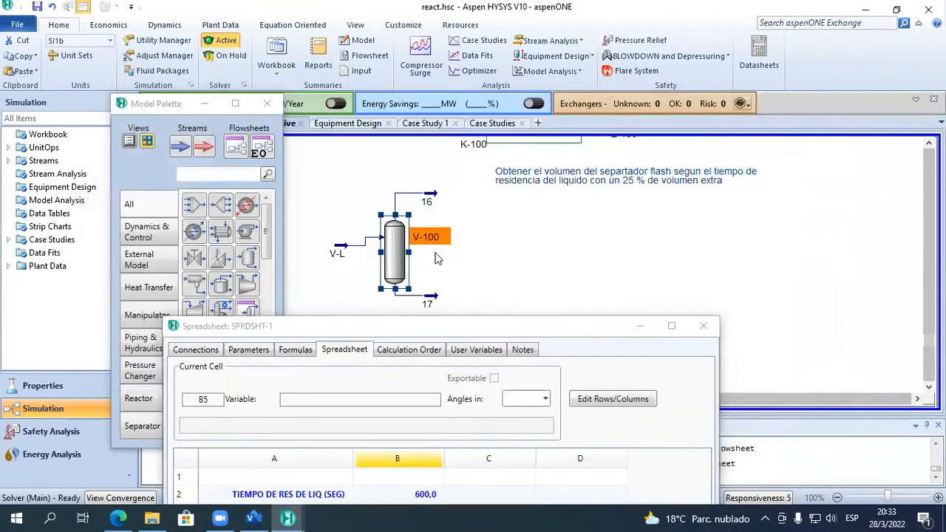
drag(452, 329, 485, 116)
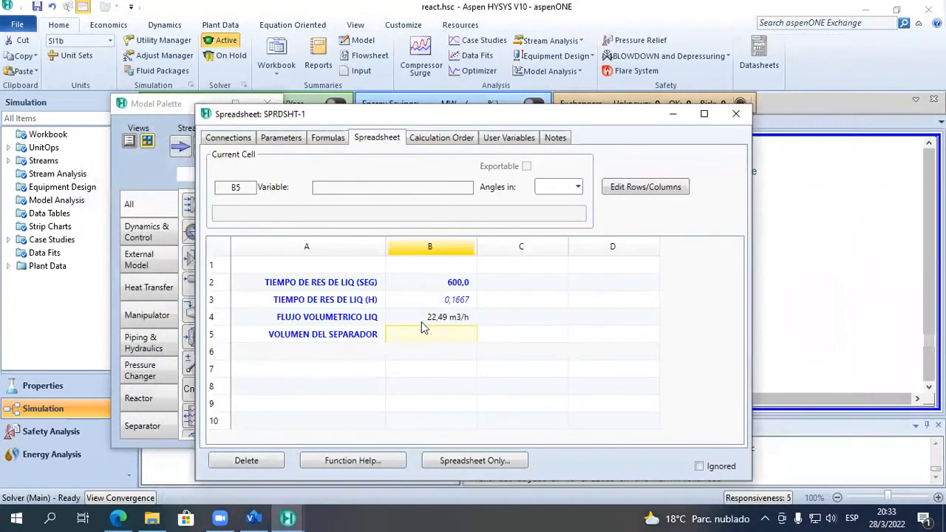
Import the Tank Volume variable of V-100 into cell B5, beside VOLUMEN DEL SEPARADOR.
right_click(436, 333)
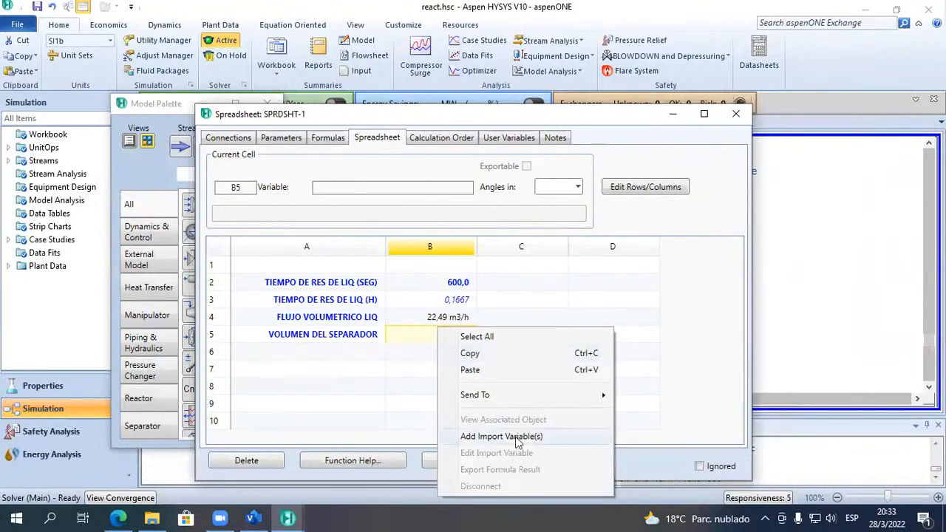
click(547, 435)
scroll(341, 234, down, 3)
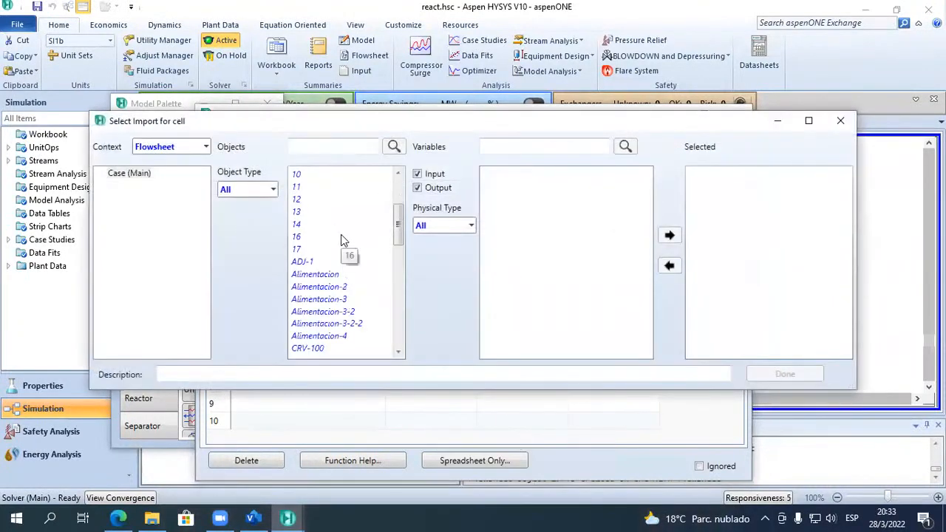
scroll(342, 241, down, 2)
scroll(344, 251, down, 10)
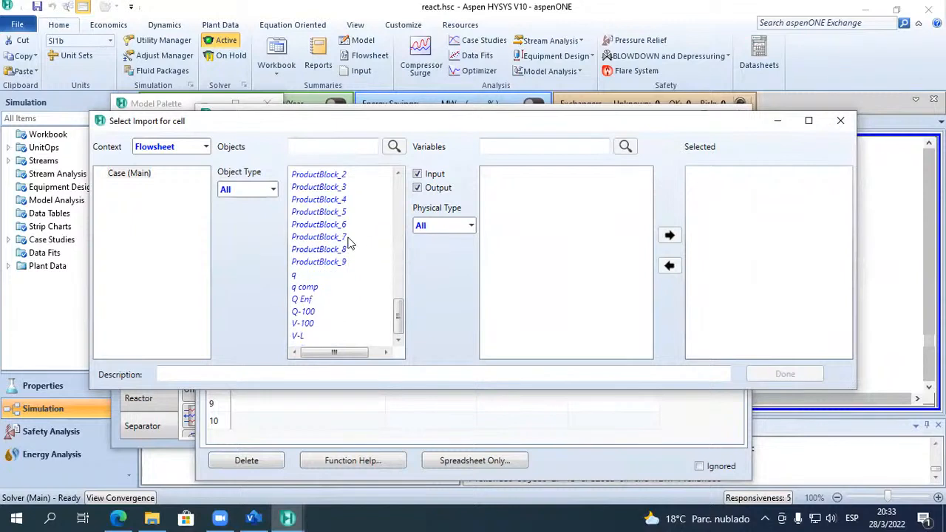
click(302, 323)
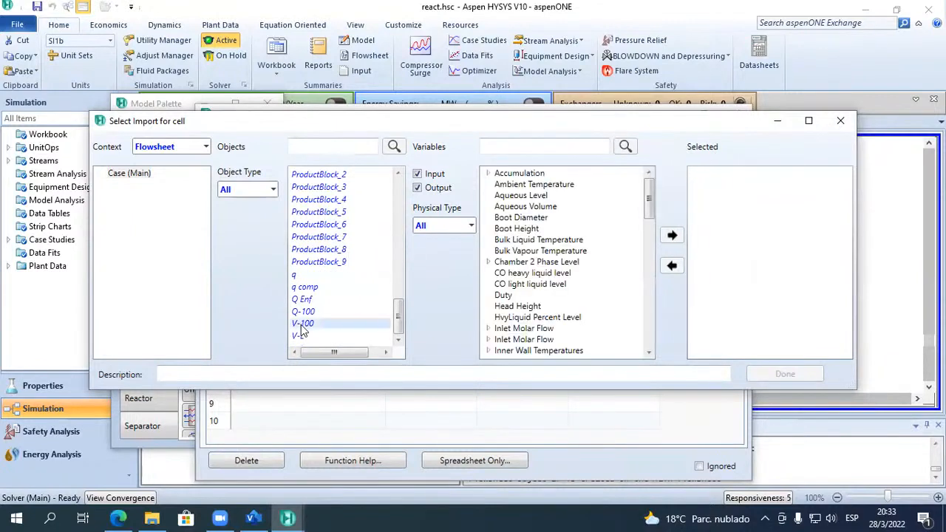
scroll(571, 318, down, 6)
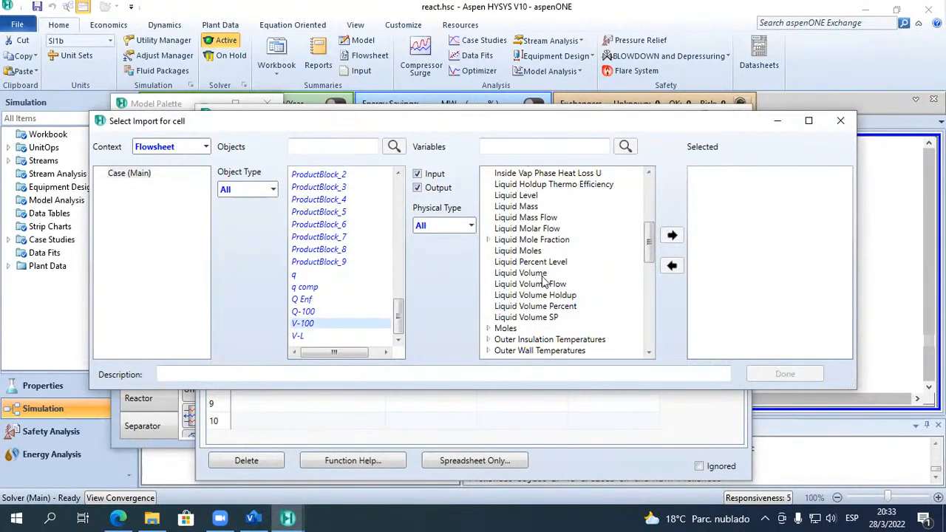
scroll(545, 278, down, 6)
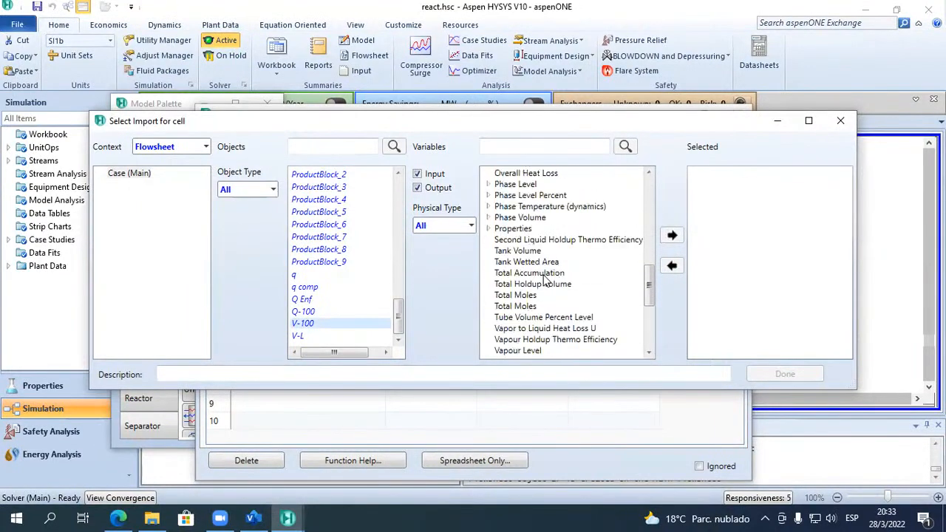
click(521, 252)
click(672, 235)
click(785, 375)
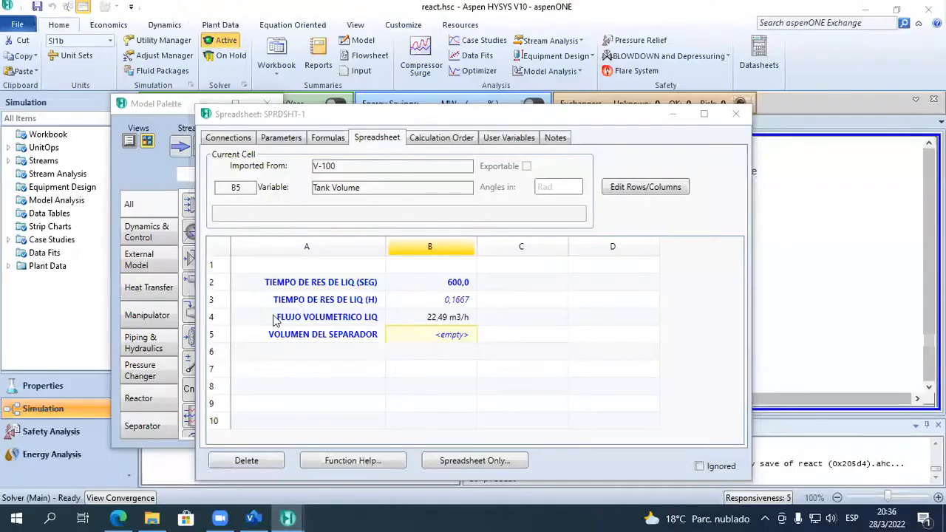
Minimize the spreadsheet and check the volume field in the V-100 separator's sizing data.
click(673, 116)
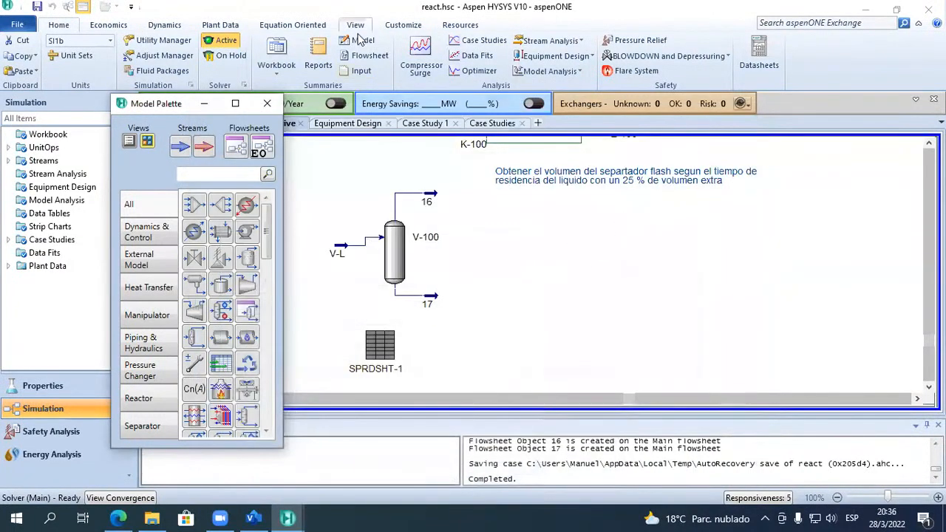
double_click(391, 255)
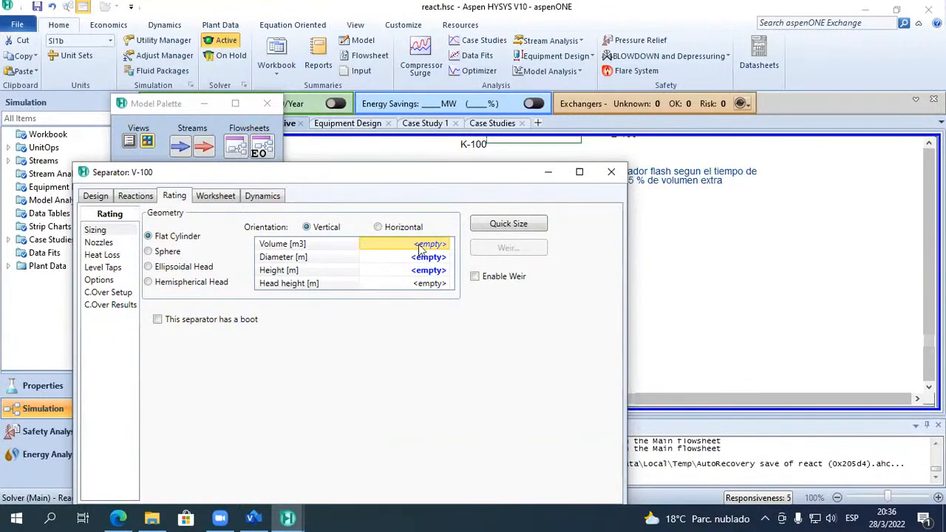
click(612, 171)
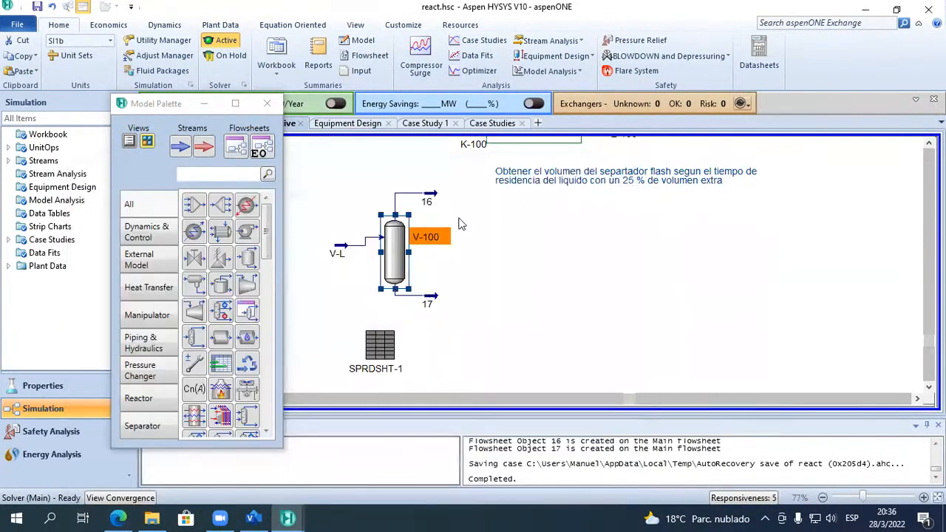
Examine the composition and conditions of feed stream V-L, including its molar flow.
double_click(338, 245)
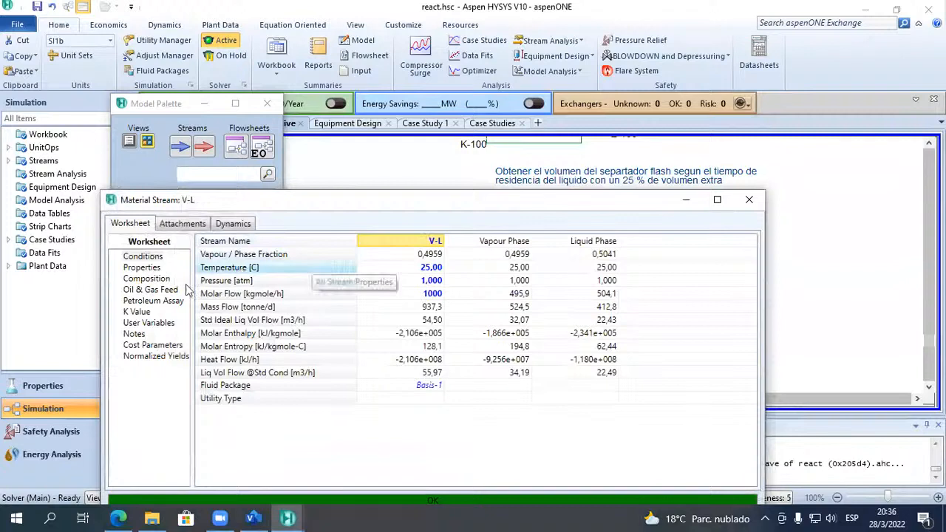
click(161, 280)
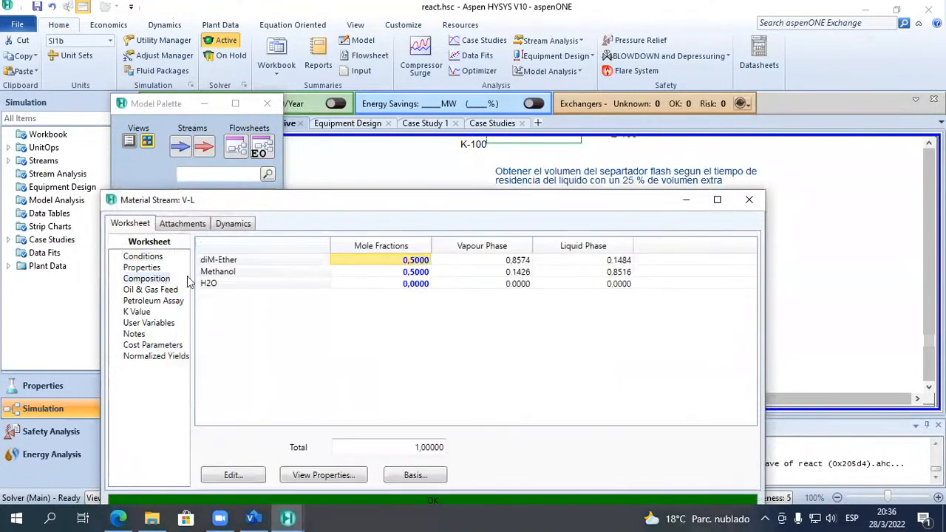
click(141, 257)
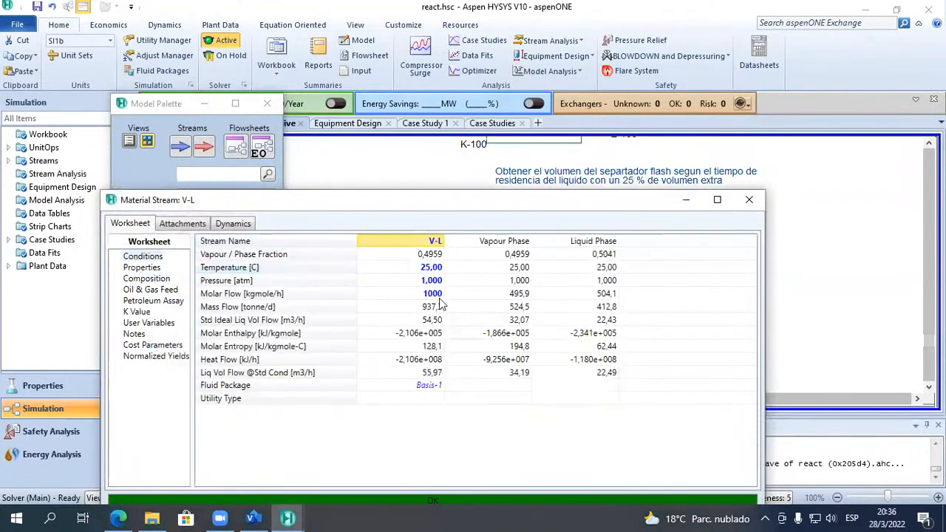
mouse_move(441, 304)
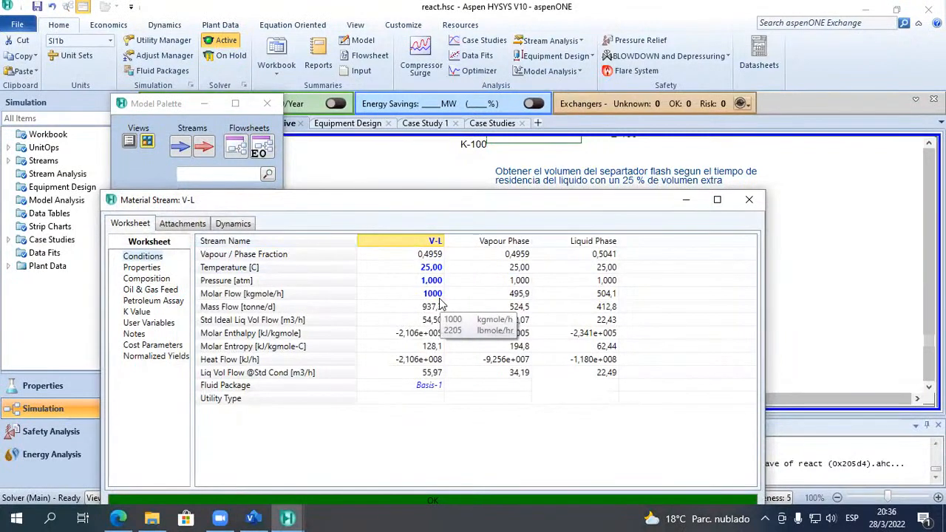
Close the V-L stream window and review the residence time, liquid flow and separator volume rows in spreadsheet SPRDSHT-1.
click(748, 199)
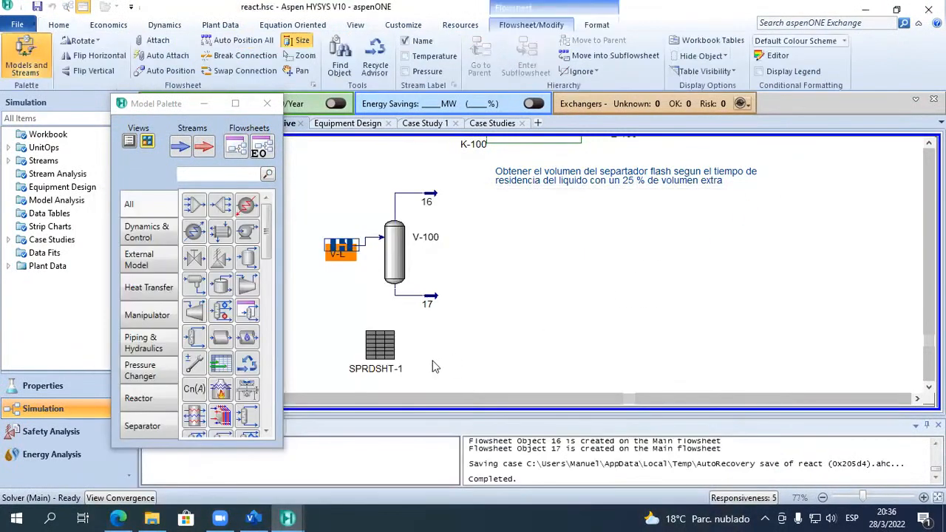
double_click(381, 347)
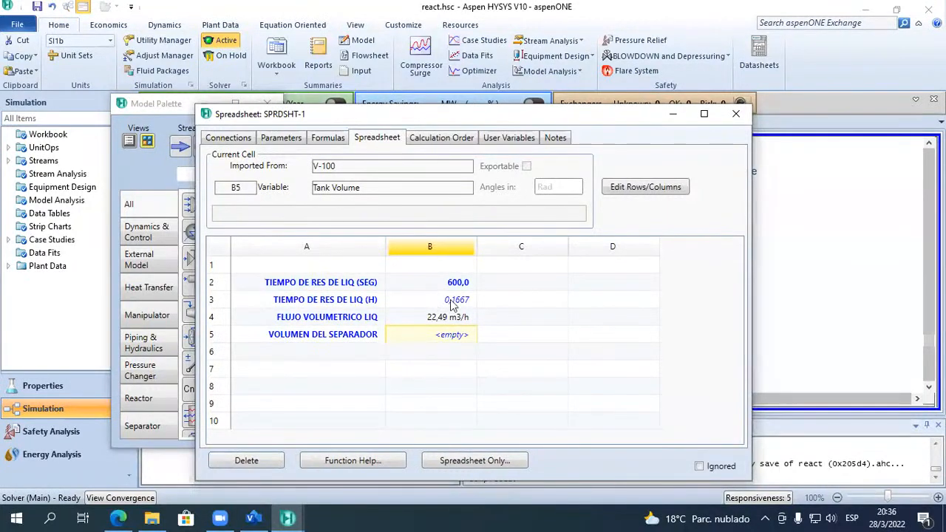
click(367, 299)
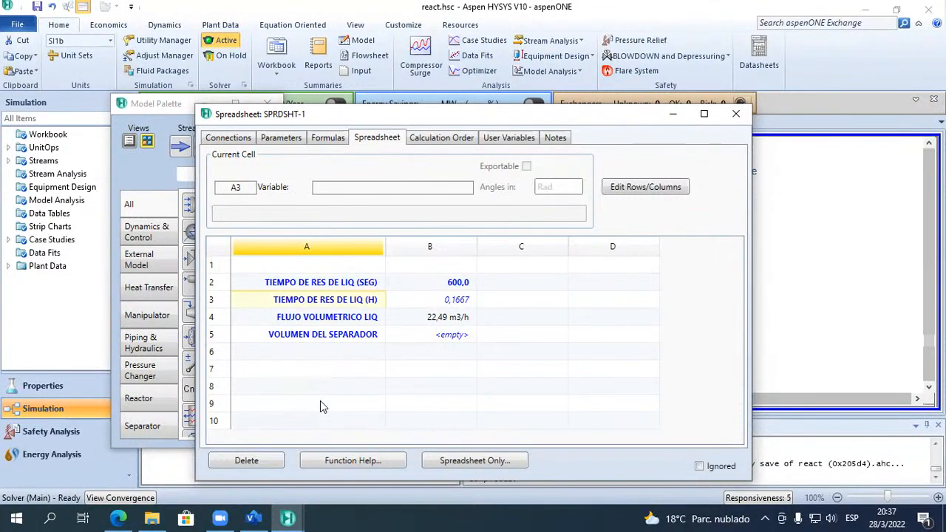
click(351, 319)
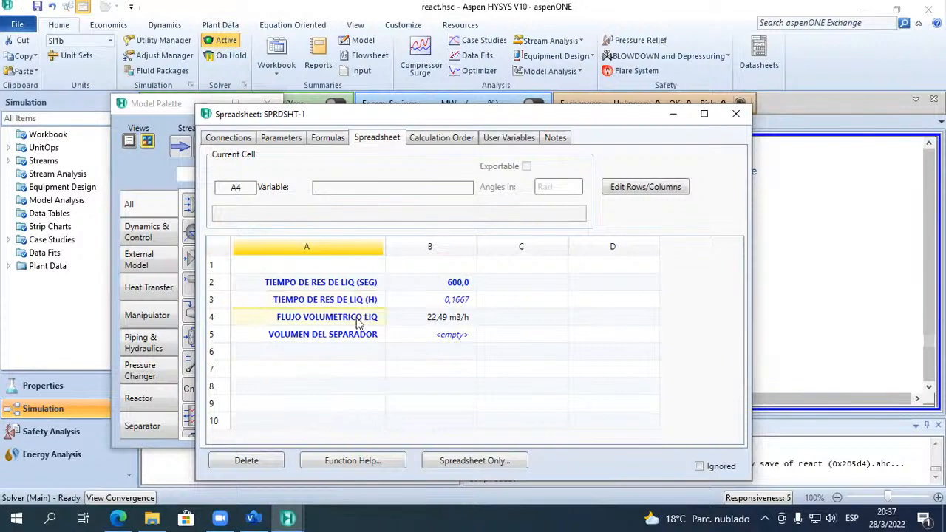
click(442, 338)
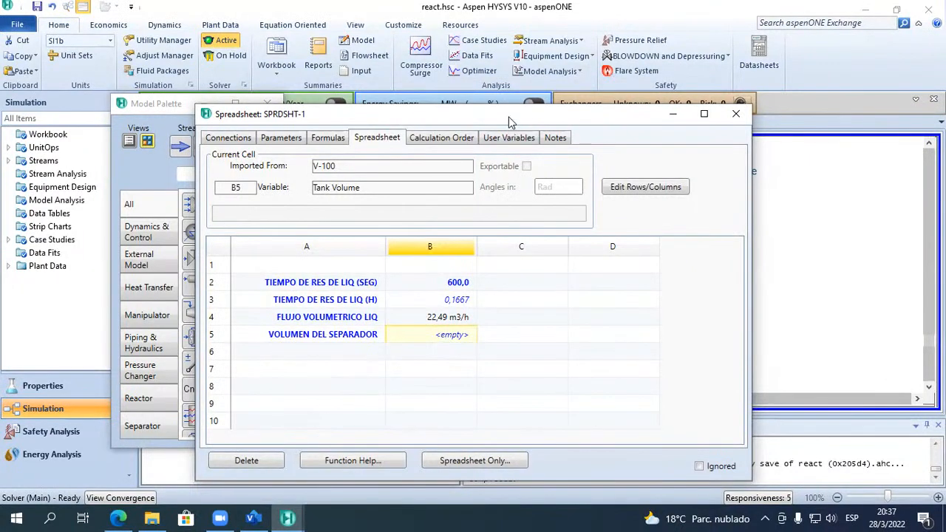
Set the volume of separator V-100 to 20 m3 in its sizing data and check the imported volume in the spreadsheet.
drag(510, 114, 505, 321)
double_click(402, 200)
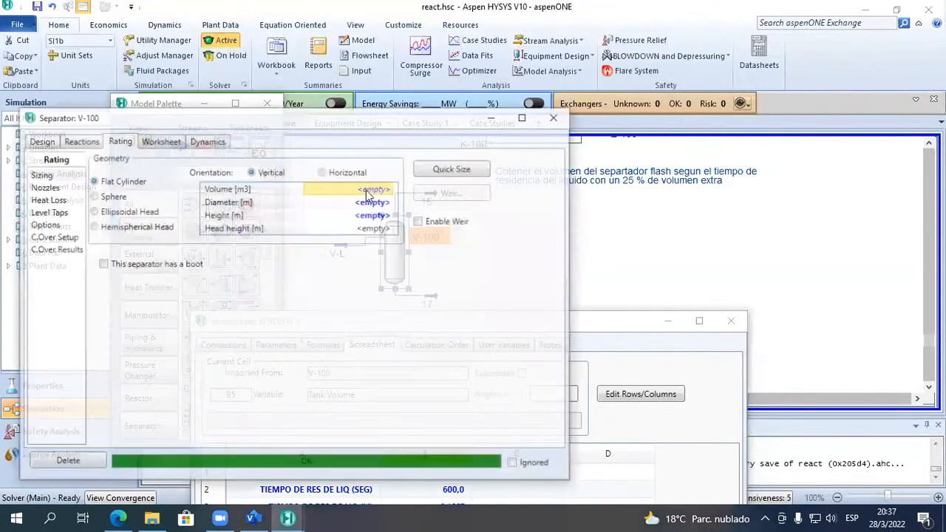
text(20)
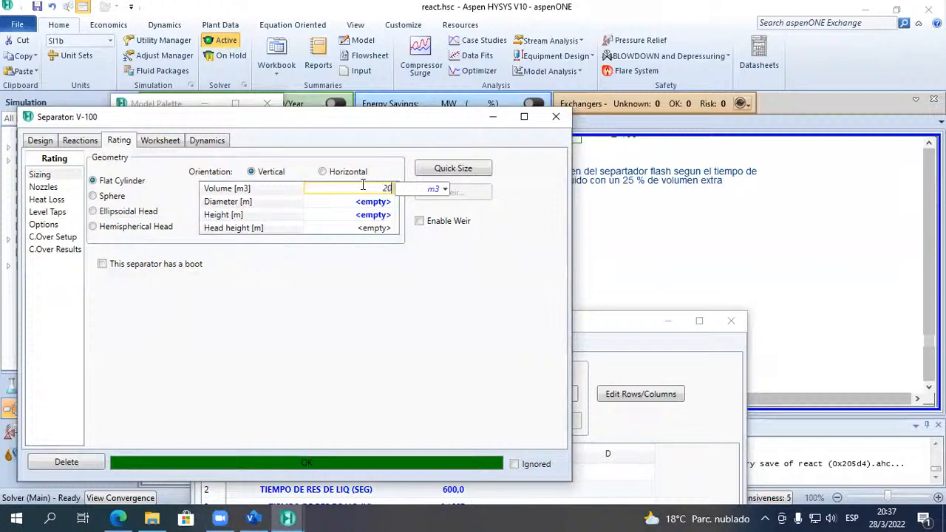
key(Return)
click(612, 338)
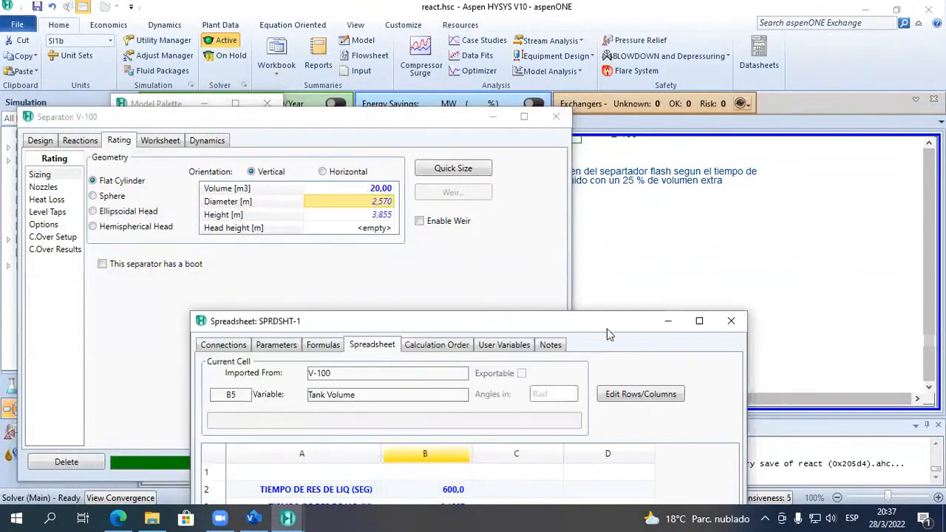
drag(577, 323, 637, 69)
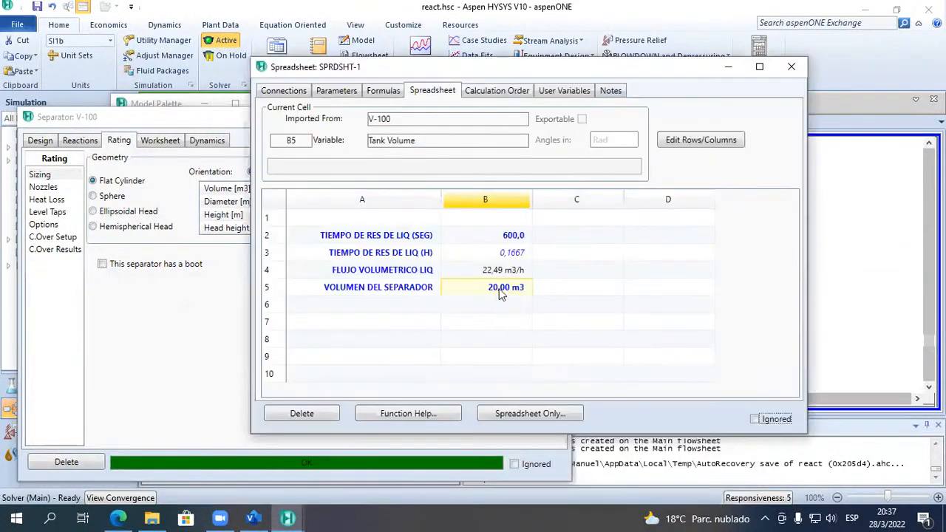
Change the volume of V-100 to 10 m3 in its sizing data and return to the spreadsheet to check cell B5.
click(177, 338)
click(360, 189)
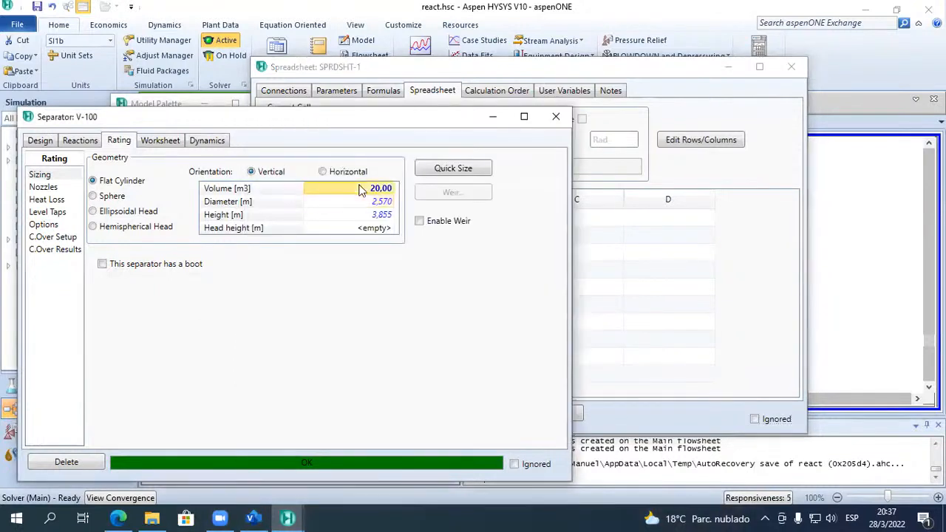
text(10)
key(Return)
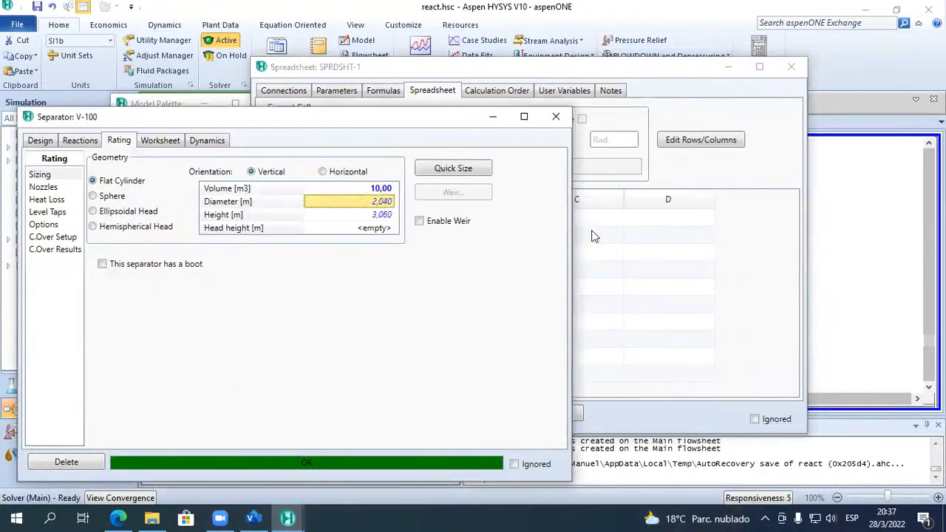
click(595, 236)
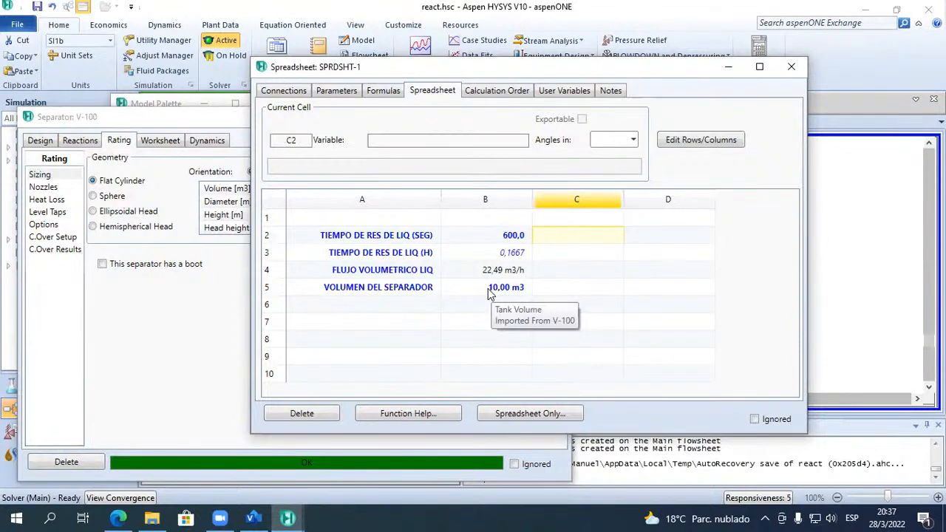
Compare V-100's sizing data with the spreadsheet, close the separator window, and check the variables imported into cells B5 and B4.
click(185, 123)
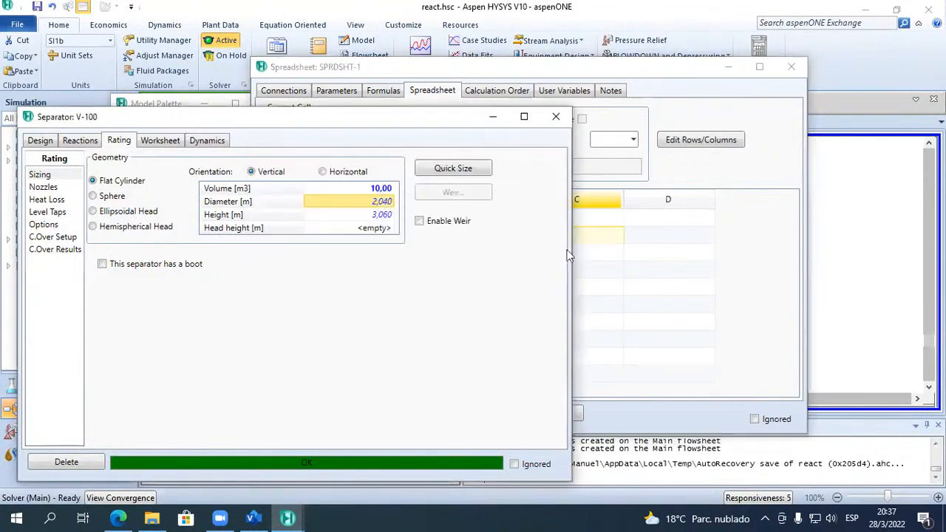
click(650, 275)
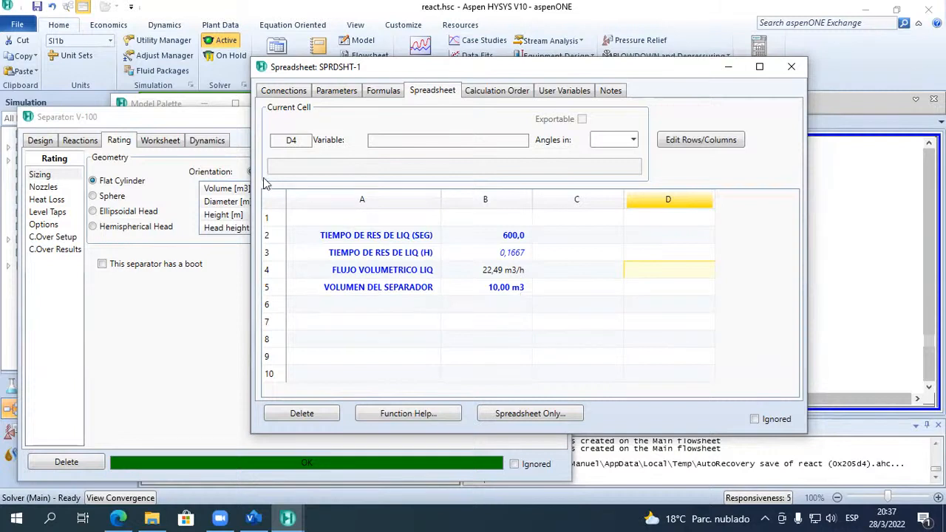
click(198, 129)
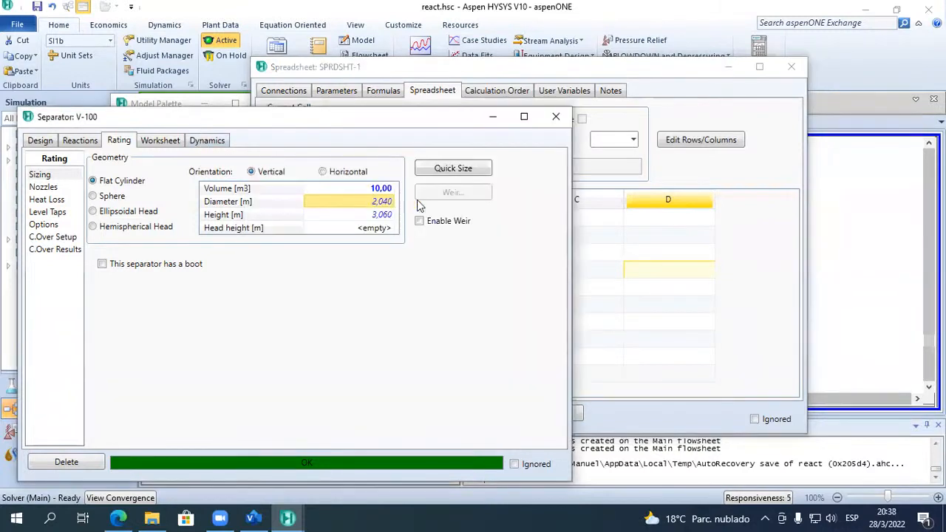
click(556, 116)
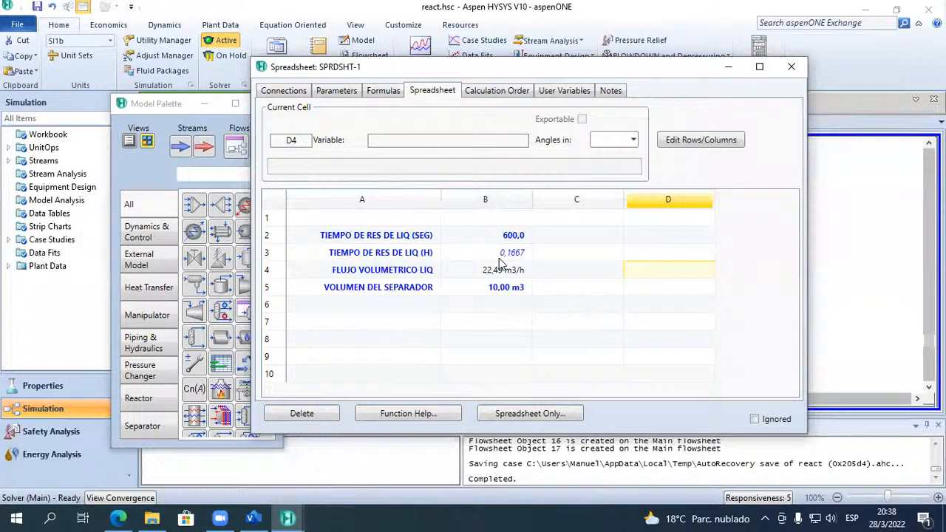
click(507, 295)
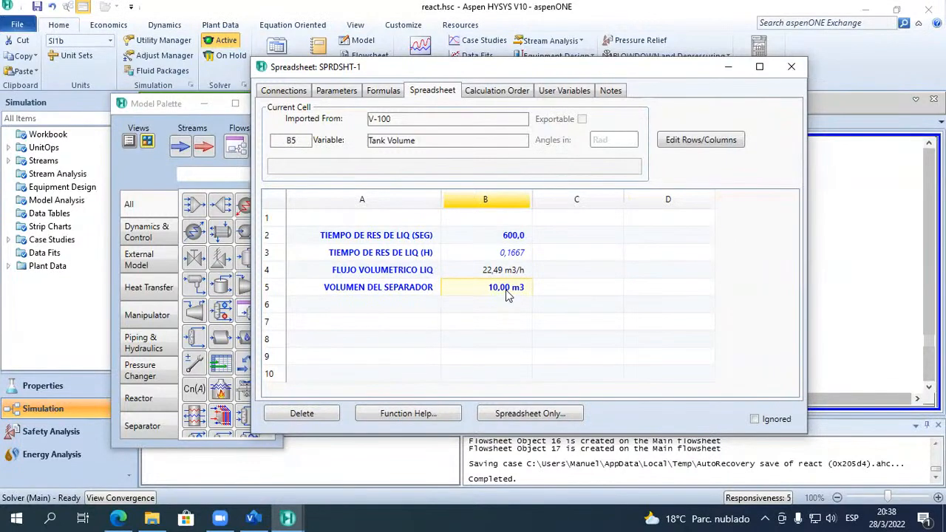
click(391, 310)
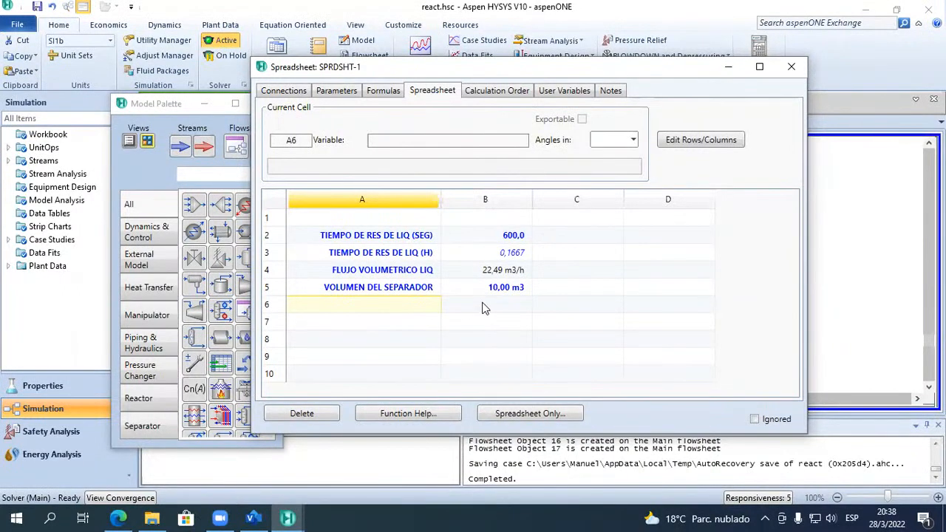
click(507, 295)
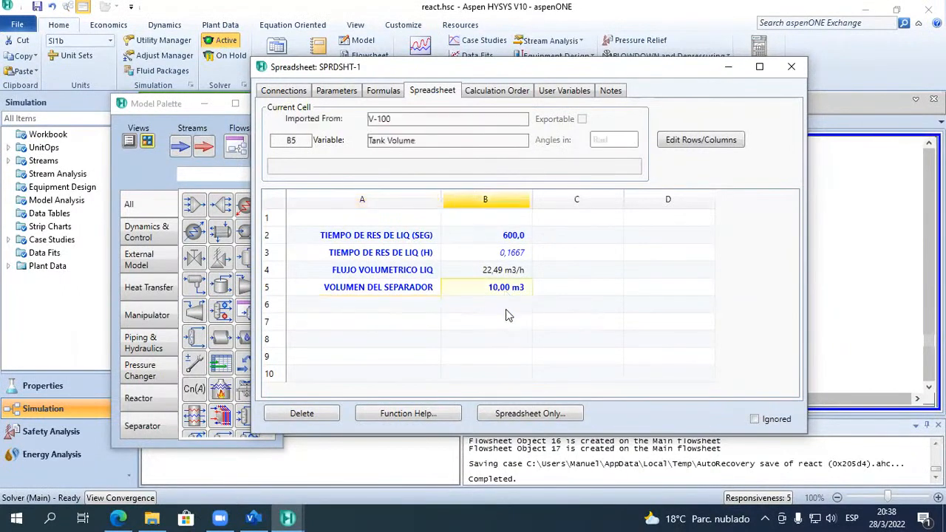
click(499, 270)
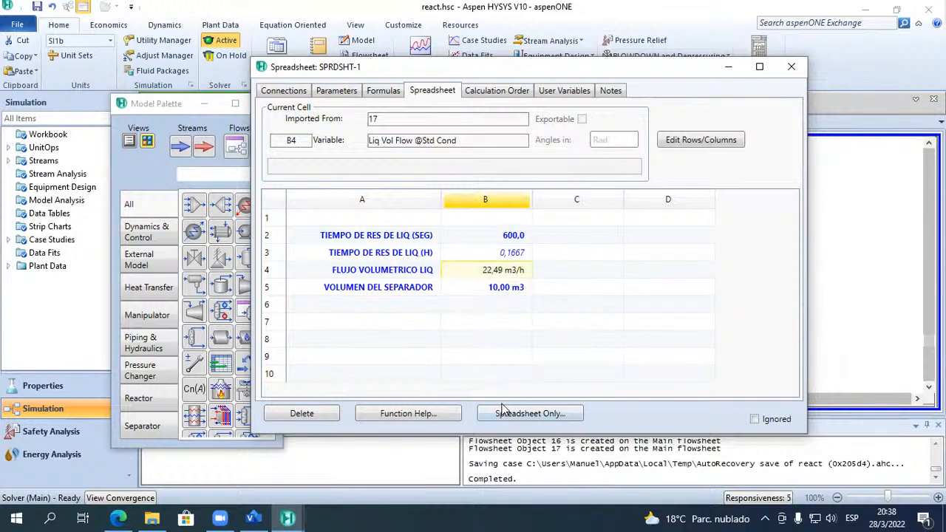
Label cell A6, below VOLUMEN DEL SEPARADOR, as "t DE RSIDENCIA".
click(381, 303)
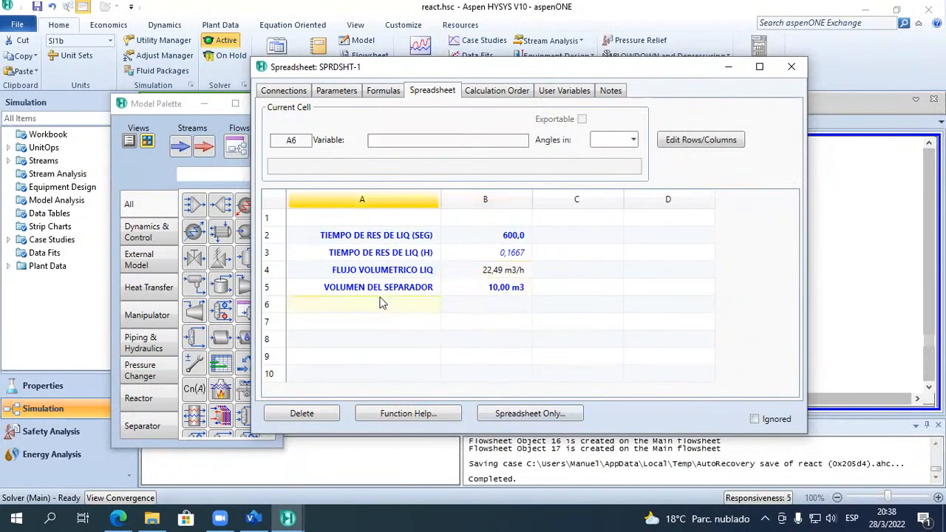
text(tIEMPO DE r)
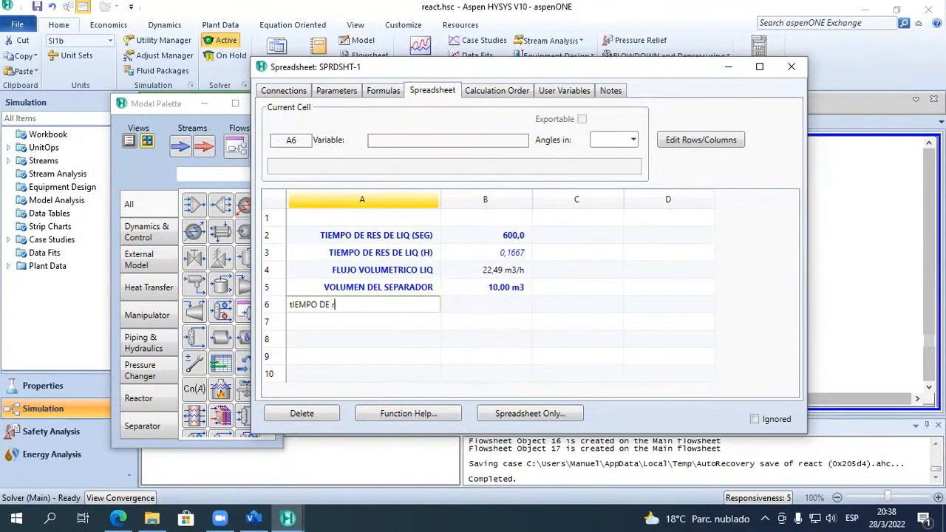
text(ESIDENCIA)
key(BackSpace)
key(BackSpace)
key(BackSpace)
key(BackSpace)
key(BackSpace)
key(BackSpace)
key(BackSpace)
key(BackSpace)
key(BackSpace)
key(BackSpace)
key(BackSpace)
key(BackSpace)
key(BackSpace)
key(BackSpace)
key(BackSpace)
key(BackSpace)
key(BackSpace)
key(BackSpace)
key(BackSpace)
key(BackSpace)
text(t DE RSIDENCIA)
key(Return)
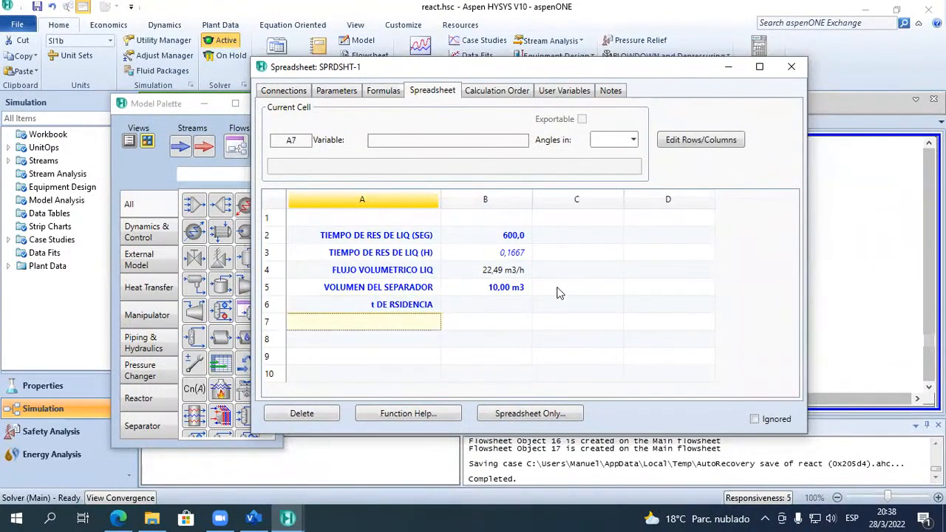
click(522, 304)
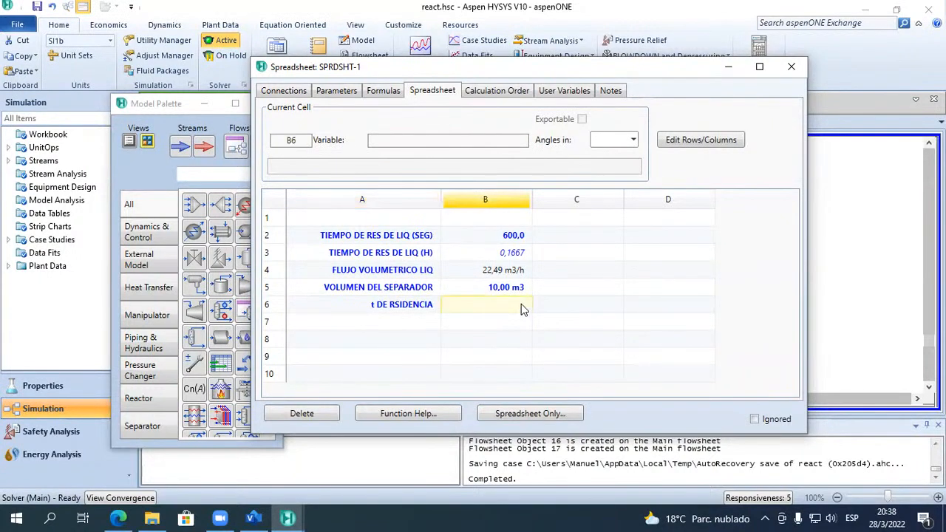
right_click(521, 304)
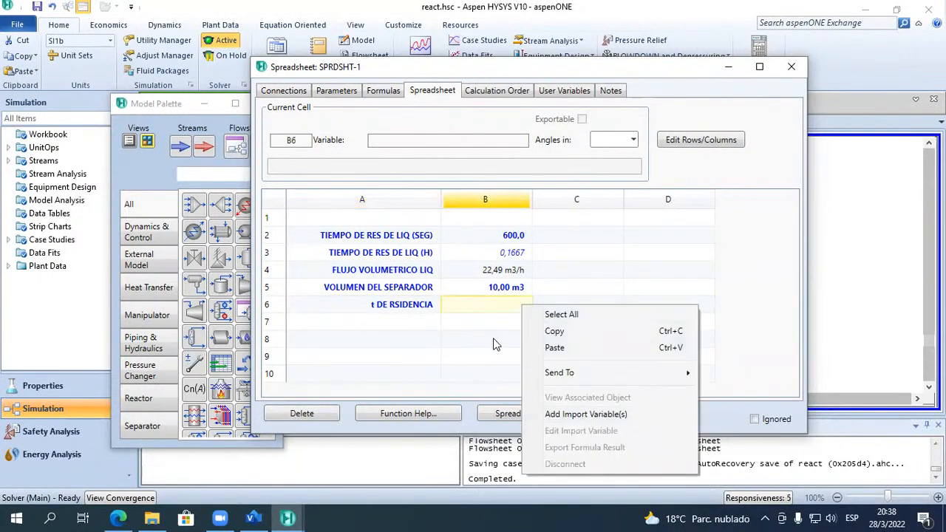
click(508, 303)
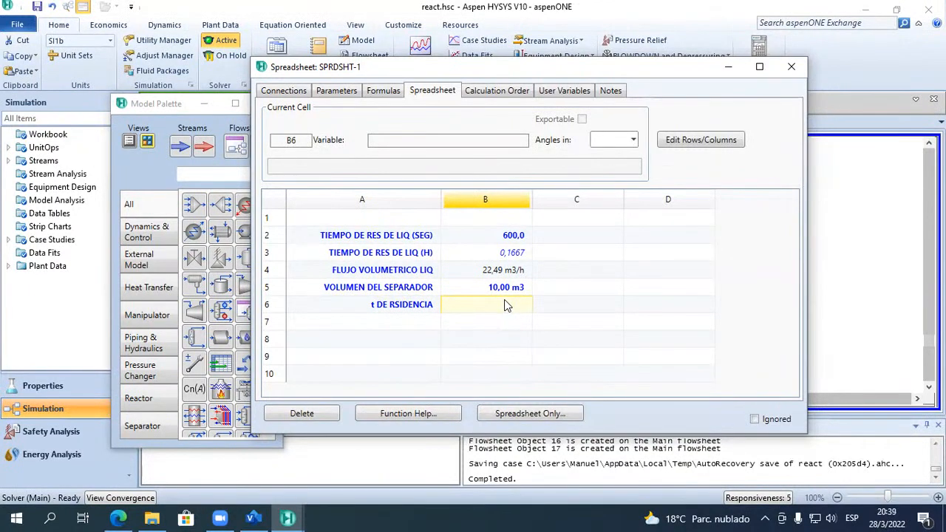
double_click(505, 303)
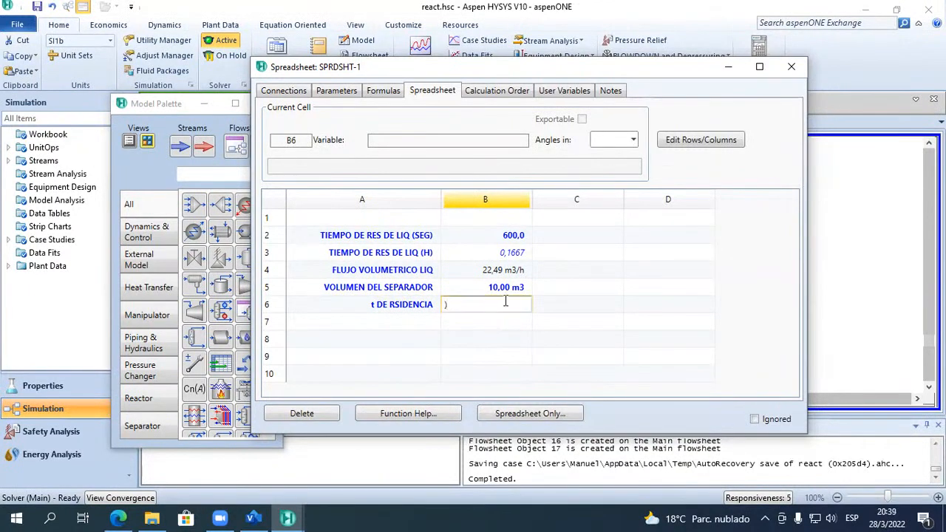
text(=)
click(484, 289)
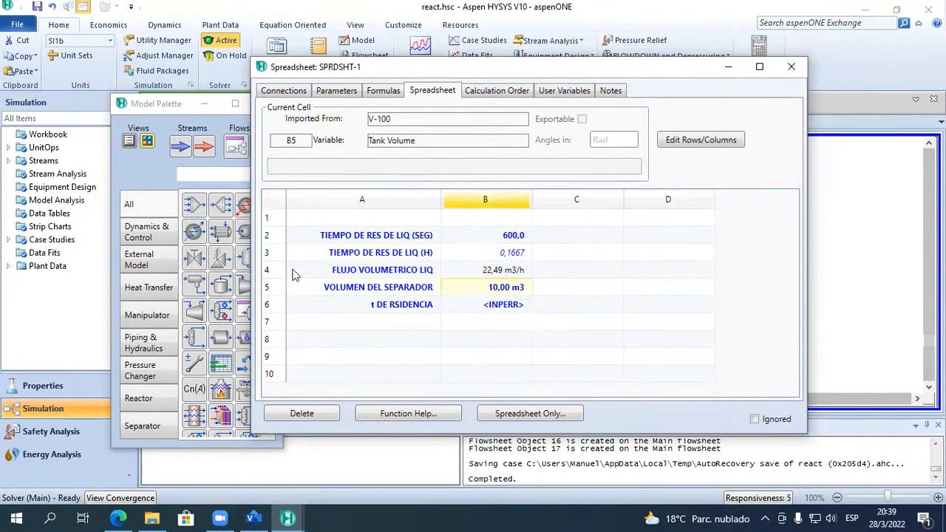
Clear the faulty entry in cell B6 and calculate the residence time there with the formula =B5/B4.
double_click(499, 304)
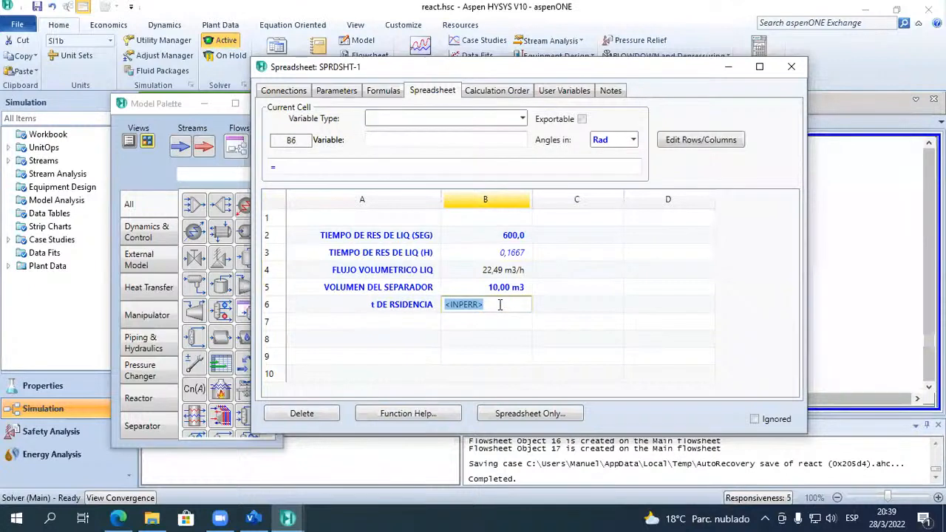
key(BackSpace)
key(BackSpace)
key(BackSpace)
key(BackSpace)
key(BackSpace)
key(BackSpace)
key(BackSpace)
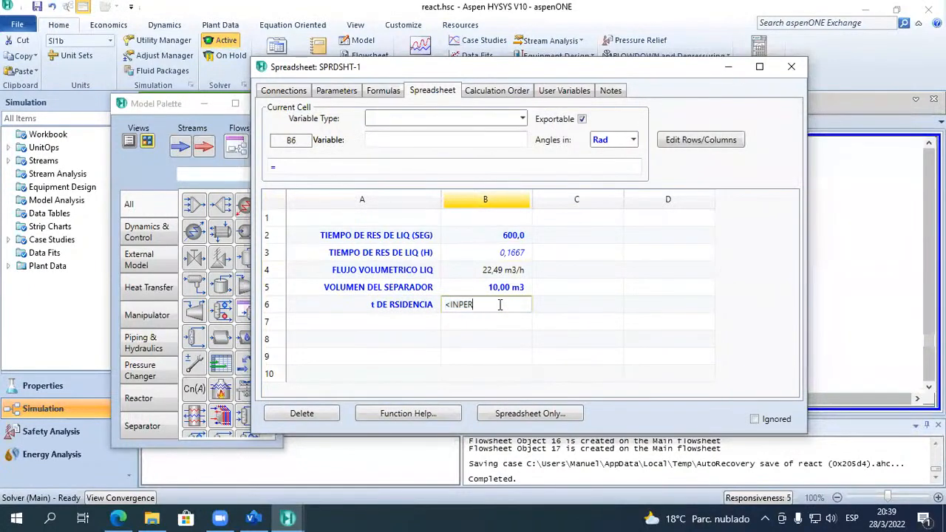
key(BackSpace)
text(=B5/B4)
key(Return)
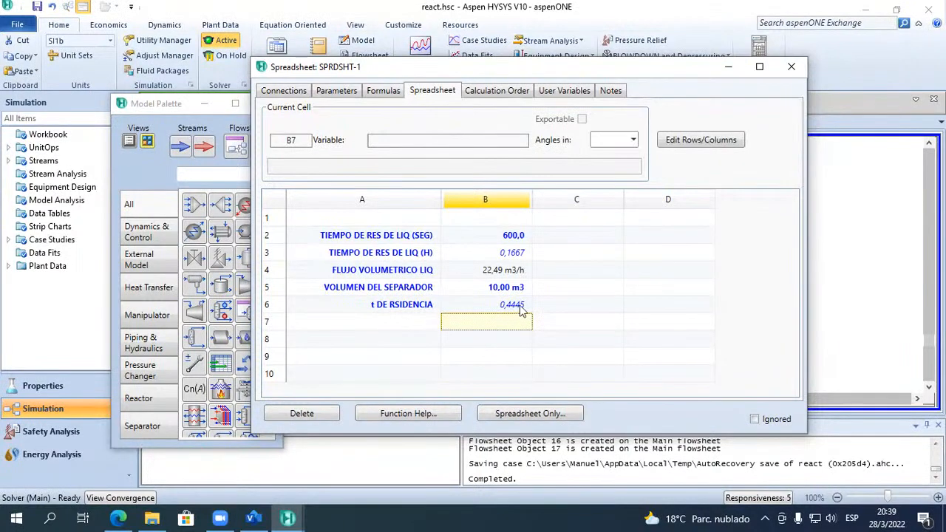
Add the unit to the label in cell A6 so it reads "t DE RSIDENCIA (hora)".
double_click(426, 307)
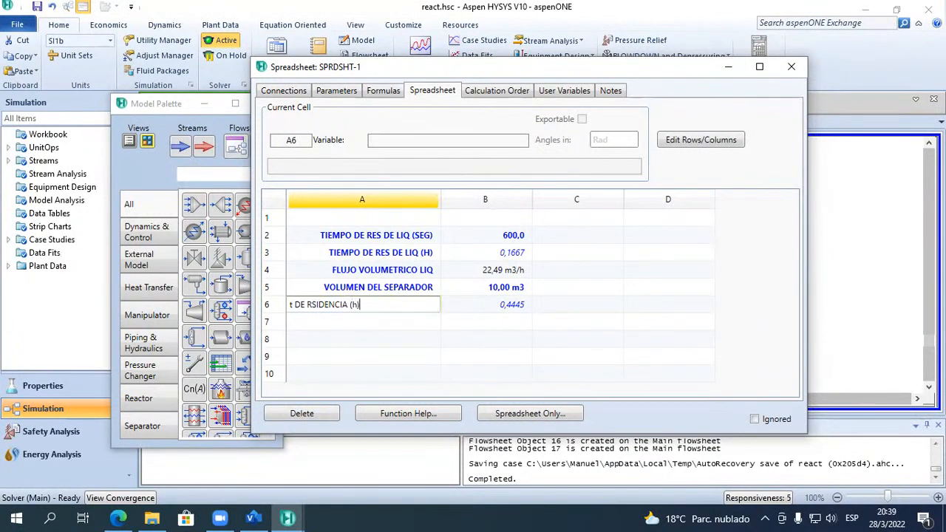
text(ORa)
key(BackSpace)
key(BackSpace)
key(BackSpace)
key(BackSpace)
text(hora)
key(Return)
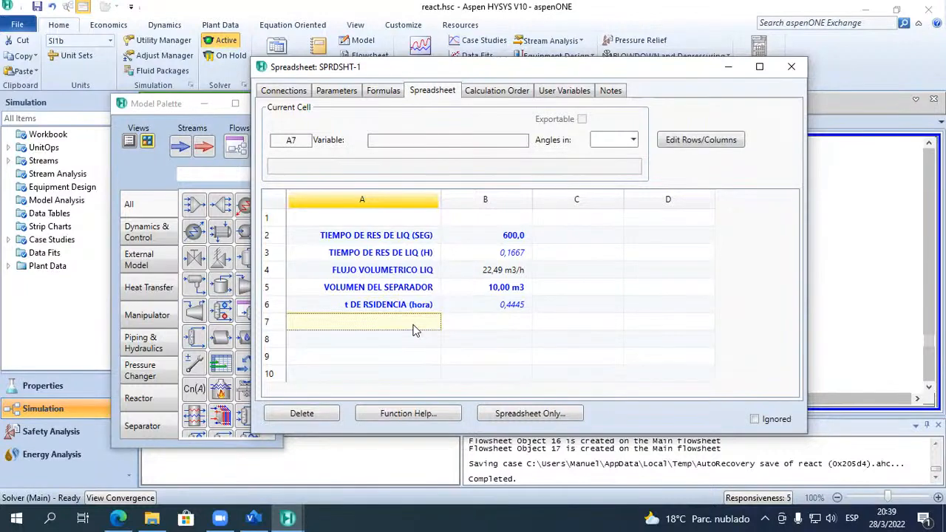
Label cell A7 as "T de residencia seg" for the residence time in seconds.
text(T de residencia a)
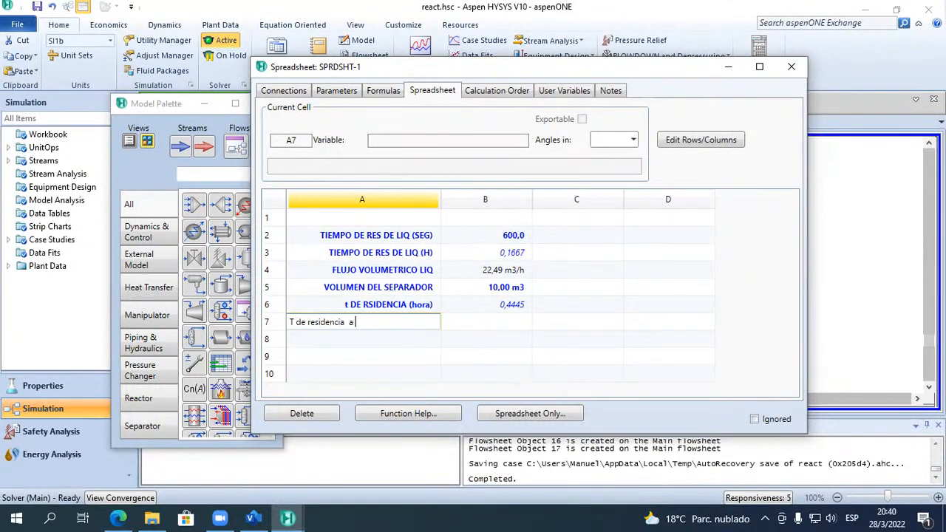
key(BackSpace)
text(seg)
key(Return)
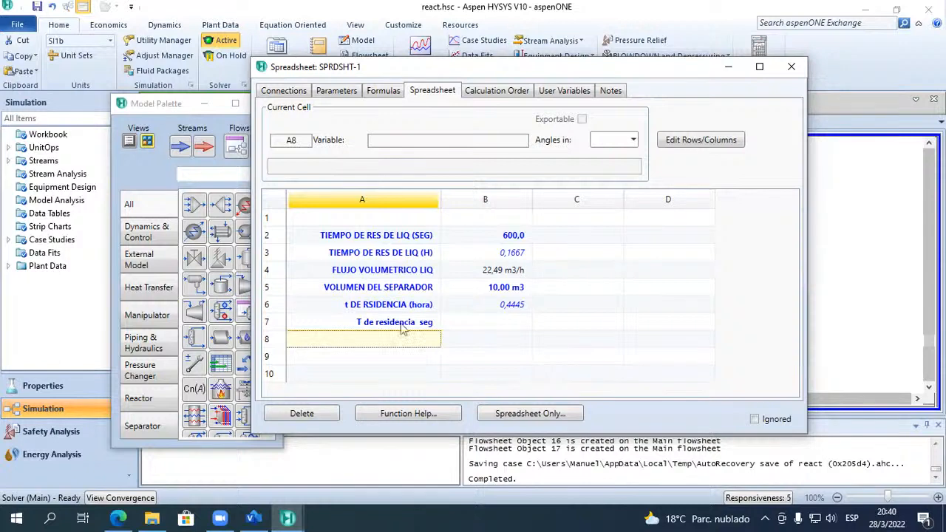
Calculate the residence time in seconds in cell B7 with the formula =b6*3600.
click(509, 312)
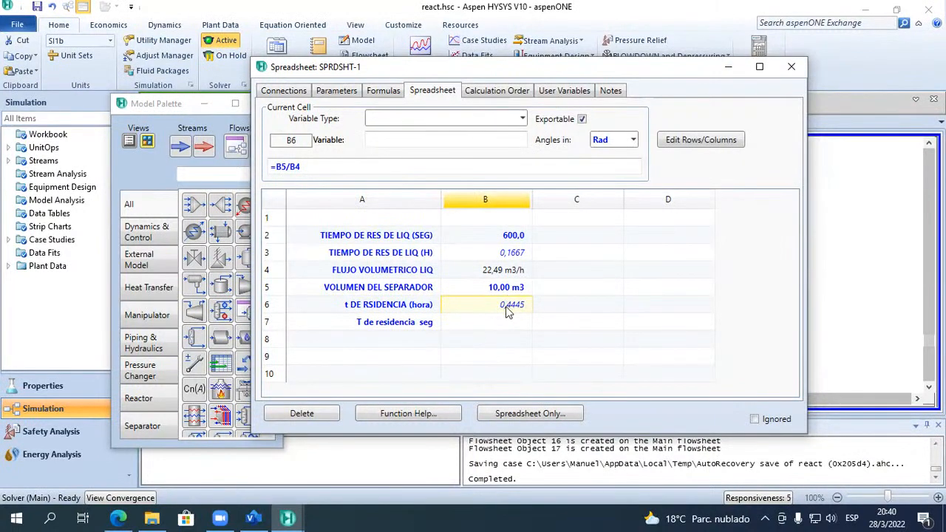
click(501, 271)
click(504, 286)
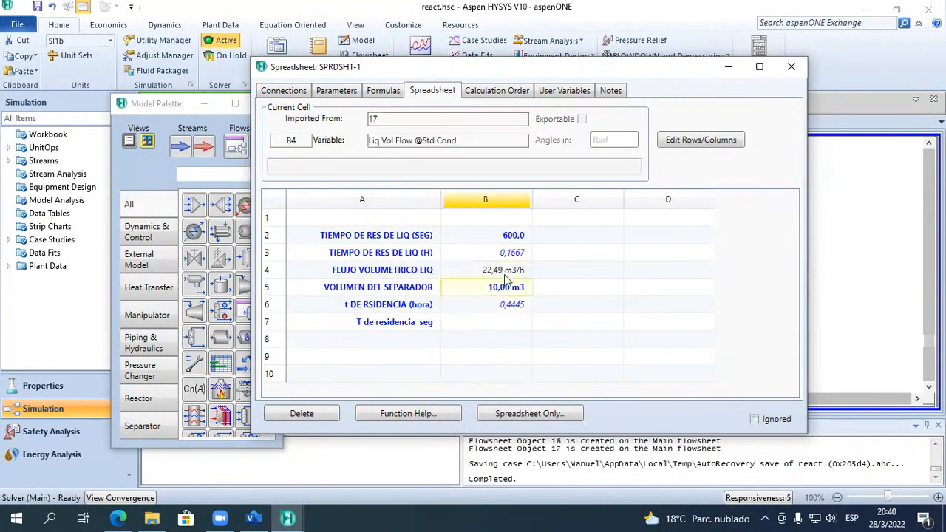
click(510, 316)
right_click(510, 316)
click(494, 322)
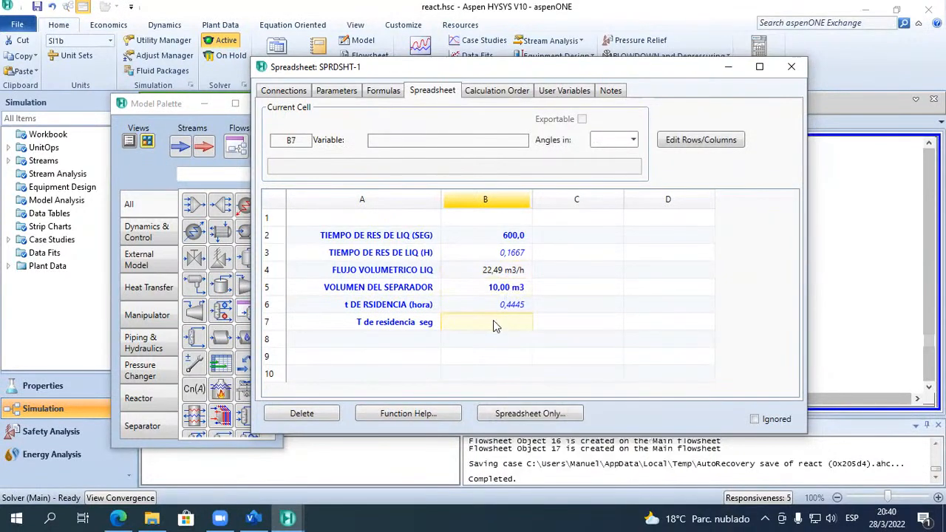
text(=)
text(b6*3600)
key(Return)
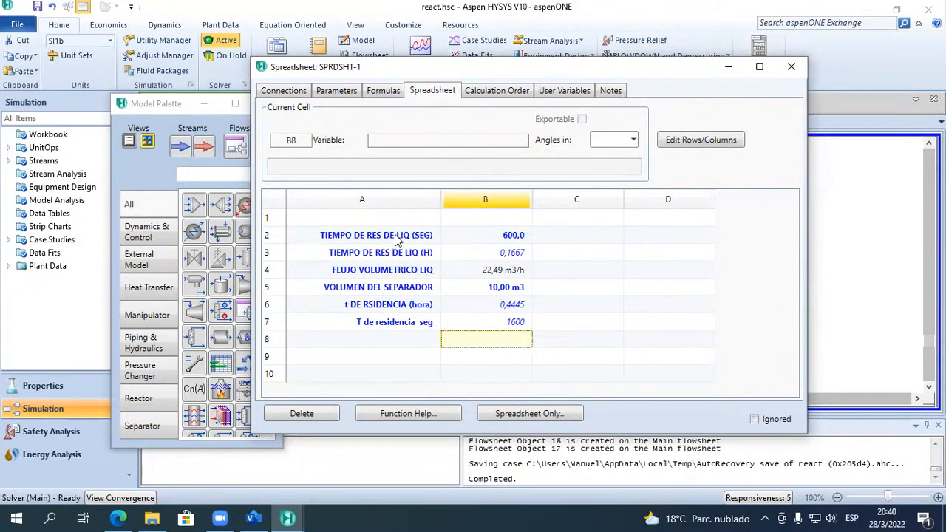
Delete the two TIEMPO DE RES DE LIQ entries in rows 2 and 3, including their labels, value and formula.
click(517, 237)
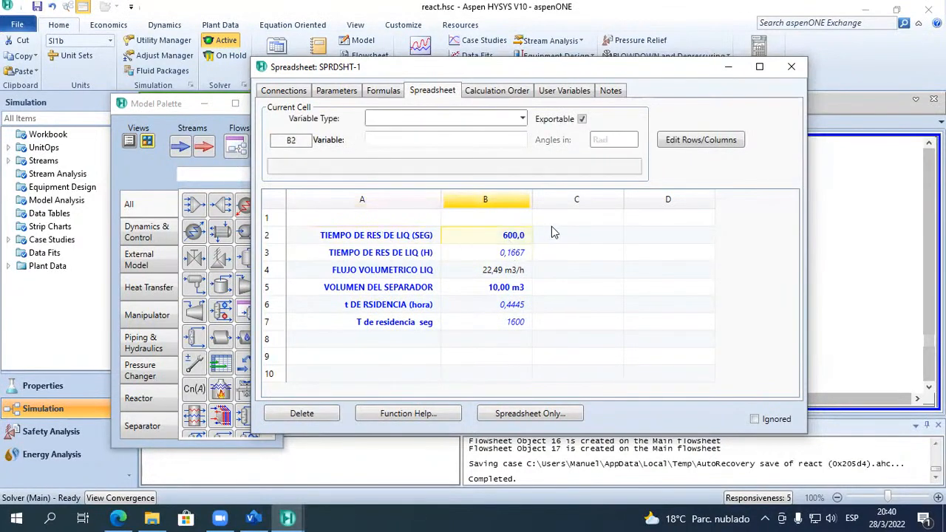
drag(554, 249, 360, 255)
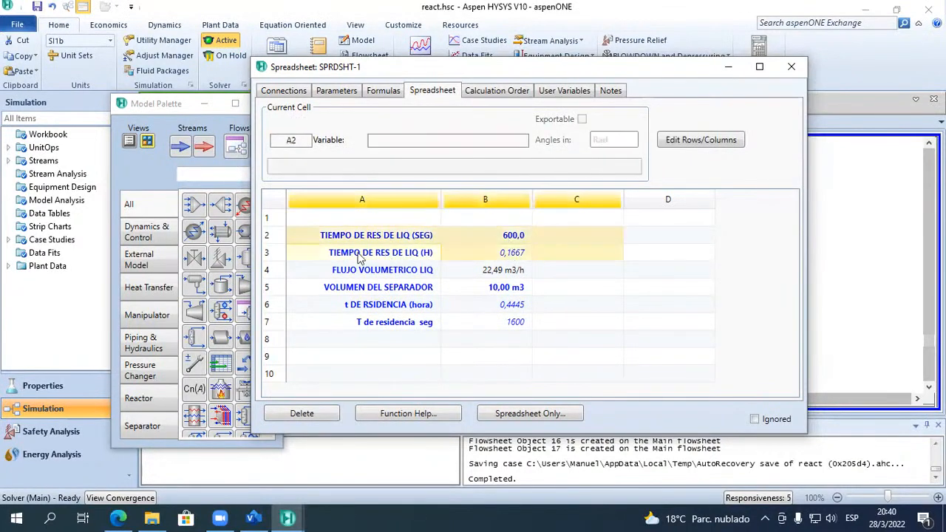
click(392, 276)
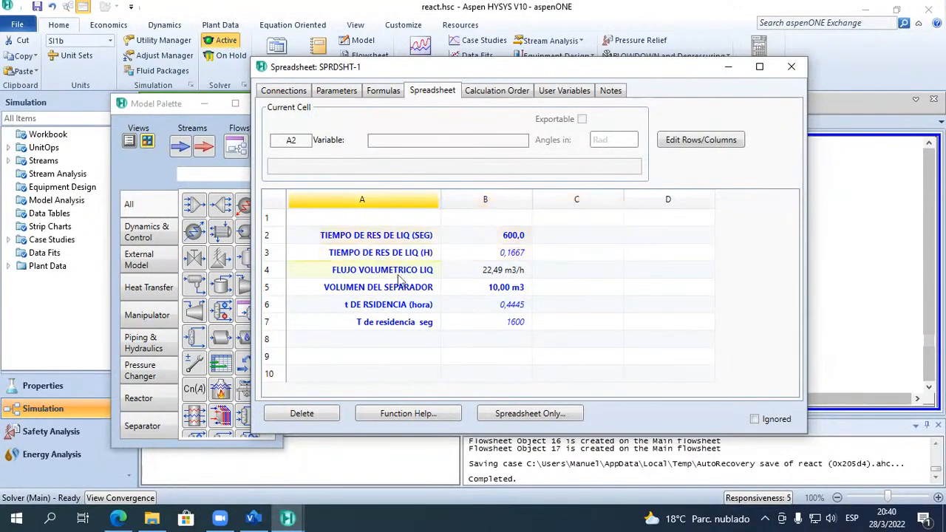
click(502, 255)
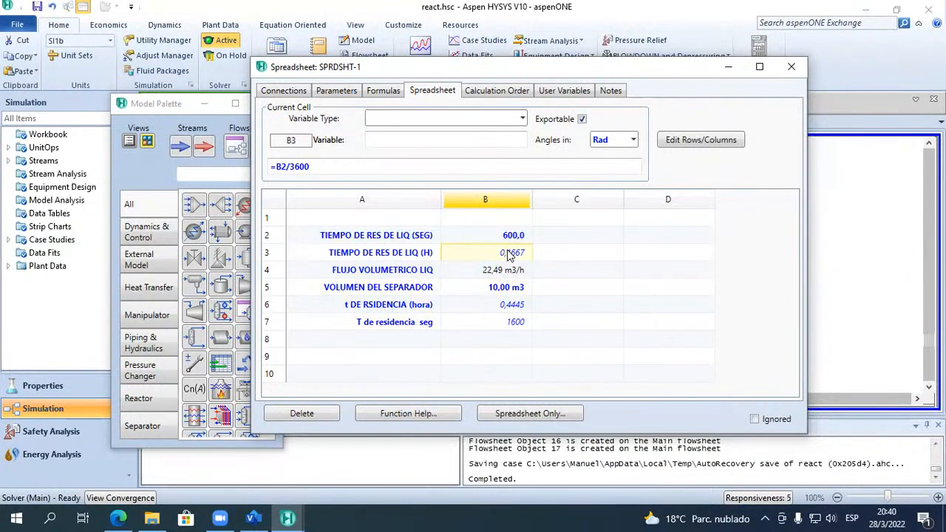
key(Delete)
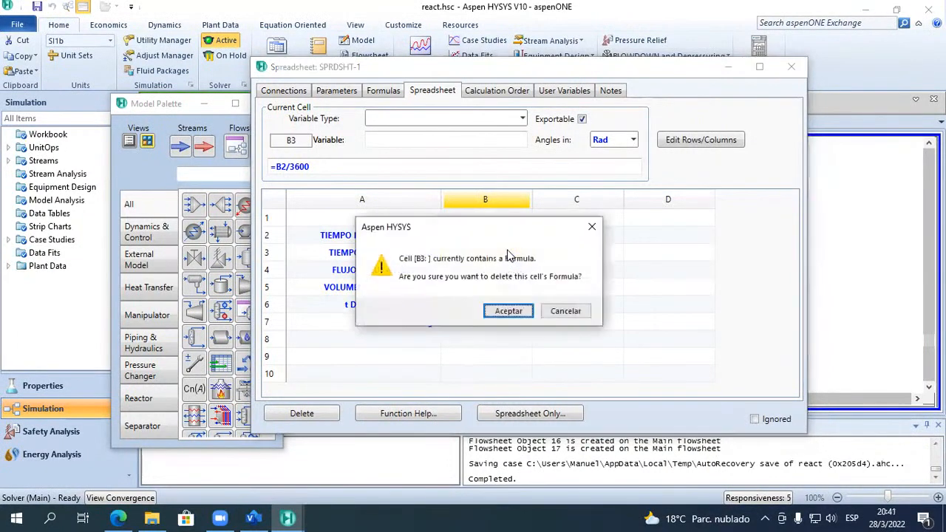
click(509, 311)
click(500, 238)
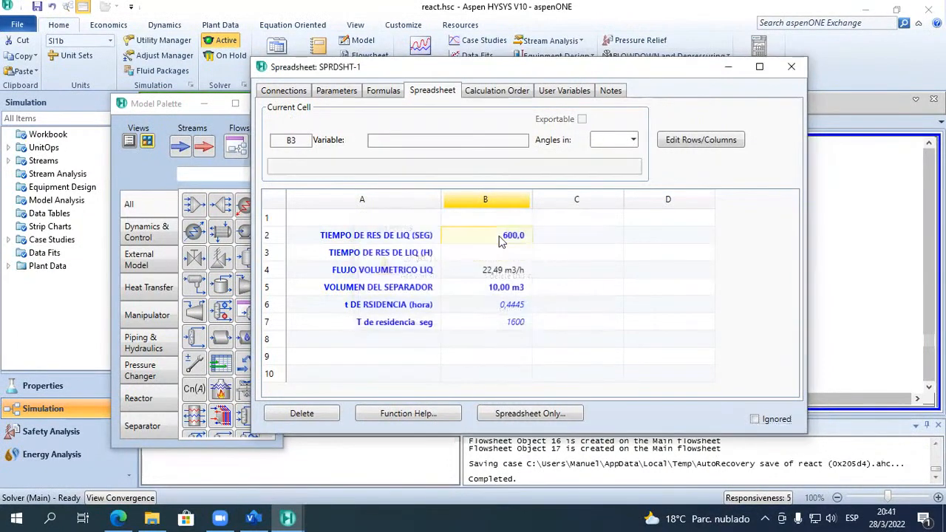
click(361, 232)
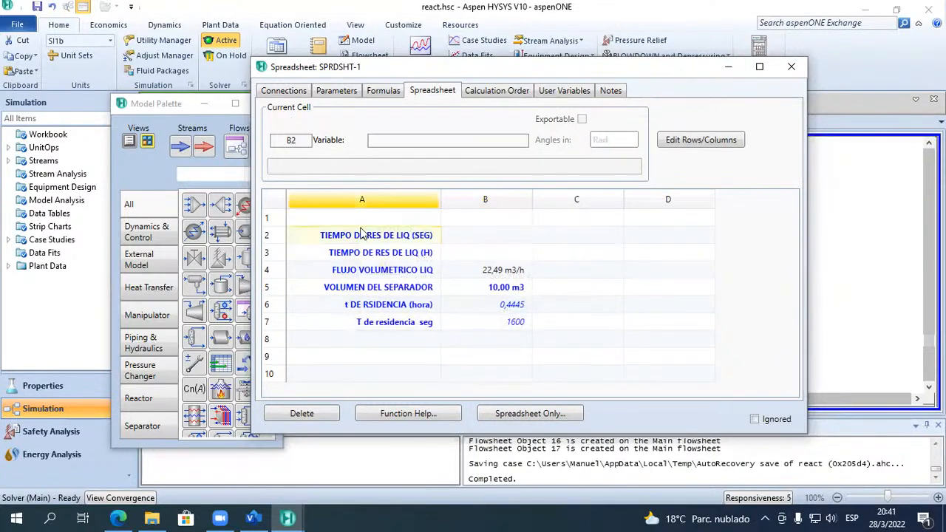
key(Delete)
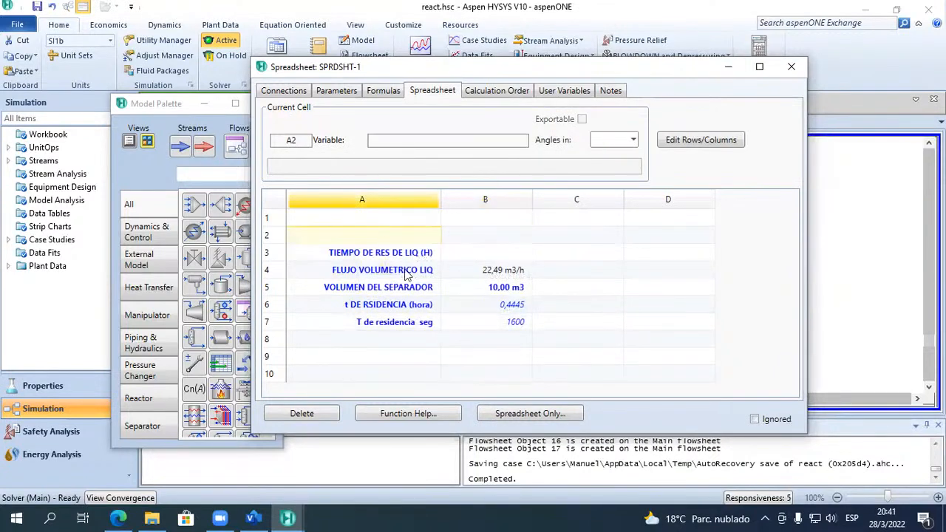
click(402, 257)
key(Delete)
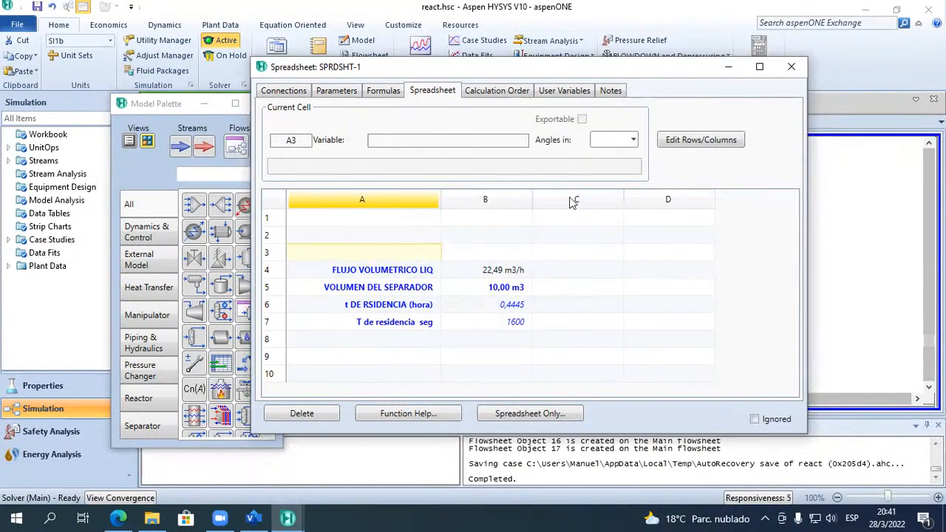
Add an Adjust block to the flowsheet beside the spreadsheet block SPRDSHT-1.
drag(627, 79, 456, 399)
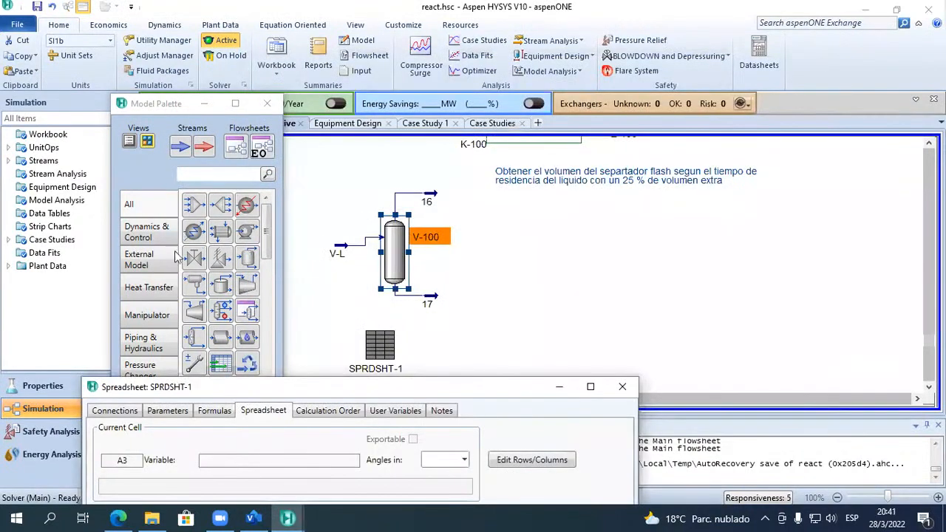
click(146, 315)
click(194, 205)
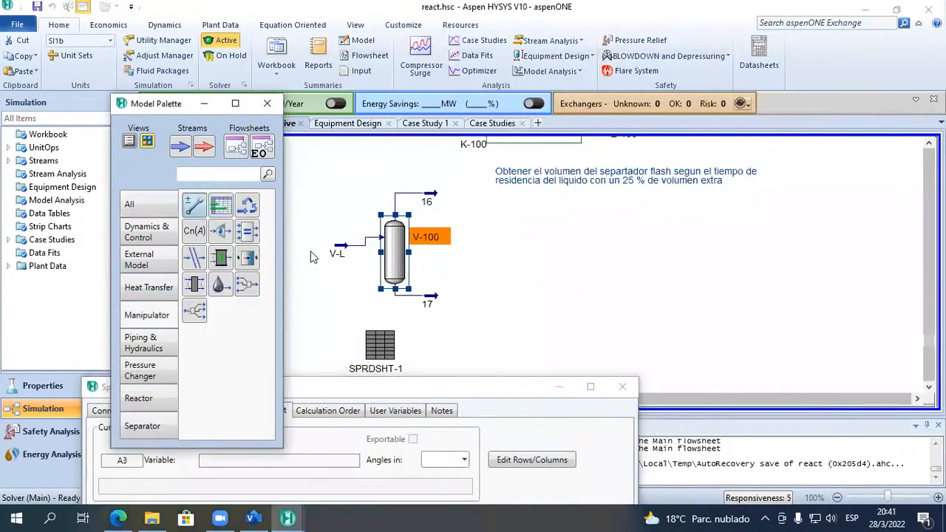
click(529, 345)
Review the separator volume in cell B5 and the residence time in seconds in cell B7 of SPRDSHT-1.
click(479, 387)
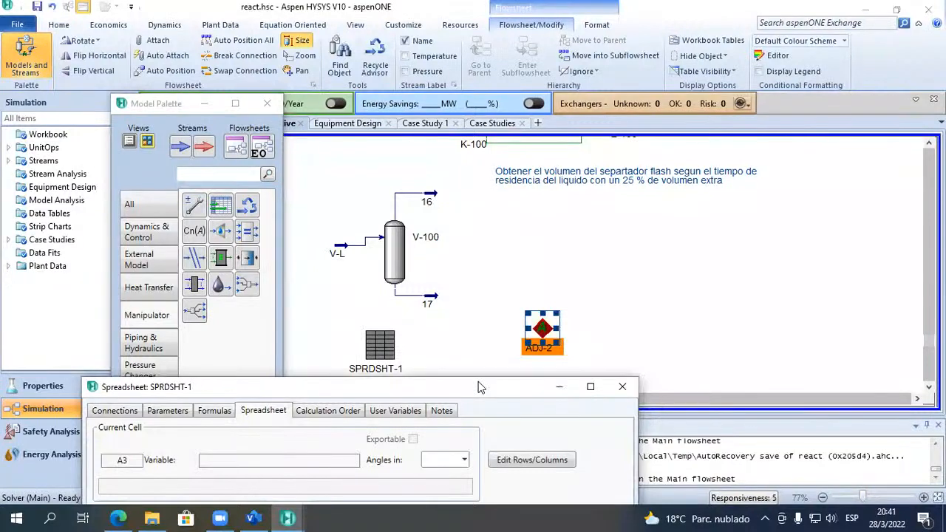
drag(479, 388, 559, 30)
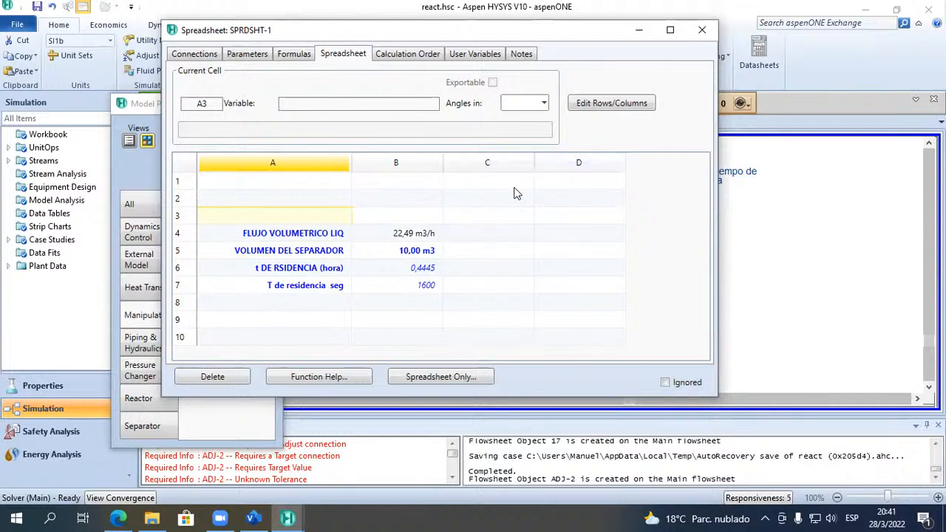
mouse_move(414, 255)
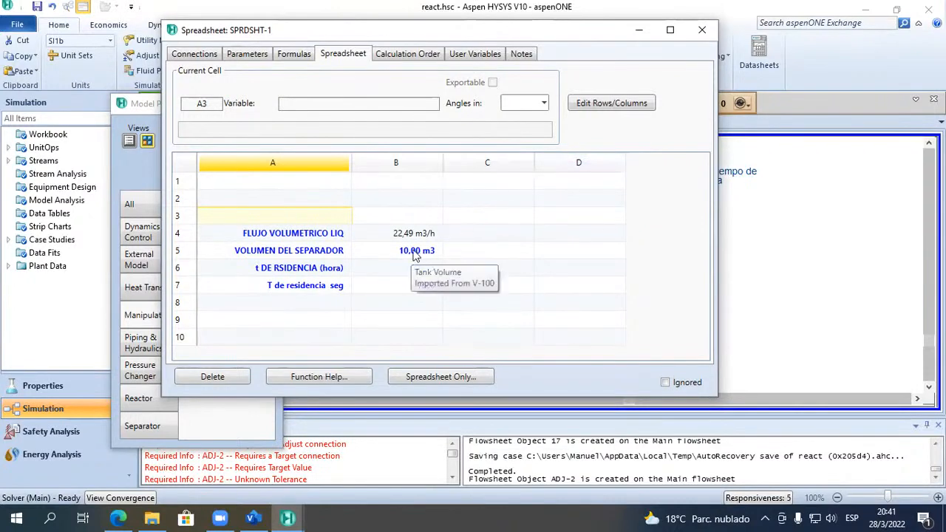
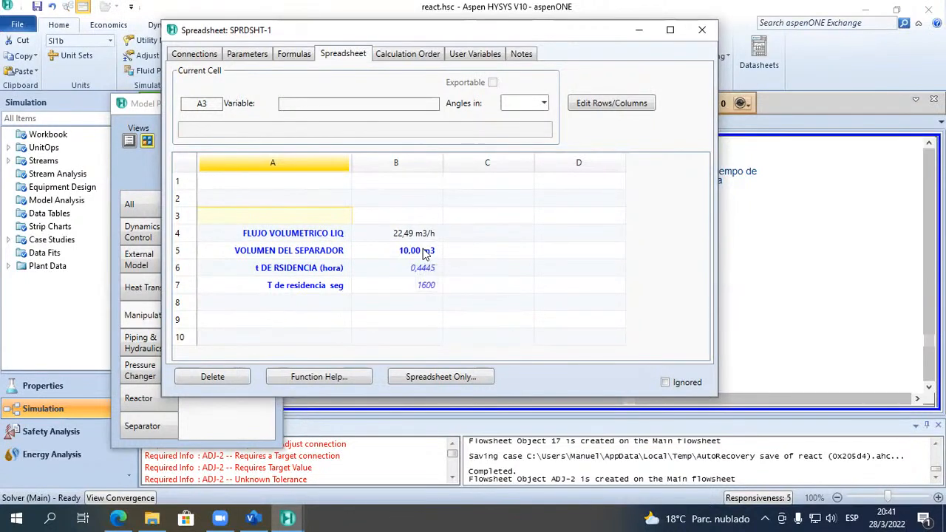
click(425, 253)
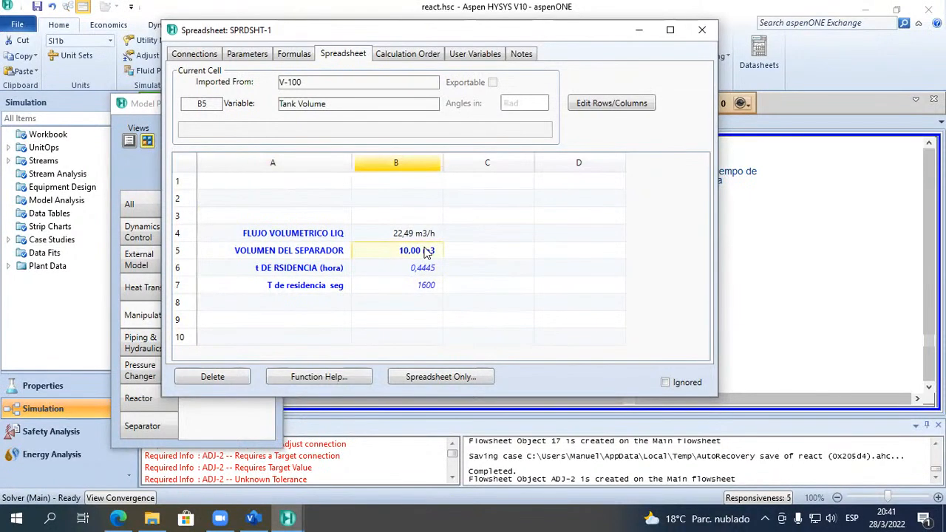
click(421, 284)
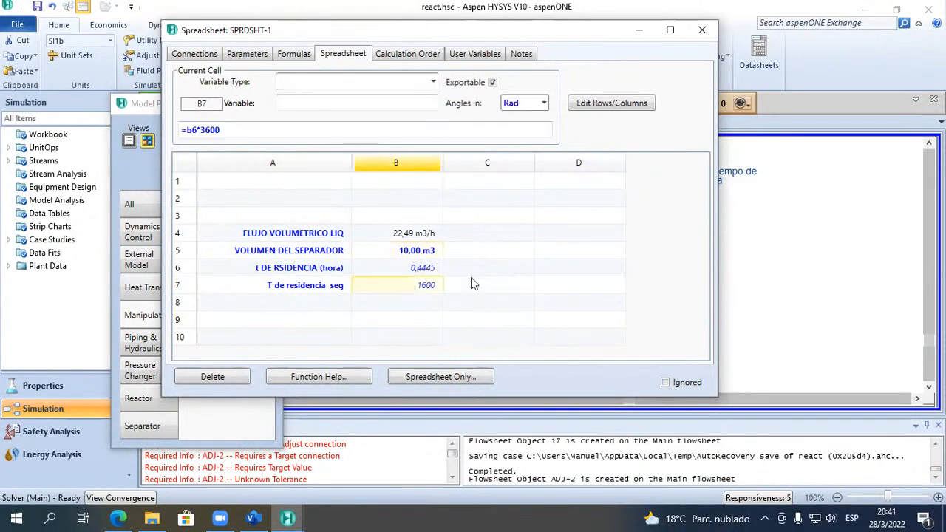
click(640, 31)
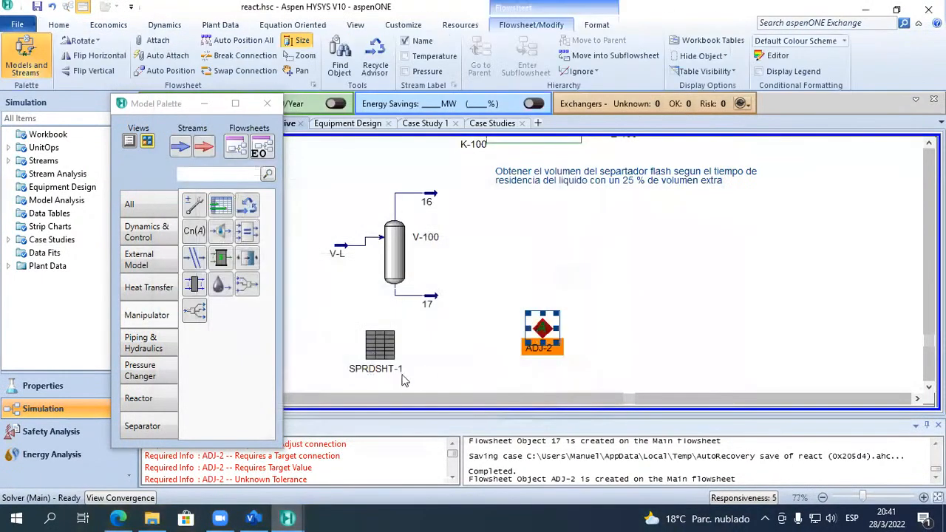
double_click(378, 353)
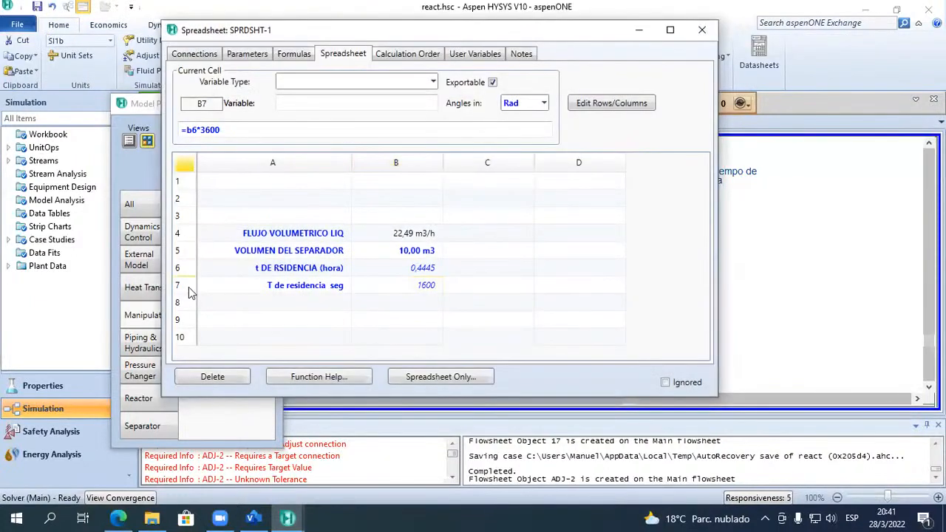
click(423, 285)
click(627, 33)
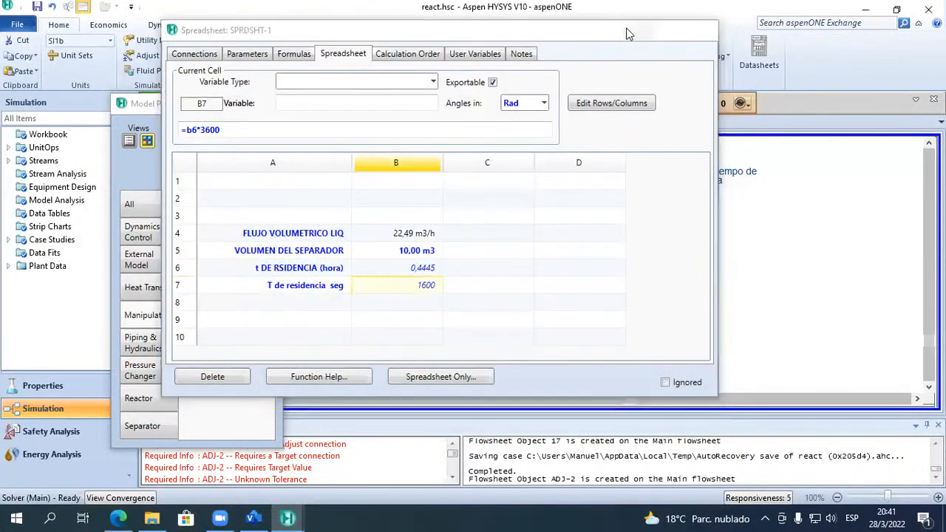
Set the target variable of the Adjust block ADJ-2 to cell B7 of SPRDSHT-1.
double_click(538, 329)
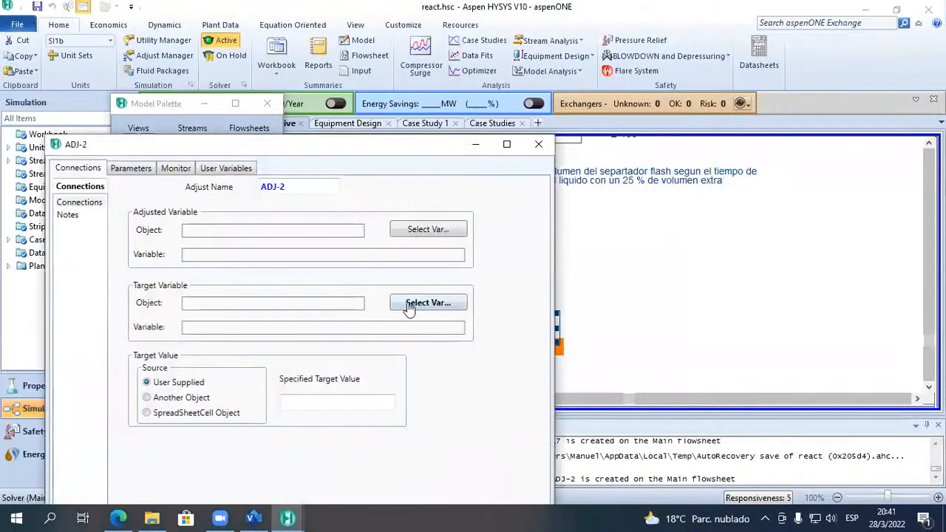
click(409, 306)
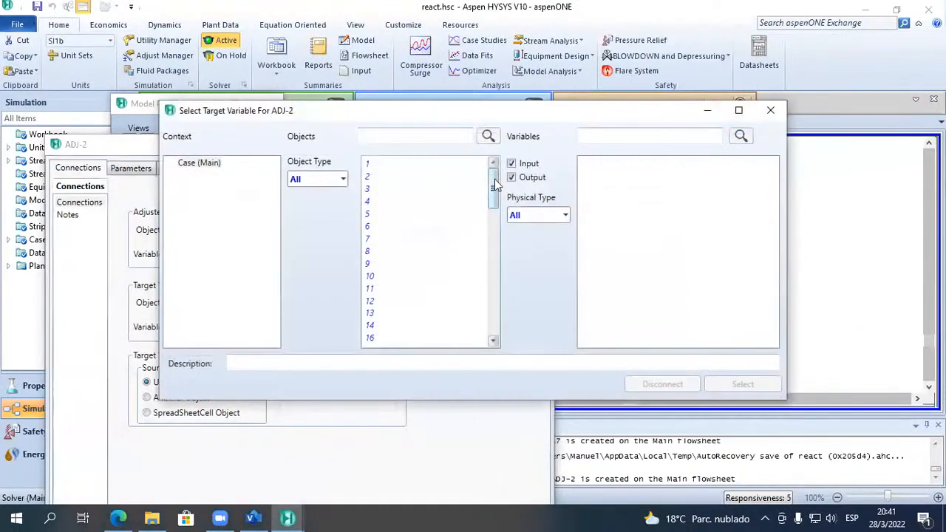
drag(494, 185, 515, 320)
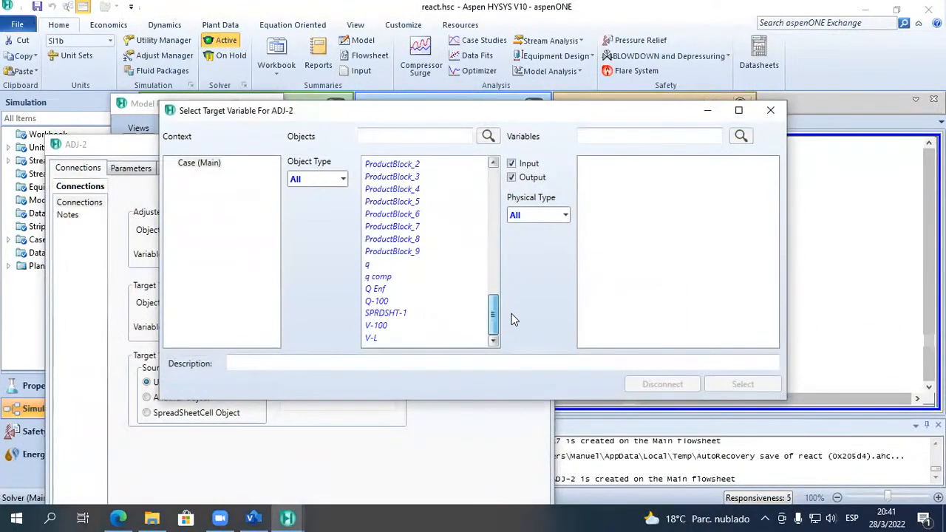
click(395, 313)
click(597, 240)
click(741, 384)
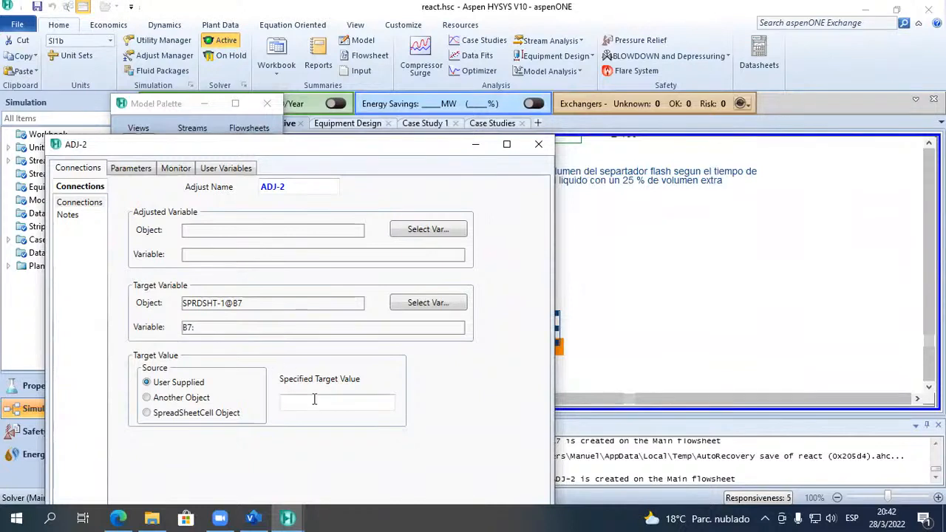
Check the residence time cell in the spreadsheet and set ADJ-2's user-supplied target value to 600.
drag(436, 146, 456, 454)
double_click(380, 342)
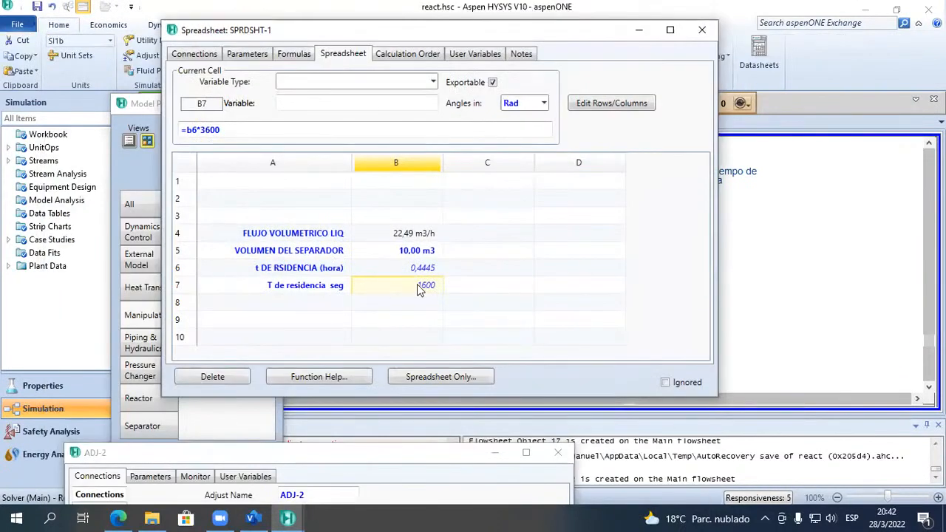
click(412, 466)
drag(410, 453, 467, 56)
click(373, 313)
text(600)
key(Return)
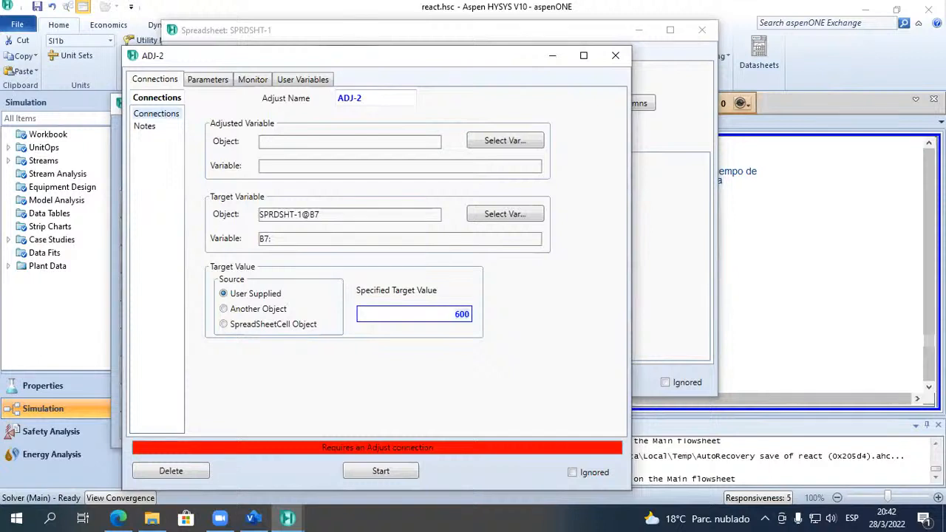
click(614, 56)
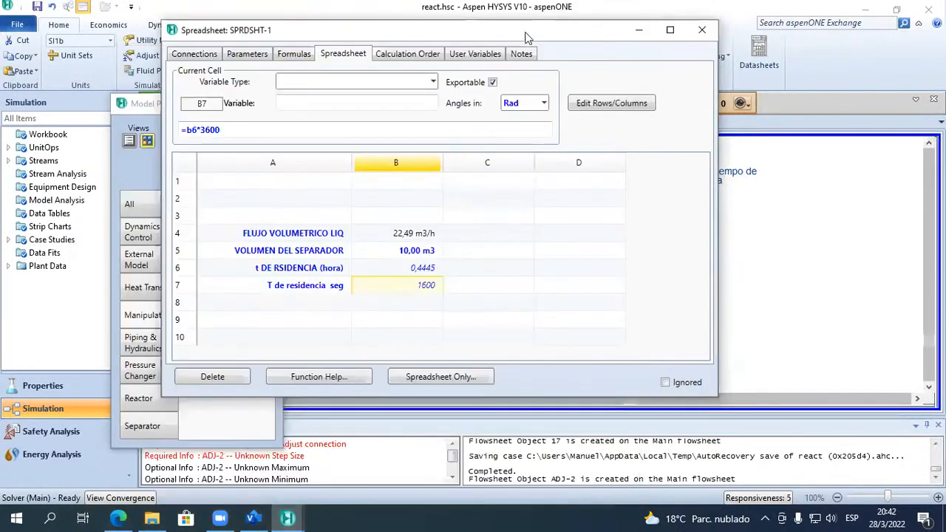
Inspect the volume in the sizing data of separator V-100 and its imported value in spreadsheet cell B5.
drag(526, 37, 527, 383)
double_click(442, 233)
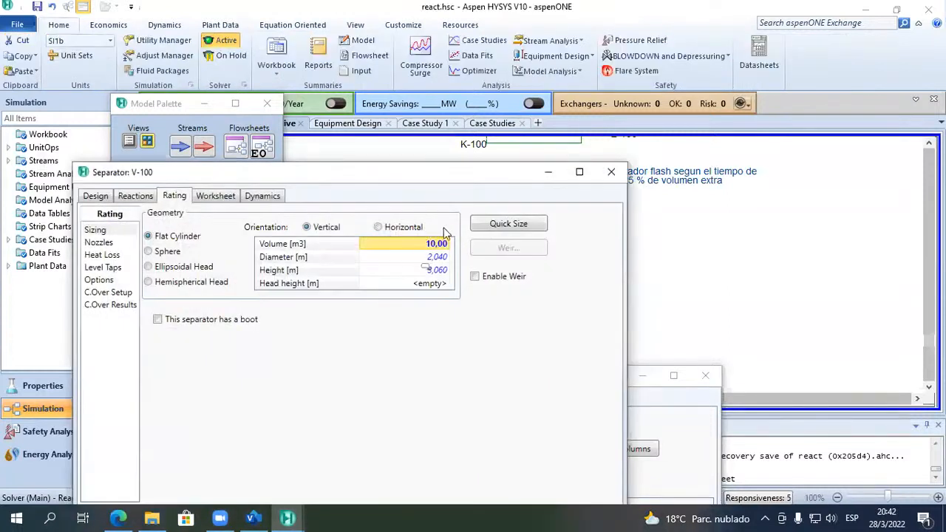
click(612, 172)
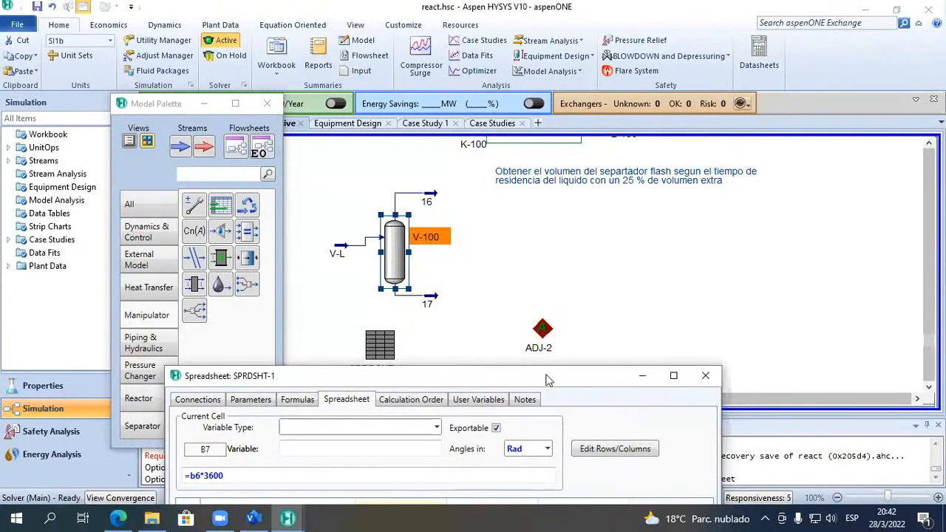
drag(547, 380, 499, 129)
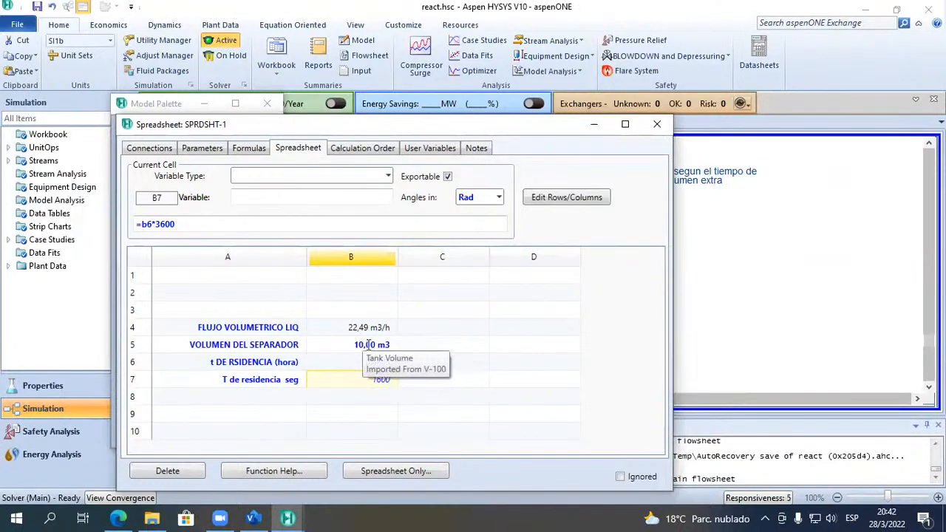
click(376, 344)
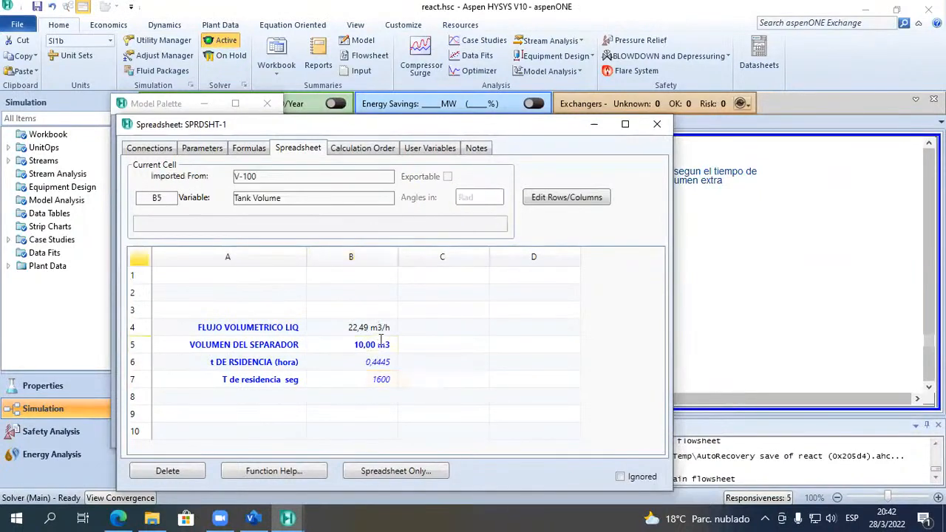
Set the adjusted variable of ADJ-2 to the Tank Volume of separator V-100.
click(597, 128)
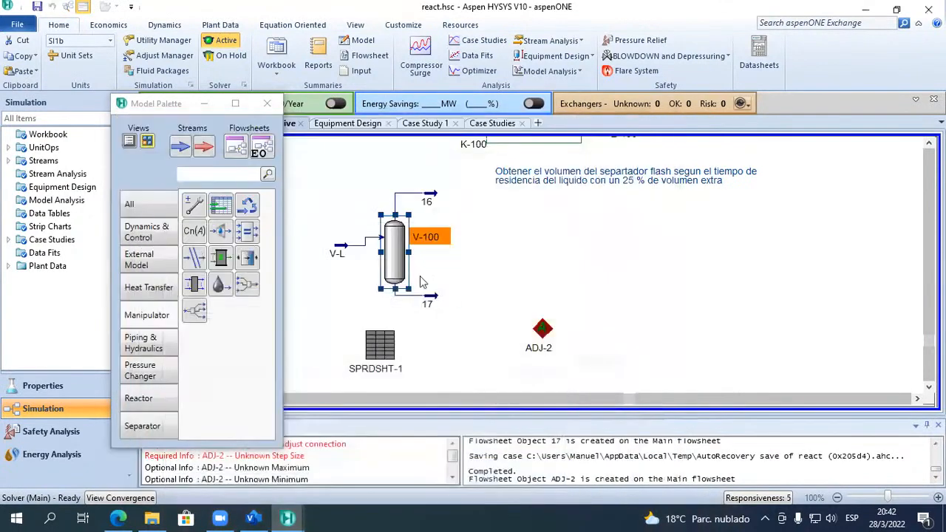
double_click(396, 261)
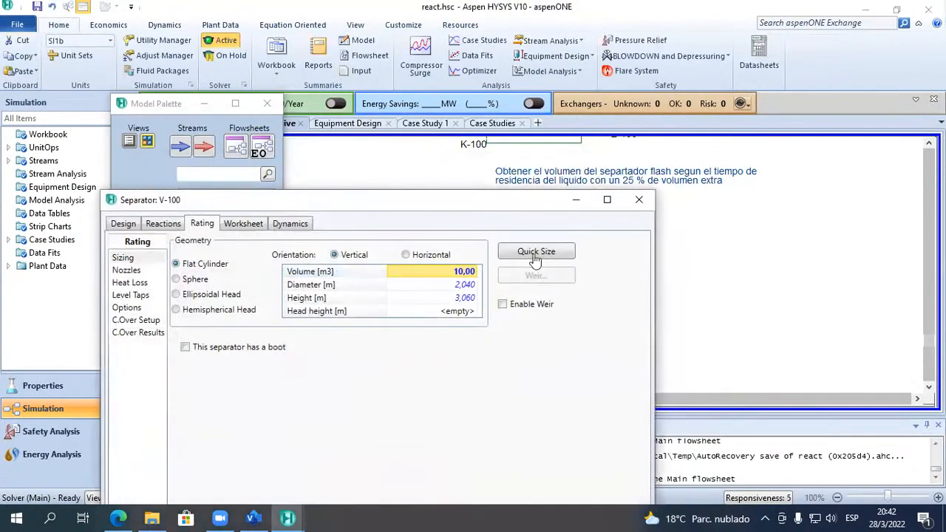
click(639, 199)
double_click(542, 330)
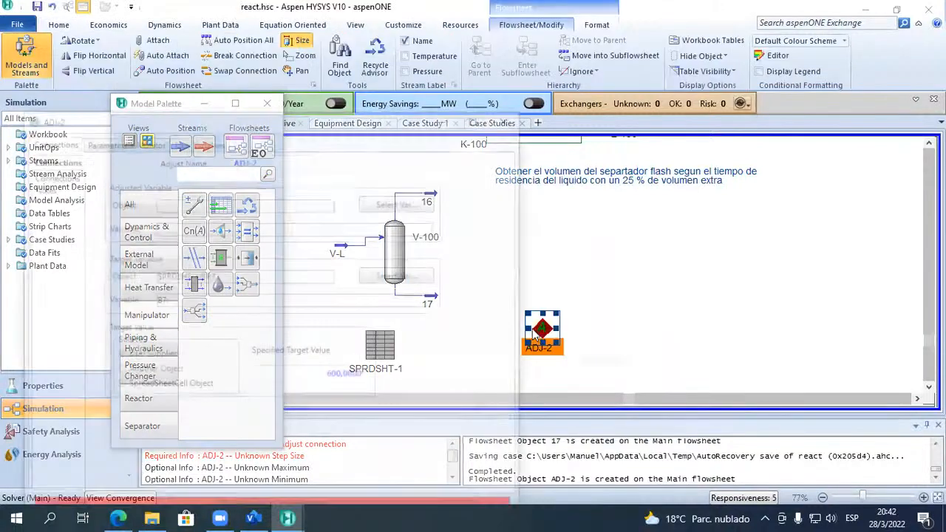
click(386, 199)
drag(493, 197, 494, 281)
drag(494, 283, 498, 348)
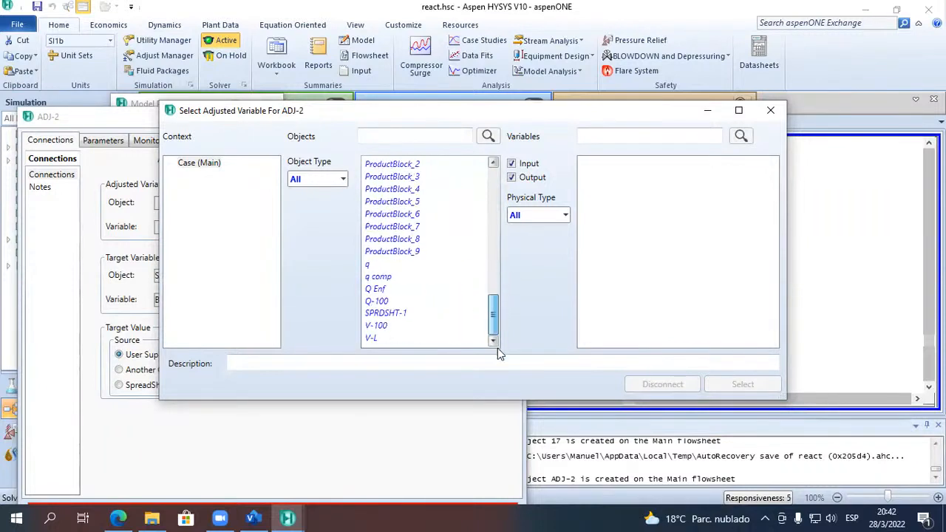
click(377, 325)
click(615, 197)
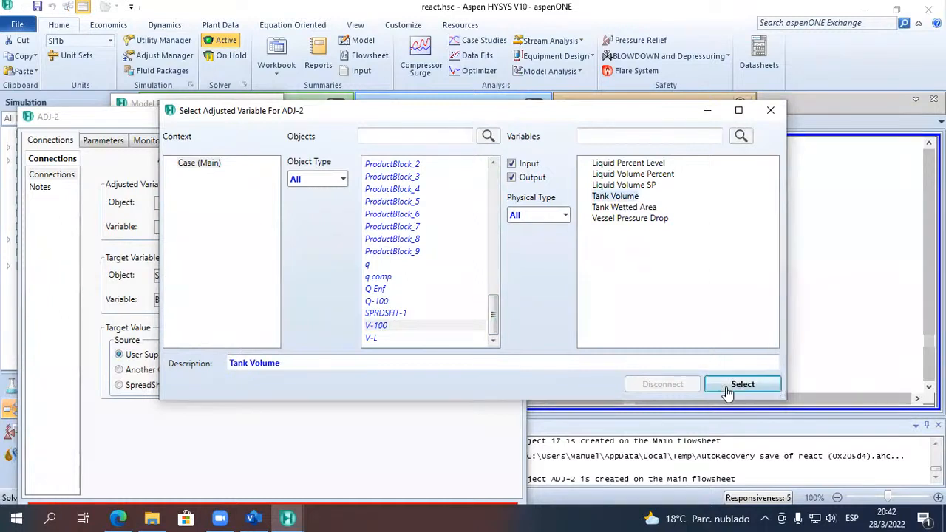
click(743, 385)
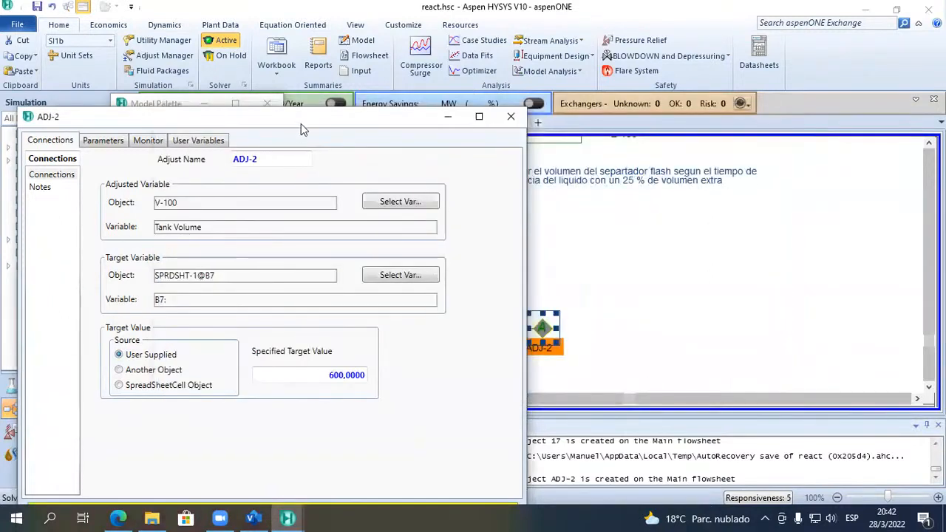
Bound the ADJ-2 adjustment with a minimum of 2 m3 and a maximum of 10 m3.
drag(301, 123, 459, 61)
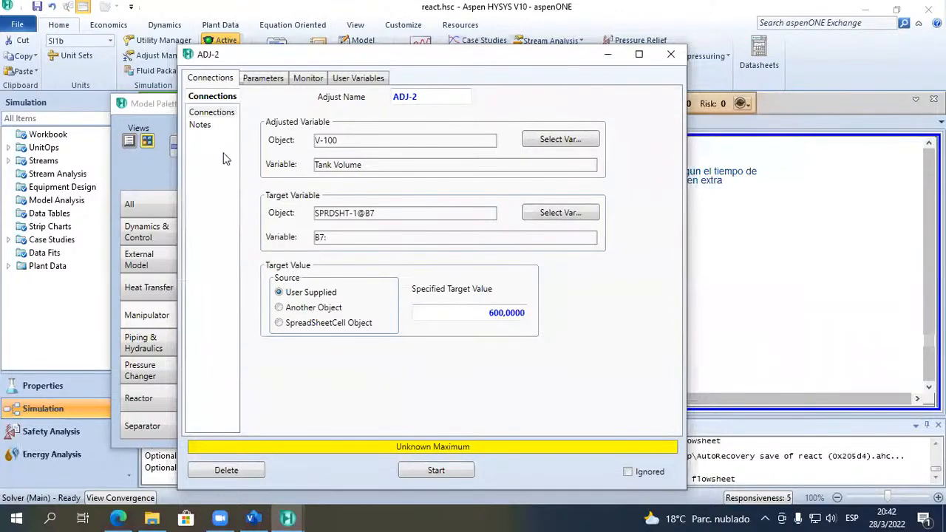
click(264, 79)
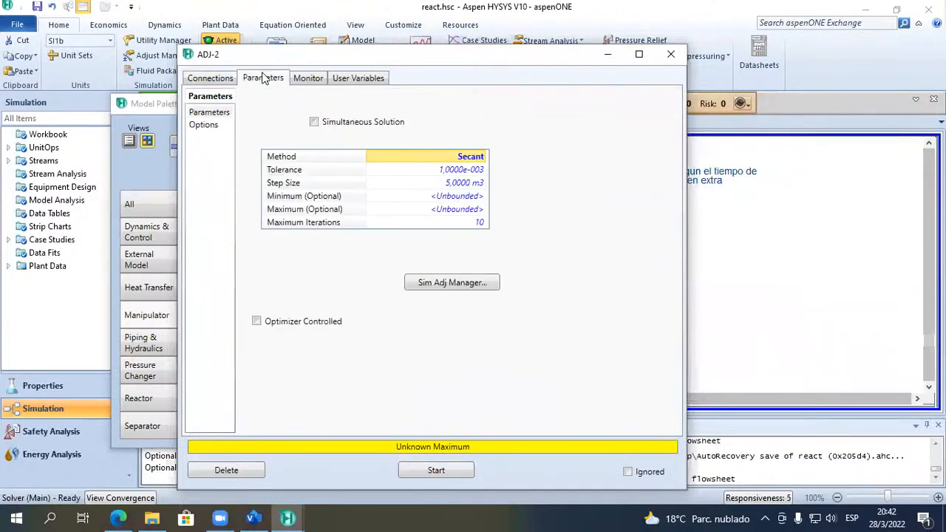
click(457, 198)
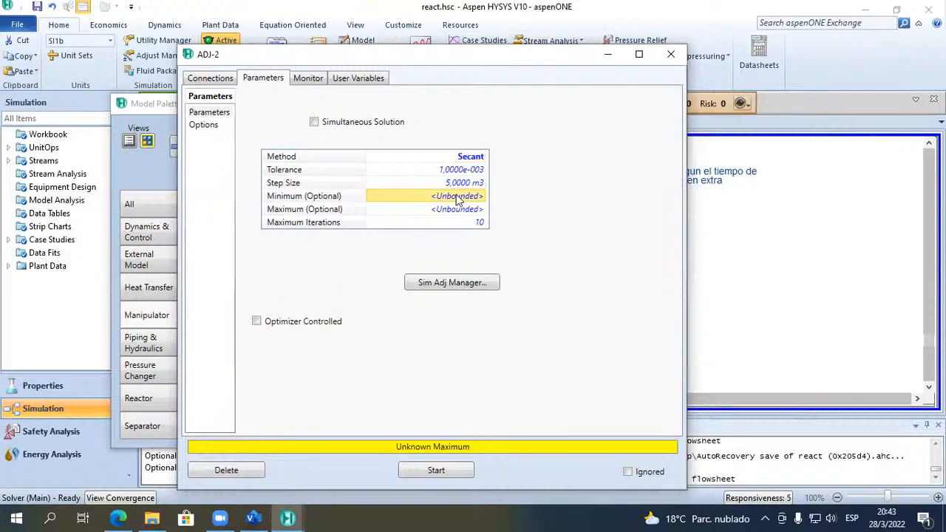
text(1)
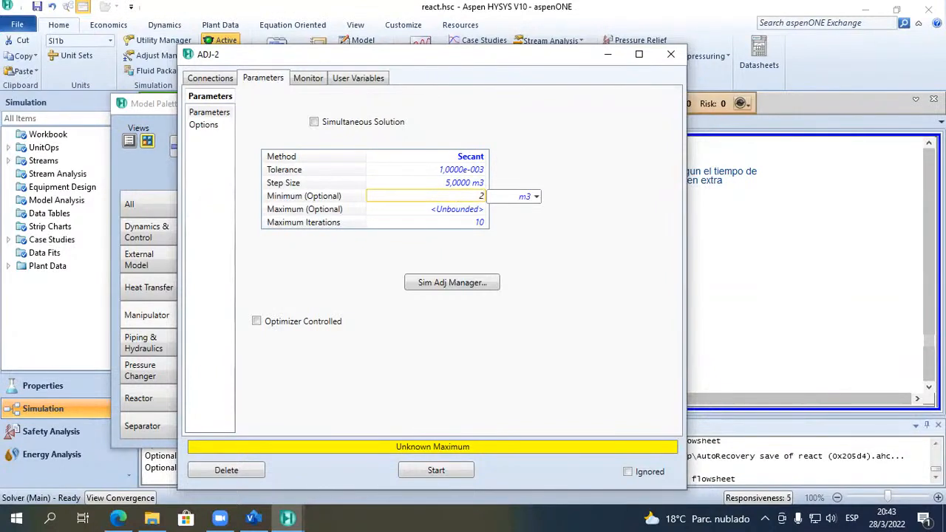
key(Return)
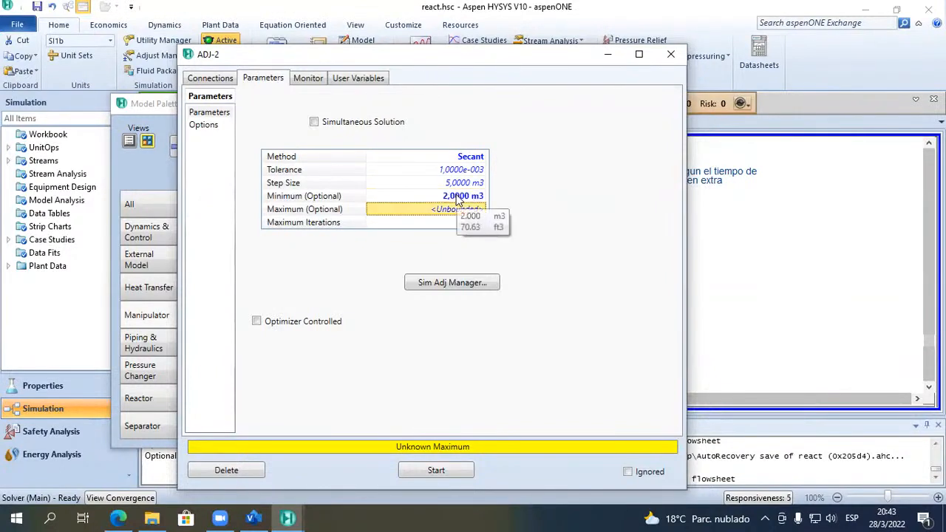
text(10)
key(Return)
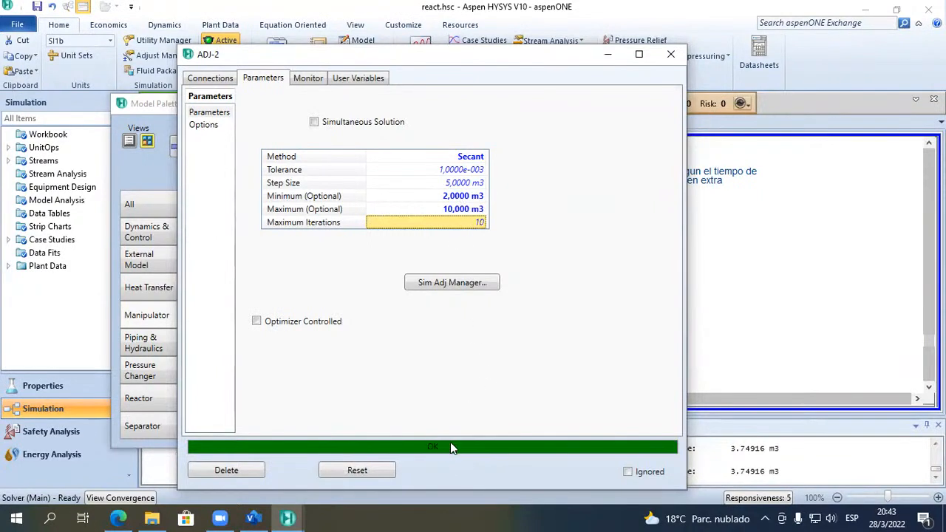
Review the residence time and separator volume in SPRDSHT-1, and compare with the sizing data of V-100.
click(665, 57)
double_click(373, 343)
click(379, 384)
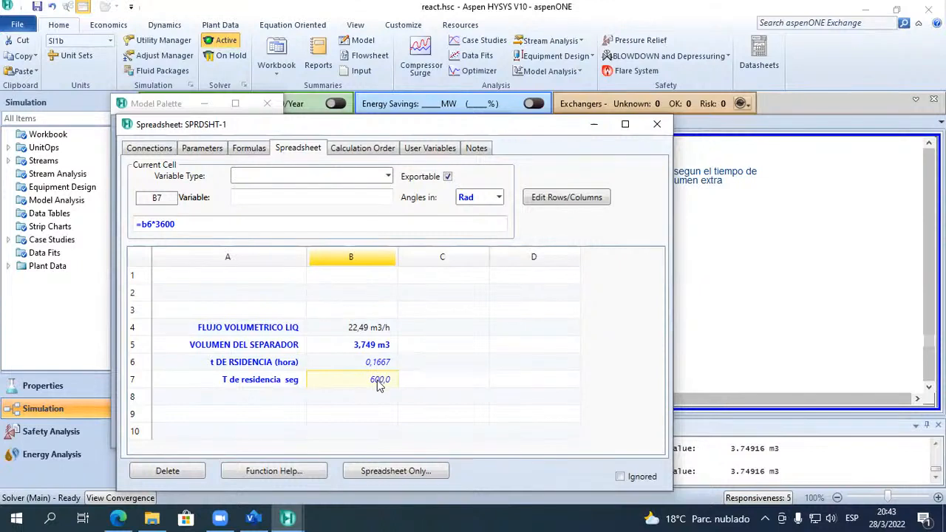
click(320, 348)
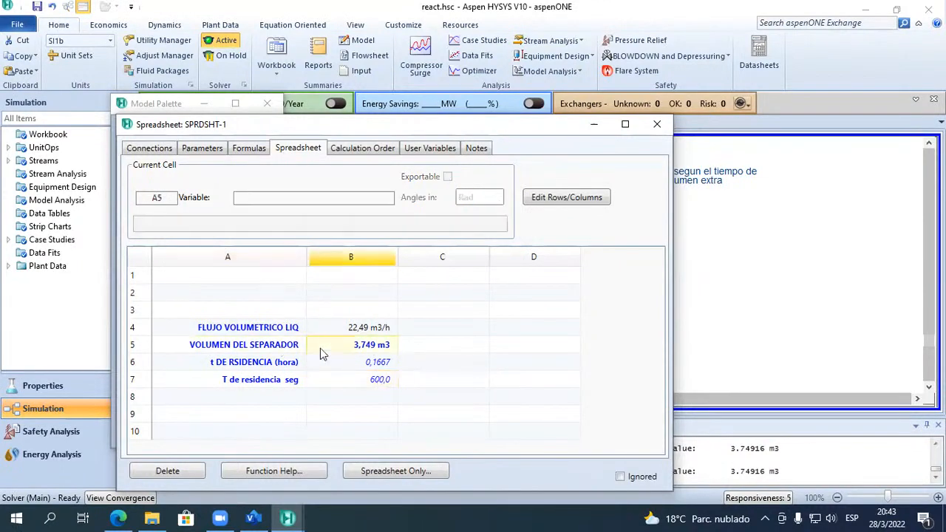
click(367, 377)
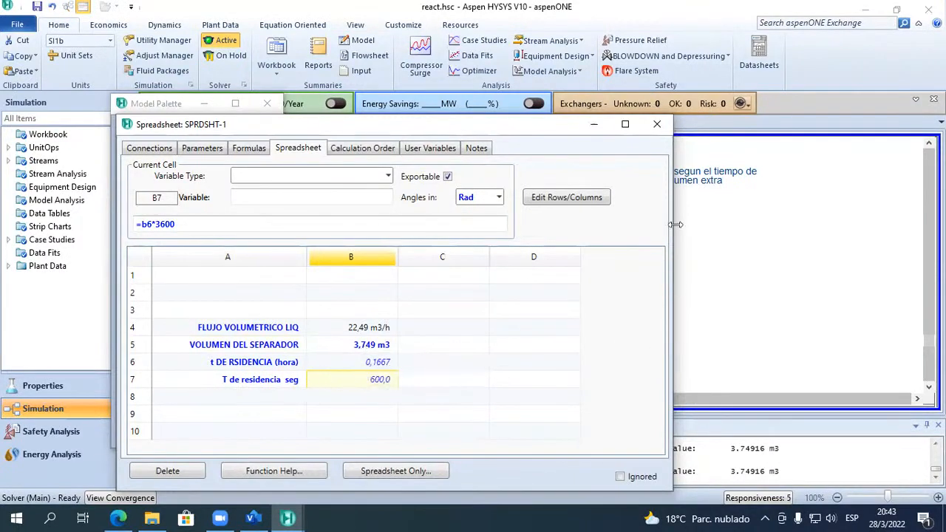
click(646, 127)
click(406, 271)
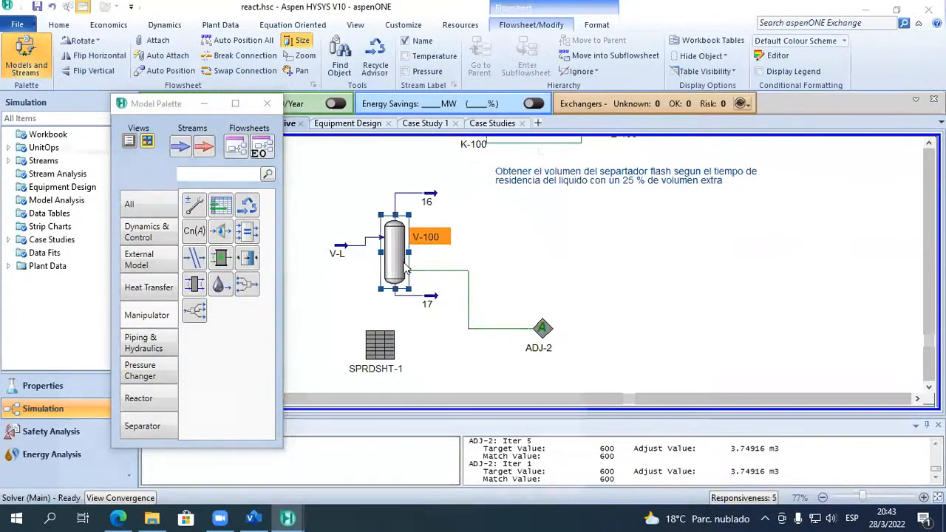
double_click(406, 271)
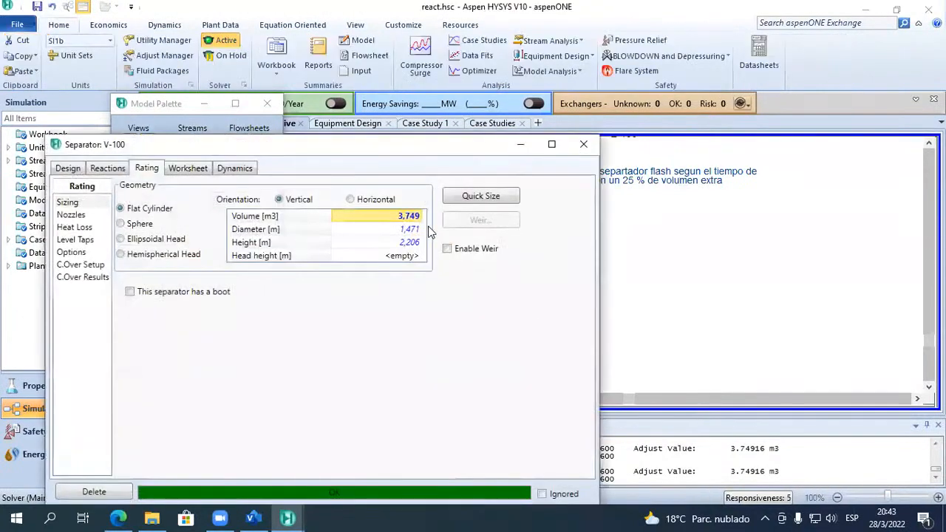
click(585, 145)
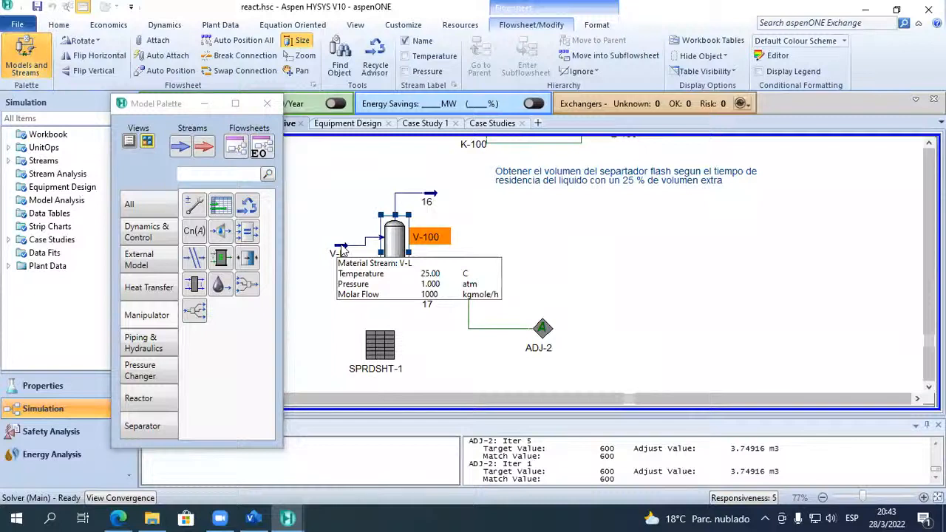
Check the conditions of feed stream V-L and the residence time formulas in cells B6 and B7 of SPRDSHT-1.
double_click(342, 251)
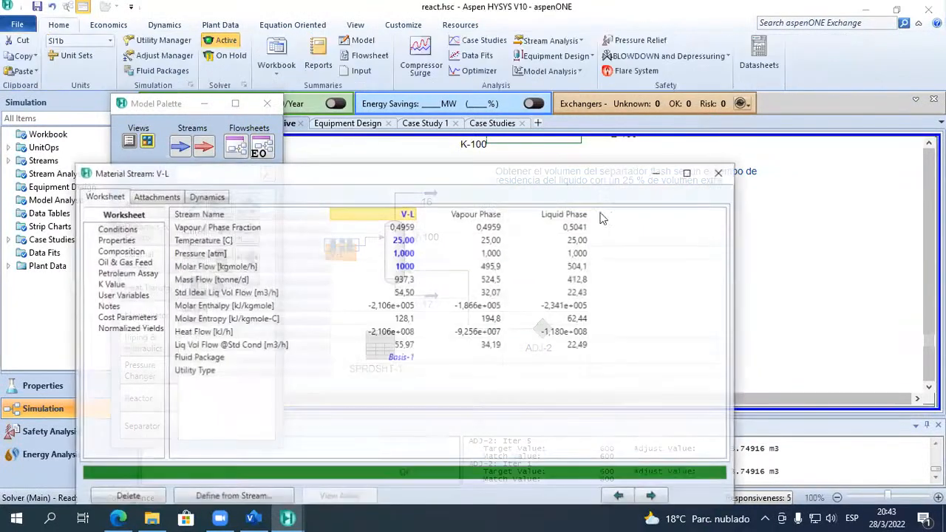
click(721, 172)
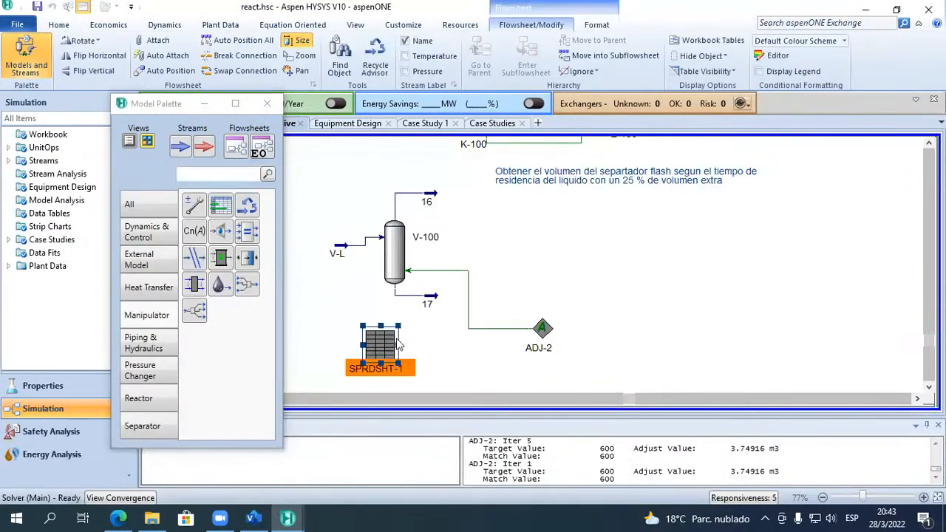
double_click(383, 340)
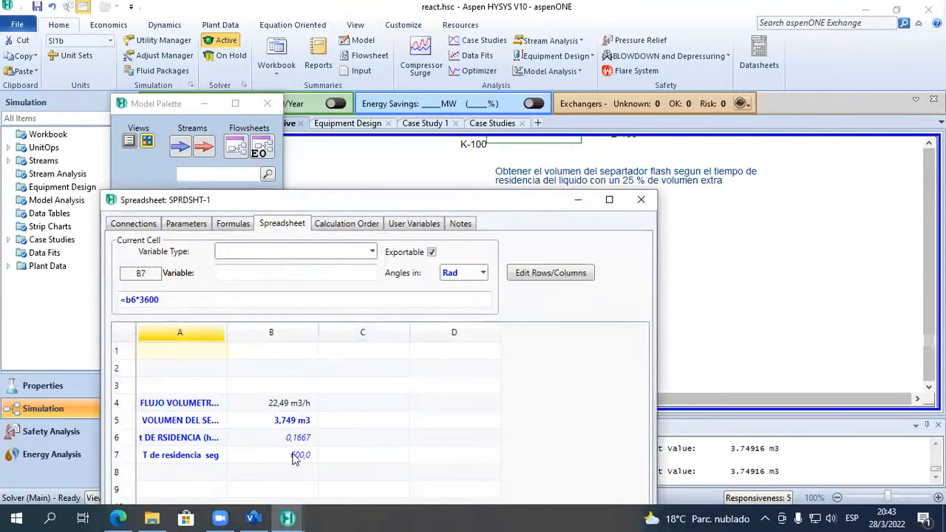
click(295, 460)
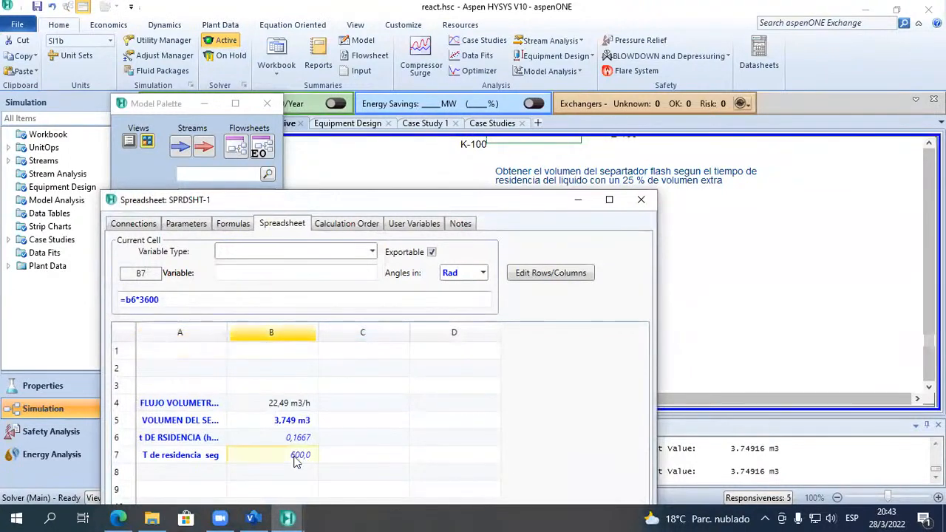
click(286, 440)
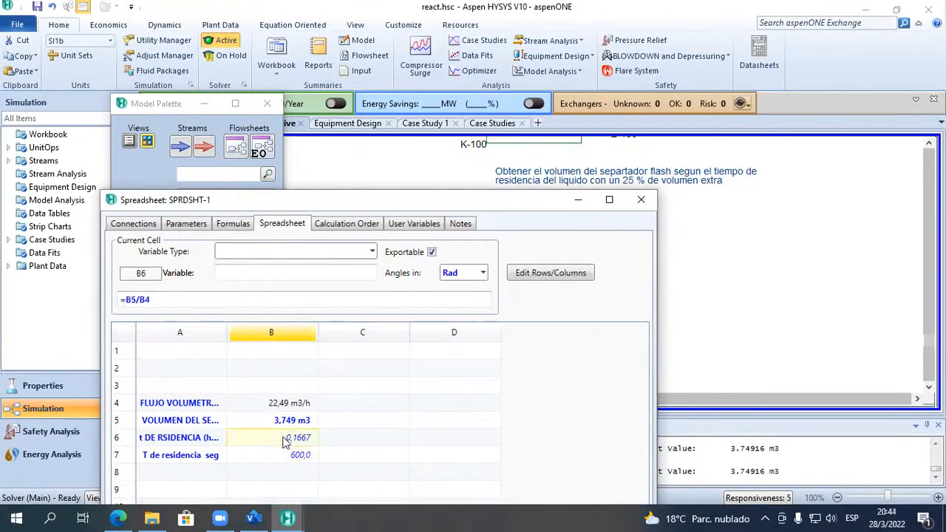
click(184, 407)
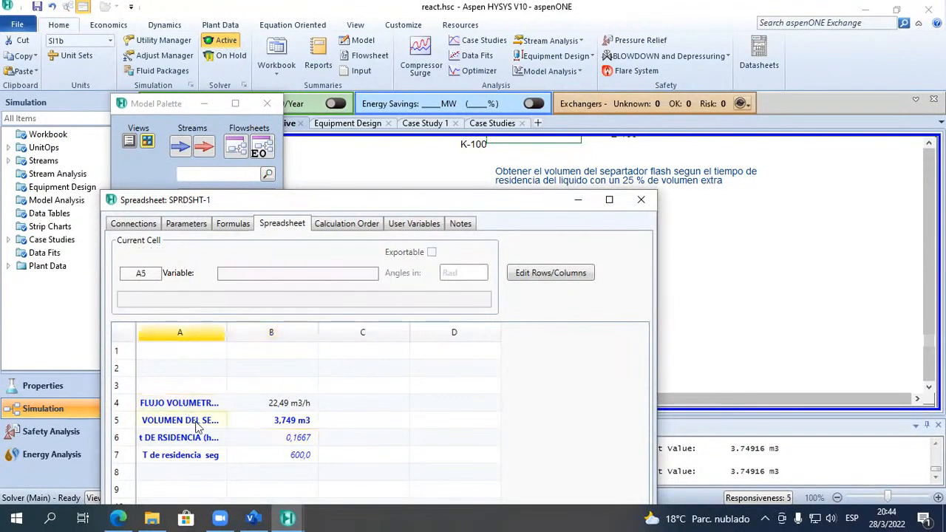
click(641, 199)
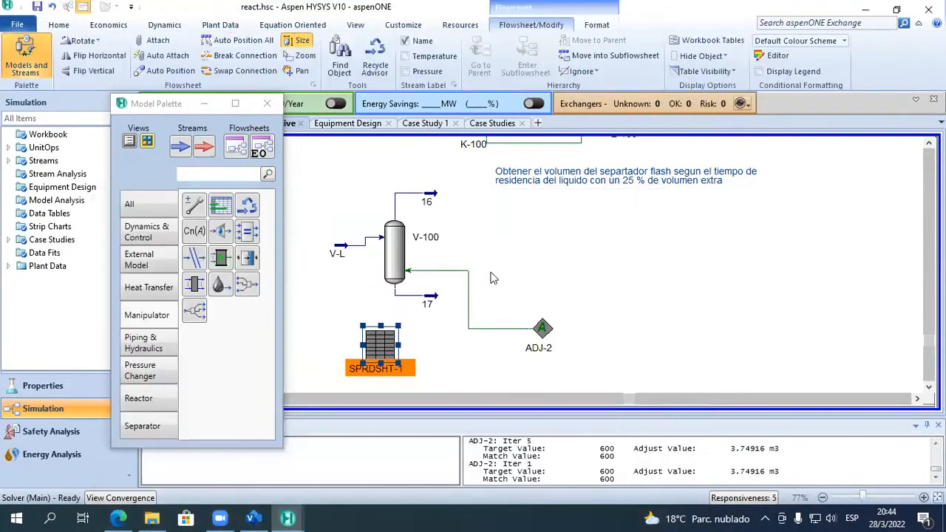
Set the molar flow of feed stream V-L to 2000 kgmole/h.
double_click(352, 255)
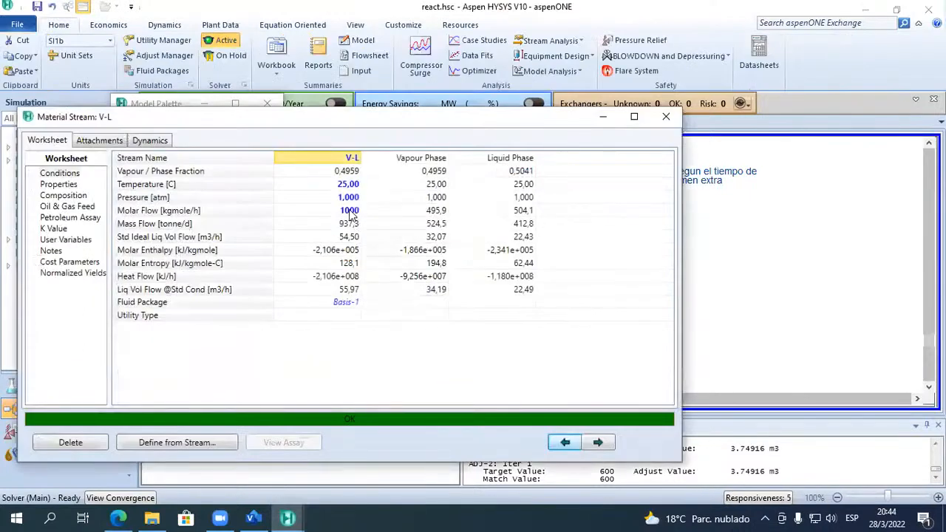
click(344, 213)
text(200)
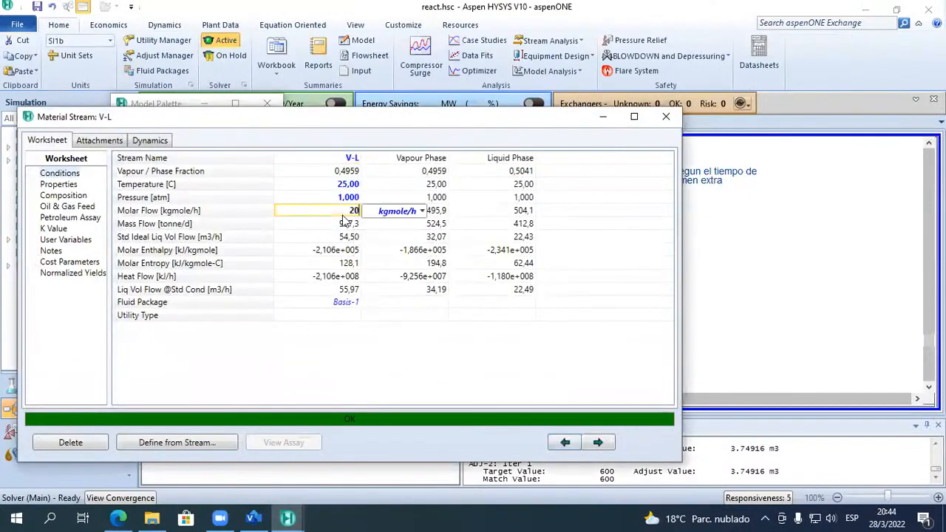
key(Return)
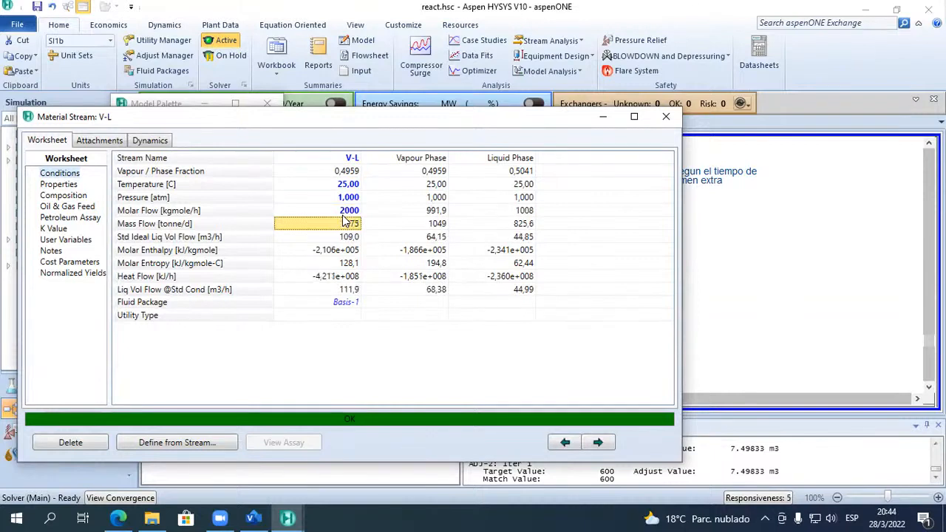
click(654, 124)
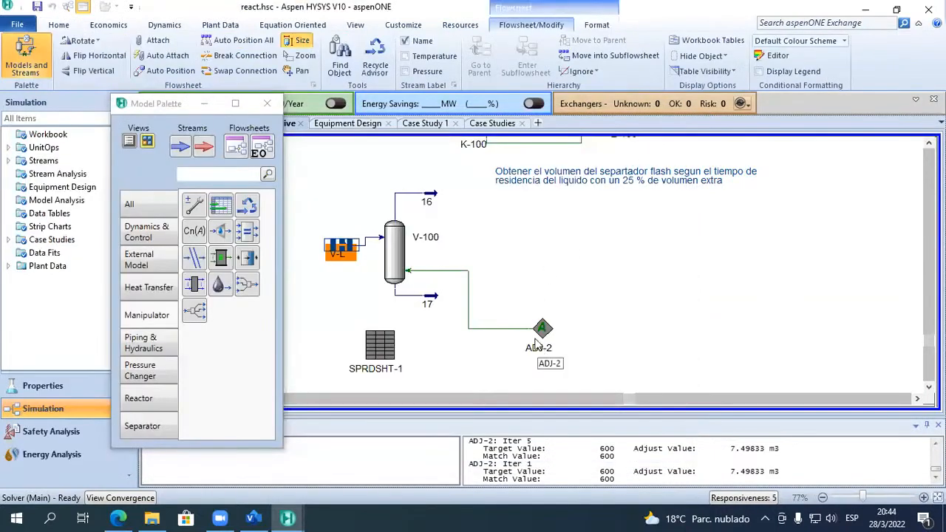
Examine the residence time in seconds in row 7 of SPRDSHT-1 for the changed feed flow.
double_click(383, 348)
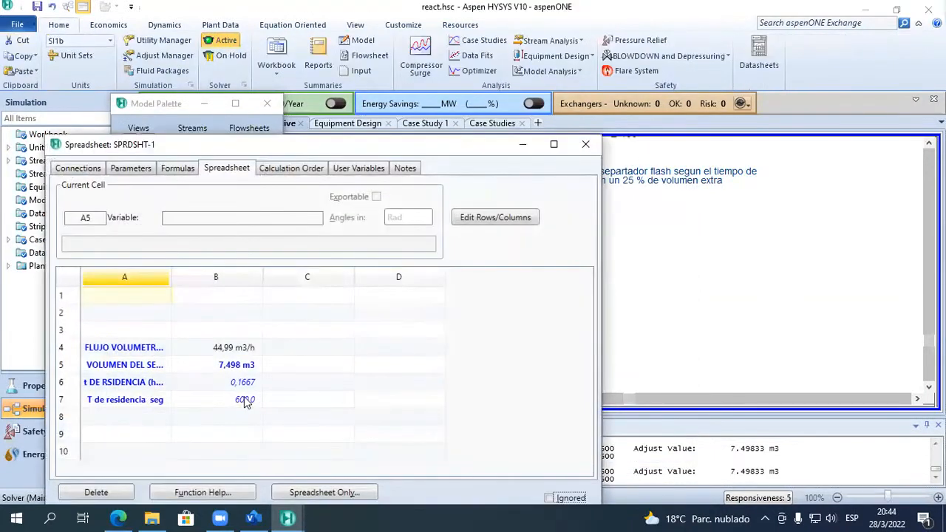
click(246, 402)
click(148, 401)
click(206, 399)
click(157, 405)
click(242, 402)
click(158, 404)
click(215, 402)
click(161, 404)
click(215, 402)
click(145, 403)
click(215, 401)
click(140, 402)
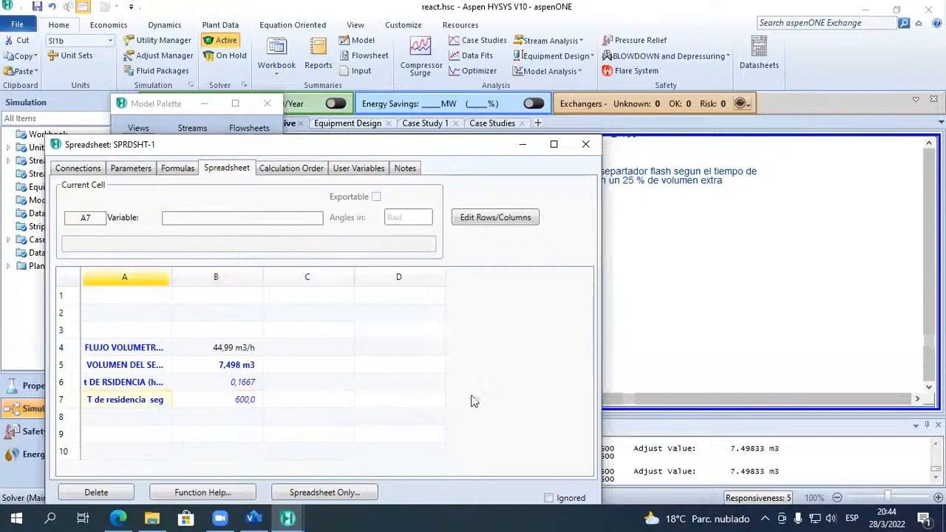
click(586, 144)
Inspect the recalculated volume in the sizing data of separator V-100.
click(394, 255)
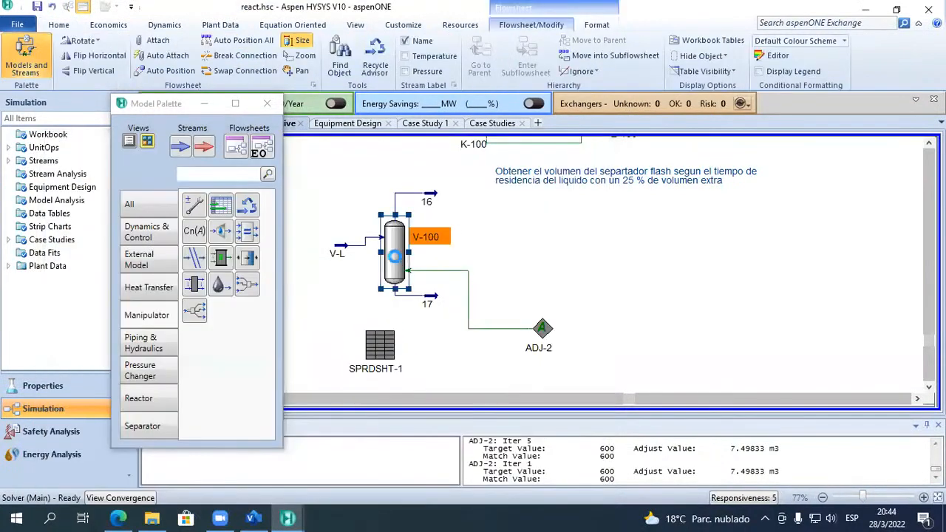
double_click(394, 255)
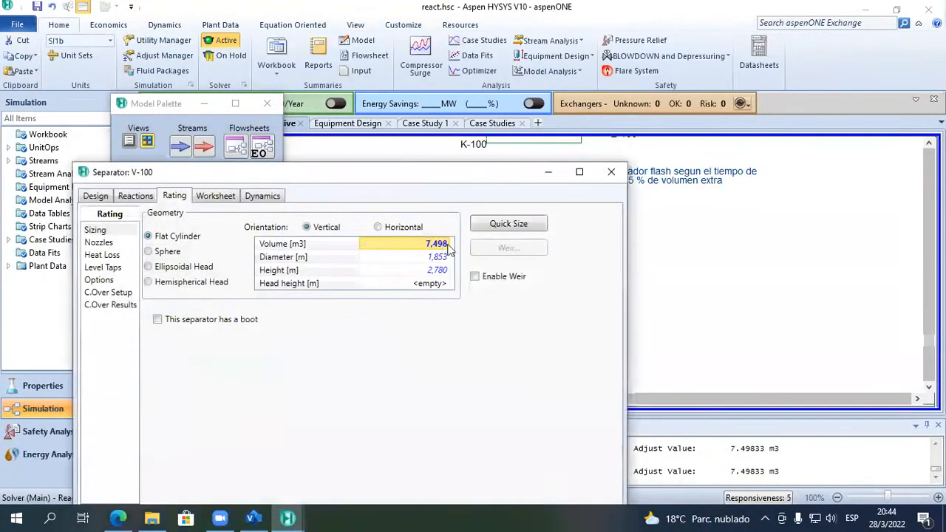
mouse_move(448, 250)
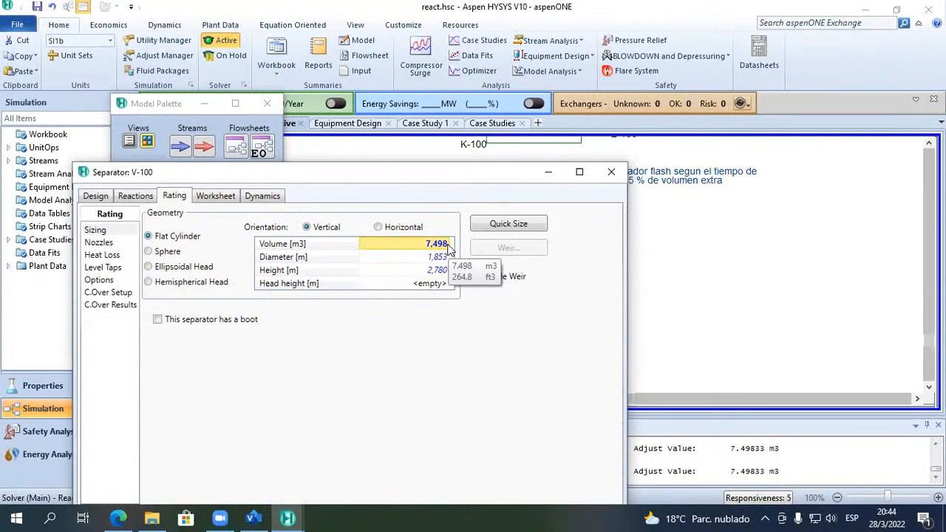
click(612, 171)
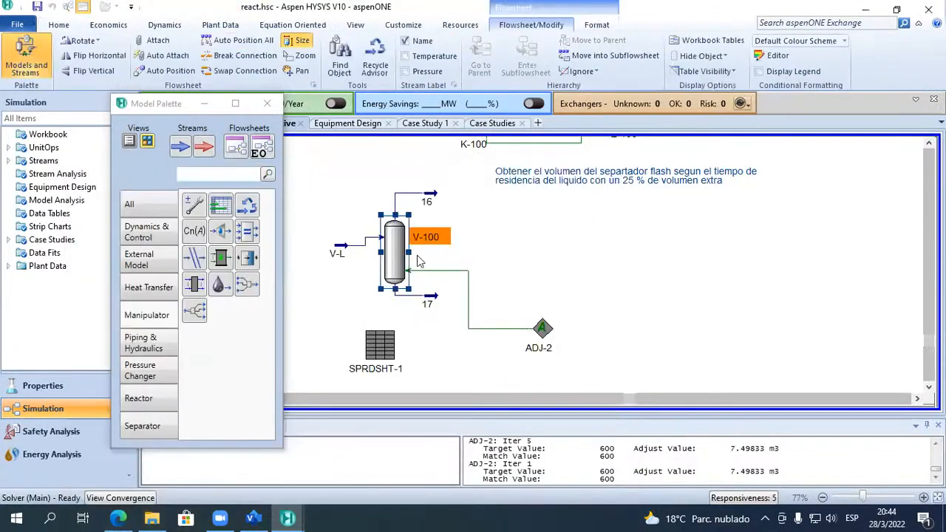
Set the molar flow of feed stream V-L to 3000 kgmole/h and decline sending further adjust messages to the trace window.
double_click(337, 246)
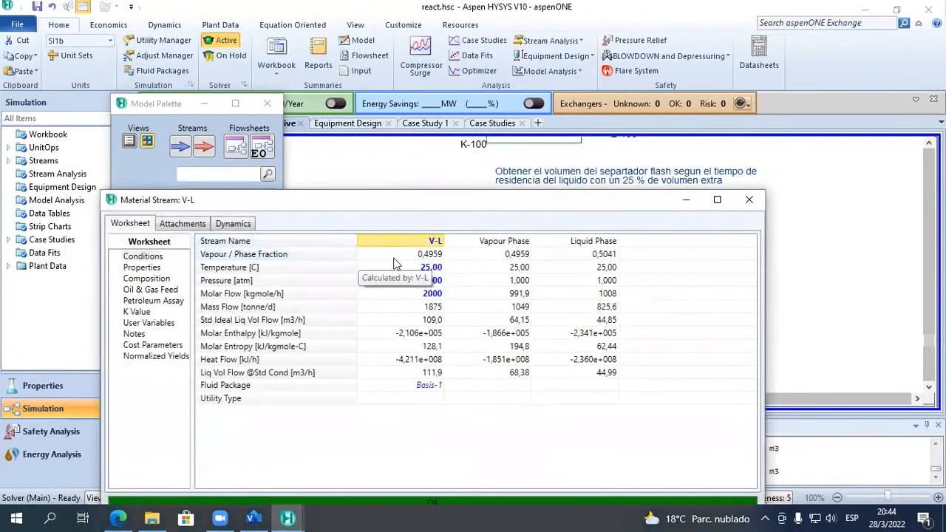
click(436, 295)
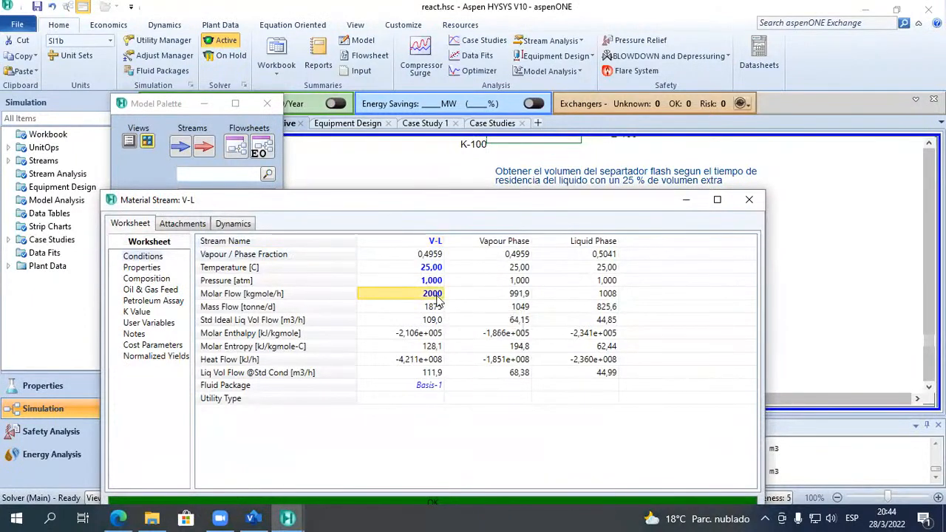
text(3000)
key(Return)
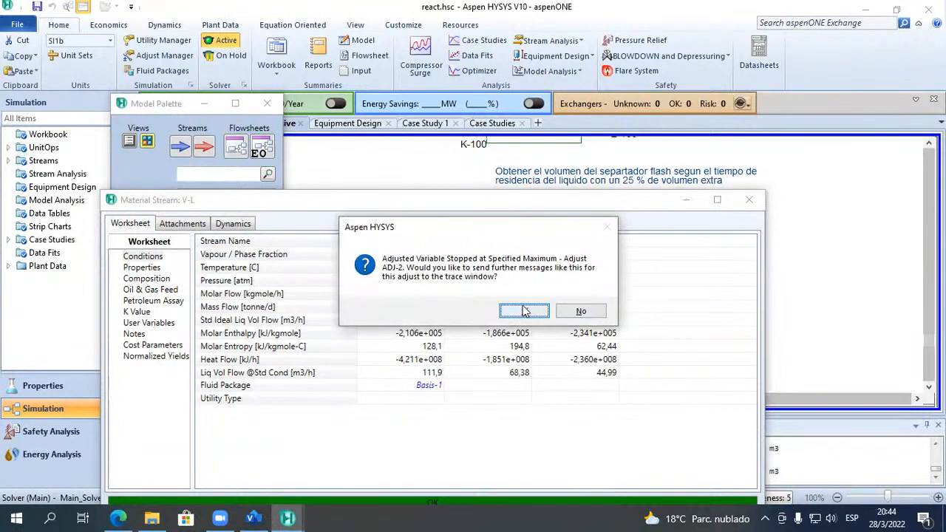
click(579, 313)
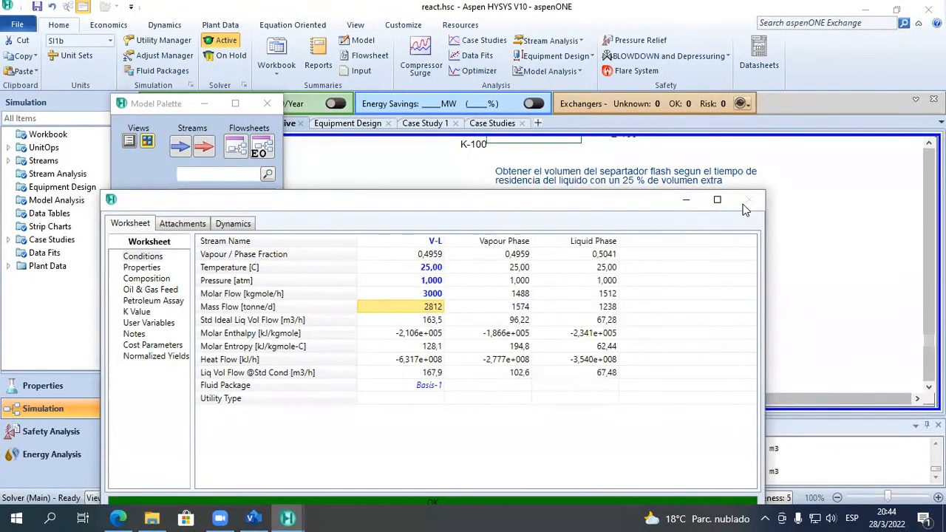
click(749, 200)
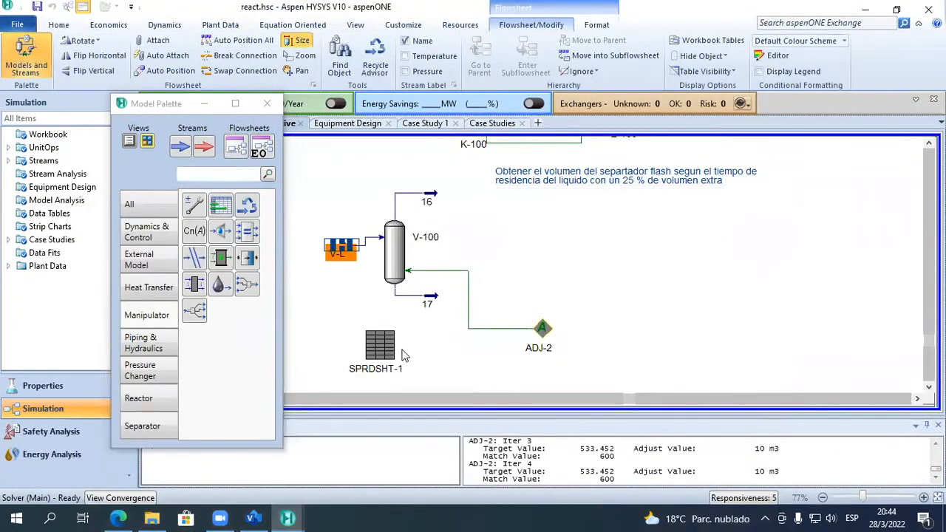
Check the tank volume in SPRDSHT-1 and the sizing volume of separator V-100 for the increased feed flow.
double_click(373, 349)
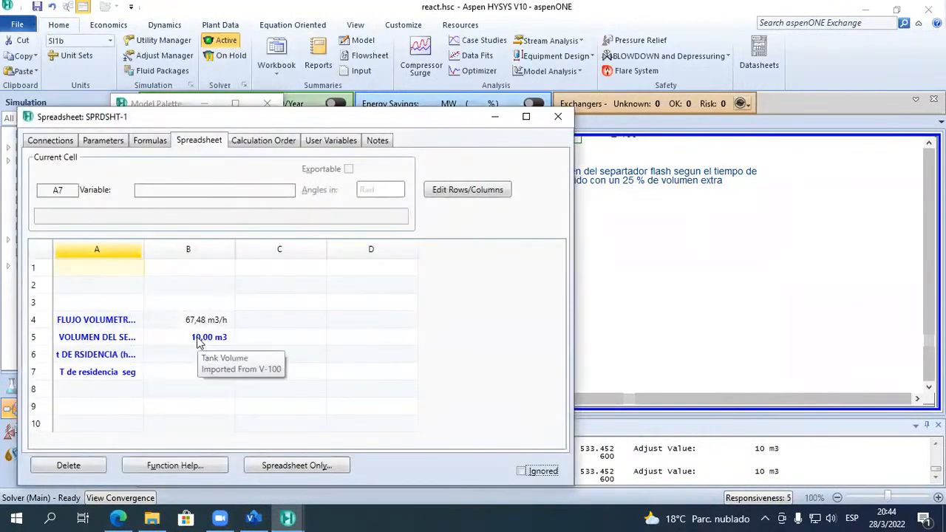
click(558, 116)
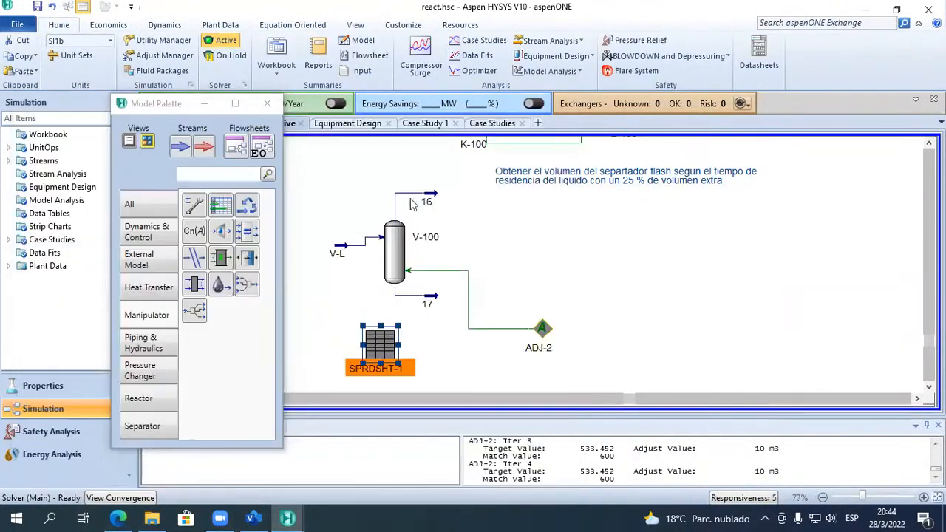
click(386, 255)
double_click(386, 255)
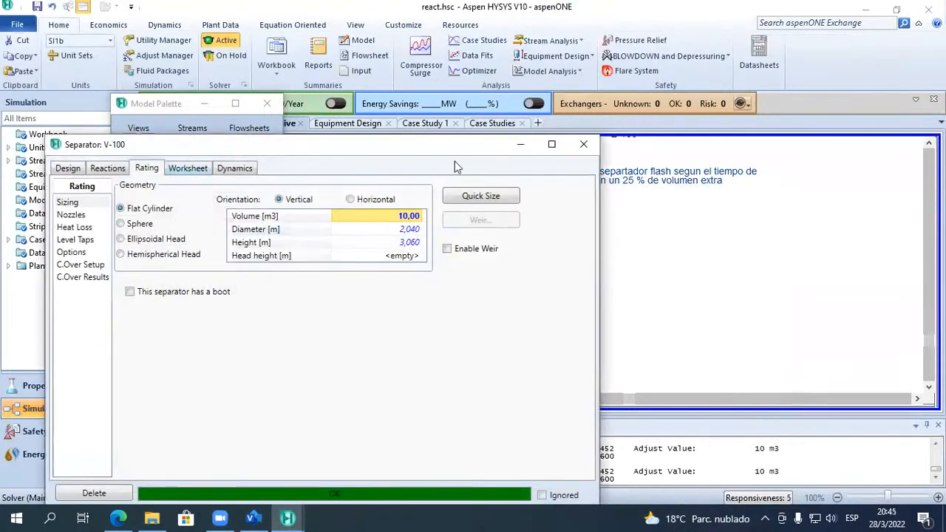
click(583, 144)
Set the maximum of the adjusted variable in ADJ-2 to 20 m3 and let the solver continue for additional iterations.
double_click(542, 334)
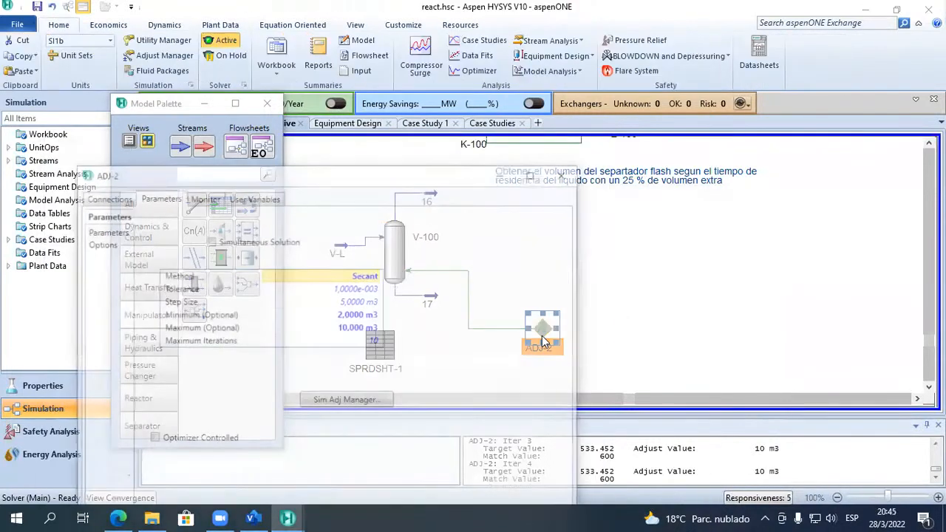
drag(378, 179, 445, 69)
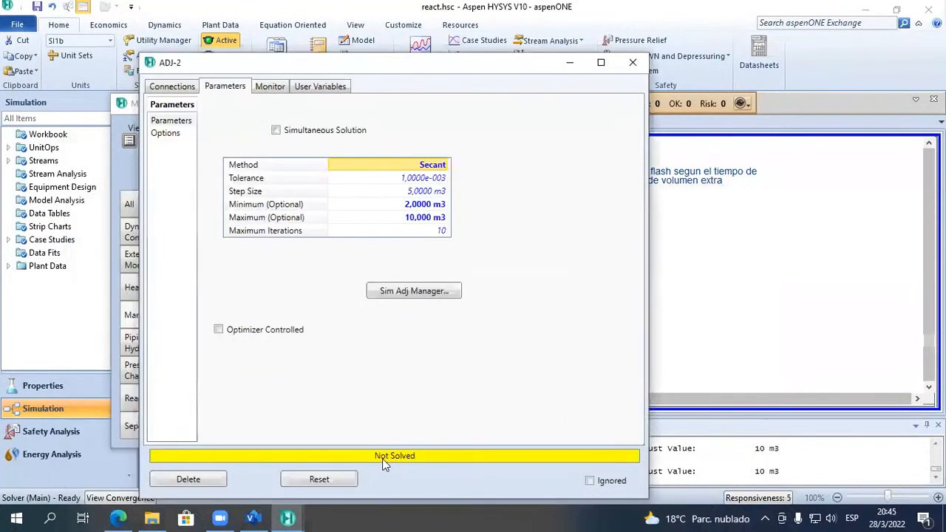
click(422, 218)
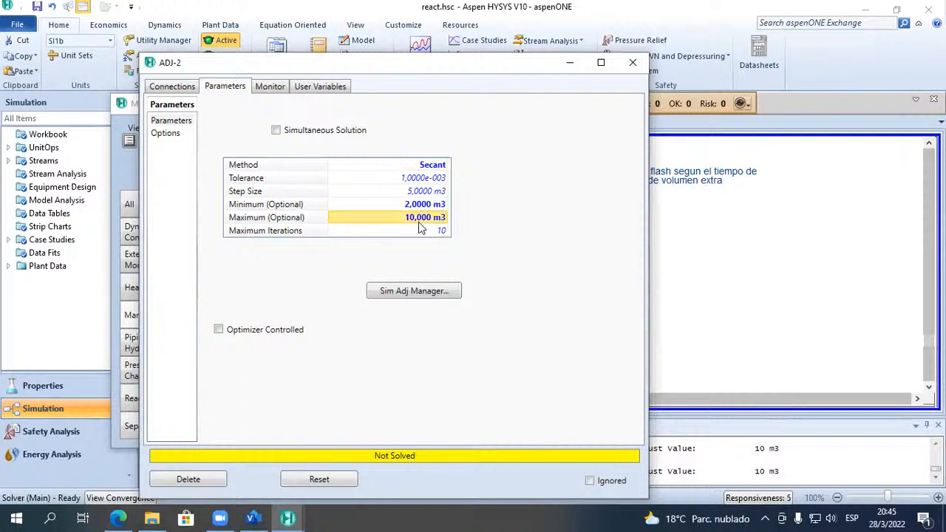
text(20)
key(Return)
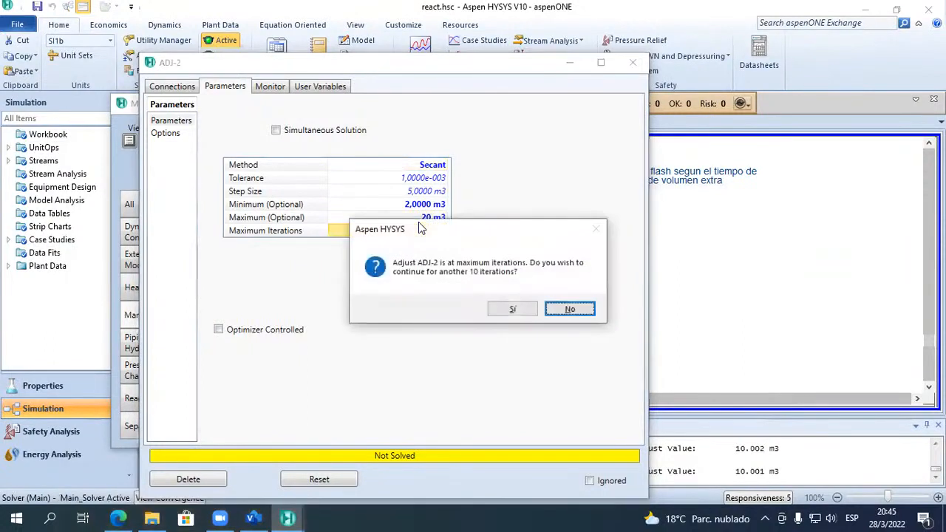
click(515, 308)
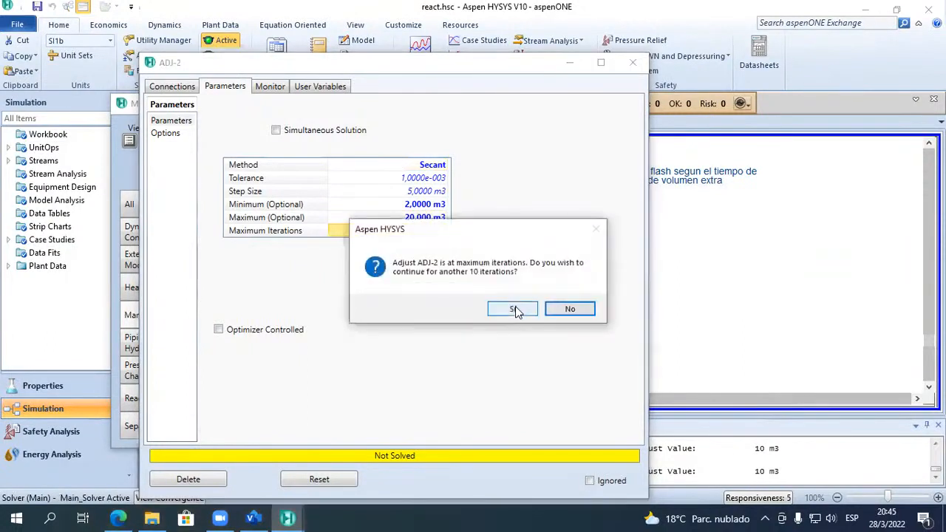
click(516, 309)
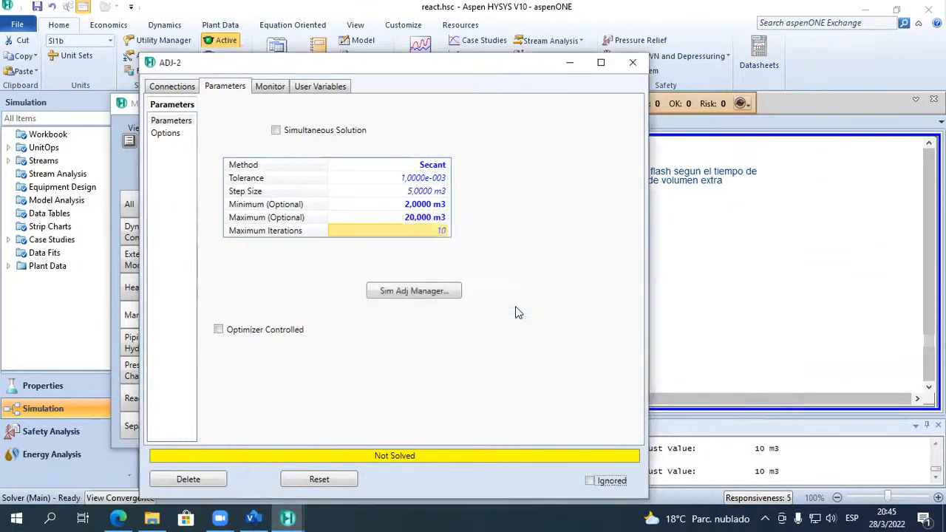
Set the maximum of ADJ-2 to 25 m3, continue the additional iterations and close the adjust.
click(422, 207)
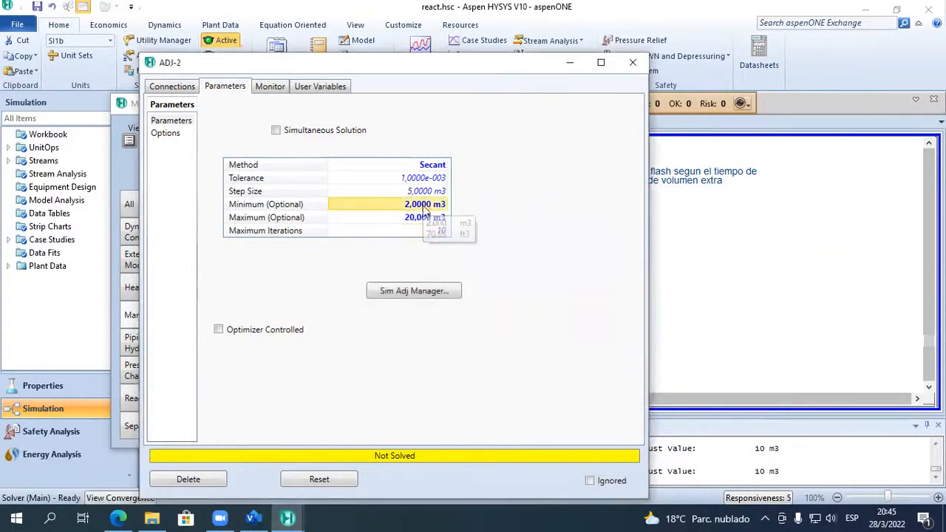
click(429, 221)
text(25)
key(Return)
click(512, 310)
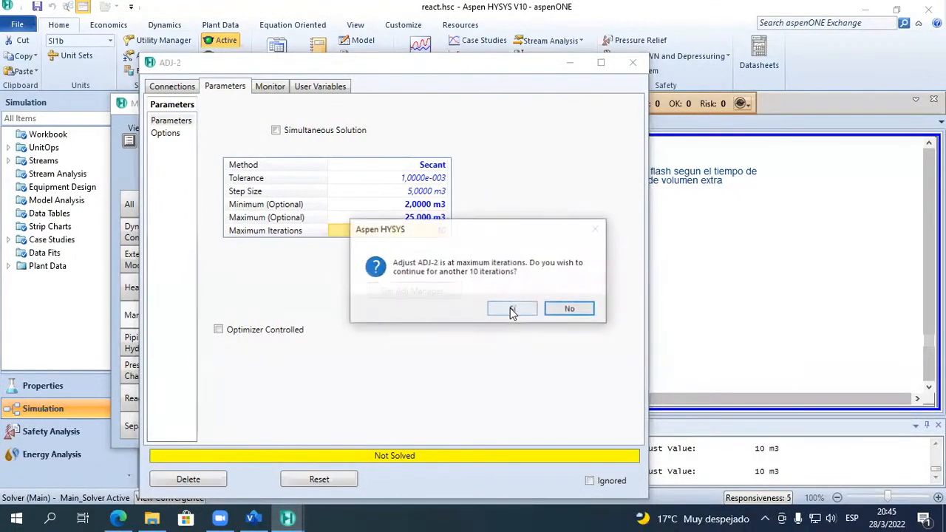
click(512, 310)
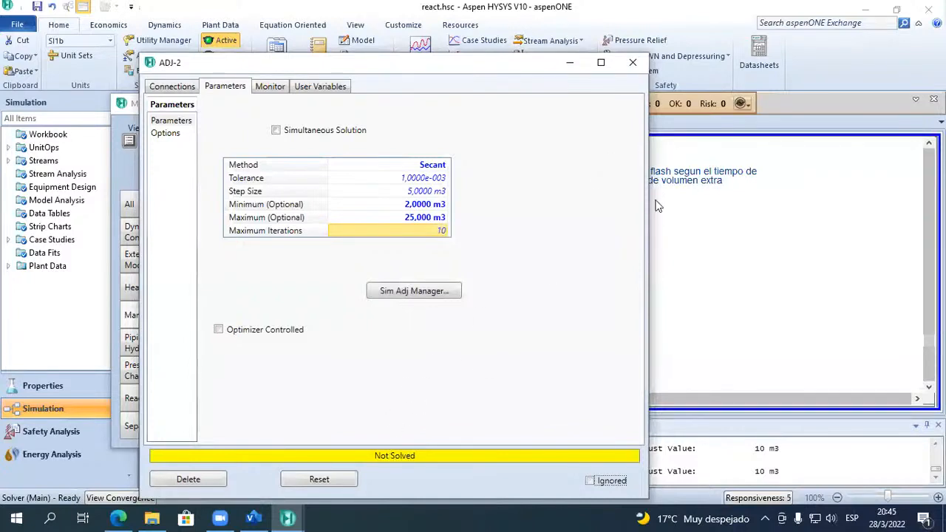
click(633, 62)
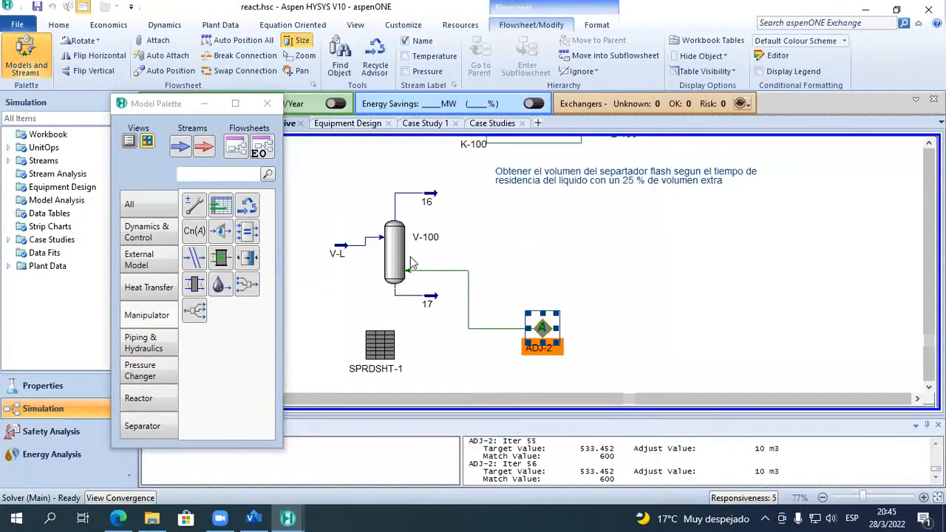
Check the volume and residence time in SPRDSHT-1, and enter 20 m3 as the volume of separator V-100.
double_click(376, 347)
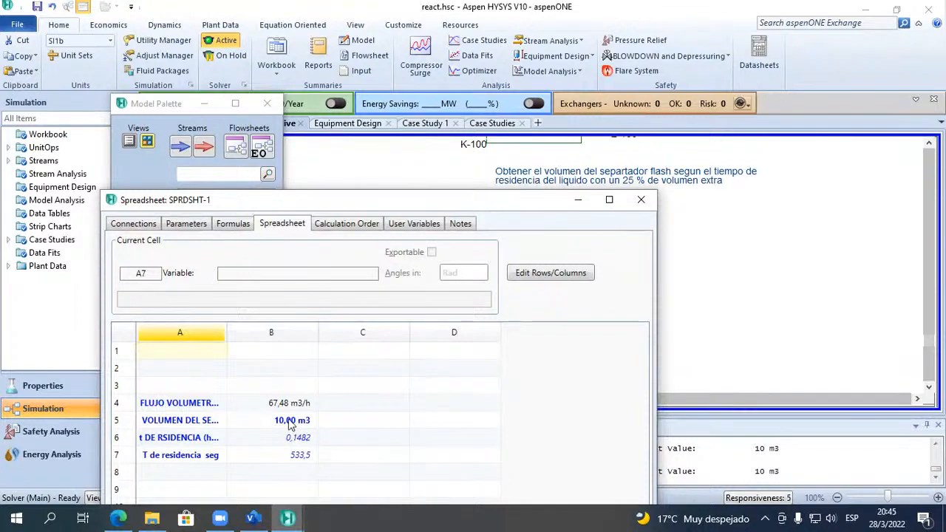
click(641, 200)
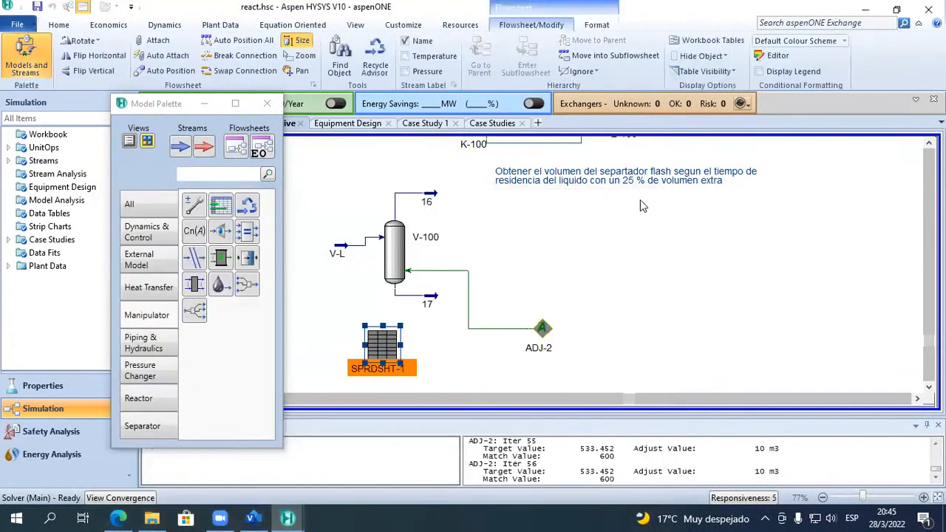
click(395, 260)
double_click(396, 261)
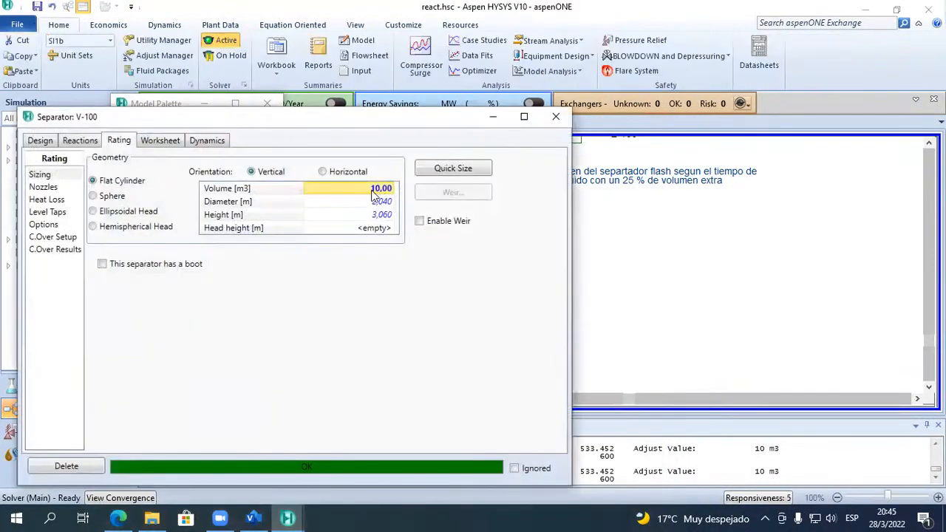
text(20)
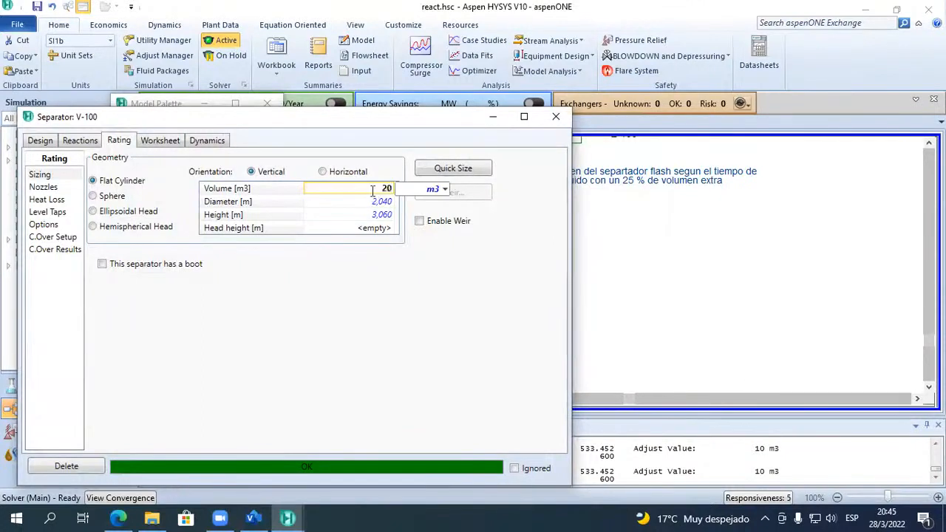
key(Return)
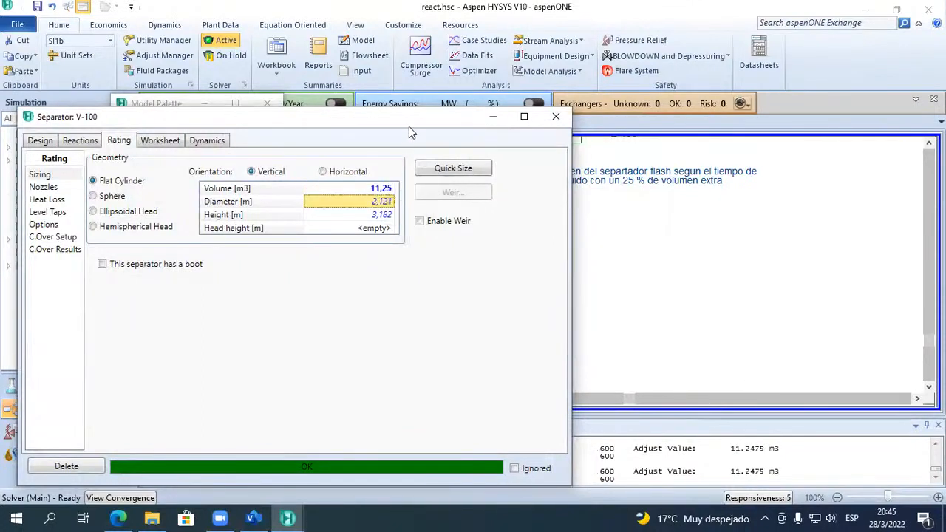
Inspect the residence time in cell B7 and the imported tank volume in cell B5 of SPRDSHT-1.
drag(411, 119, 503, 384)
double_click(392, 355)
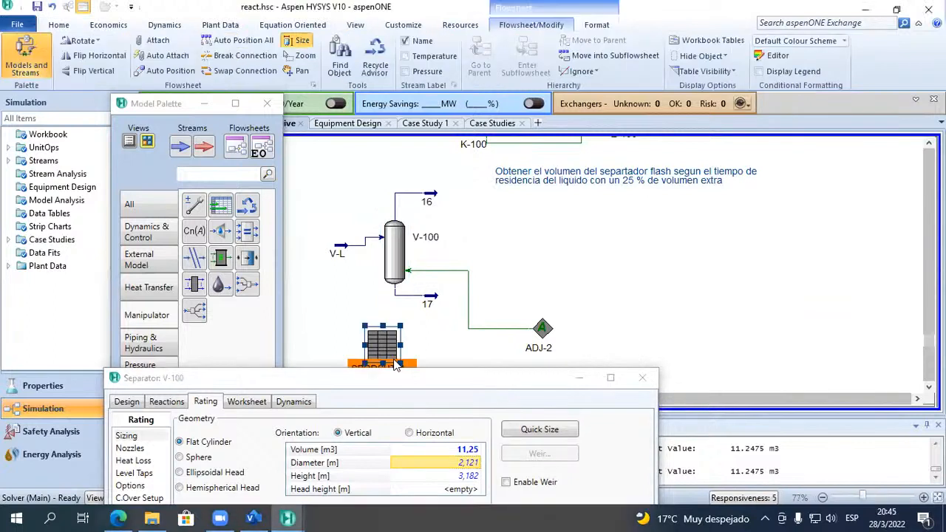
click(231, 402)
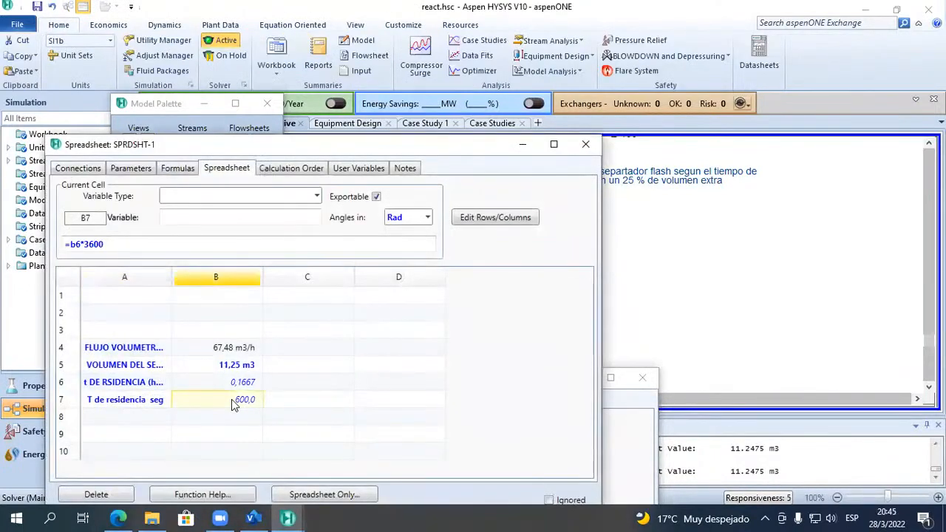
click(241, 367)
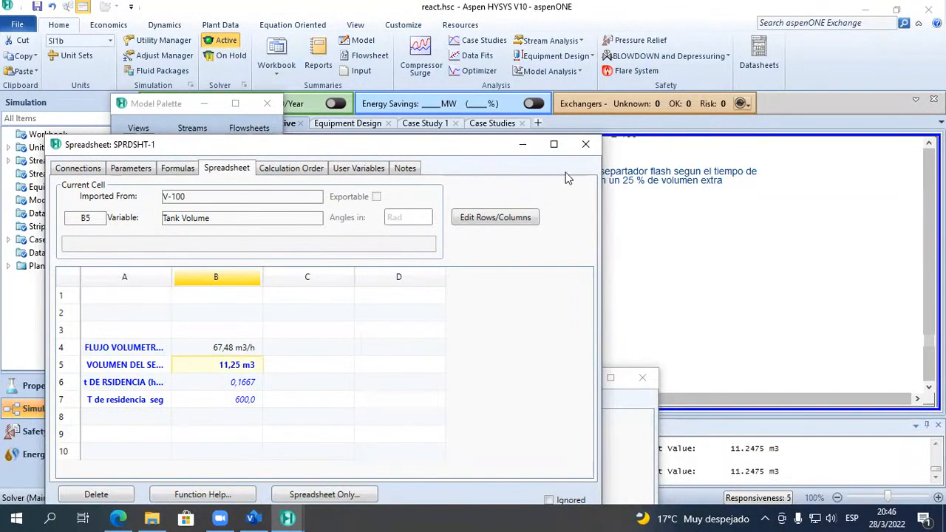
click(586, 144)
Reopen SPRDSHT-1 to examine the residence time formula in cell B7, and close the spreadsheet and separator views.
drag(385, 345, 400, 344)
click(464, 340)
double_click(394, 352)
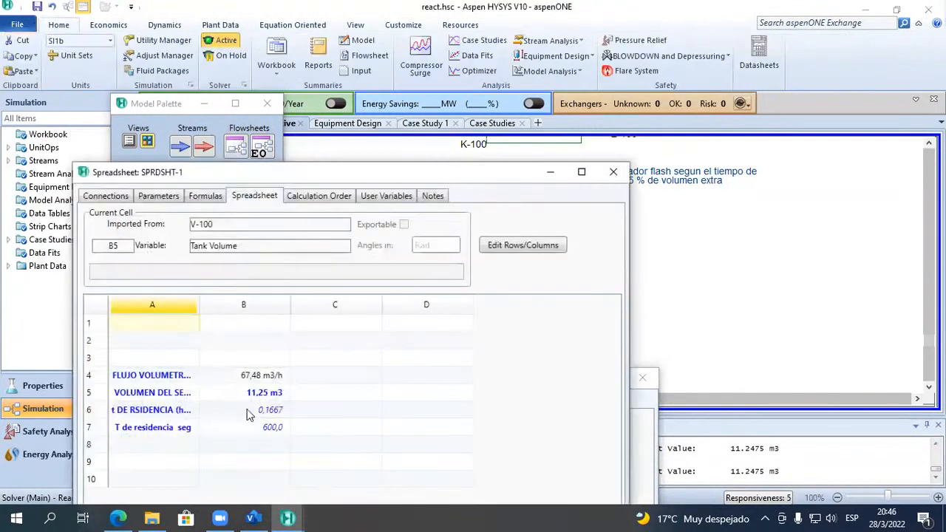
click(271, 429)
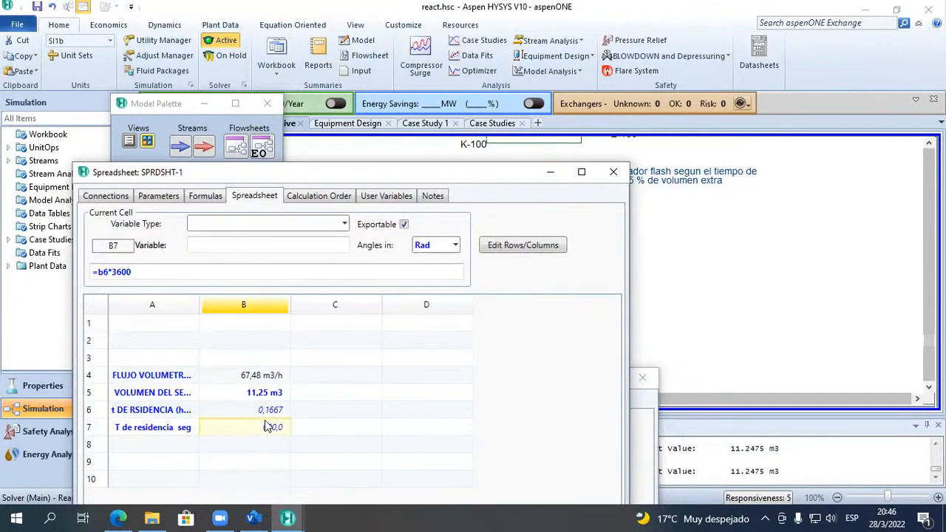
click(613, 171)
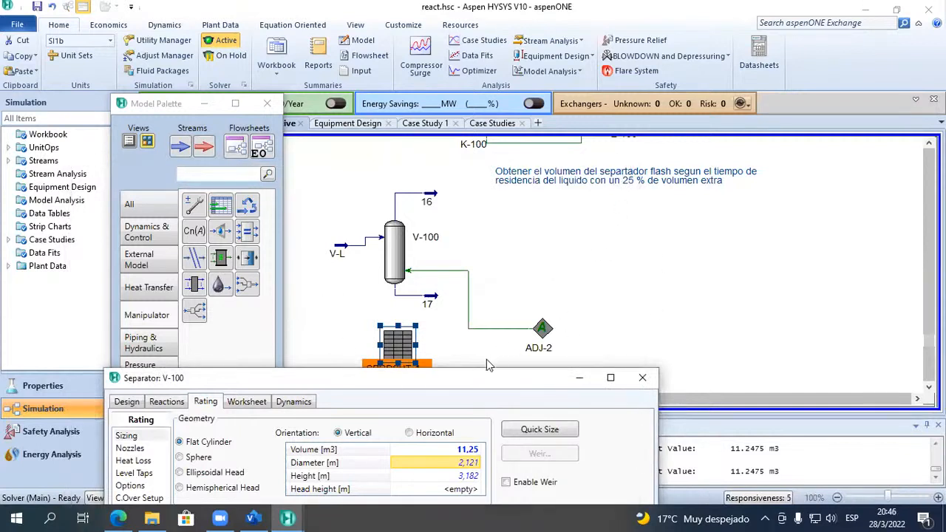
click(641, 378)
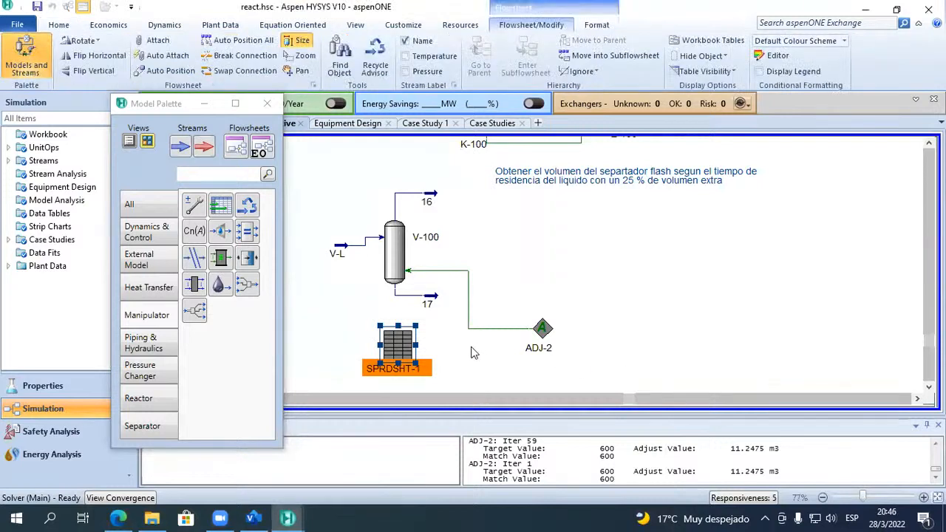
Review the final values in SPRDSHT-1 and the sizing volume, diameter and height of separator V-100.
scroll(794, 344, down, 5)
scroll(794, 342, up, 3)
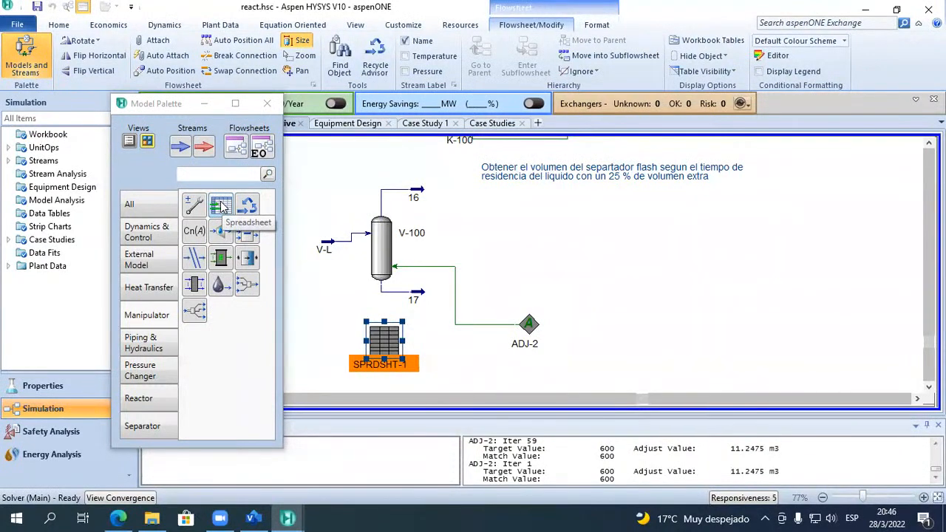
double_click(385, 347)
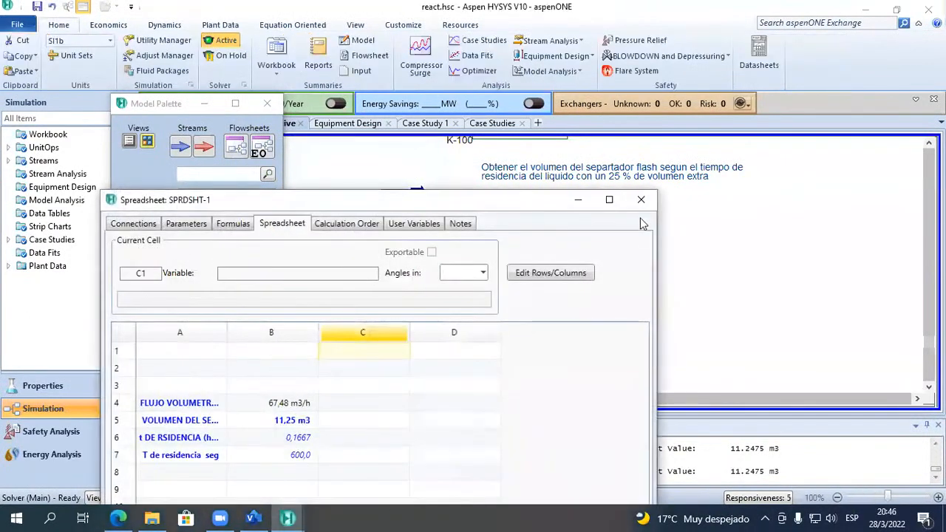
click(638, 201)
double_click(381, 247)
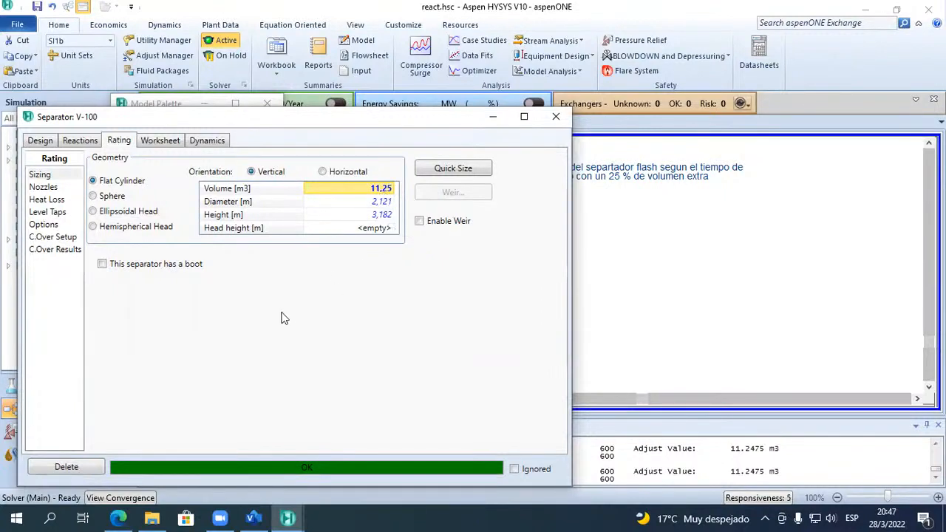
click(556, 117)
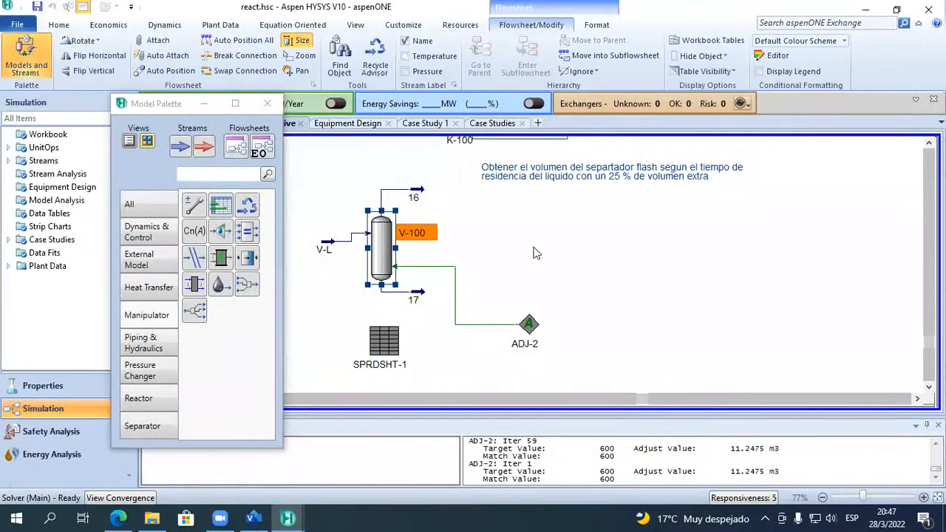
scroll(561, 271, down, 3)
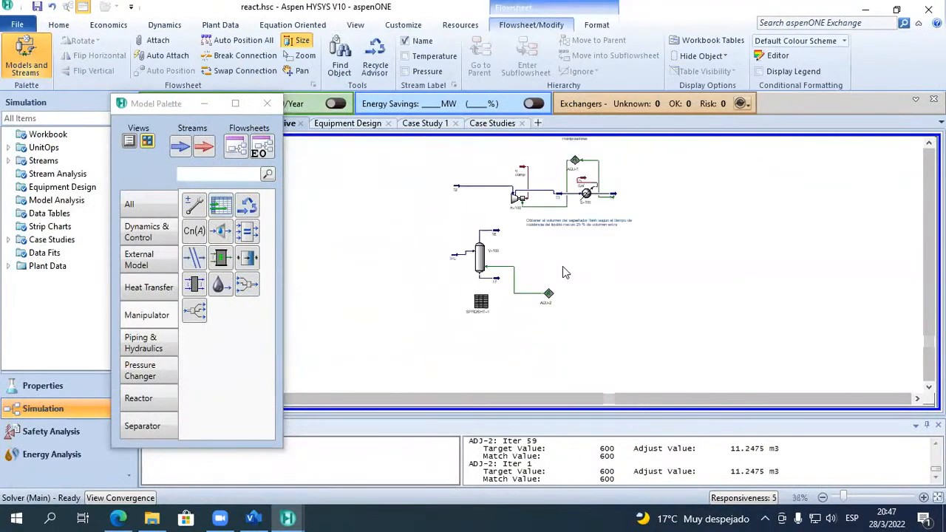
Review the flowsheet around separator V-100, and check the volume and residence time in SPRDSHT-1.
click(929, 144)
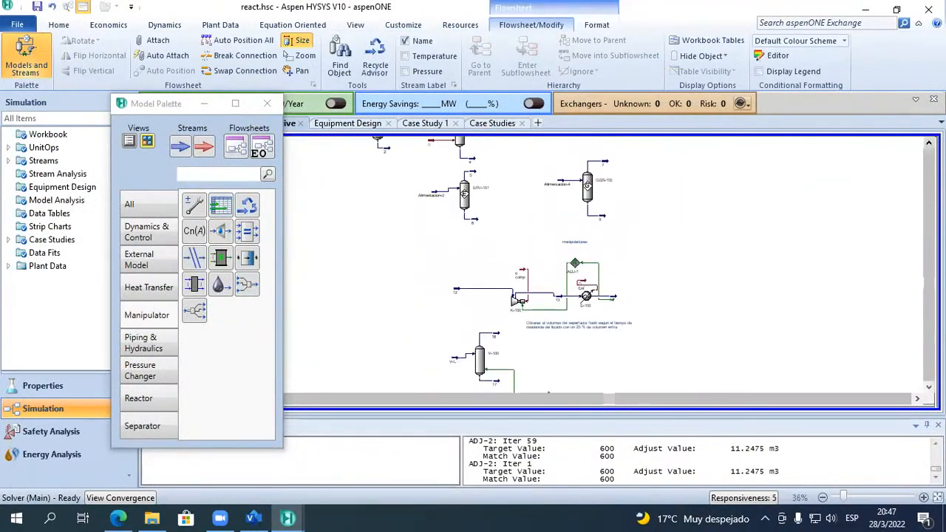
click(929, 143)
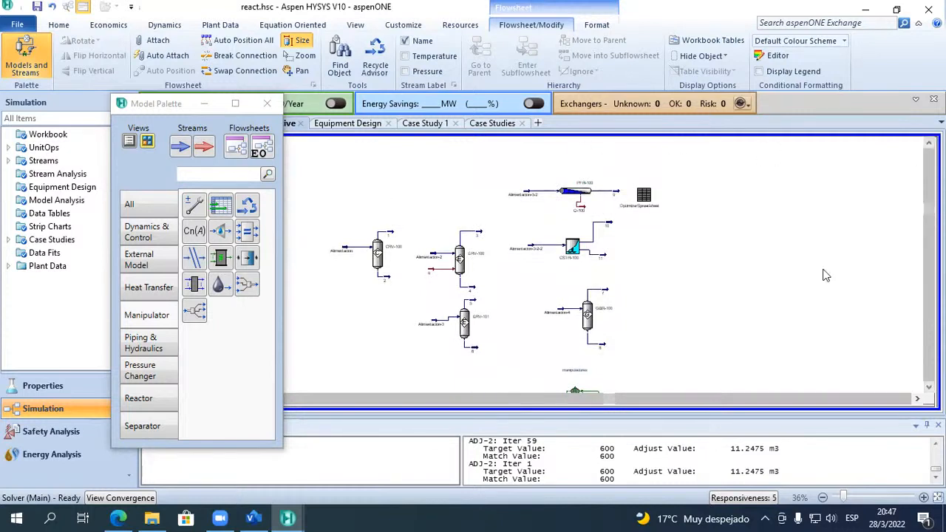
scroll(708, 361, down, 5)
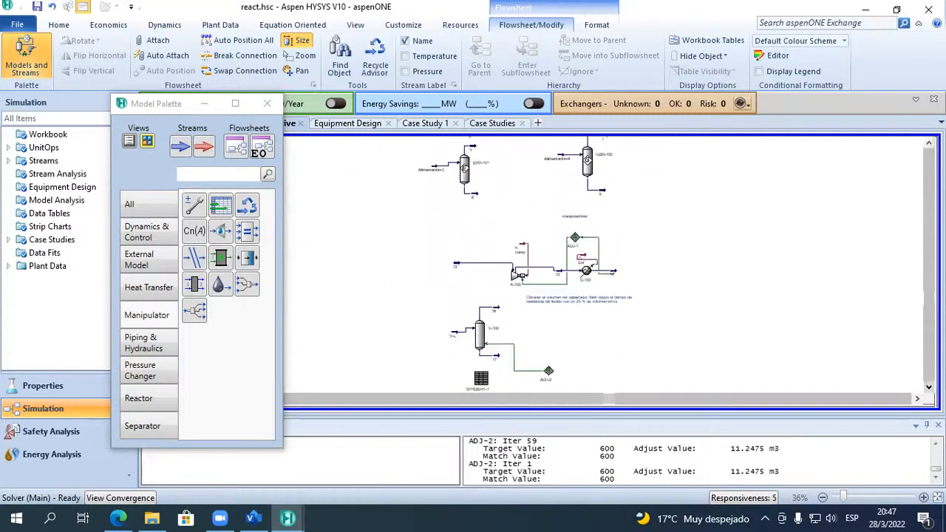
scroll(521, 340, up, 4)
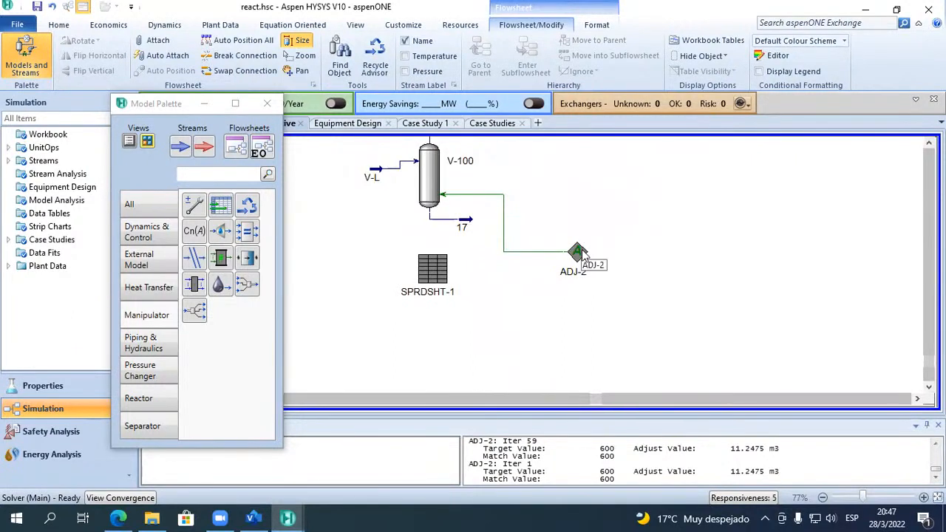
double_click(434, 287)
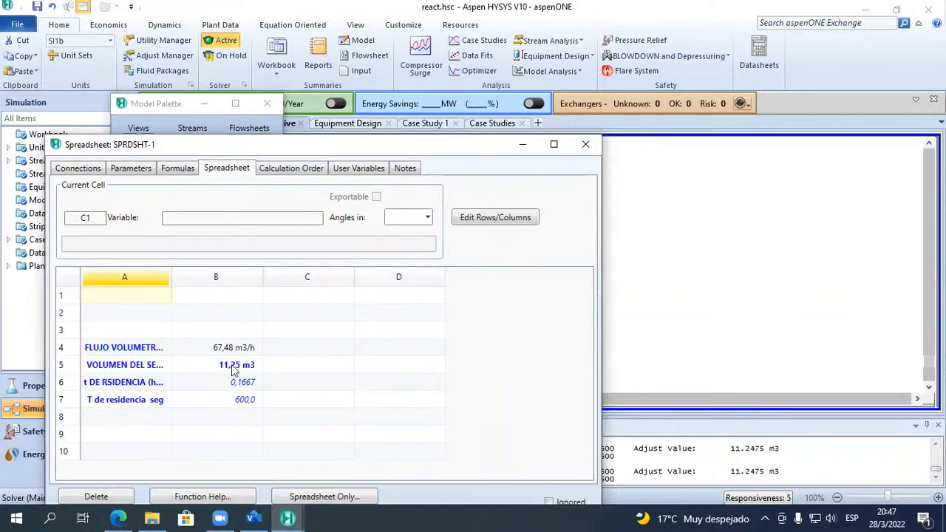
click(585, 145)
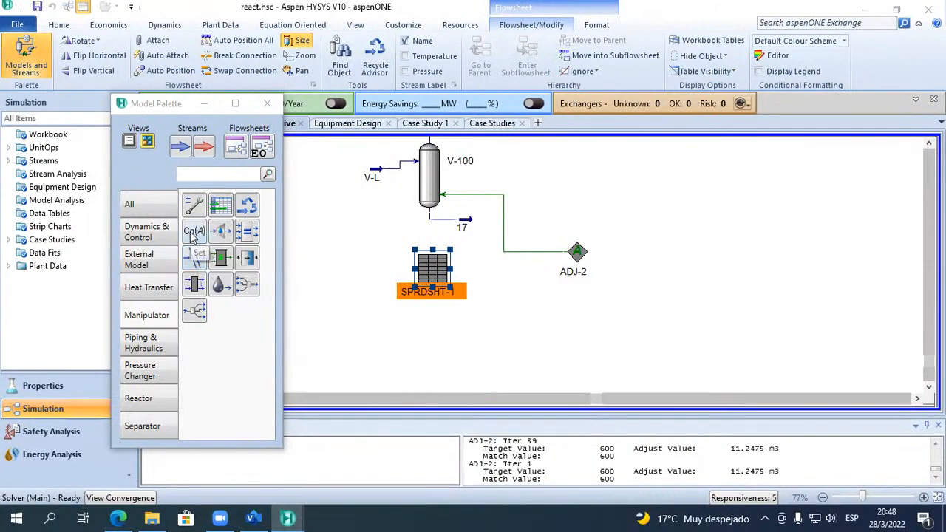
Add a Set operation below separator V-100's liquid outlet, moving SPRDSHT-1 aside to make room for it.
click(193, 232)
click(455, 331)
drag(433, 270, 353, 271)
drag(473, 339, 445, 287)
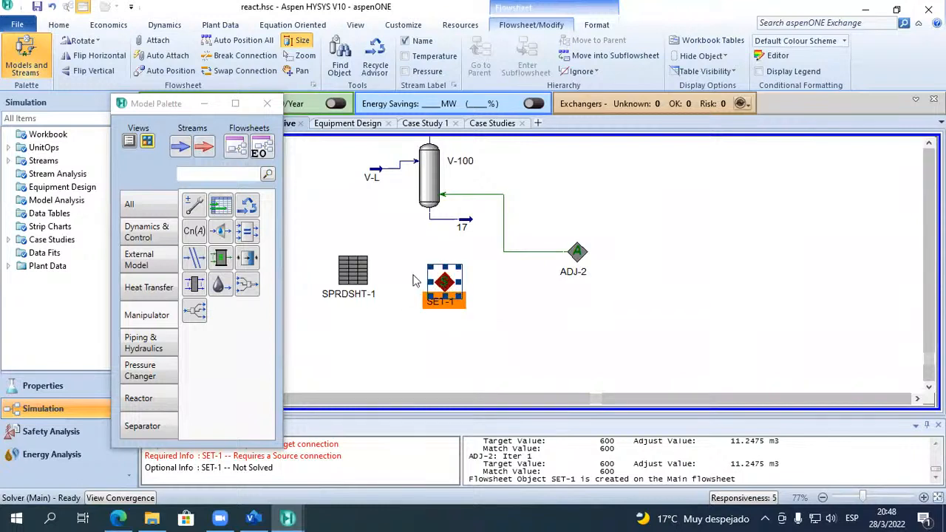
Add a new unconnected material stream to the flowsheet, just below SET-1.
click(179, 149)
click(431, 344)
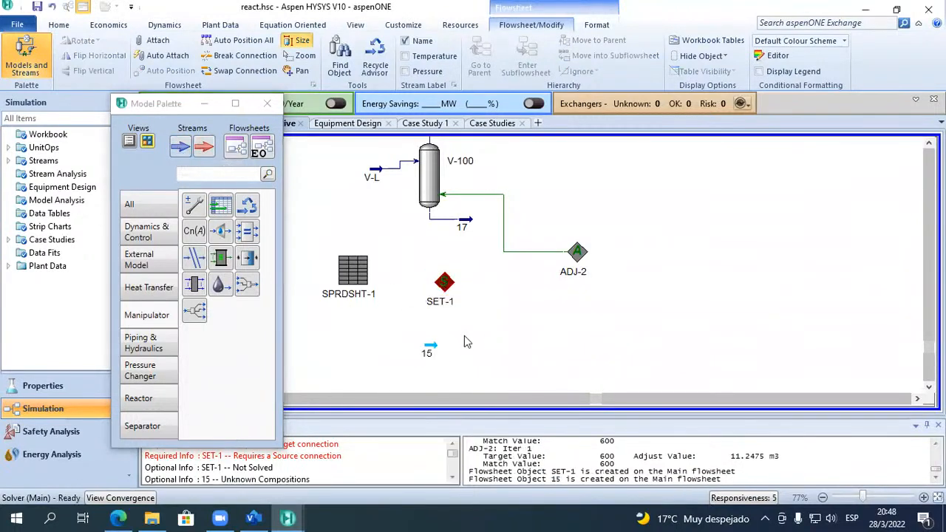
drag(431, 345, 482, 359)
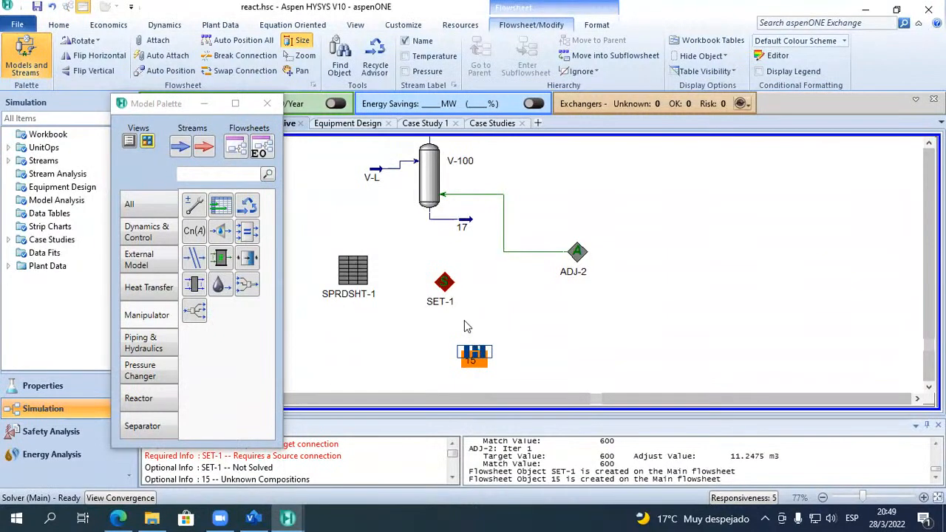
click(494, 354)
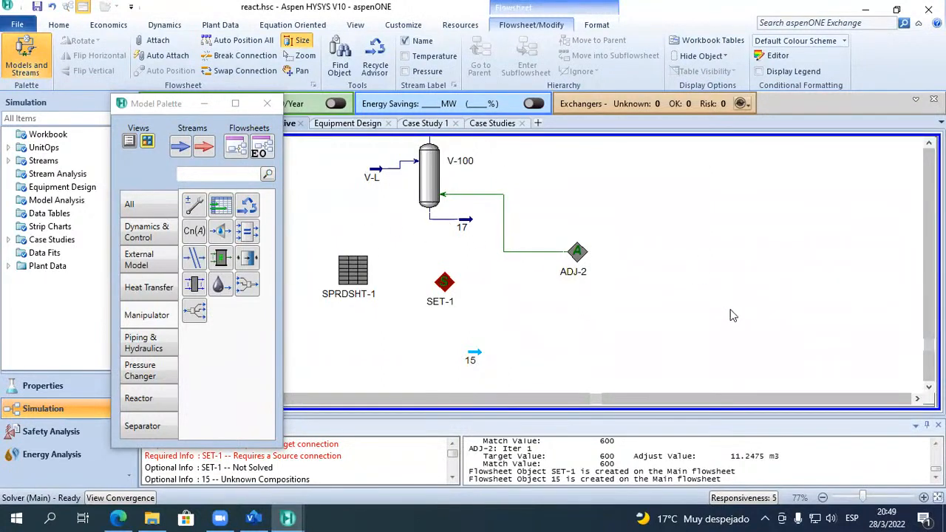
Define the Pressure of material stream 15 as the target variable of SET-1.
mouse_move(444, 290)
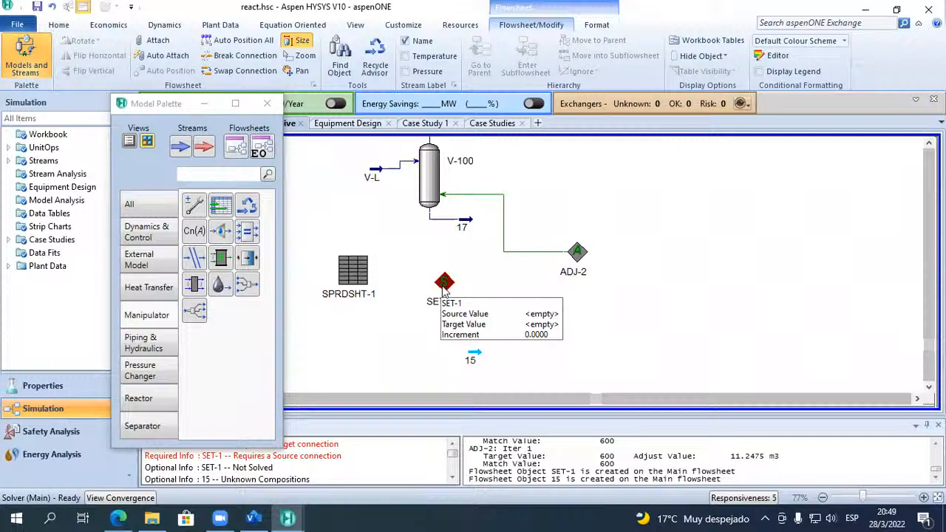
click(444, 286)
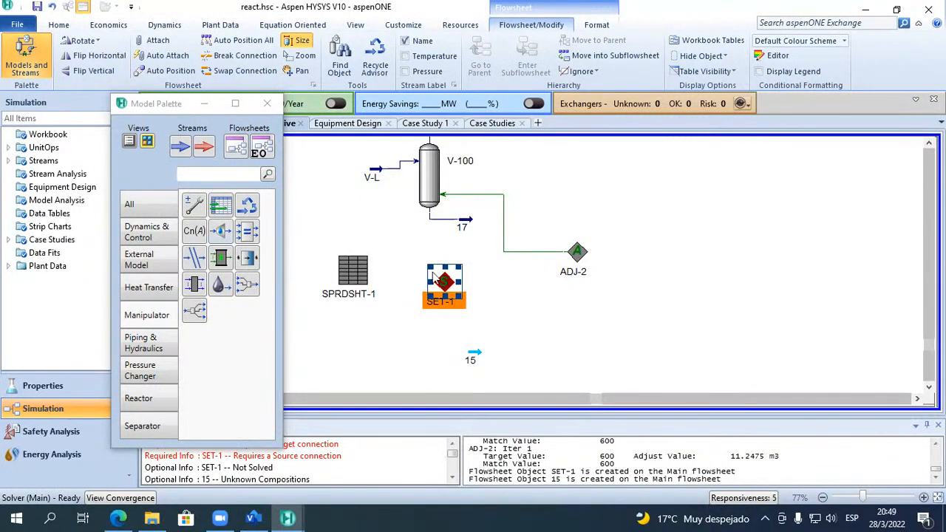
mouse_move(446, 287)
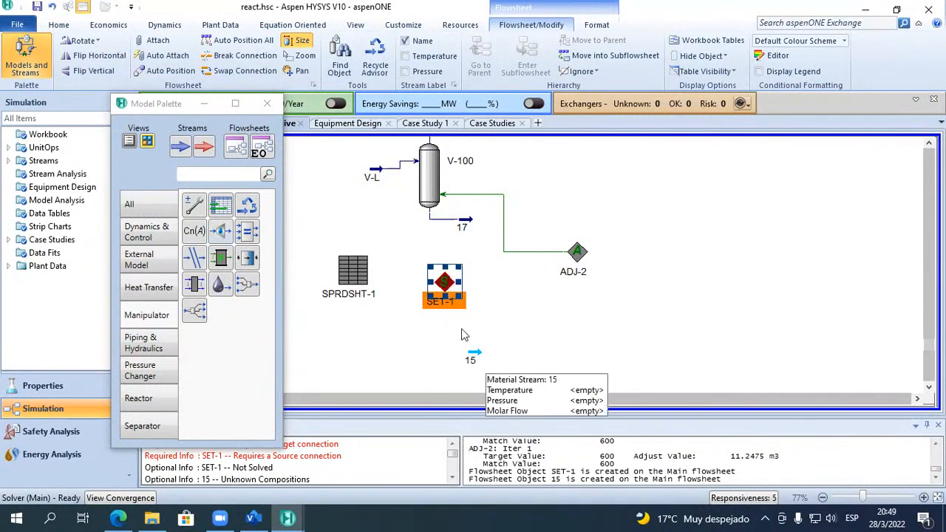
double_click(443, 289)
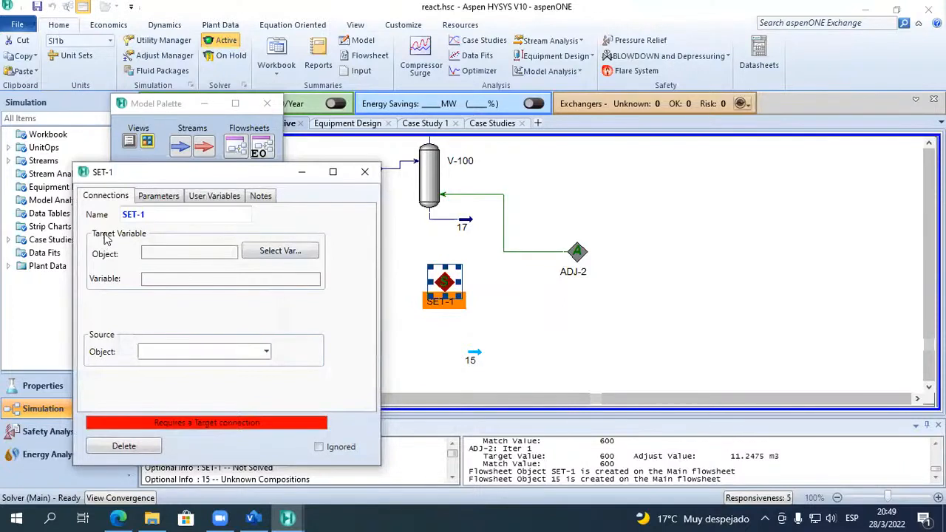
click(279, 252)
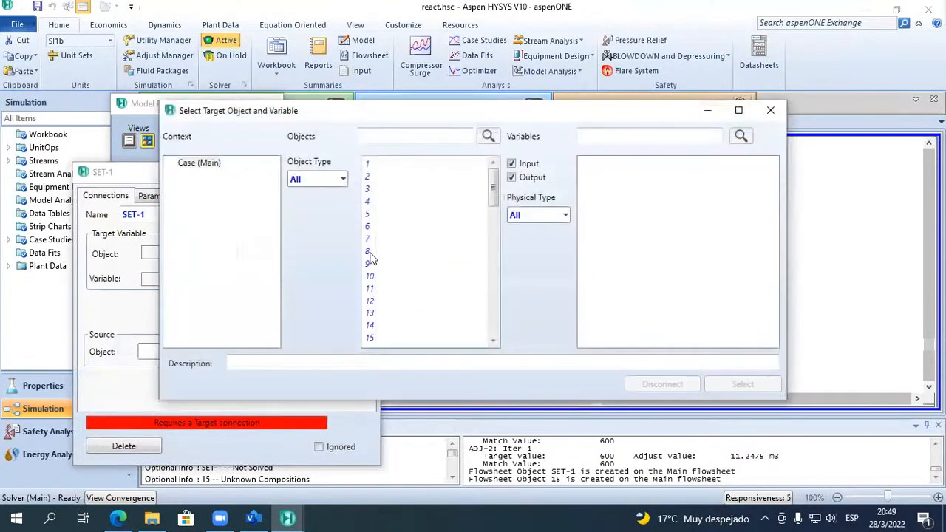
click(371, 337)
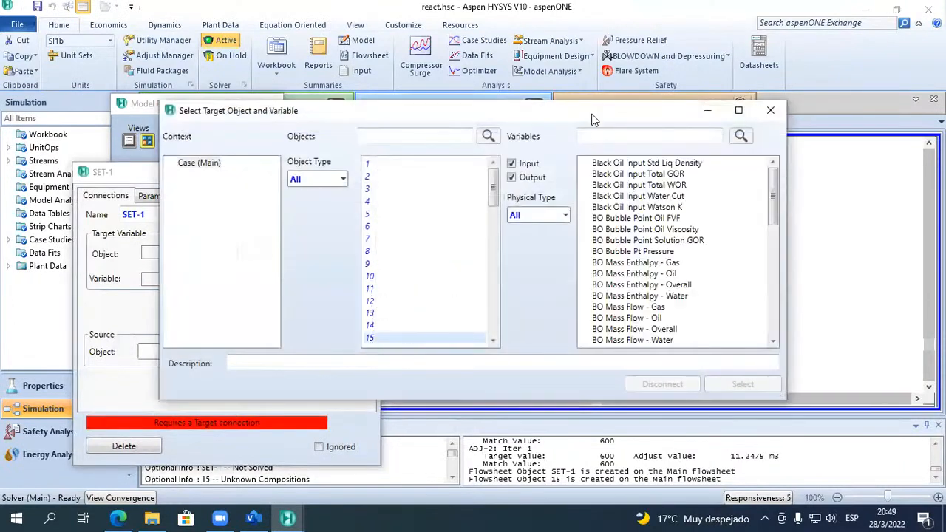
drag(577, 114, 199, 124)
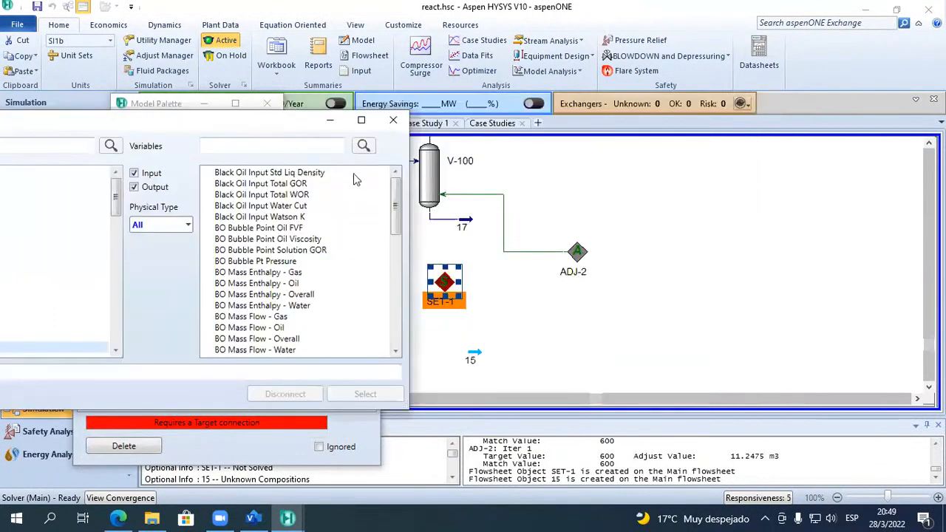
scroll(353, 254, down, 4)
scroll(354, 253, down, 9)
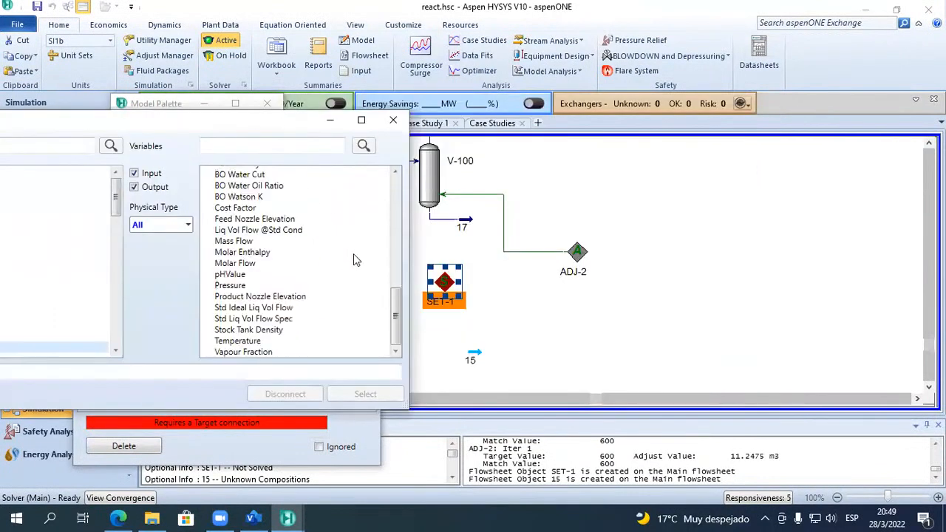
click(237, 286)
click(365, 395)
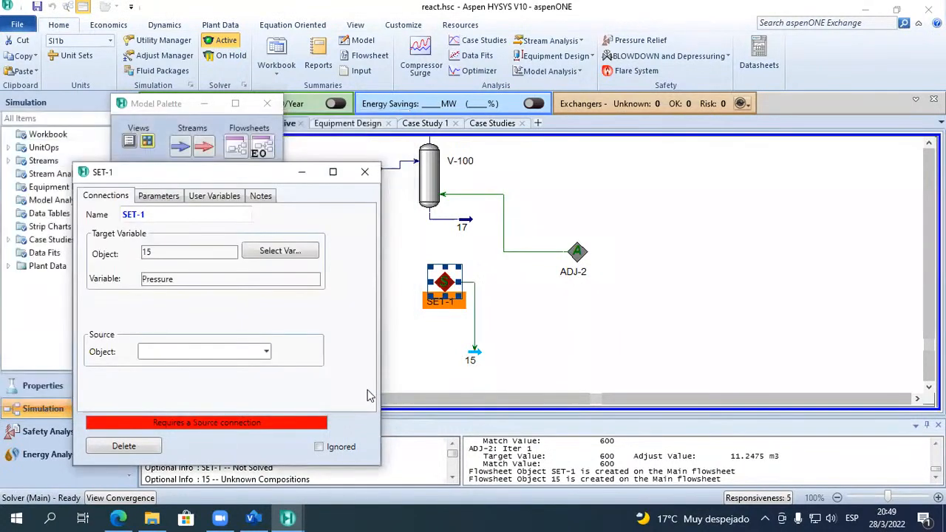
Choose stream 17 as the source object of SET-1, and display its multiplier and offset parameters.
click(266, 352)
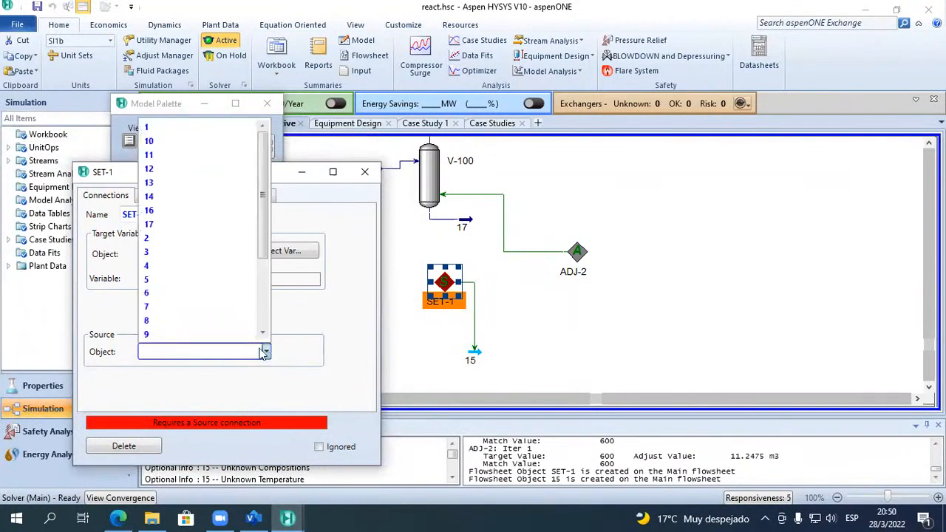
click(200, 228)
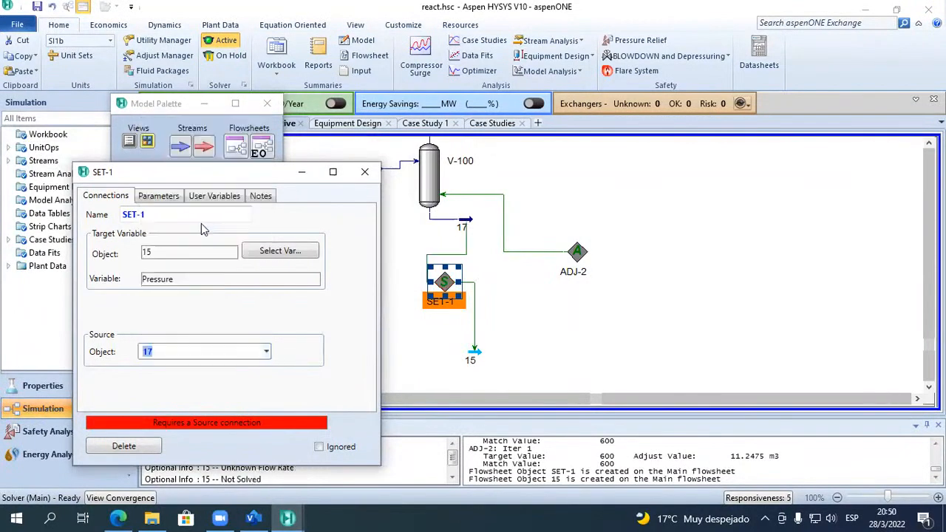
click(486, 352)
click(161, 197)
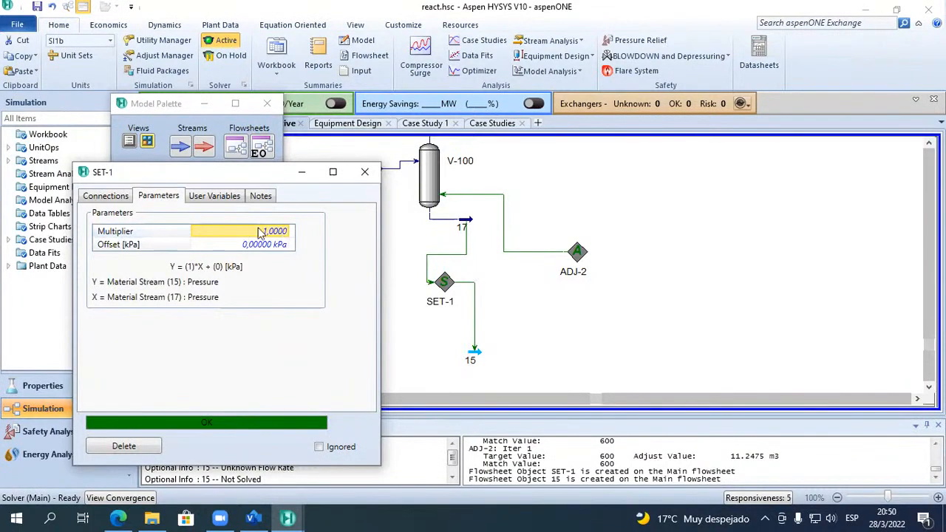
Compare the pressure of source stream 17 with the pressure that SET-1 calculates for stream 15.
click(470, 228)
double_click(470, 227)
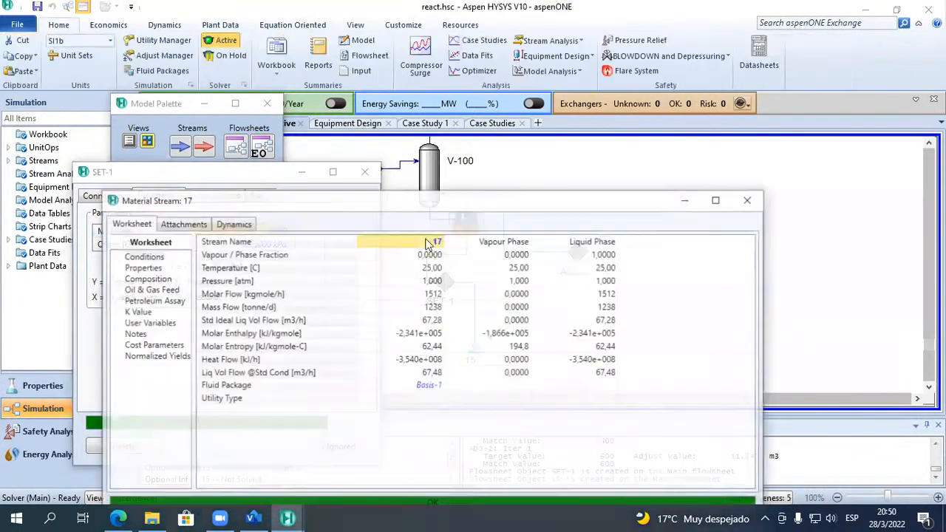
click(437, 282)
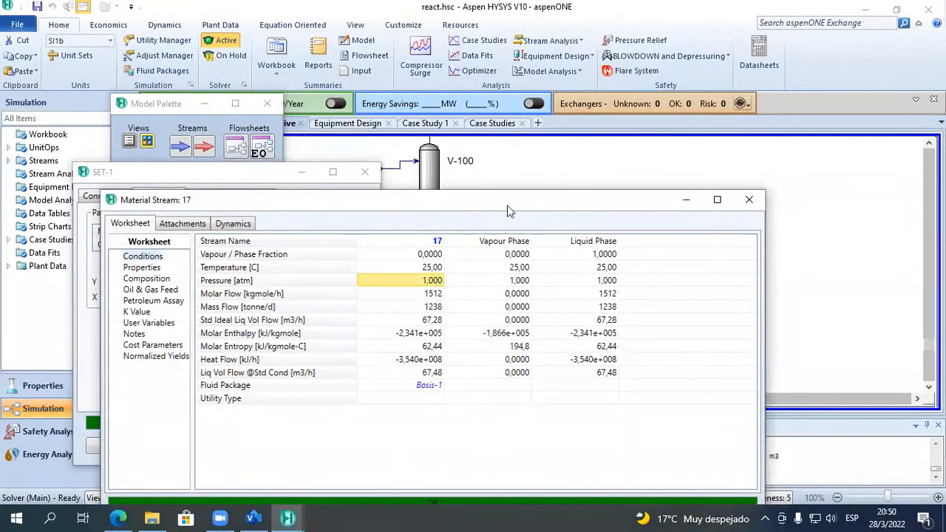
drag(507, 206, 353, 254)
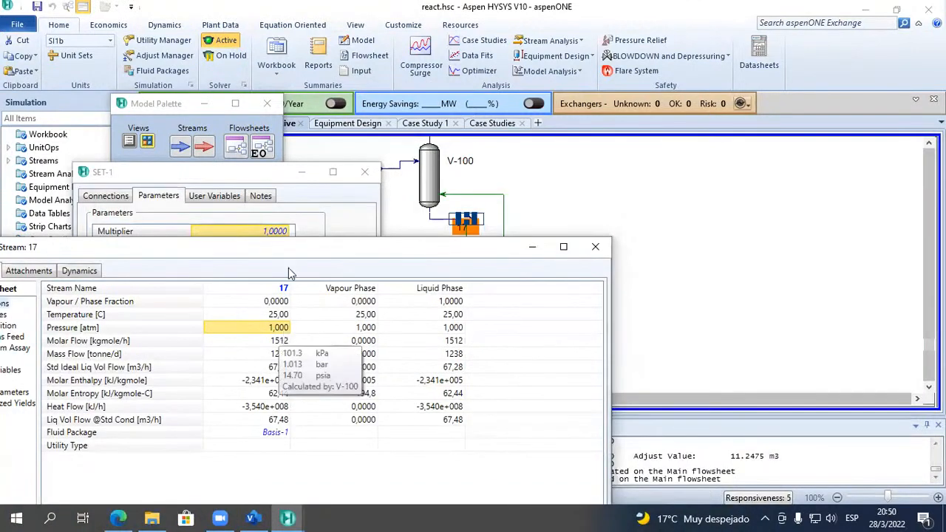
click(595, 246)
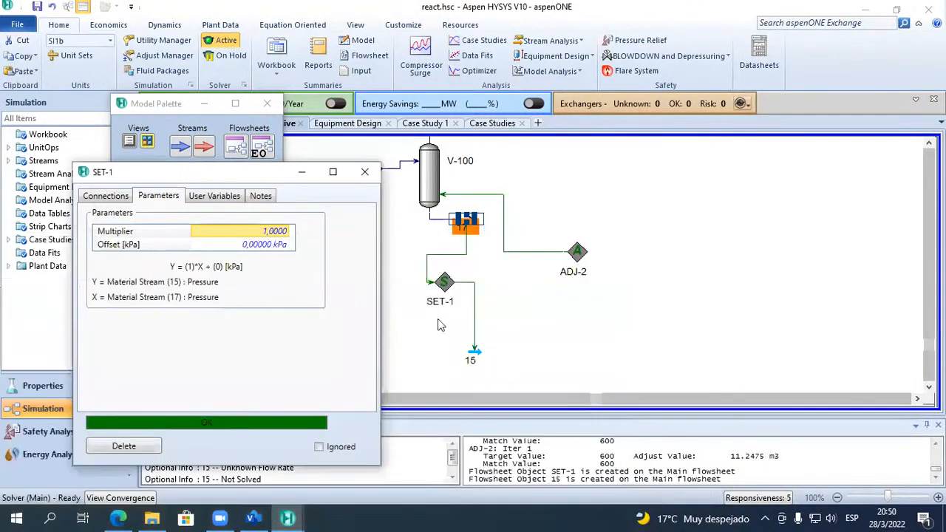
double_click(477, 354)
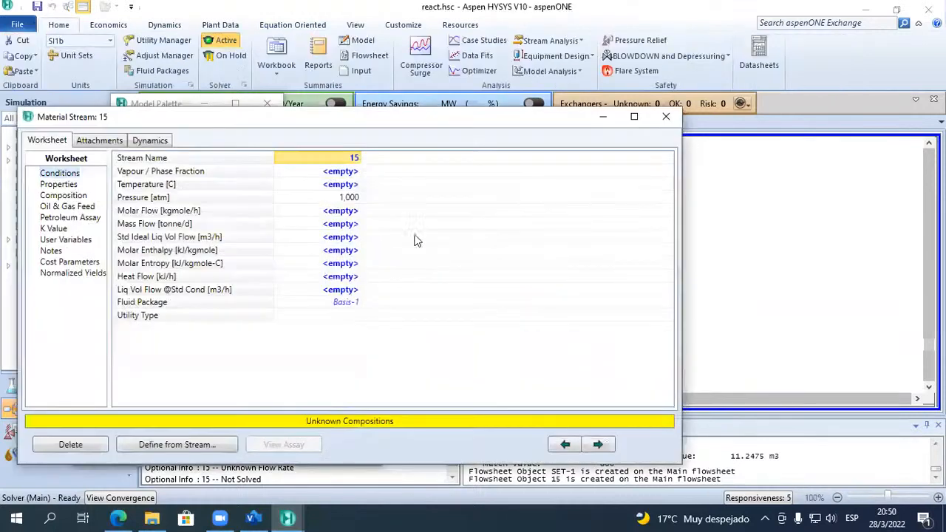
mouse_move(345, 204)
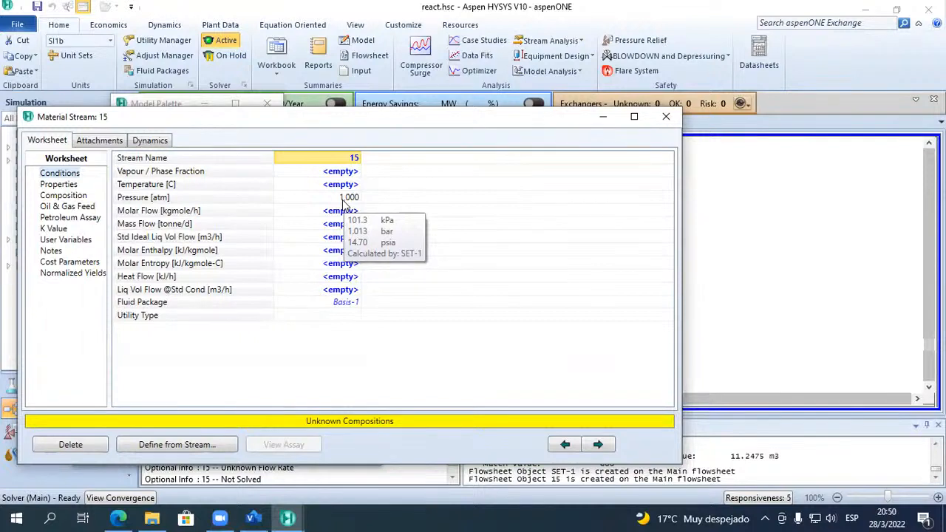
click(666, 116)
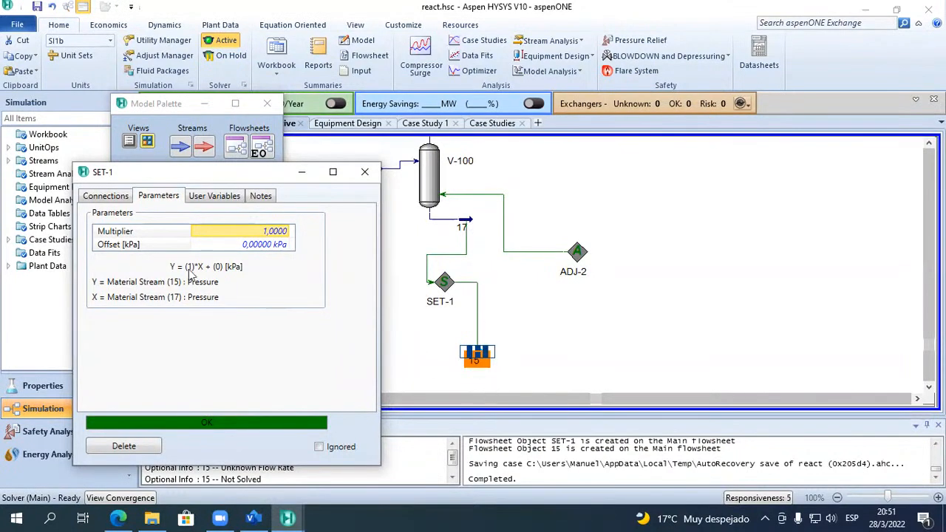
Set the offset of SET-1 to 0.2 kPa.
click(252, 251)
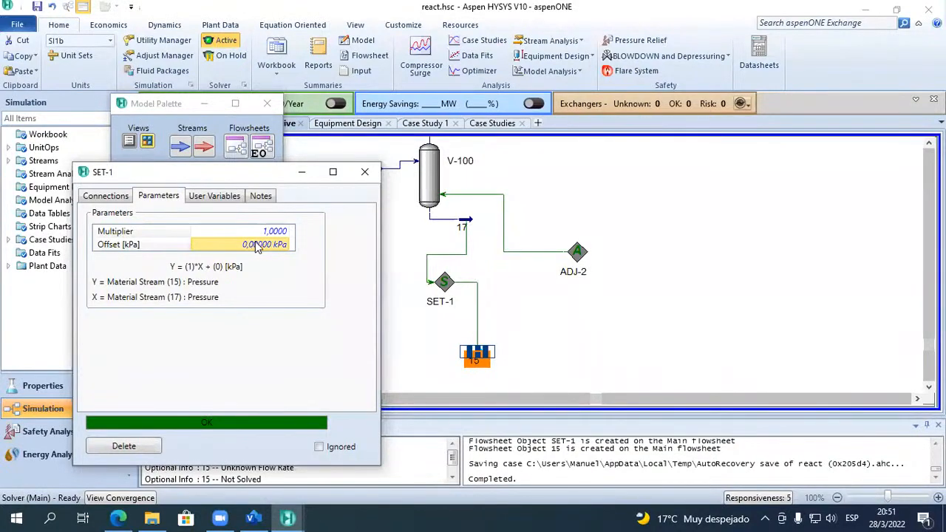
text(.200)
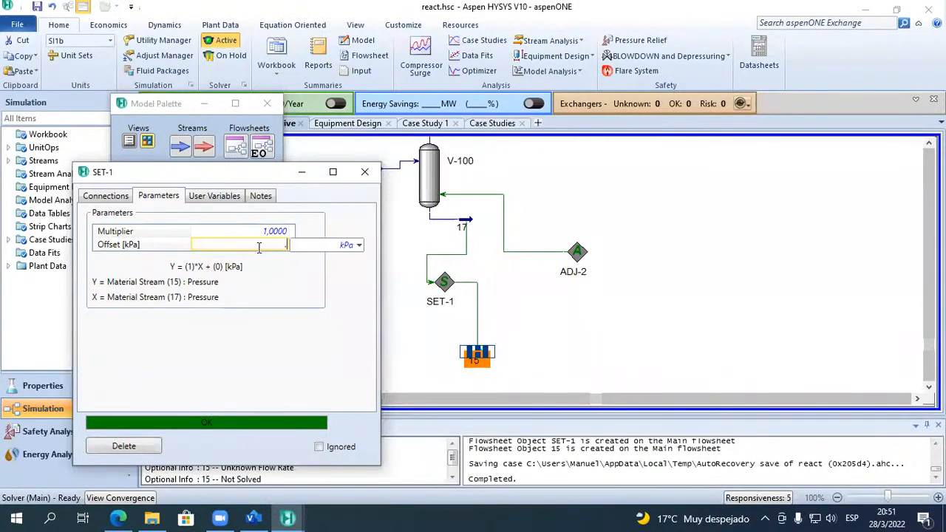
key(Return)
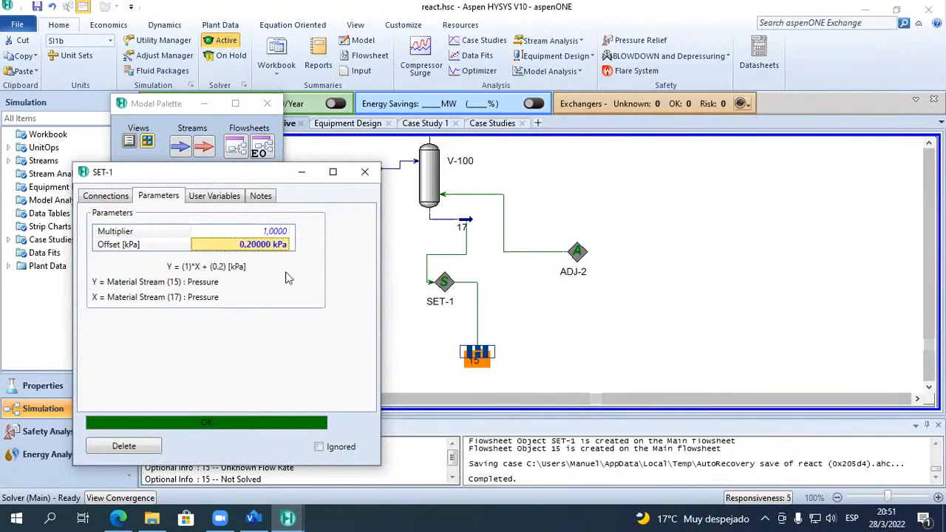
click(252, 248)
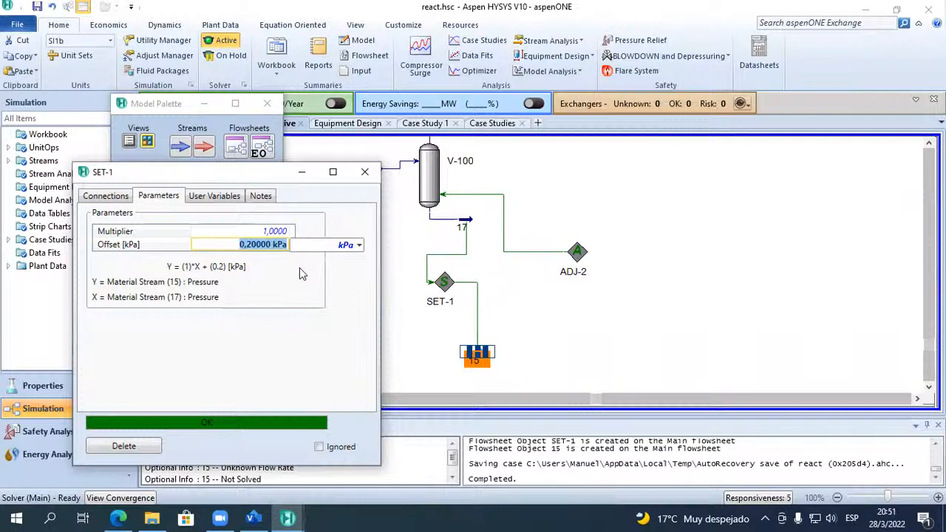
key(Return)
Check the pressure of stream 15 alongside the SET-1 parameters.
click(478, 355)
double_click(479, 356)
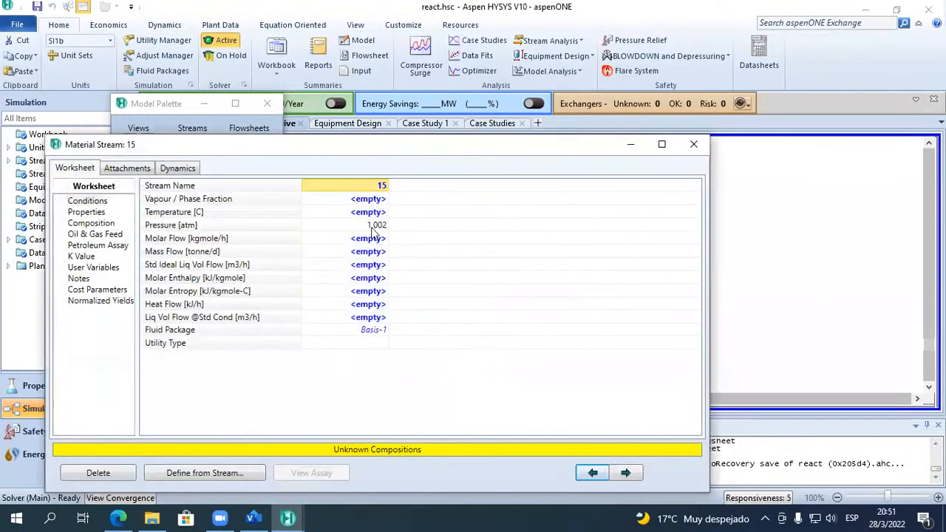
mouse_move(381, 232)
drag(493, 150, 228, 290)
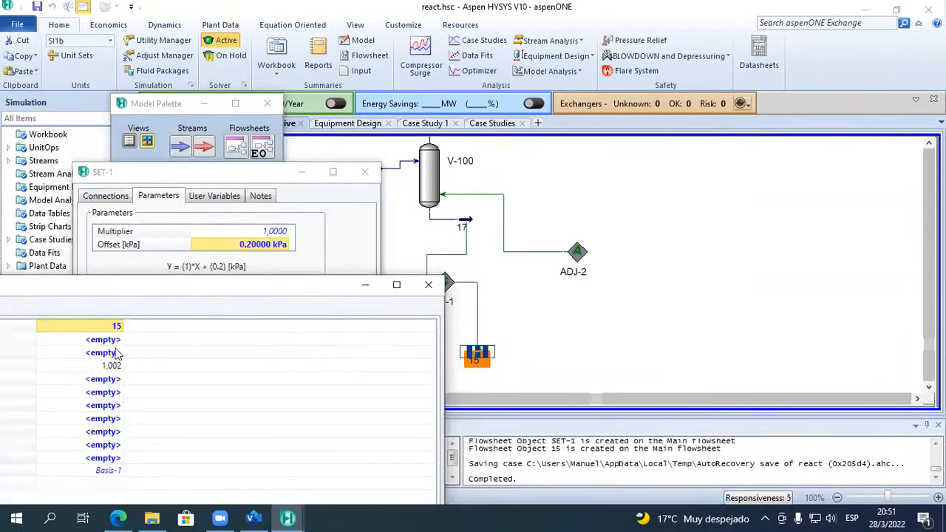
Set the offset of SET-1 to 200000 kPa and check the pressure calculated for stream 15.
mouse_move(113, 372)
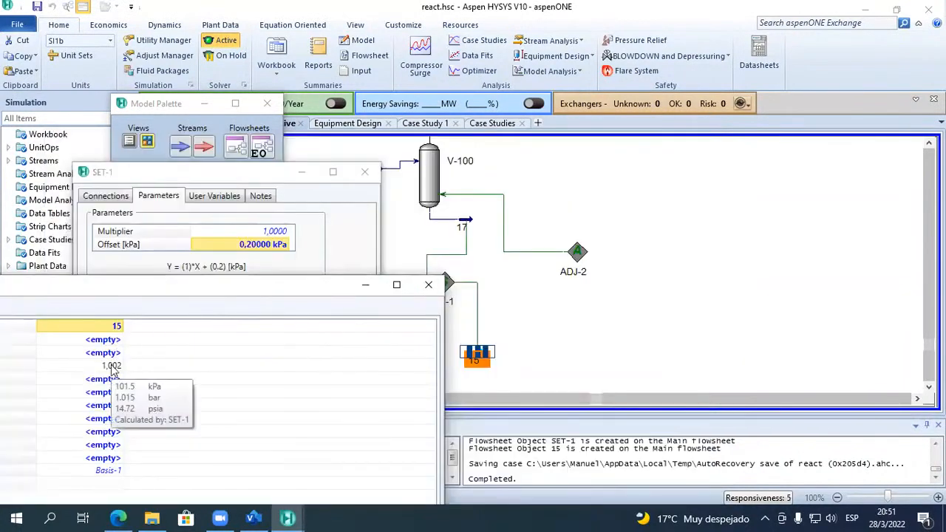
click(248, 253)
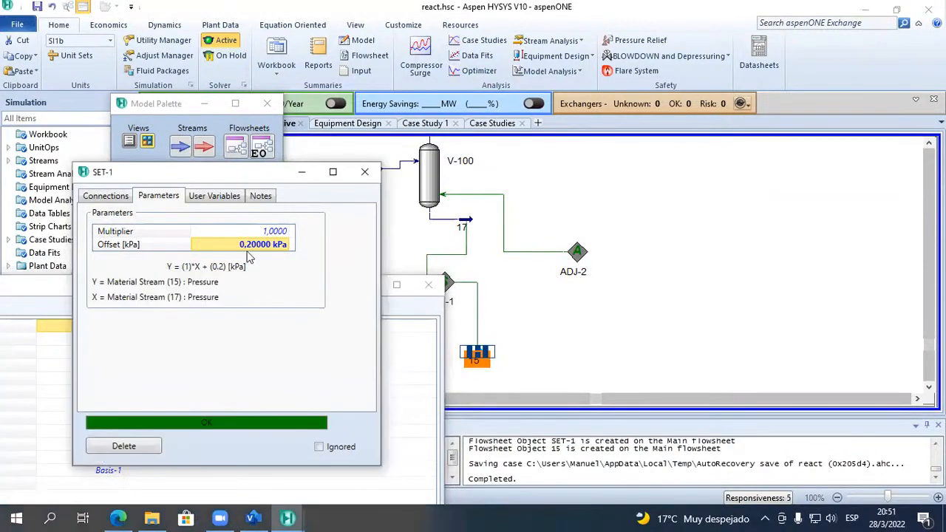
text(200000)
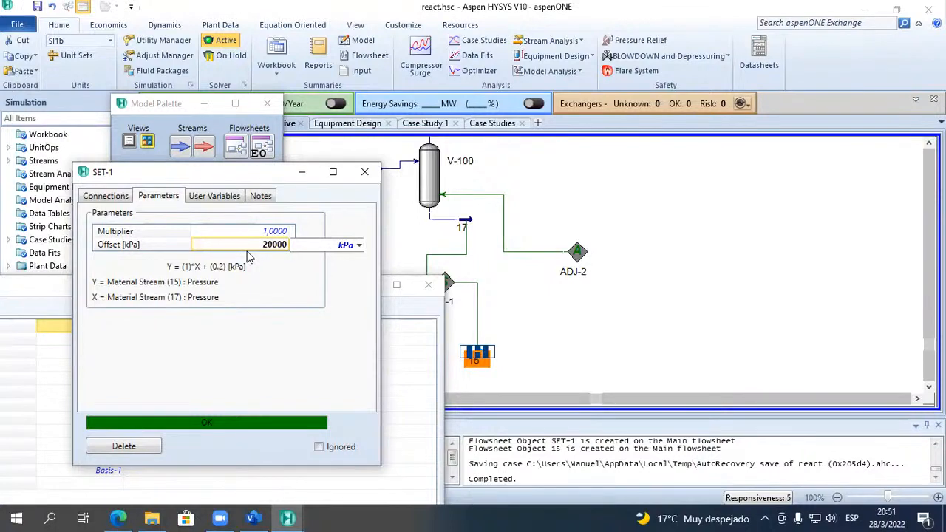
key(Return)
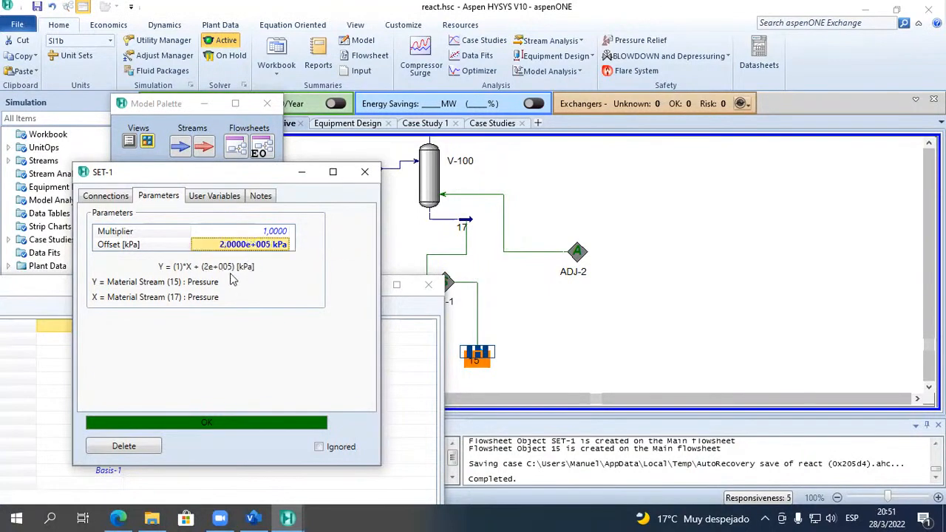
double_click(474, 353)
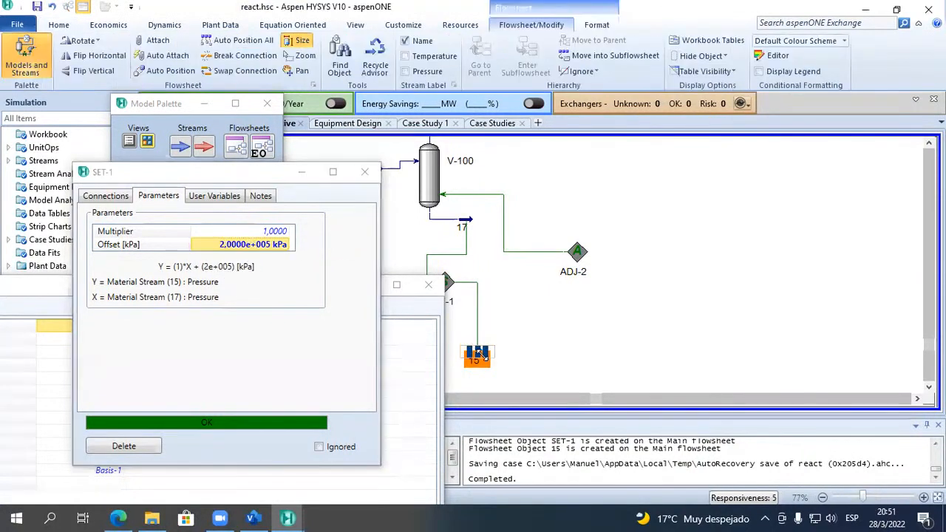
mouse_move(103, 370)
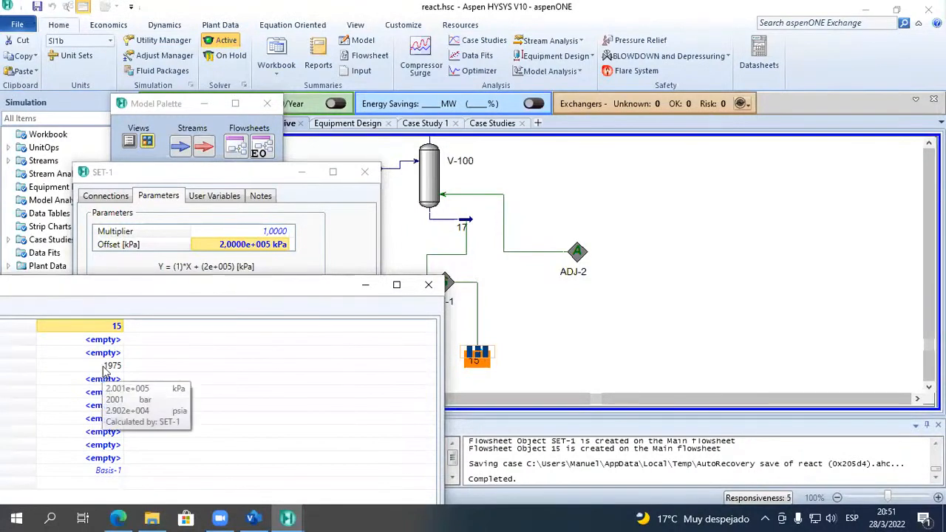
Set the offset of SET-1 to 0 kPa and its multiplier to 2.
double_click(442, 287)
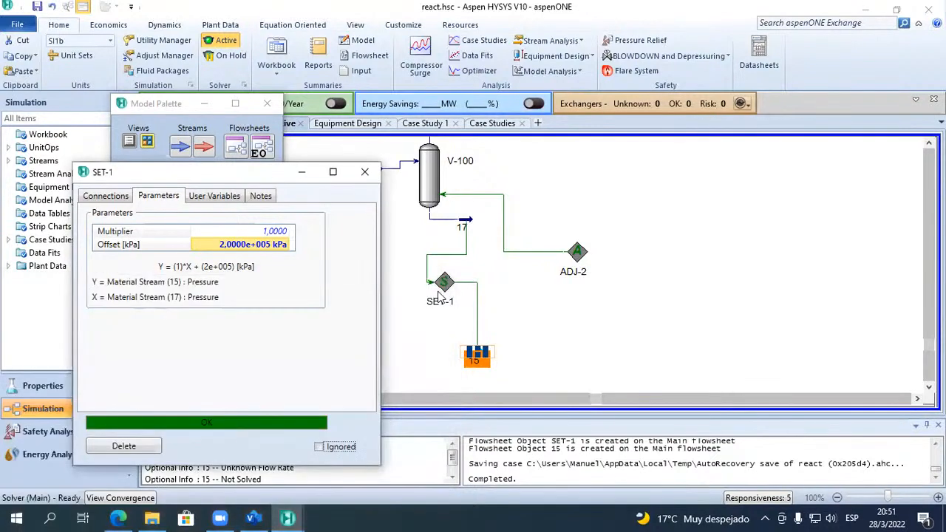
click(275, 232)
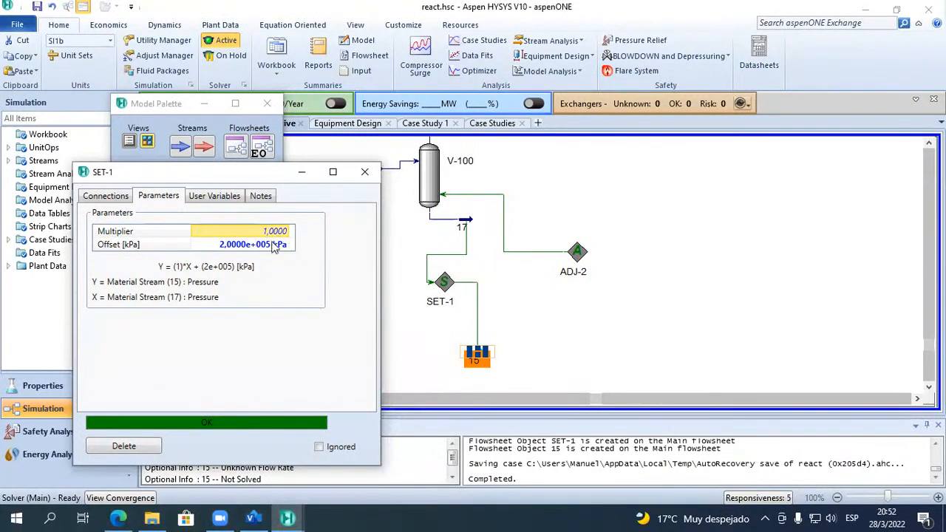
click(273, 247)
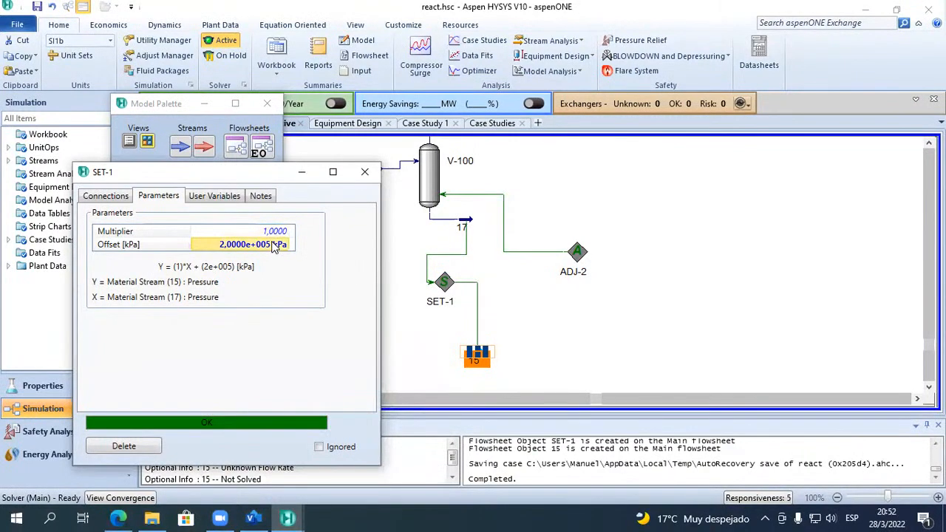
key(Delete)
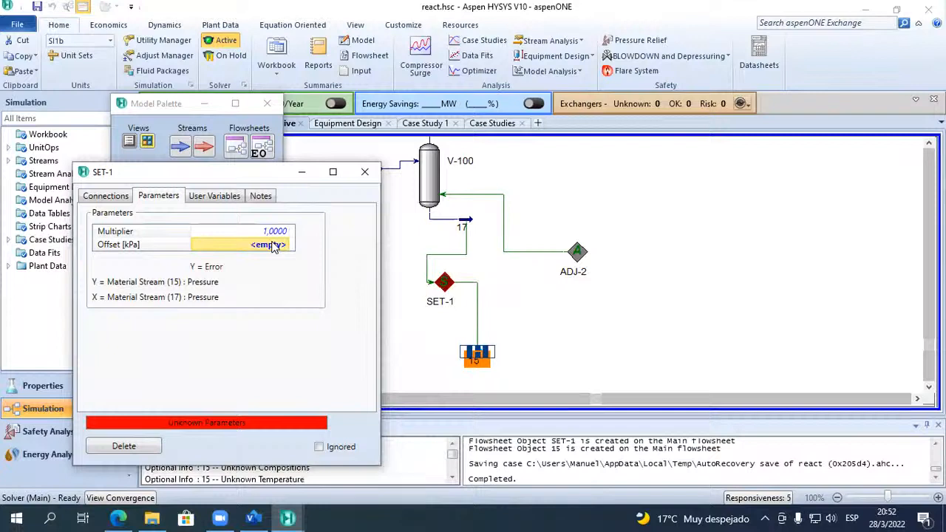
text(0)
key(Return)
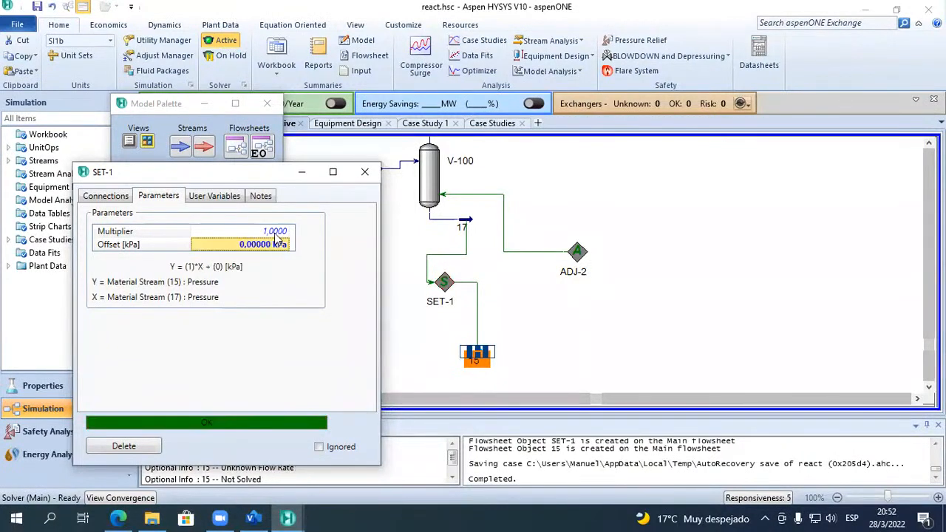
click(273, 235)
text(2)
key(Return)
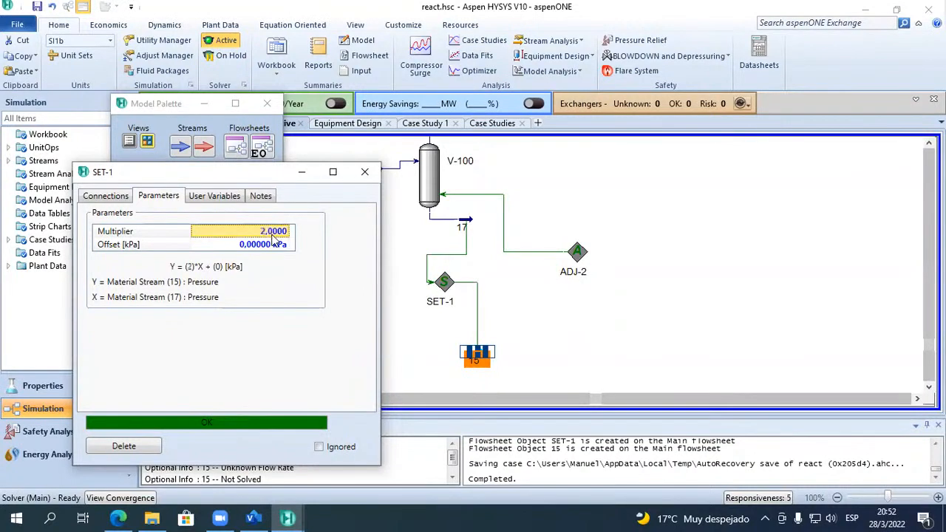
Check the pressure of stream 15 calculated by SET-1, and return to the flowsheet.
click(482, 317)
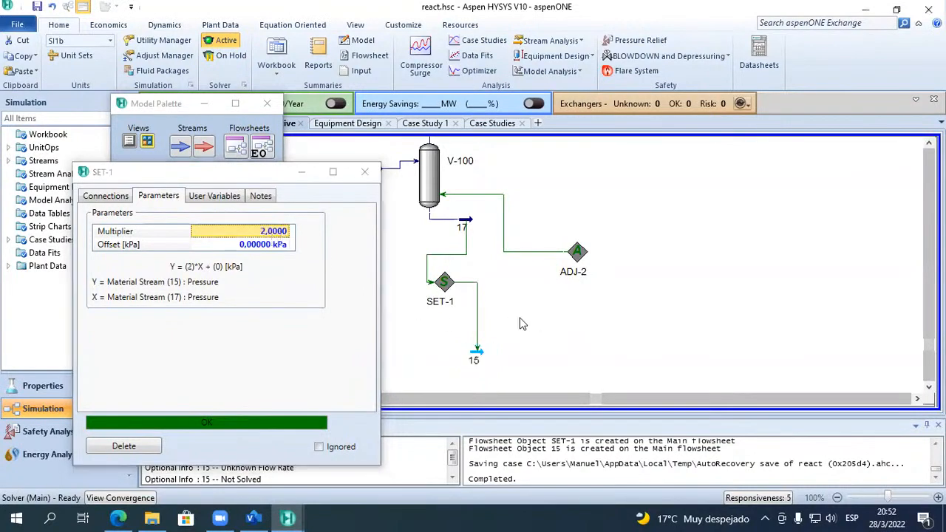
double_click(481, 362)
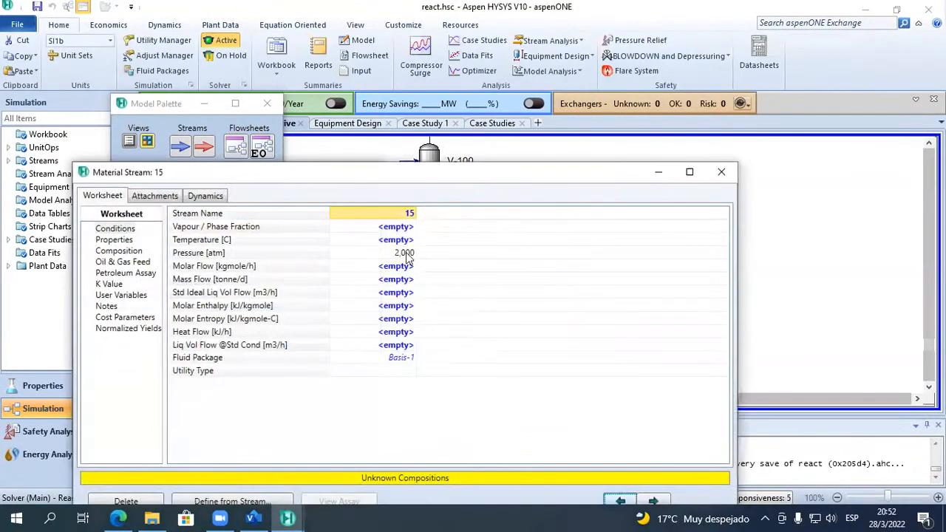
drag(563, 177, 315, 219)
click(469, 216)
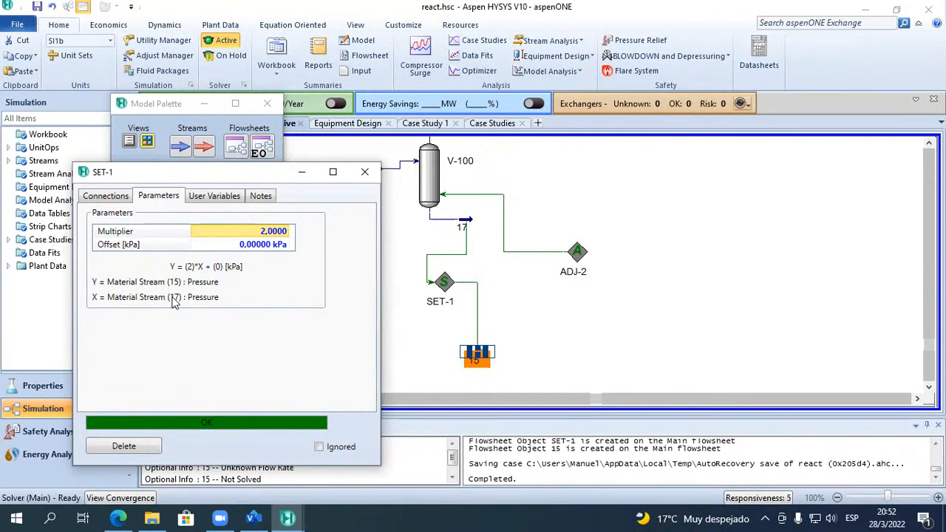
Review the multiplier, offset, user variables and notes of SET-1, and close its window.
click(260, 246)
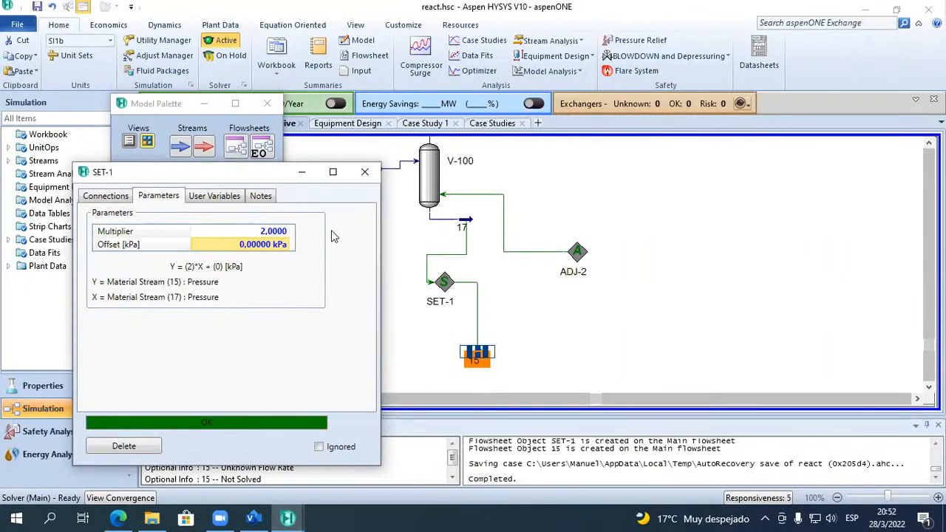
click(271, 234)
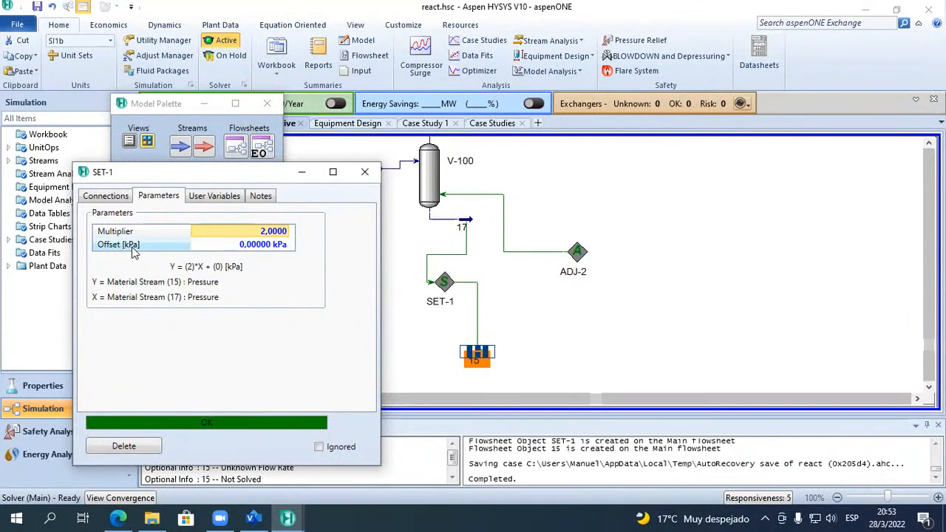
click(211, 203)
click(252, 202)
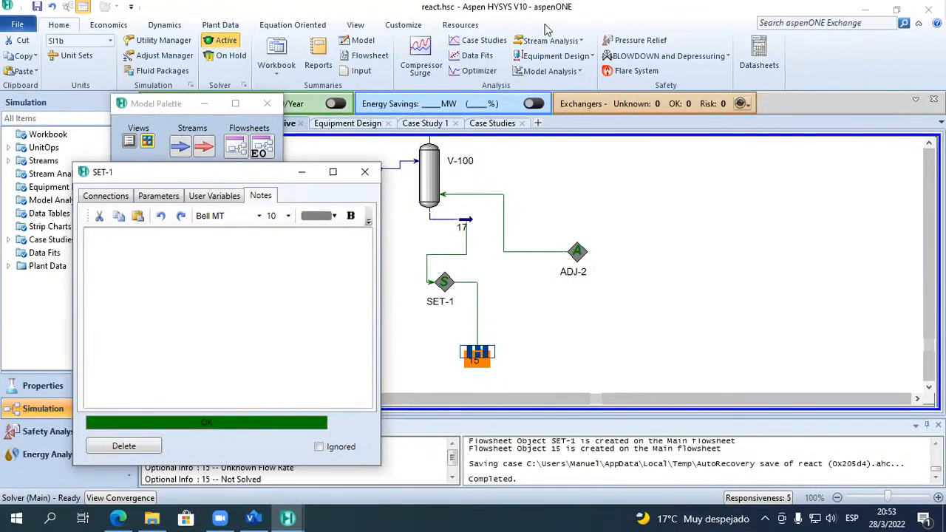
click(364, 173)
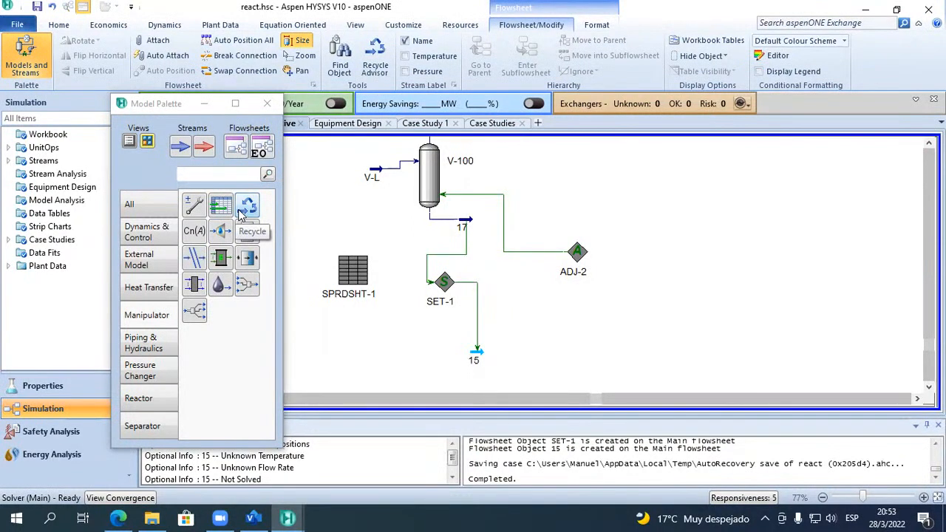
Add a Recycle operation above ADJ-2 in the flowsheet and a new material stream beside it.
drag(247, 207, 538, 222)
click(180, 147)
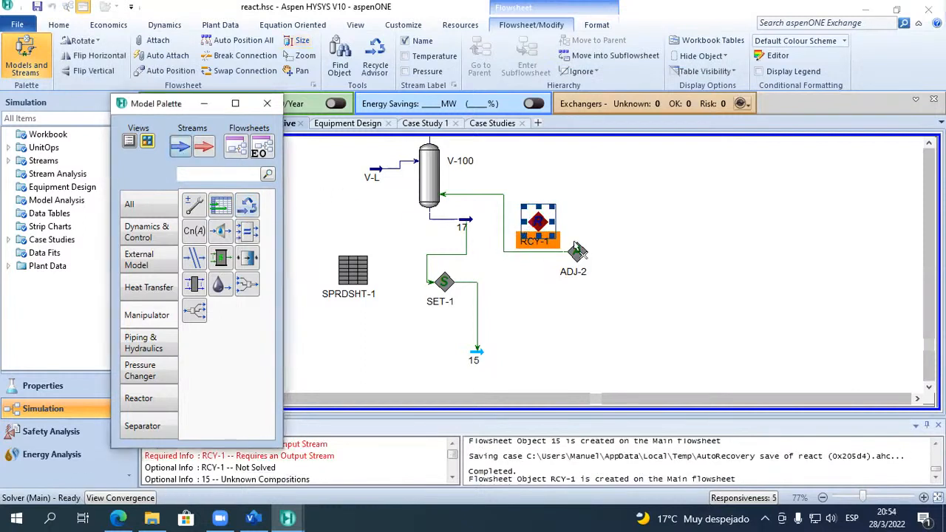
click(588, 222)
Connect stream 17 as the inlet and stream 18 as the outlet of RCY-1.
double_click(539, 222)
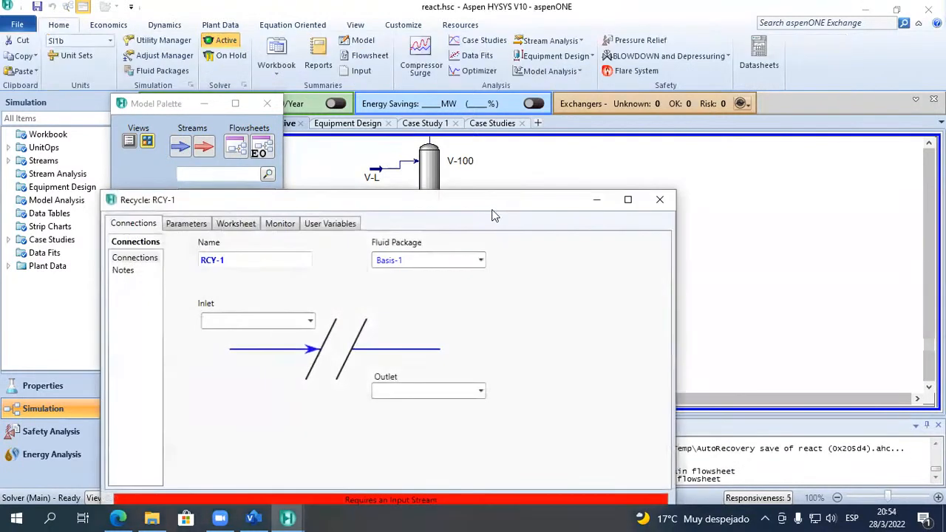
drag(498, 211, 520, 303)
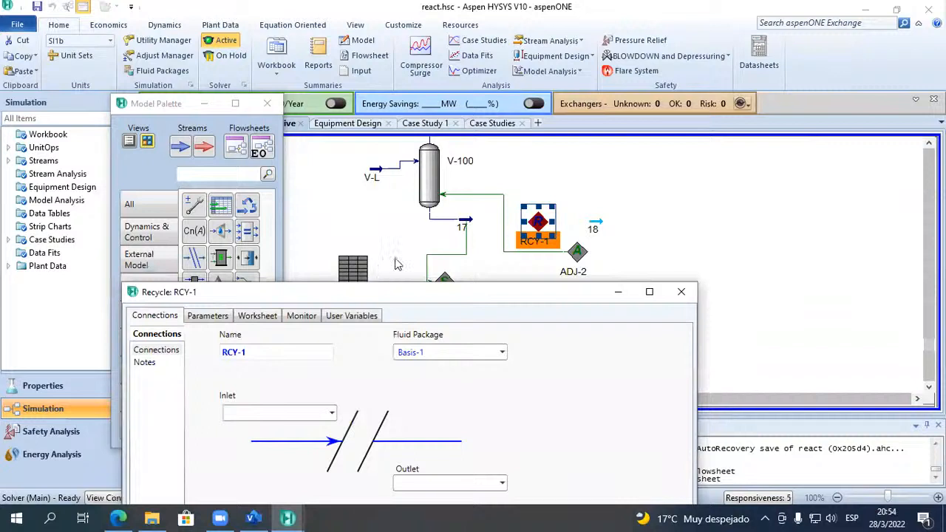
click(331, 413)
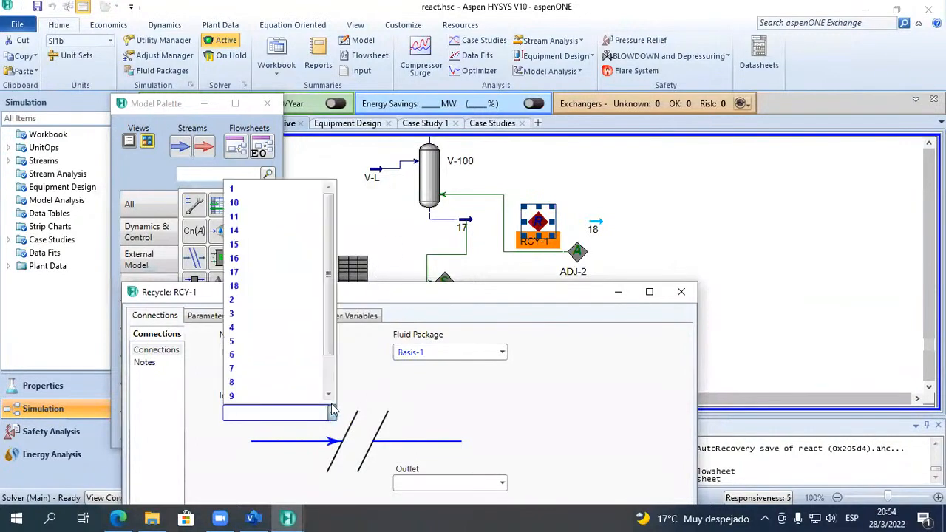
click(284, 272)
click(508, 486)
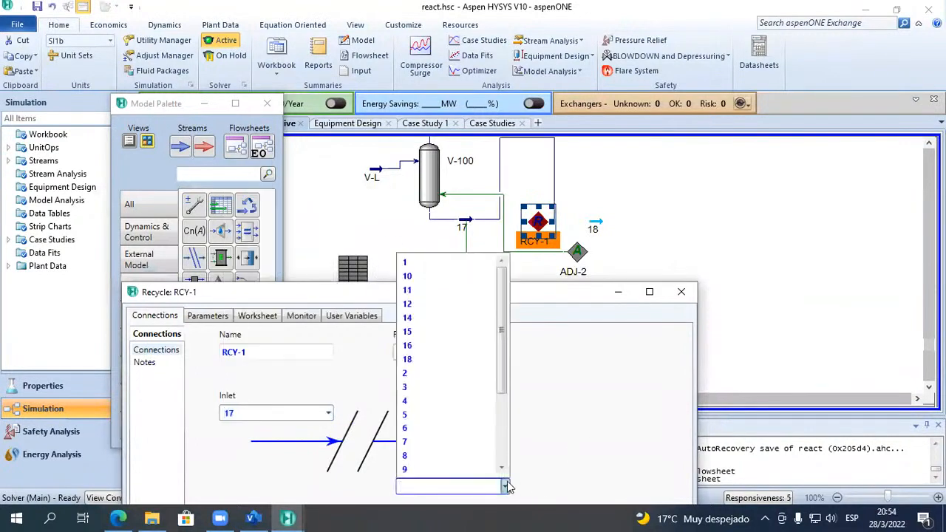
click(451, 360)
click(681, 292)
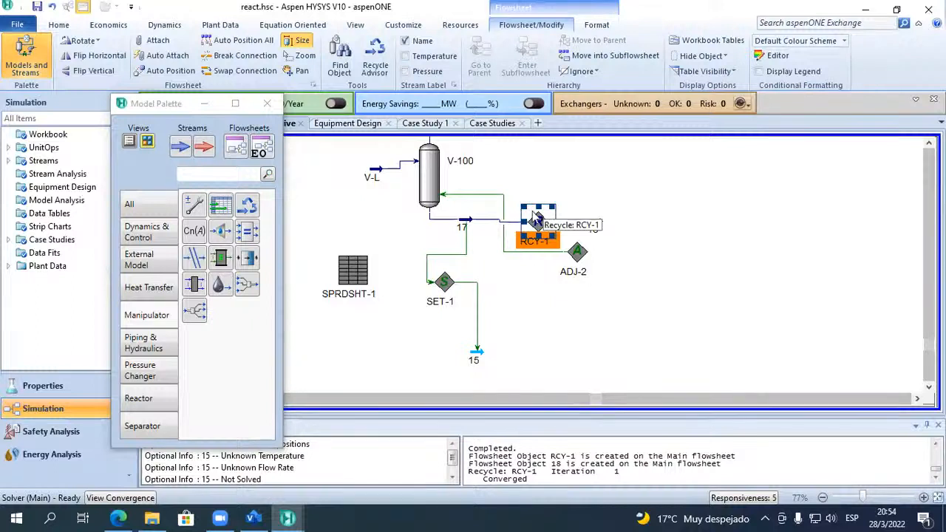
click(577, 164)
Examine the calculated conditions of stream 17, from temperature down to molar enthalpy.
click(467, 222)
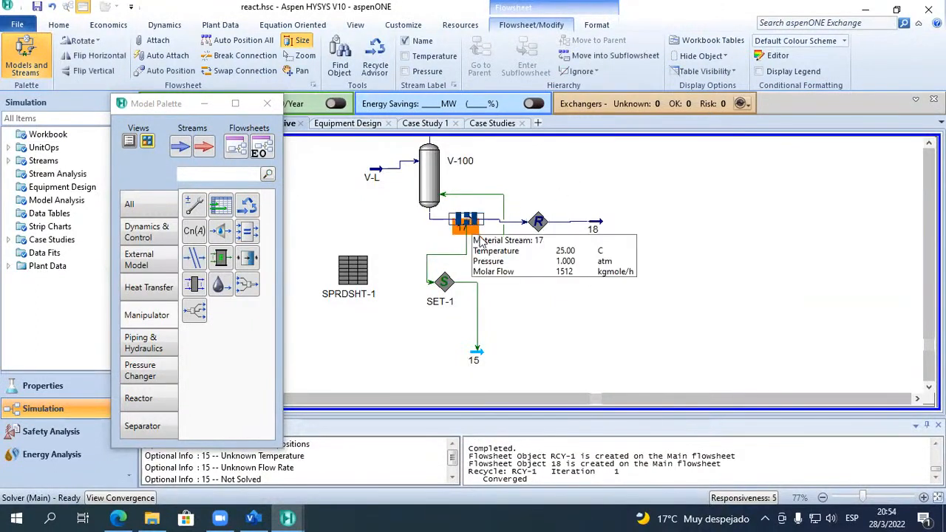
double_click(468, 222)
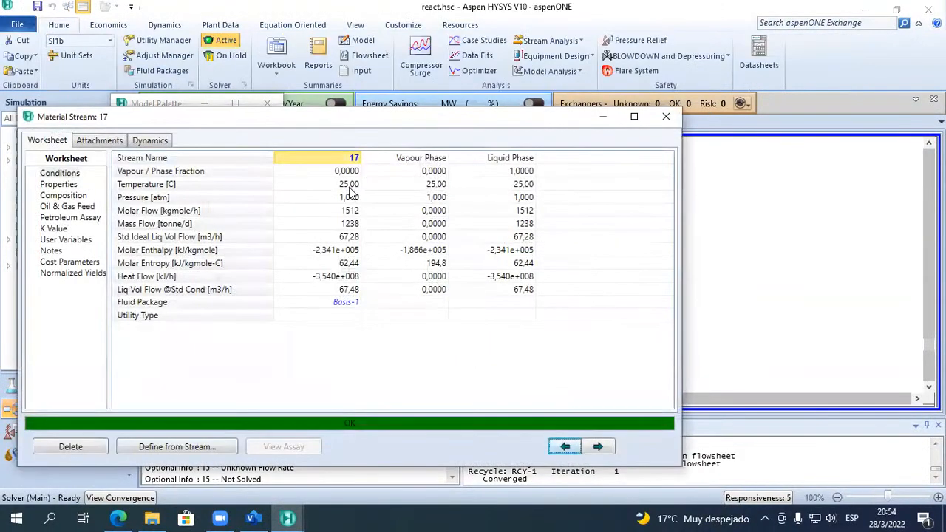
drag(348, 184, 361, 253)
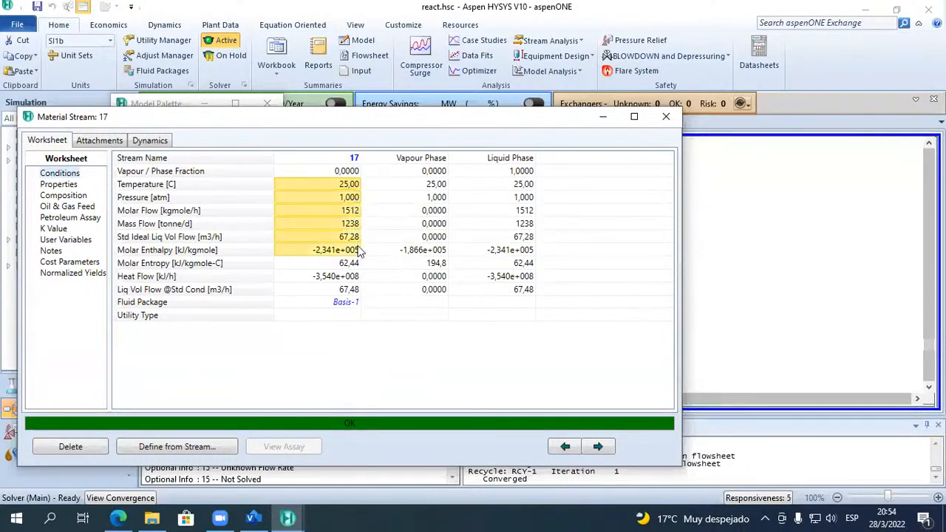
click(666, 116)
Compare the mole-fraction composition of recycle outlet stream 18 with that of inlet stream 17.
double_click(602, 219)
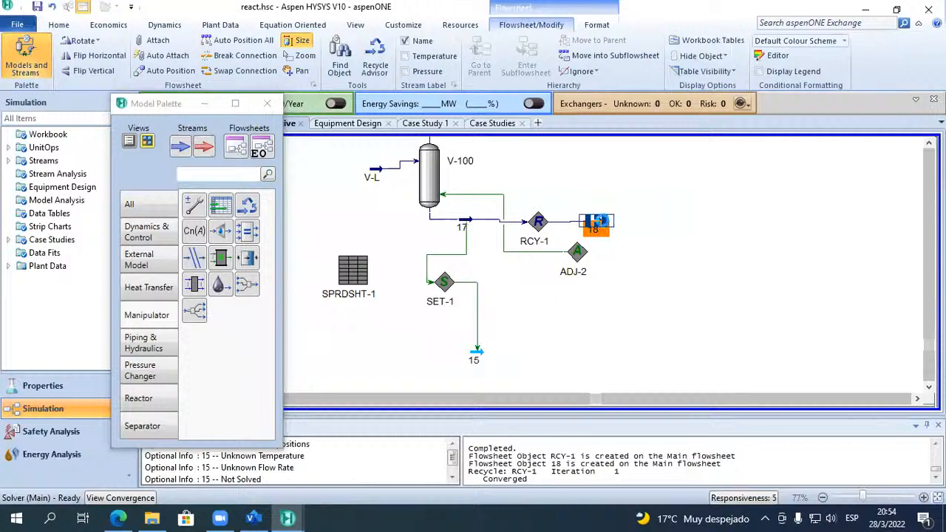
click(110, 224)
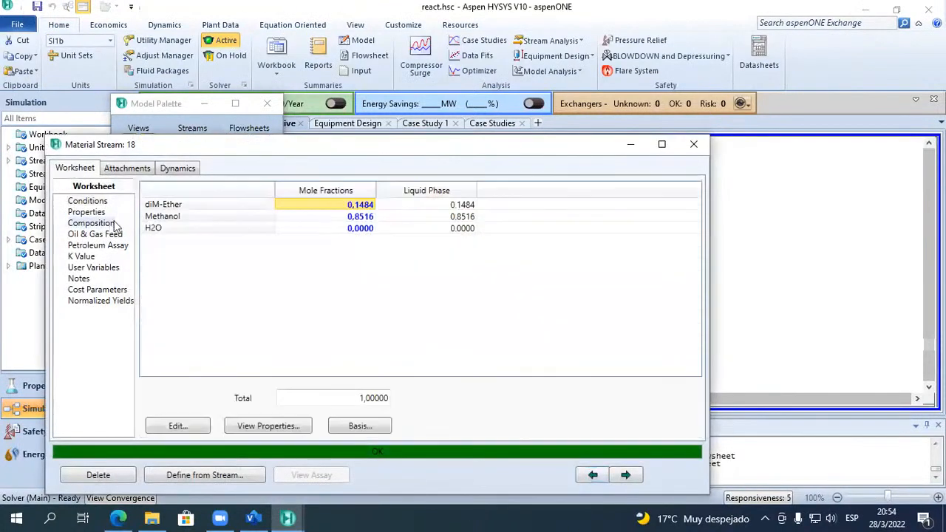
click(693, 145)
double_click(464, 222)
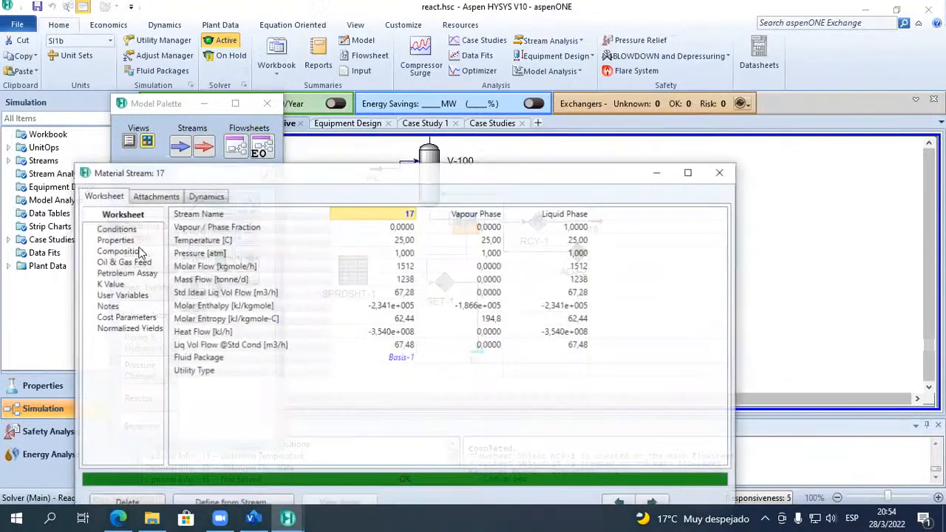
click(111, 249)
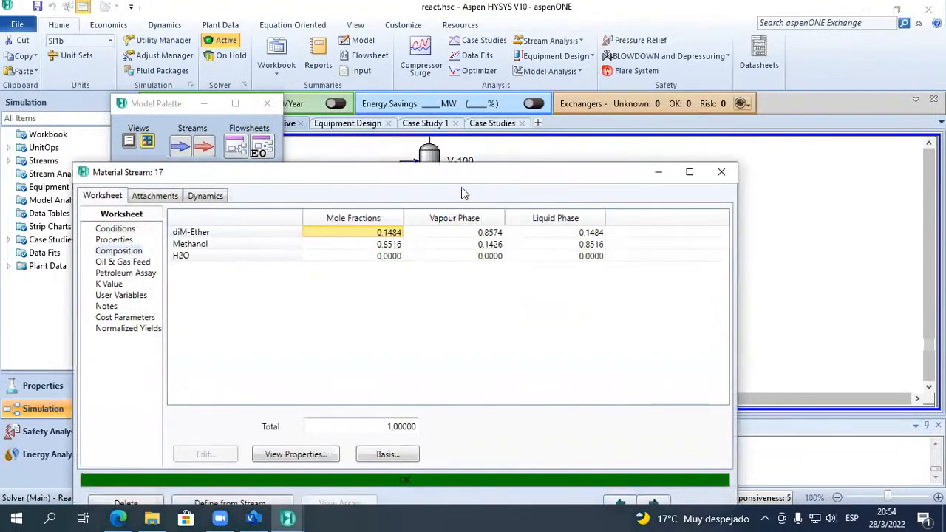
drag(459, 175, 378, 155)
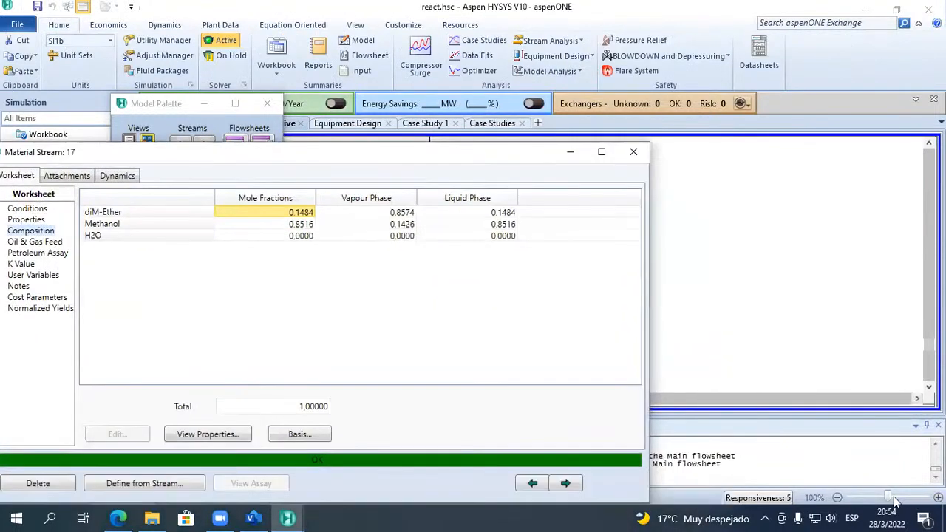
click(883, 497)
drag(885, 498, 893, 498)
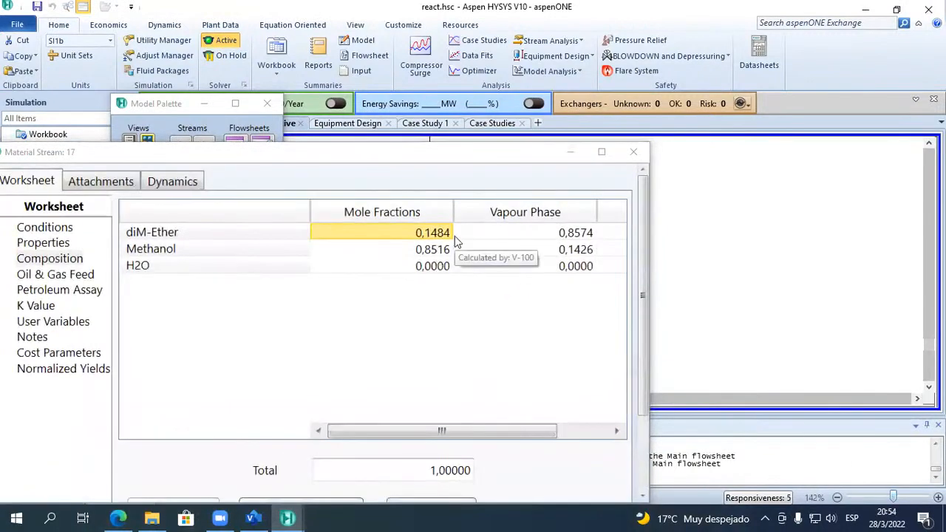
click(633, 152)
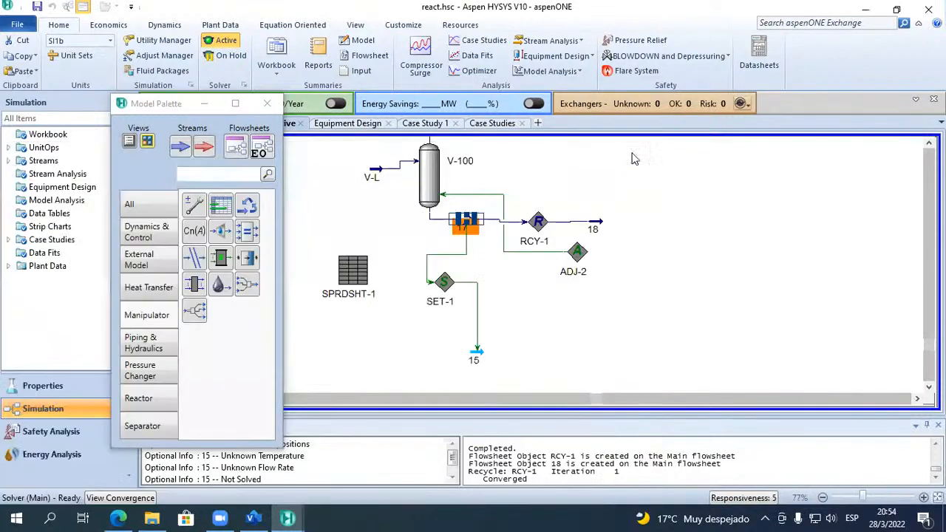
Review the mole-fraction composition of recycle outlet stream 18, then select RCY-1 in the flowsheet.
click(594, 231)
double_click(590, 235)
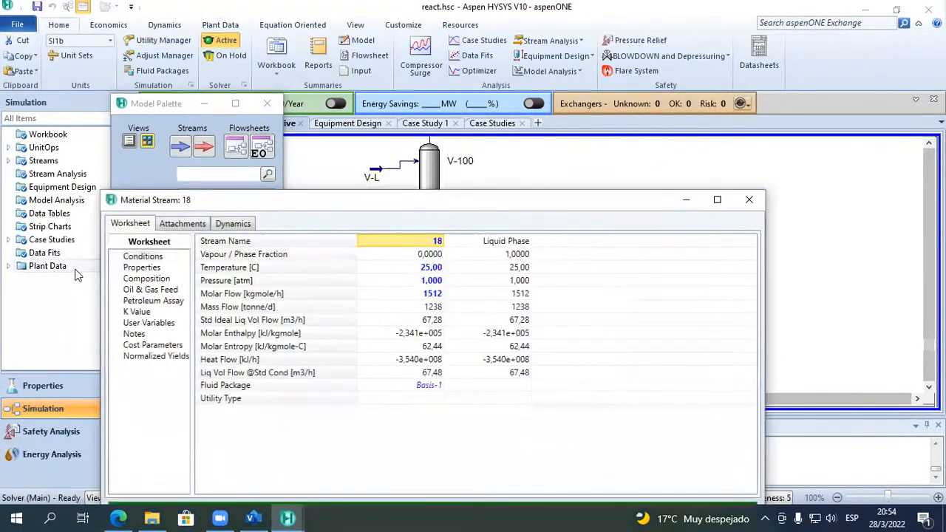
click(167, 280)
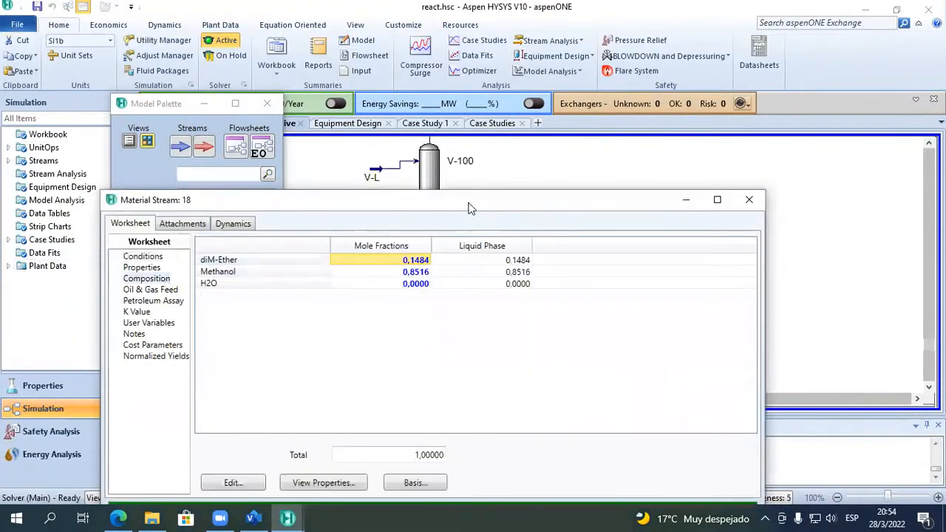
drag(472, 209, 342, 151)
click(894, 497)
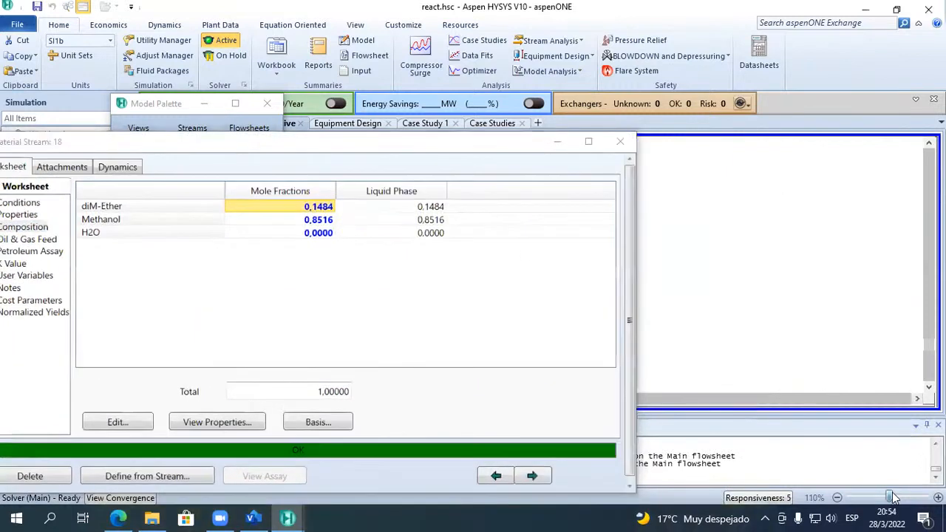
click(894, 497)
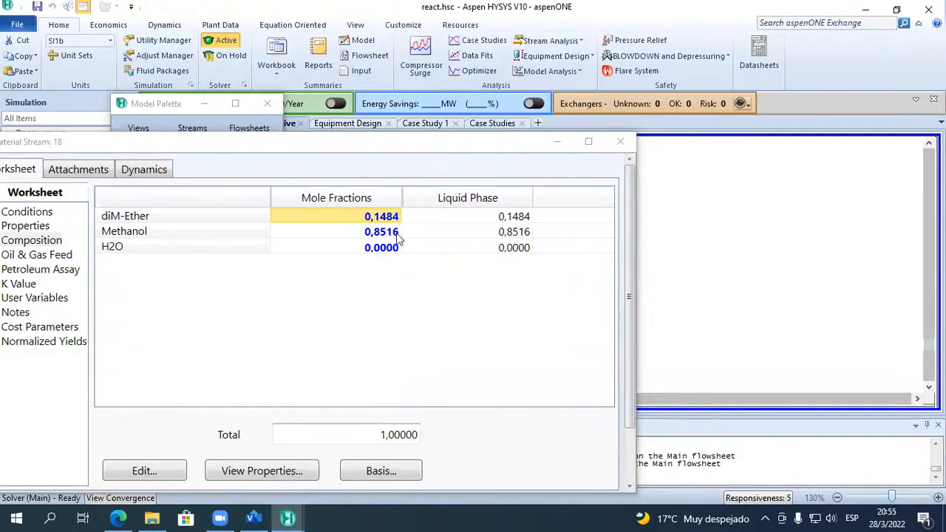
click(621, 142)
drag(514, 194, 567, 233)
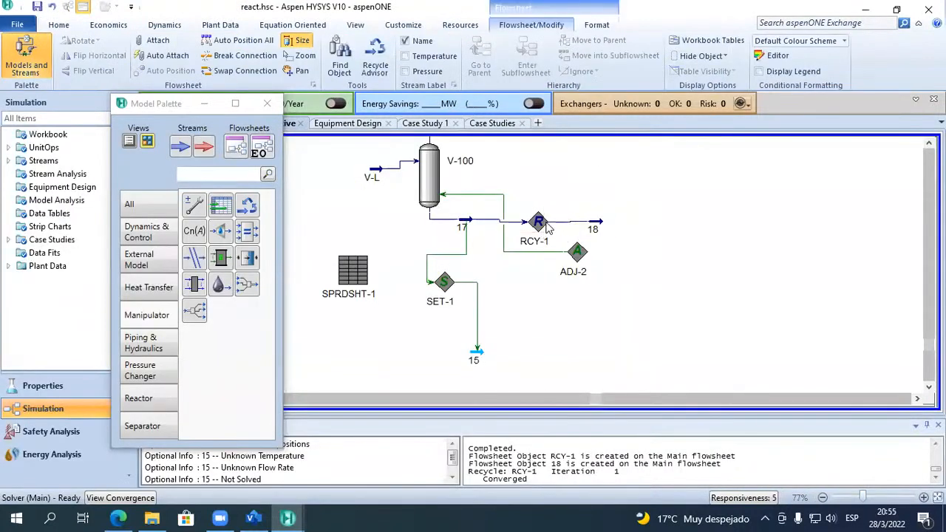
click(546, 229)
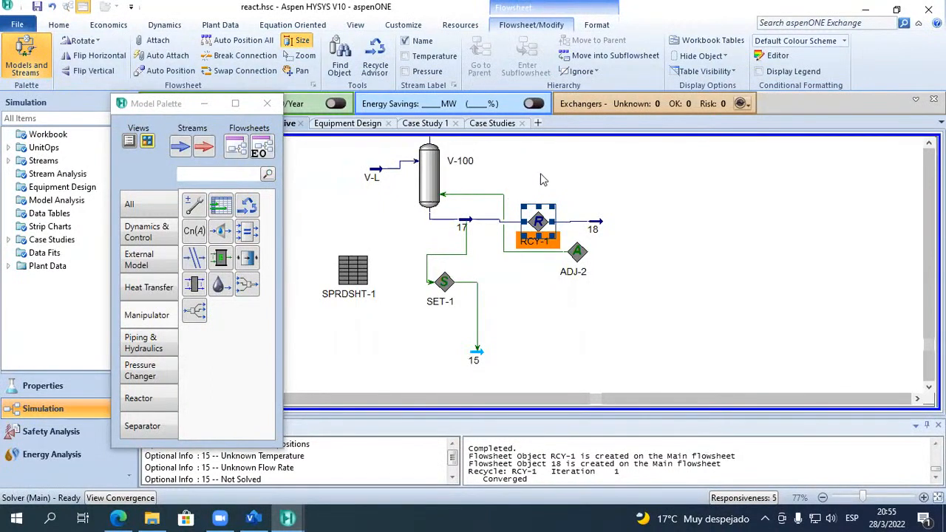
Move outlet stream 2 of reactor CRV-100 slightly farther below the reactor.
scroll(815, 313, down, 3)
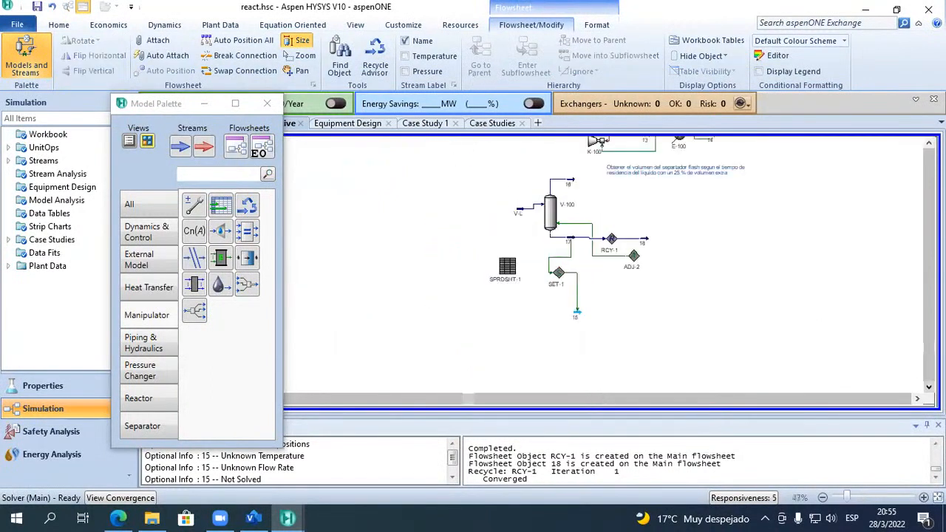
click(919, 399)
click(919, 399)
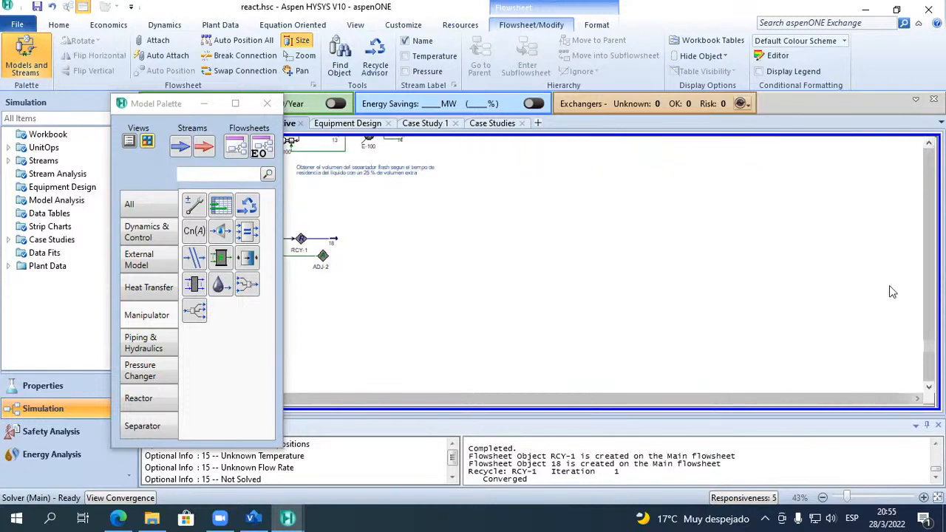
click(929, 144)
click(930, 143)
click(929, 143)
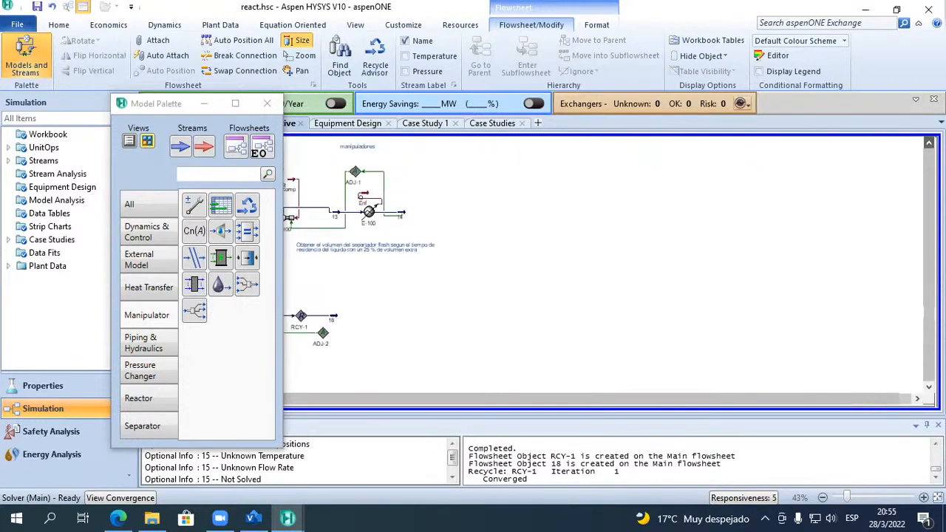
drag(169, 104, 11, 110)
click(152, 399)
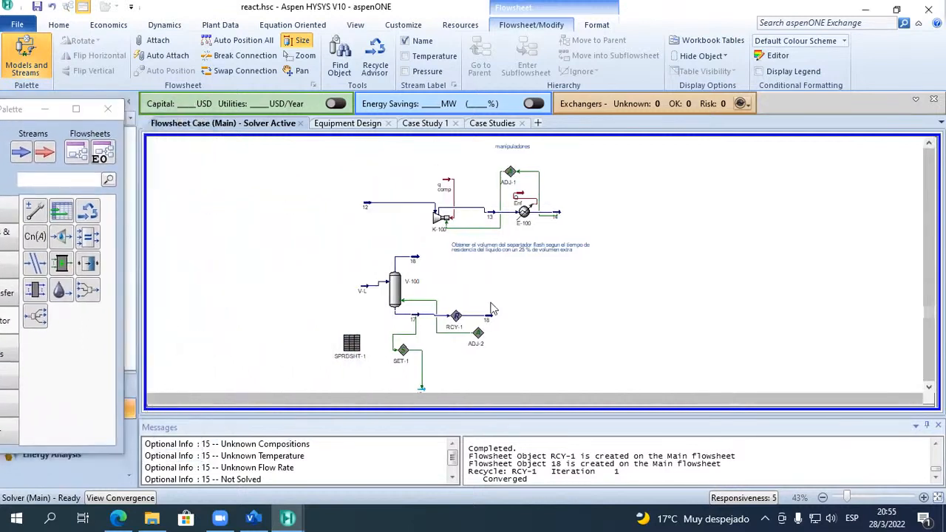
click(929, 144)
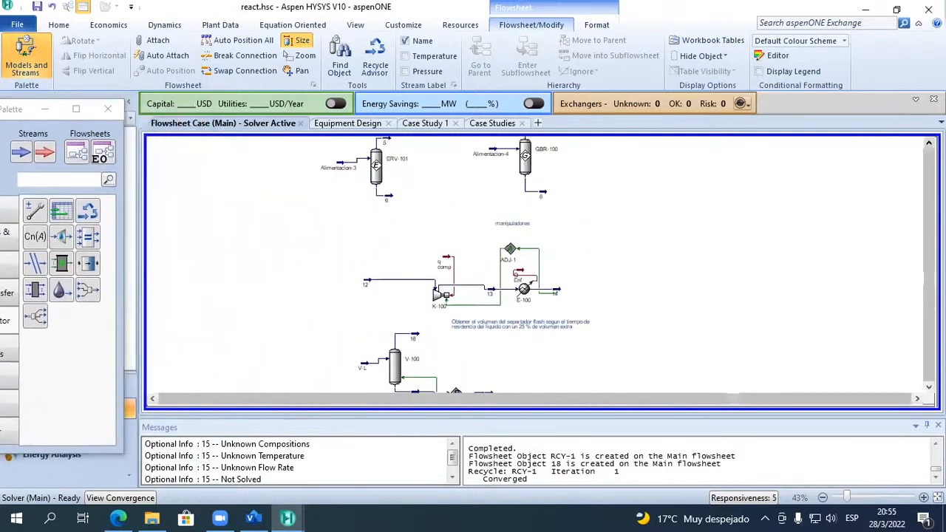
scroll(401, 176, up, 2)
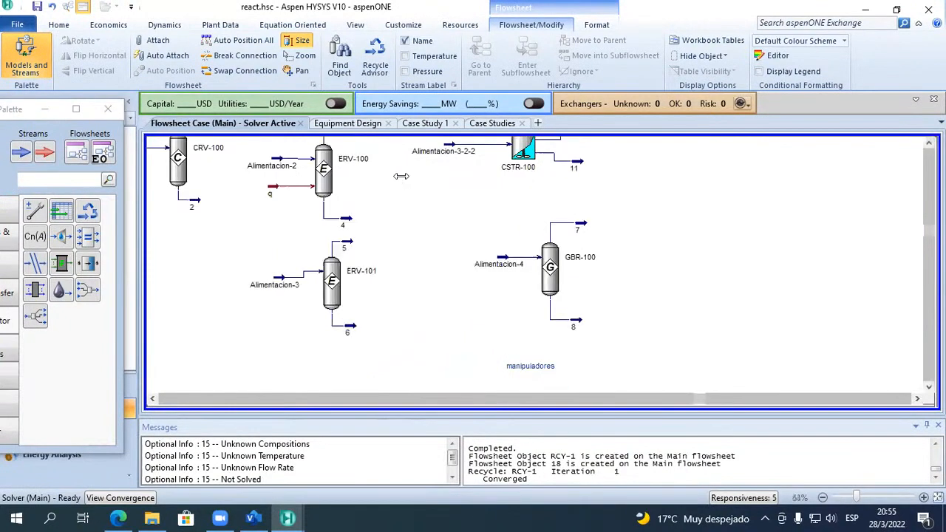
mouse_move(279, 168)
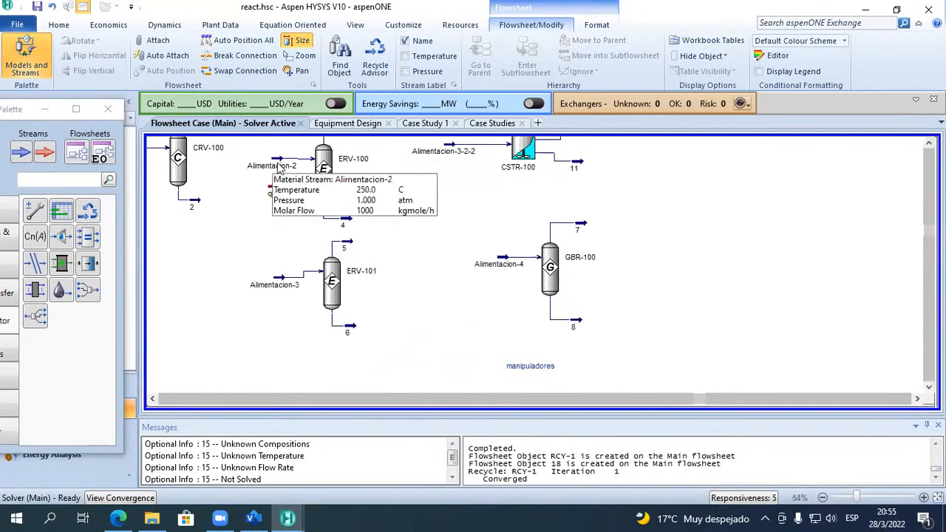
click(194, 205)
drag(194, 219, 201, 239)
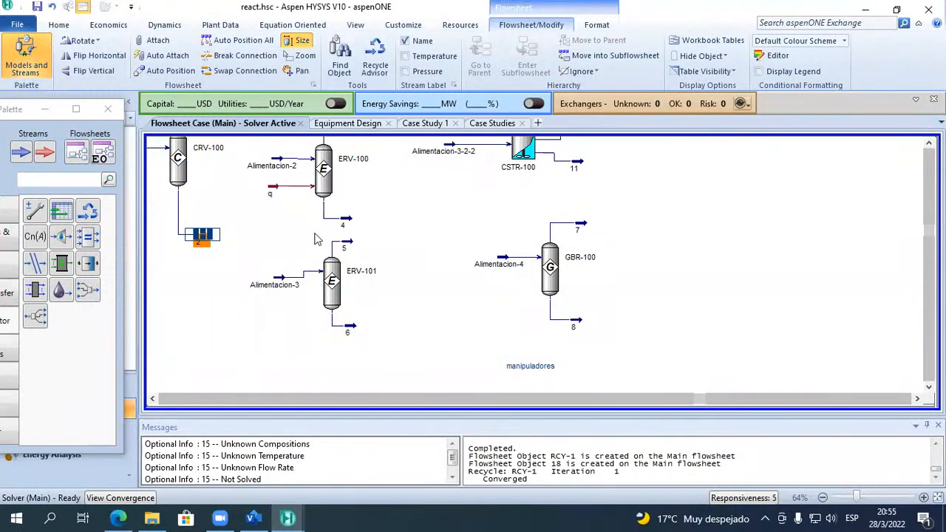
Shift RCY-1 slightly towards stream 18 and reposition ADJ-2 directly beneath it.
scroll(317, 238, down, 2)
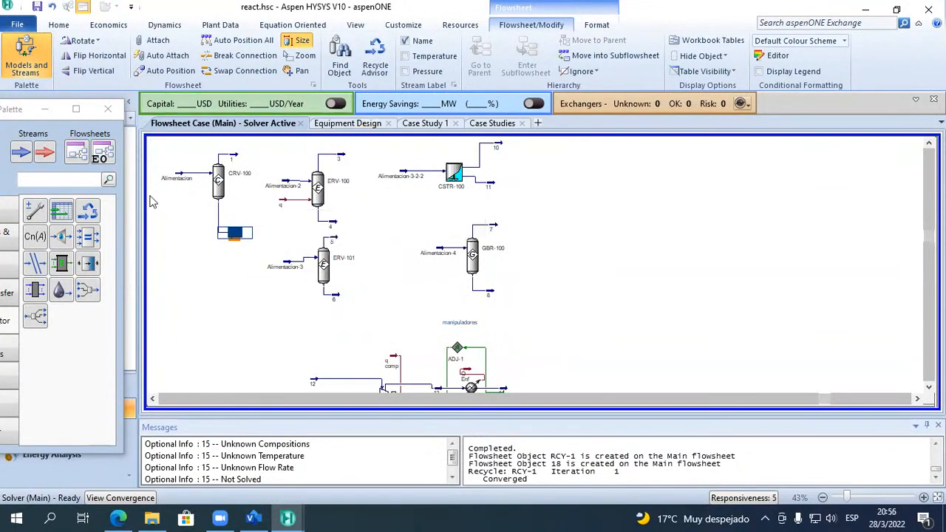
click(929, 388)
click(930, 387)
scroll(436, 271, up, 4)
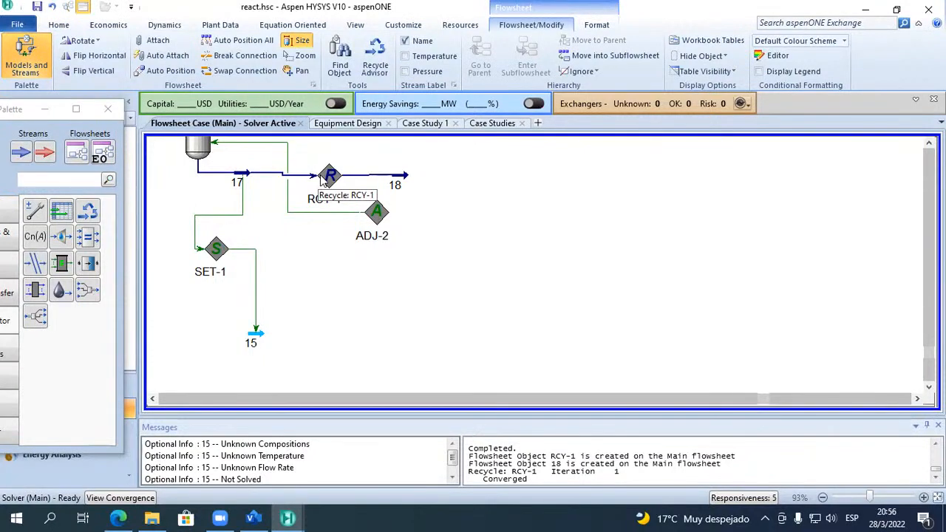
click(324, 183)
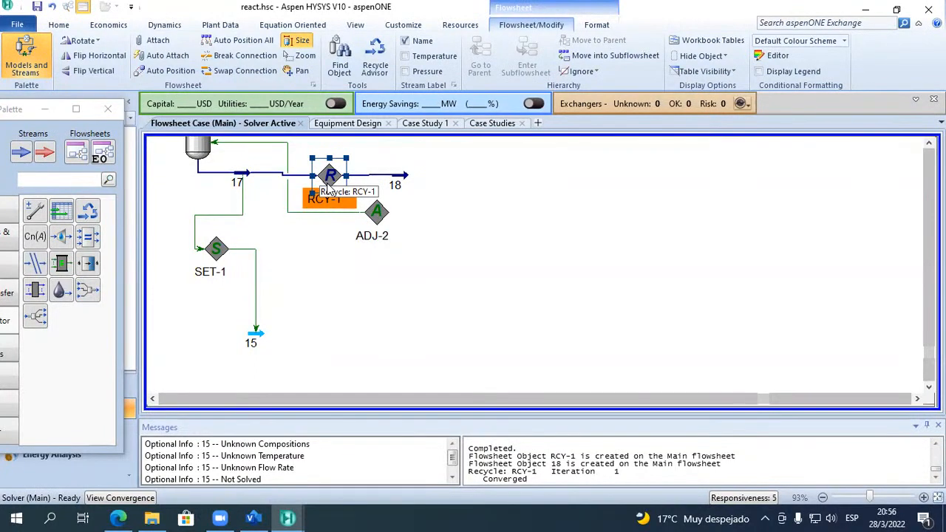
click(392, 310)
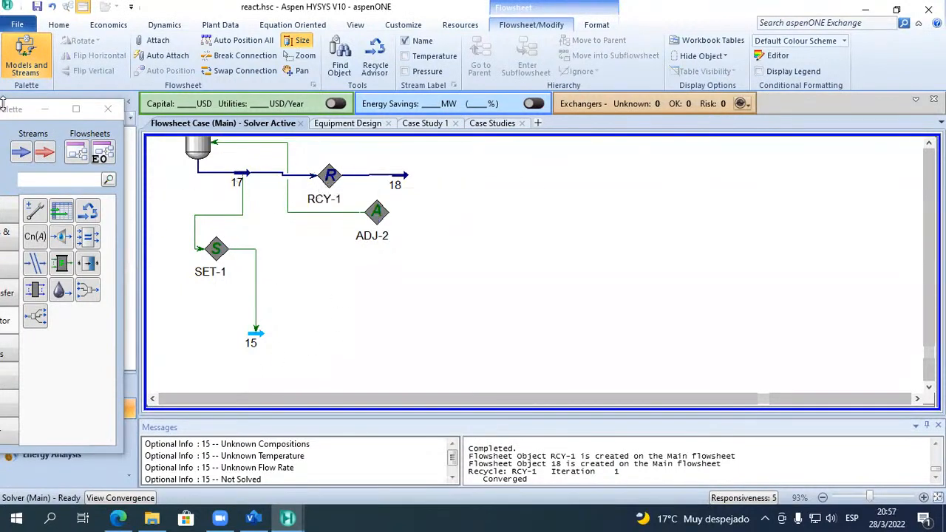
drag(31, 110, 146, 33)
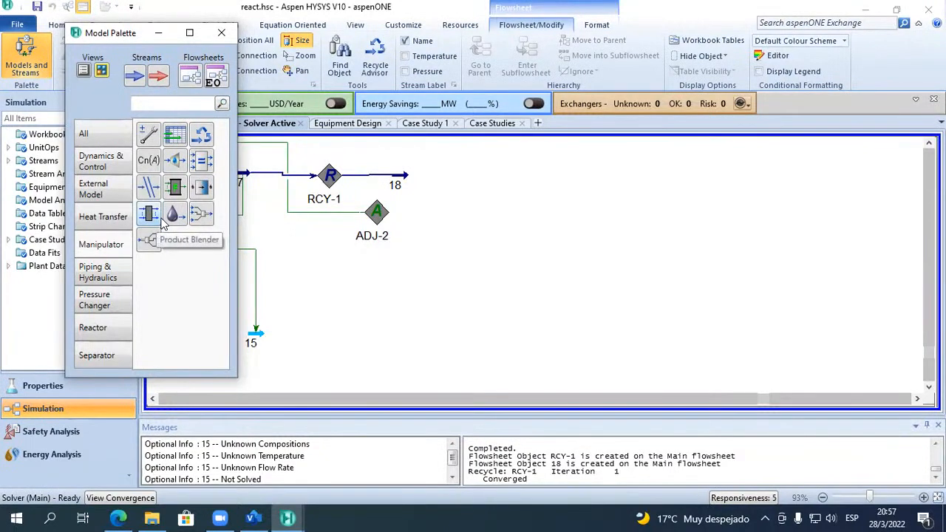
click(334, 178)
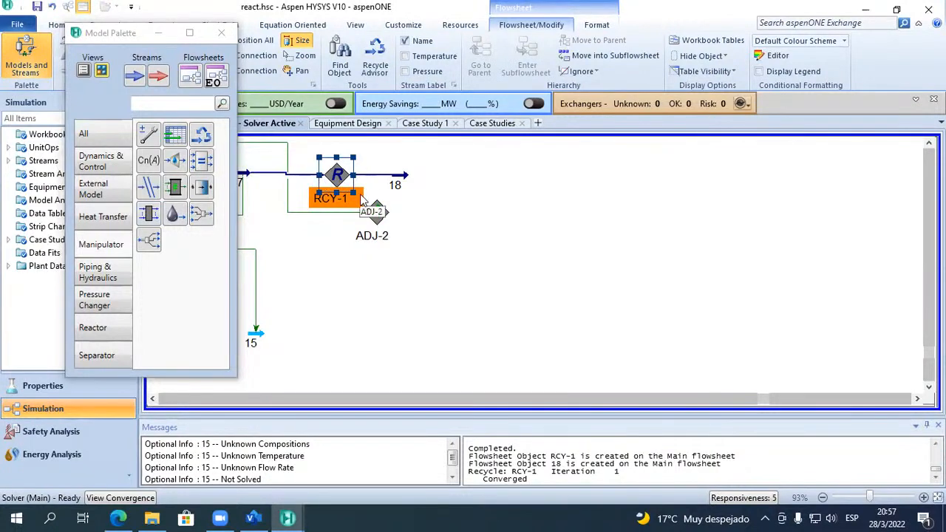
click(464, 189)
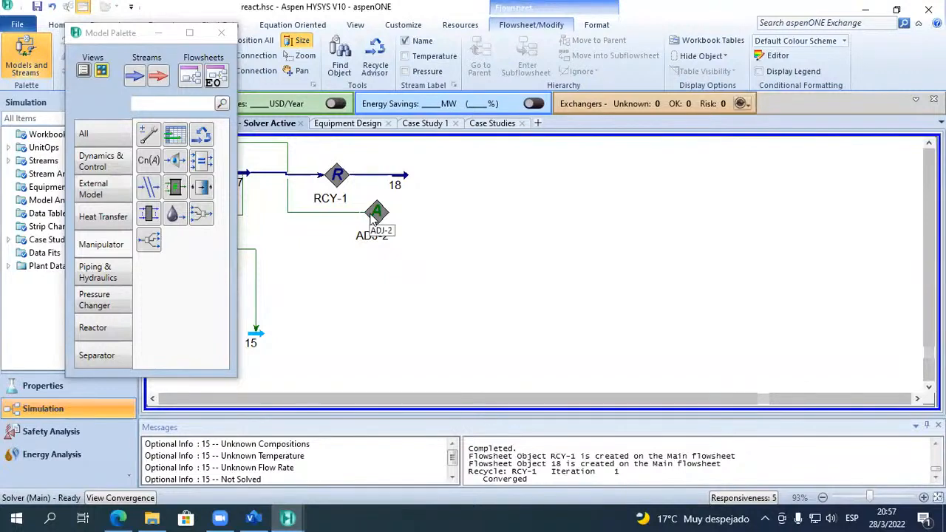
drag(372, 218, 338, 234)
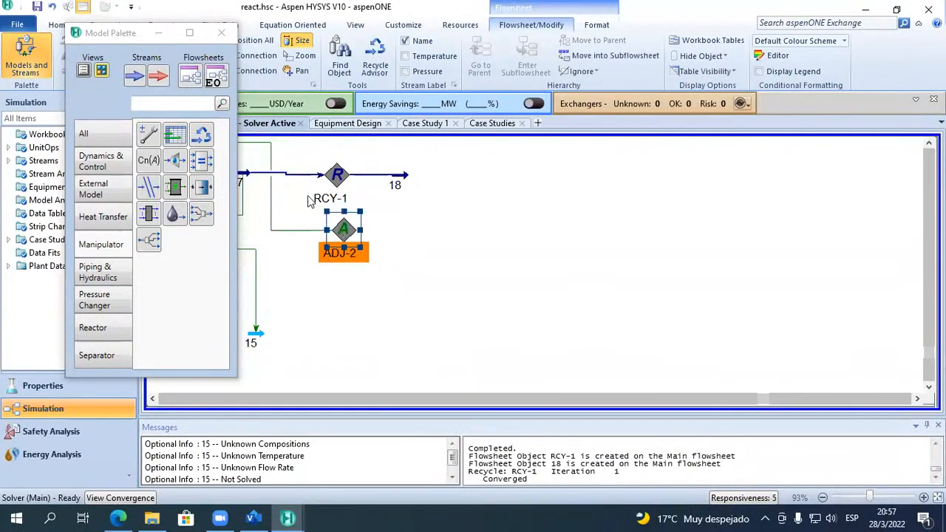
Add a stream saturator to the flowsheet and move it to the open area below and beyond stream 18.
click(175, 163)
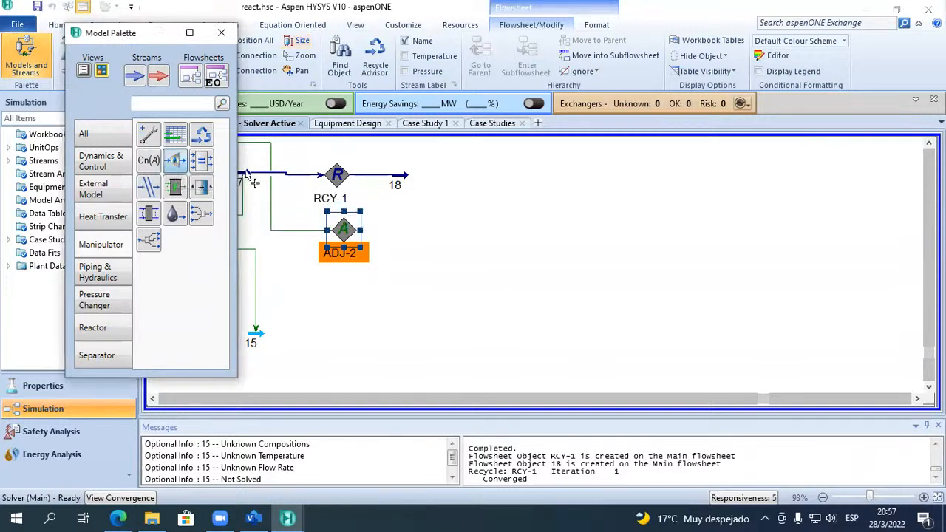
click(441, 211)
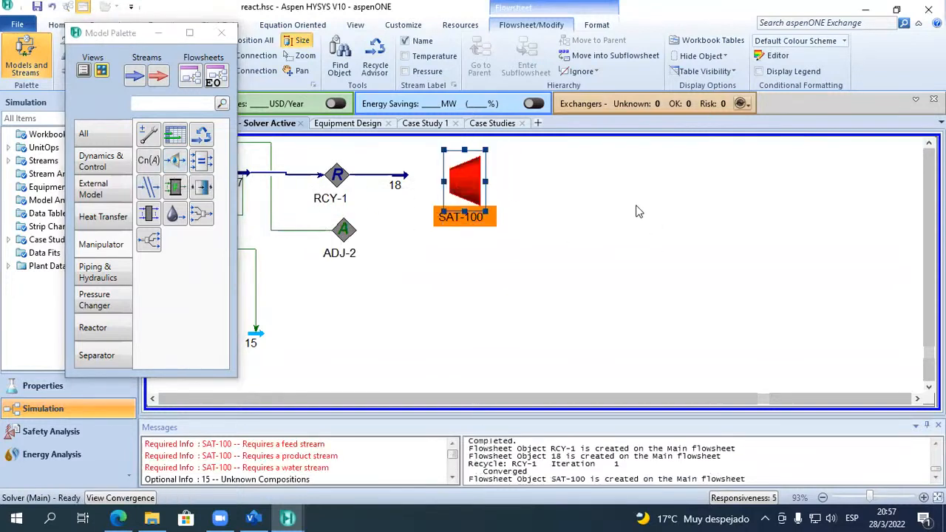
click(162, 34)
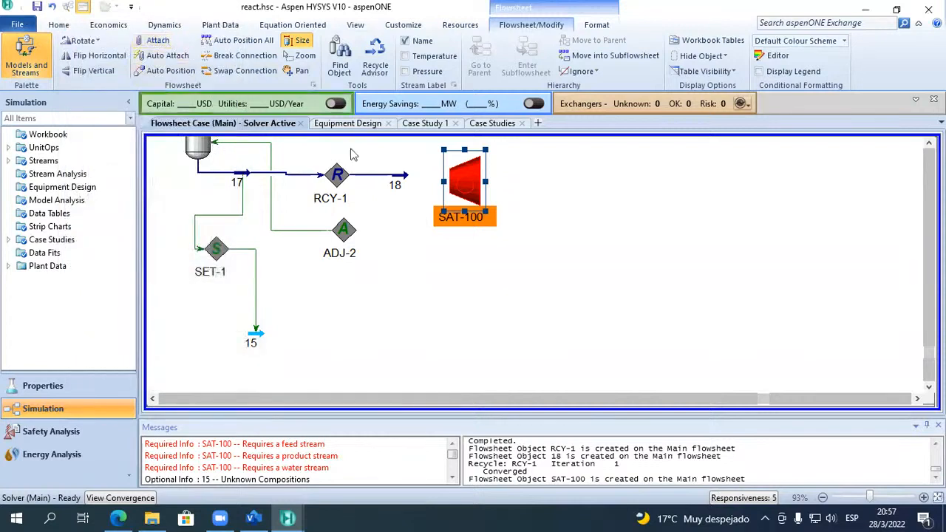
drag(476, 194, 561, 326)
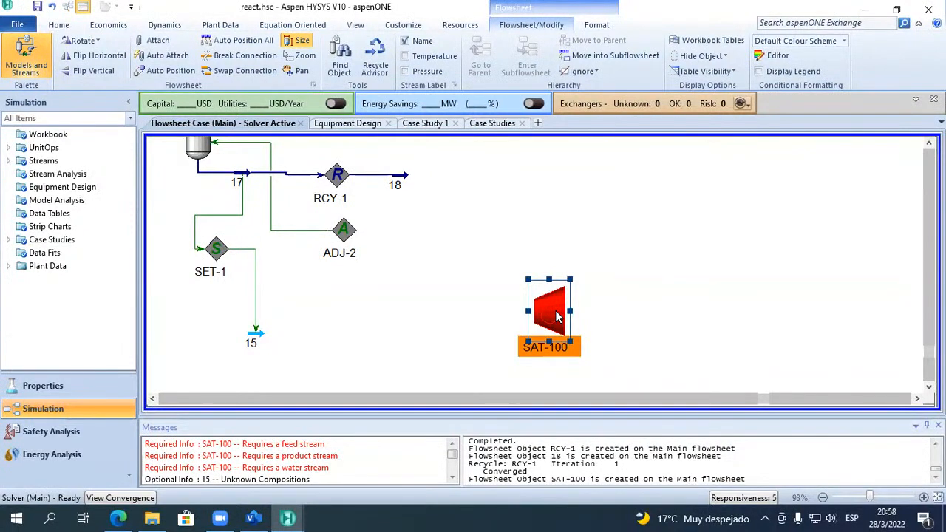
drag(496, 245, 614, 345)
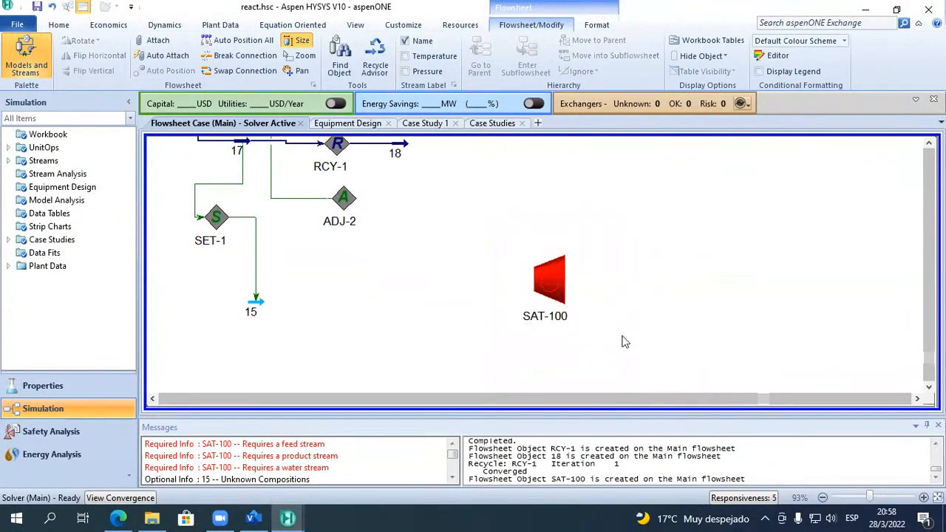
Add a new material stream on the inlet side of saturator SAT-100.
click(356, 24)
click(183, 63)
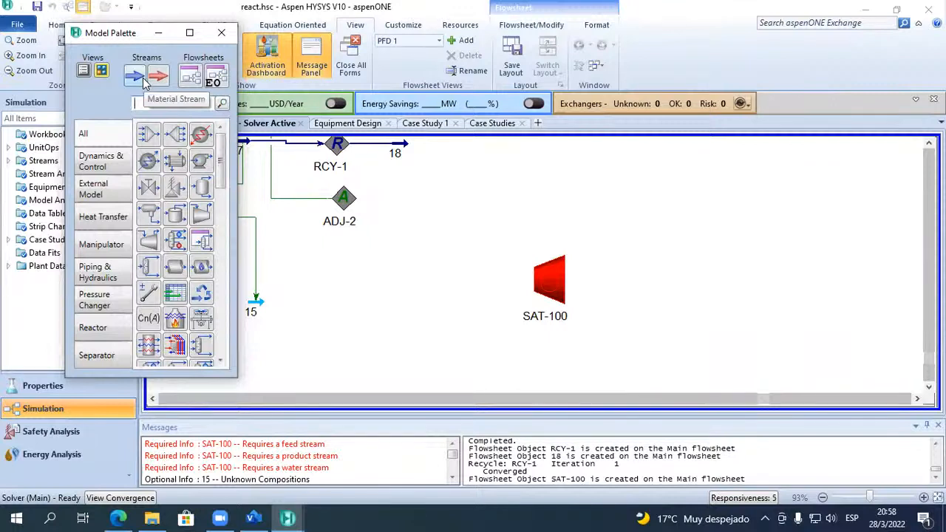
click(144, 81)
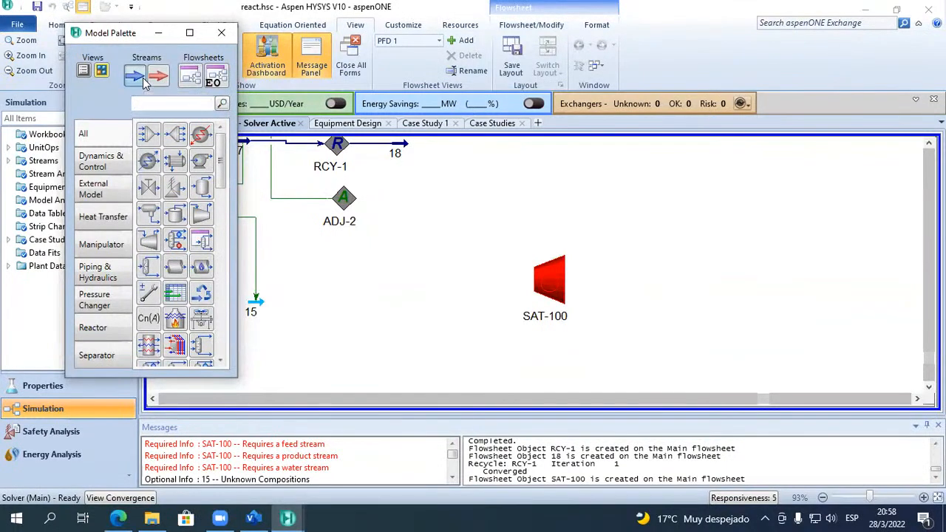
click(479, 288)
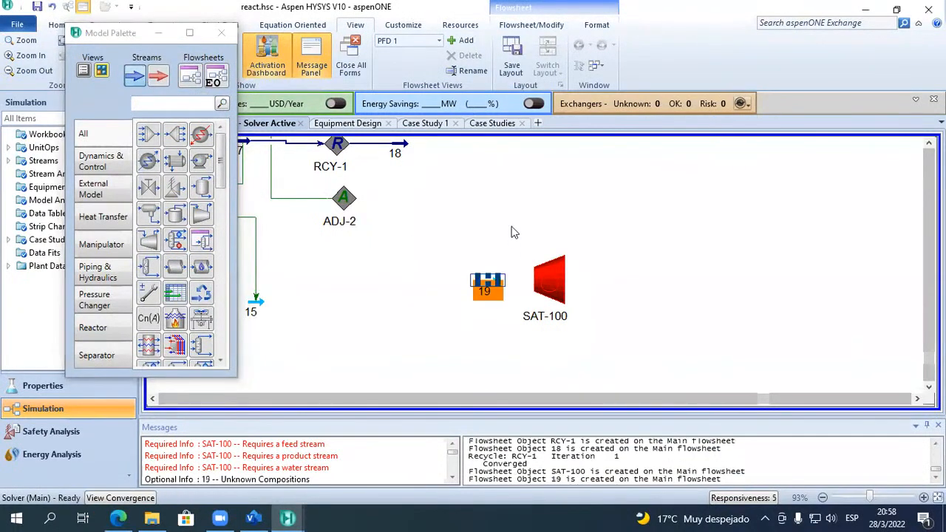
Define the composition of stream 19 as a single pure component with a mole fraction of 1.
double_click(494, 288)
click(65, 195)
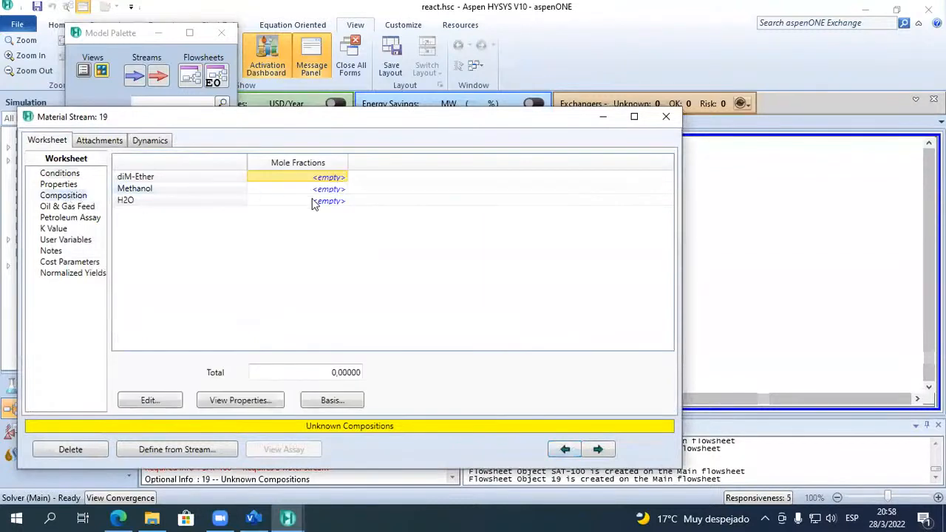
text(1)
key(Return)
click(591, 395)
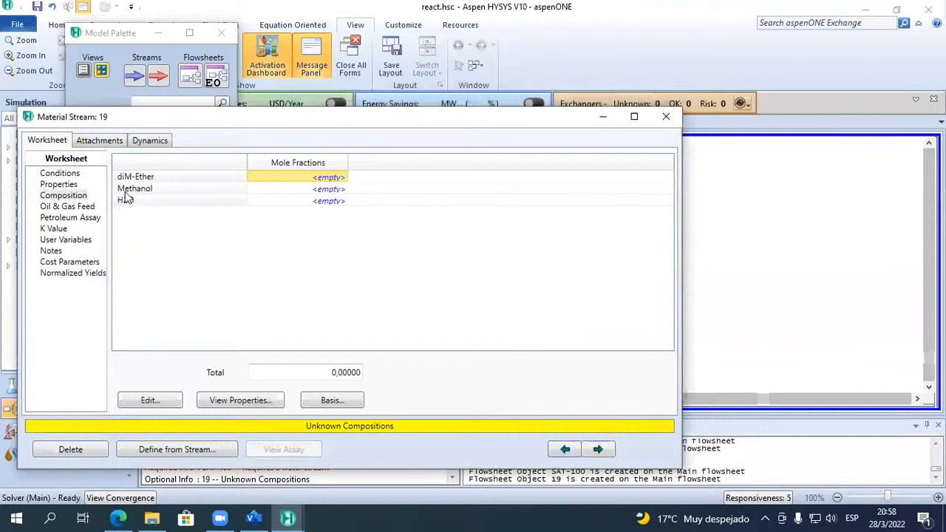
Set the conditions of stream 19 to 25 C, 1 atm and a molar flow of 1000 kgmole/h.
click(59, 172)
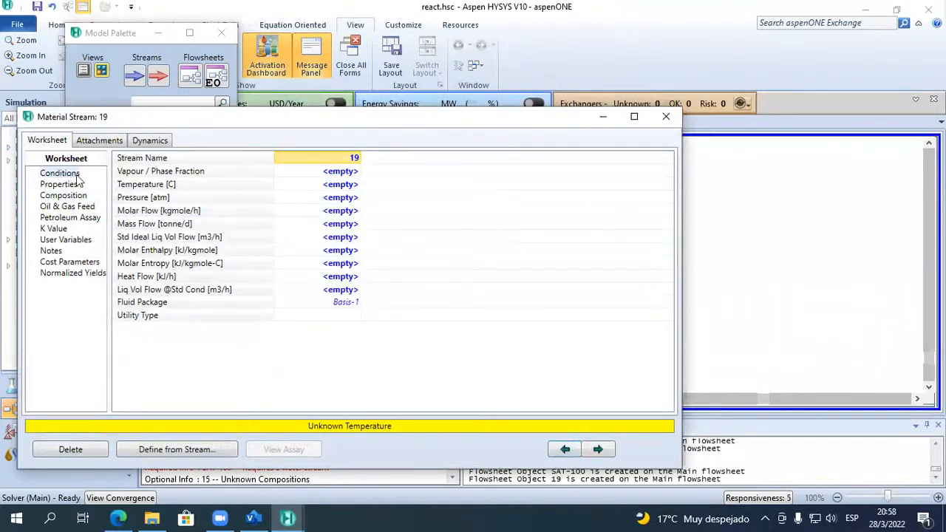
click(329, 186)
text(25)
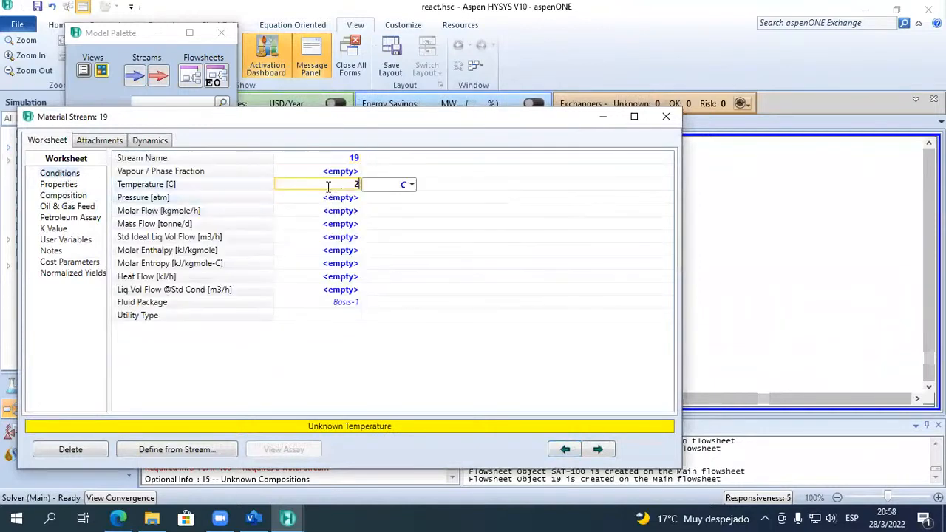
key(Return)
text(1)
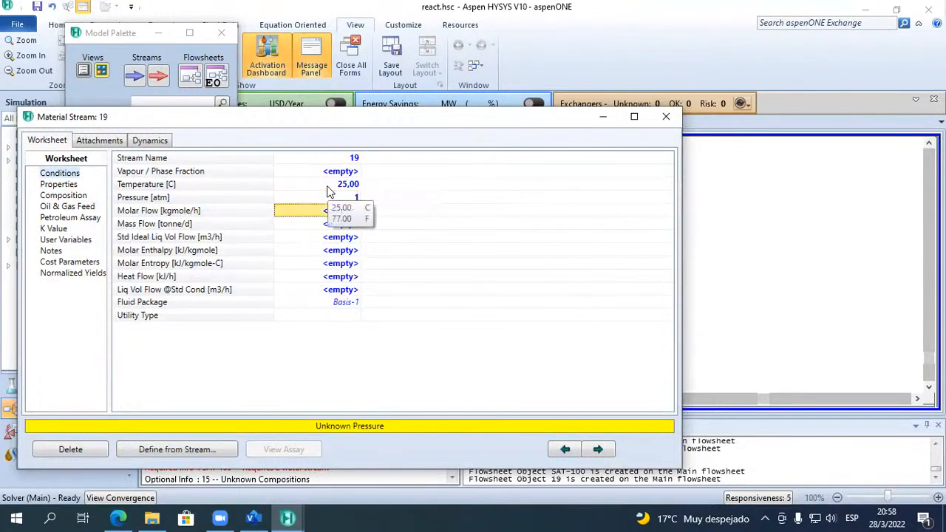
key(Return)
text(1,)
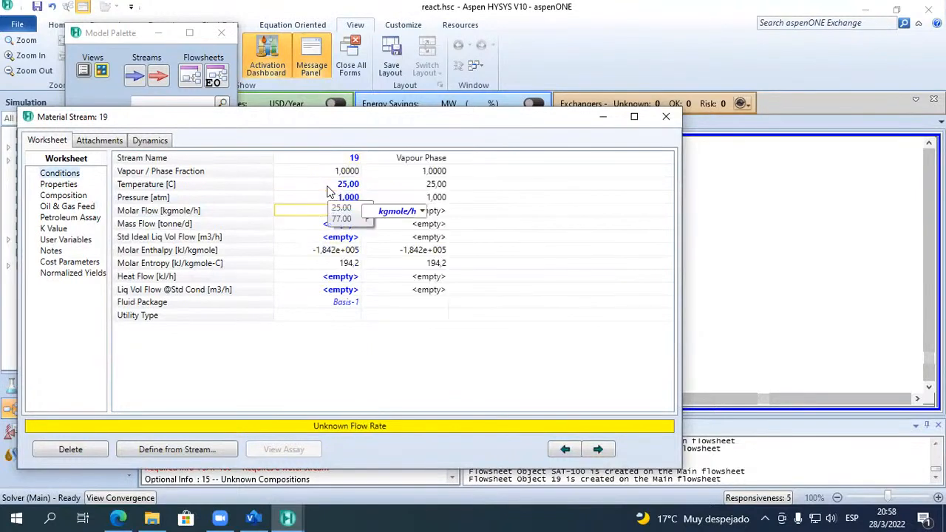
text(000e+0)
key(Return)
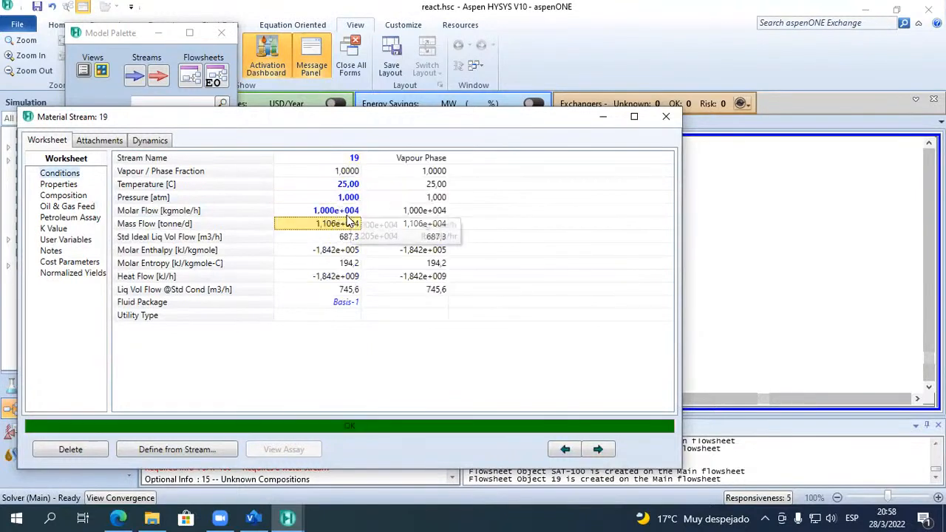
text(1000)
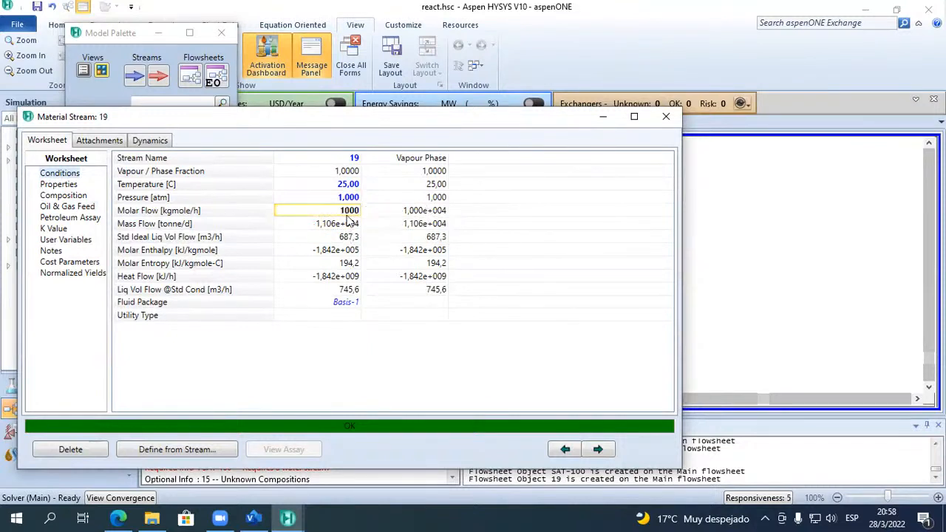
key(Return)
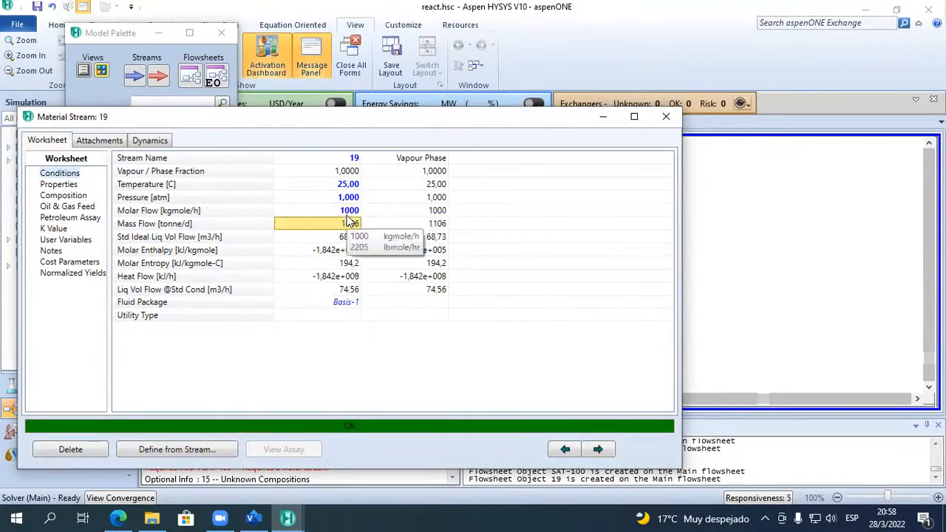
click(666, 116)
Look over the connections of saturator SAT-100 and check the composition of stream 19.
double_click(549, 280)
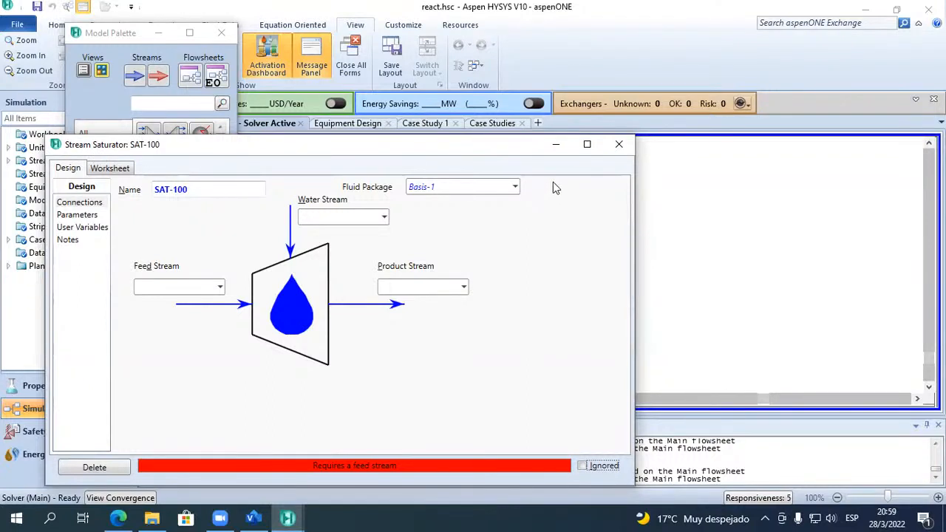
click(619, 144)
double_click(488, 282)
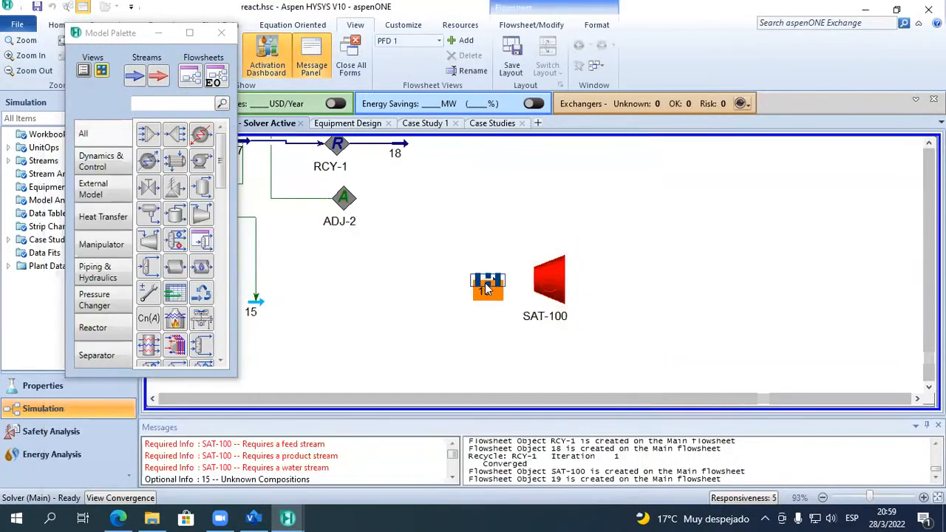
click(119, 251)
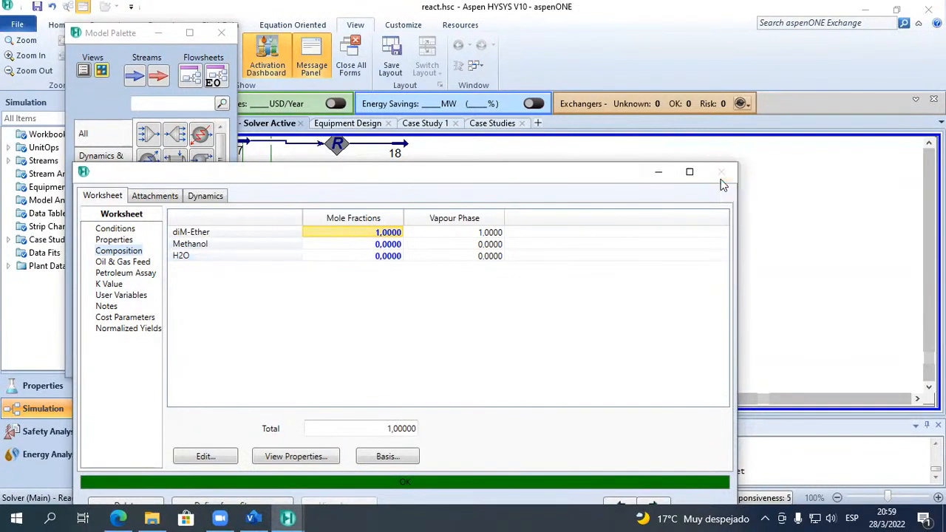
click(721, 177)
Connect stream 19 as the feed of saturator SAT-100 and create a water stream named W.
double_click(549, 279)
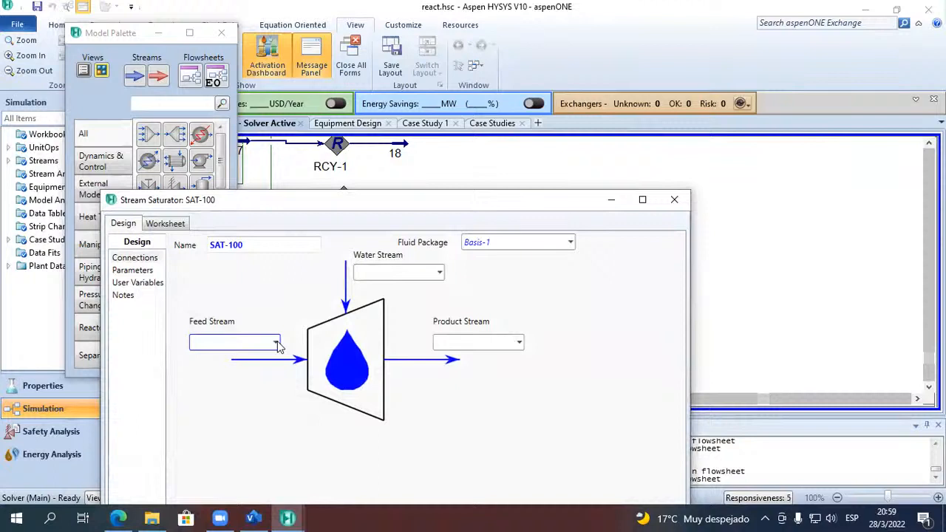
click(275, 341)
click(227, 215)
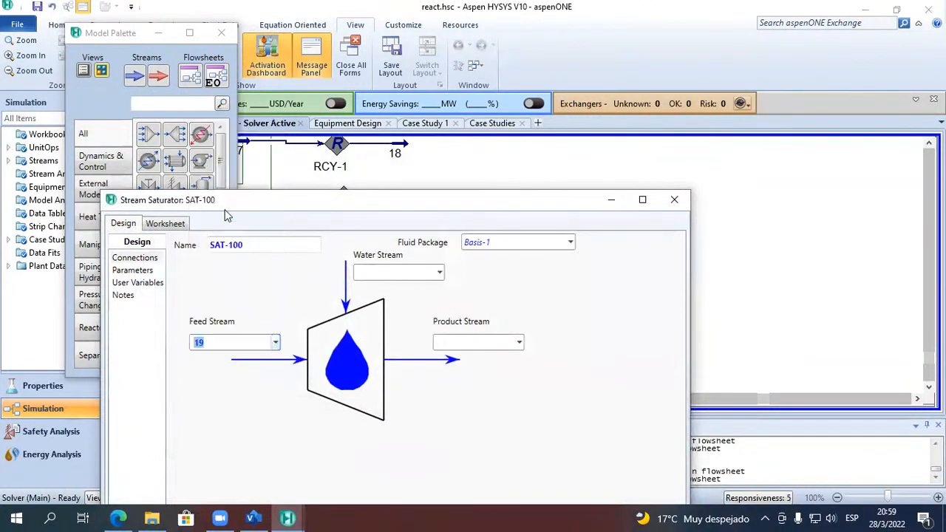
drag(427, 213, 507, 139)
click(464, 201)
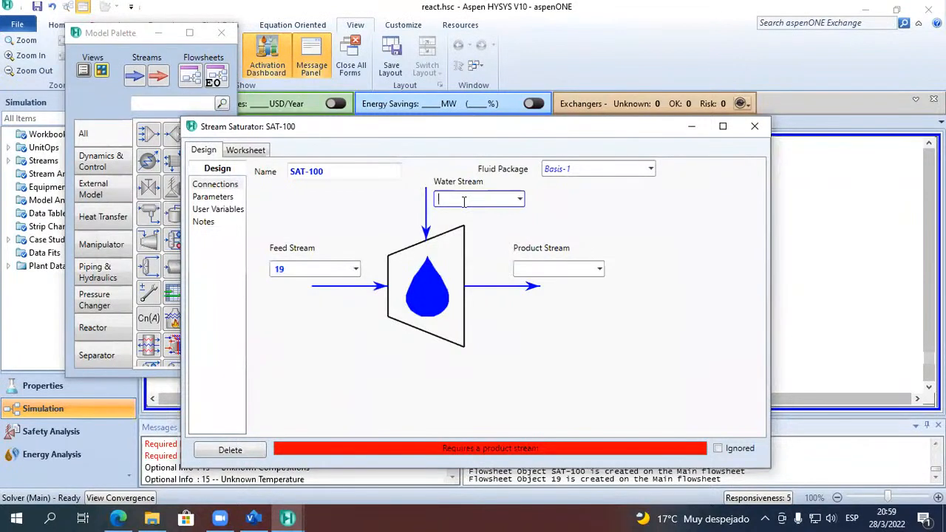
text(W)
key(Return)
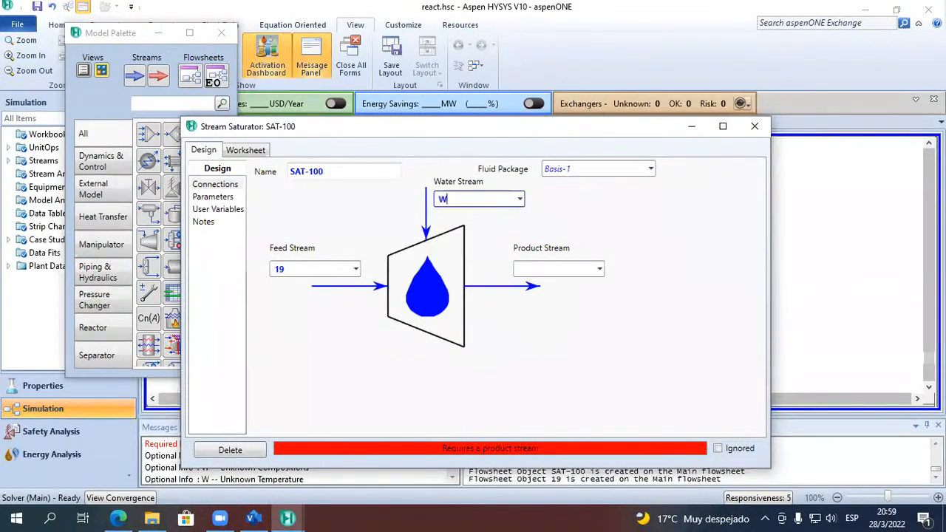
Create the saturator's product stream with the name Salida Humedo.
click(541, 268)
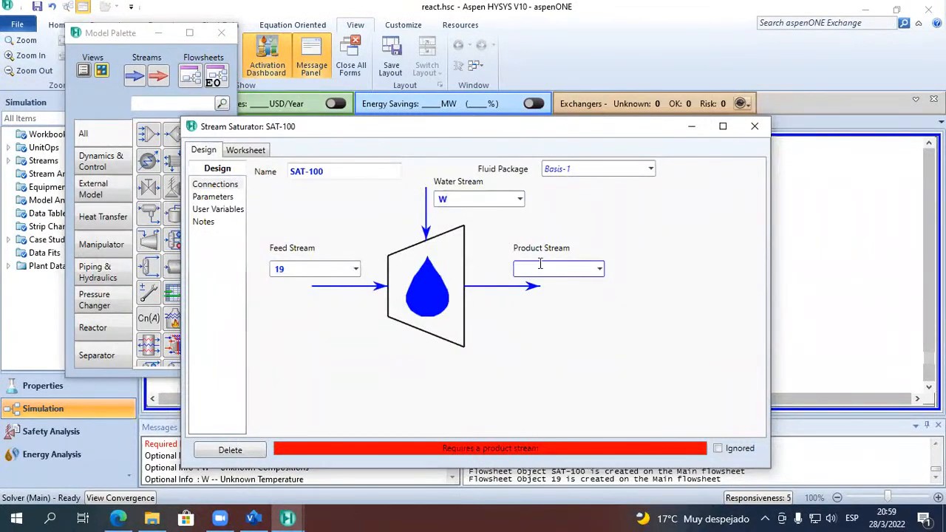
text(SALida (Humendio)
key(BackSpace)
key(BackSpace)
key(BackSpace)
key(BackSpace)
key(BackSpace)
key(BackSpace)
key(BackSpace)
key(BackSpace)
key(BackSpace)
key(BackSpace)
key(BackSpace)
key(BackSpace)
key(BackSpace)
key(BackSpace)
key(BackSpace)
text(alida Humedo)
key(Return)
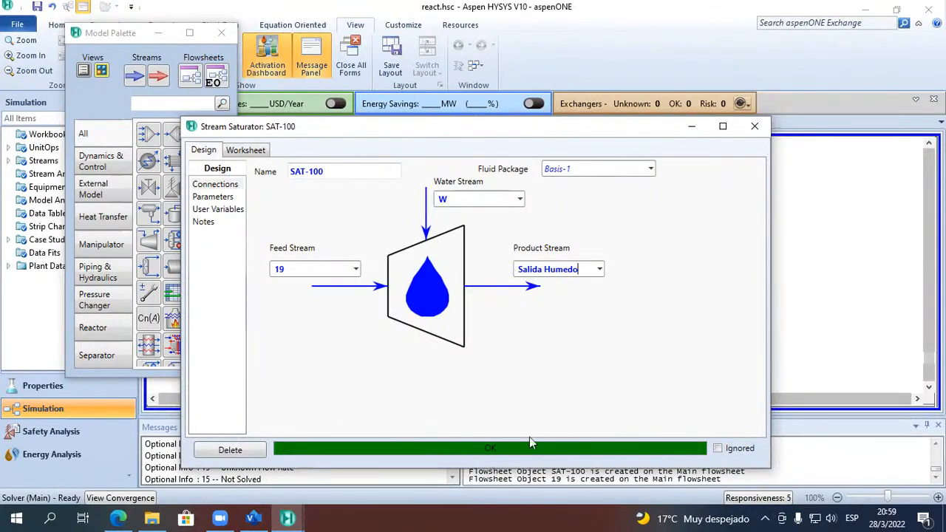
Examine the humidity parameters of SAT-100 and the mole fractions of the Salida Humedo stream, particularly H2O.
click(223, 197)
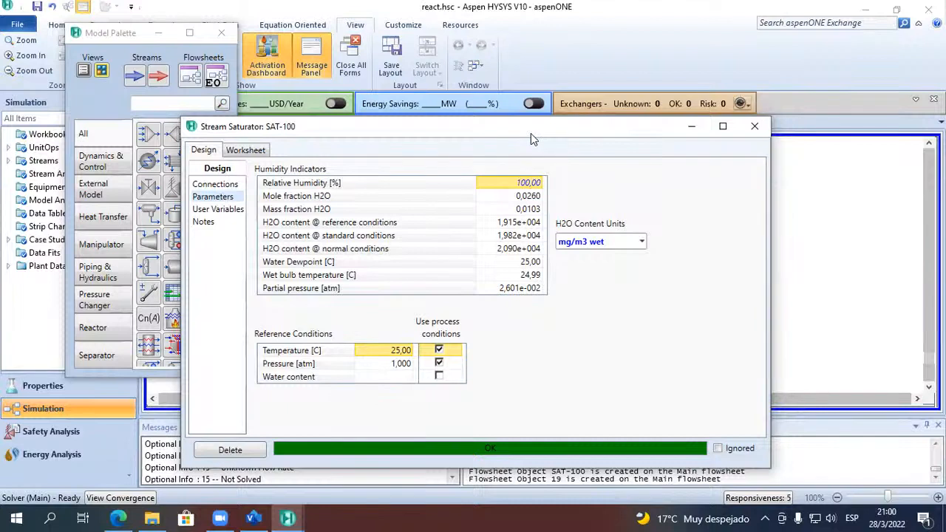
drag(537, 138, 479, 315)
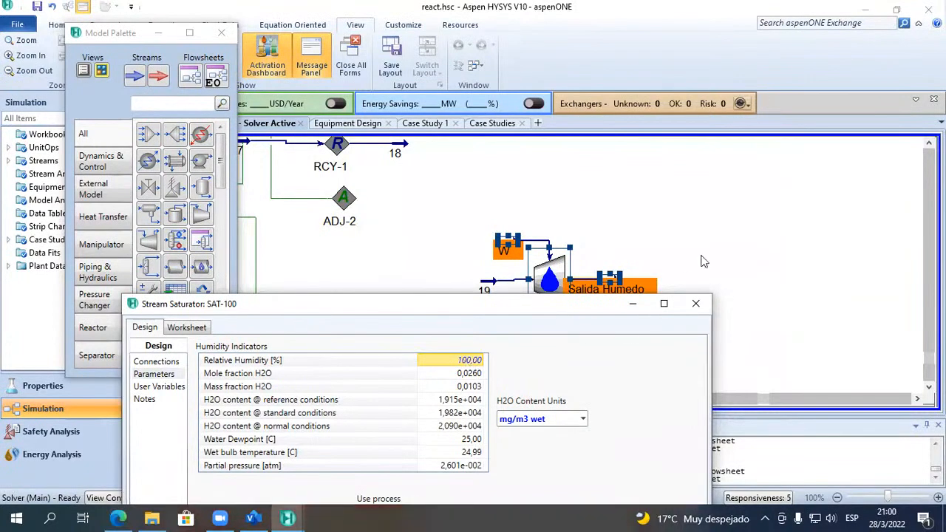
click(628, 285)
double_click(618, 287)
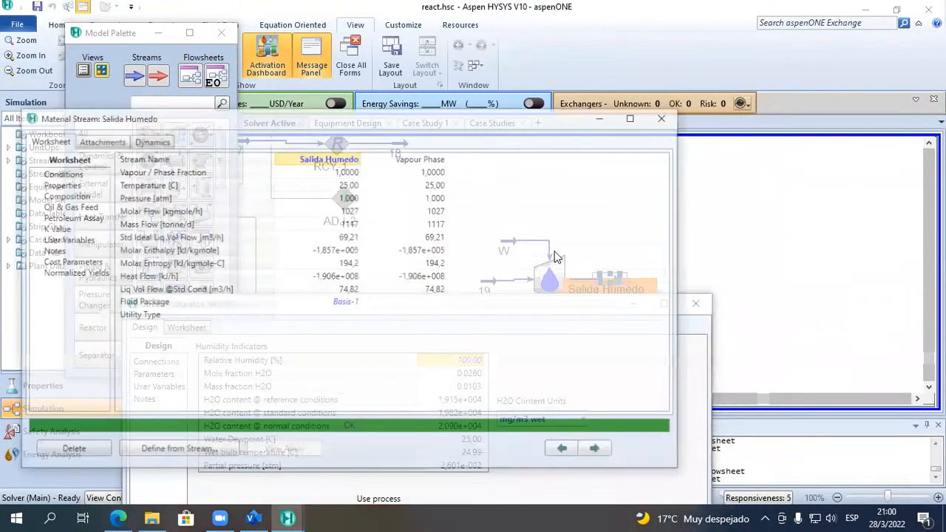
click(64, 195)
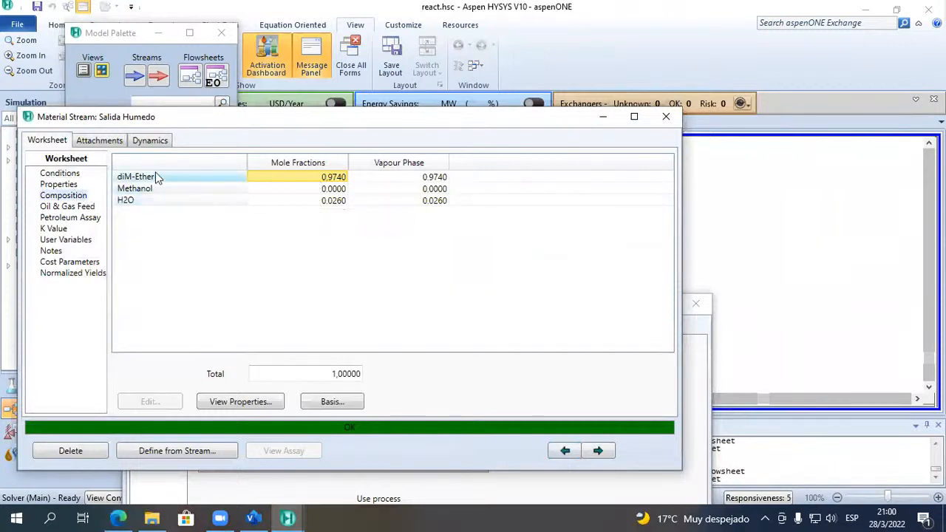
click(340, 205)
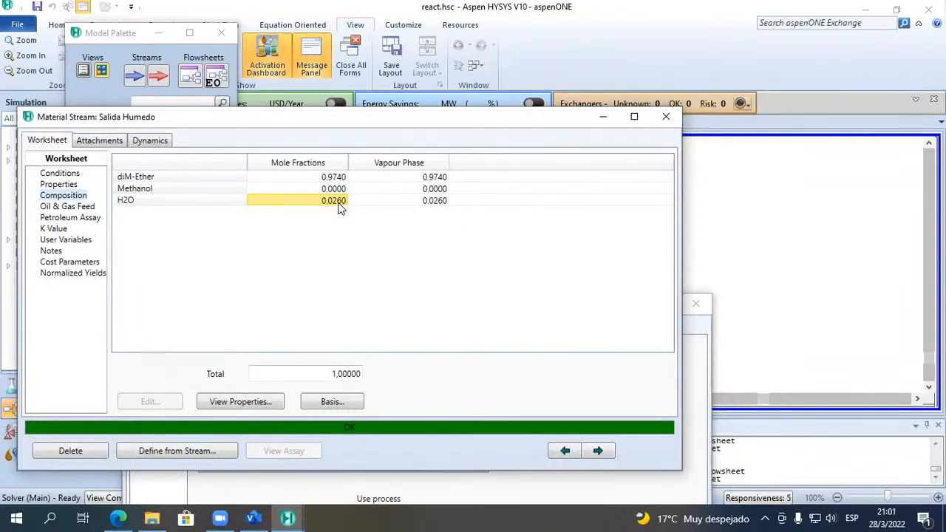
Change the compositional basis of the Salida Humedo stream to Mass Flows.
click(338, 403)
click(407, 285)
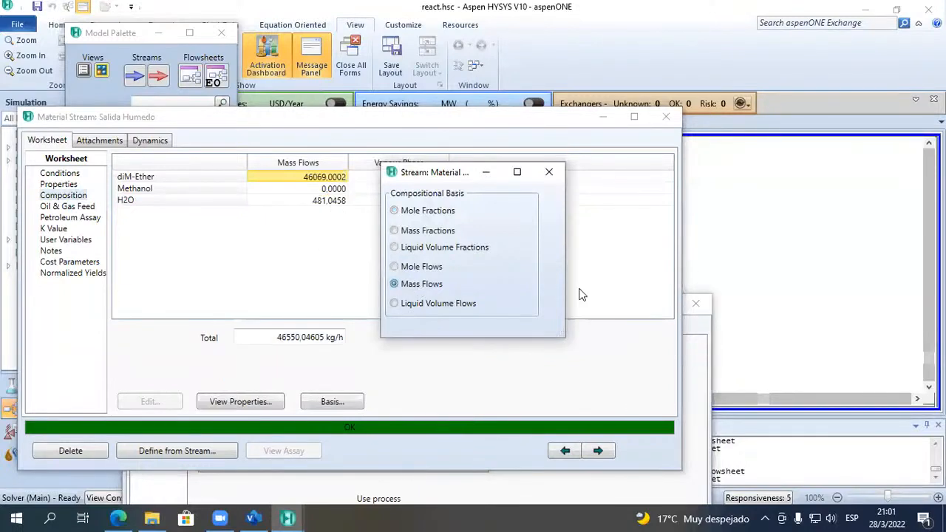
click(548, 172)
Try relative humidities of 90, 20 and 80 % in the SAT-100 parameters, keeping the outlet mass flows in view.
click(479, 491)
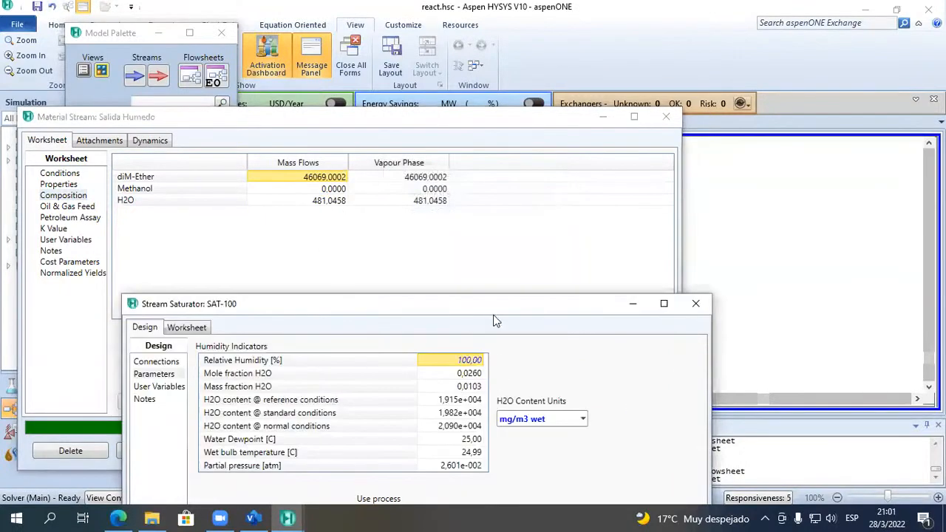
drag(492, 306, 446, 243)
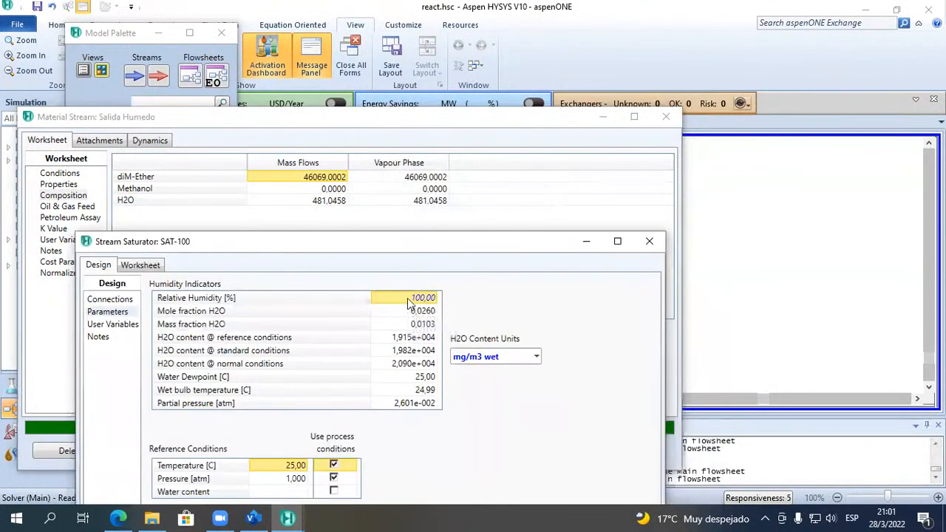
text(90)
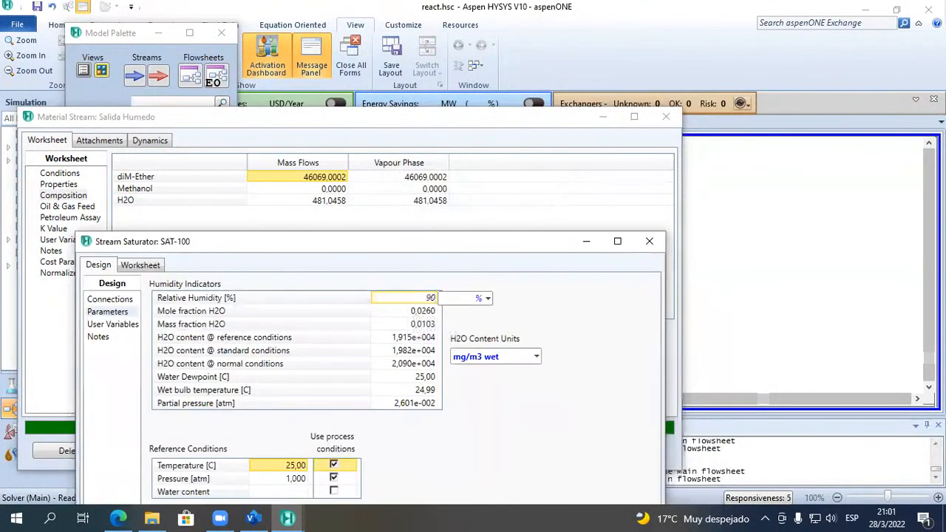
key(Return)
click(408, 298)
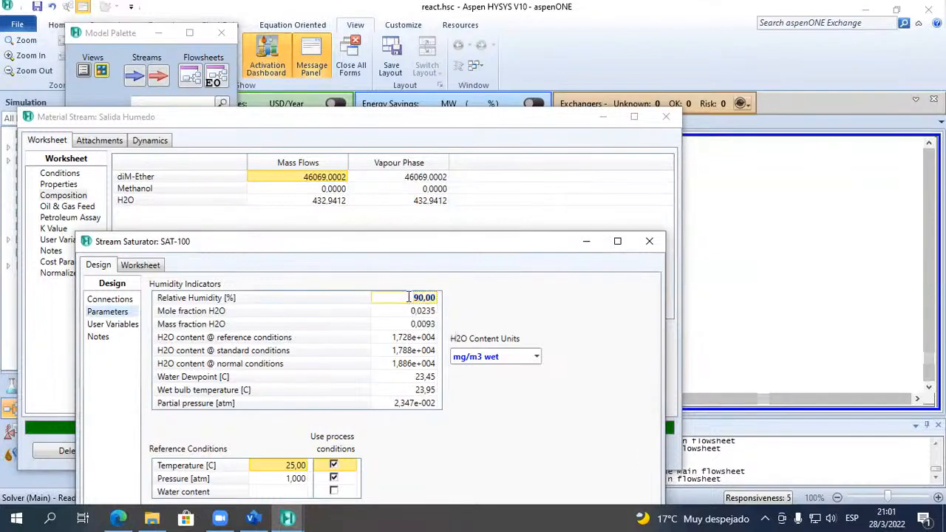
text(20)
key(Return)
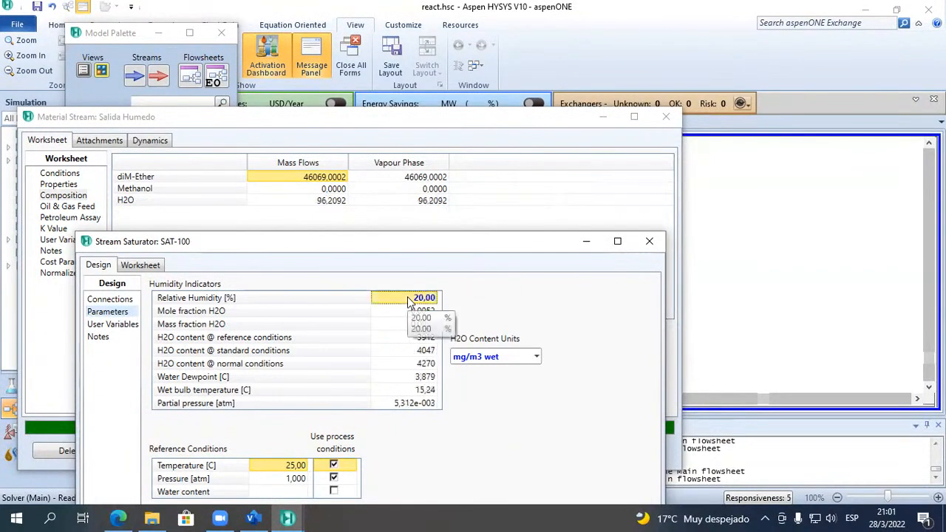
click(409, 298)
text(80)
key(Return)
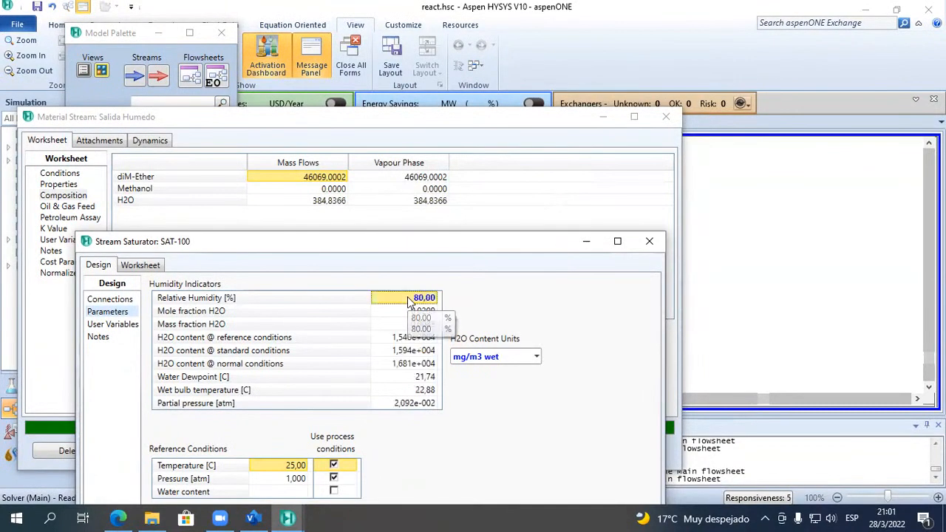
Set the relative humidity of saturator SAT-100 to 70 %.
click(408, 298)
text(70)
key(Return)
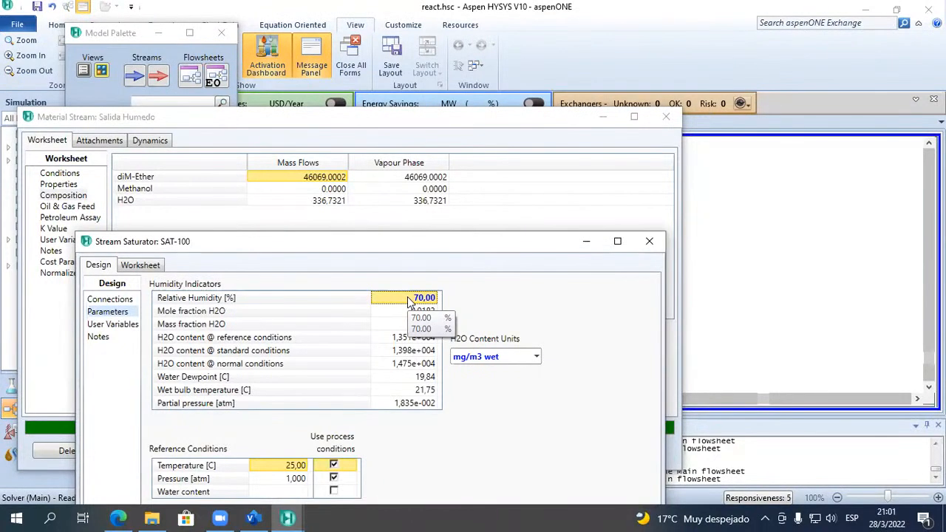
Try kg/kg dry as the H2O content unit of SAT-100, restore mg/m3 wet and return to the Salida Humedo composition.
click(476, 360)
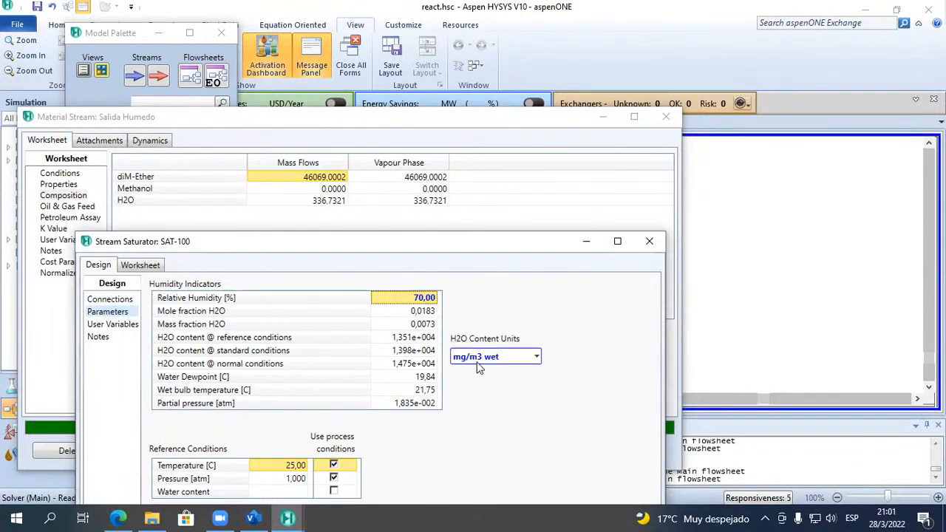
click(536, 357)
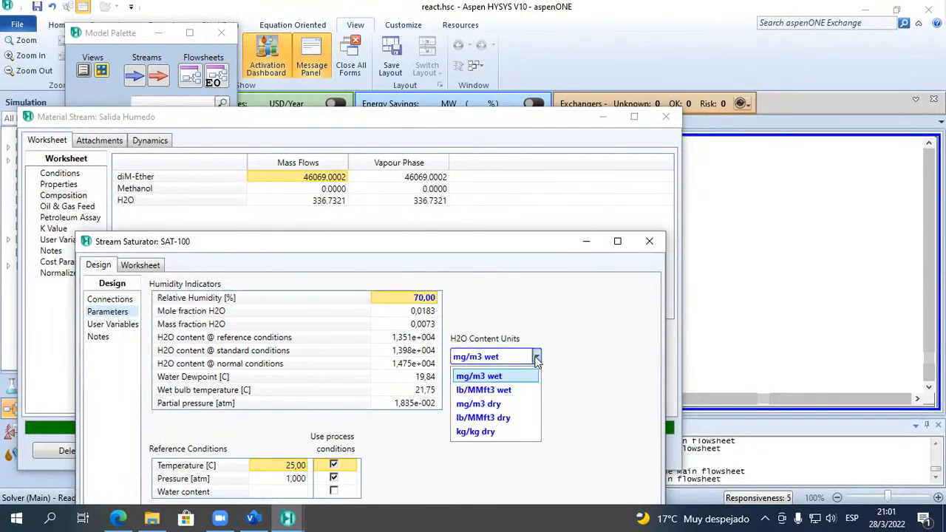
click(488, 431)
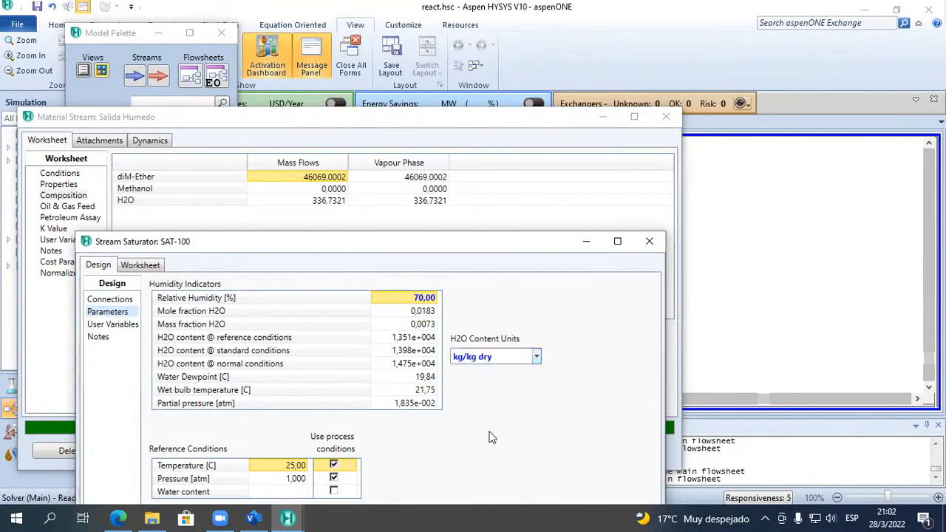
click(537, 357)
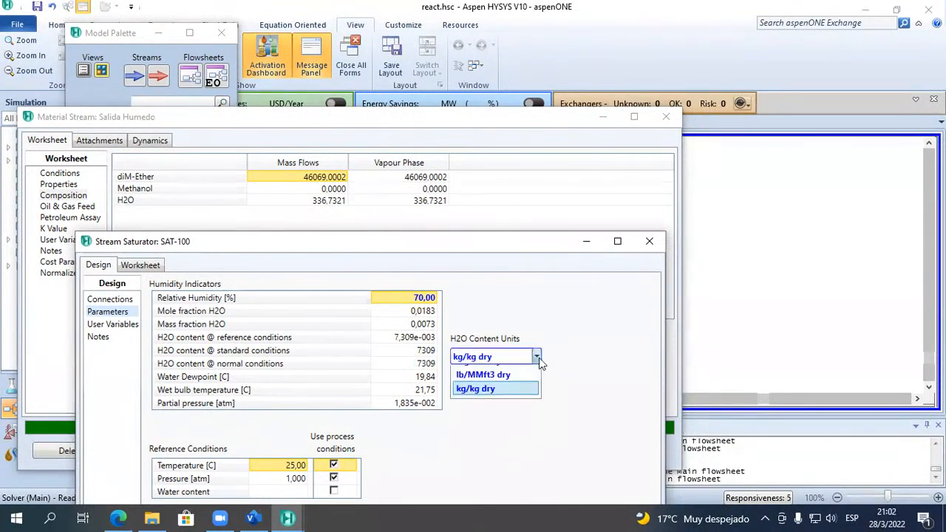
click(522, 379)
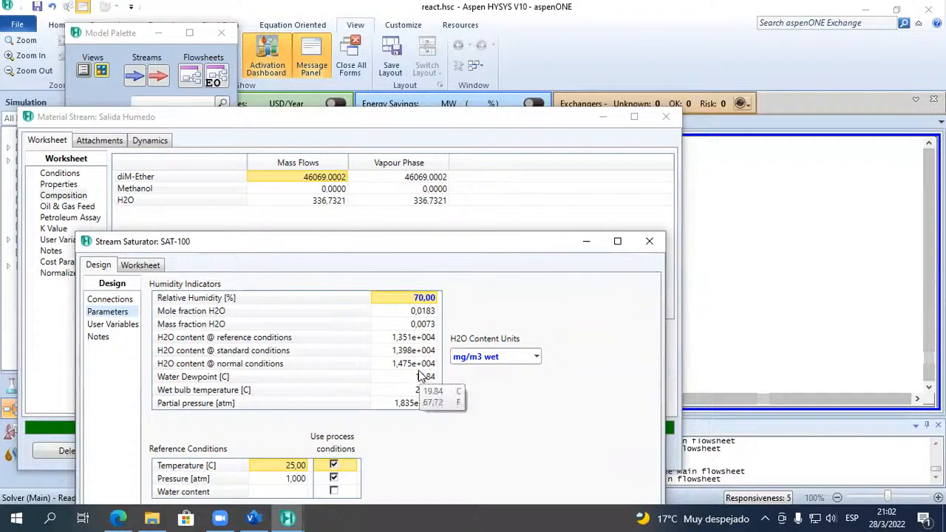
click(569, 126)
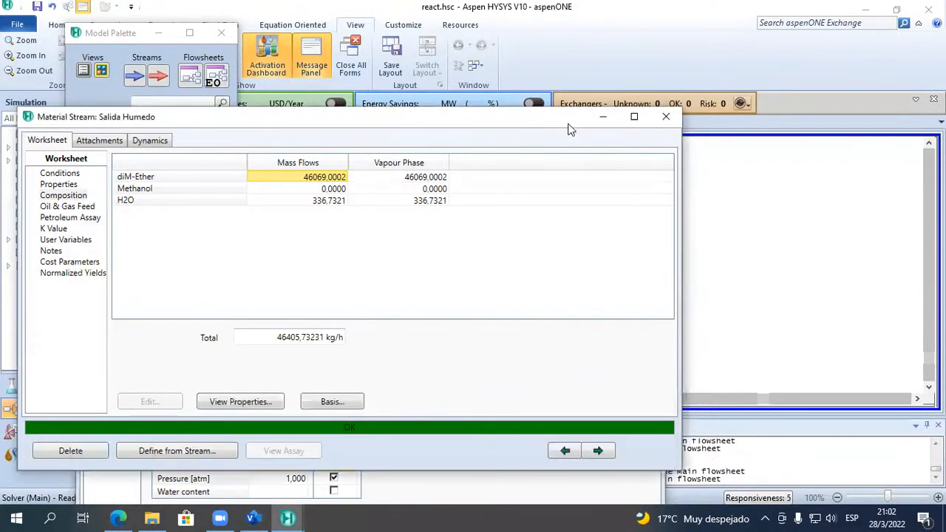
Close the Salida Humedo stream window and the SAT-100 saturator window.
drag(569, 129, 523, 252)
click(407, 193)
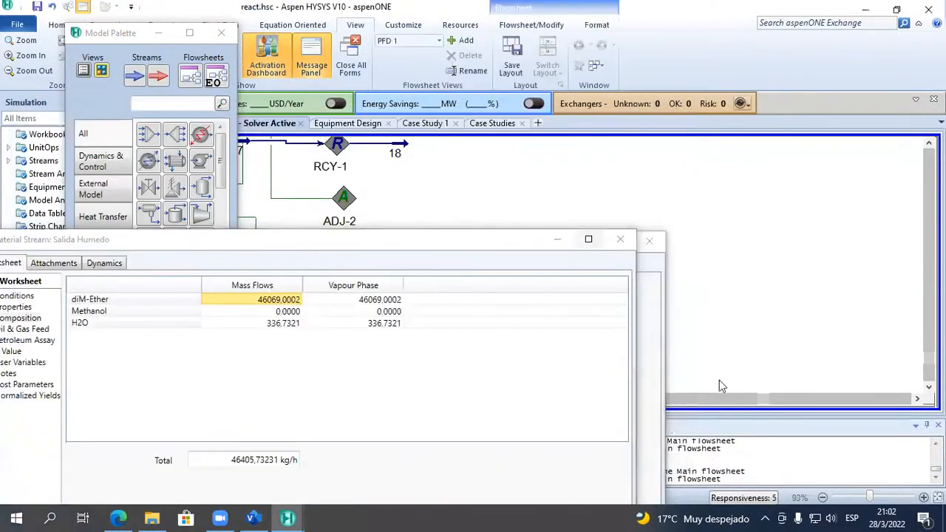
click(621, 240)
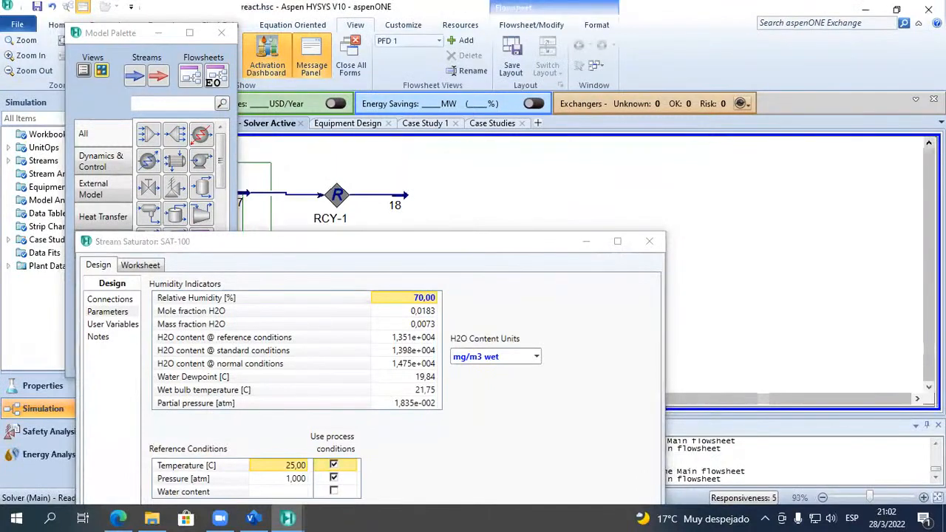
click(649, 241)
Review the conditions and composition of water stream W feeding SAT-100, closing its window when finished.
double_click(493, 302)
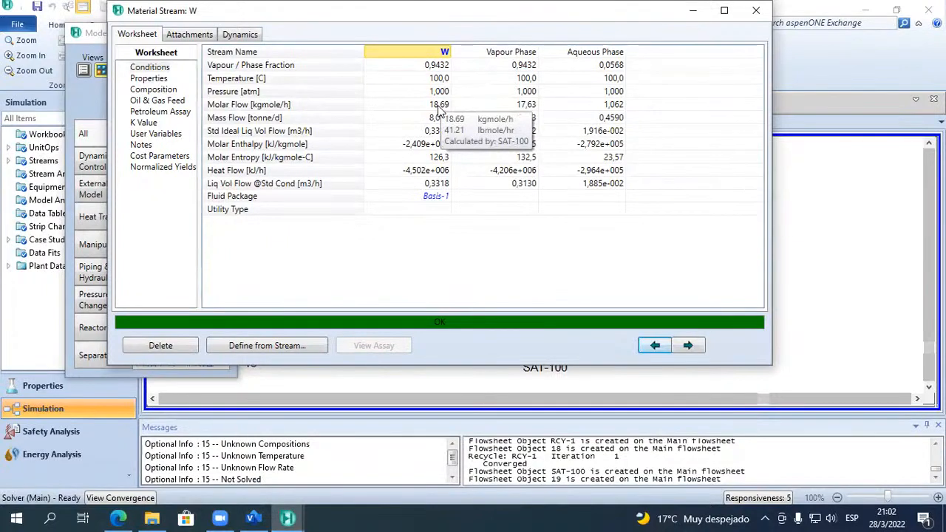
click(155, 89)
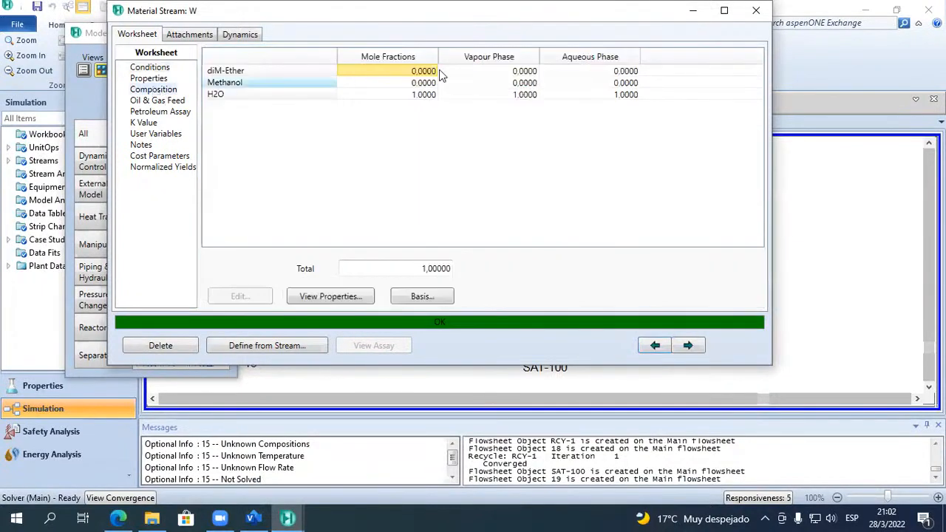
click(150, 69)
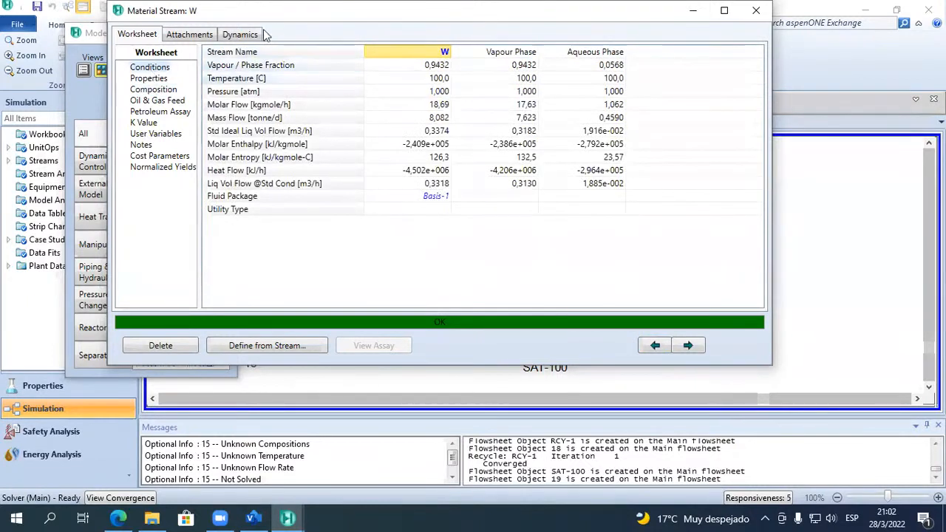
drag(266, 15, 221, 144)
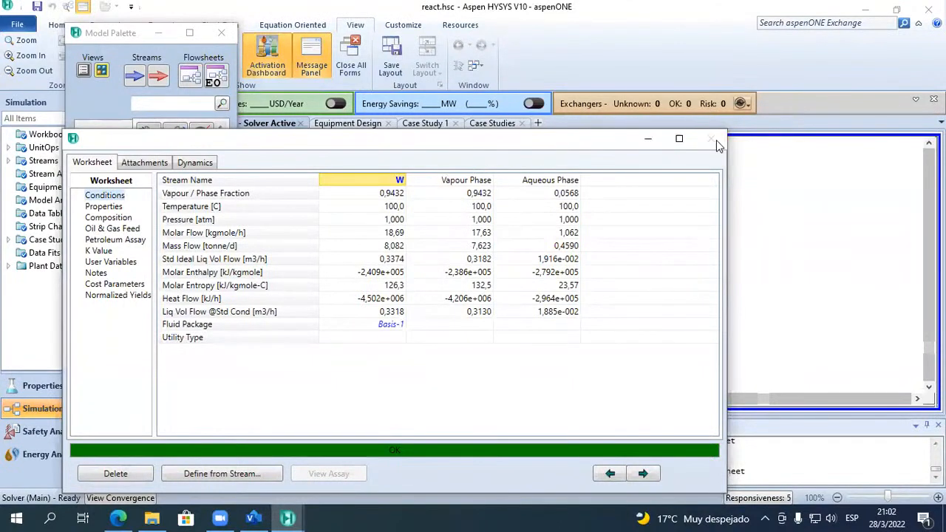
click(712, 140)
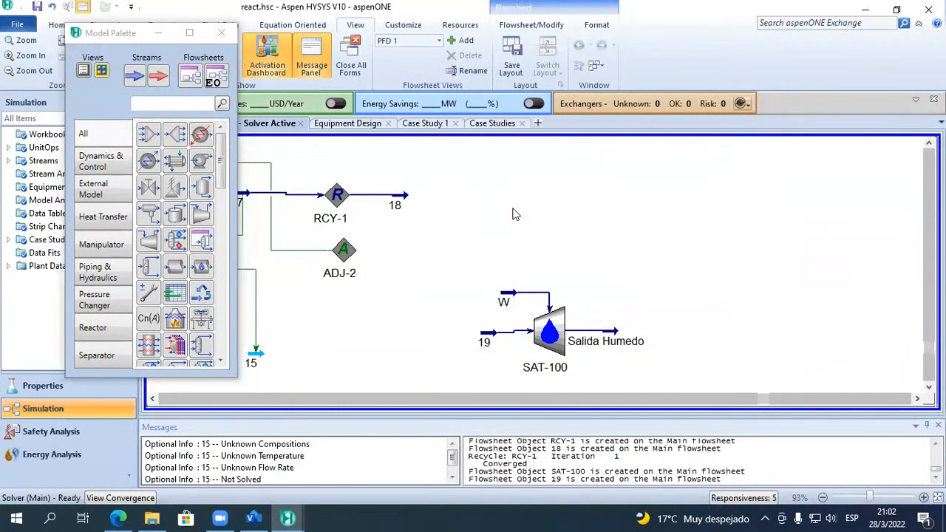
double_click(515, 303)
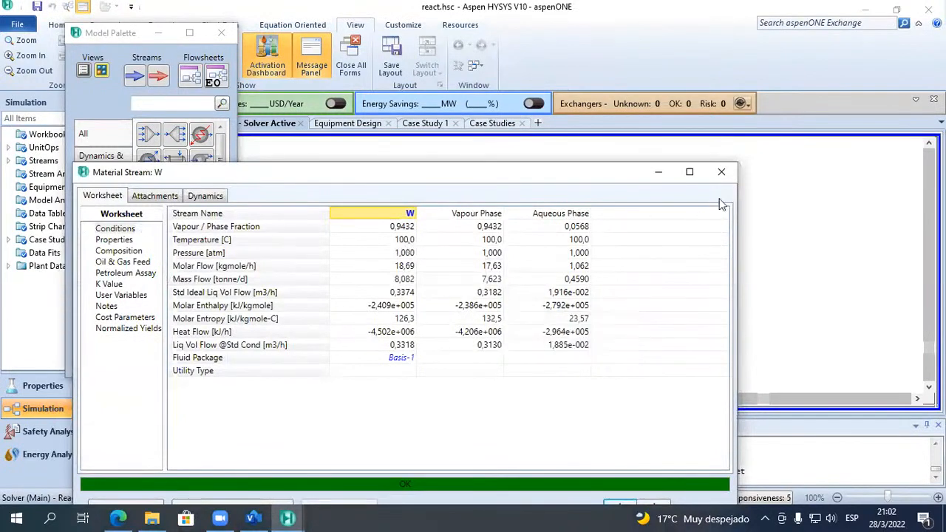
click(721, 172)
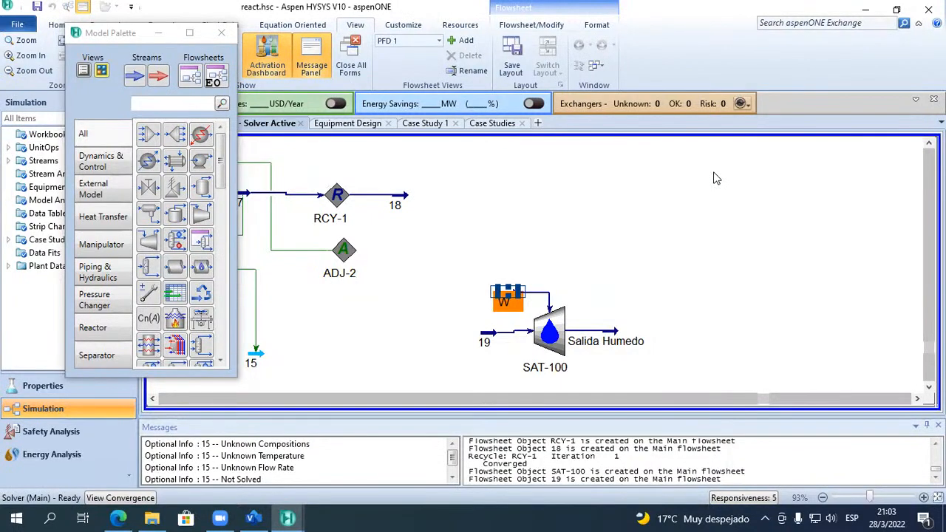
click(532, 256)
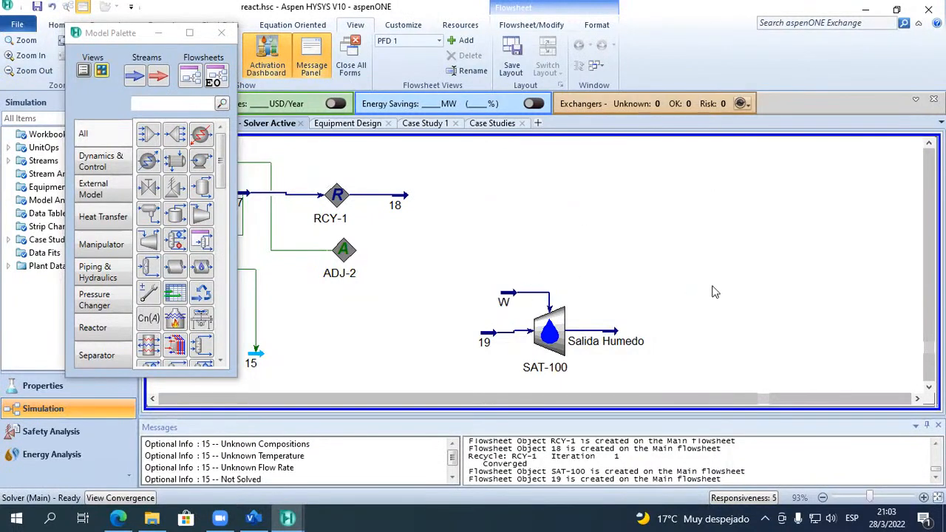
Add a Balance manipulator to the flowsheet above saturator SAT-100.
click(107, 244)
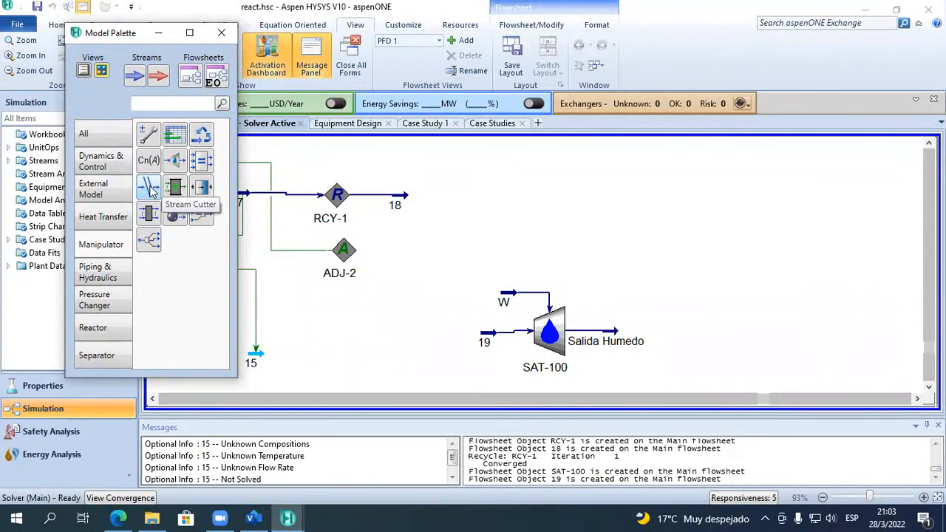
click(97, 2)
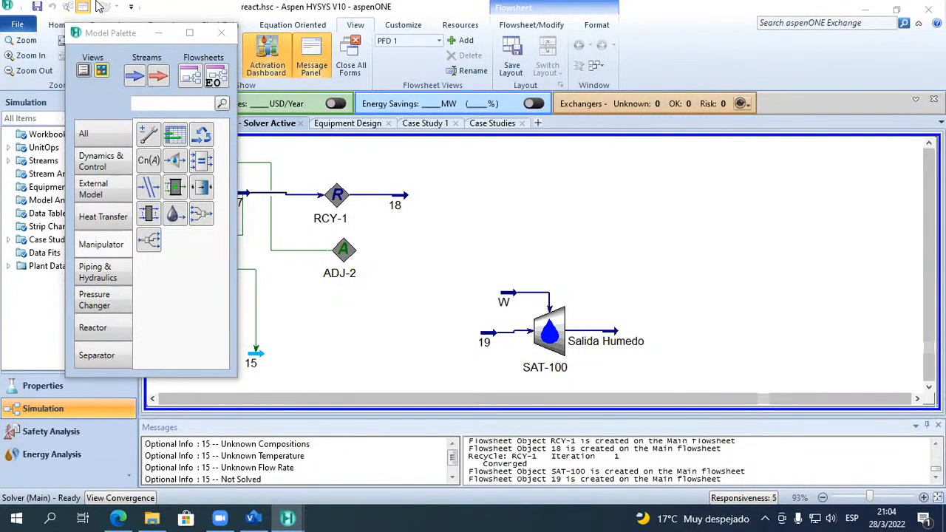
click(200, 162)
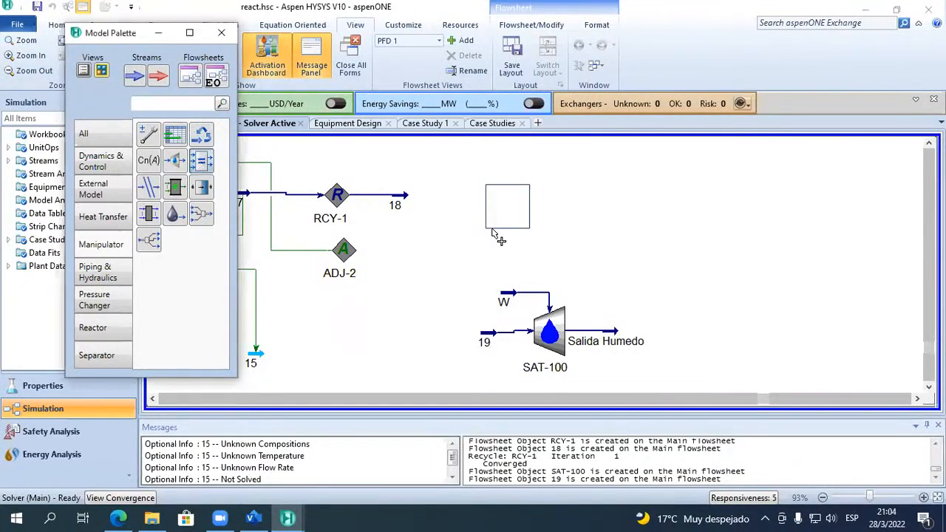
click(522, 204)
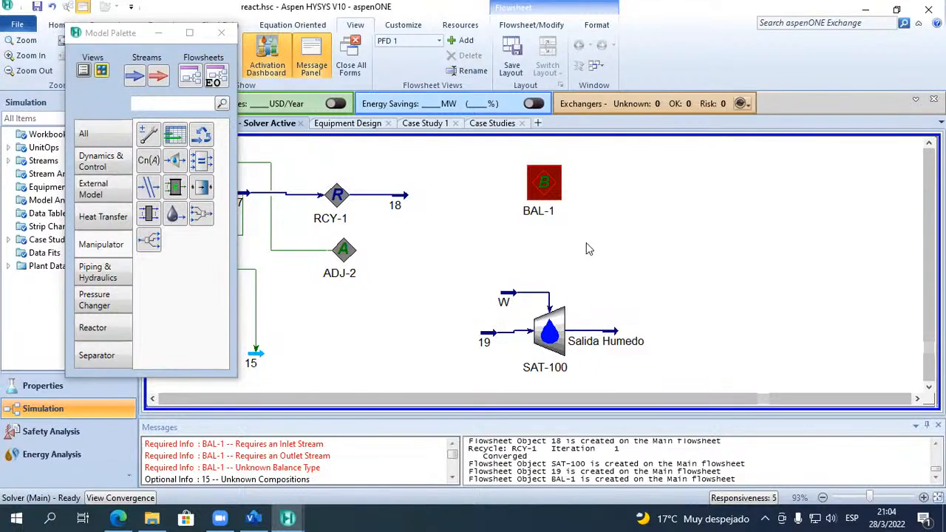
Examine the connections and available balance types of BAL-1, closing its window when finished.
click(531, 178)
double_click(531, 177)
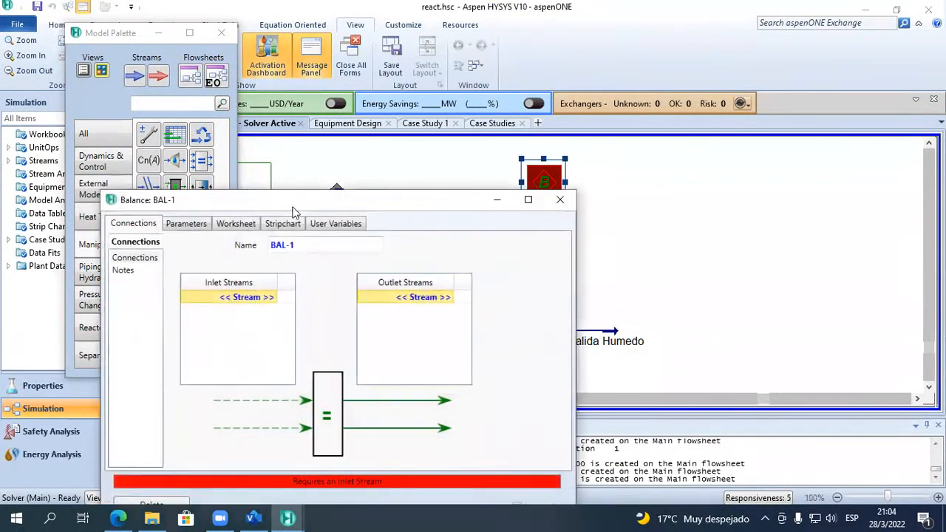
click(186, 223)
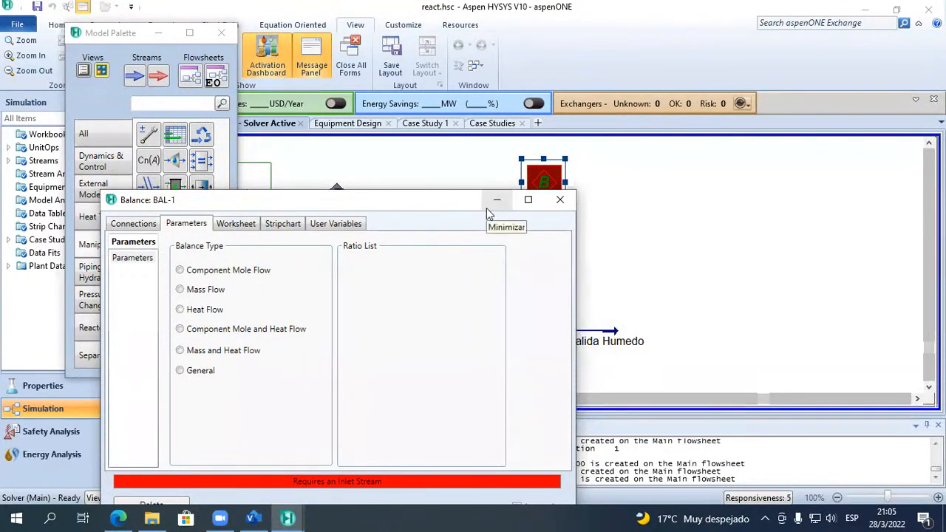
click(559, 212)
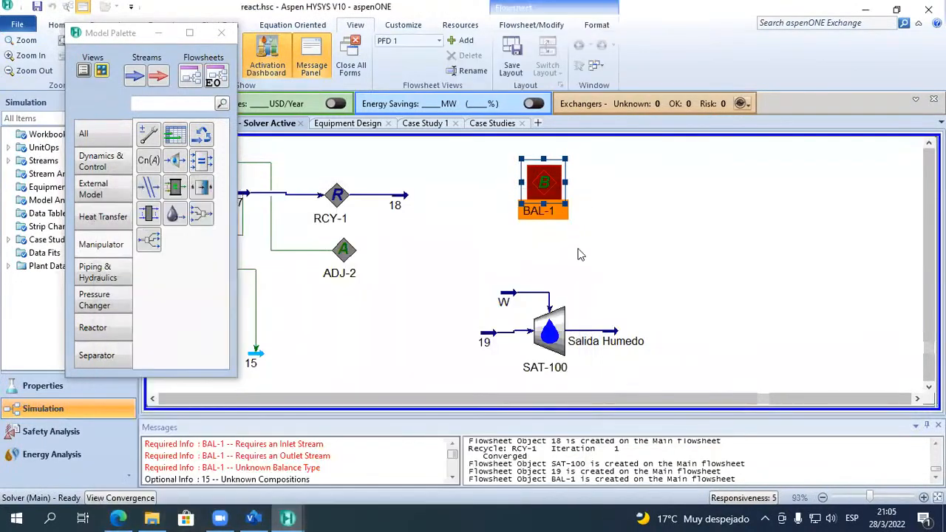
Move balance BAL-1 up the flowsheet to the area beside the Q Enf energy stream.
scroll(580, 255, down, 3)
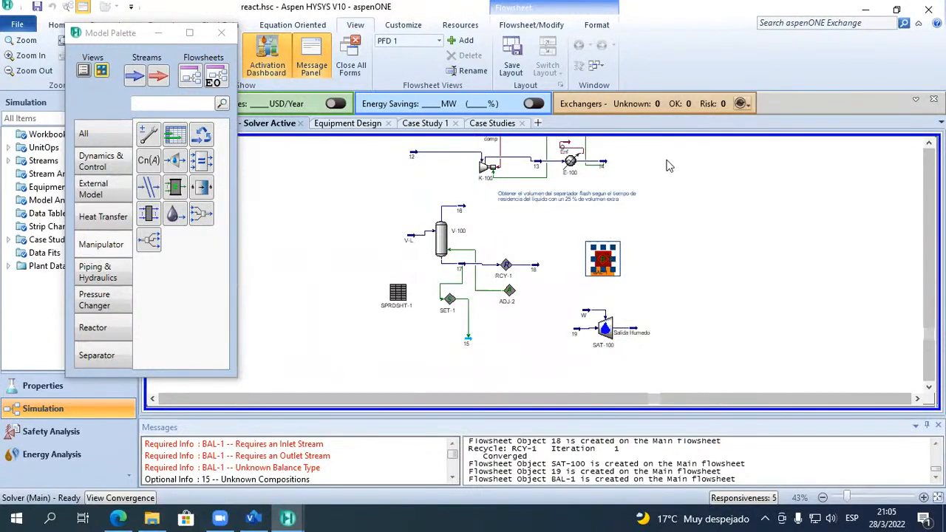
scroll(867, 155, up, 3)
drag(455, 317, 575, 194)
scroll(929, 143, up, 2)
click(929, 143)
click(929, 143)
drag(249, 249, 265, 198)
drag(384, 277, 468, 203)
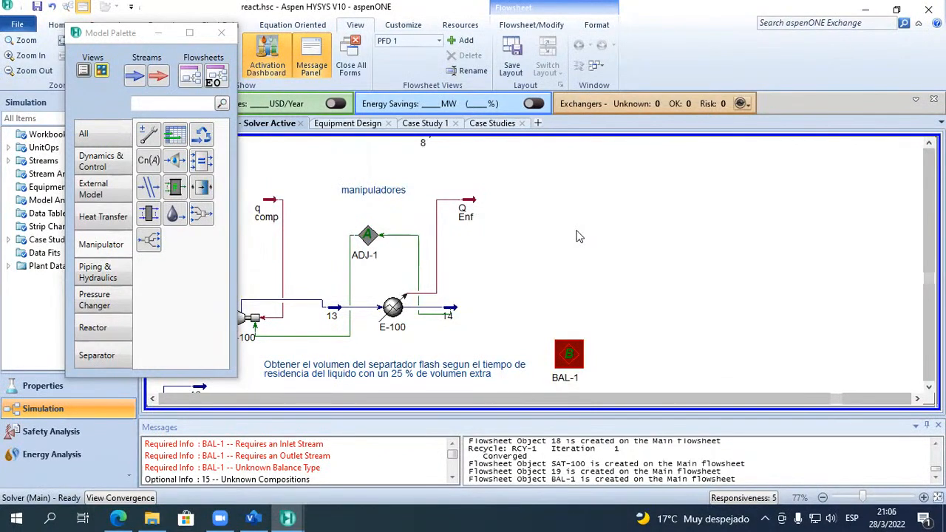
drag(535, 224, 556, 214)
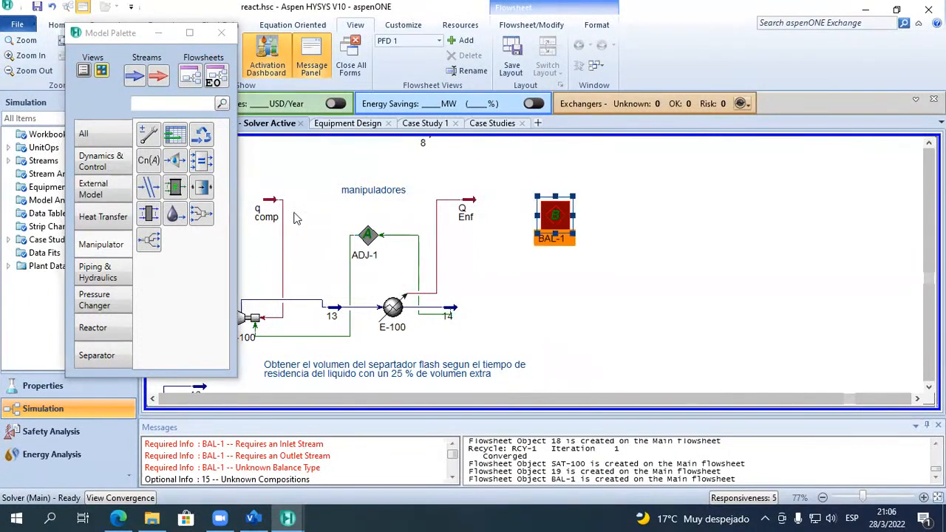
Reposition BAL-1 between the q comp and Q Enf streams, with the manipuladores label just below it.
click(268, 210)
click(463, 209)
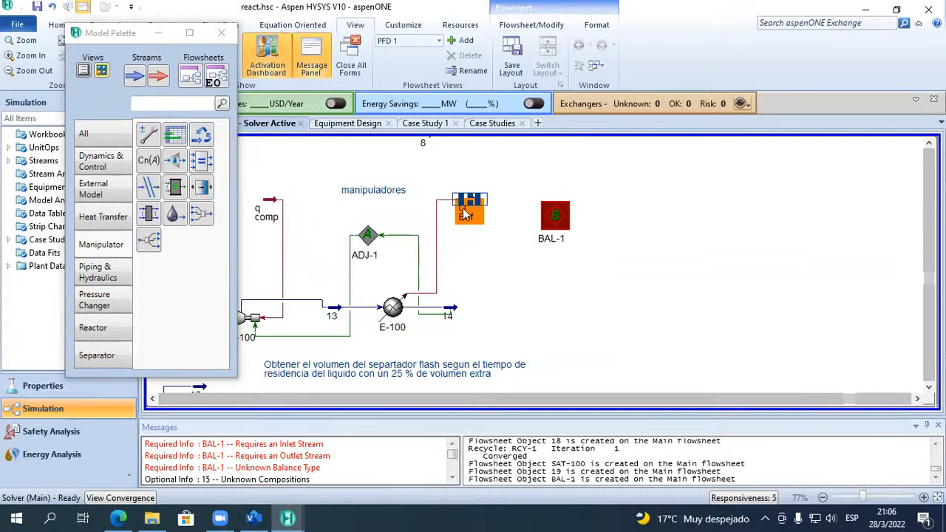
mouse_move(464, 215)
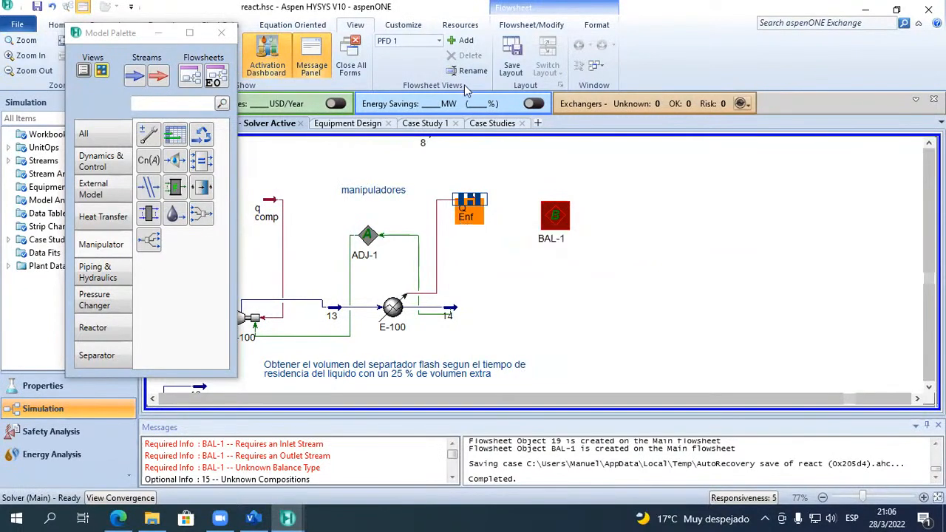
drag(557, 229, 363, 175)
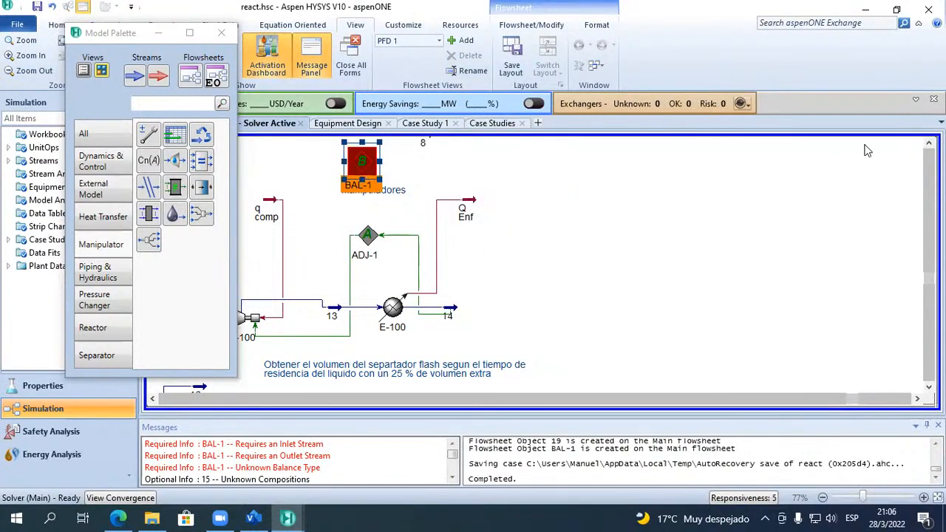
click(930, 144)
click(929, 144)
drag(403, 248, 392, 263)
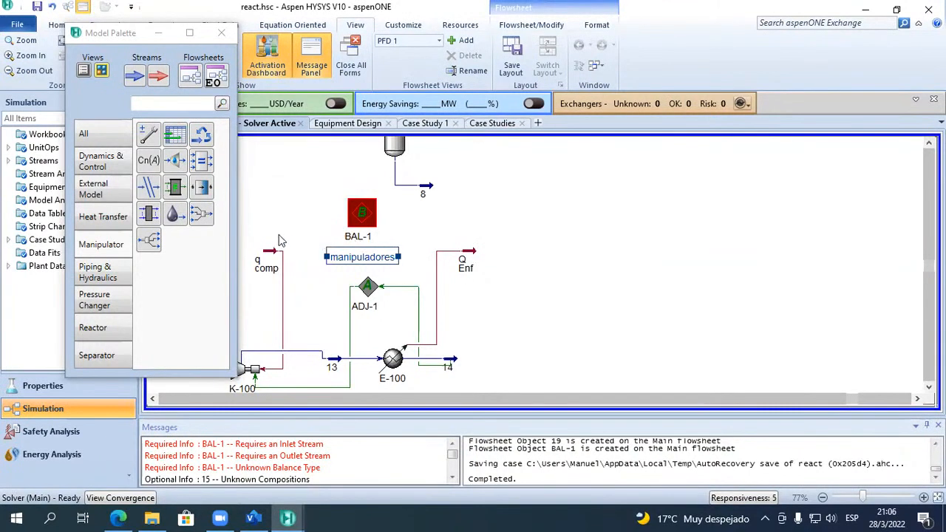
Add an energy stream beside BAL-1 and move the q comp and Q Enf streams closer to the balance.
click(158, 74)
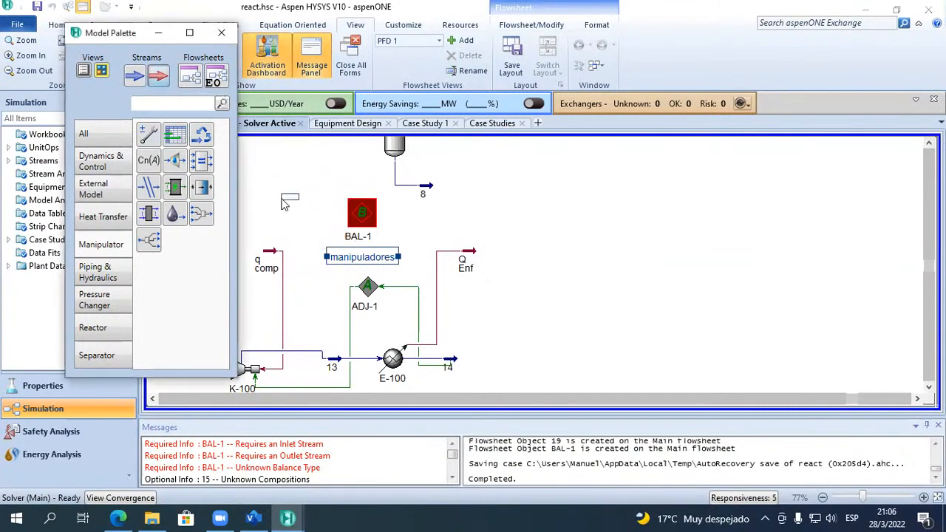
click(288, 198)
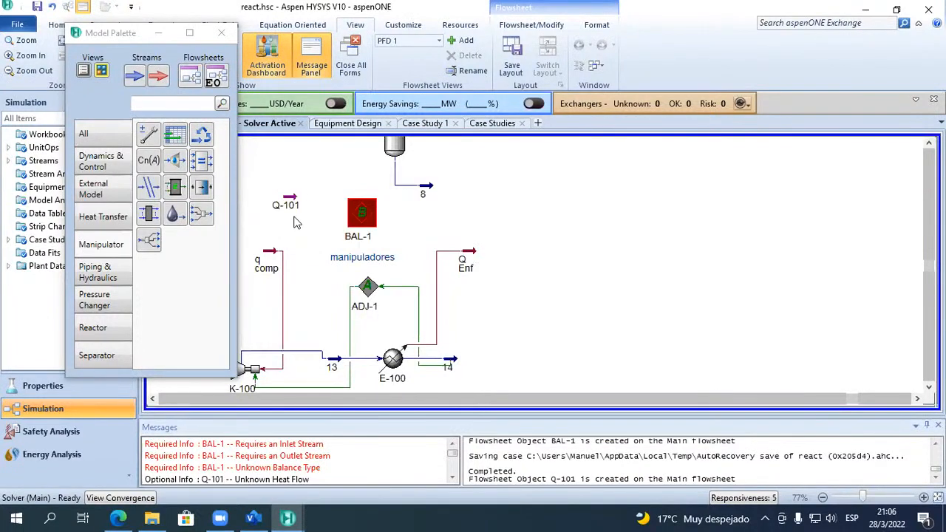
drag(272, 254, 291, 254)
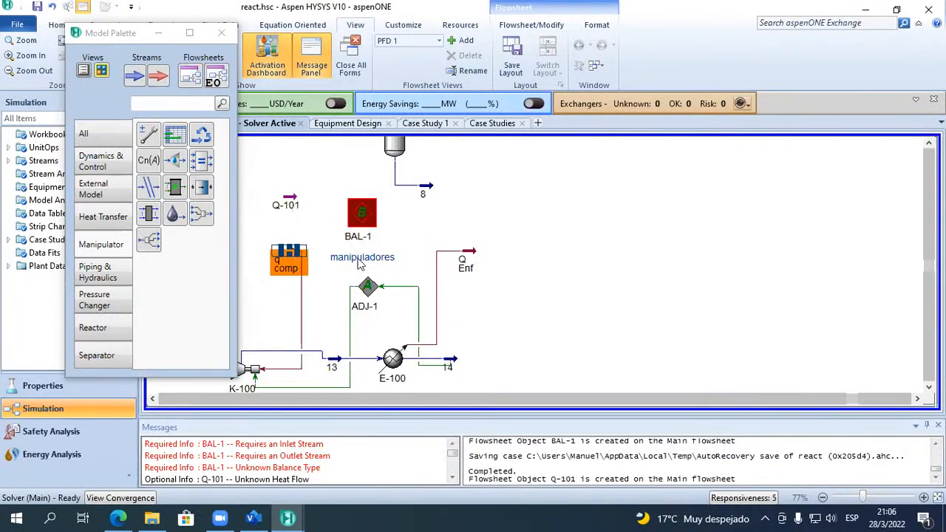
mouse_move(470, 258)
mouse_down()
mouse_move(433, 264)
mouse_move(454, 262)
mouse_up()
click(523, 251)
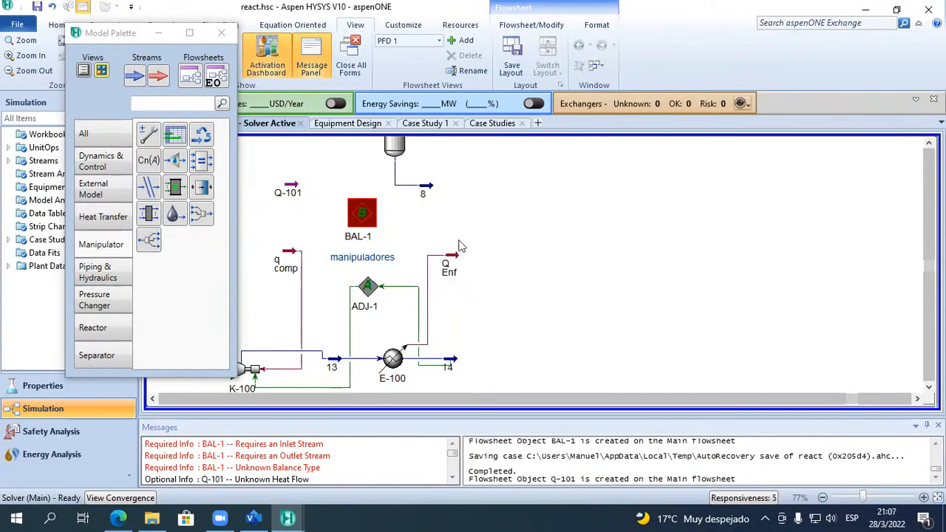
Choose Q Enf as the inlet stream of balance BAL-1, then replace it with q comp.
double_click(380, 217)
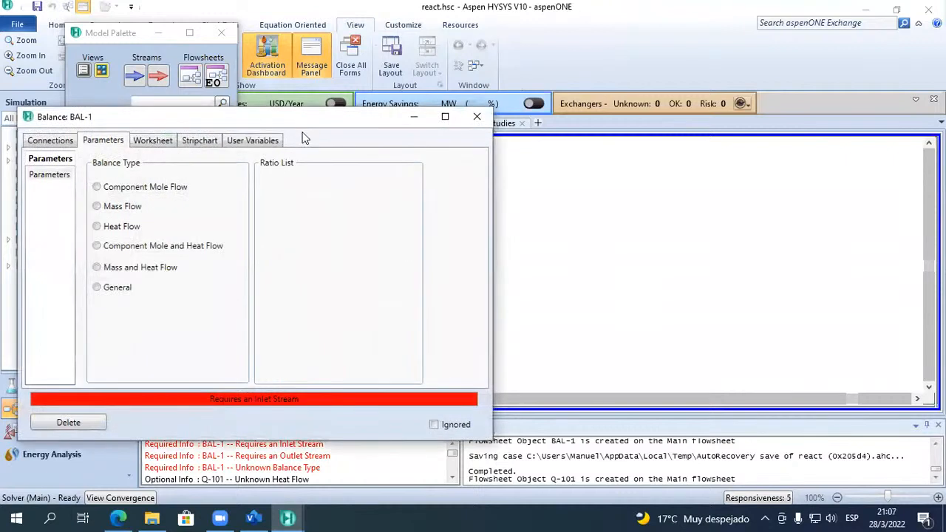
click(448, 150)
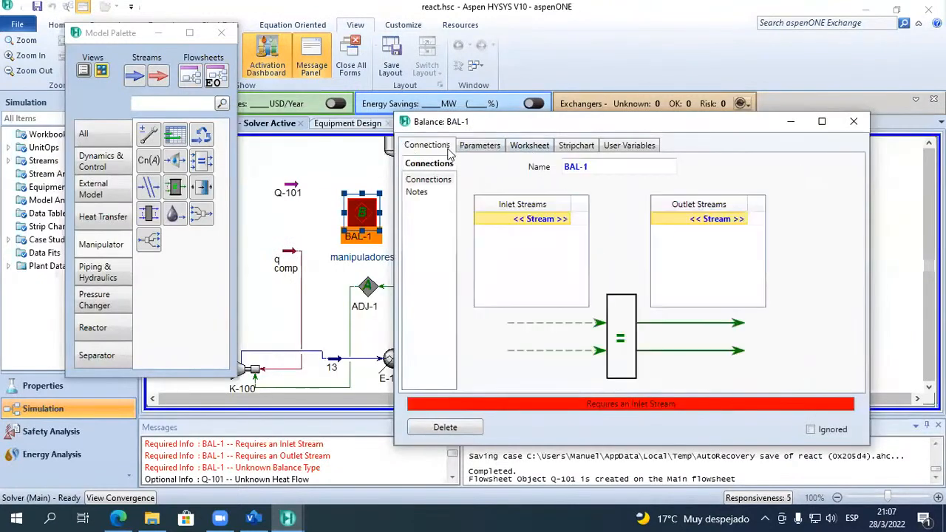
click(560, 214)
click(567, 219)
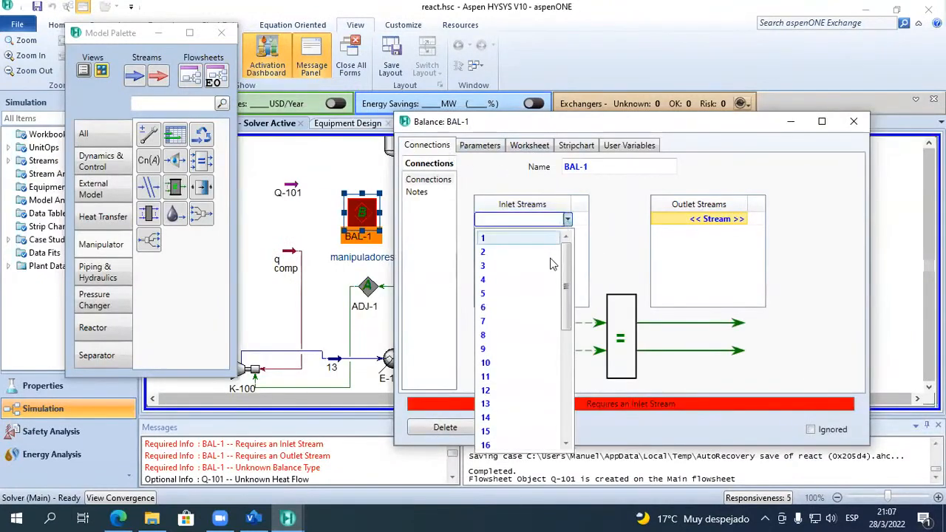
click(571, 286)
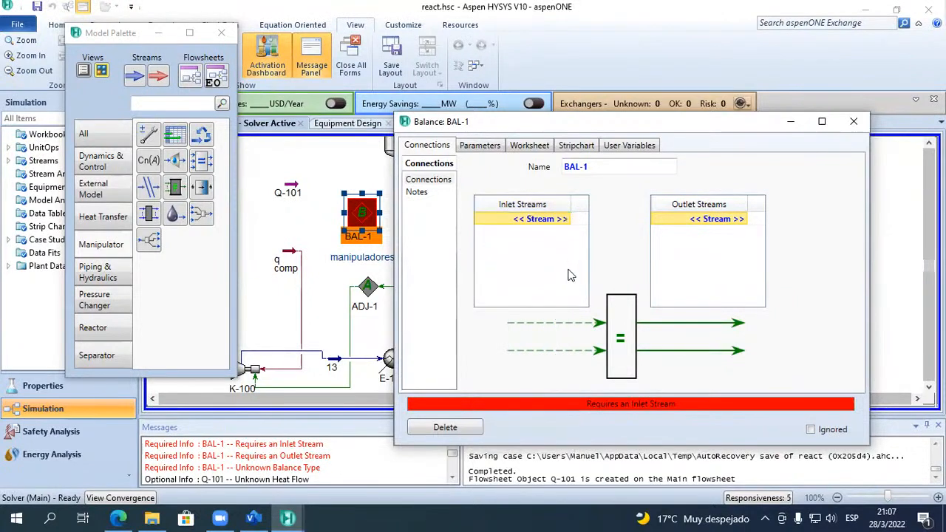
click(568, 219)
drag(567, 266, 571, 403)
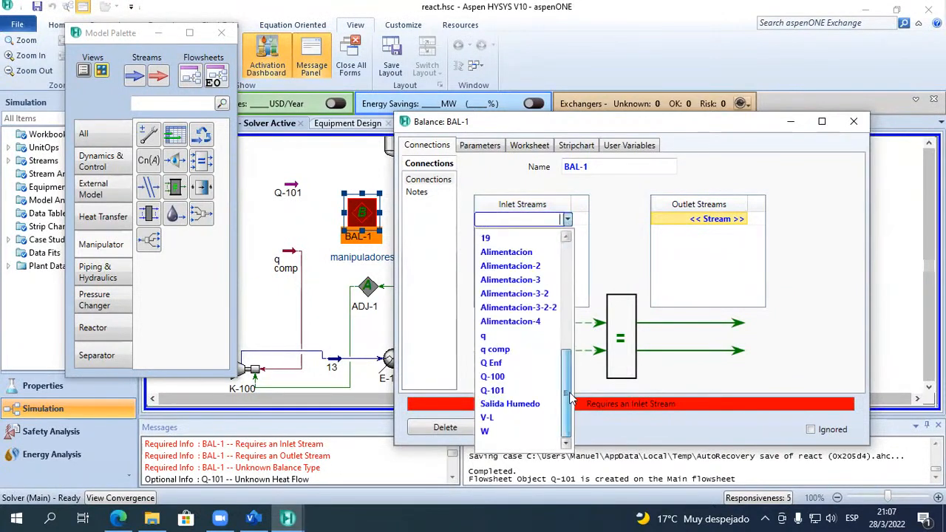
click(517, 363)
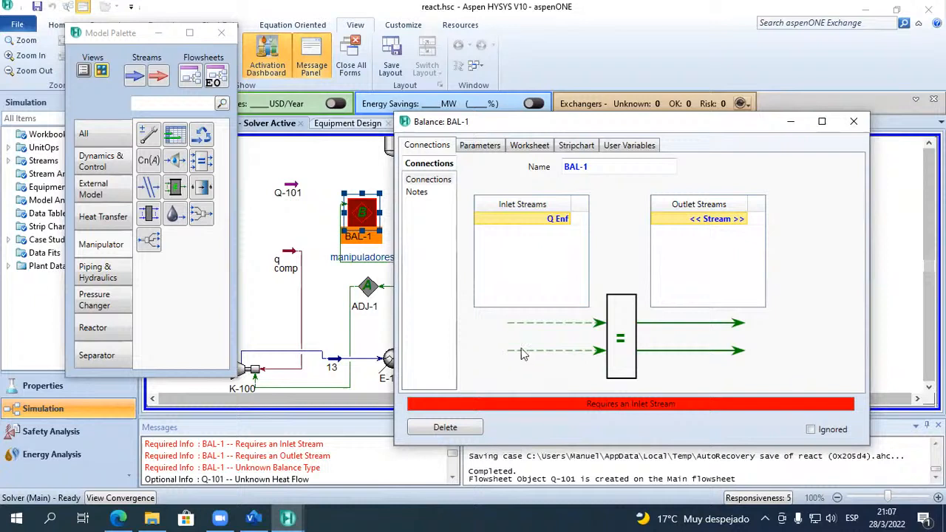
click(567, 226)
click(527, 363)
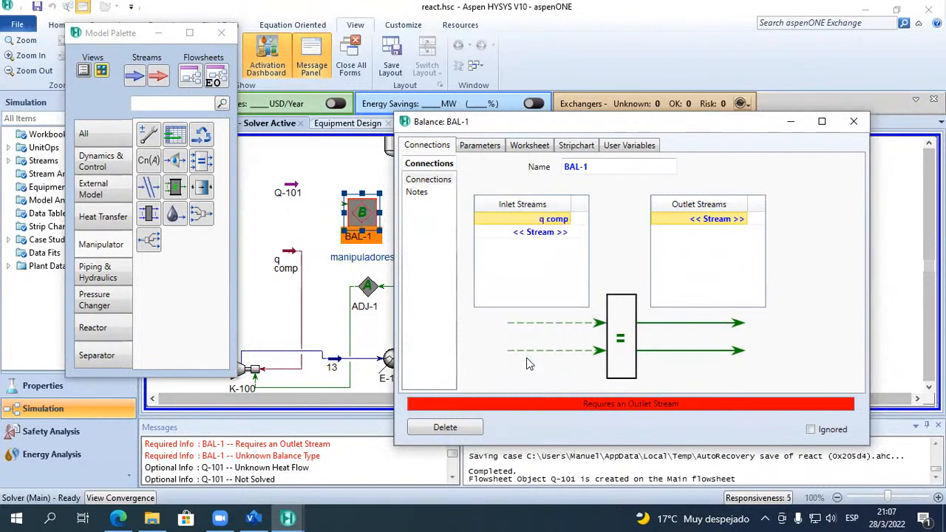
Set Q Enf as the first outlet stream of balance BAL-1.
drag(627, 137, 561, 391)
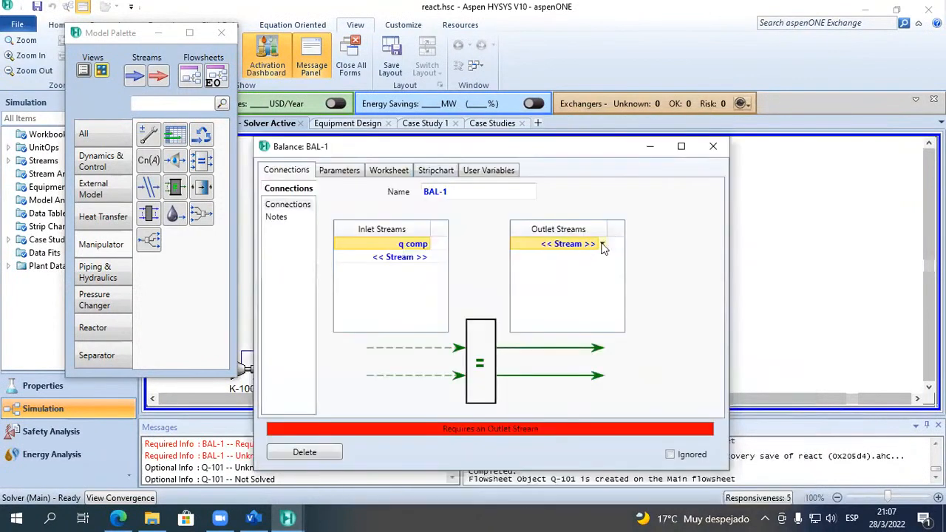
click(602, 246)
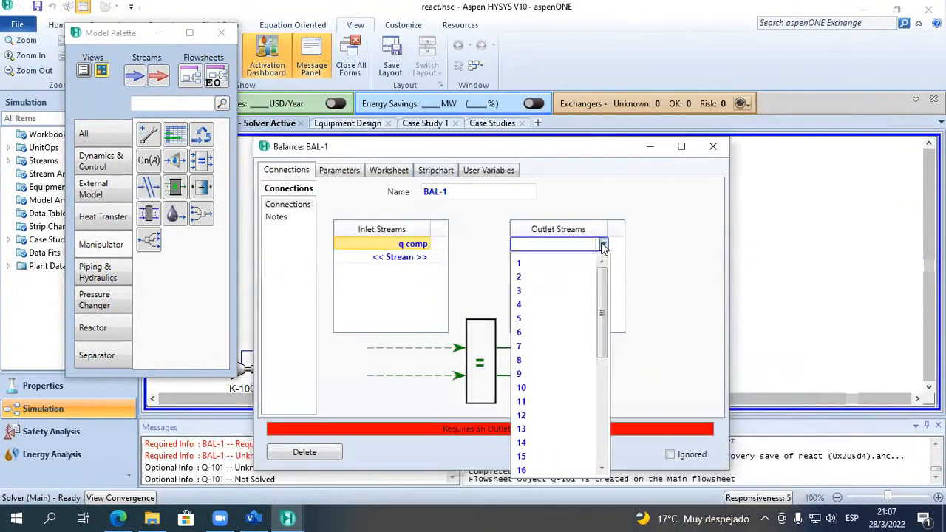
scroll(533, 392, down, 5)
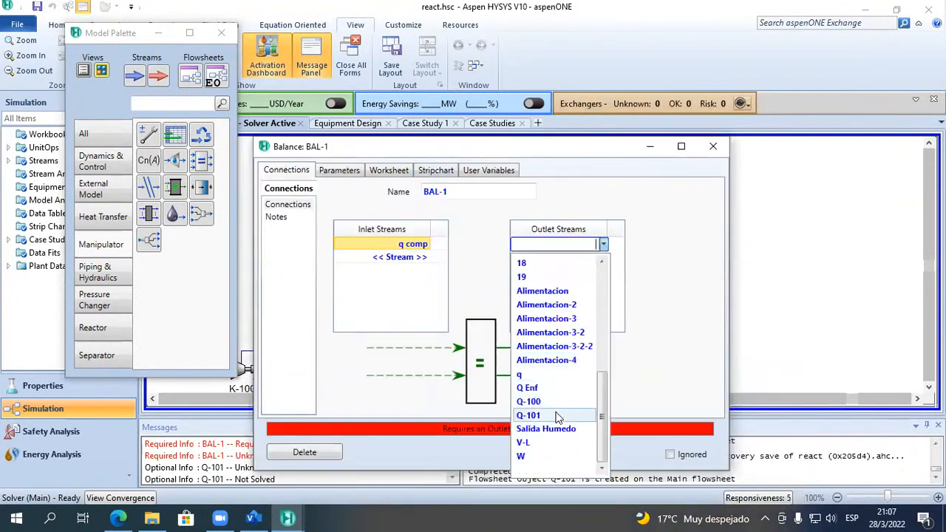
click(550, 388)
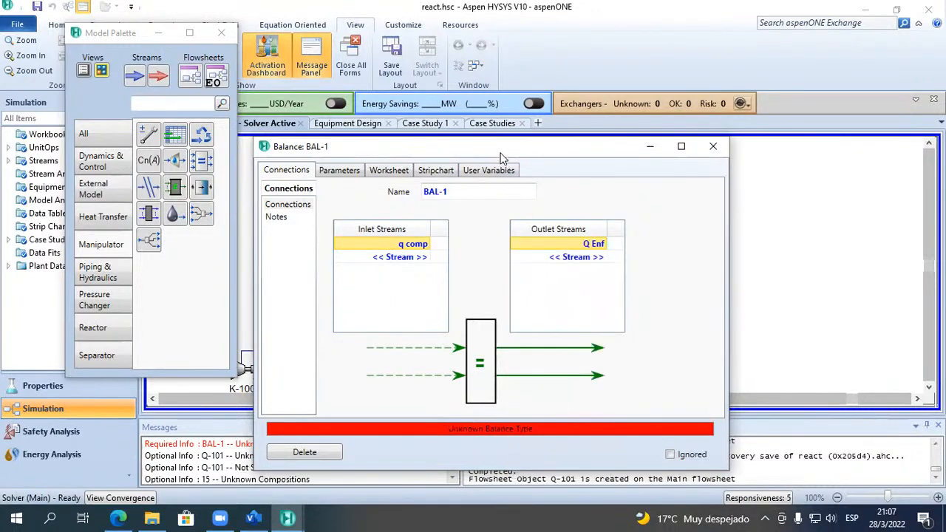
Add the energy stream Q-101 as the second outlet stream of balance BAL-1.
drag(501, 157, 332, 290)
click(255, 393)
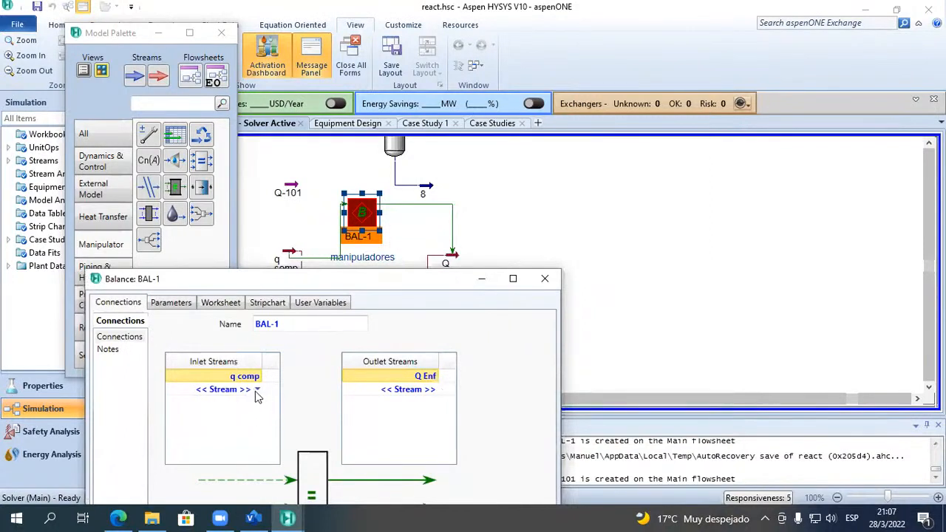
click(429, 392)
click(435, 390)
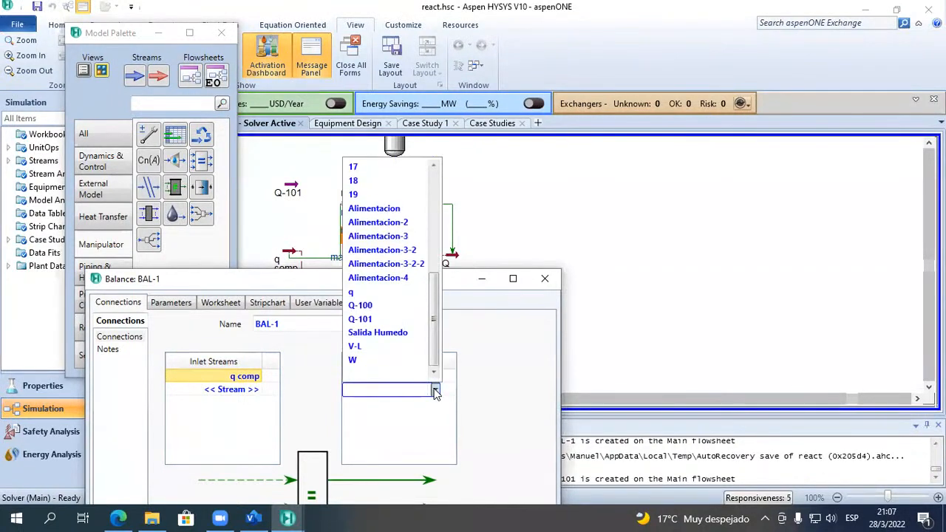
click(392, 319)
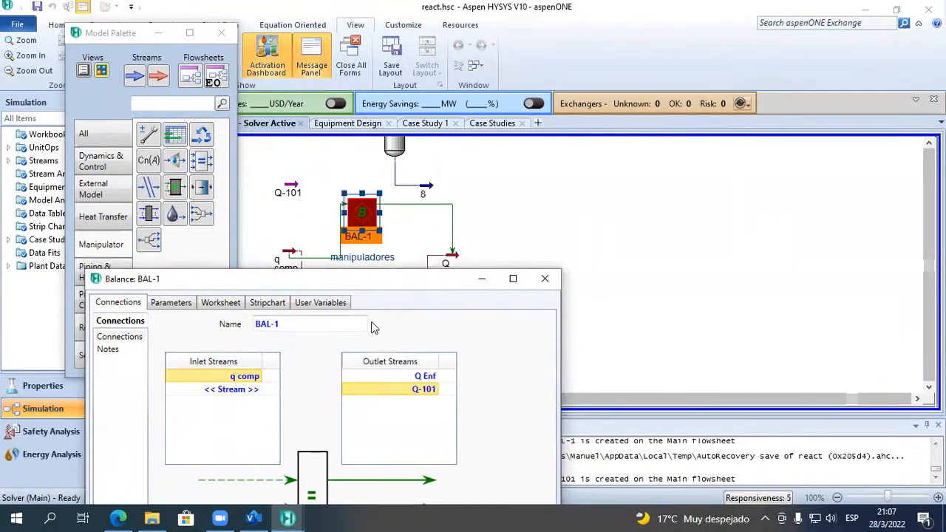
drag(394, 287, 515, 113)
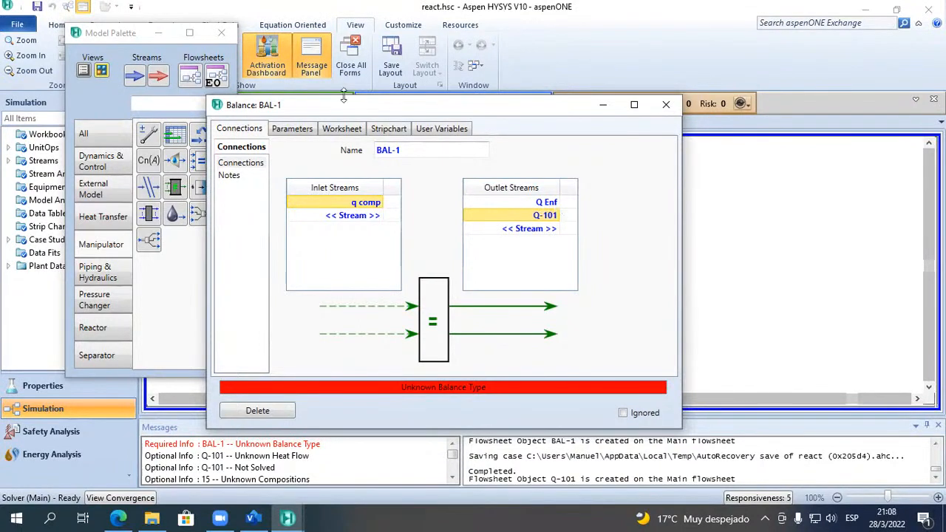
Uncover the flowsheet around BAL-1 to view its connections, then set the balance type to Heat Flow.
drag(340, 108, 200, 354)
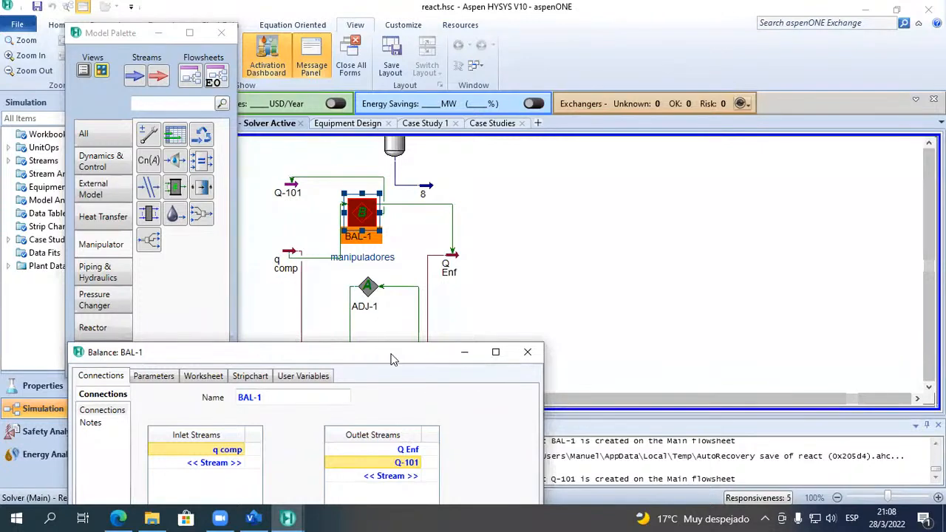
drag(391, 355, 397, 414)
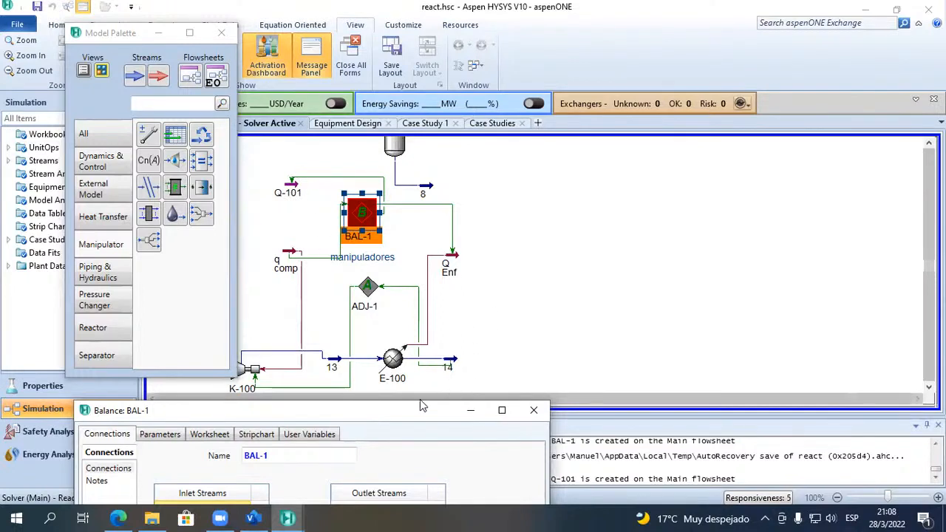
drag(477, 89, 477, 89)
click(219, 112)
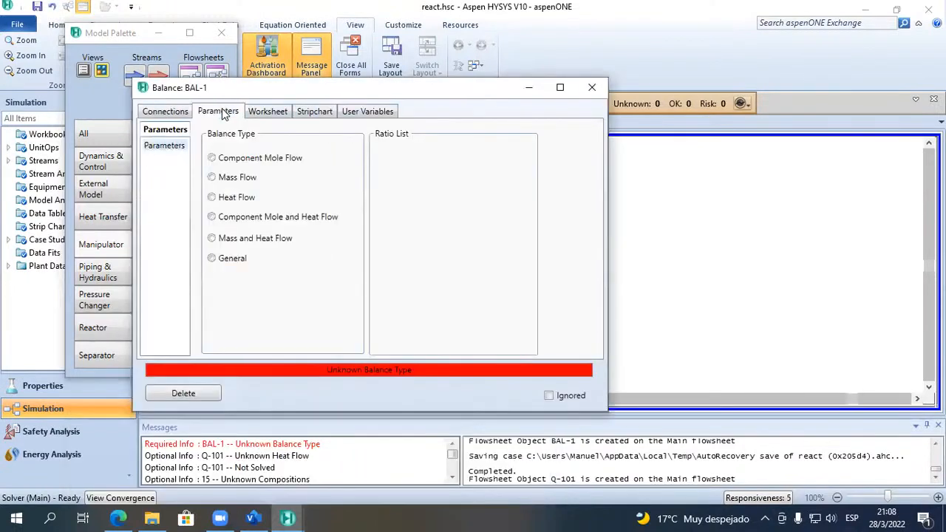
click(237, 197)
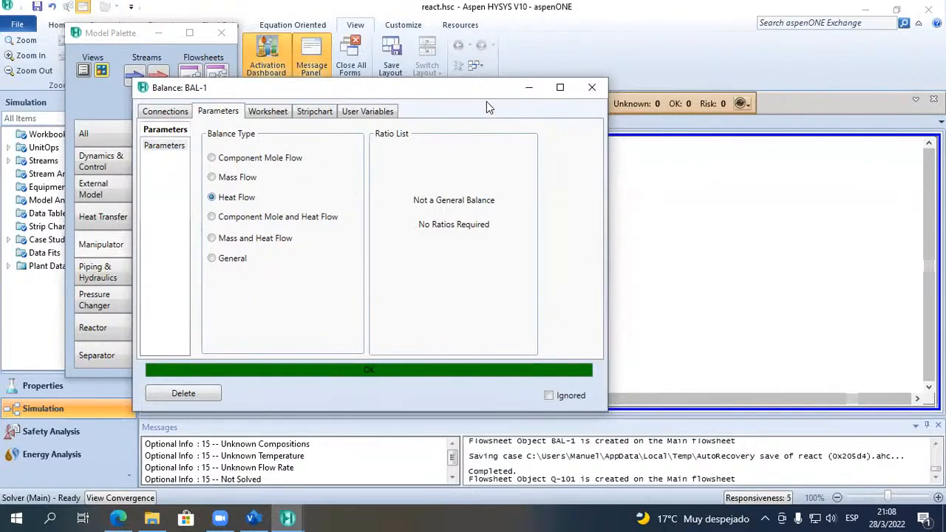
Check the properties of the Q Enf and q comp energy streams, closing each stream's window.
double_click(451, 257)
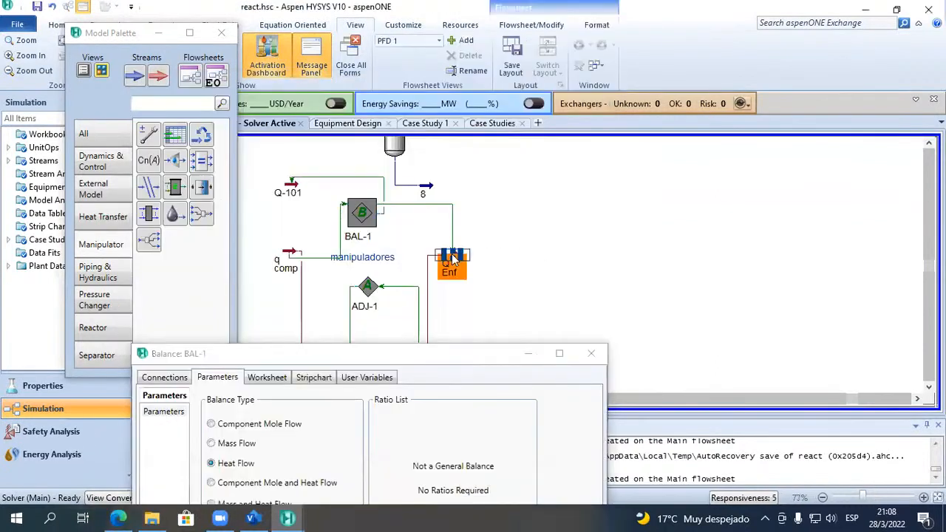
click(307, 144)
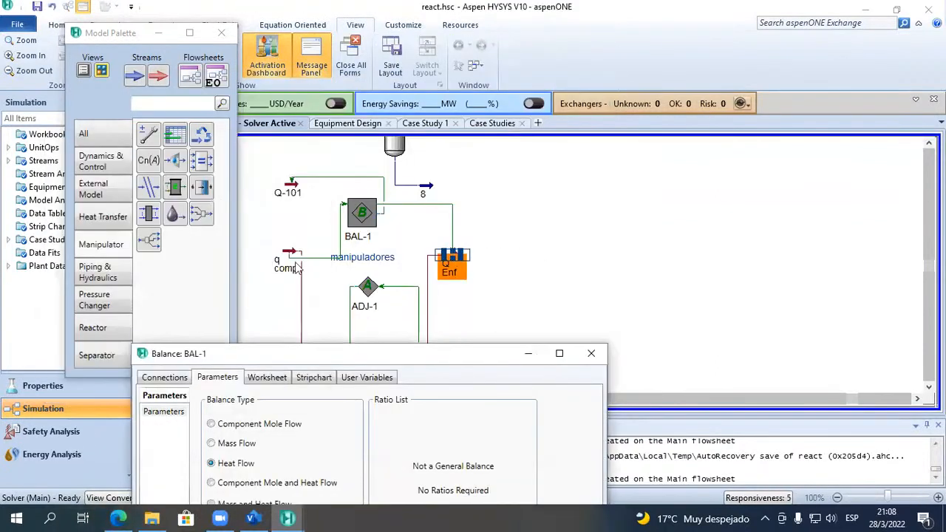
click(295, 268)
double_click(296, 268)
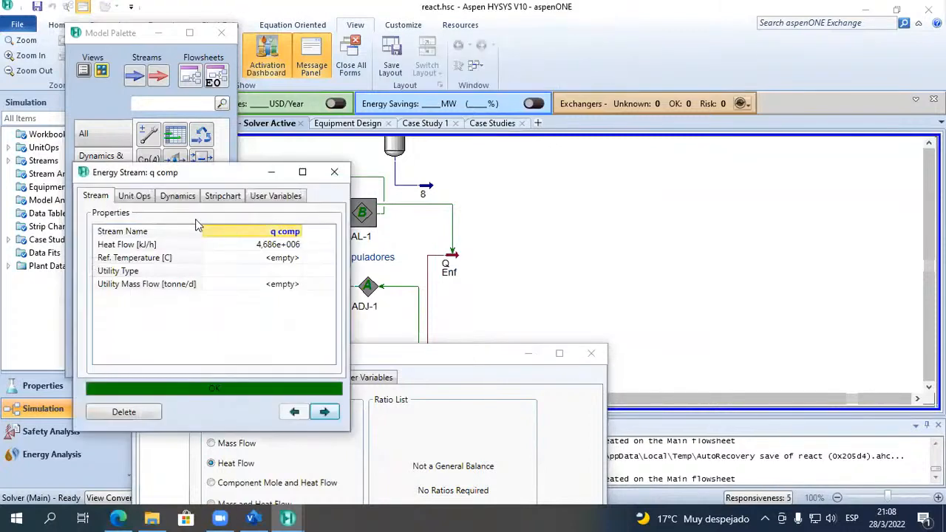
click(332, 169)
Move the q comp energy stream and balance BAL-1 slightly lower on the flowsheet.
click(292, 188)
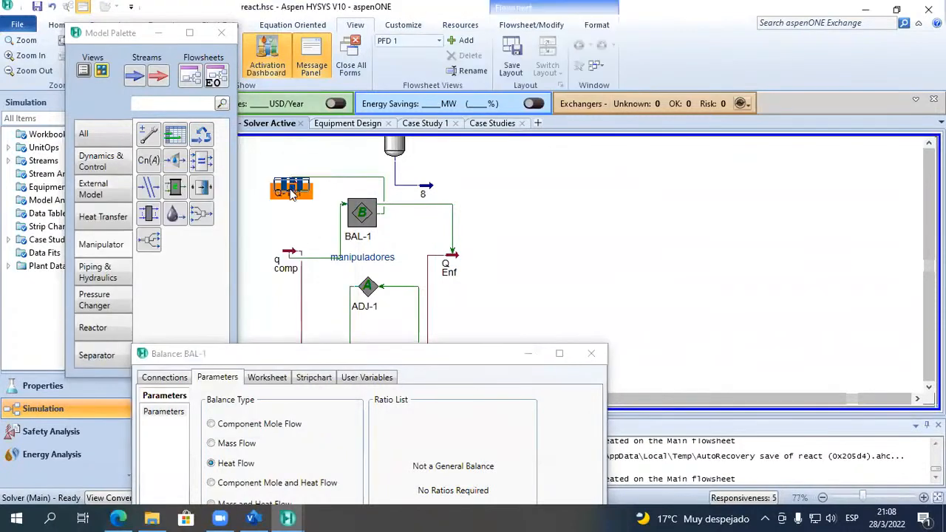
drag(290, 254, 285, 264)
drag(373, 214, 363, 241)
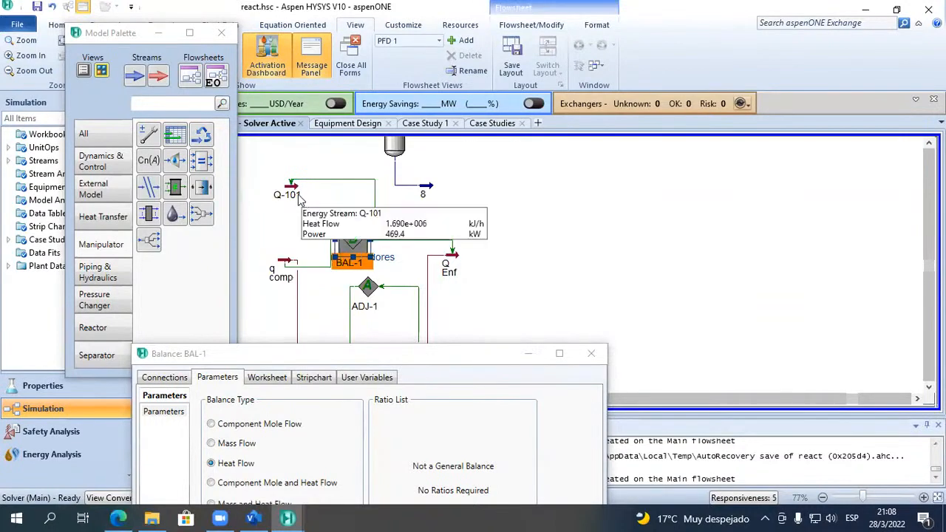
Check the heat flow of energy stream Q-101 and which operation calculates it, then close its window.
double_click(300, 201)
mouse_move(311, 277)
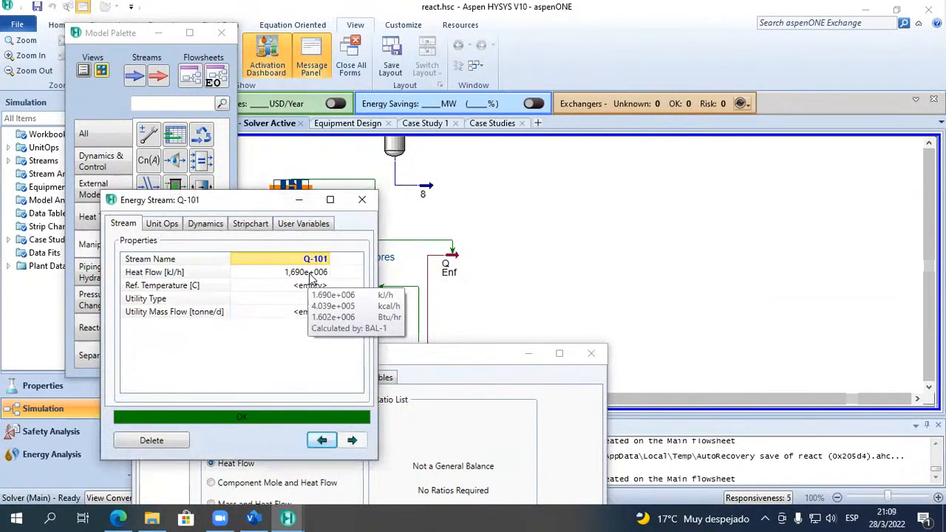
click(361, 199)
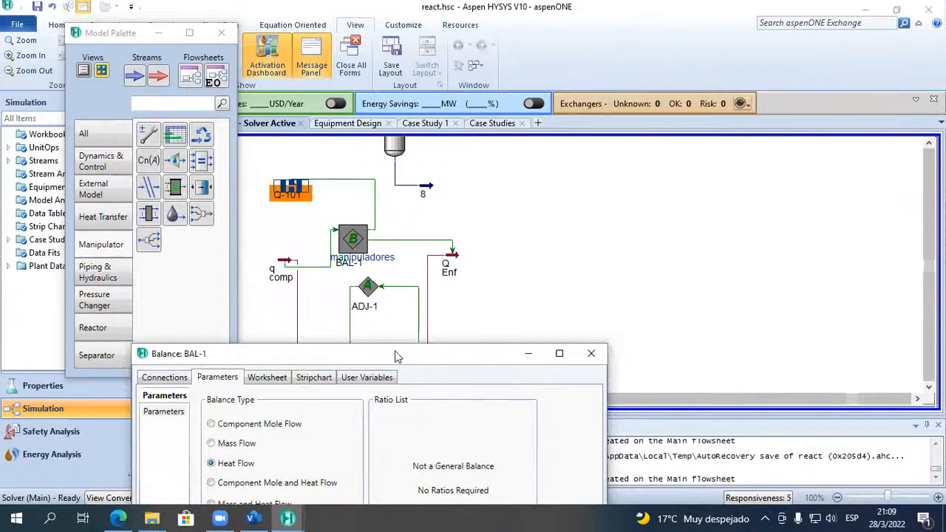
Review the inlet and outlet streams connected to balance BAL-1, then close its window.
drag(396, 357, 368, 151)
click(137, 170)
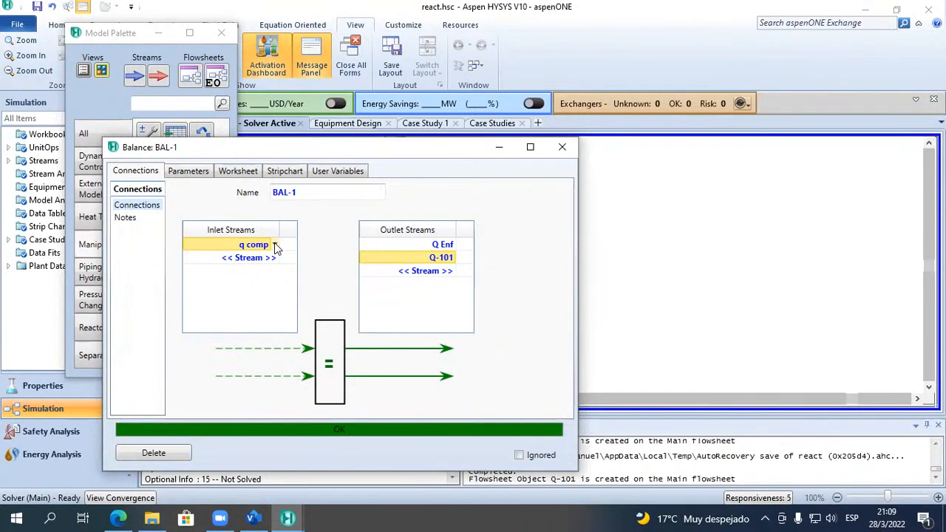
click(562, 147)
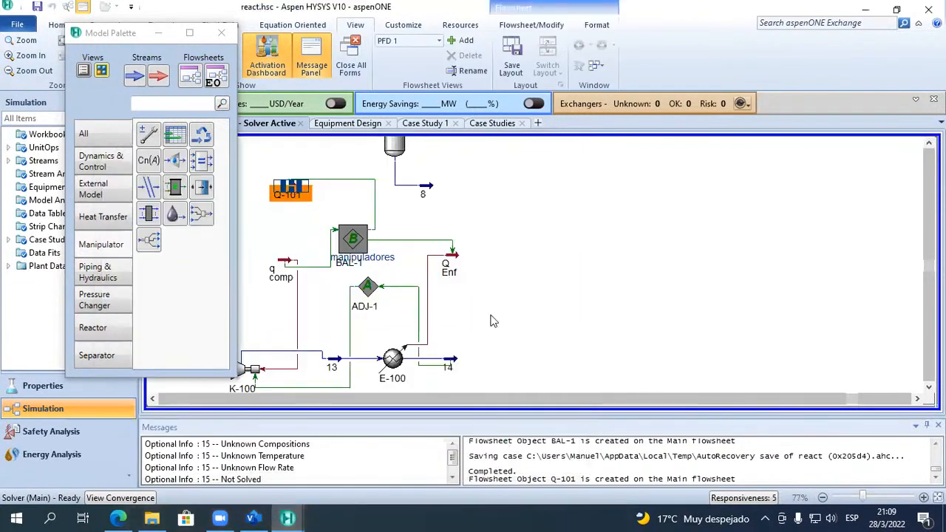
Examine the temperature, pressure and molar flow of stream 11 at the outlet of reactor CSTR-100.
click(457, 367)
scroll(461, 372, up, 3)
scroll(428, 201, up, 3)
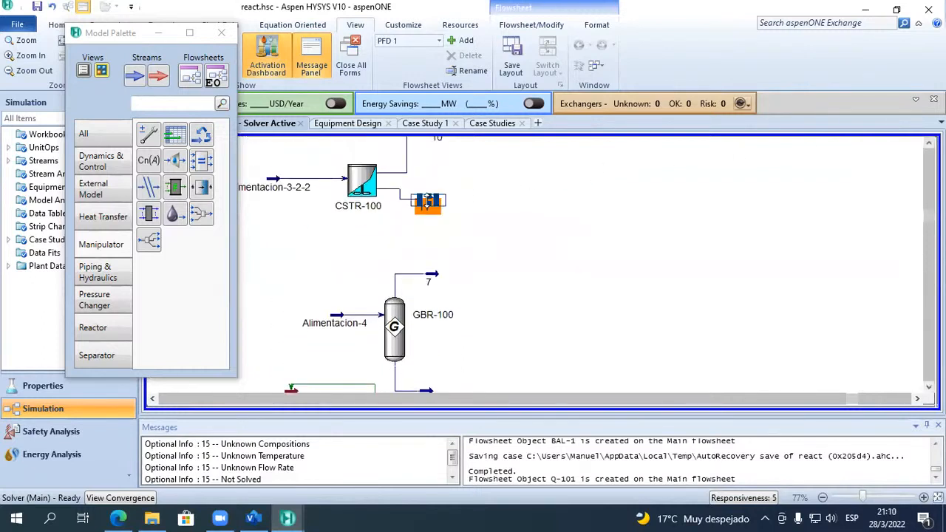
mouse_move(427, 201)
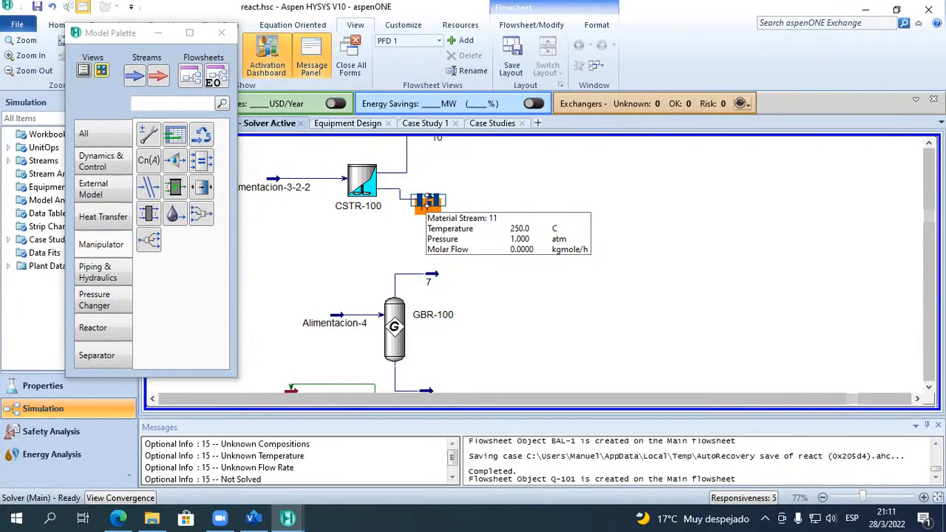
Return to the manipulators area of the flowsheet and move ADJ-1 slightly down, away from BAL-1.
scroll(590, 345, down, 3)
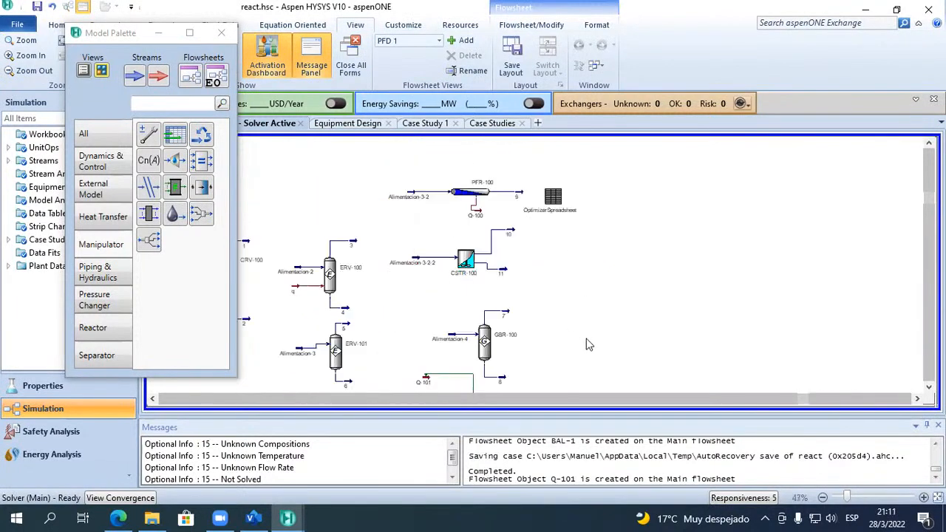
click(929, 387)
click(929, 387)
click(929, 387)
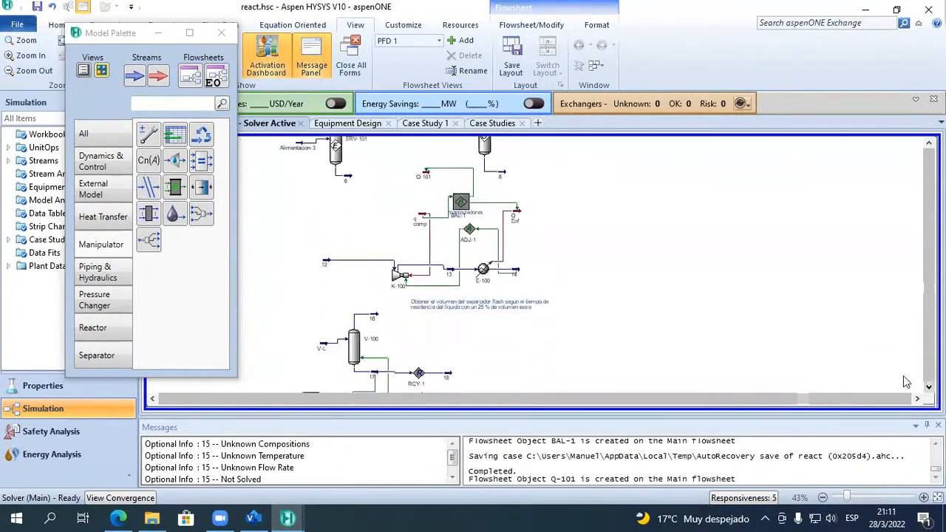
click(462, 203)
drag(476, 232, 481, 252)
scroll(730, 282, up, 2)
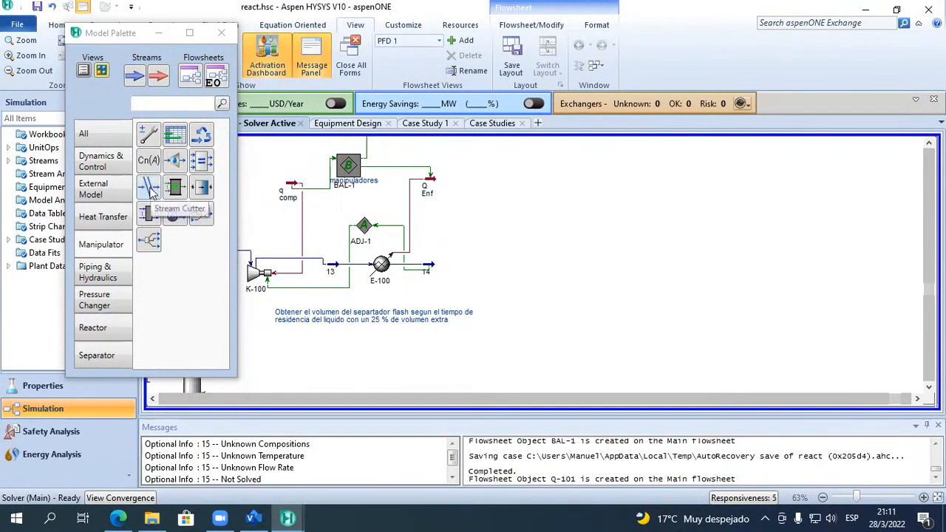
Place a Stream Cutter on the empty area of the flowsheet beyond stream 14.
click(150, 190)
click(709, 275)
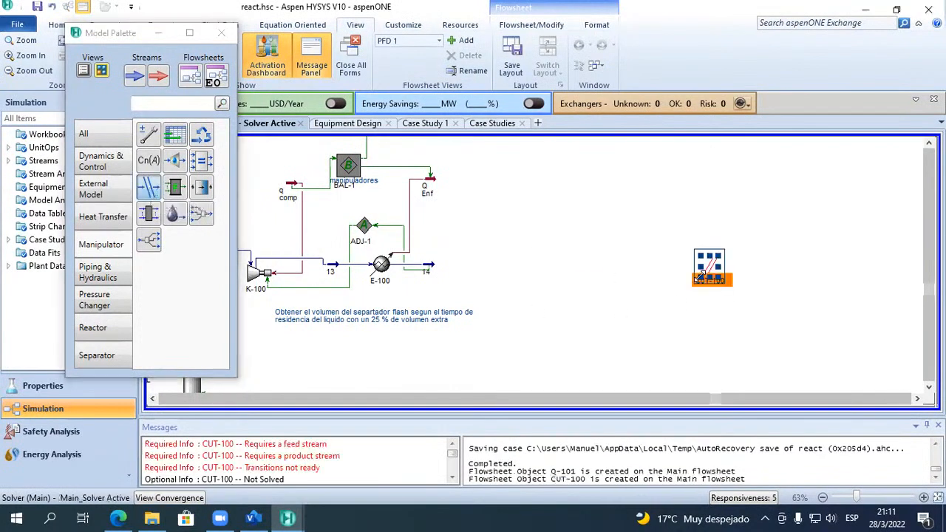
click(755, 292)
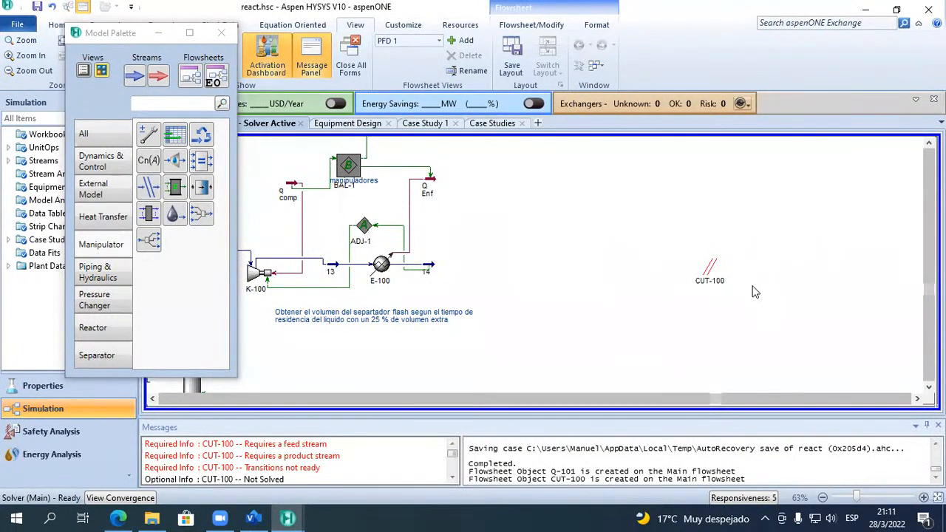
Examine the transition settings and the available transition types of stream cutter CUT-100.
double_click(712, 277)
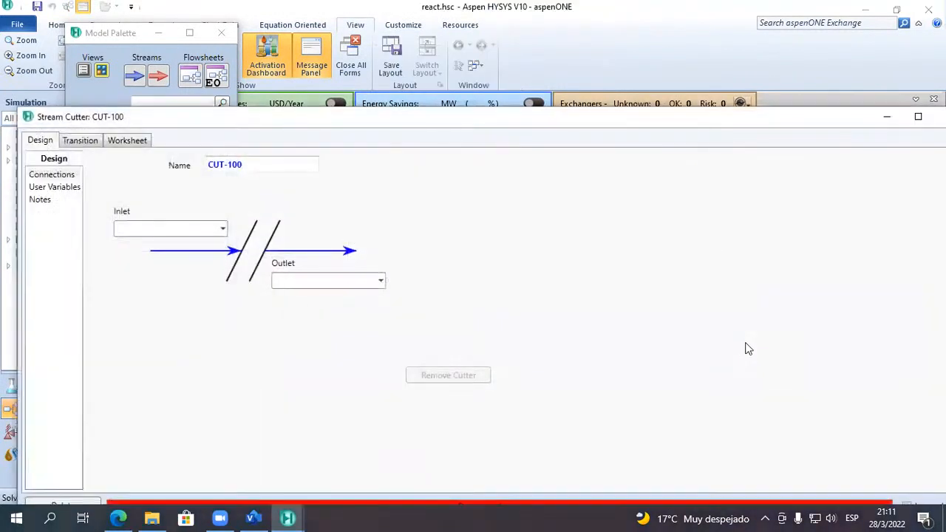
click(76, 141)
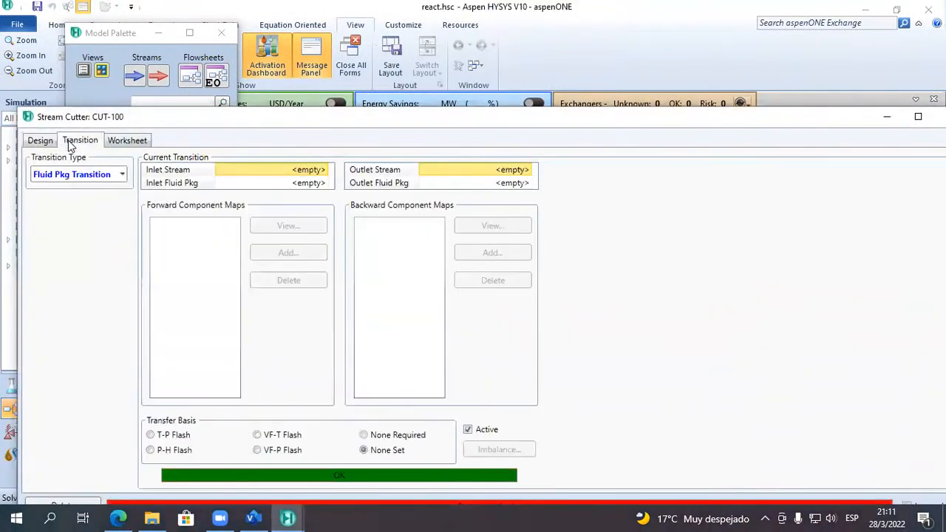
click(122, 176)
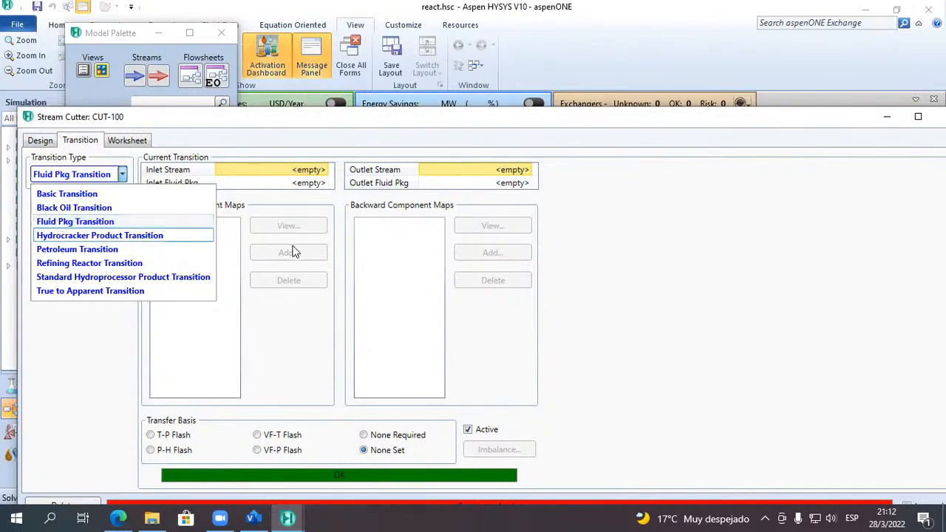
click(661, 119)
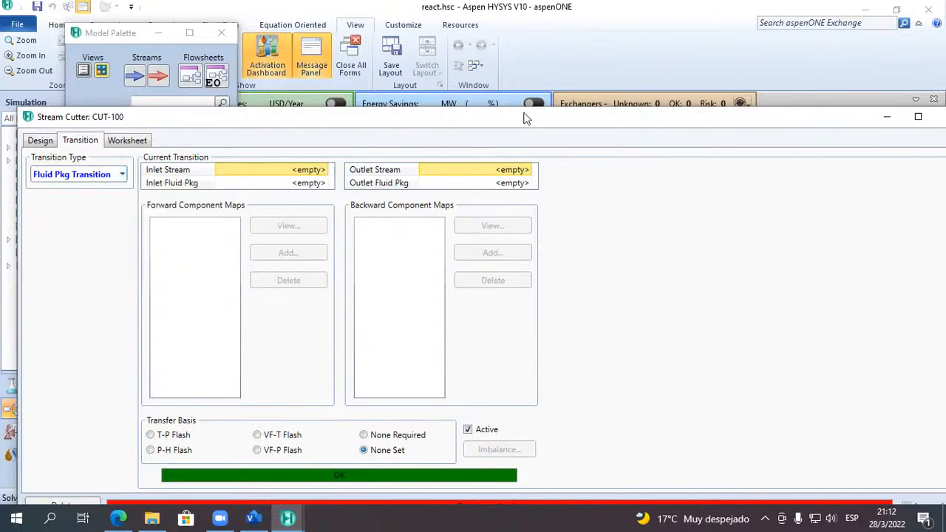
drag(526, 122, 225, 117)
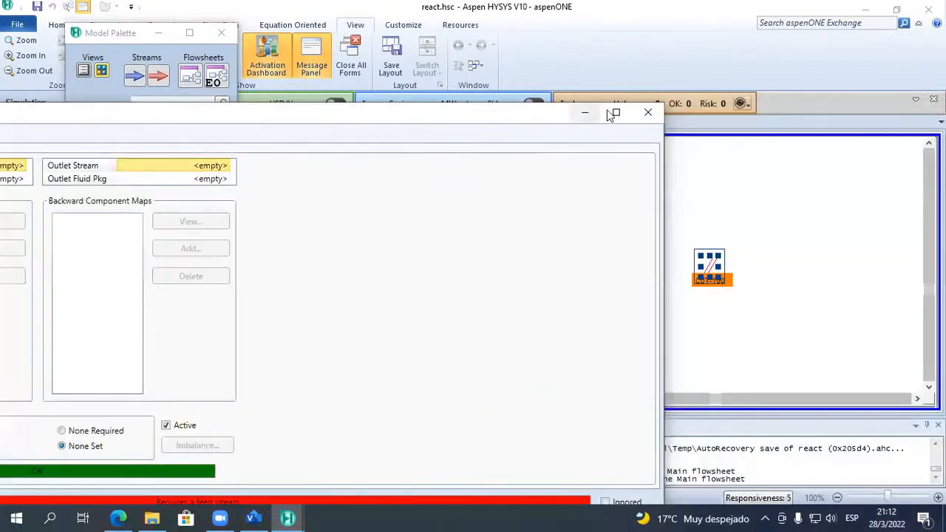
click(648, 113)
scroll(669, 281, up, 3)
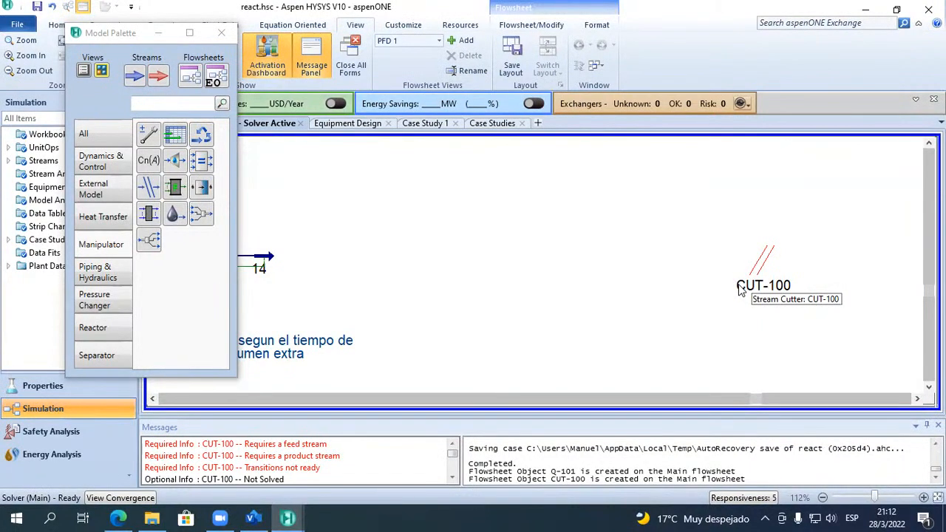
Add a second fluid package for Component List - 1 using the PRSV property package.
click(67, 394)
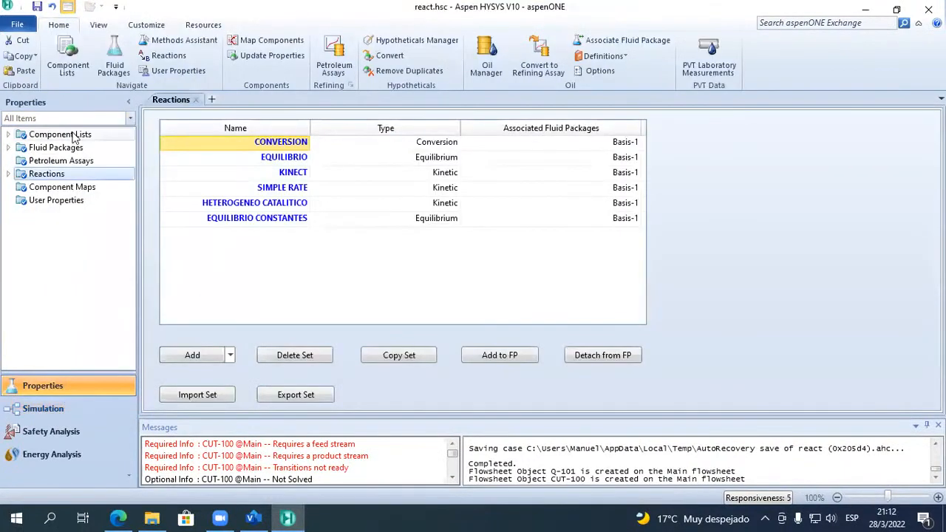
click(73, 137)
click(8, 147)
click(53, 148)
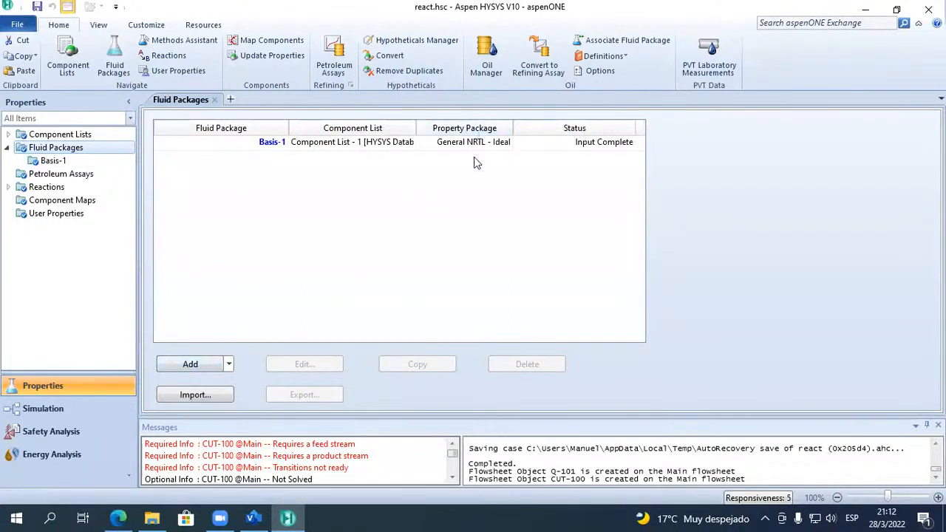
click(177, 366)
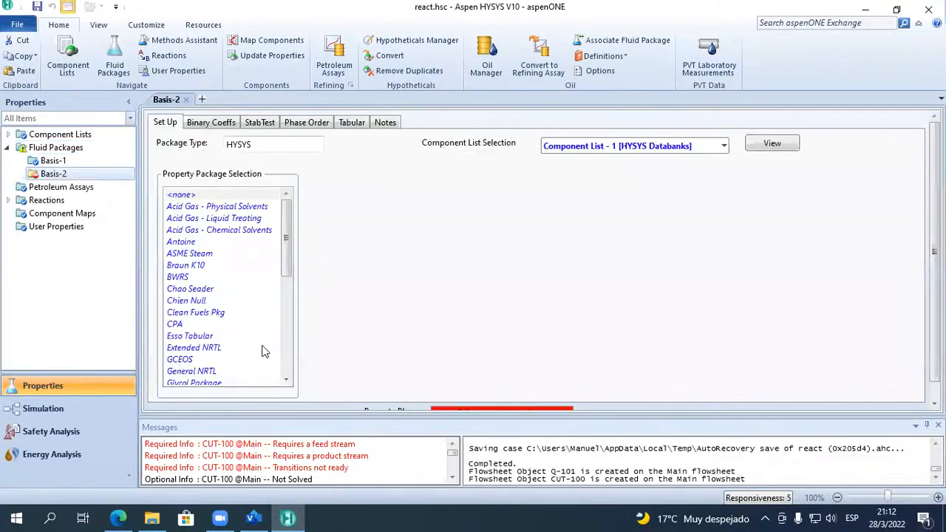
scroll(264, 351, down, 5)
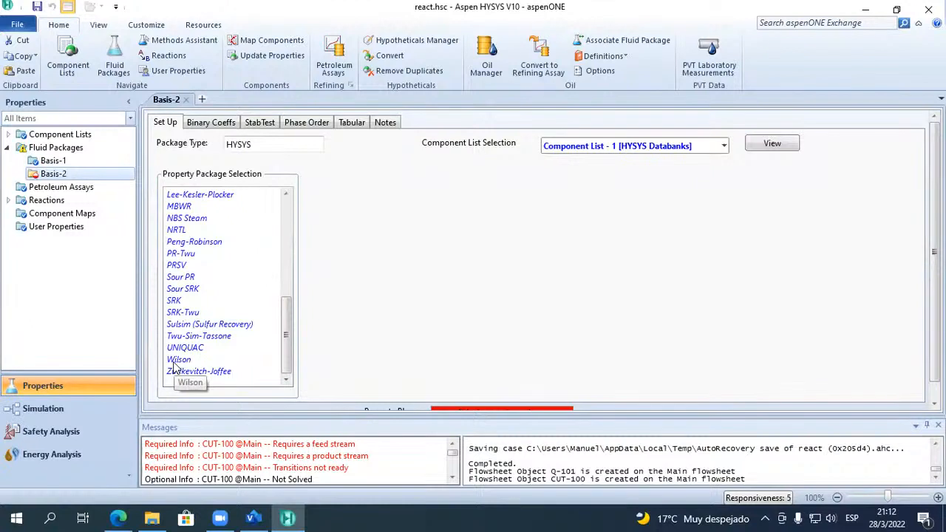
click(178, 268)
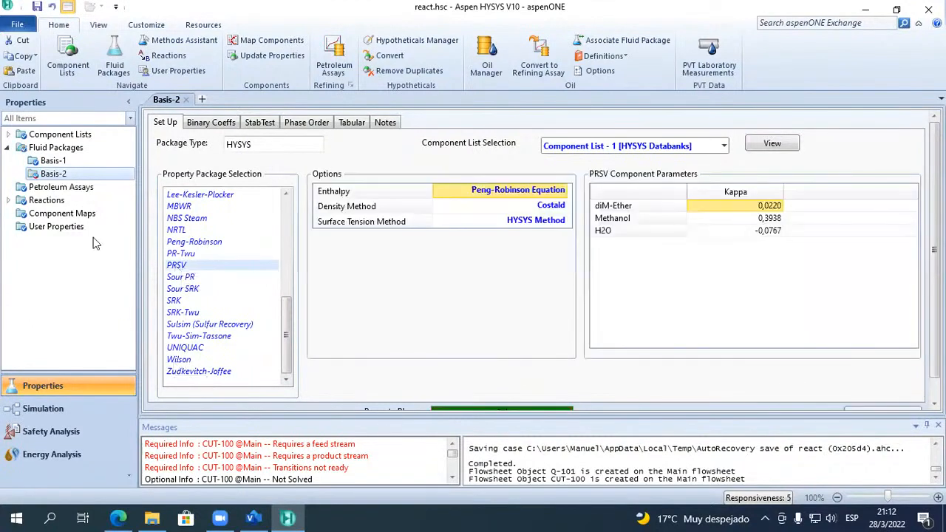
Review the fluid packages list and the components contained in Component List - 1.
click(84, 405)
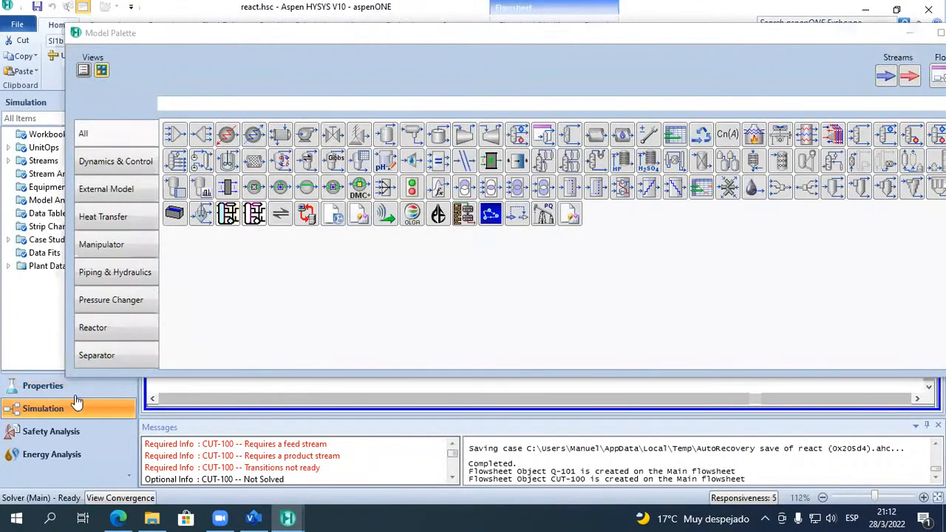
click(63, 389)
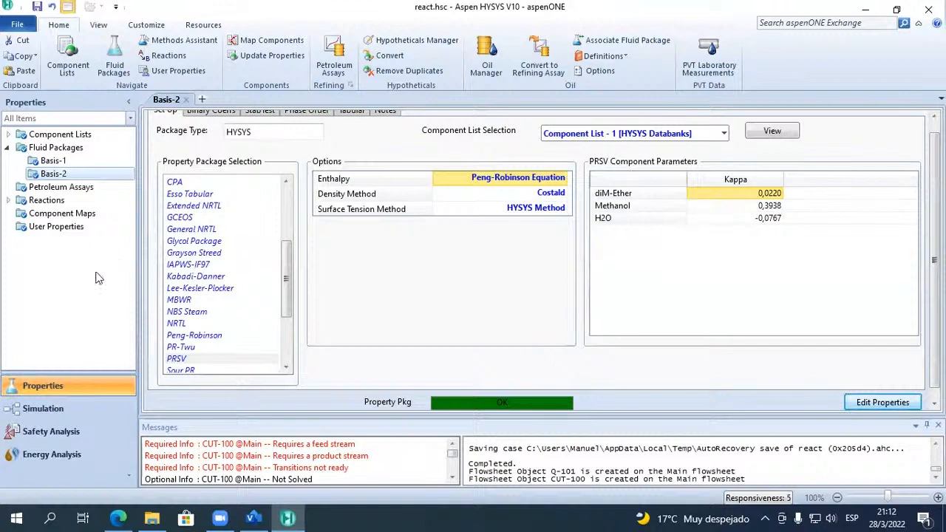
click(83, 148)
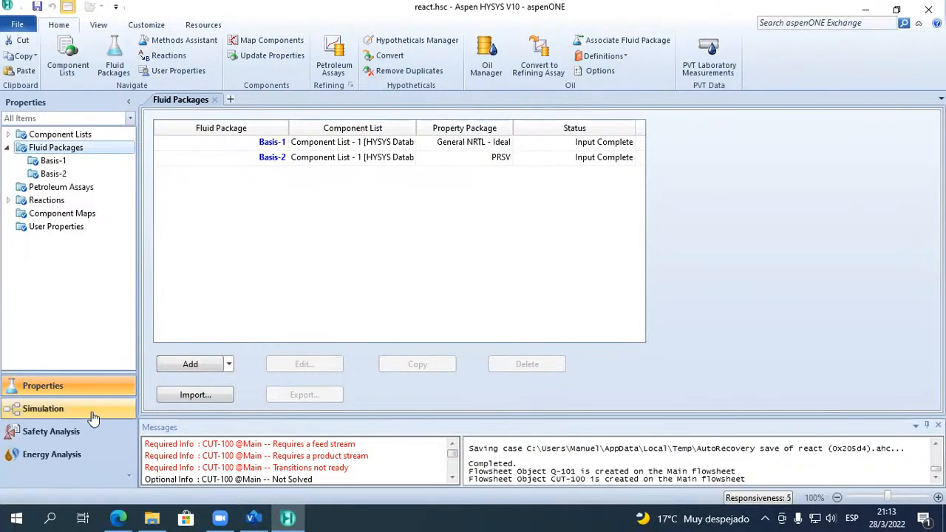
click(87, 136)
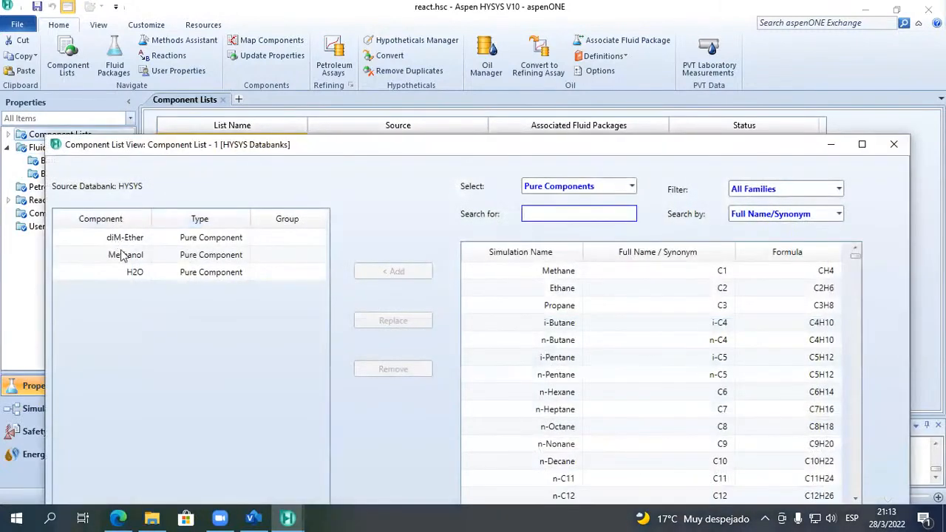
click(894, 144)
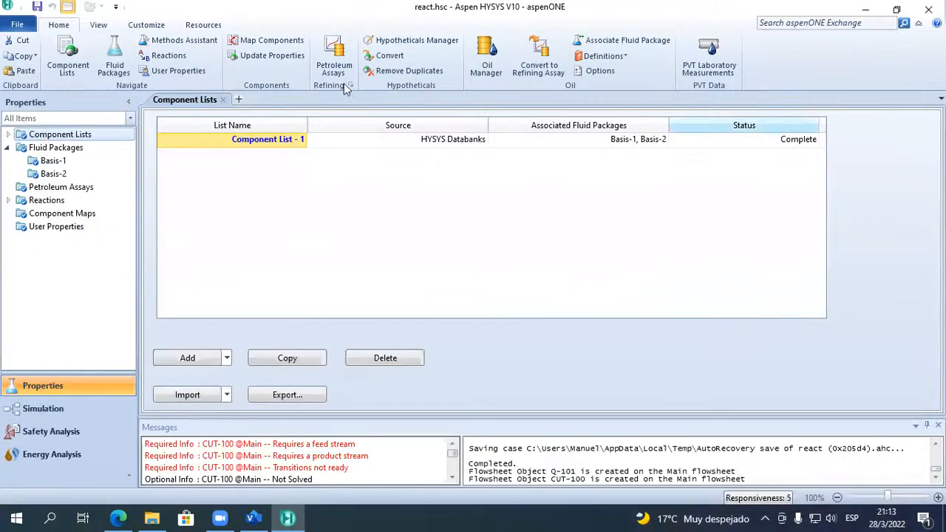
click(8, 136)
double_click(103, 147)
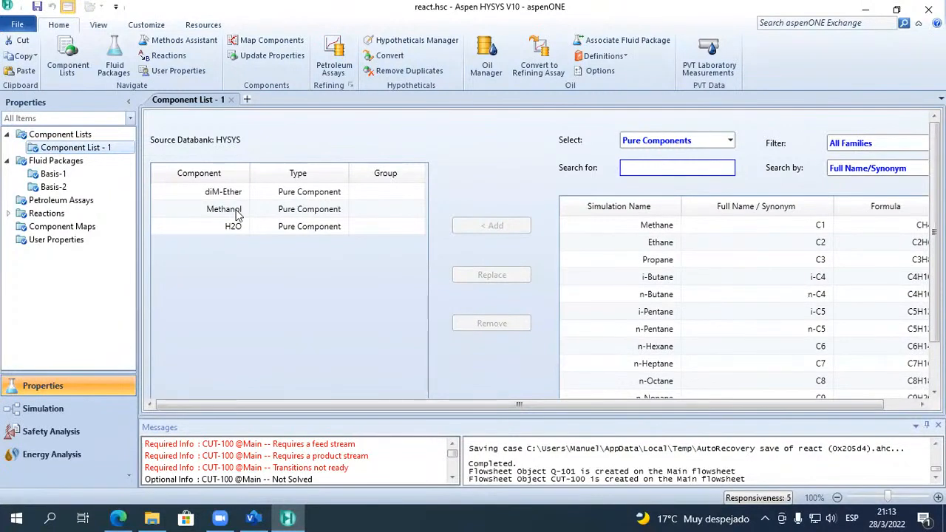
click(60, 134)
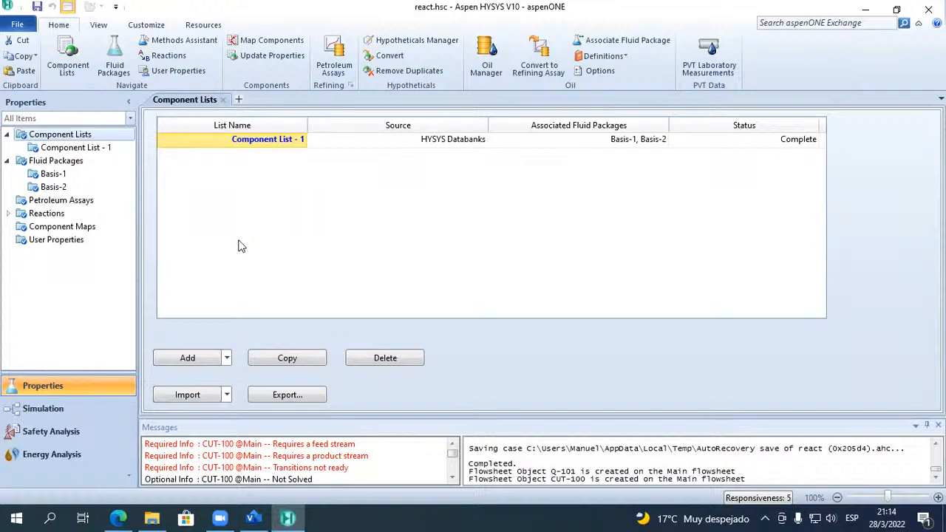
click(105, 149)
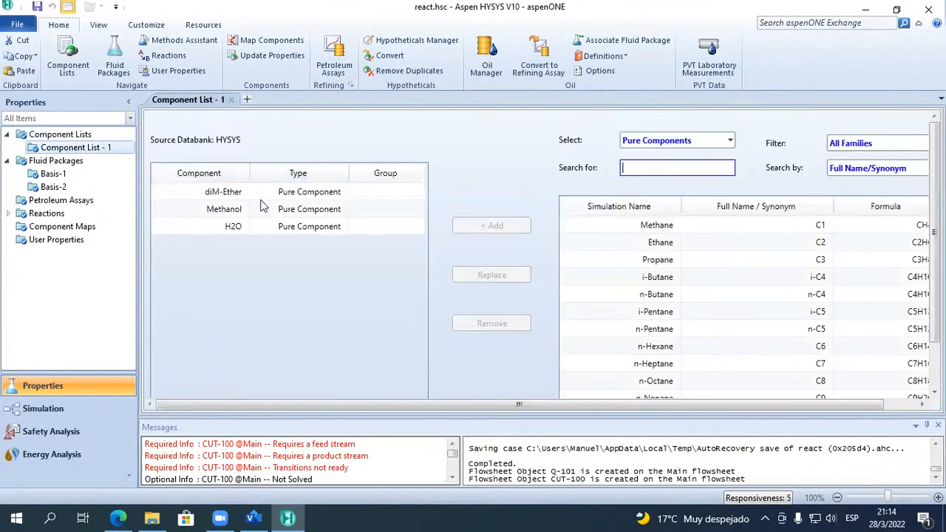
click(68, 166)
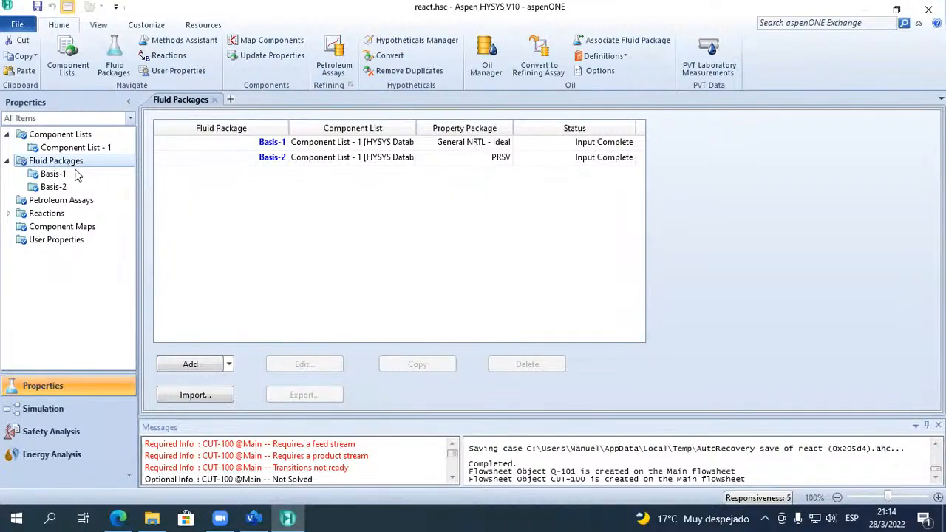
Return to the simulation flowsheet, close the model palette and move CUT-100 closer to stream 14.
click(106, 411)
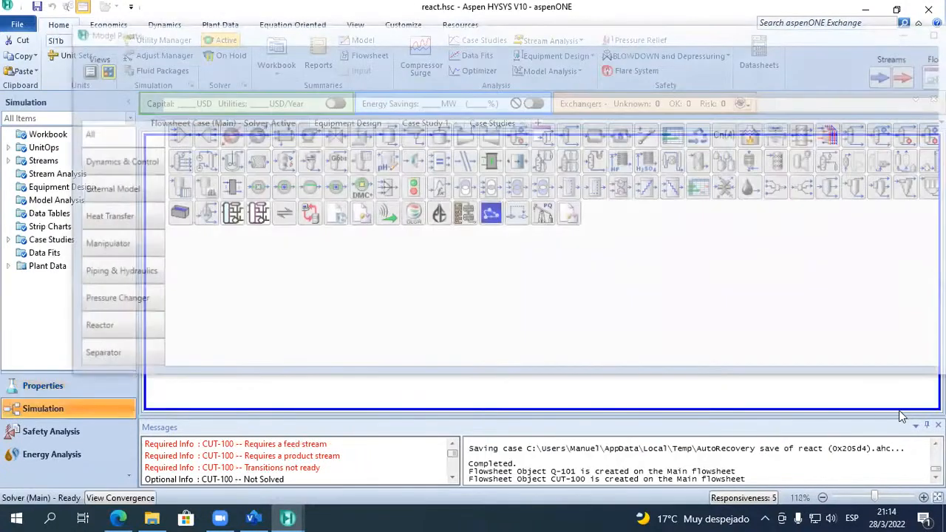
drag(855, 33, 654, 37)
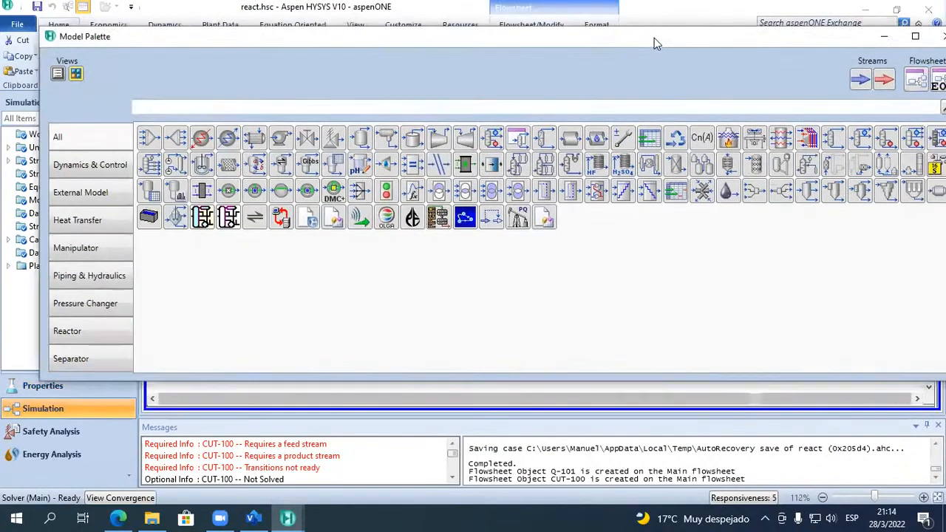
click(776, 36)
drag(771, 260, 514, 245)
double_click(264, 262)
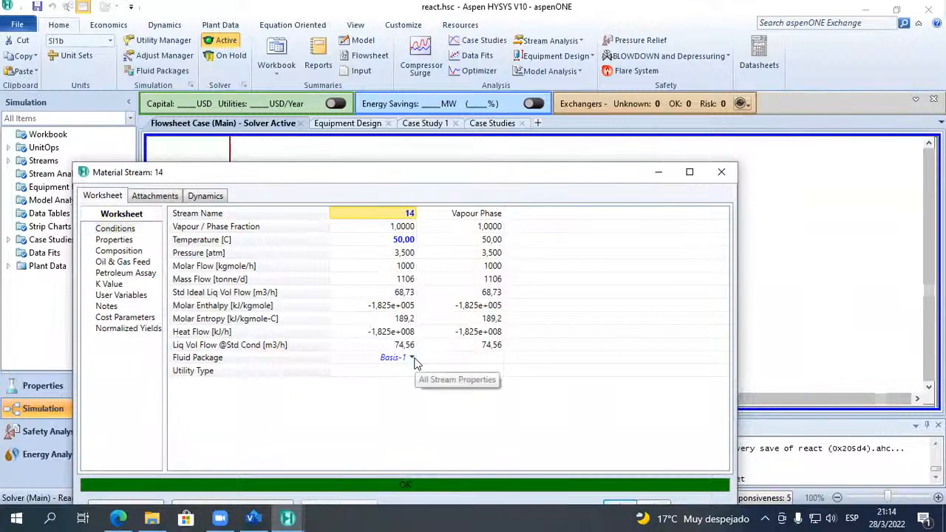
click(412, 358)
click(412, 358)
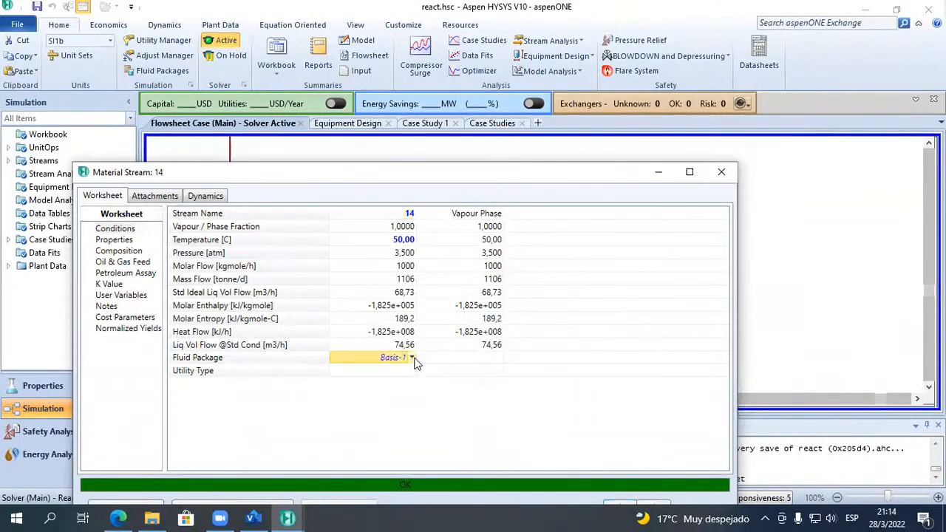
click(720, 175)
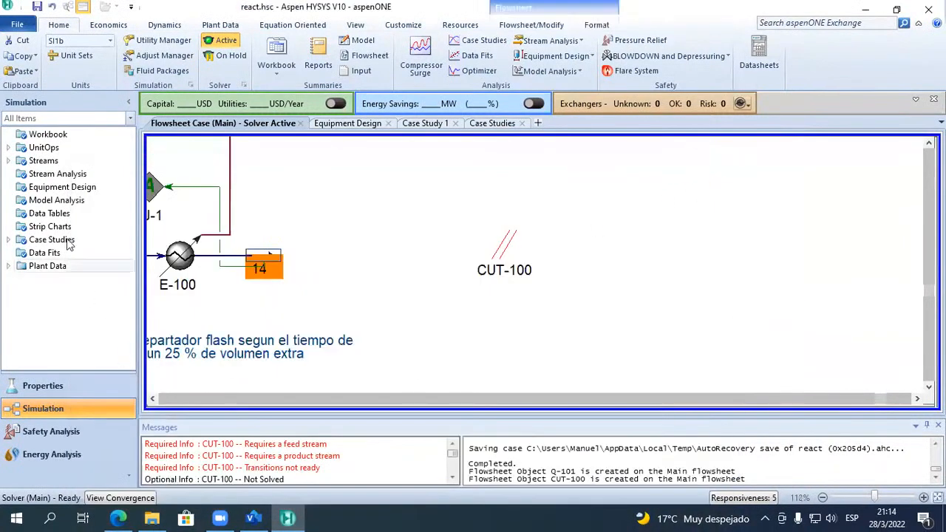
Set the fluid package of material stream 14 to Basis-2.
double_click(268, 260)
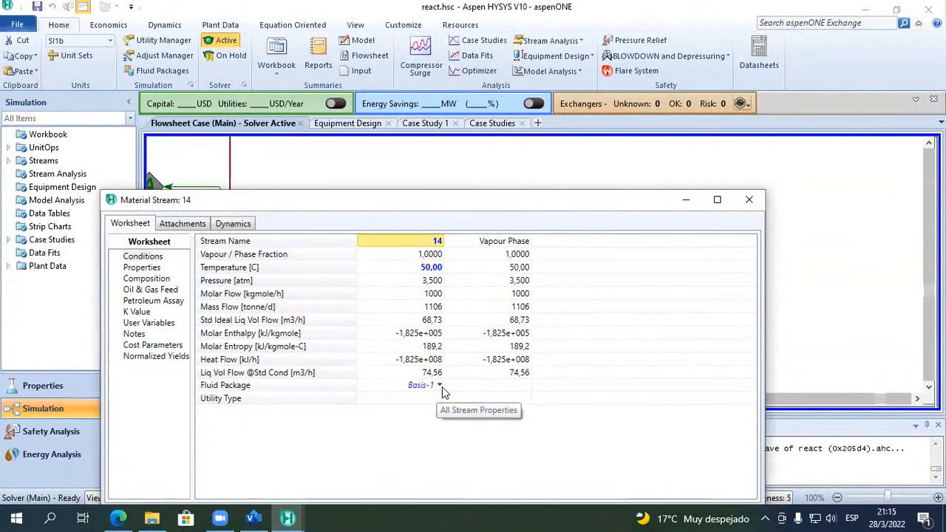
click(439, 385)
click(426, 404)
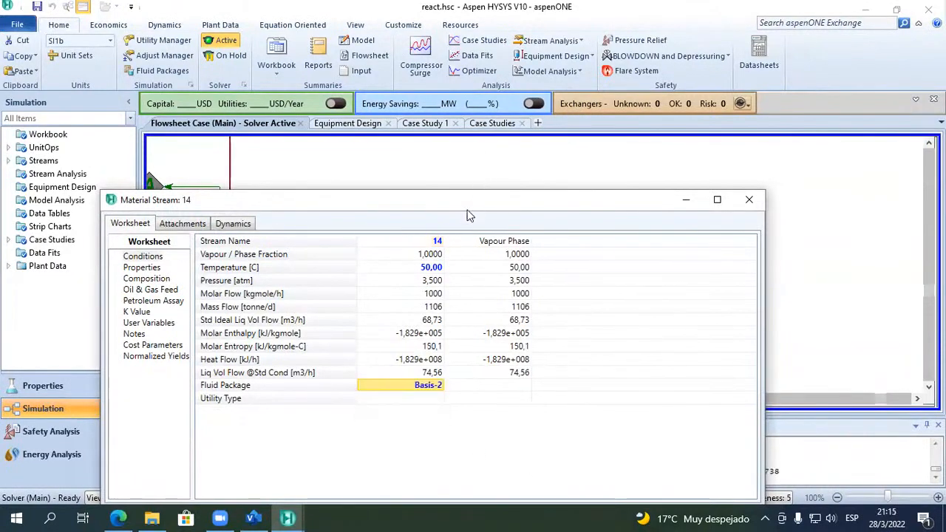
click(442, 194)
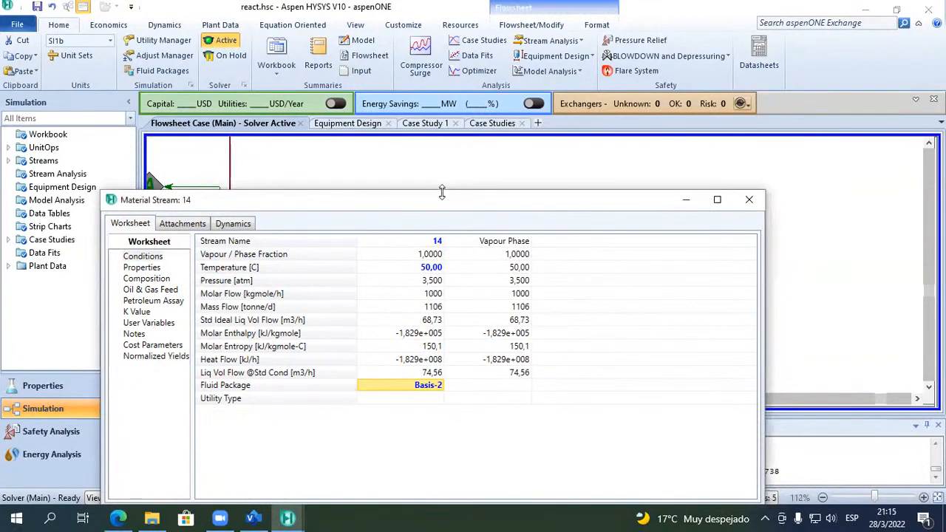
drag(442, 193, 442, 296)
click(757, 271)
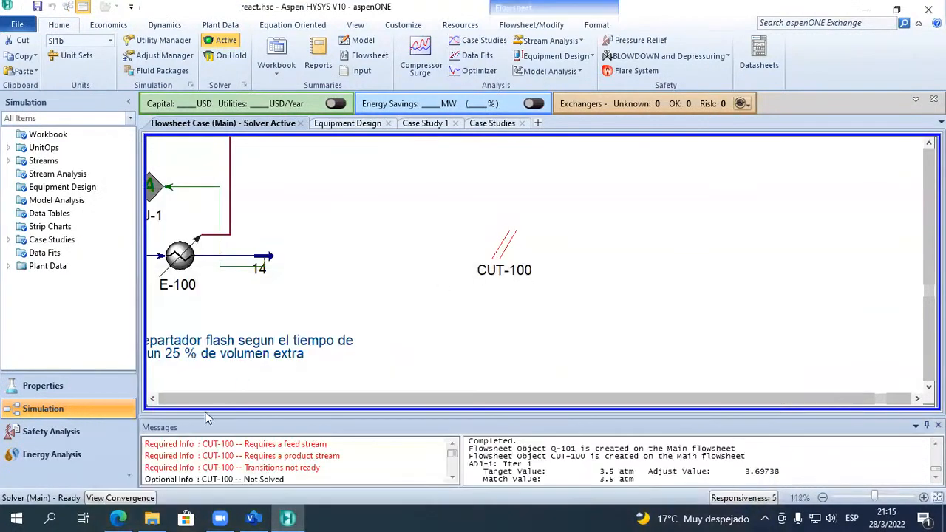
Check which fluid package is assigned to material stream 13.
click(153, 401)
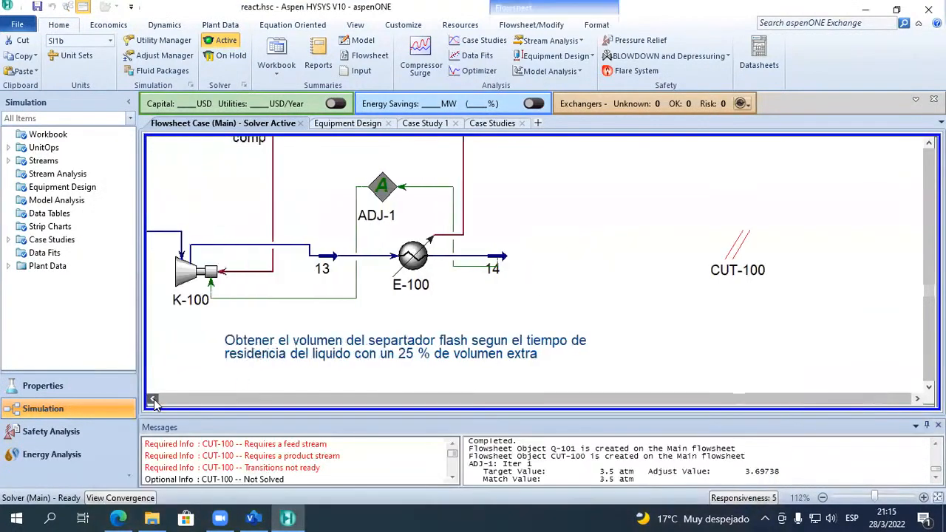
double_click(343, 260)
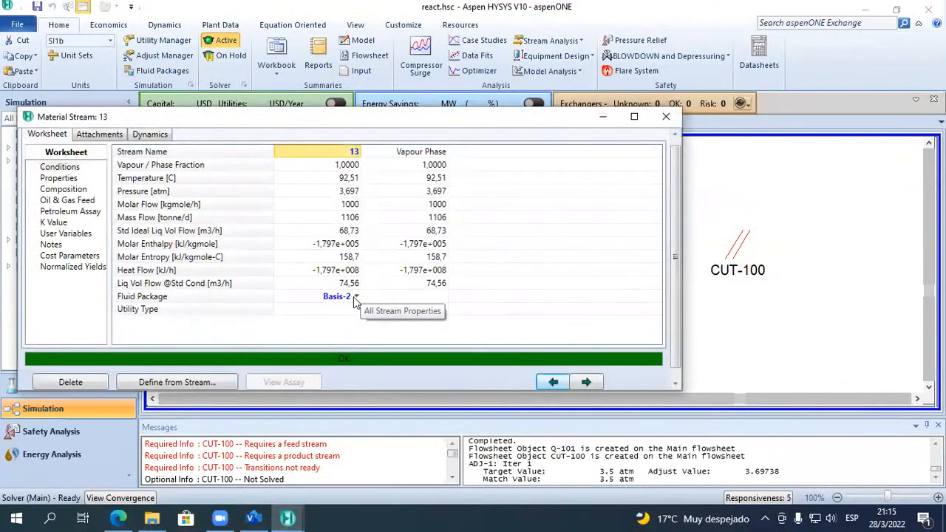
click(666, 117)
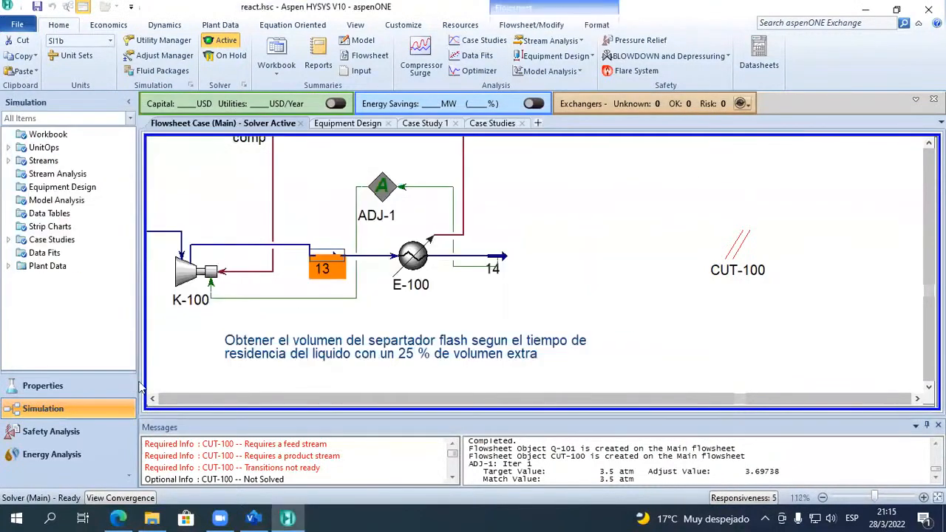
Set the fluid package of material stream 12, the feed of compressor K-100, to Basis-1.
click(153, 400)
click(153, 401)
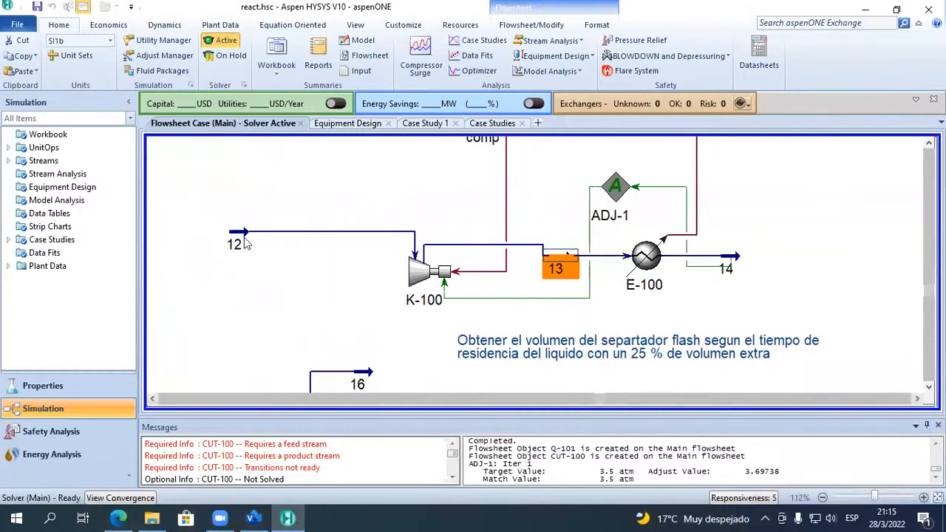
double_click(246, 245)
click(385, 325)
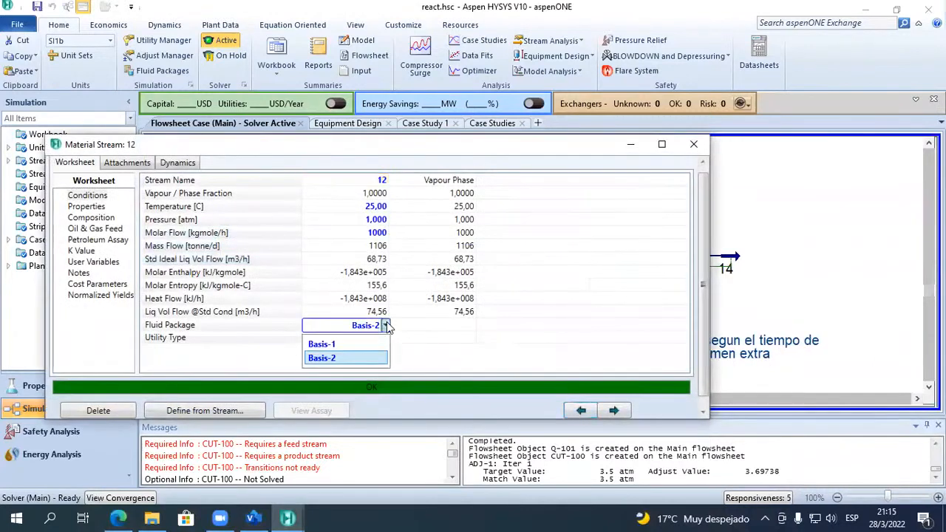
click(373, 345)
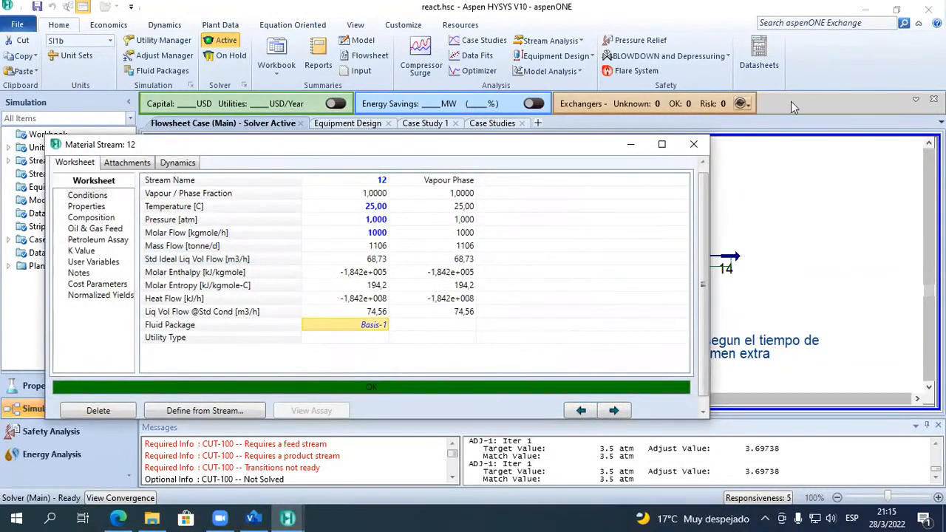
click(691, 147)
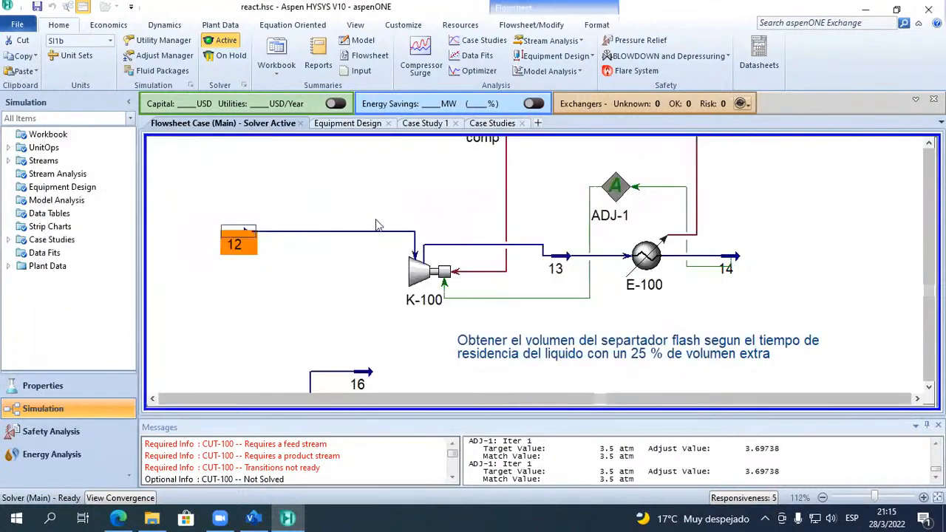
Check the fluid package assigned to material stream 14 at the outlet of E-100.
click(718, 262)
double_click(718, 262)
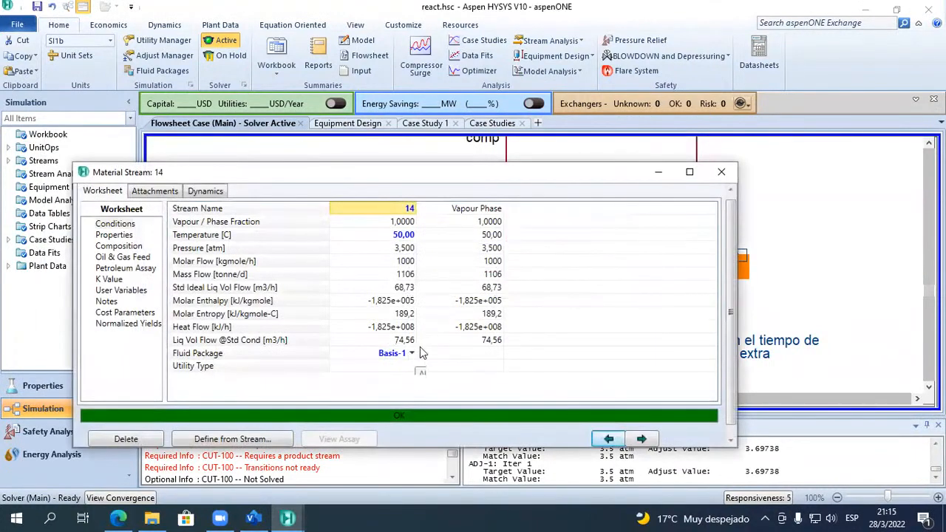
click(721, 173)
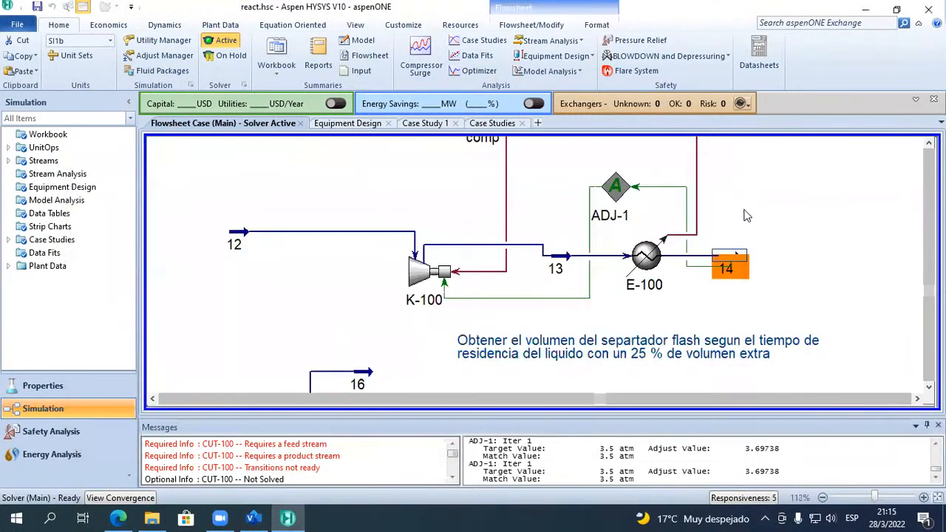
Move the stream cutter CUT-100 right beside material stream 14 on the flowsheet.
click(916, 399)
click(917, 400)
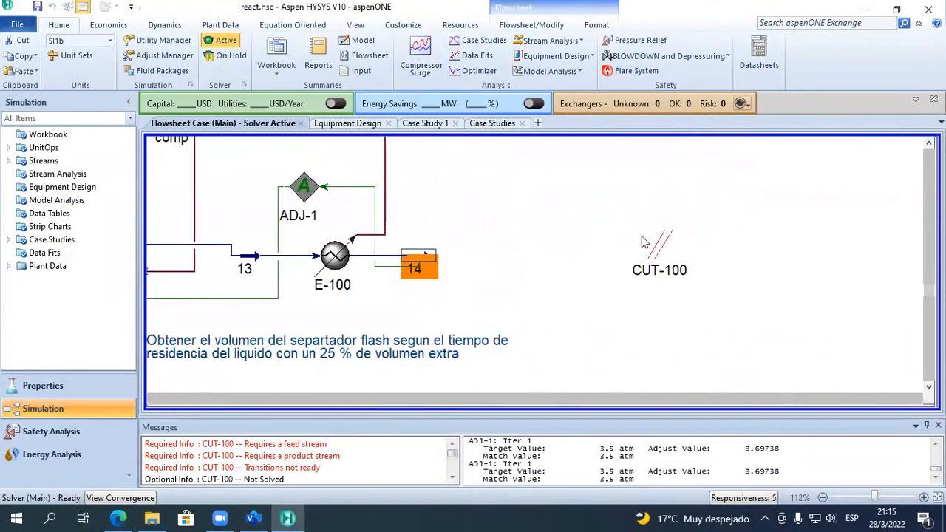
drag(664, 251, 476, 262)
click(512, 256)
click(429, 263)
click(464, 266)
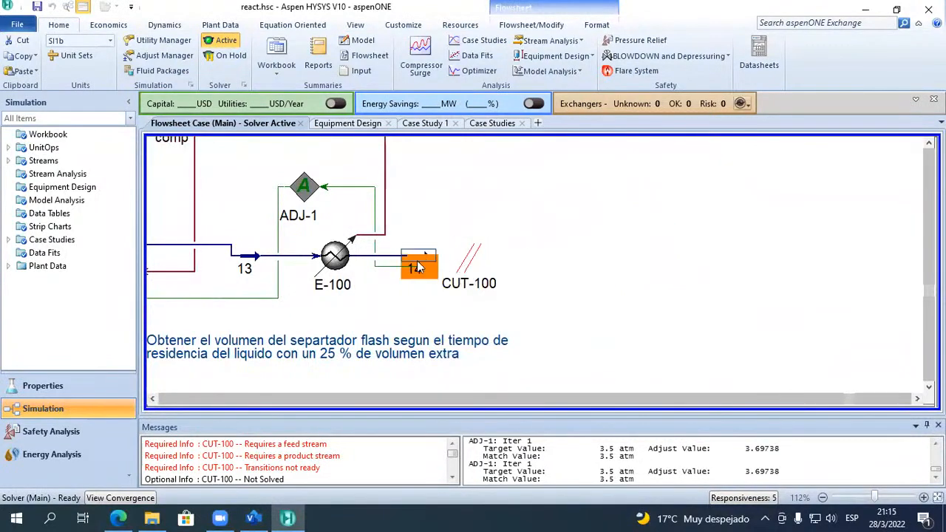
Connect material stream 14 as the inlet of stream cutter CUT-100 and close its form.
double_click(480, 261)
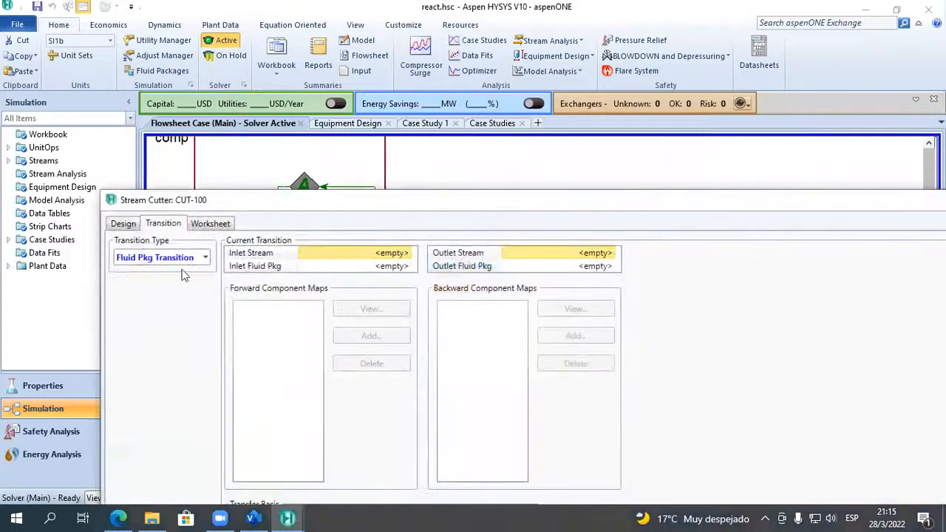
click(122, 223)
click(306, 312)
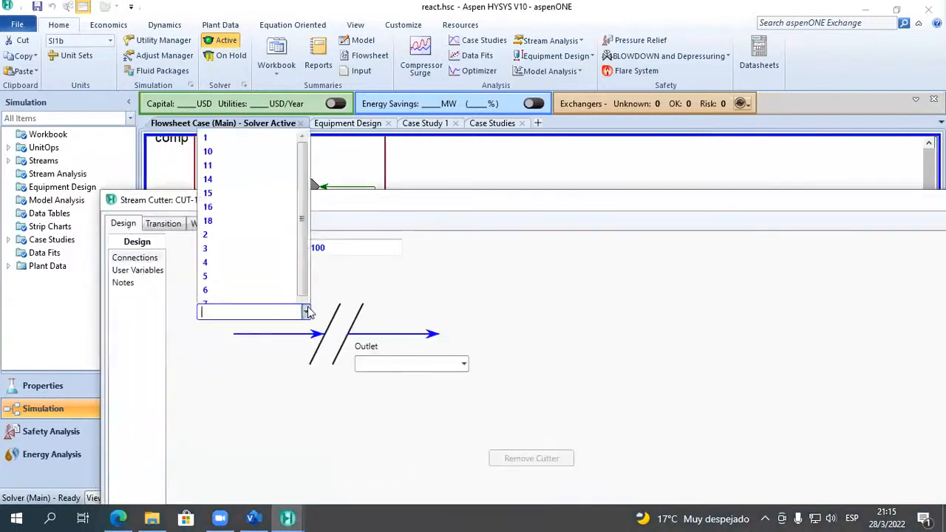
click(249, 131)
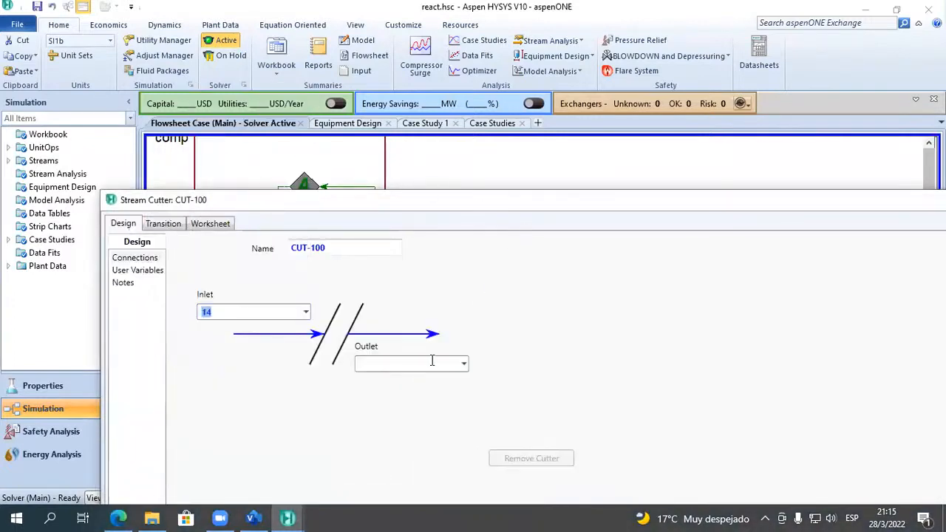
drag(790, 215, 208, 230)
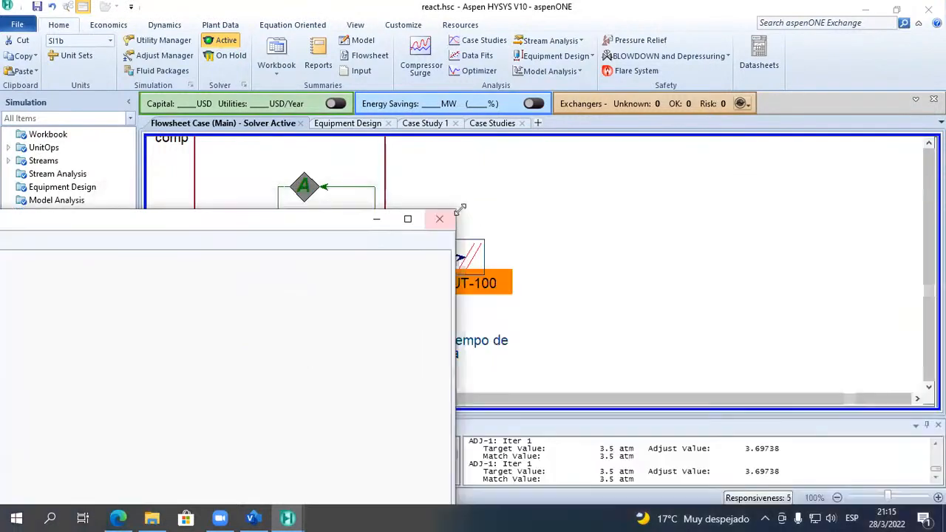
click(437, 214)
Add a new material stream to the flowsheet and place it just downstream of CUT-100.
click(354, 26)
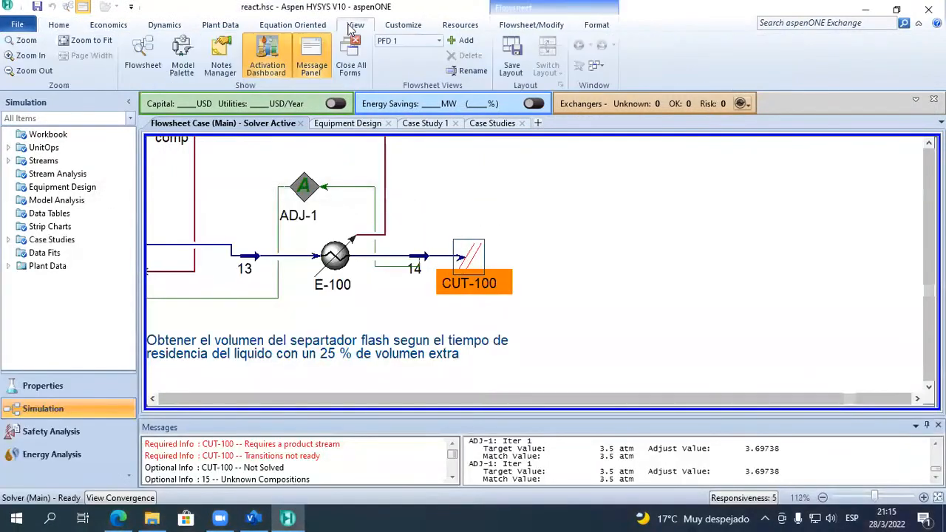
click(181, 55)
click(684, 83)
click(817, 278)
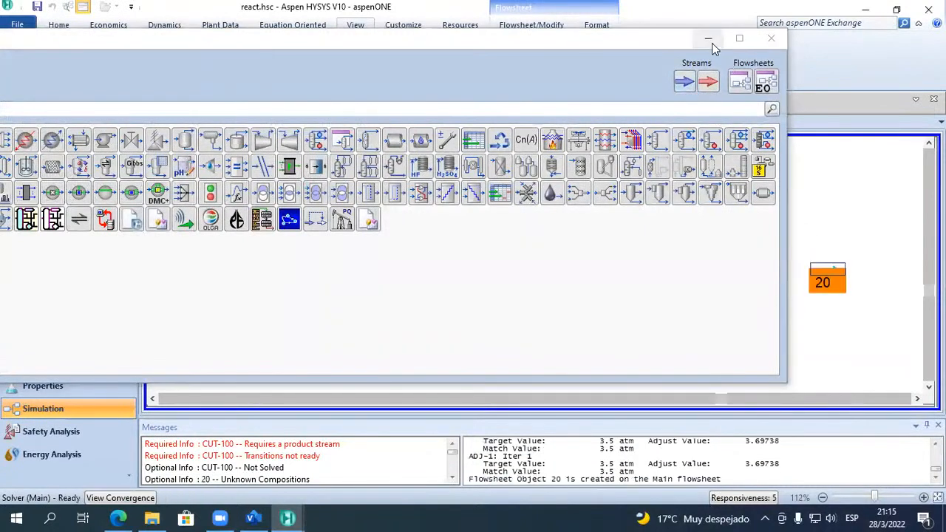
click(710, 38)
drag(523, 259, 515, 258)
double_click(515, 258)
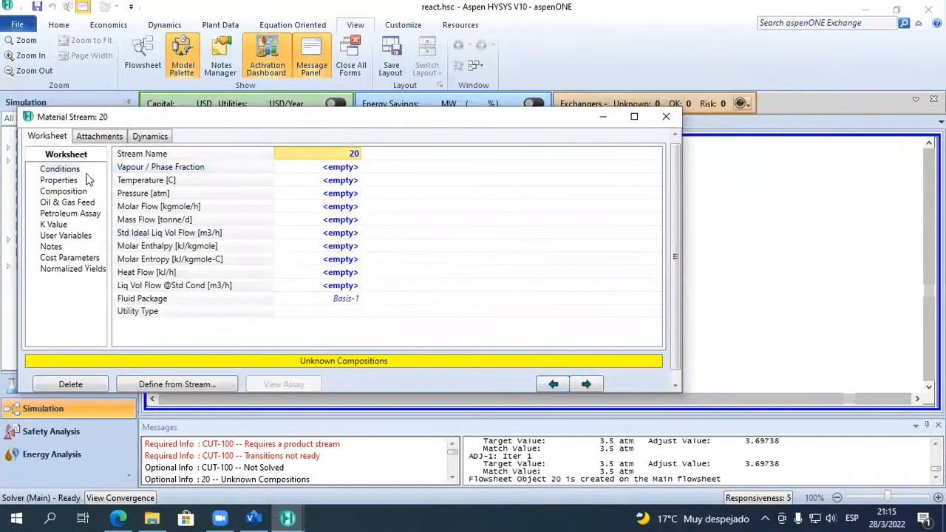
click(664, 118)
Connect material stream 20 as the outlet of stream cutter CUT-100 and close its form.
double_click(462, 264)
click(407, 306)
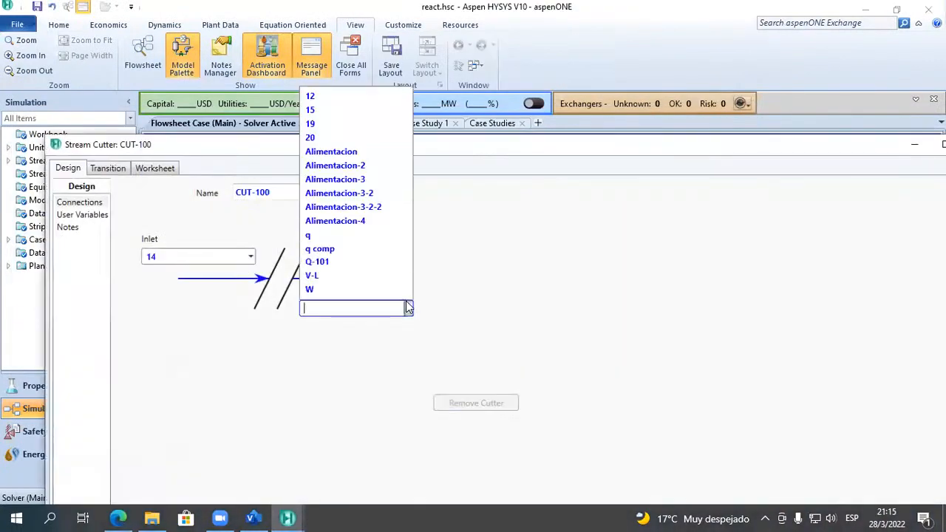
click(362, 133)
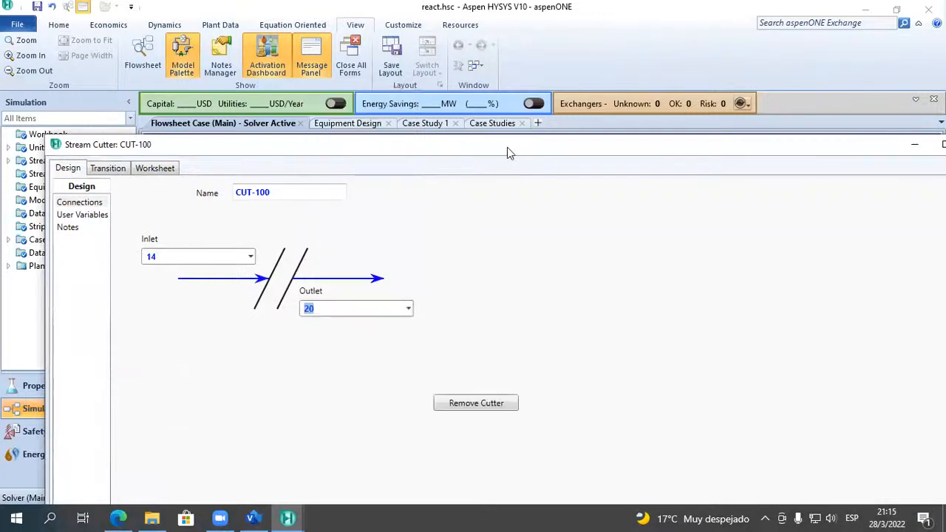
drag(507, 148, 170, 150)
click(640, 149)
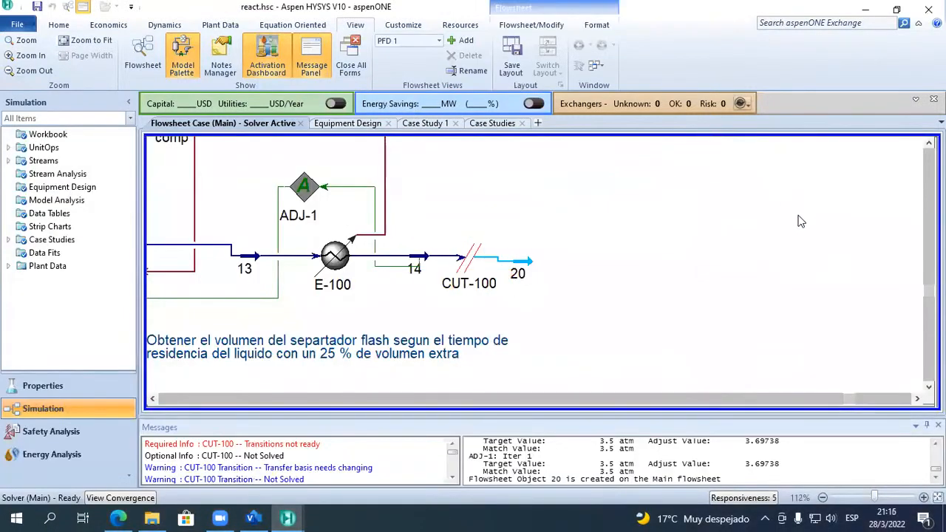
Compare the fluid packages assigned to material streams 14 and 20 on either side of CUT-100.
double_click(418, 264)
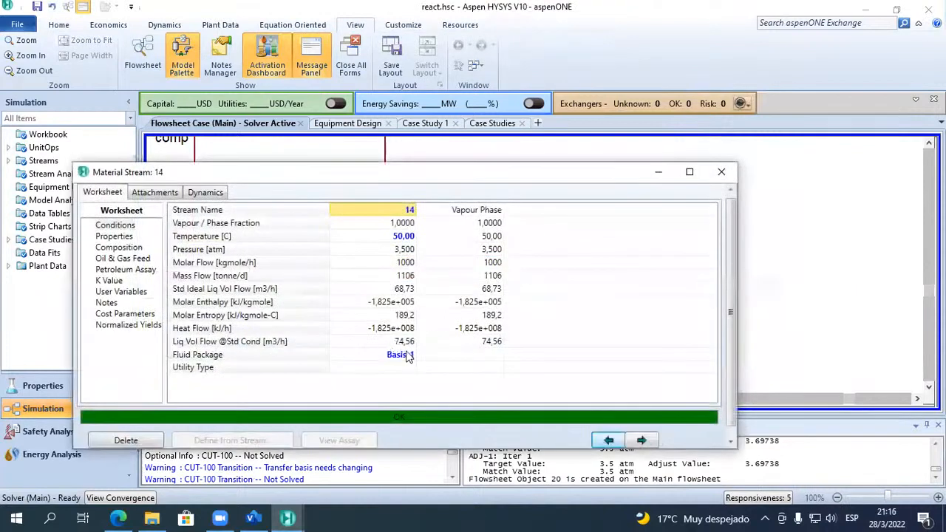
click(721, 171)
click(530, 273)
double_click(529, 274)
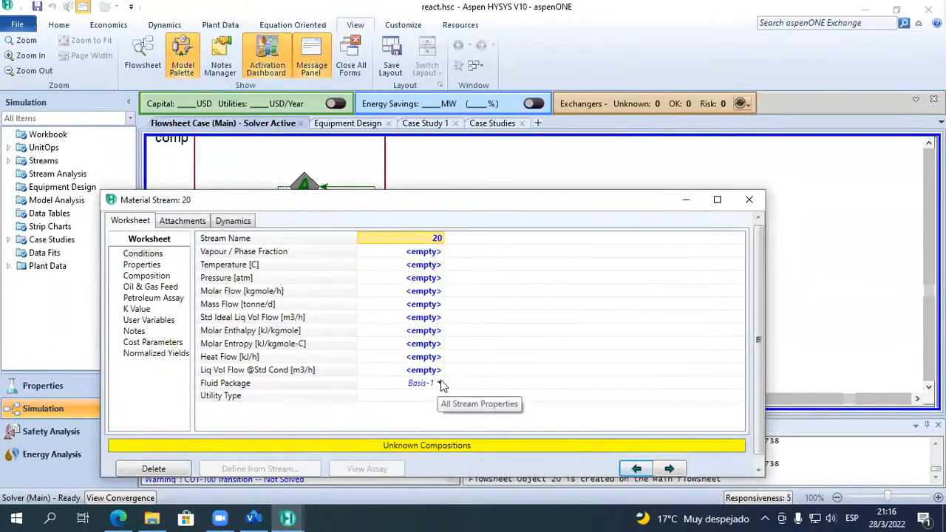
click(749, 200)
In the CUT-100 transition, set the outlet fluid package to Basis-2 and the transfer basis to P-H Flash.
double_click(468, 251)
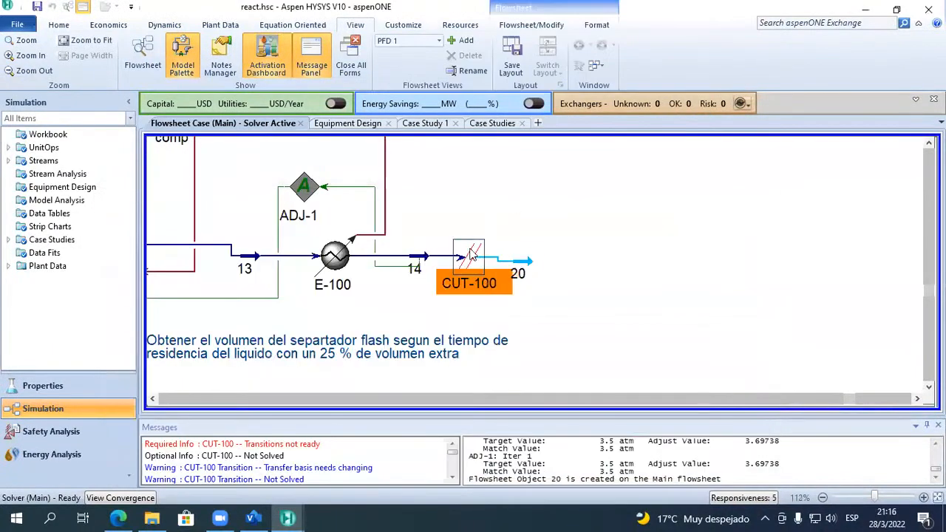
click(72, 142)
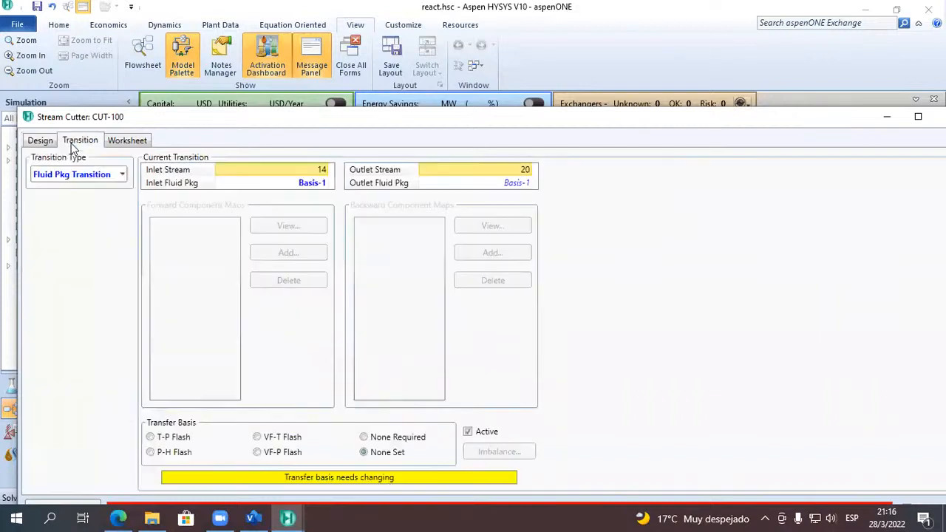
click(530, 184)
click(473, 216)
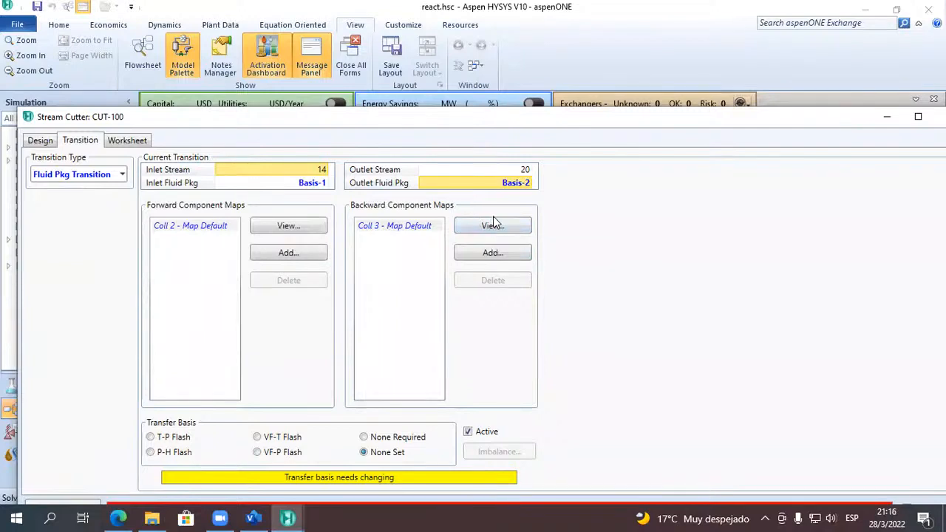
click(160, 454)
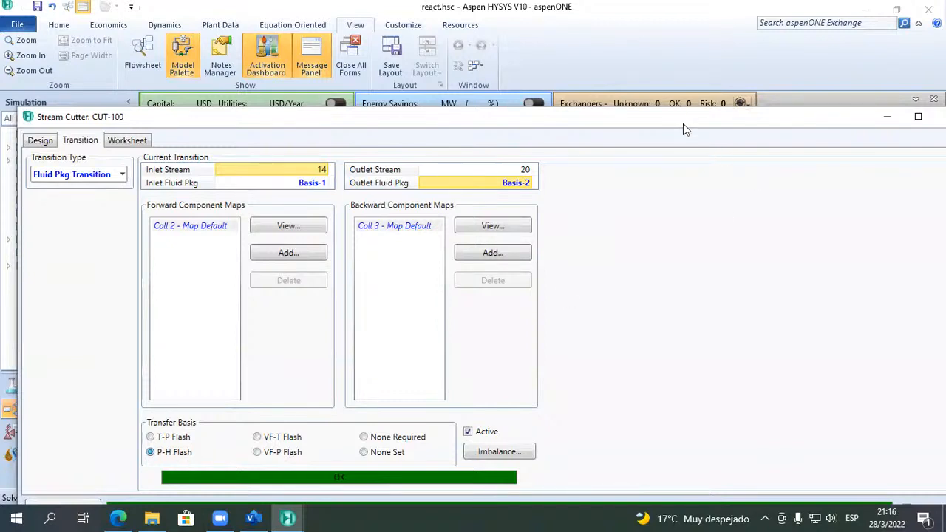
Examine the calculated conditions and fluid package of material stream 20, and close the stream and CUT-100 forms.
drag(683, 123, 597, 347)
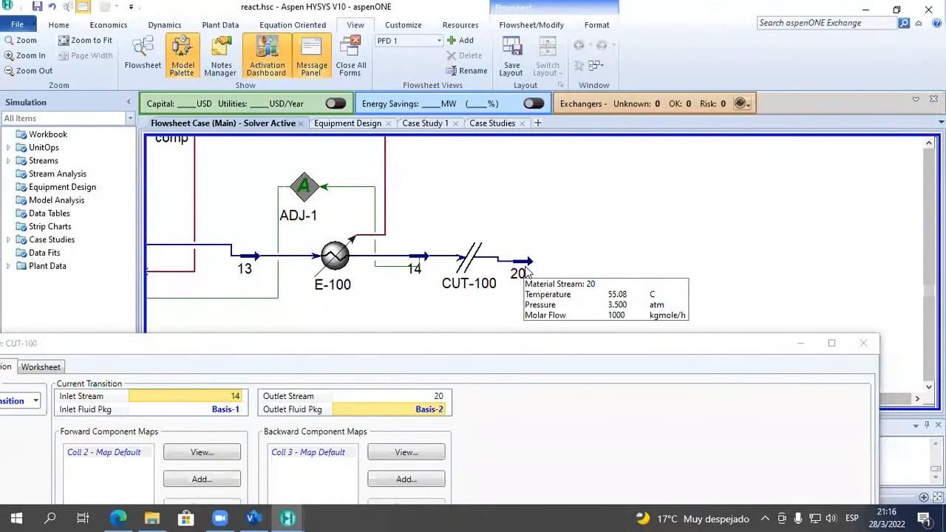
double_click(526, 272)
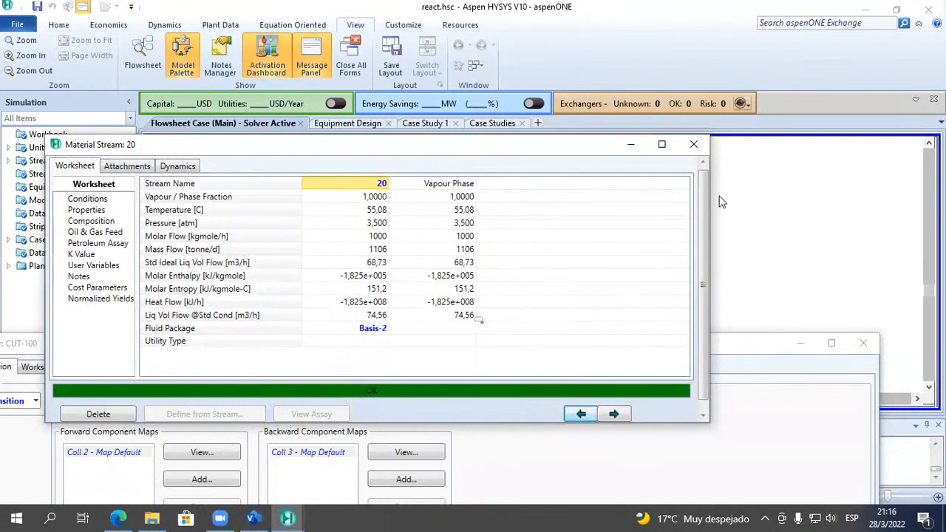
click(693, 144)
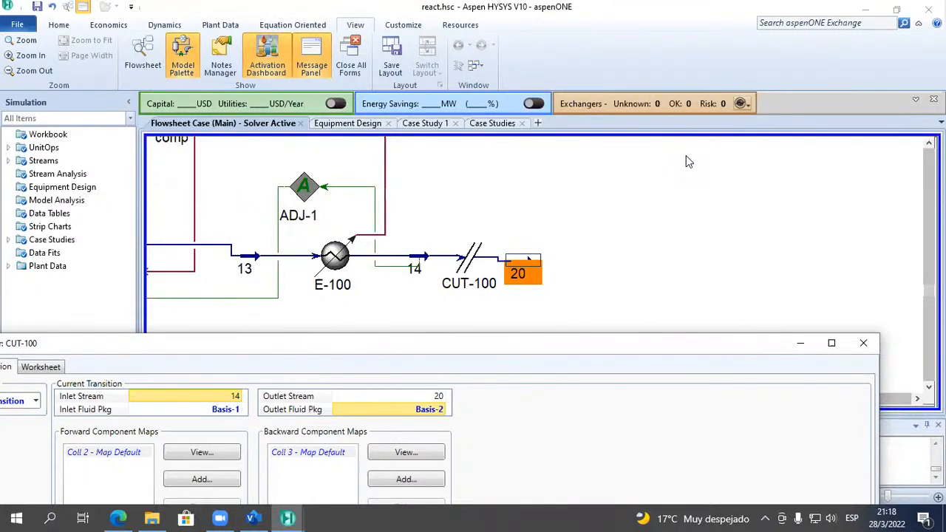
click(589, 269)
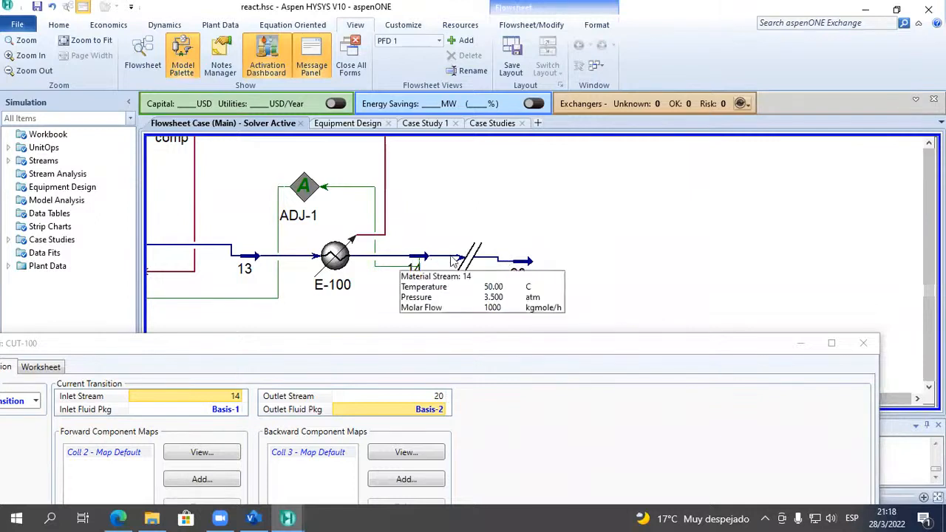
click(516, 347)
drag(515, 348, 672, 262)
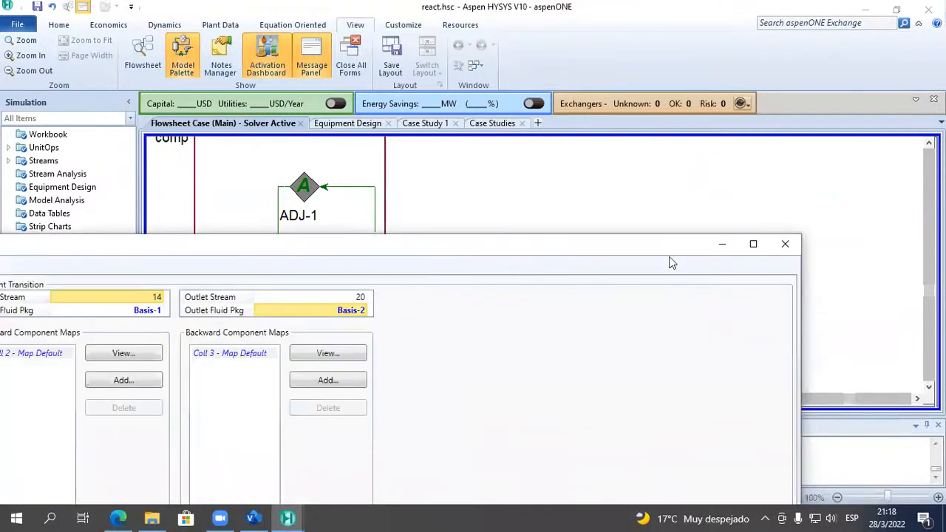
click(781, 243)
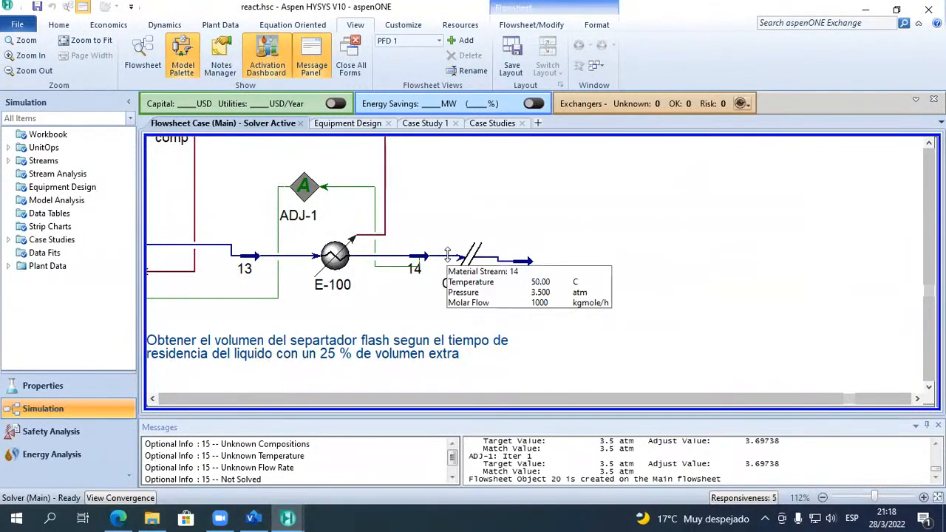
Open material stream 8 at the Gibbs reactor's lower outlet to check its fluid package.
click(929, 143)
scroll(929, 143, up, 8)
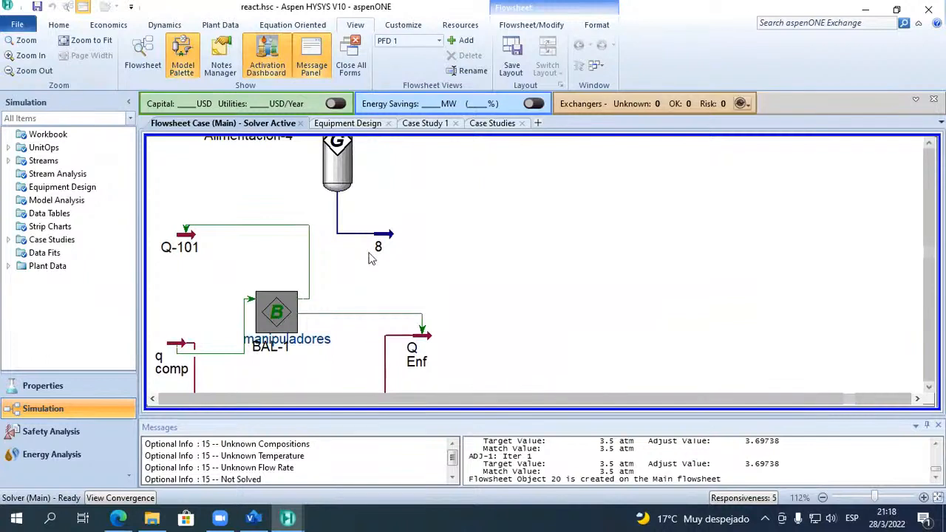
double_click(383, 236)
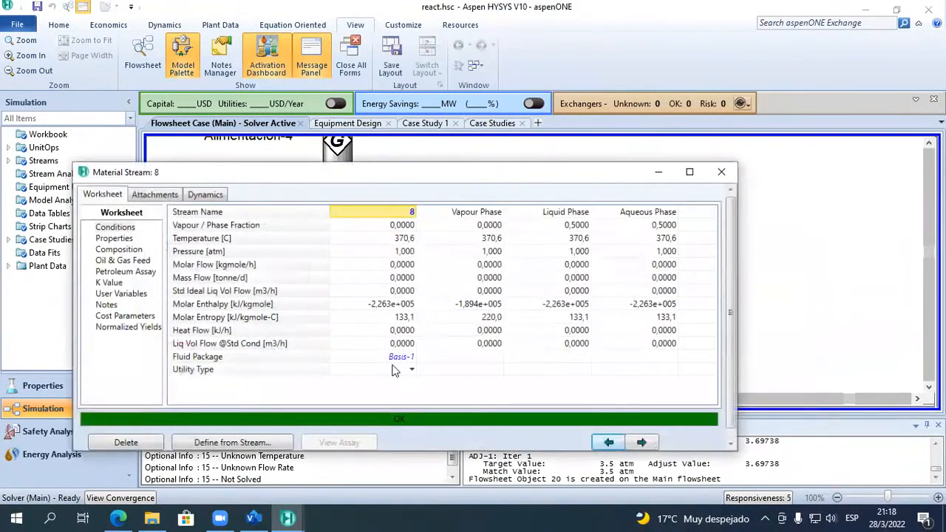
Close stream 8's form and display the model palette, resized to a narrow window beside the flowsheet.
click(722, 171)
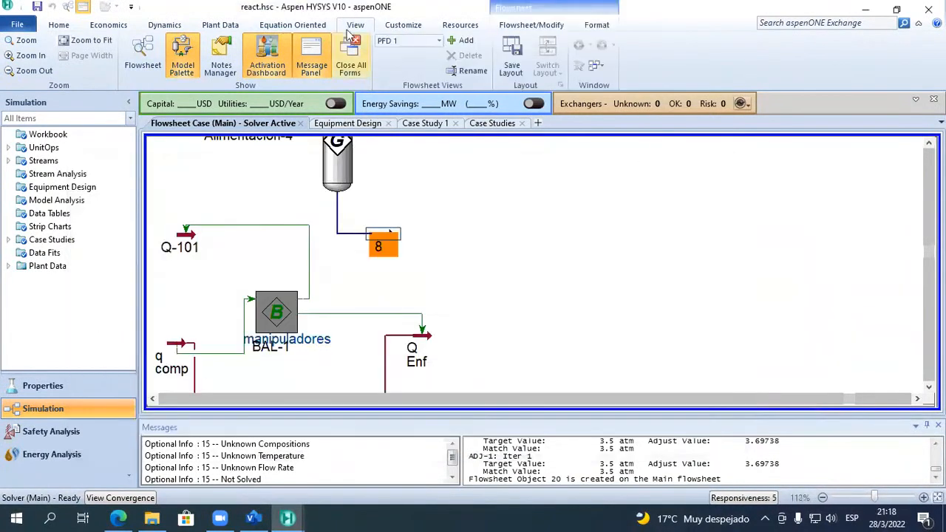
click(190, 50)
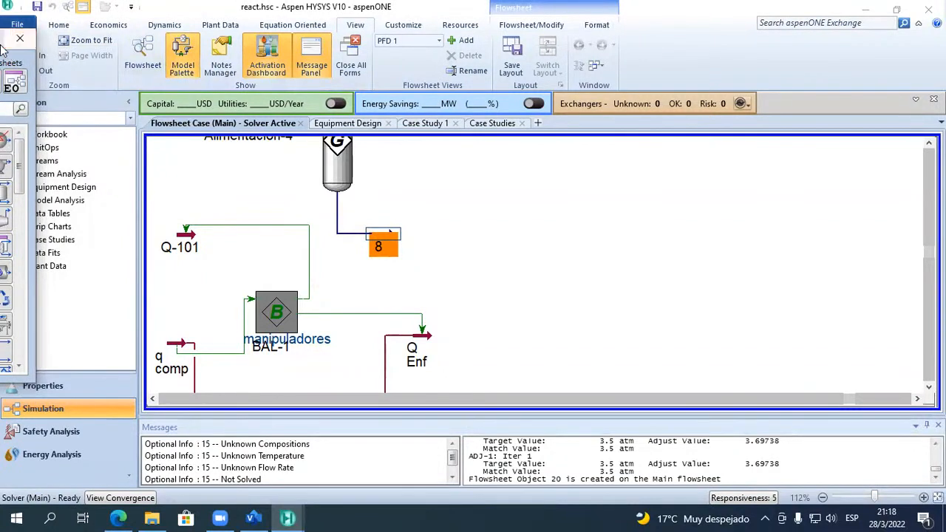
click(20, 39)
click(180, 59)
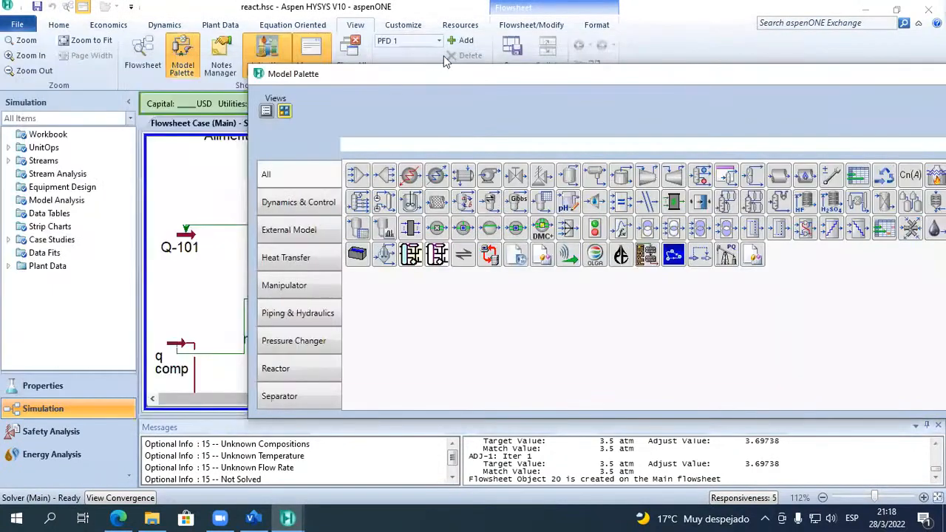
drag(451, 71, 280, 43)
drag(734, 47, 644, 43)
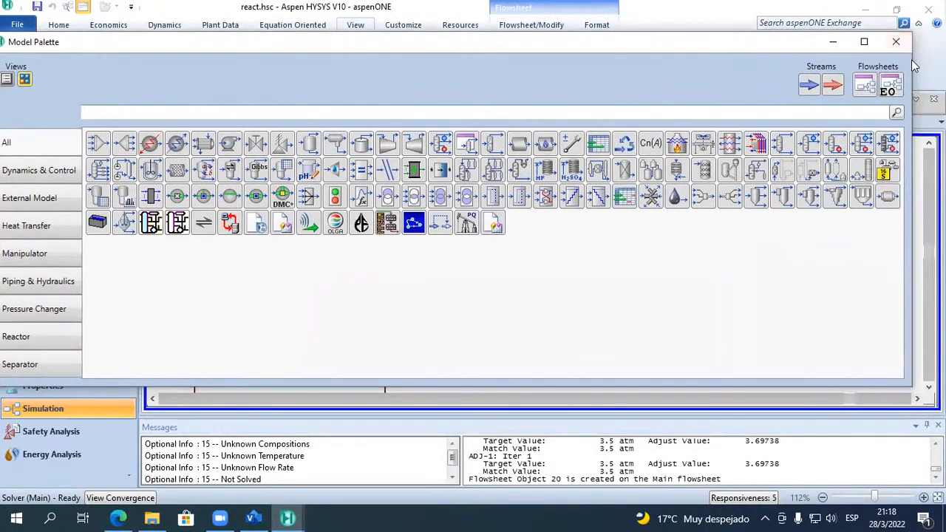
drag(911, 59, 159, 155)
Place a cooler beyond stream 8 and set its fluid package to Basis-2.
click(431, 258)
double_click(466, 244)
click(309, 404)
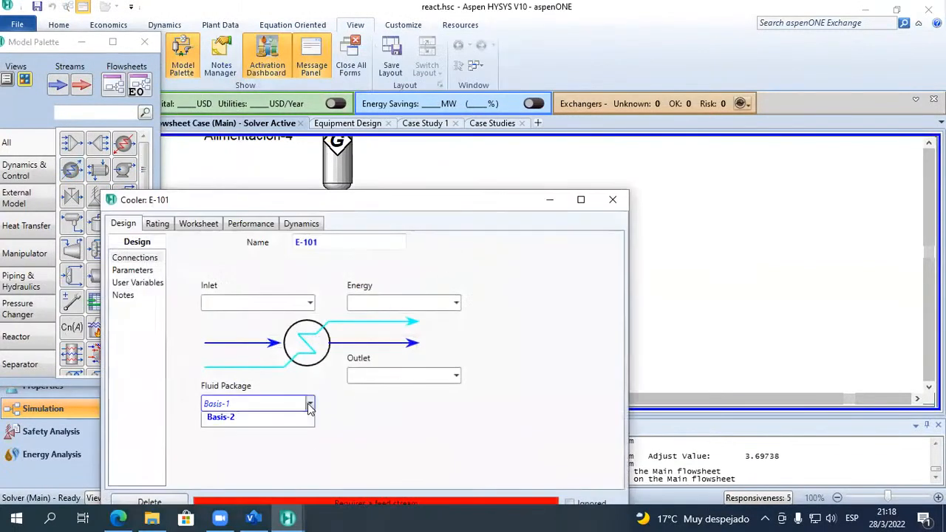
click(298, 438)
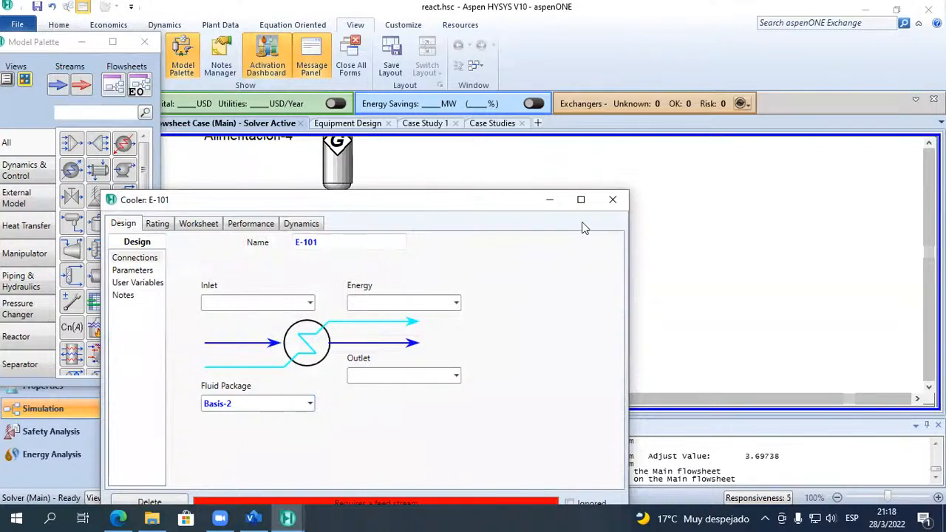
click(549, 199)
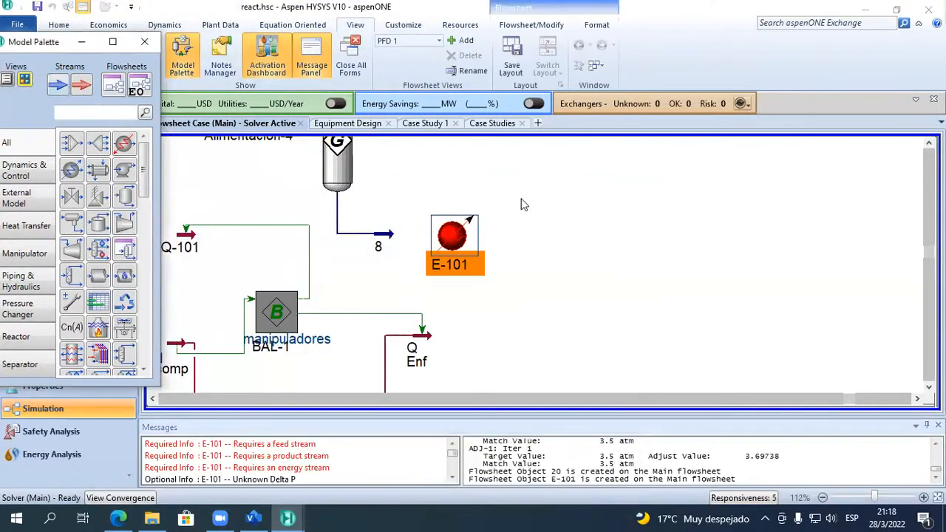
Add a material stream beyond cooler E-101 and assign it as the cooler's outlet.
click(57, 85)
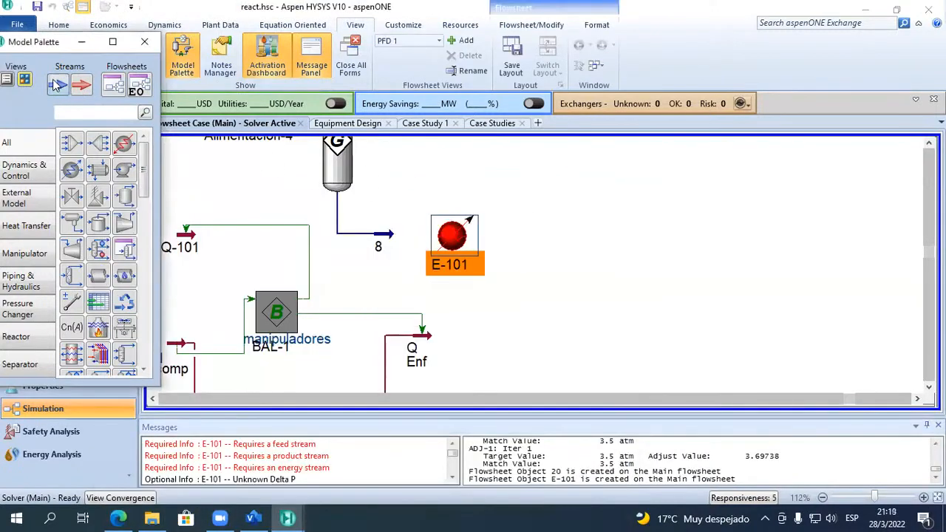
click(527, 250)
double_click(448, 244)
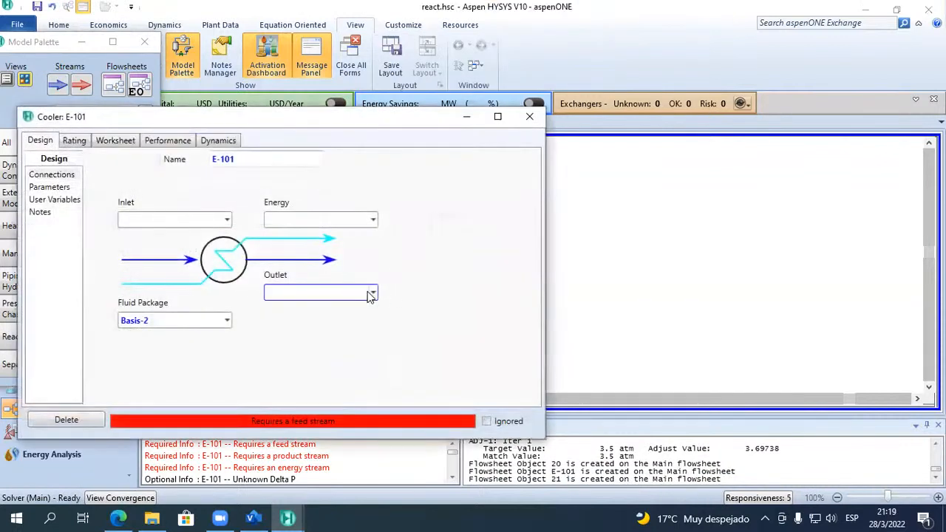
click(372, 292)
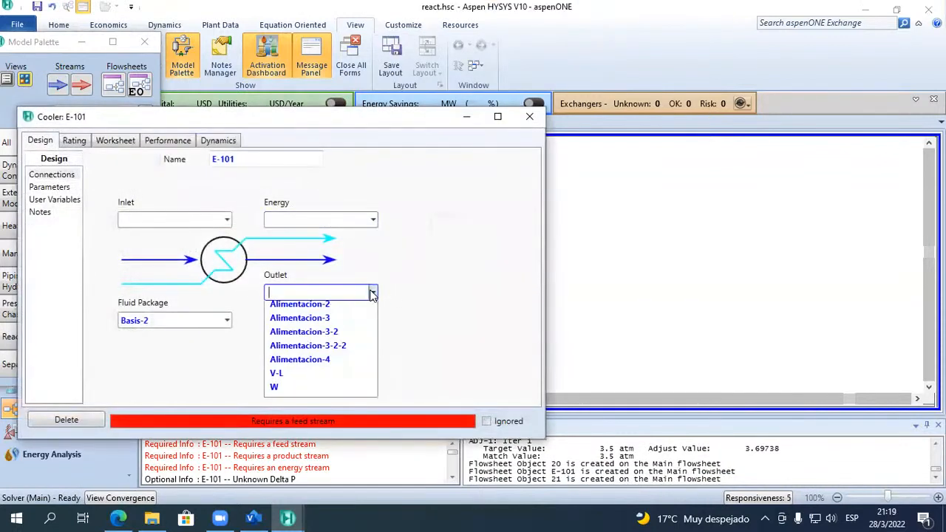
click(295, 353)
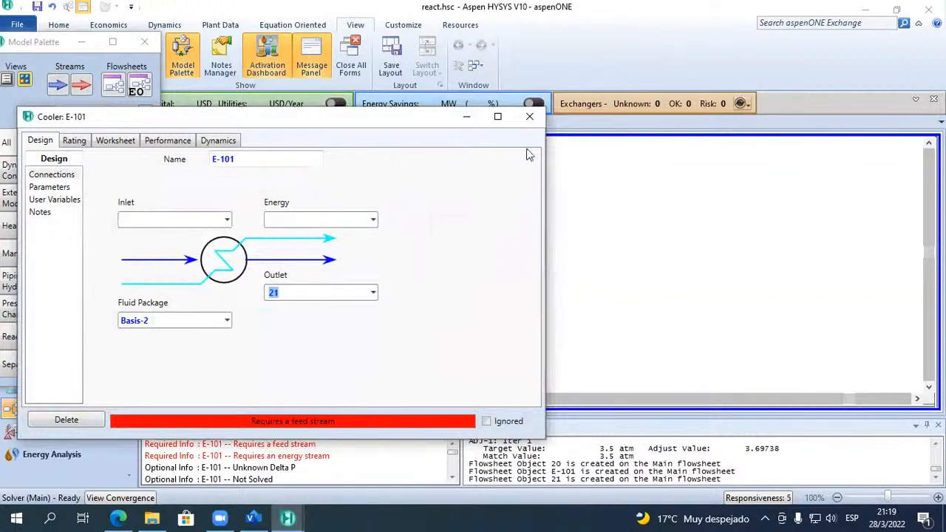
click(533, 117)
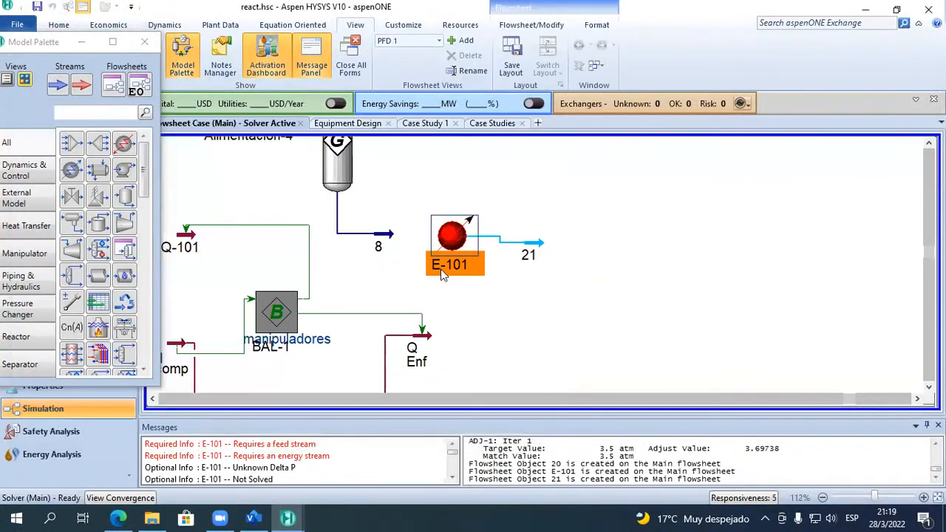
Connect stream 8 as the inlet of cooler E-101 and align the cooler with its feed line.
click(595, 296)
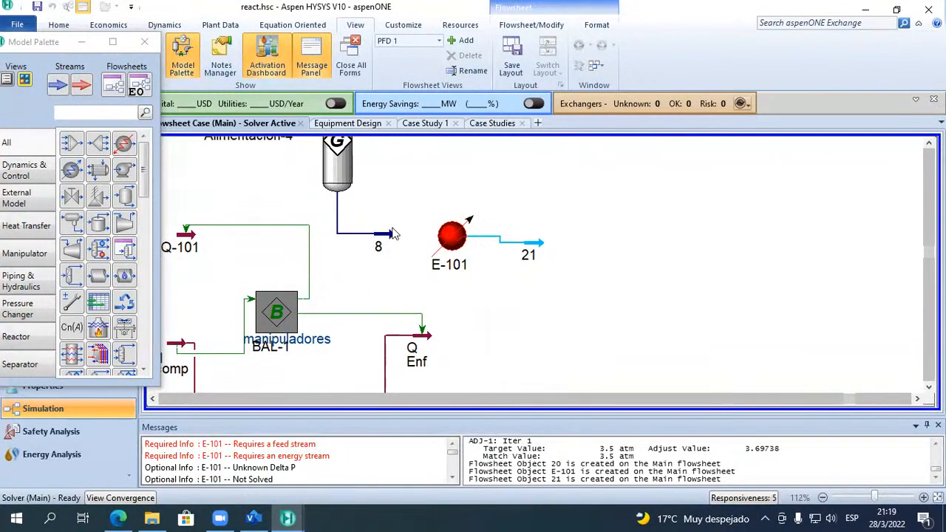
double_click(452, 235)
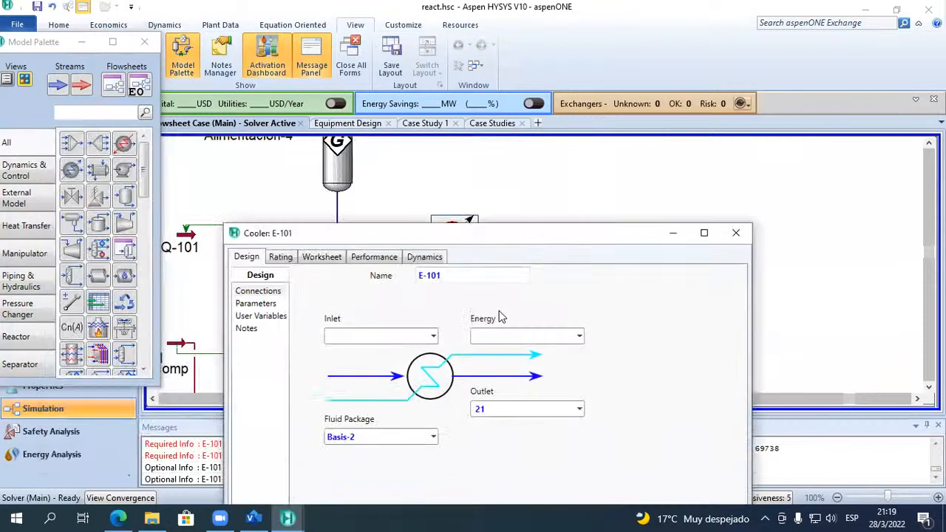
drag(499, 239, 491, 288)
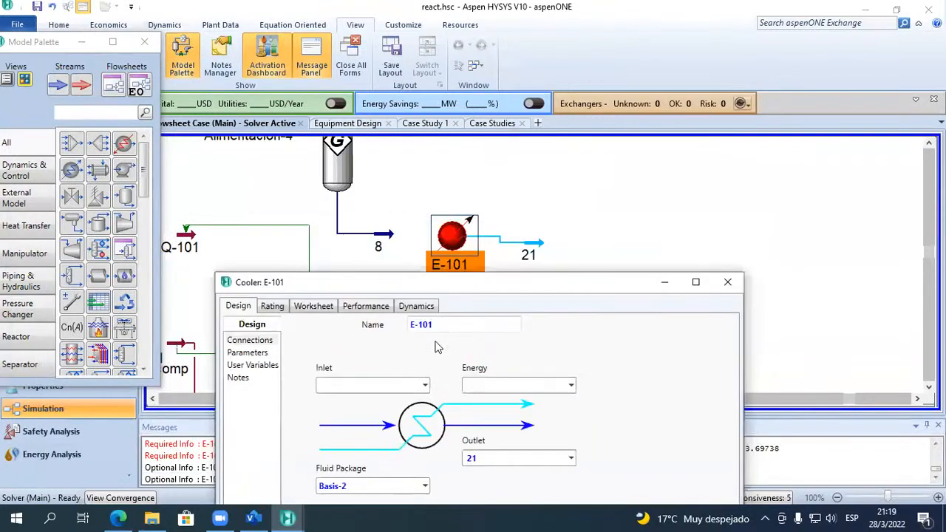
click(425, 385)
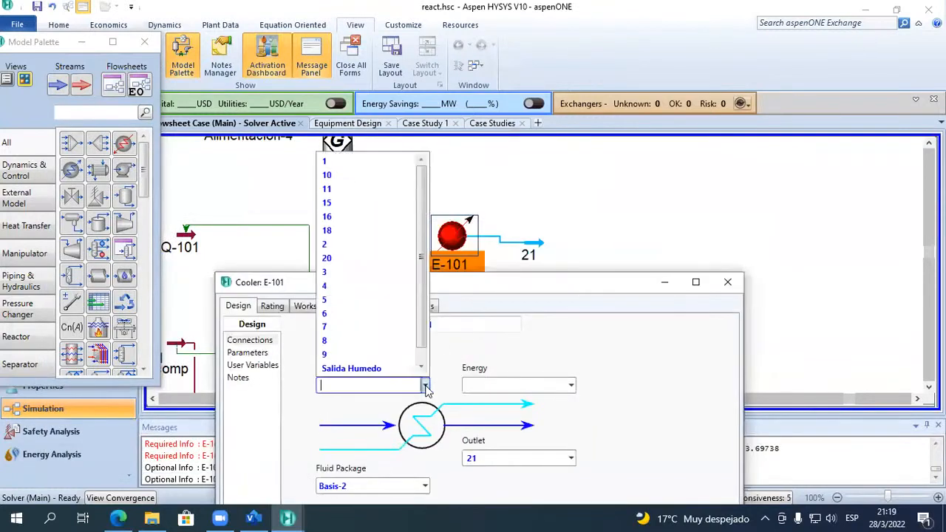
click(373, 341)
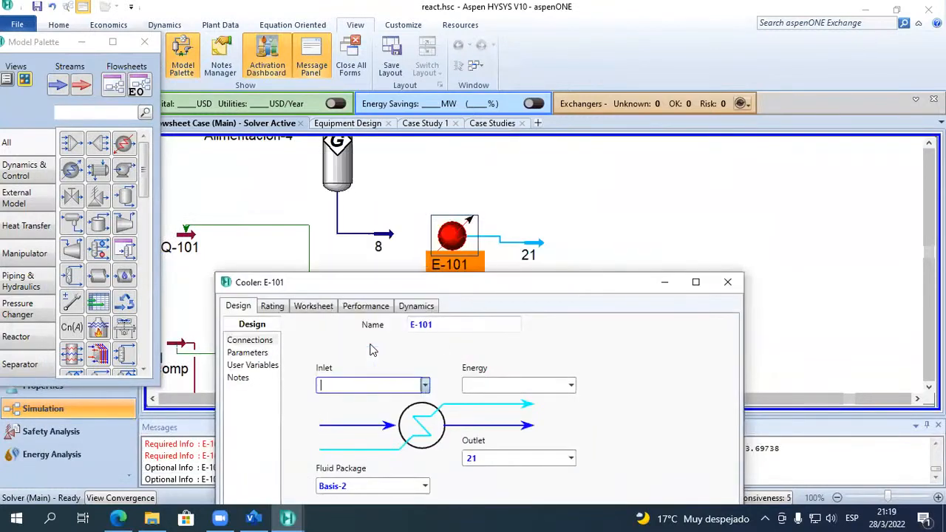
click(727, 281)
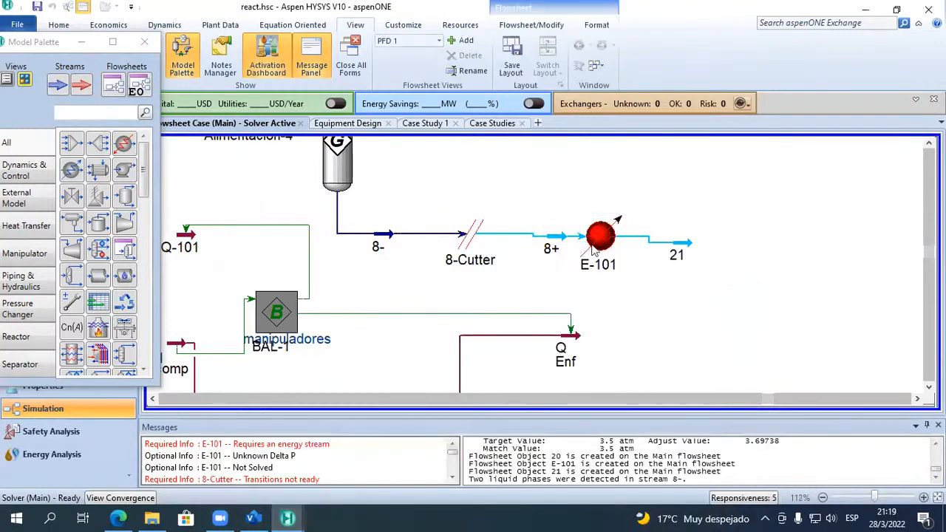
drag(601, 235, 615, 234)
Examine the reactor section, 8-Cutter with streams 8- and 8+, and cooler E-101's connections and fluid package.
scroll(412, 230, down, 5)
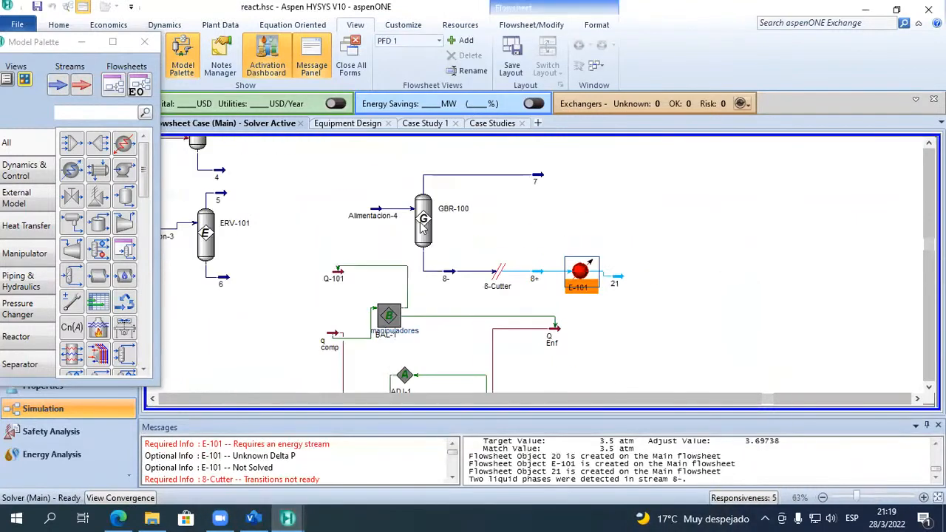
drag(333, 174, 476, 294)
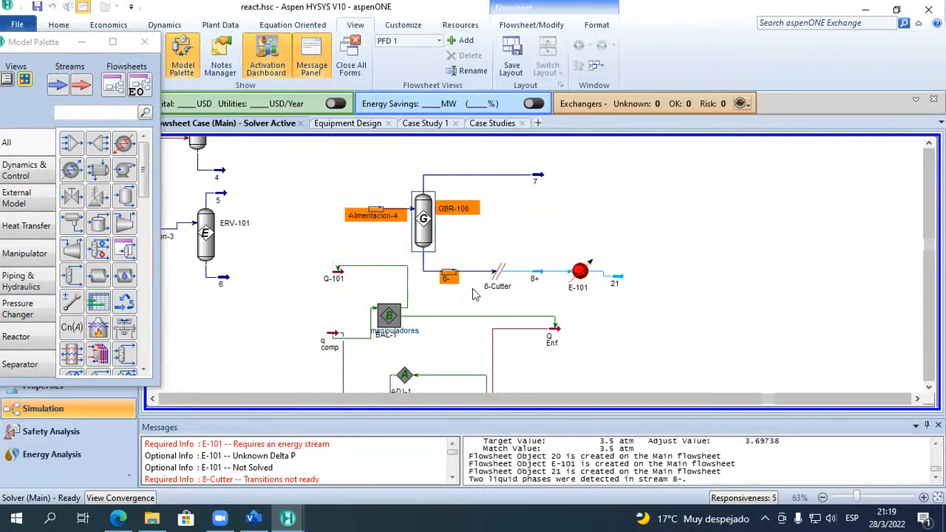
click(627, 252)
double_click(582, 271)
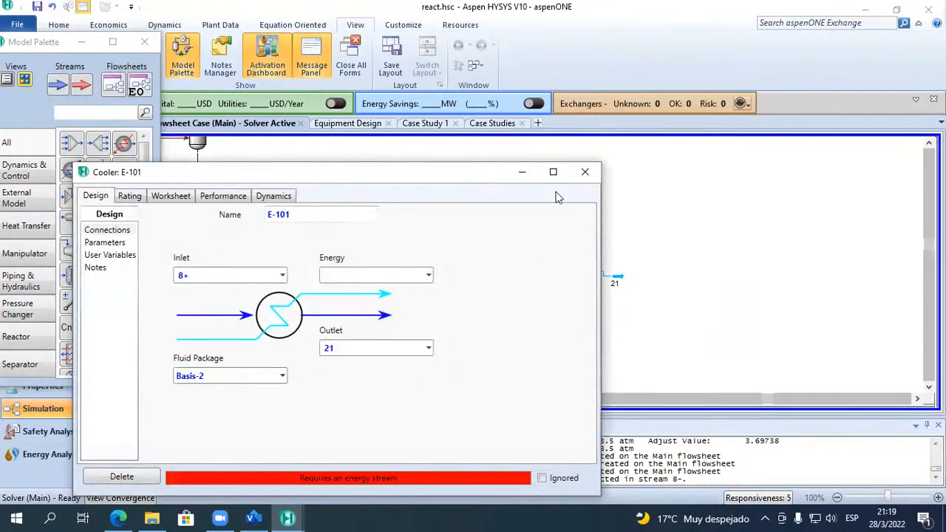
click(585, 171)
scroll(484, 283, up, 3)
drag(486, 234, 547, 324)
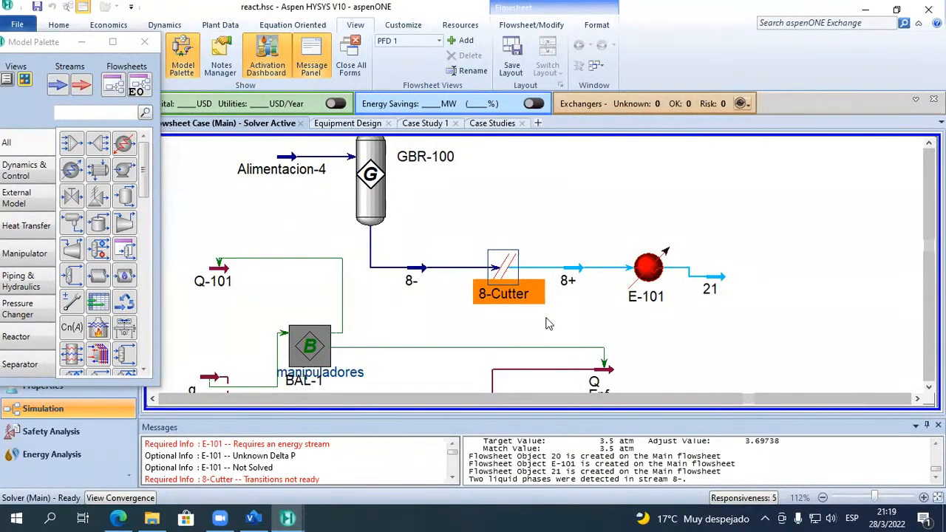
click(428, 293)
click(419, 271)
click(570, 270)
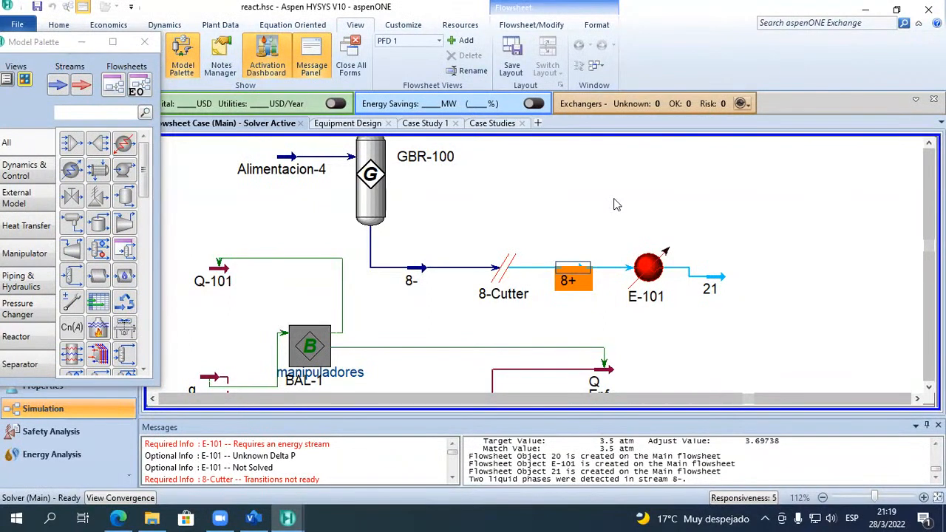
Check the fluid packages in 8-Cutter's transition and set its transfer basis to P-H Flash.
double_click(510, 278)
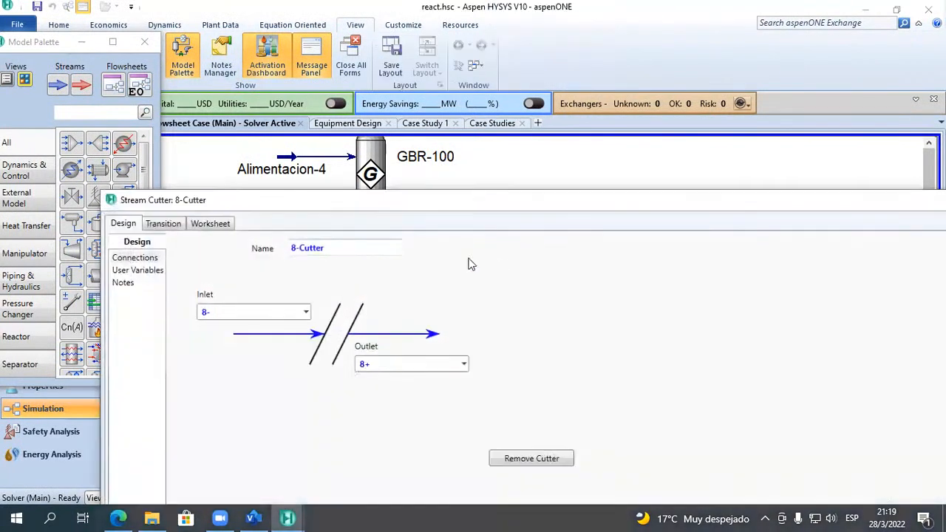
click(157, 224)
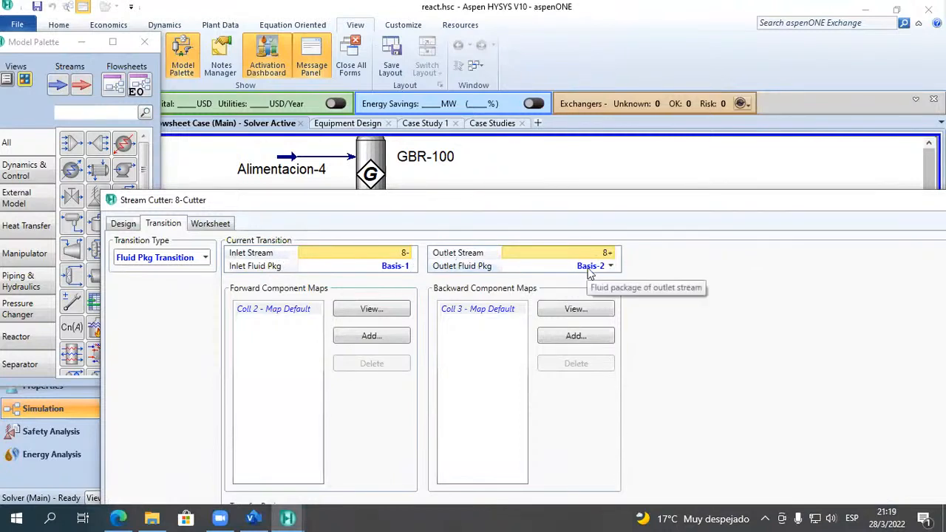
double_click(540, 211)
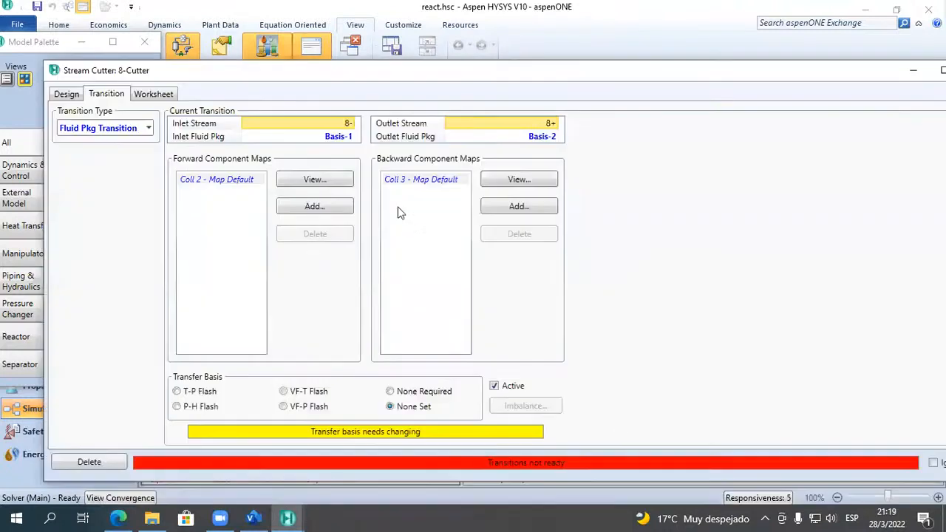
click(177, 406)
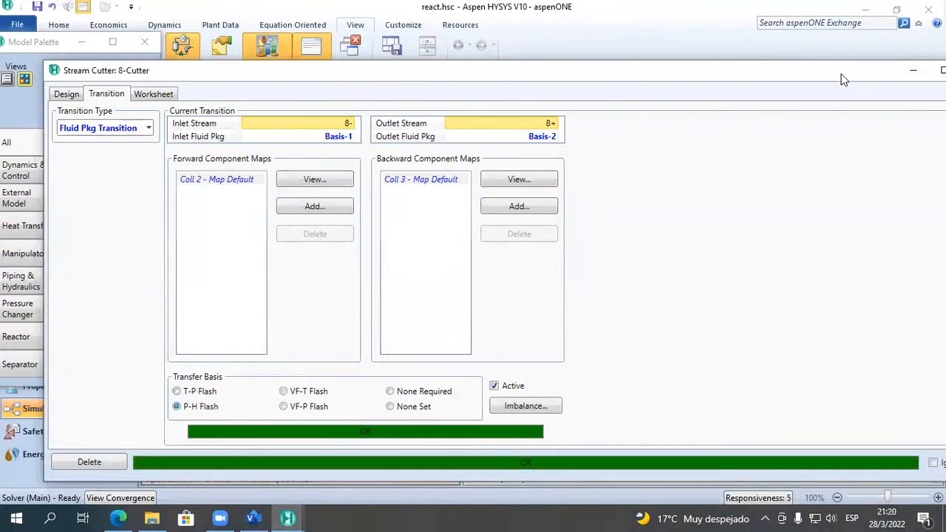
drag(841, 77, 653, 113)
click(685, 114)
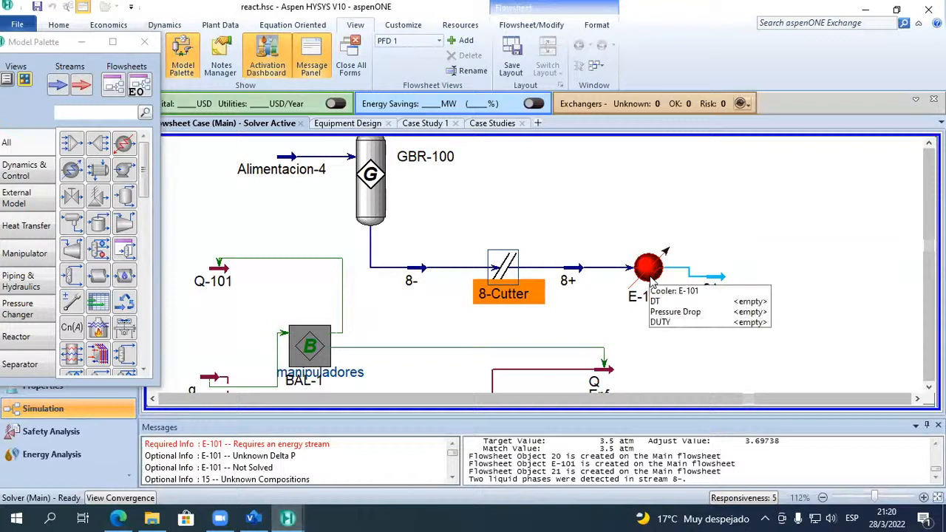
Add an energy stream above cooler E-101 and connect it as the cooler's energy stream.
click(82, 85)
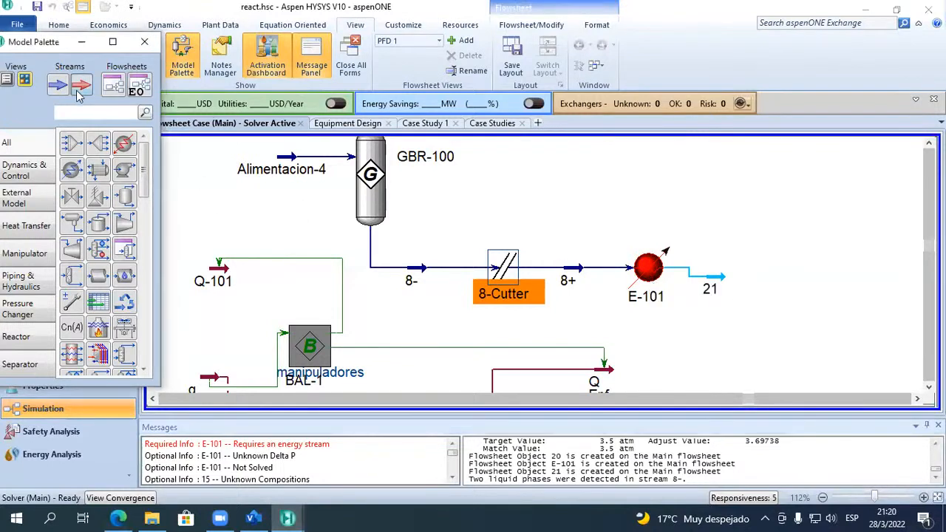
click(661, 236)
double_click(648, 267)
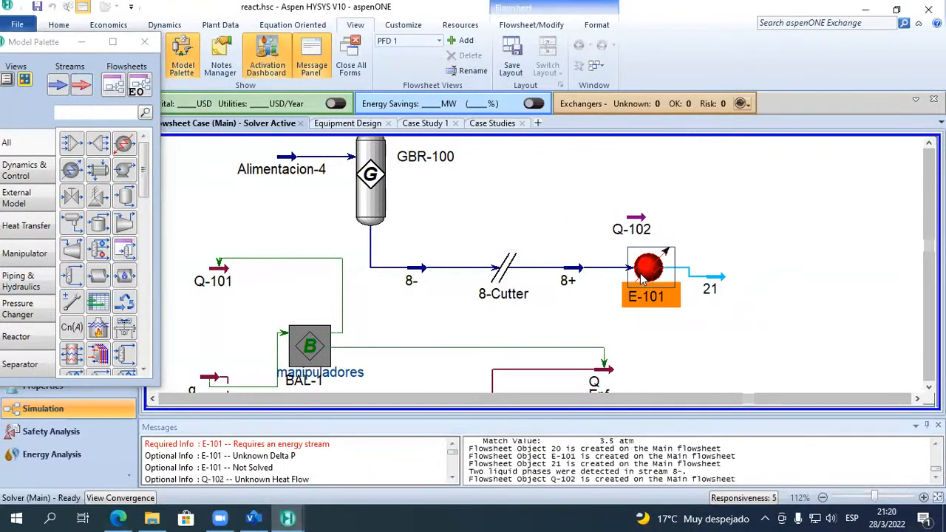
click(373, 220)
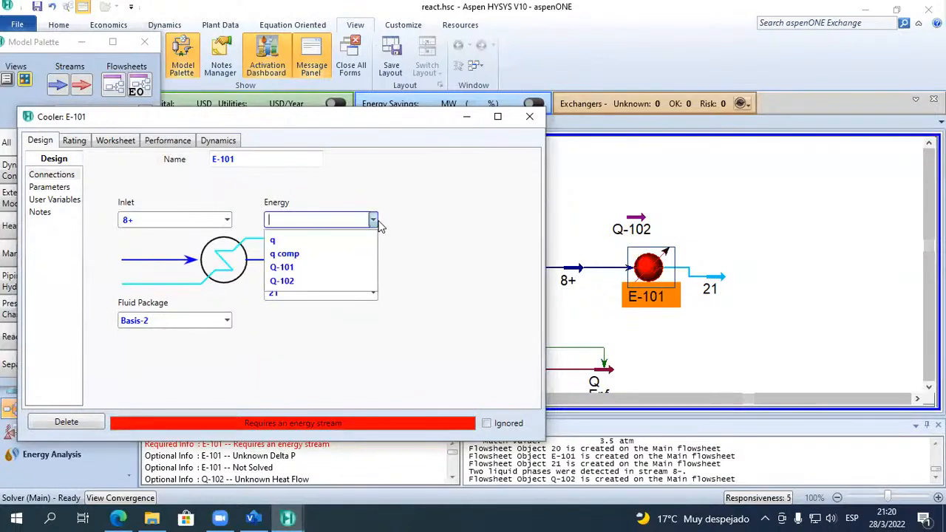
click(342, 285)
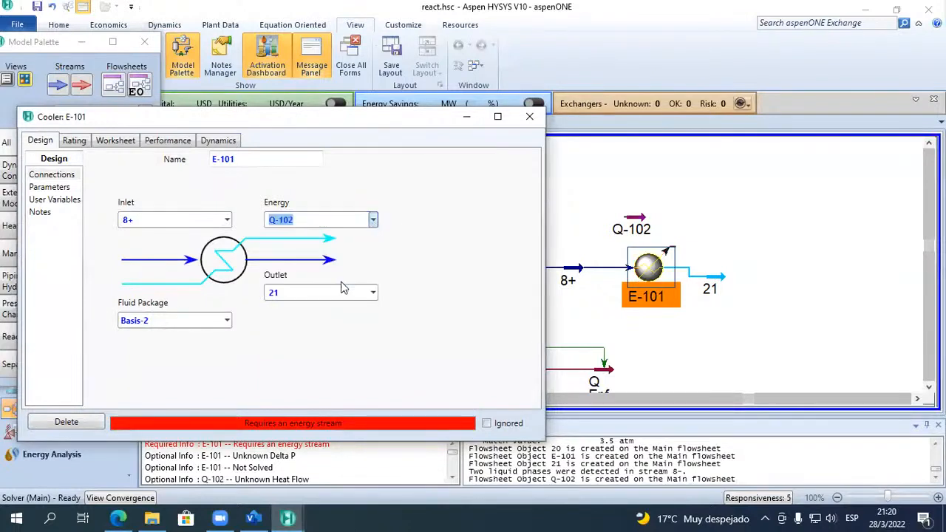
click(525, 122)
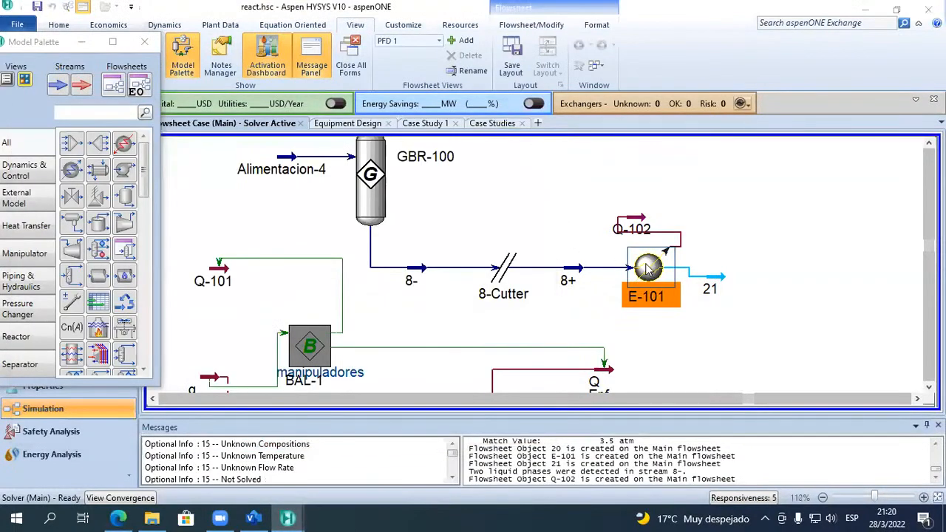
Set the Delta P of cooler E-101 to 0 kPa and close its form.
double_click(648, 270)
click(76, 214)
click(213, 207)
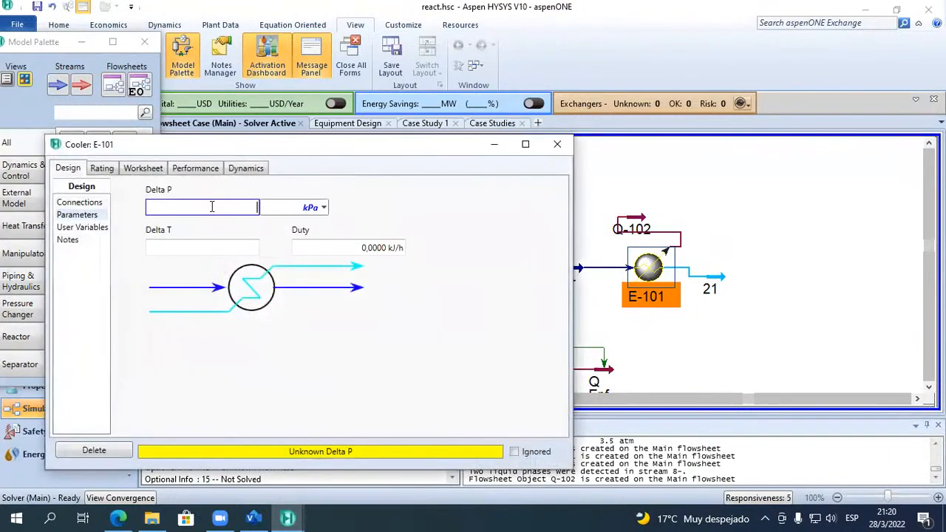
text(0)
key(Return)
click(558, 144)
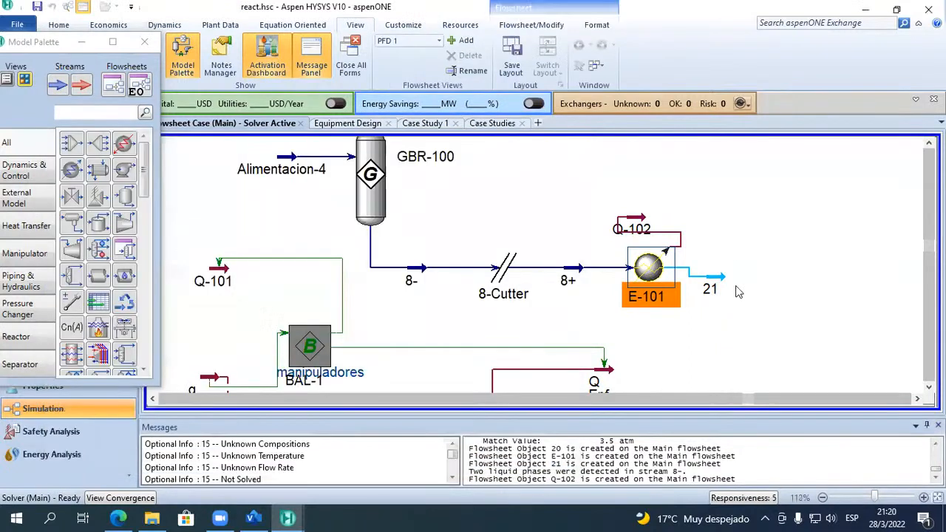
Set the temperature of cooler outlet stream 21 to 20 °C and close its form.
double_click(714, 278)
click(383, 241)
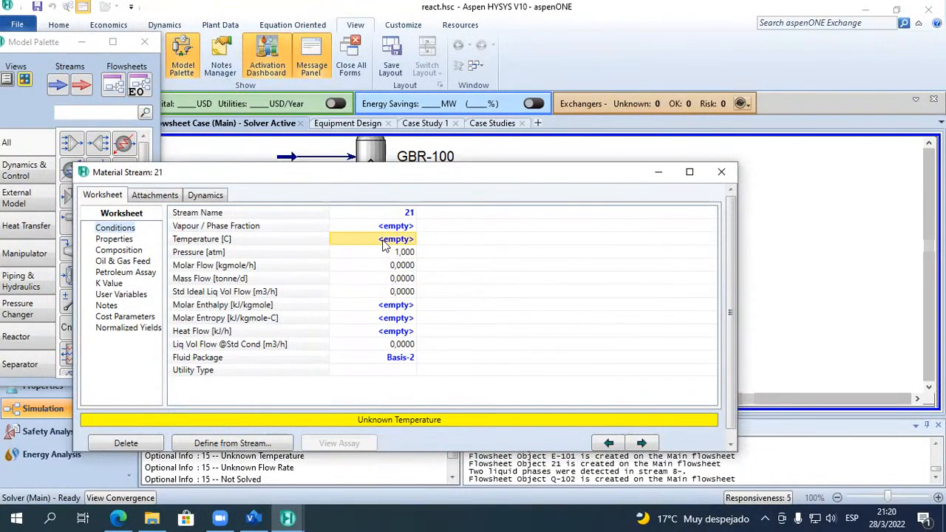
text(20)
key(Return)
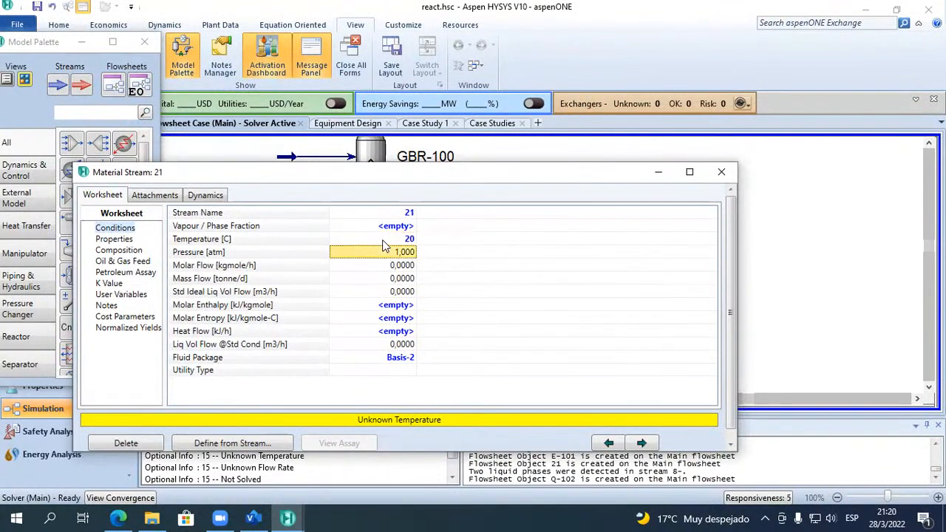
click(720, 170)
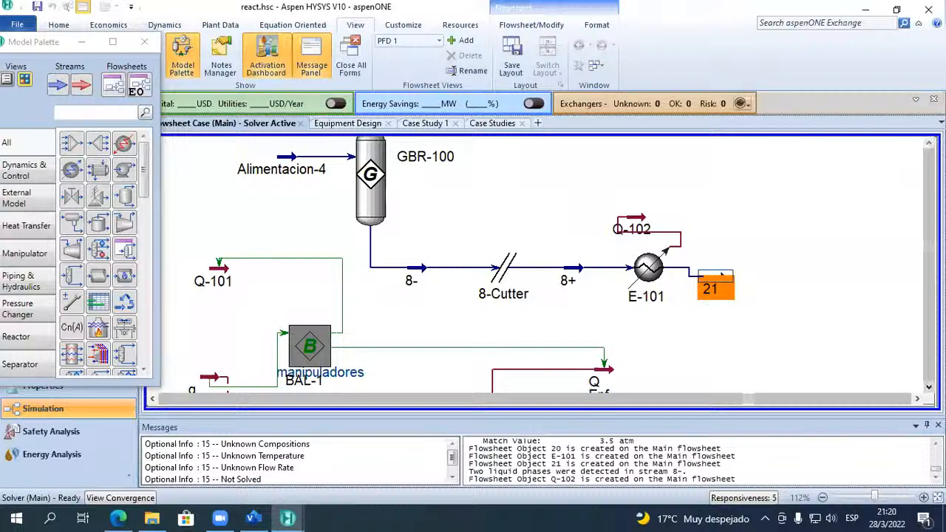
Examine the CUT-100 section and the 8-Cutter section with cooler E-101 on the flowsheet.
scroll(668, 287, down, 5)
scroll(408, 269, down, 2)
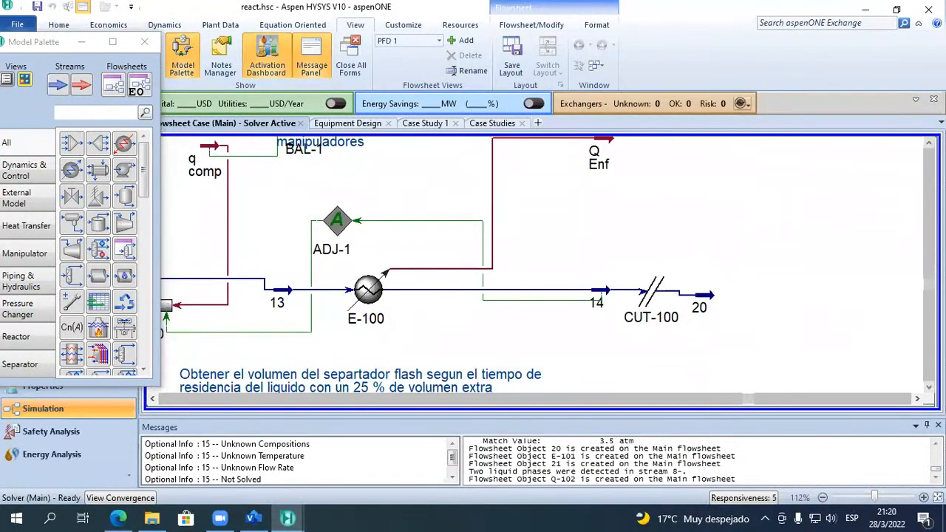
scroll(408, 269, up, 1)
scroll(408, 269, up, 5)
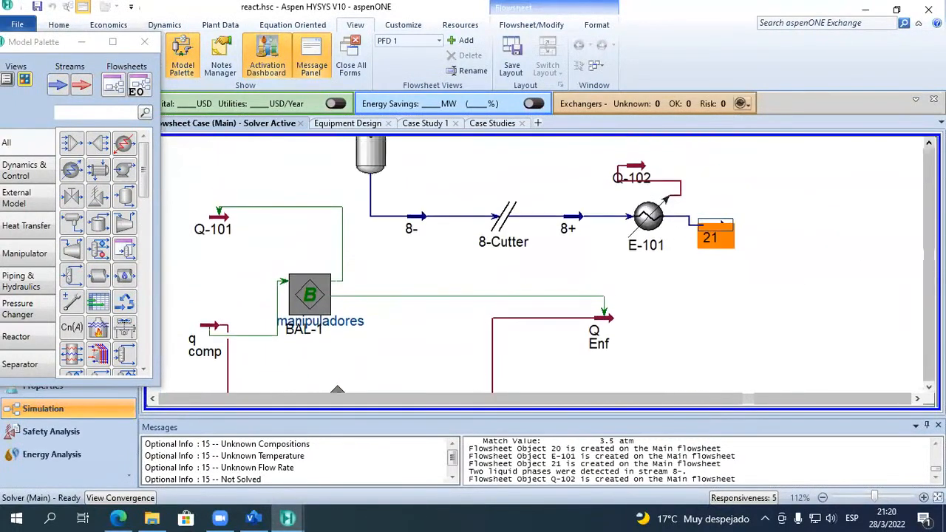
mouse_move(625, 180)
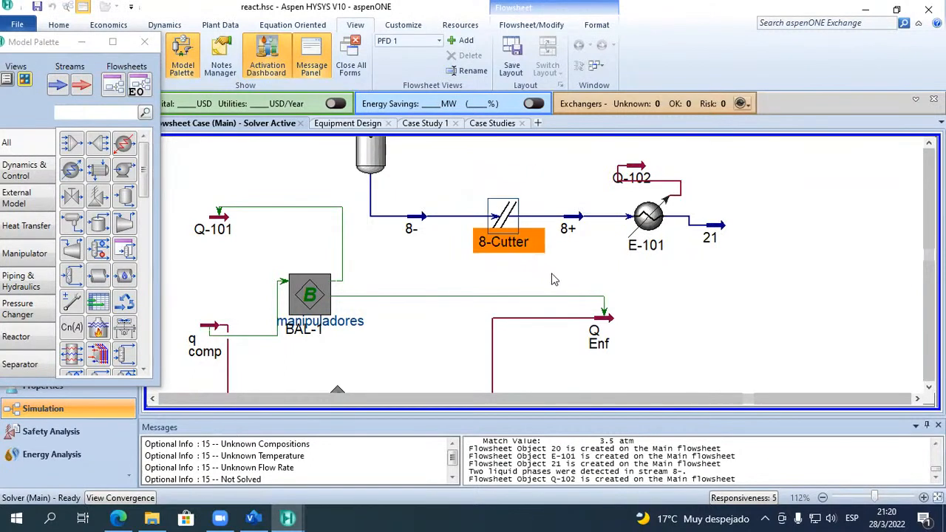
scroll(809, 362, up, 2)
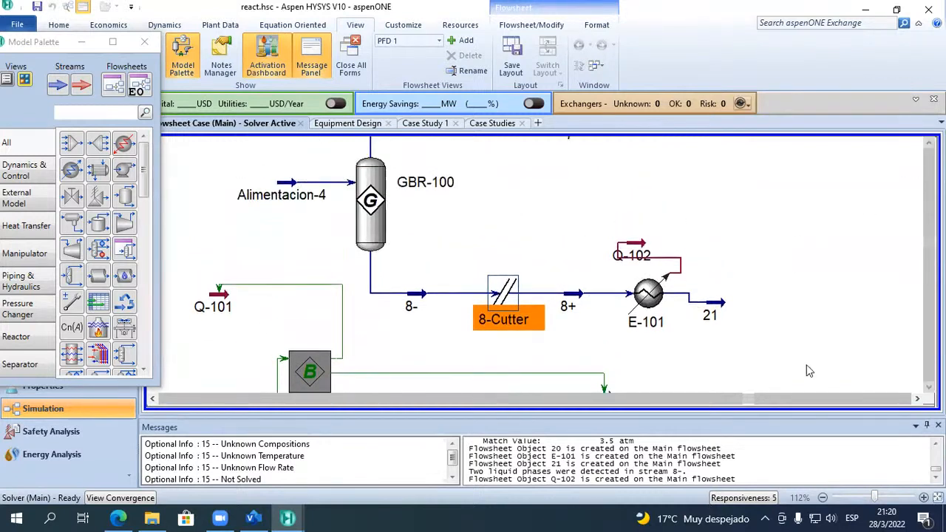
scroll(809, 362, down, 5)
scroll(778, 312, down, 4)
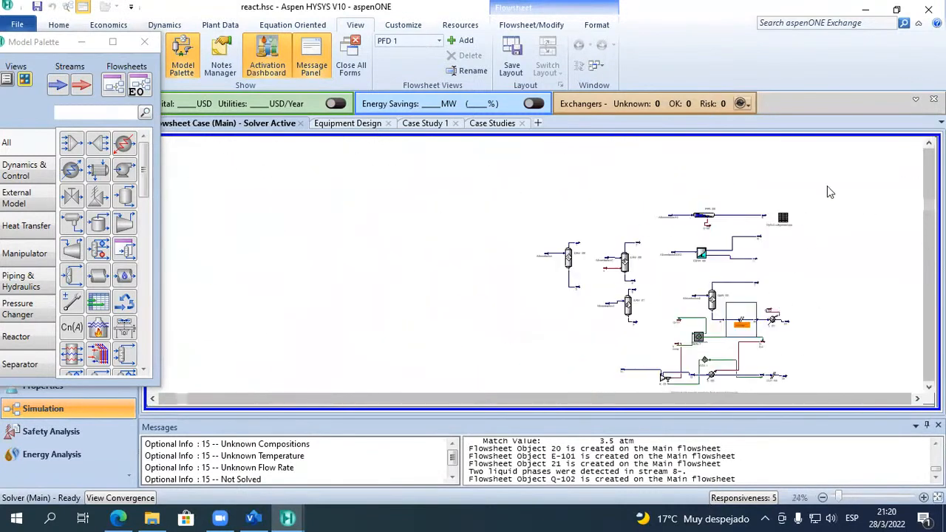
Add a distillation column to the empty area above reactor ERV-100 and open its input expert.
scroll(841, 199, up, 3)
scroll(844, 199, up, 5)
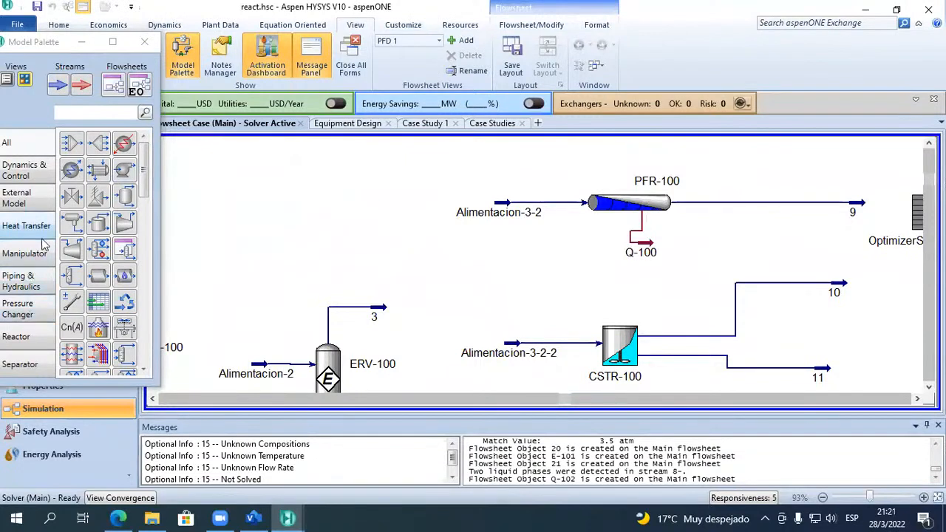
click(35, 361)
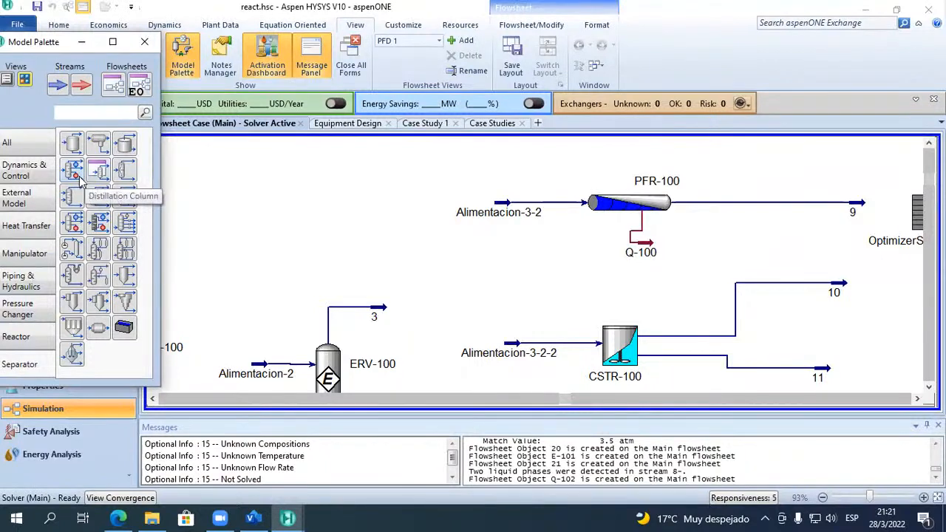
drag(82, 179, 239, 297)
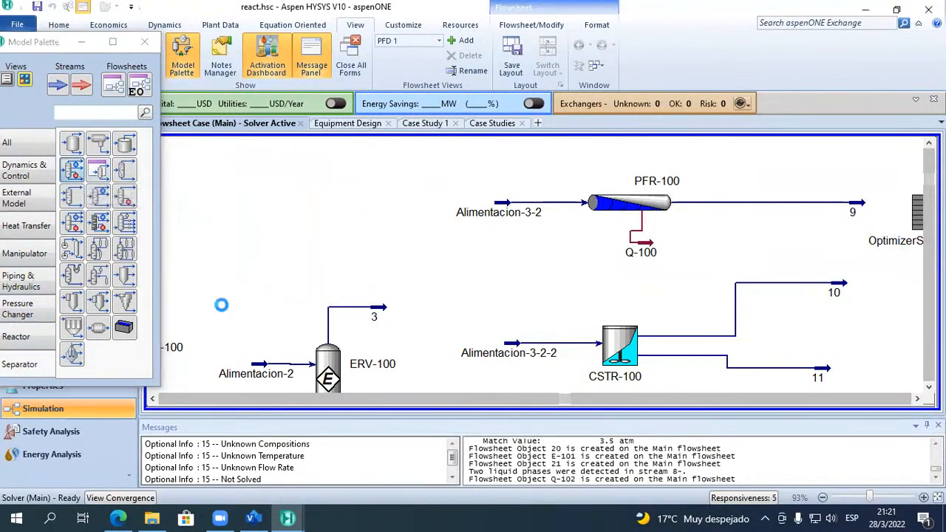
double_click(244, 270)
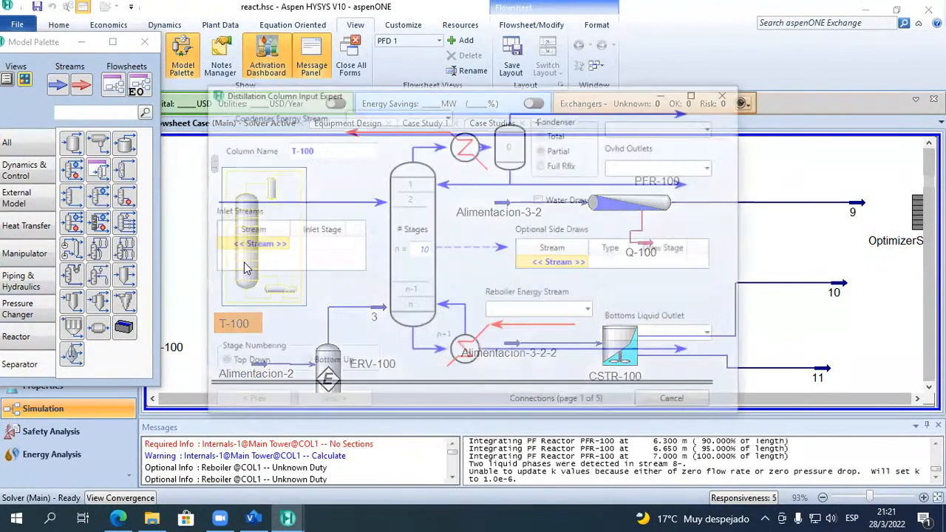
Name the column's condenser energy stream q. and reboiler energy stream w.., and connect stream 1 as its inlet.
click(390, 117)
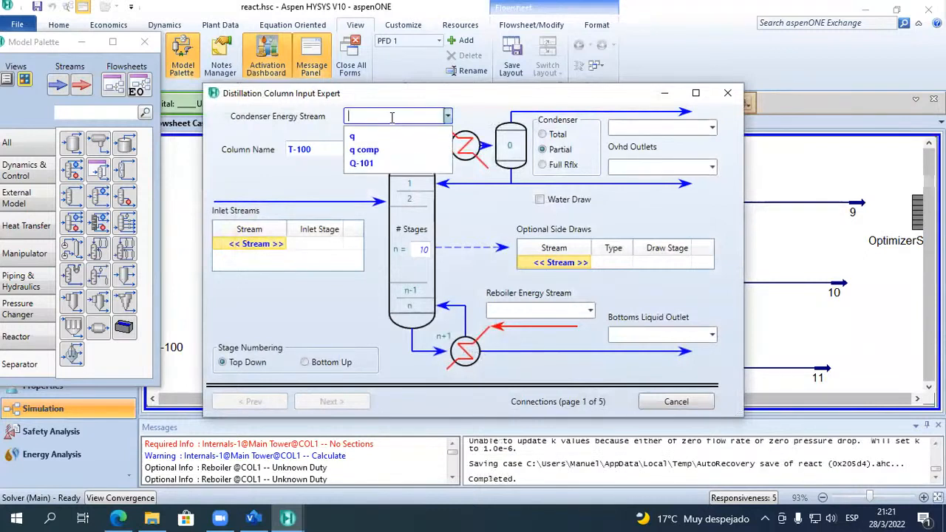
click(392, 117)
key(Return)
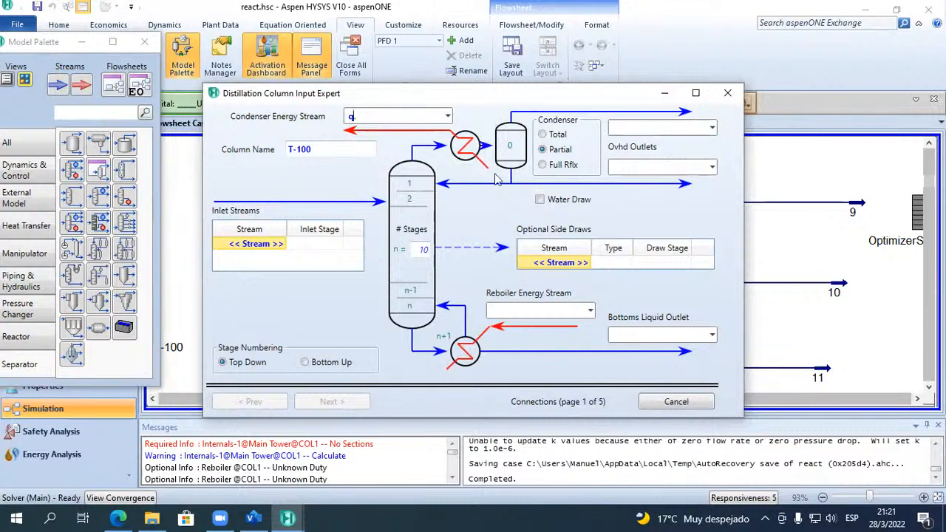
click(545, 310)
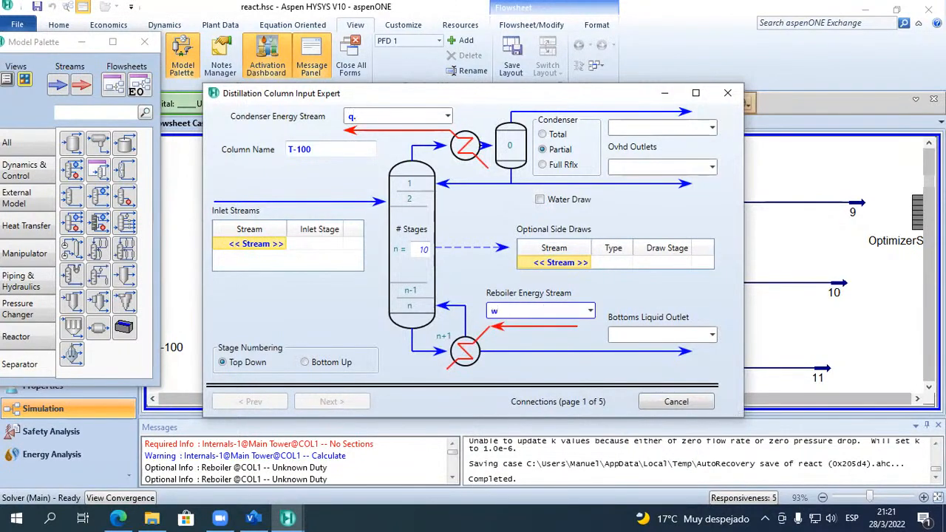
text(w)
key(Return)
click(281, 246)
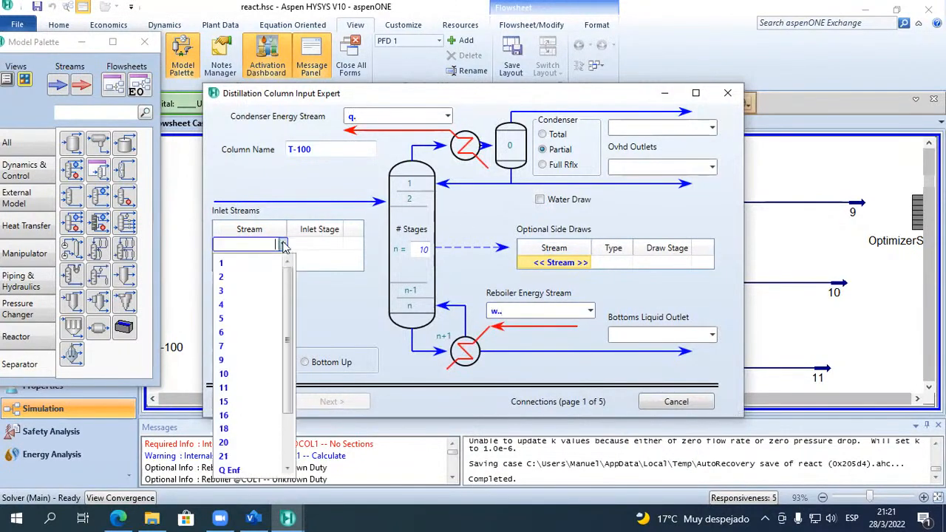
click(271, 262)
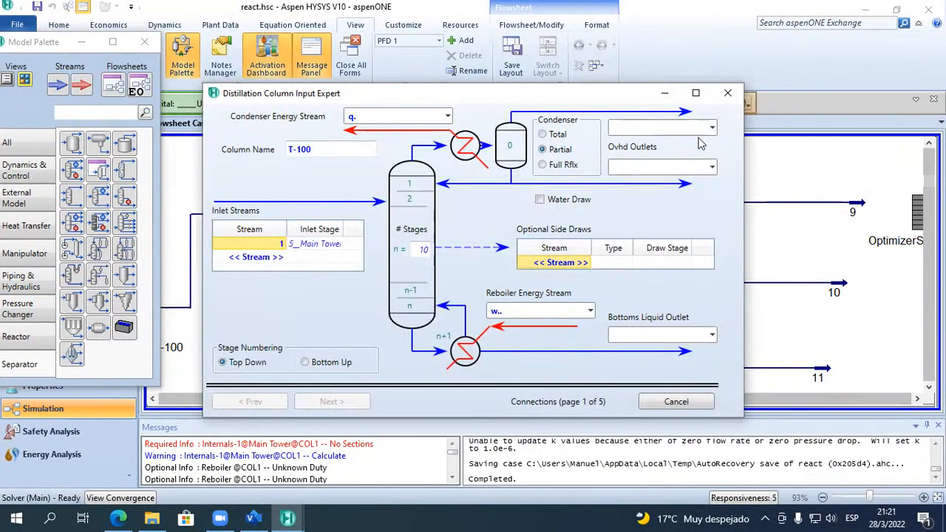
Set the column's condenser to Total and name the overhead liquid outlet r and the bottoms liquid outlet y.
click(543, 133)
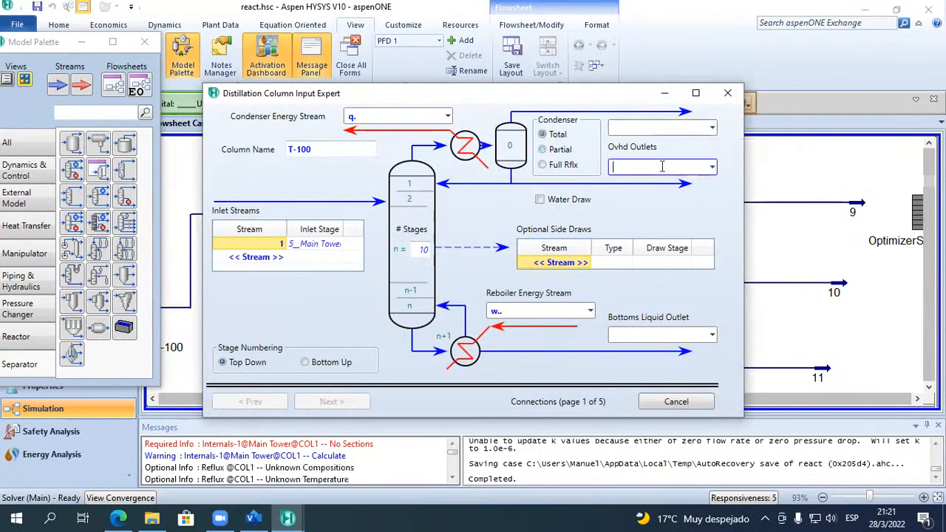
click(655, 334)
text(y)
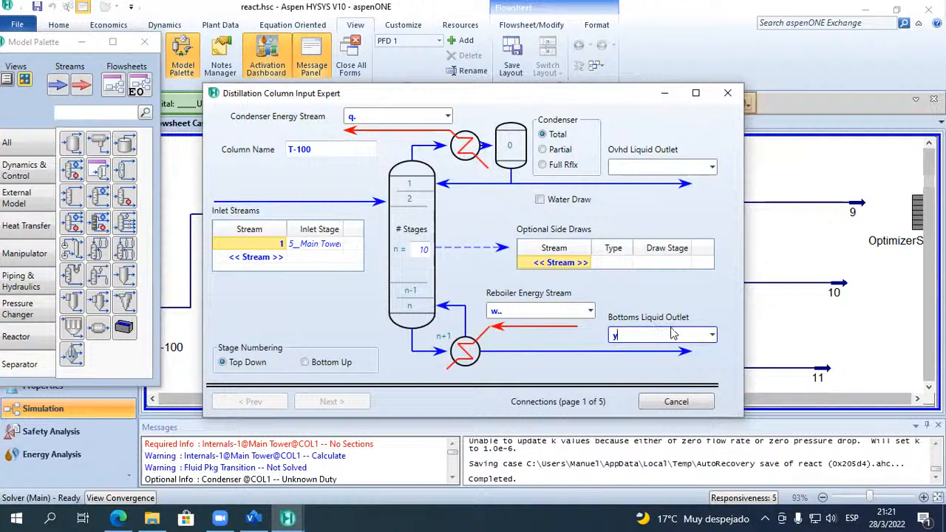
click(629, 262)
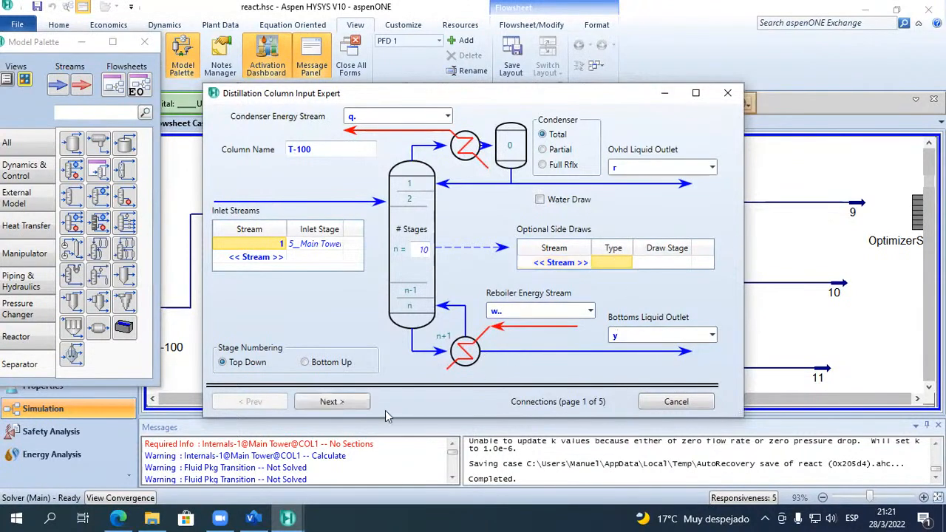
Keep the default reboiler configuration, set the condenser and reboiler pressures to 1 atm, and proceed to the column specifications.
click(345, 401)
click(344, 401)
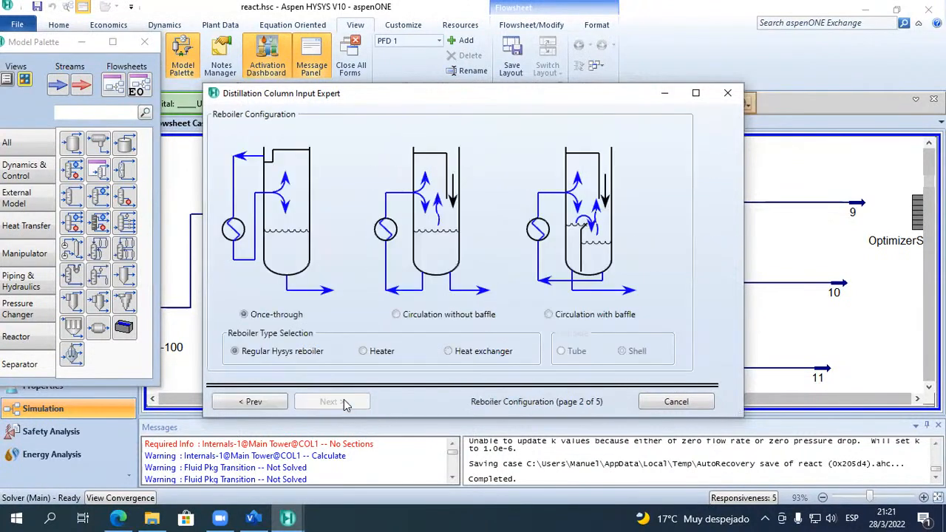
click(651, 151)
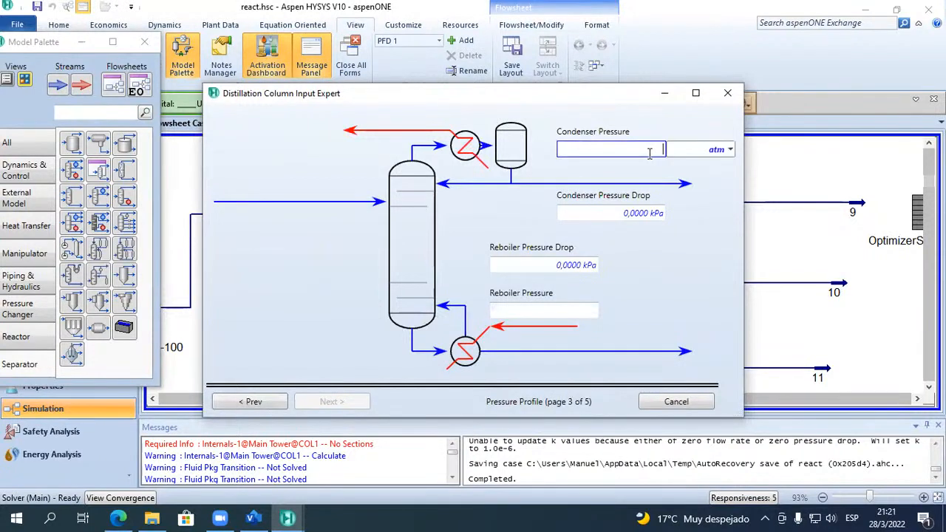
text(1)
click(560, 306)
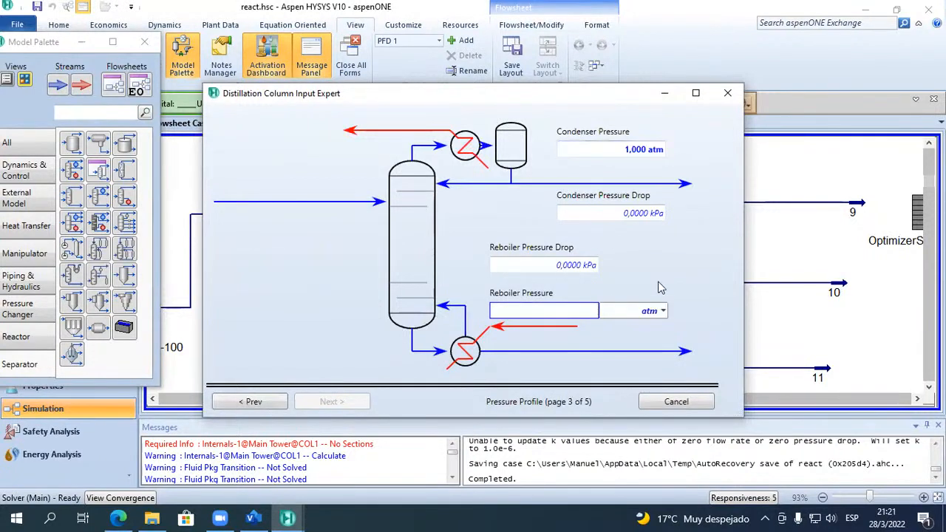
text(1)
key(Return)
click(360, 406)
click(356, 404)
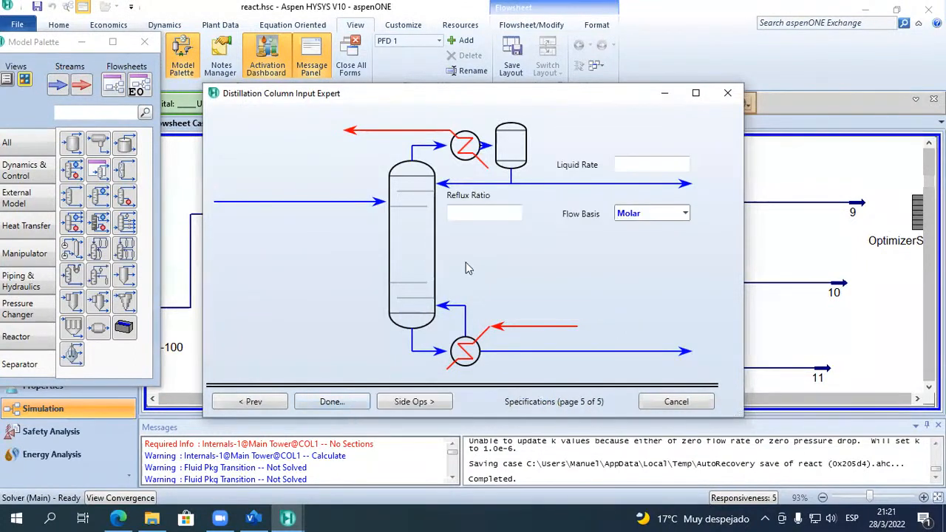
Set the column's reflux ratio to 3 and complete the input expert.
click(492, 213)
text(3)
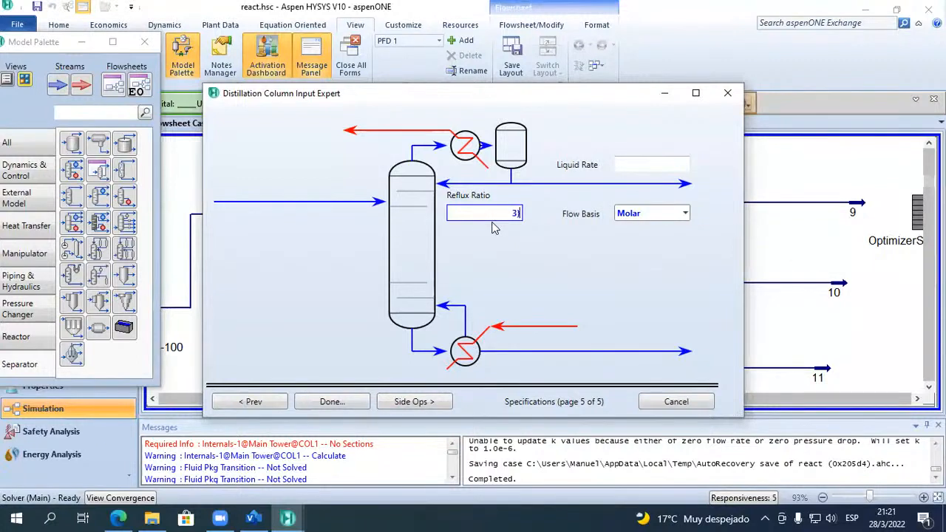
click(334, 402)
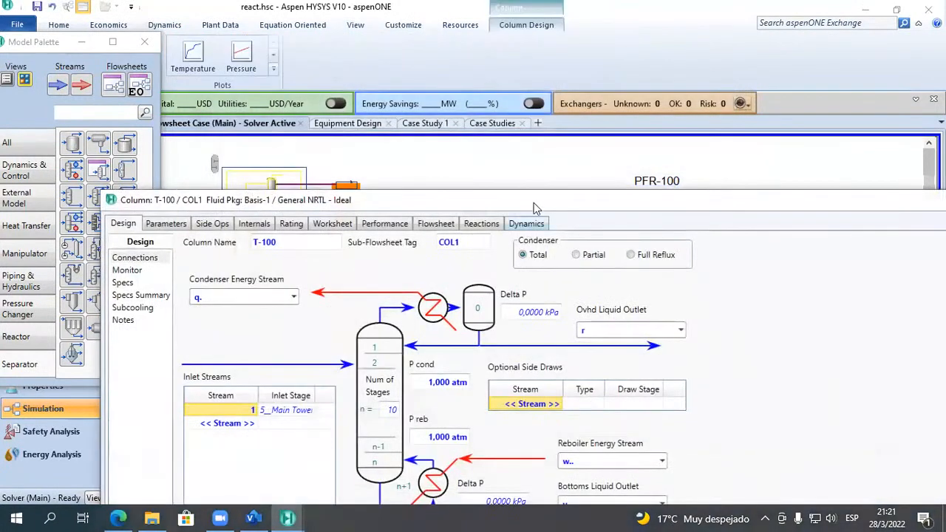
Check the fluid package assigned to each stage of column T-100 and put its form aside.
double_click(530, 201)
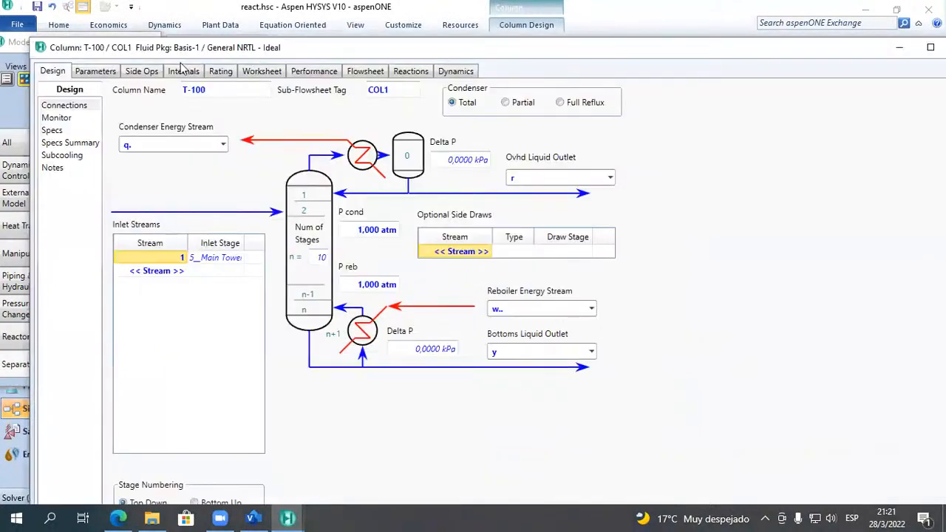
click(95, 71)
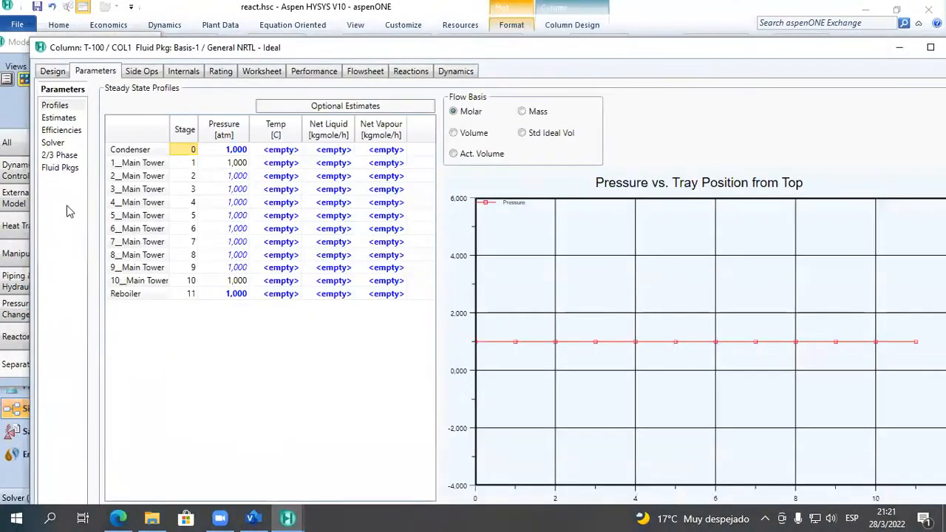
click(59, 168)
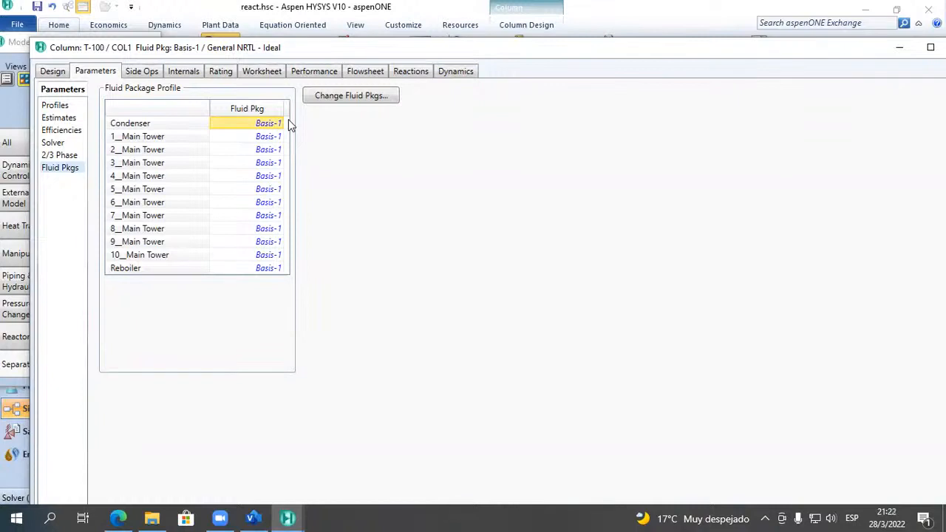
double_click(843, 43)
click(697, 51)
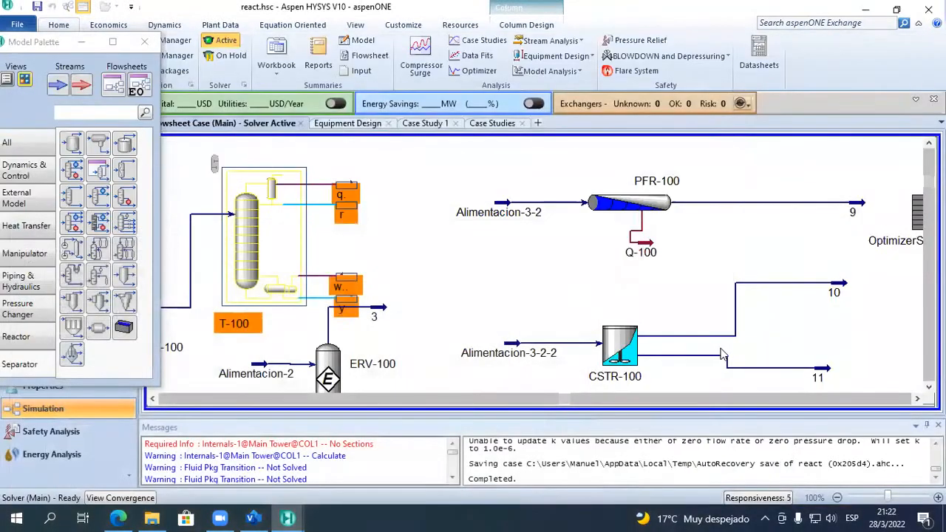
Examine the CUT-100 stream cutter between streams 14 and 20 on the flowsheet.
click(929, 388)
click(929, 388)
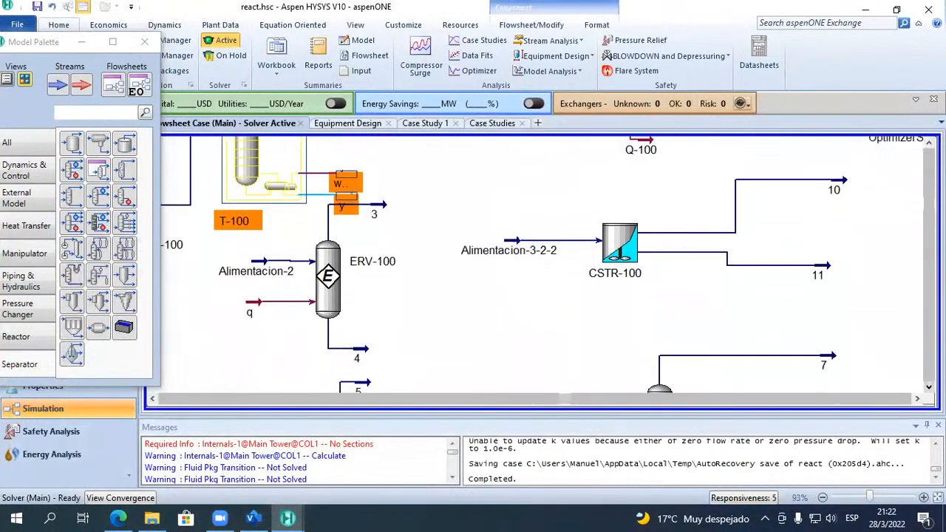
click(930, 388)
click(930, 387)
click(929, 388)
click(929, 388)
click(929, 387)
click(914, 399)
click(914, 400)
drag(533, 139, 683, 263)
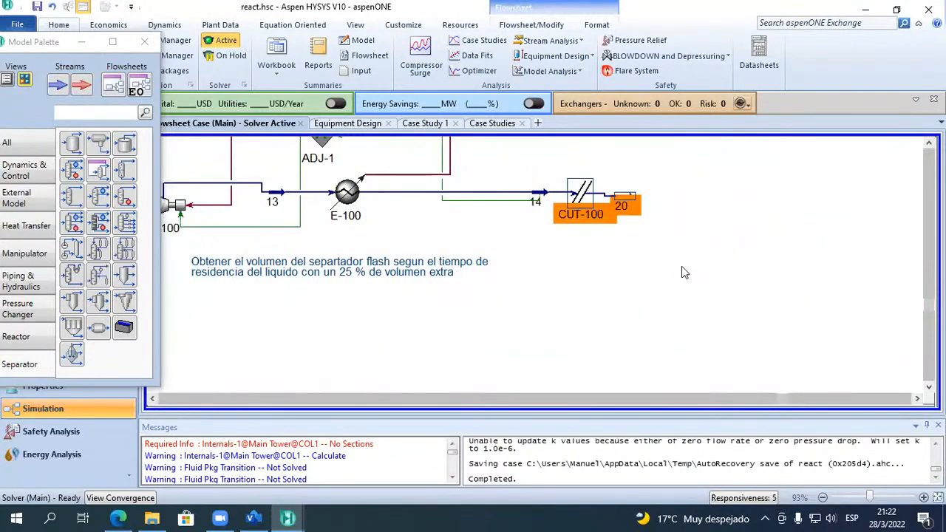
click(686, 259)
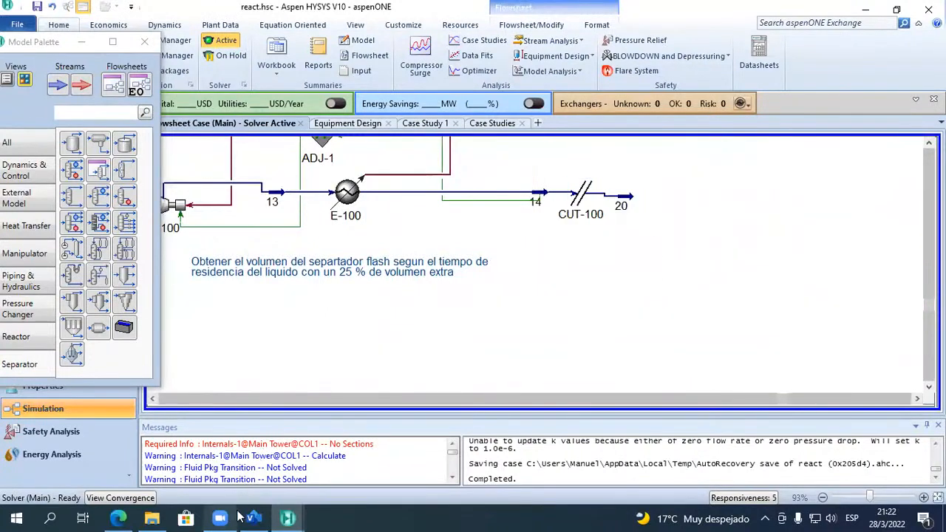
Return to column T-100's fluid package profile.
mouse_move(281, 514)
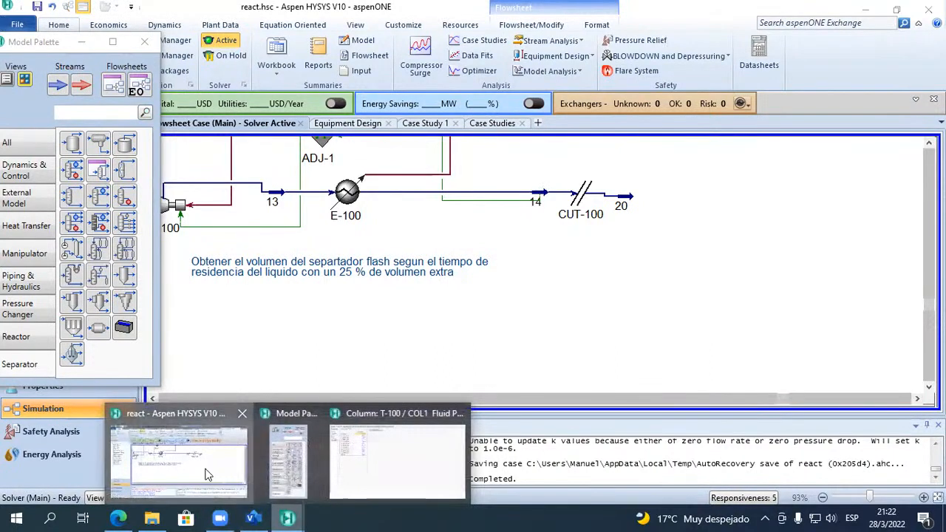
click(342, 467)
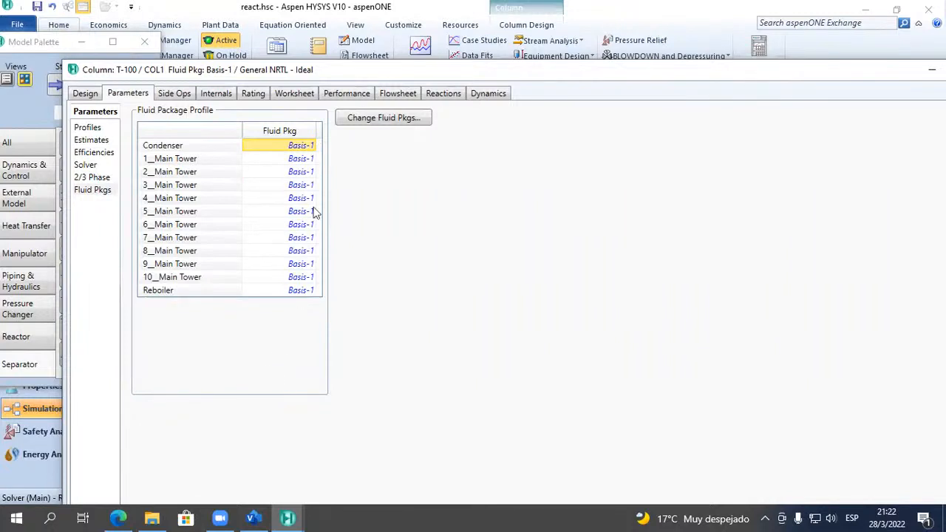
Check the fluid package choices available for the condenser of column T-100.
click(311, 146)
click(312, 146)
click(312, 147)
click(312, 147)
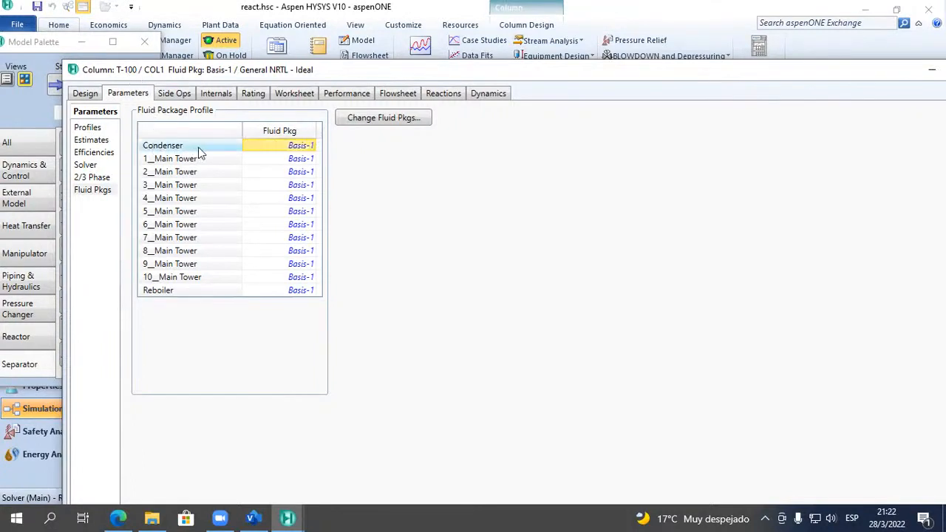
Change the fluid package of trays 1__Main Tower through 10__Main Tower to Basis-2 in column T-100.
click(385, 120)
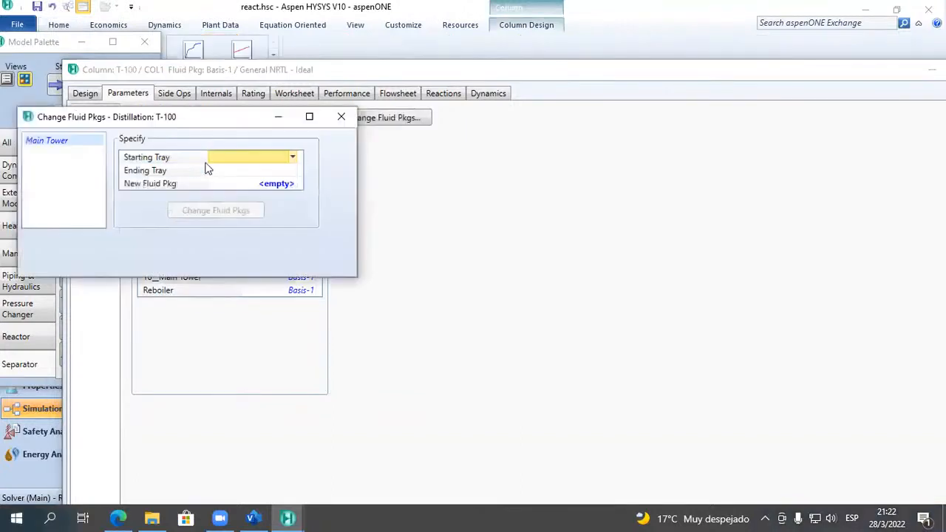
click(293, 160)
click(287, 176)
click(294, 171)
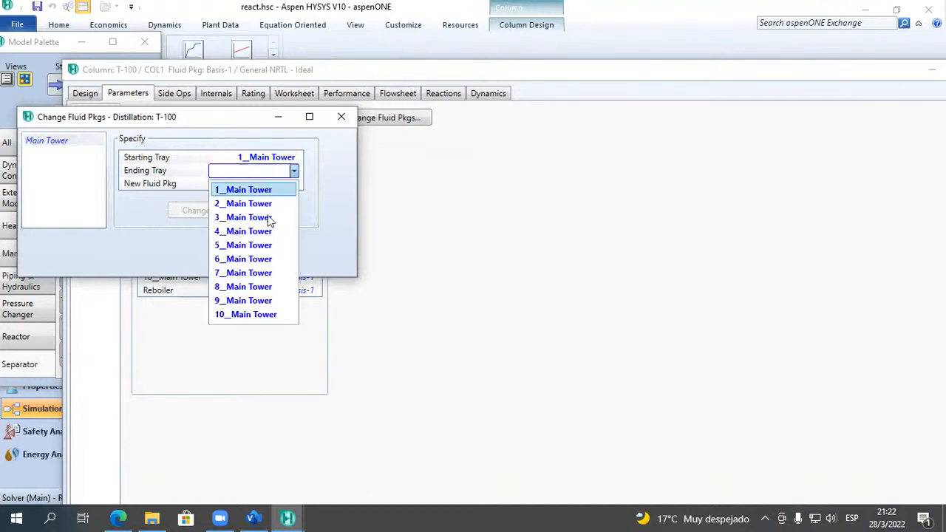
click(243, 314)
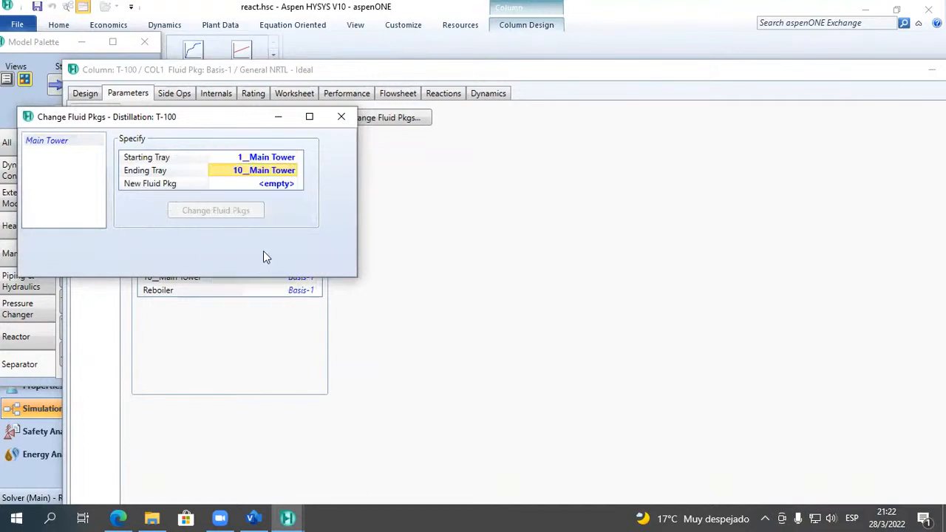
click(296, 184)
click(295, 220)
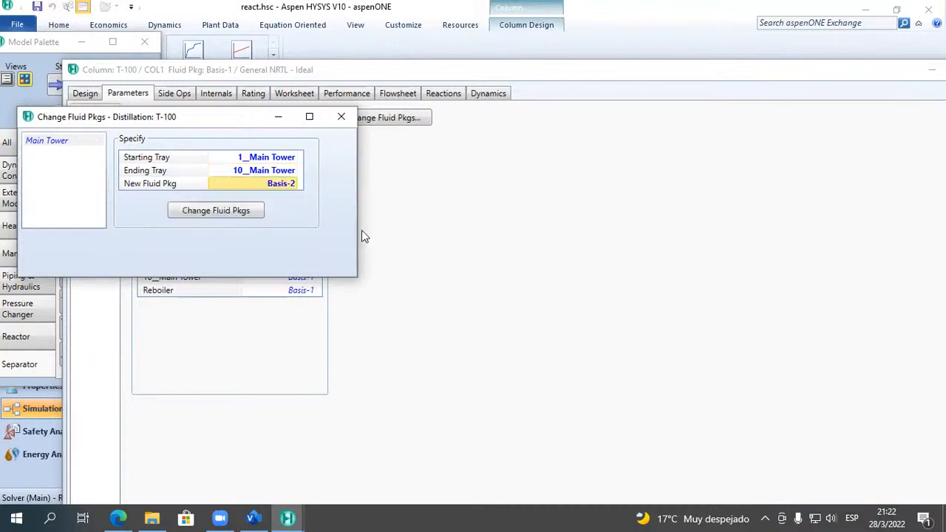
click(228, 211)
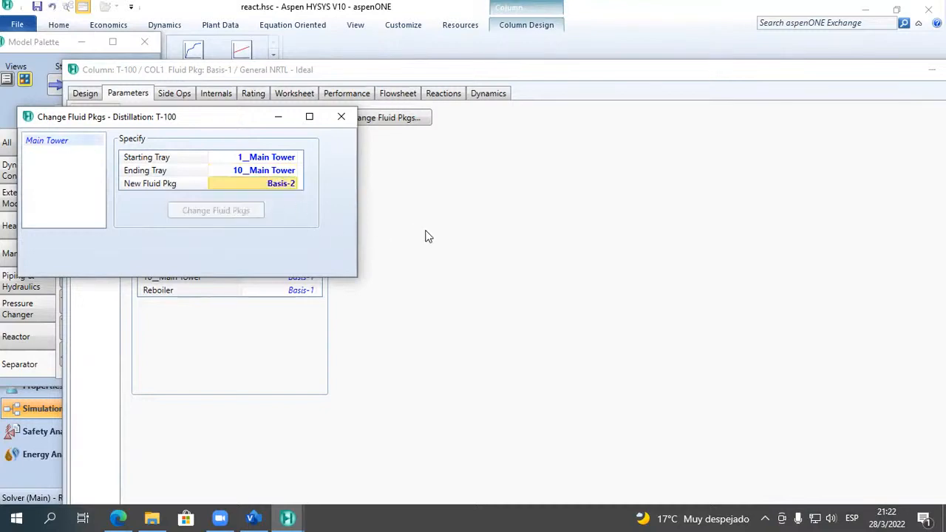
click(341, 116)
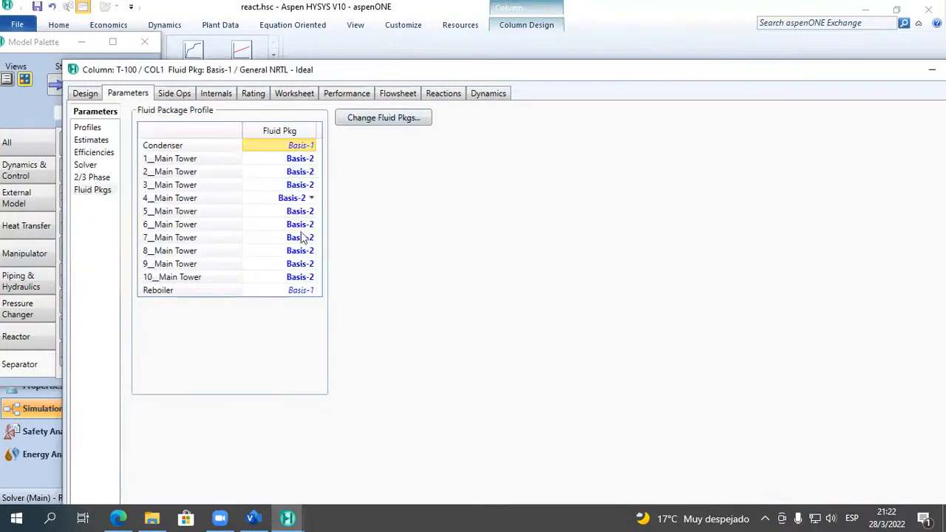
Assign fluid package Basis-2 to the reboiler and the condenser of column T-100.
click(309, 290)
click(311, 290)
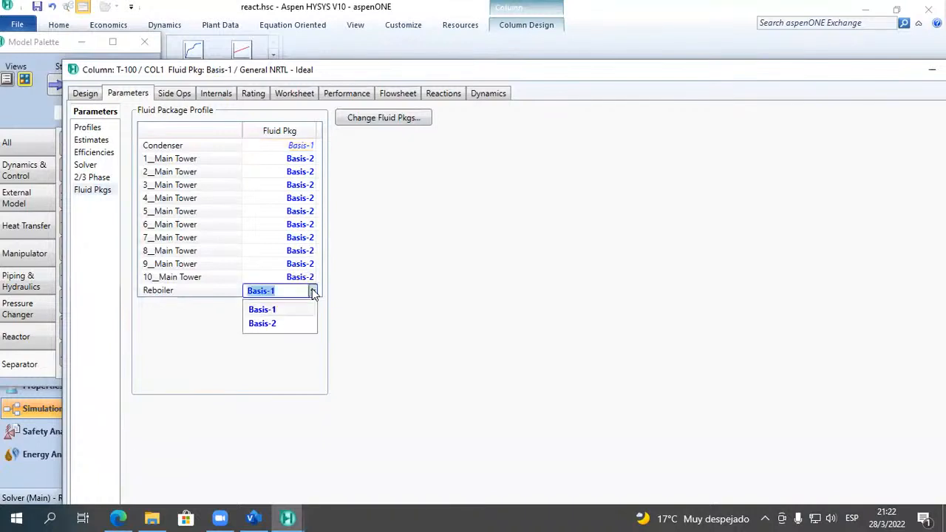
click(289, 323)
click(312, 146)
click(313, 147)
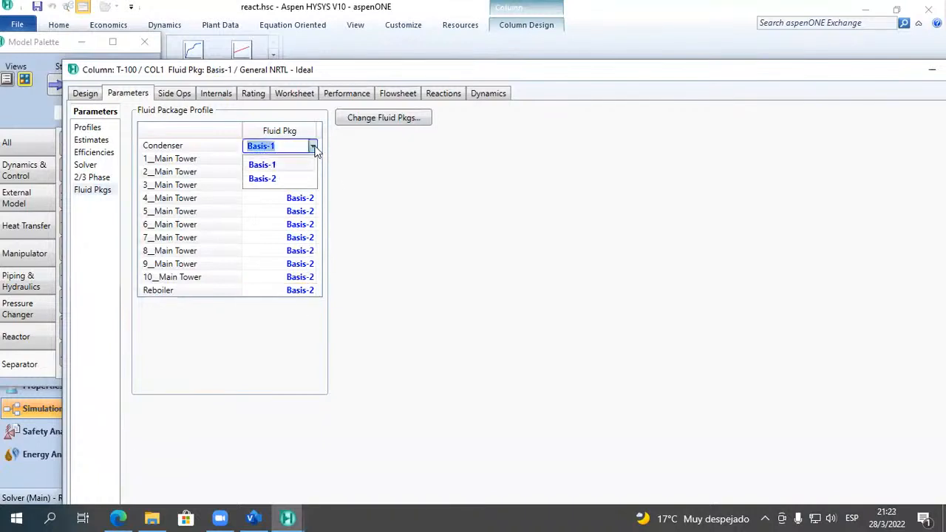
click(309, 166)
click(313, 147)
click(295, 179)
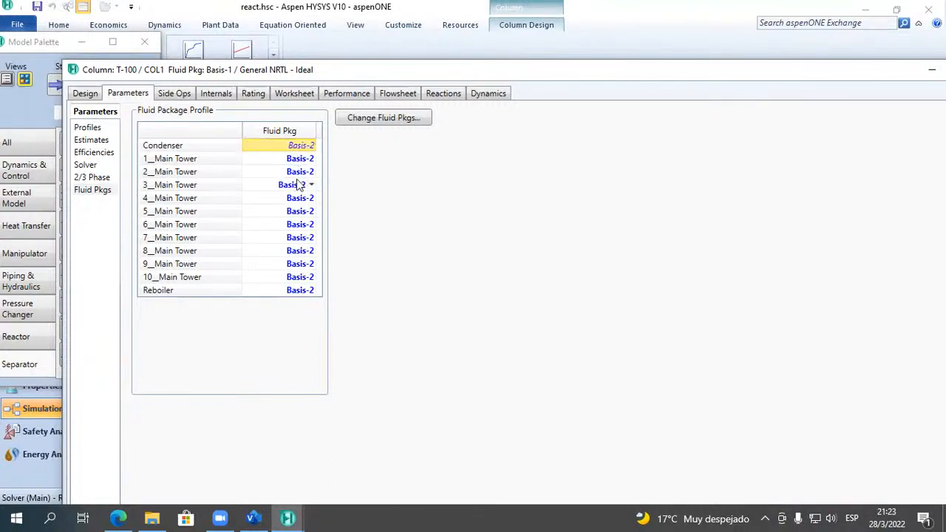
Set the column form aside and examine the flowsheet from stream cutter CUT-100 back to column T-100.
double_click(517, 74)
click(674, 45)
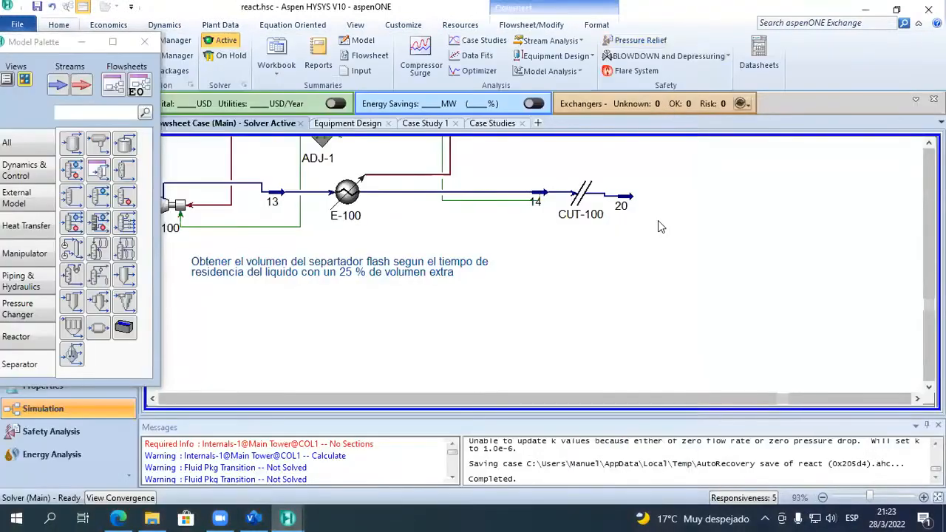
mouse_move(551, 150)
mouse_down()
mouse_move(665, 257)
mouse_move(613, 164)
mouse_move(551, 168)
mouse_up()
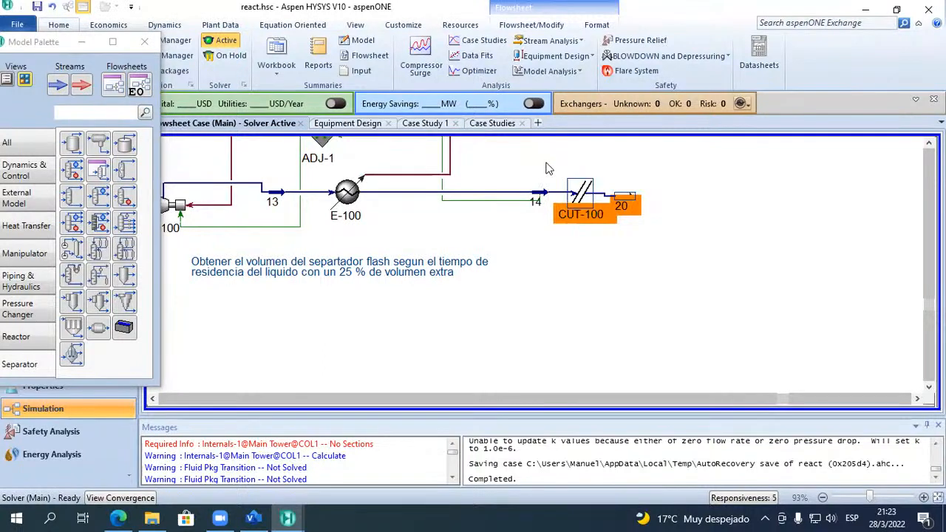
click(929, 142)
click(929, 142)
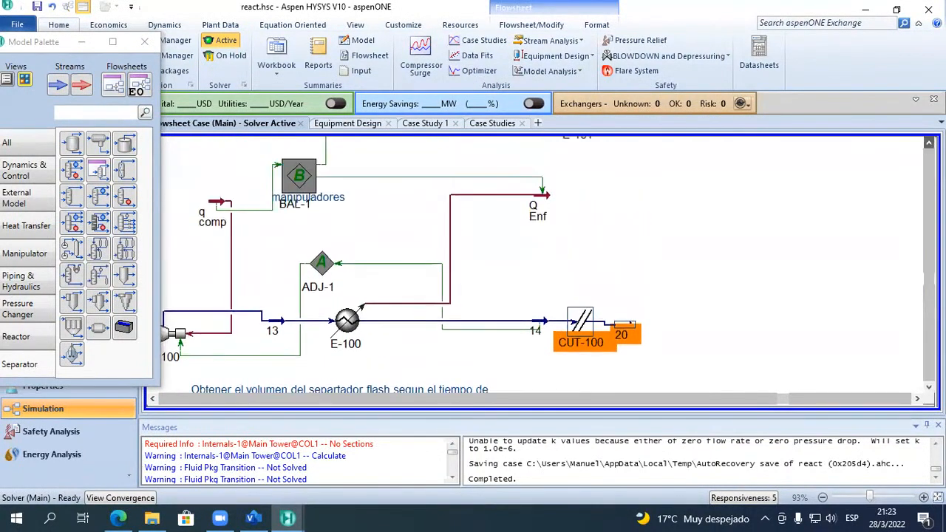
scroll(786, 268, down, 2)
click(148, 400)
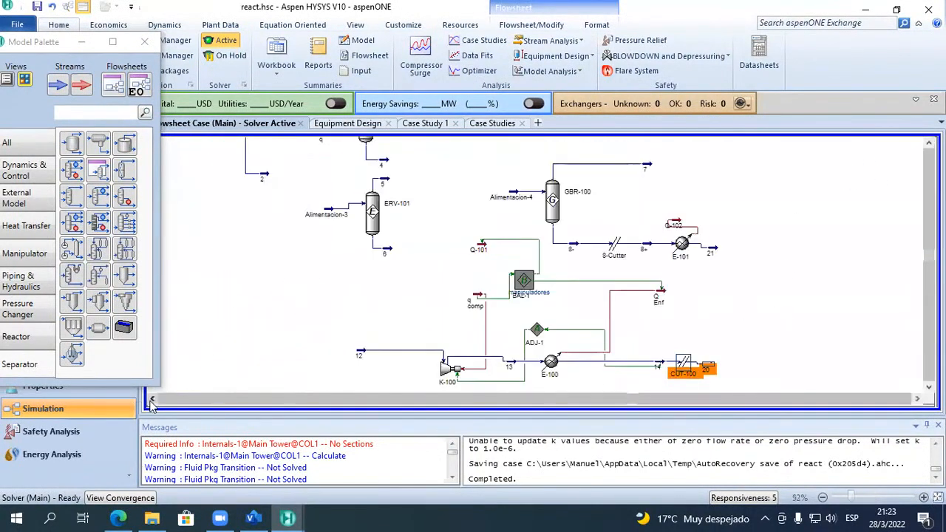
click(929, 142)
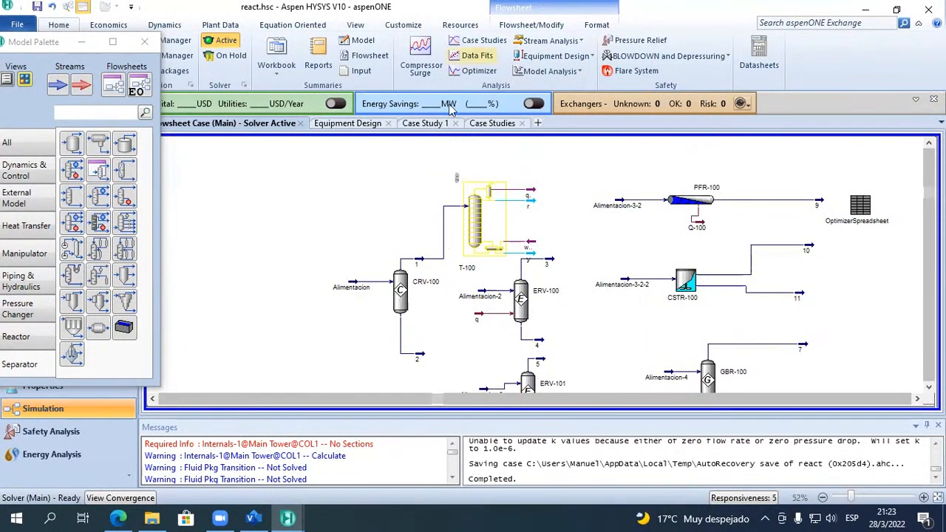
Show the manipulator operations in the model palette and close the palette.
drag(25, 48, 156, 48)
click(155, 251)
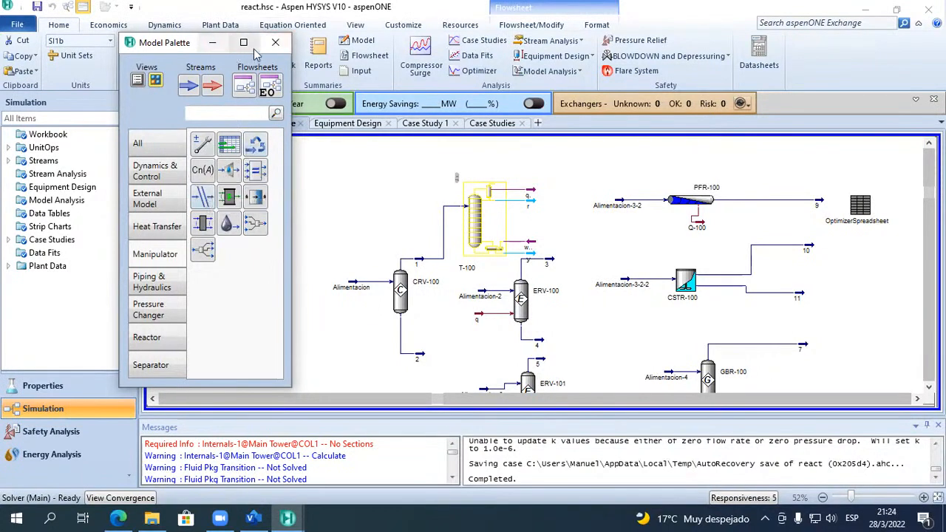
click(275, 42)
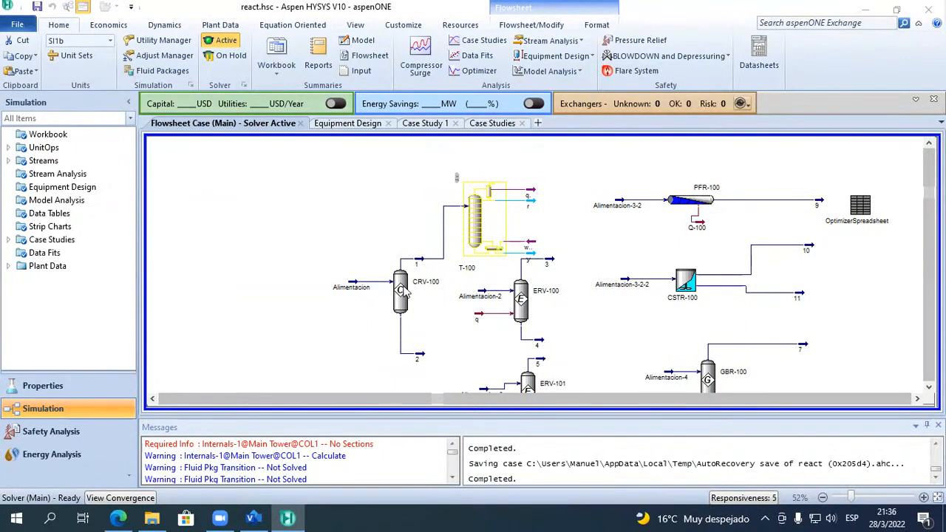
Reposition stream 1 higher and reactor CRV-100 farther from column T-100 on the flowsheet.
drag(418, 264, 412, 200)
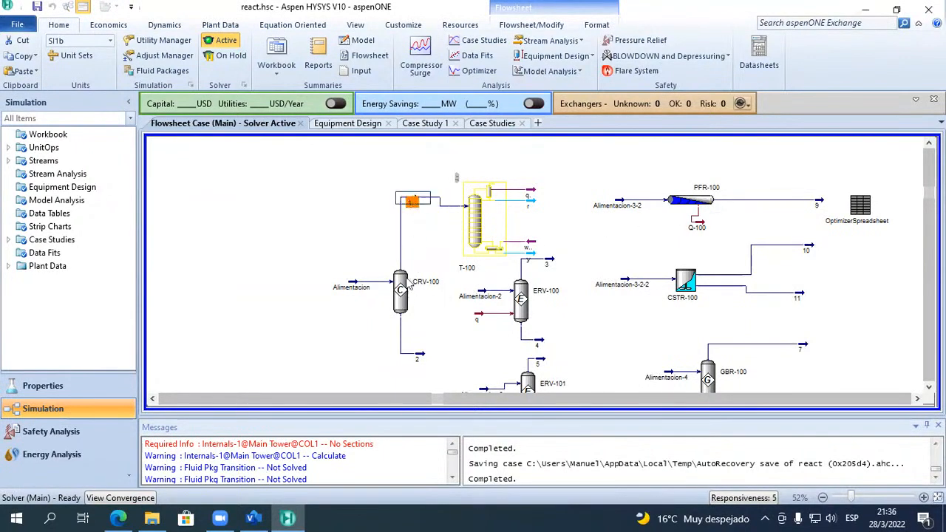
drag(377, 288, 353, 289)
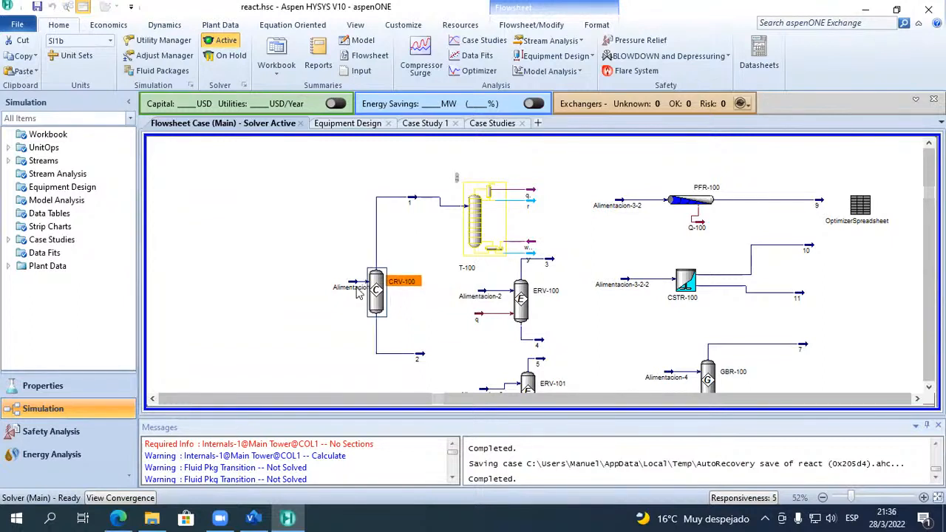
Delete the product and energy streams attached to column T-100, together with the column itself.
drag(428, 151, 579, 262)
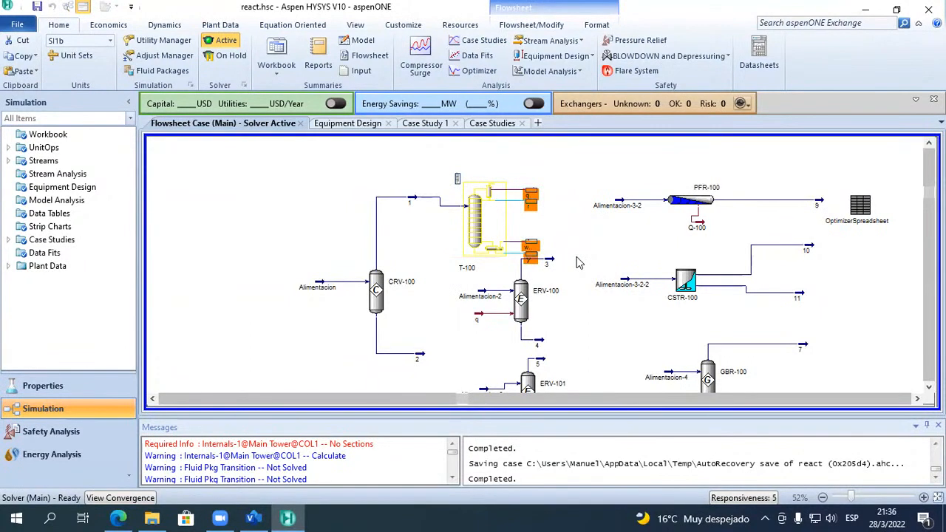
key(Delete)
click(499, 309)
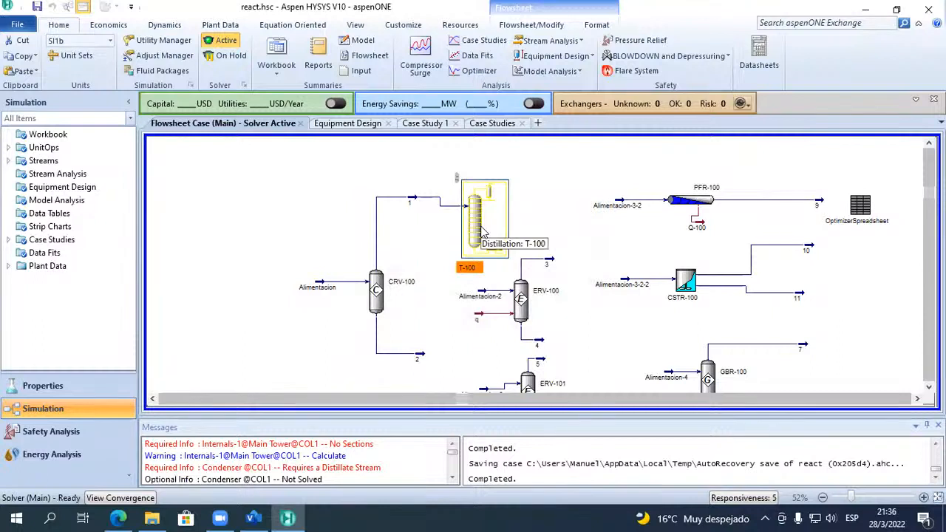
key(Delete)
click(477, 309)
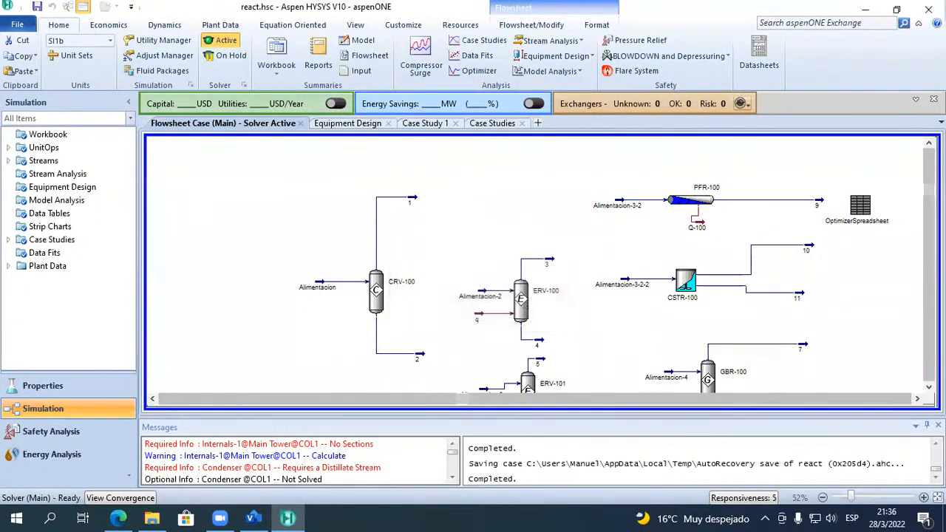
Review the lower part of the flowsheet down to SAT-100 and save the react.hsc case.
scroll(878, 311, down, 3)
scroll(880, 314, down, 2)
scroll(879, 314, up, 3)
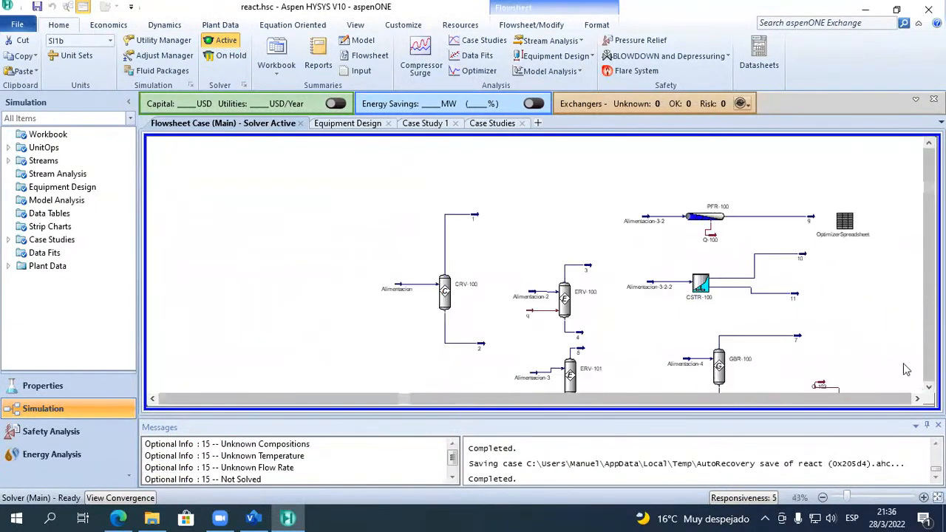
click(930, 387)
click(929, 387)
click(929, 388)
click(930, 387)
click(930, 387)
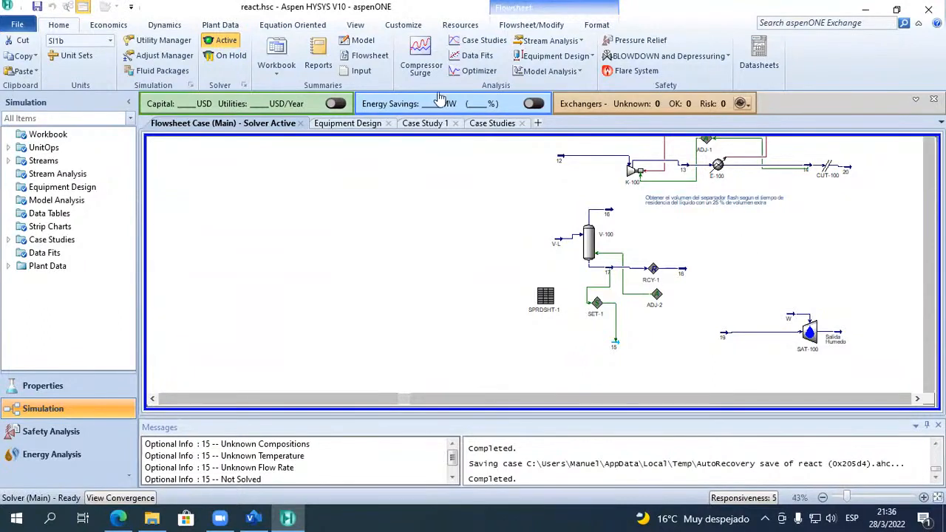
click(37, 8)
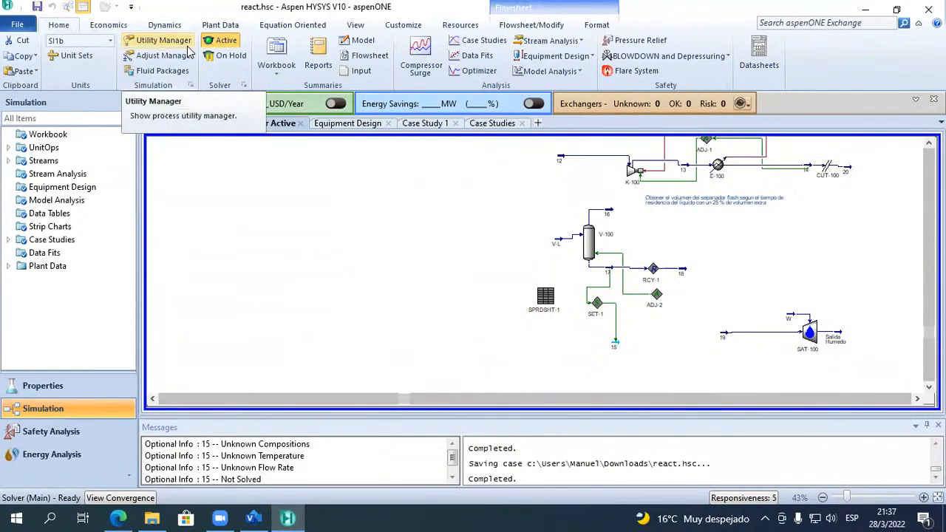
Reopen the model palette, examine its piping and hydraulics and external model operations, and close it.
click(355, 25)
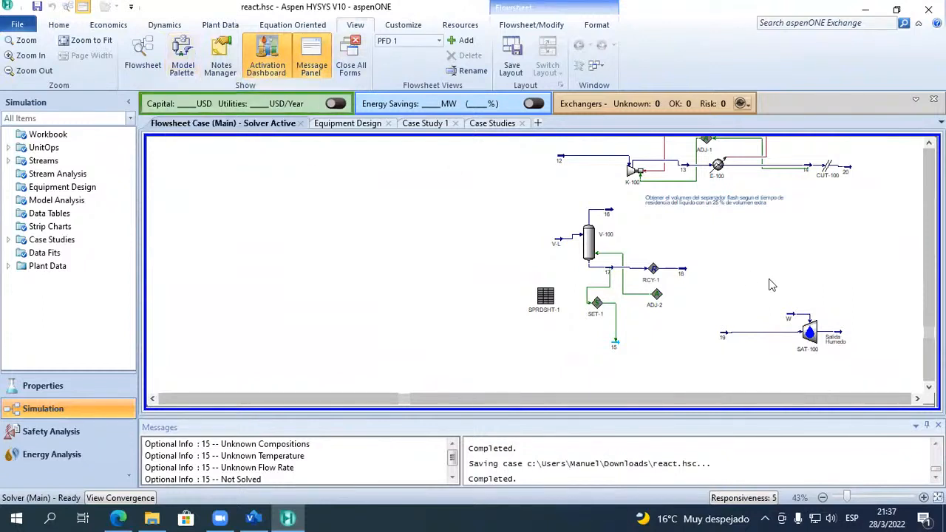
click(174, 71)
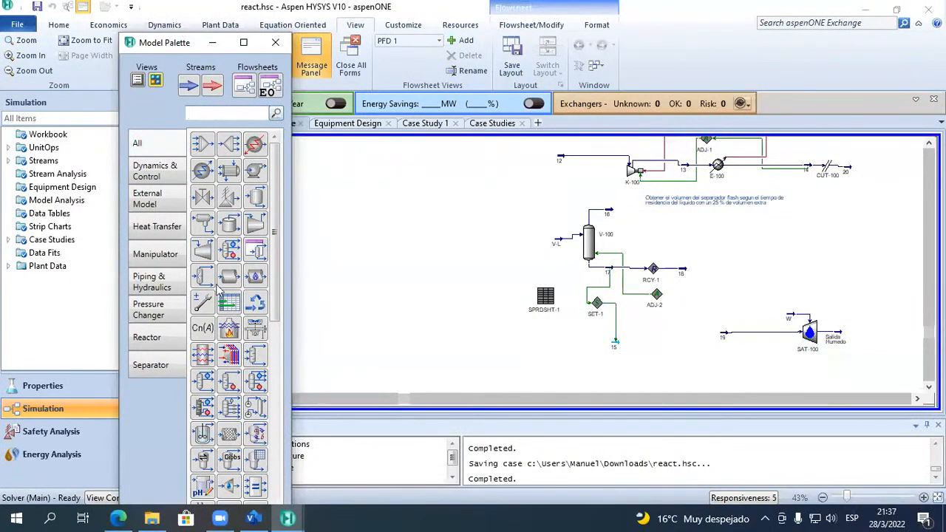
click(167, 289)
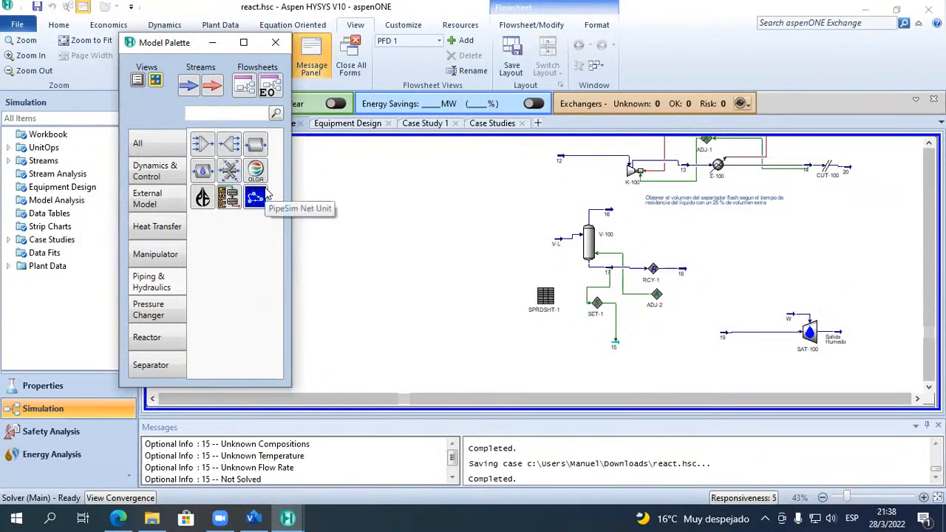
click(147, 181)
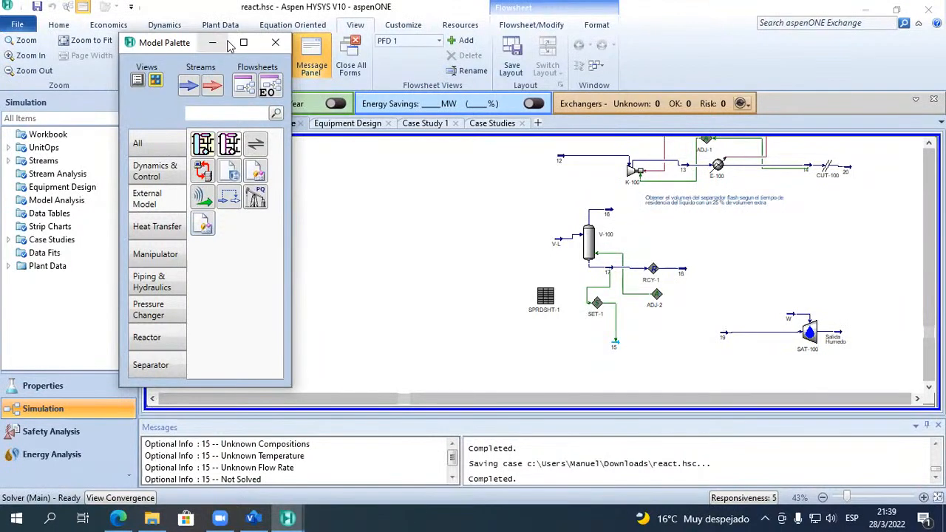
click(275, 42)
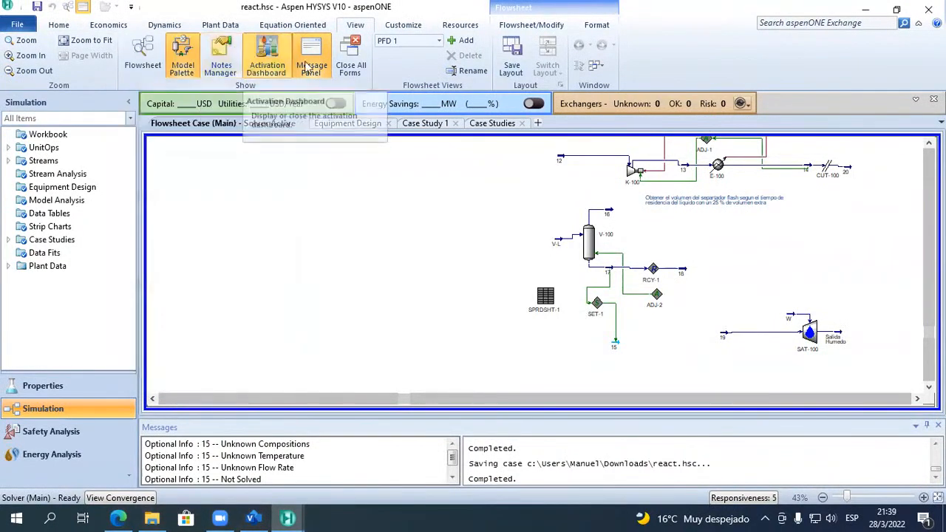
Open the extension registration form to view the registered extensions and move it lower over the flowsheet.
click(405, 27)
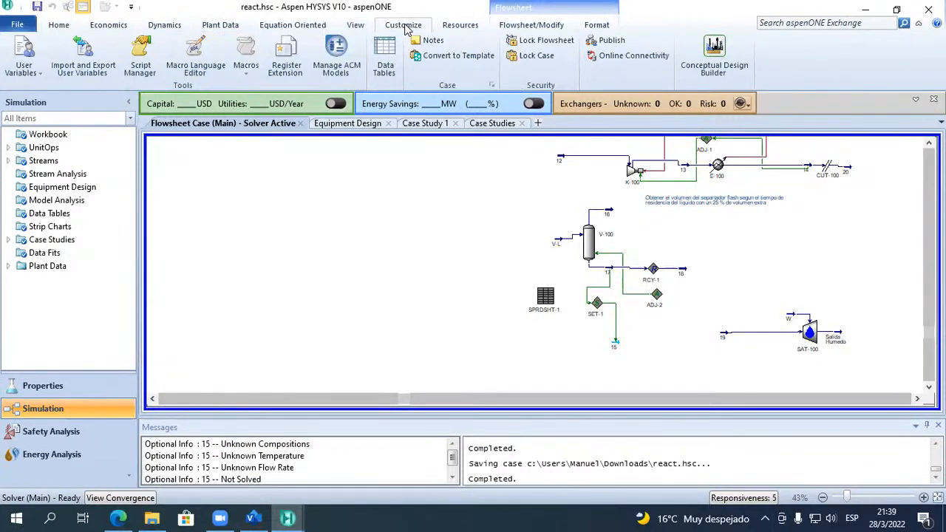
click(289, 73)
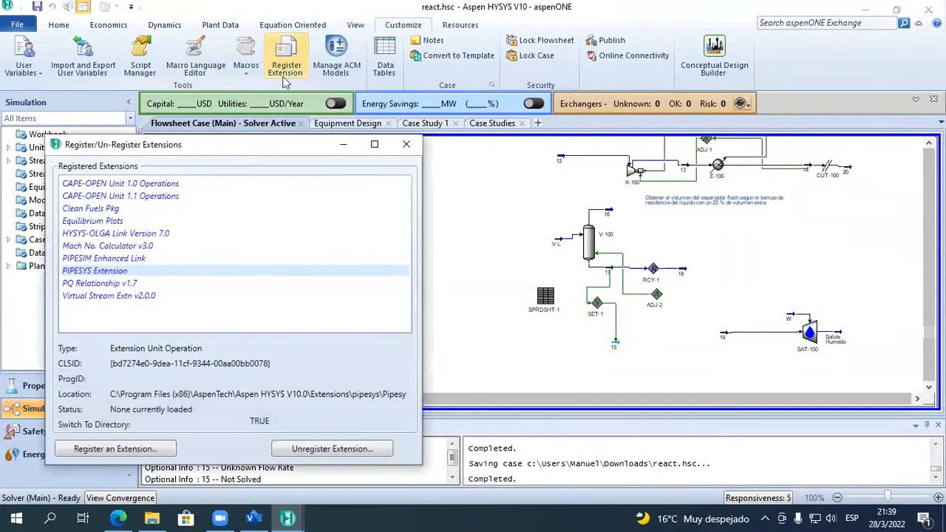
drag(224, 148, 395, 69)
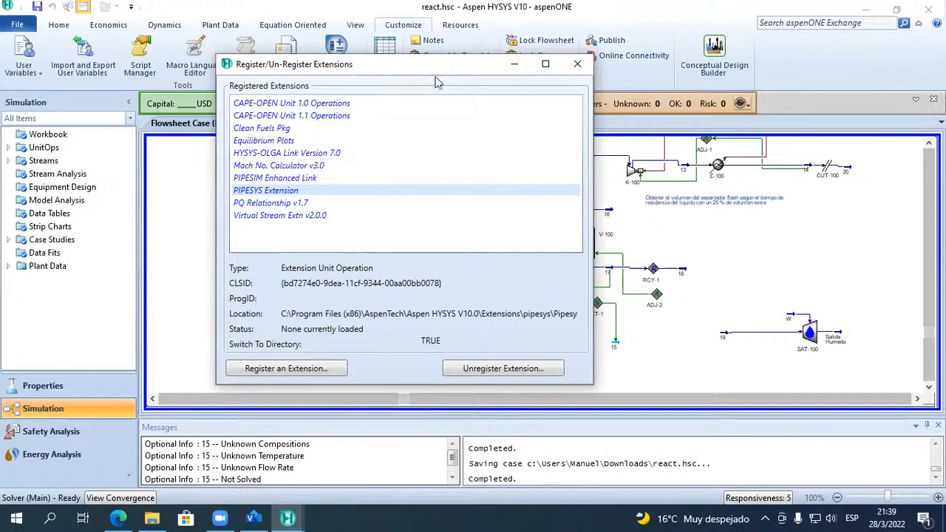
drag(453, 75, 426, 222)
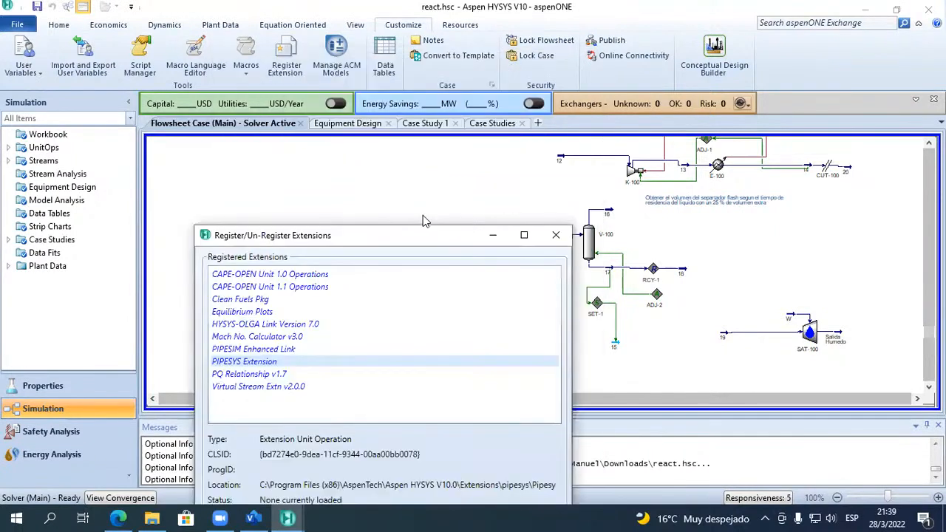
click(423, 215)
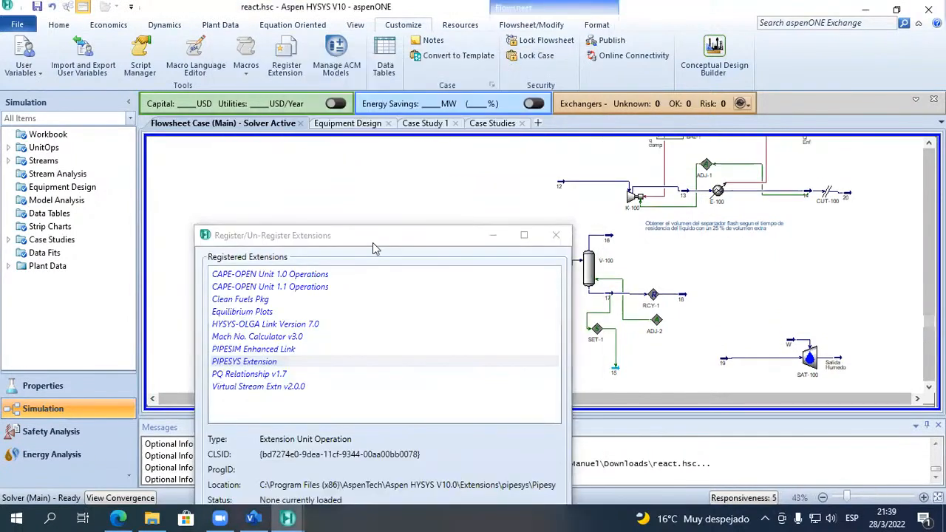
Look in the Extensions\pipesys folder for an extension to register, select Pipesys.dll, and leave the extension registration form without registering it.
drag(380, 236, 404, 115)
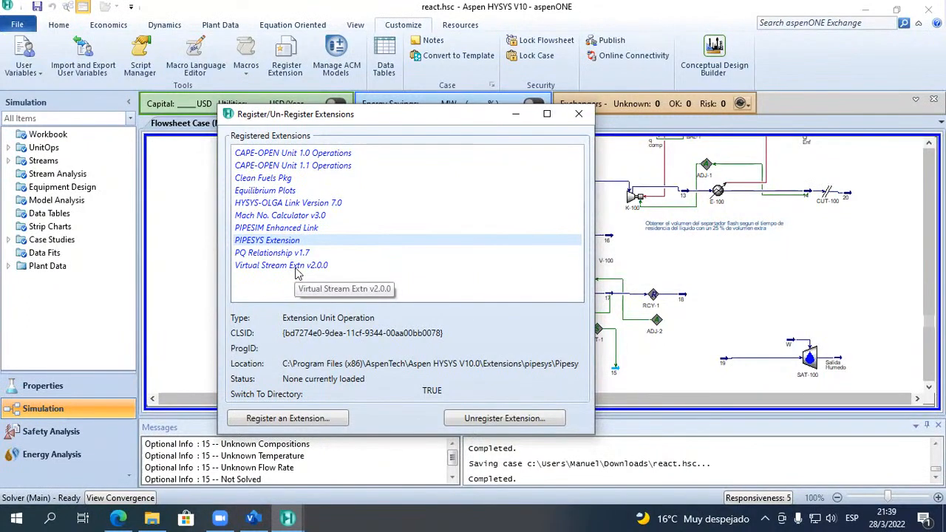
click(325, 418)
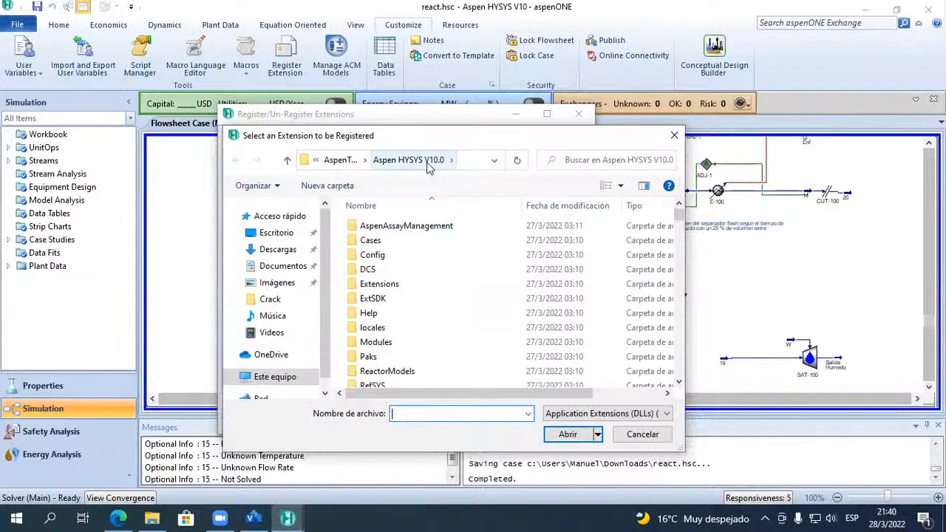
click(341, 160)
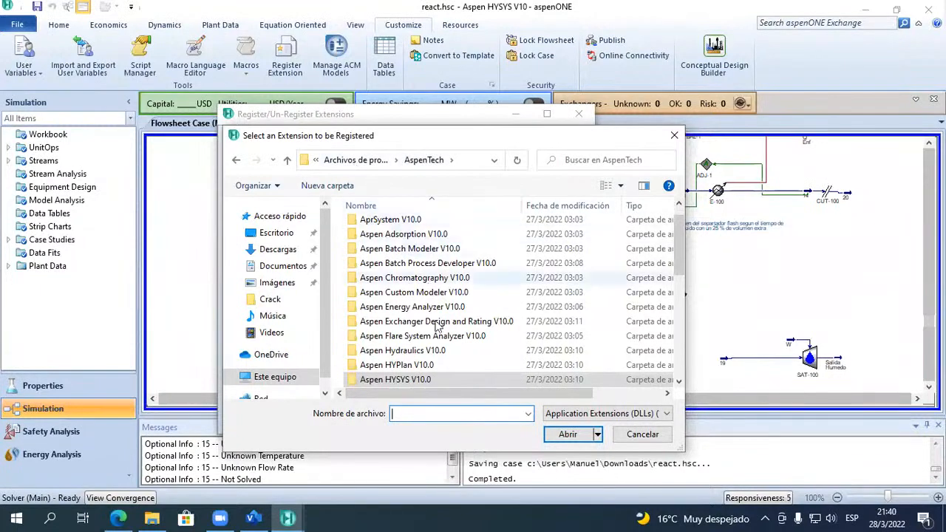
double_click(426, 382)
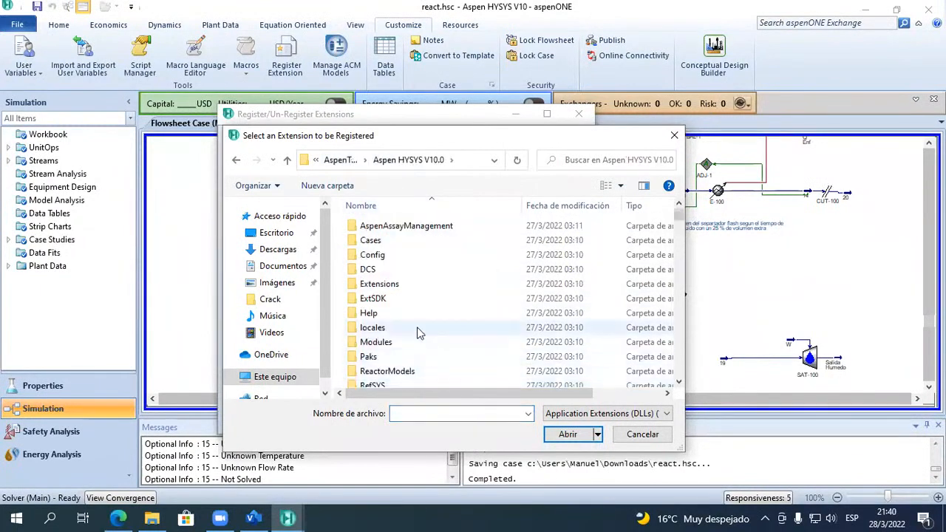
double_click(409, 285)
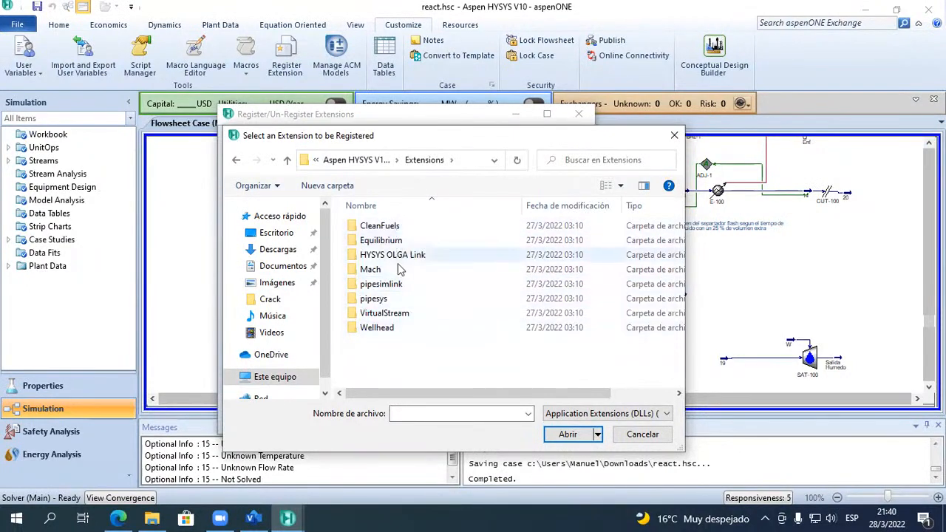
double_click(392, 304)
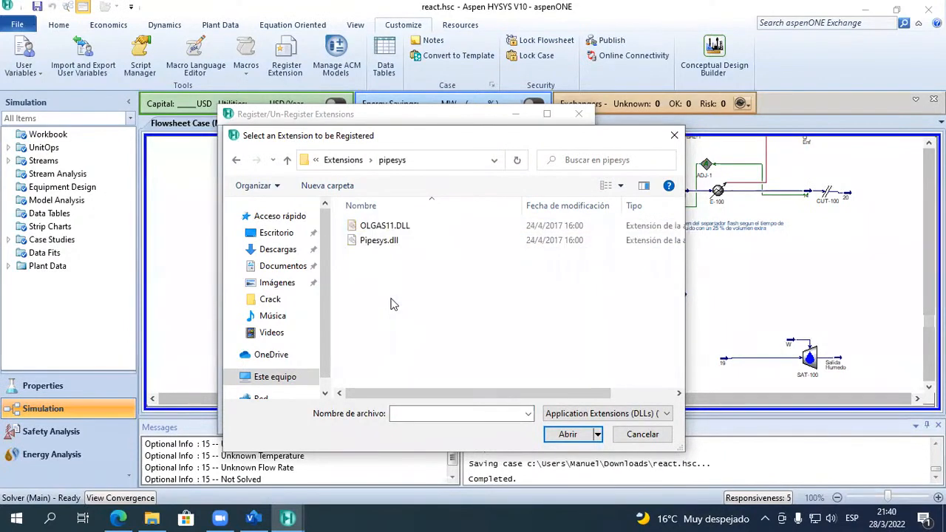
click(394, 246)
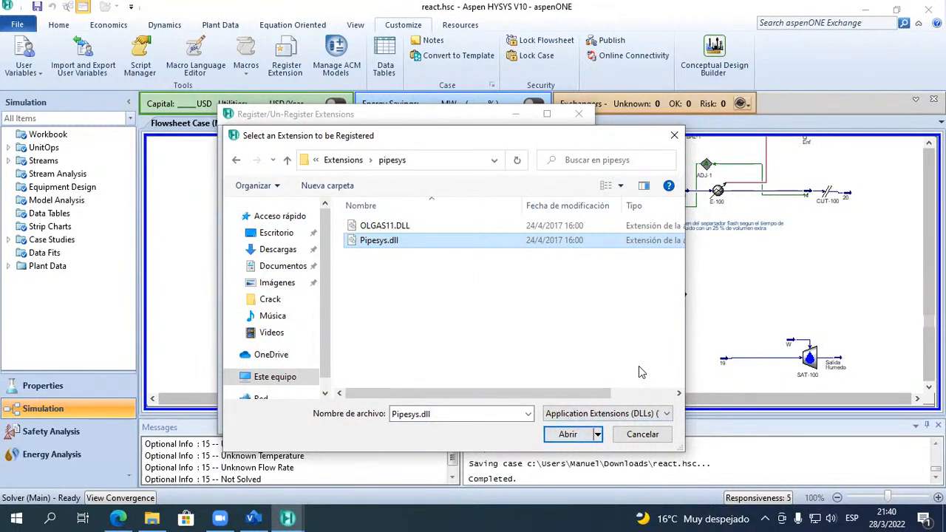
click(674, 135)
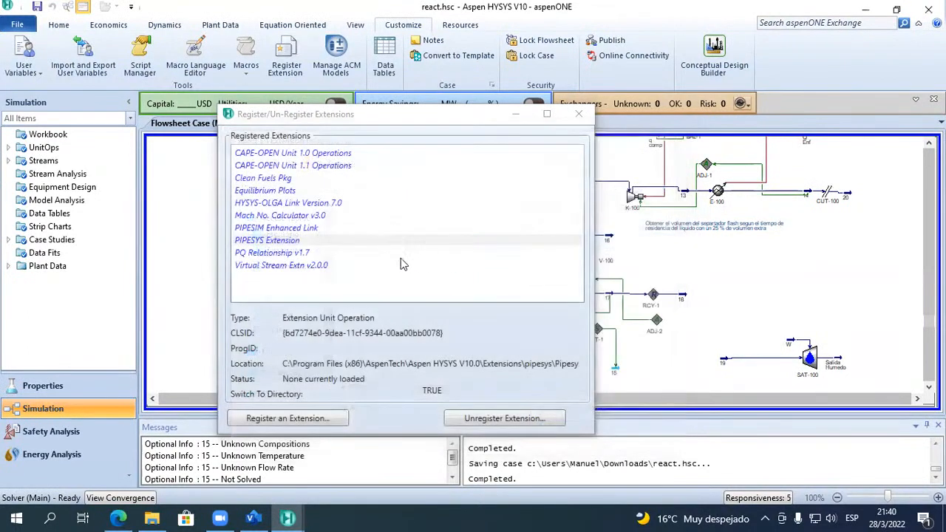
click(579, 114)
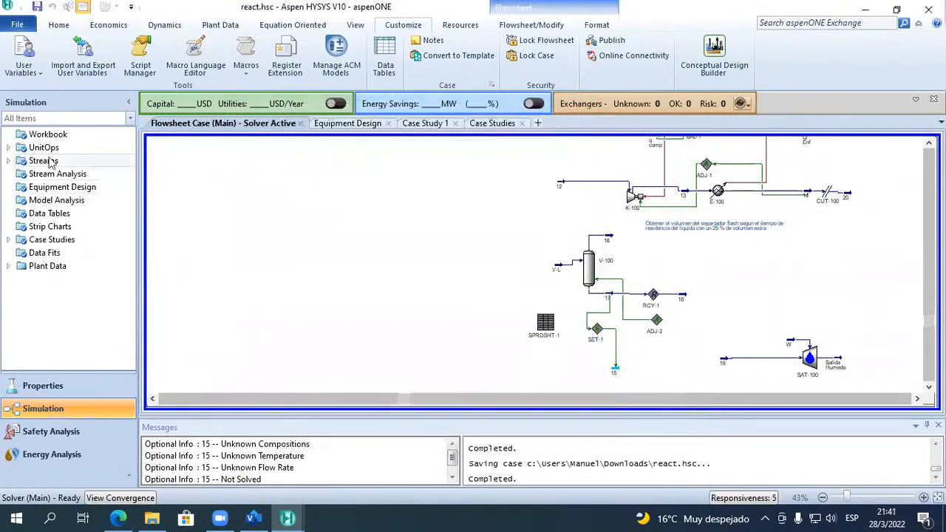
Reopen the model palette and examine its external model operations and its piping and hydraulics operations.
click(354, 25)
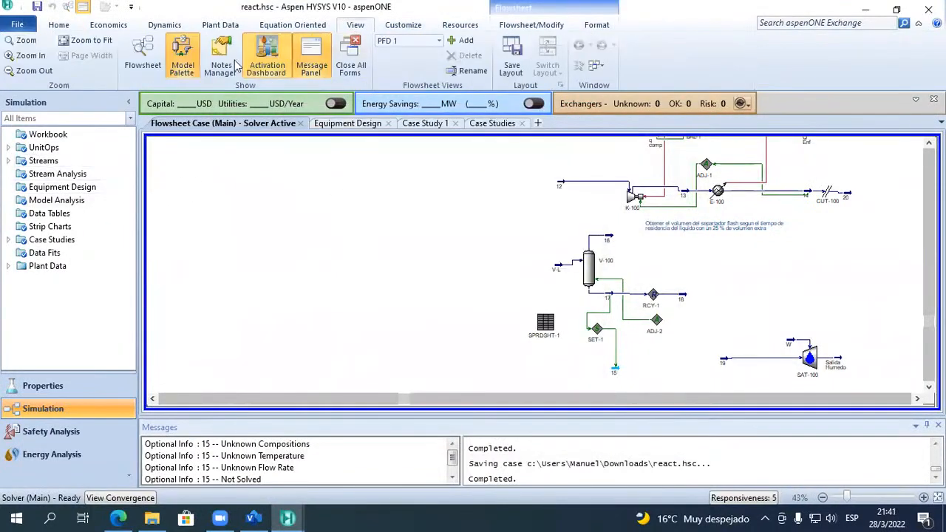
click(190, 63)
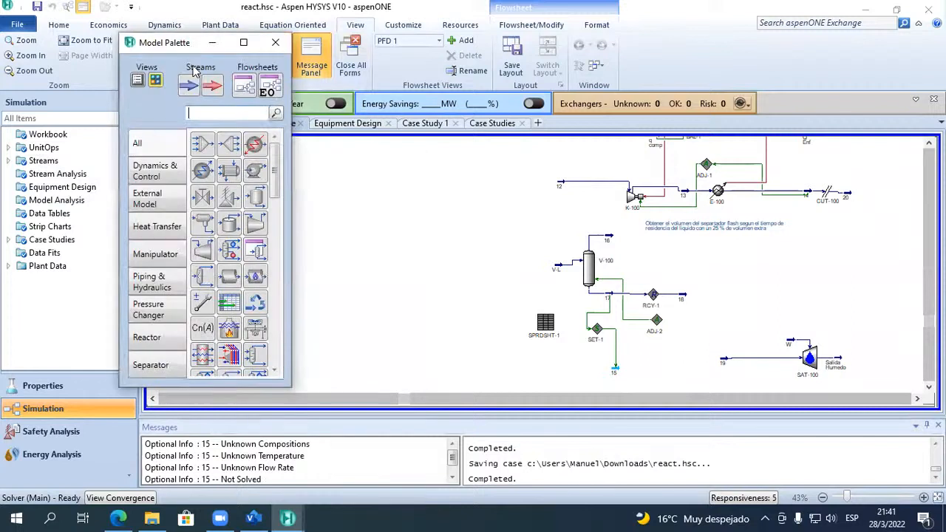
click(156, 282)
click(159, 204)
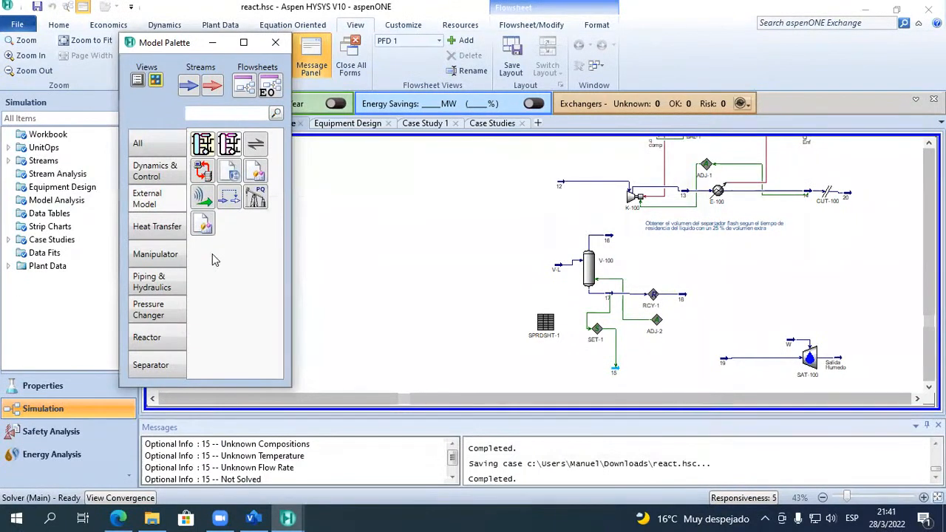
click(182, 281)
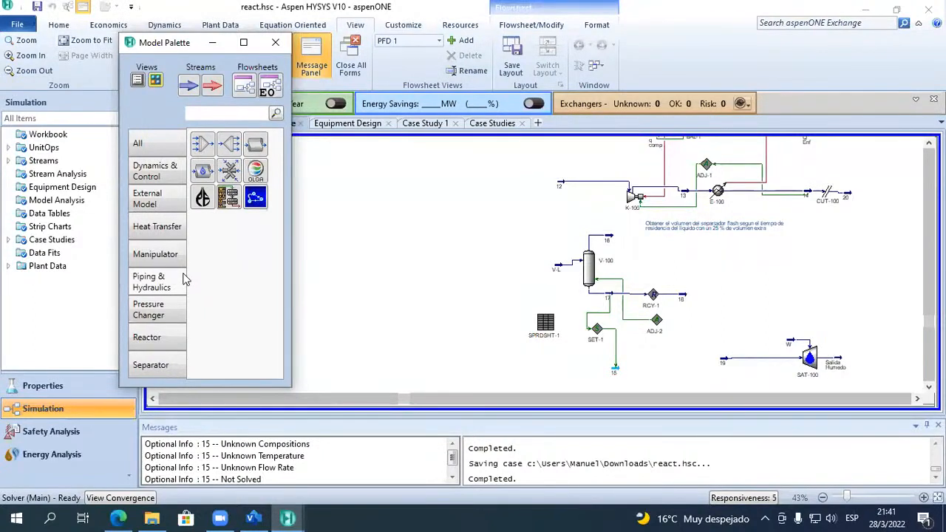
Search the model palette for "olg" and clear the search text.
click(242, 112)
text(olg)
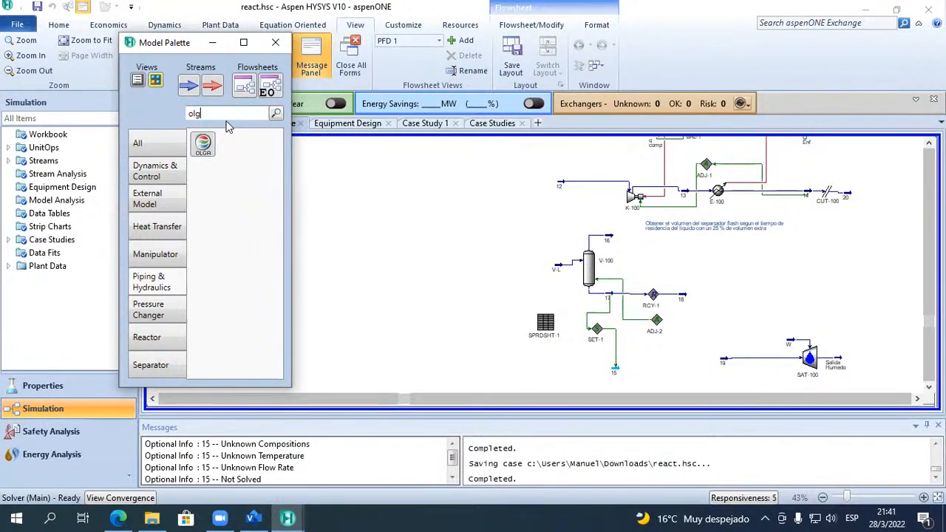
key(BackSpace)
key(BackSpace)
text(¿)
key(BackSpace)
key(BackSpace)
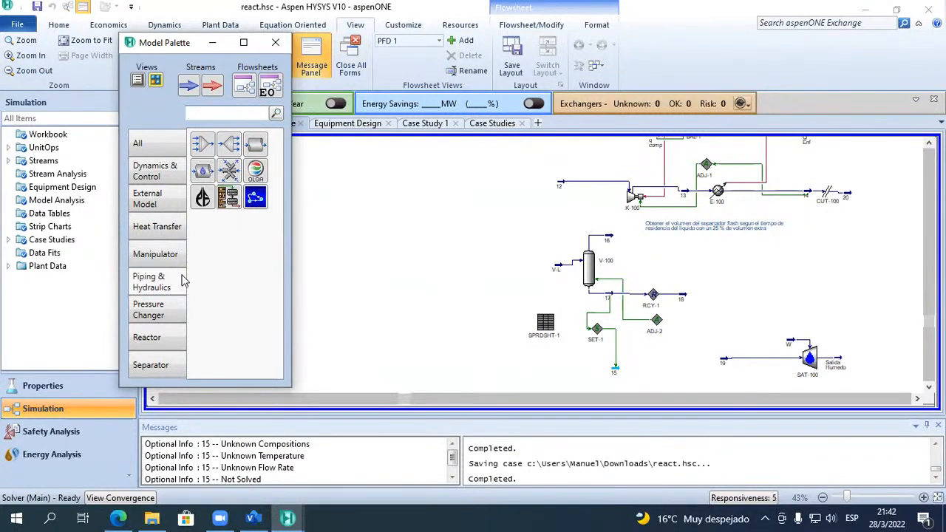
View the palette's external model operations again and close the palette.
click(147, 198)
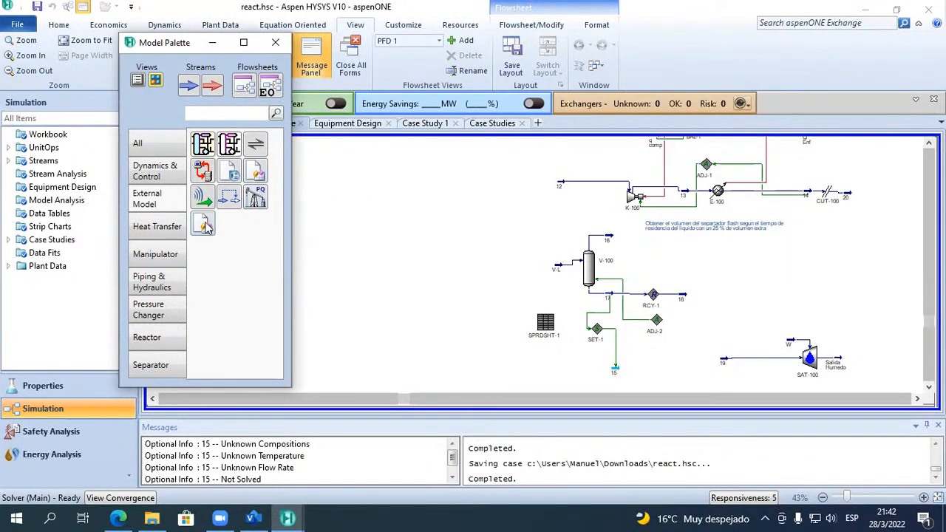
click(215, 112)
click(276, 42)
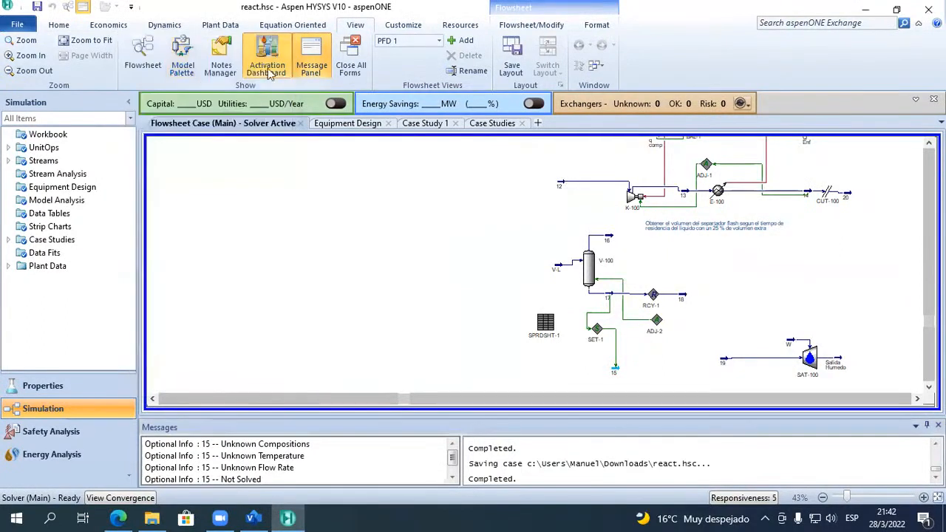
Reopen the extension registration form, view the extension files in the Extensions\pipesys folder, and close the file browser and the form.
click(395, 26)
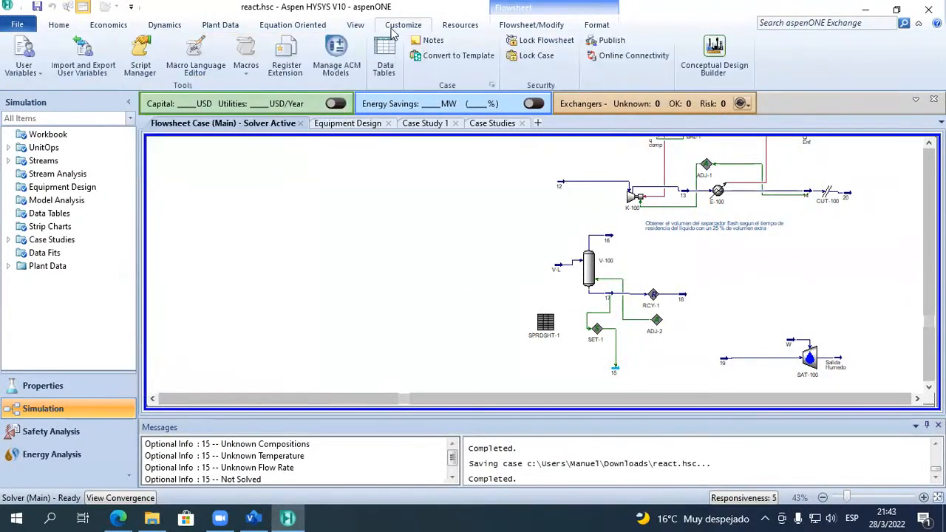
click(274, 76)
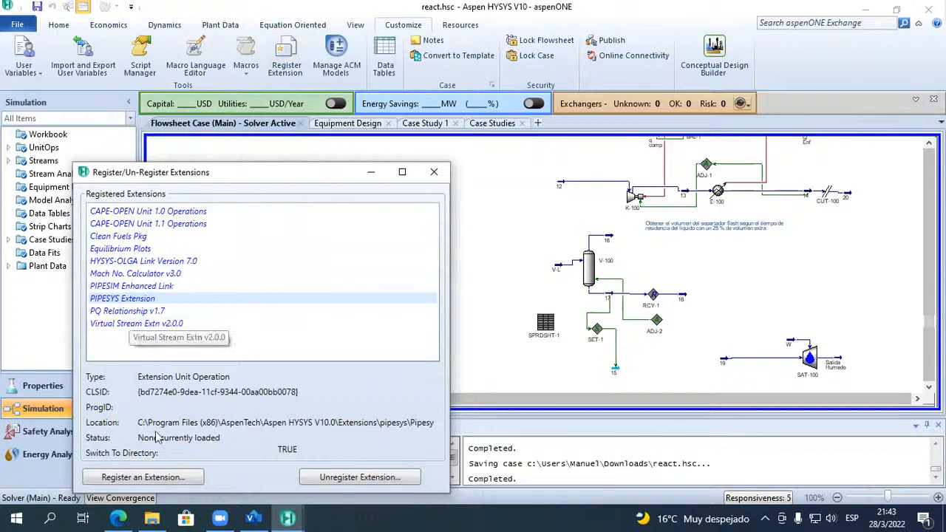
click(151, 477)
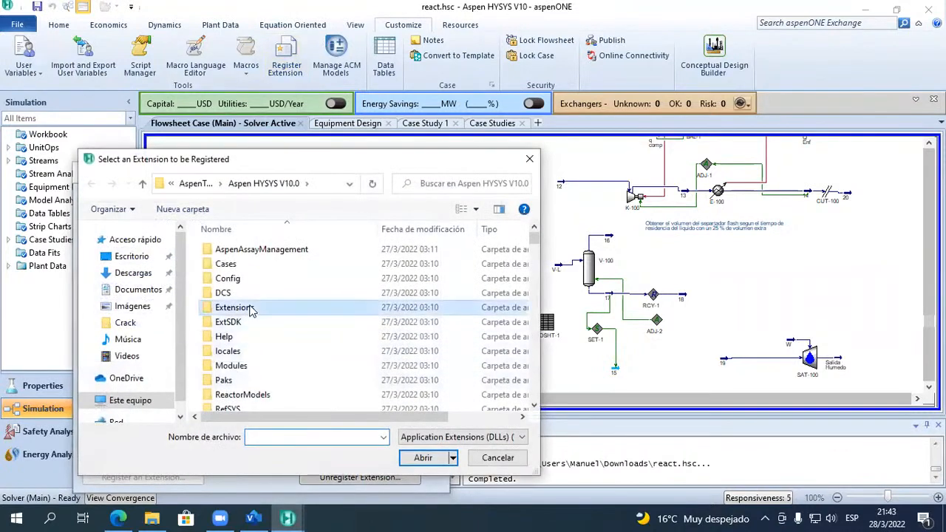
double_click(250, 310)
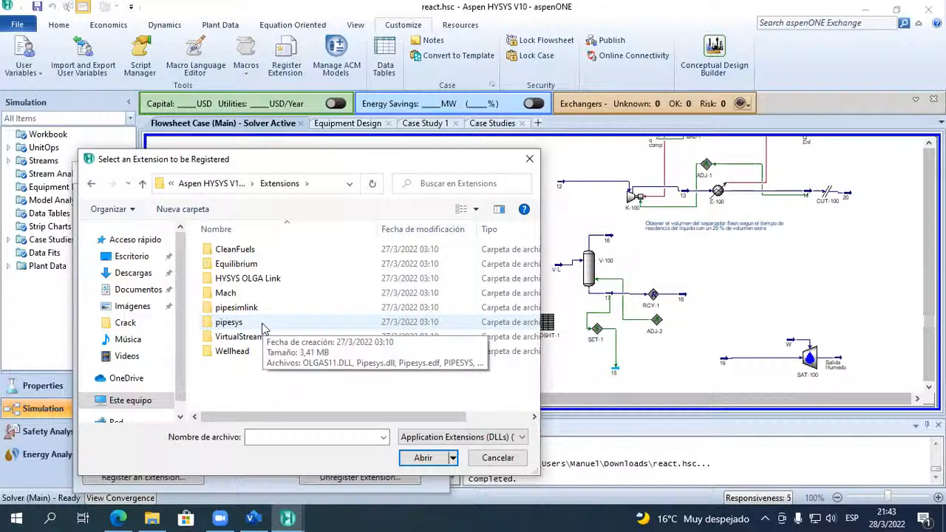
double_click(262, 326)
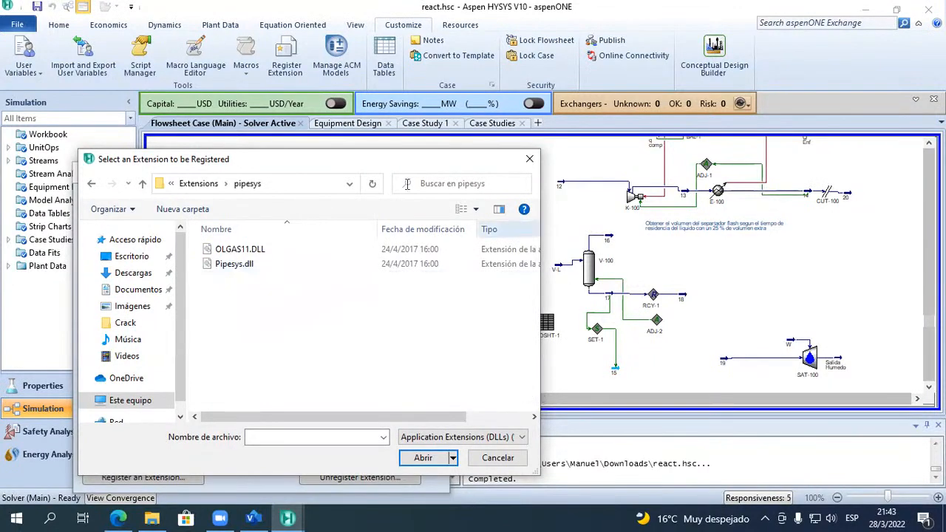
click(529, 159)
click(434, 171)
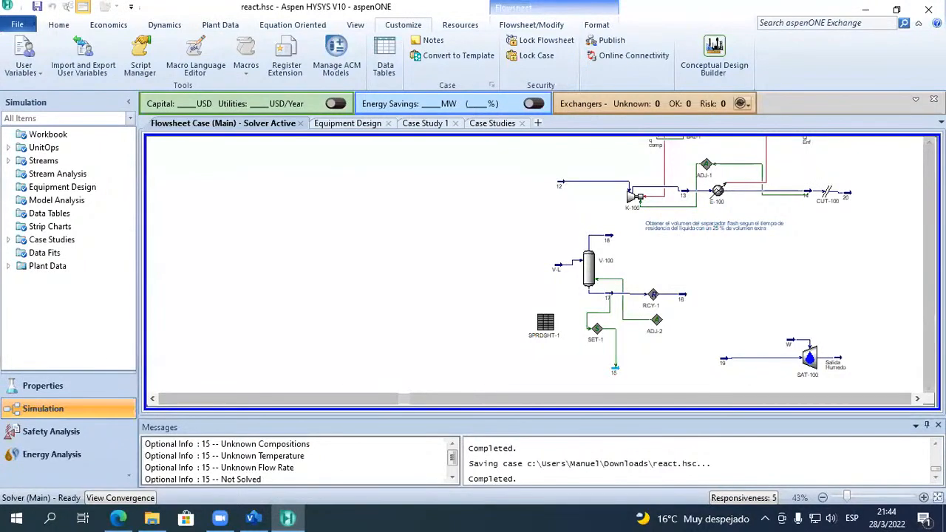
Review the flowsheet up to GBR-100 and display the piping and hydraulics operations in the model palette.
scroll(929, 142, up, 5)
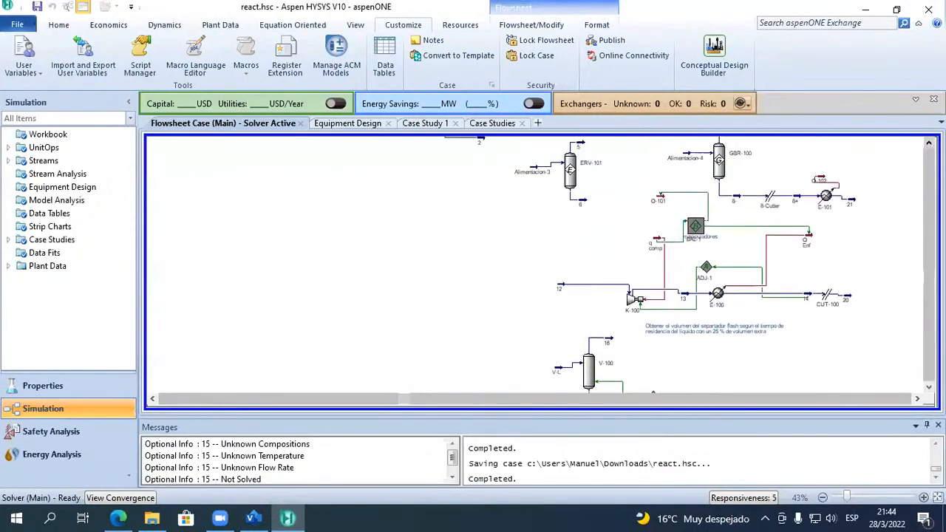
scroll(929, 142, up, 1)
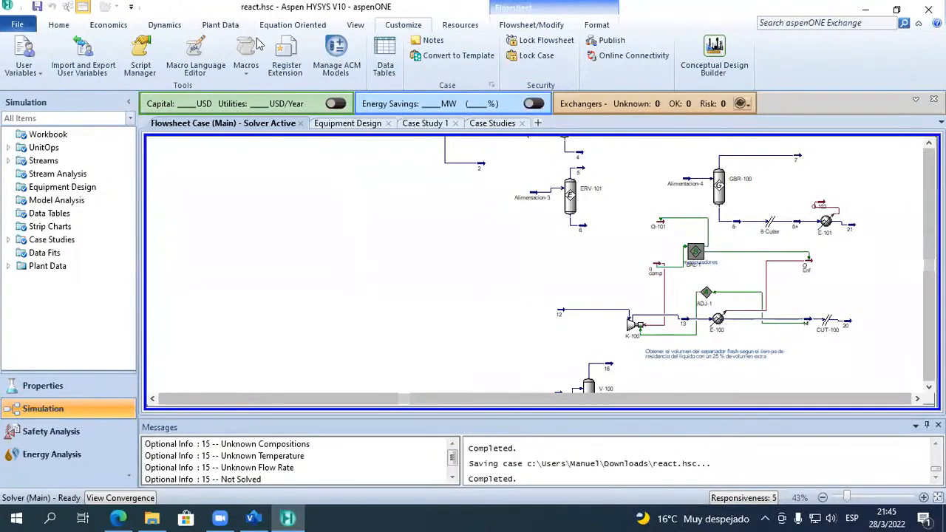
click(351, 25)
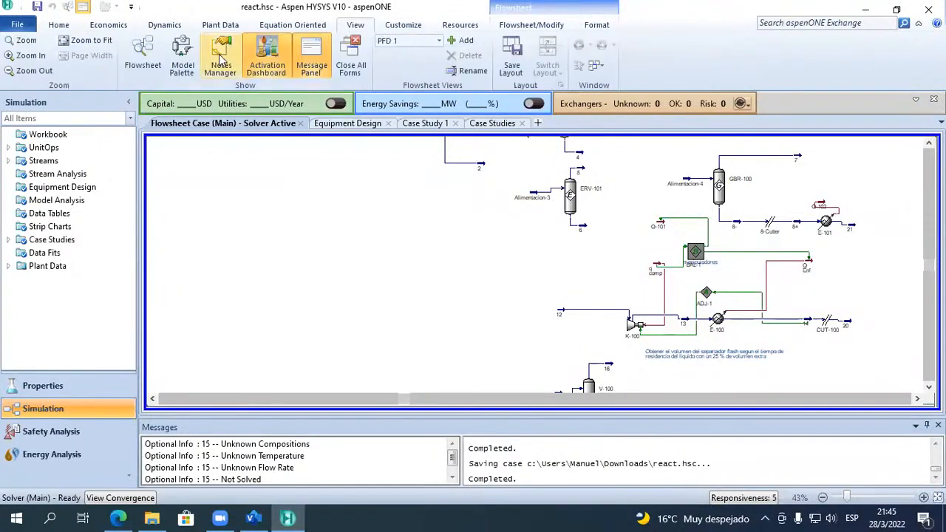
click(183, 65)
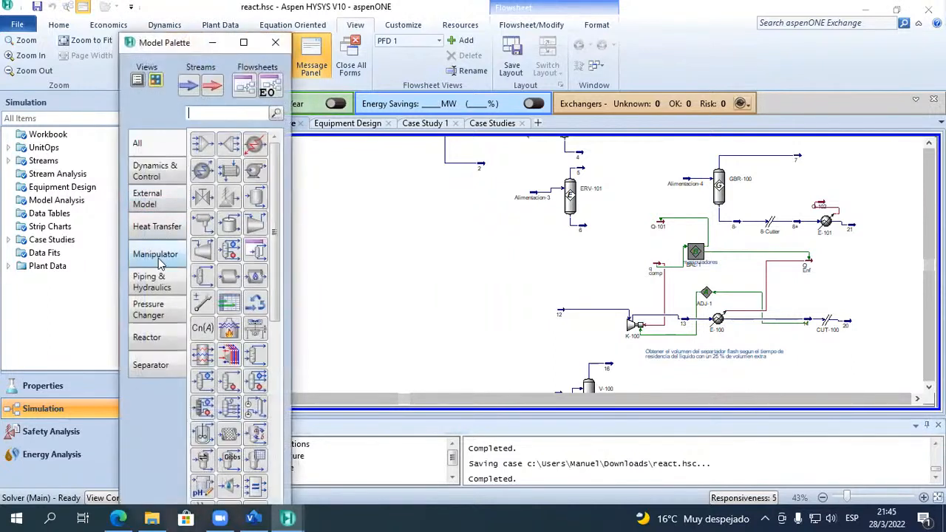
click(166, 287)
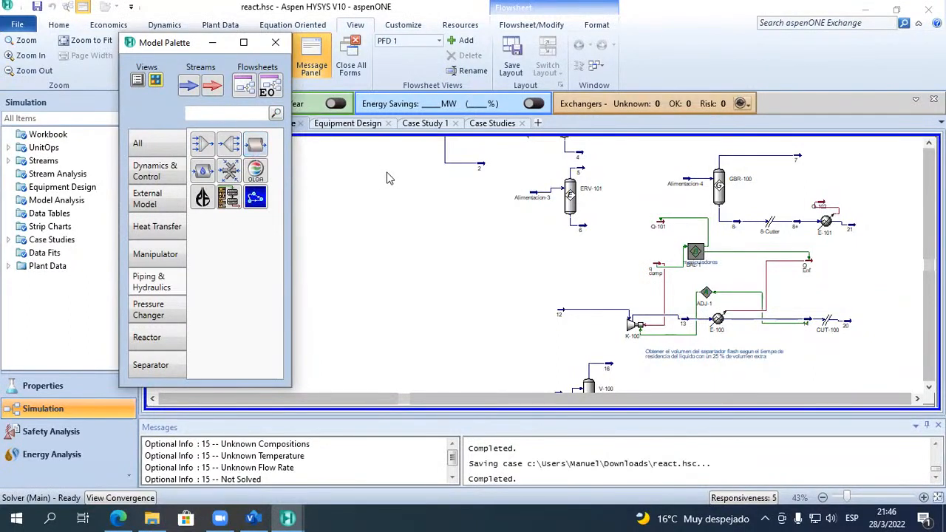
Switch to the Visio drawing and place a centrifugal pump on the middle horizontal pipe run and a vessel at the start of the lowest run.
click(252, 518)
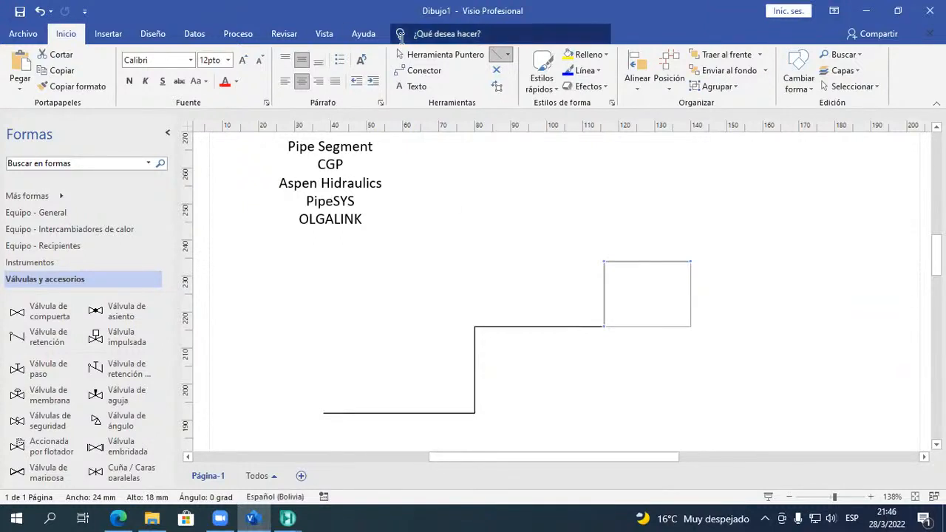
click(108, 34)
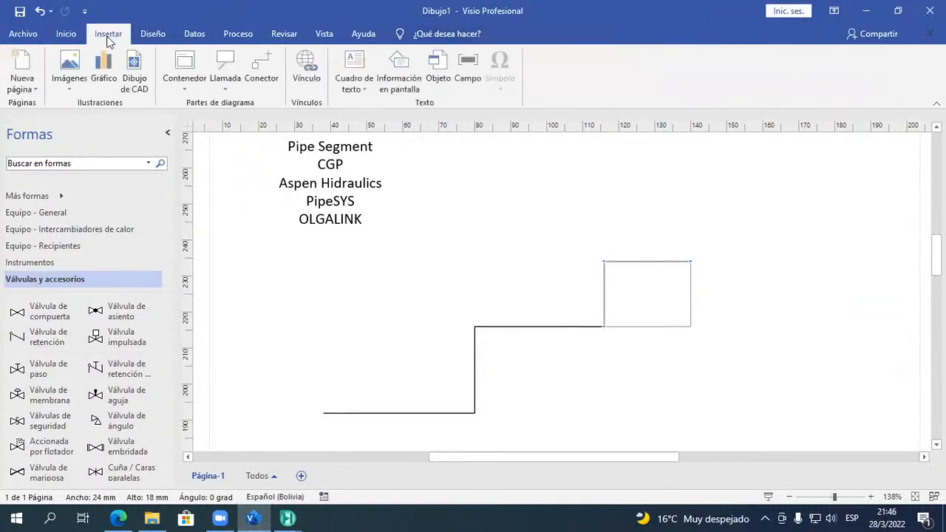
click(67, 34)
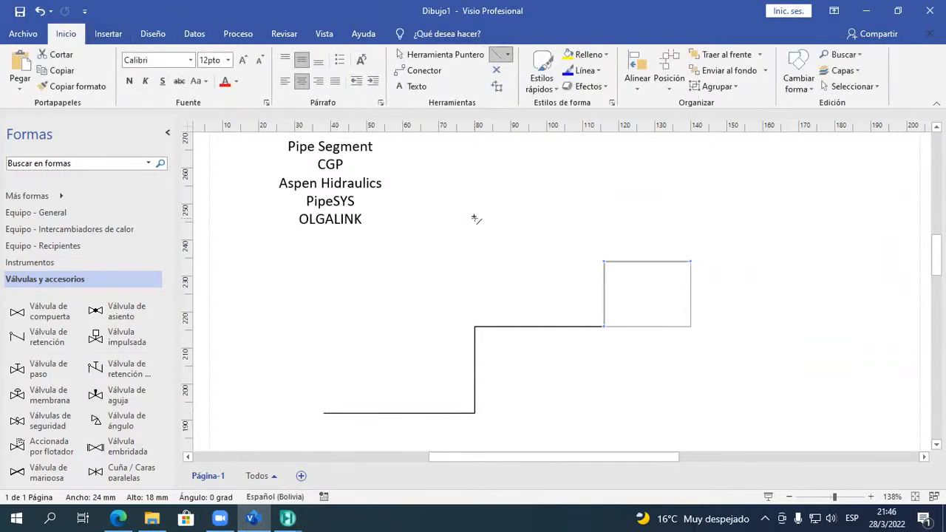
click(101, 229)
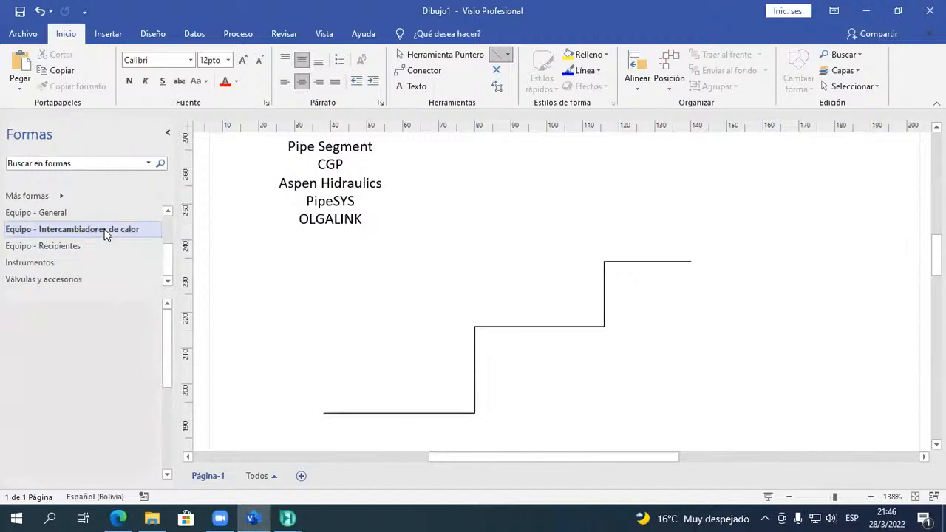
click(103, 214)
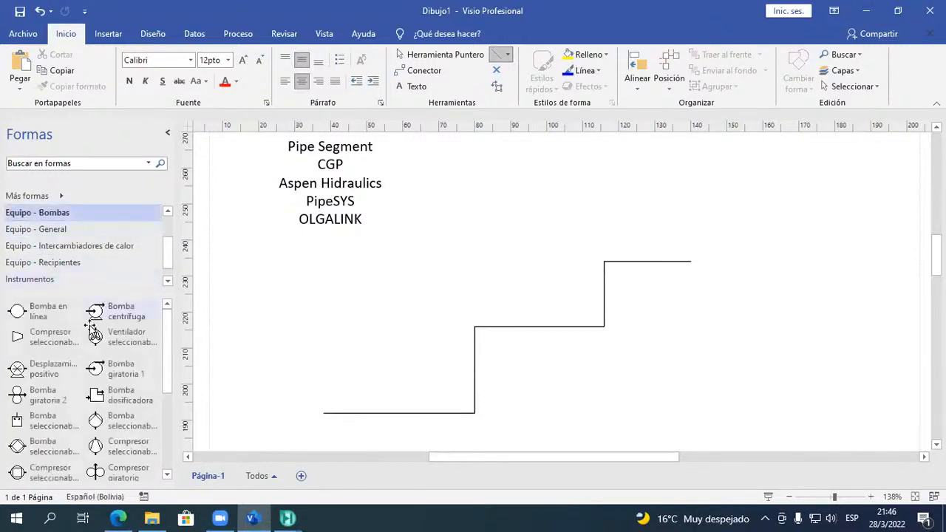
drag(102, 314, 541, 333)
click(559, 380)
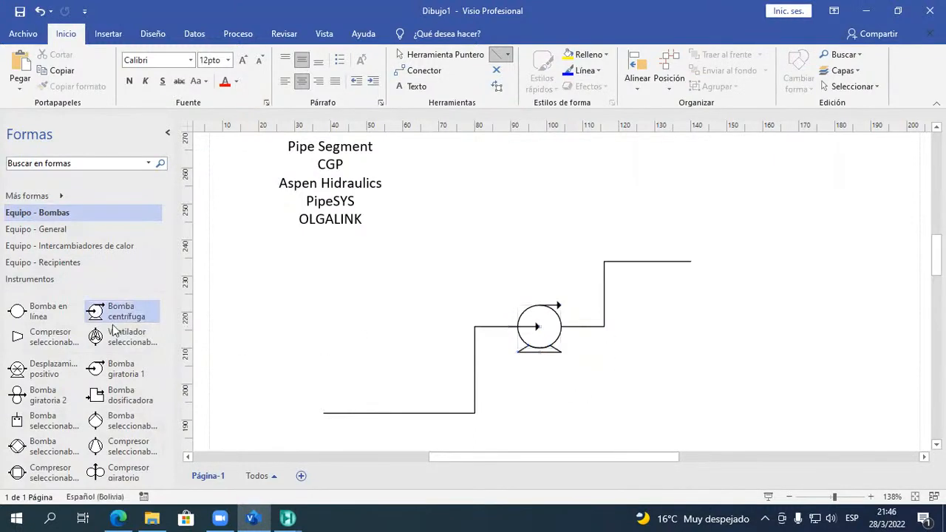
click(81, 261)
drag(47, 318, 314, 416)
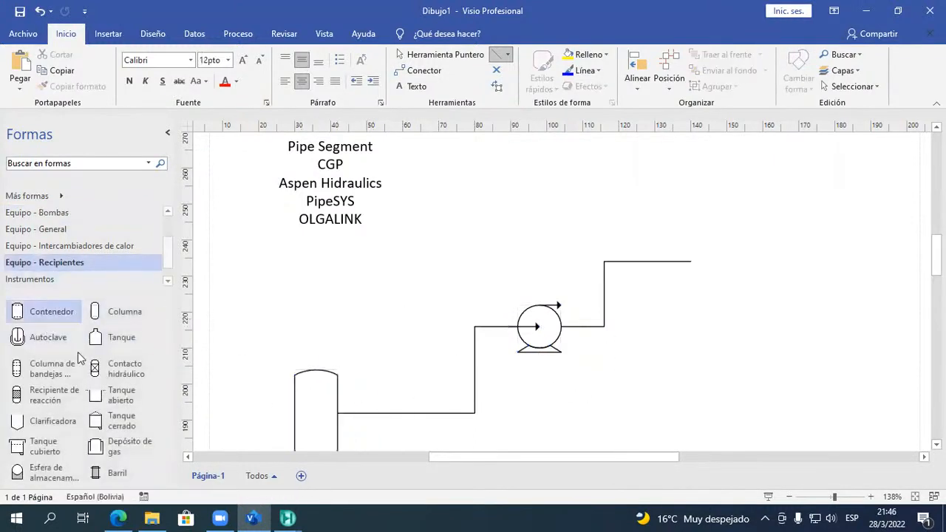
Place a vessel at the end of the uppermost horizontal pipe run in the sketch.
drag(53, 313, 703, 253)
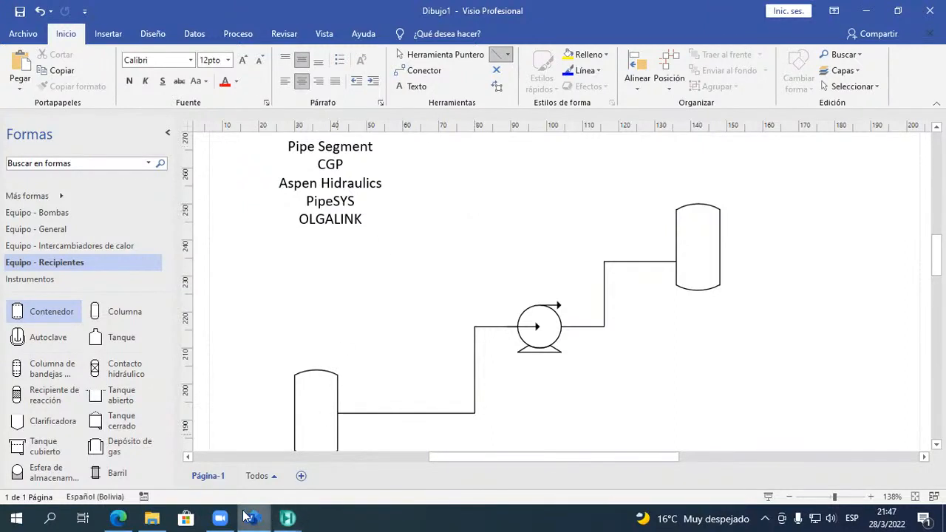
Switch to HYSYS, place a material stream in an empty area of the flowsheet, and name it Agua.
mouse_move(286, 517)
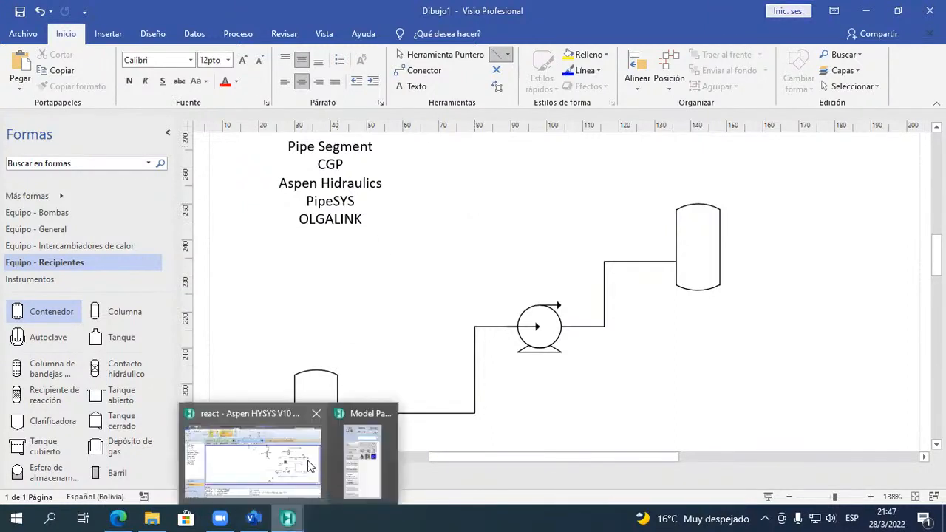
click(311, 466)
scroll(431, 274, up, 3)
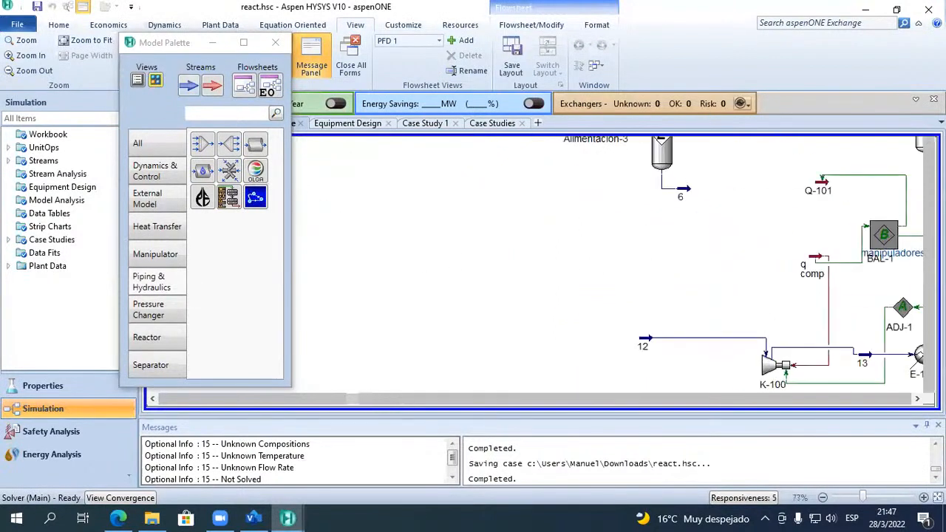
scroll(542, 264, down, 5)
scroll(542, 265, down, 6)
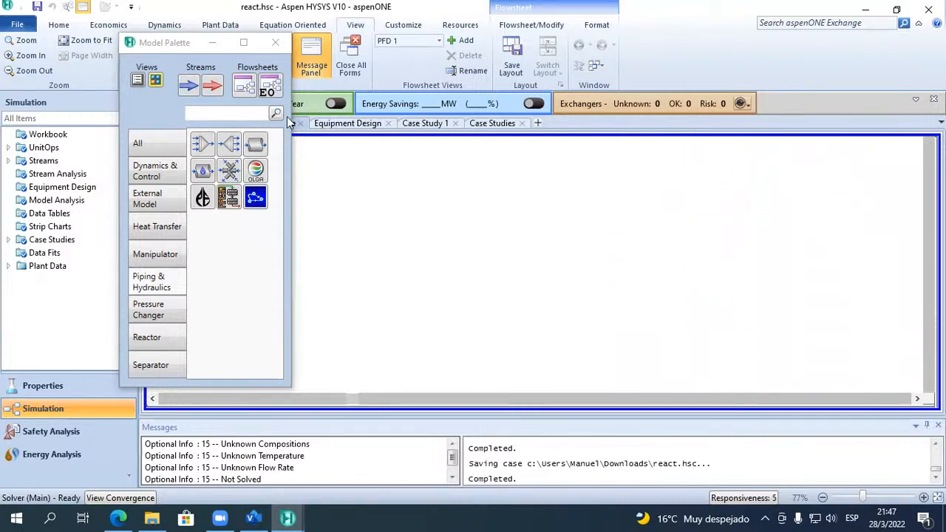
click(189, 85)
click(390, 290)
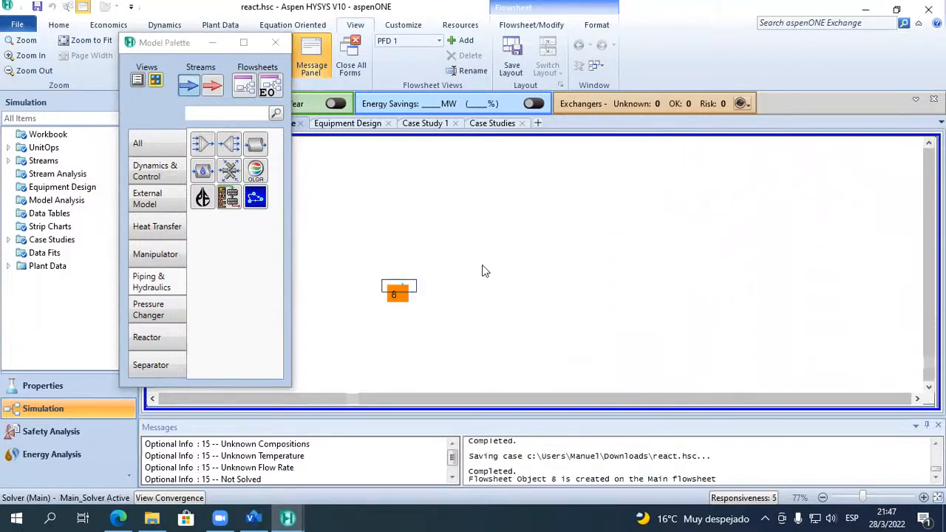
double_click(397, 289)
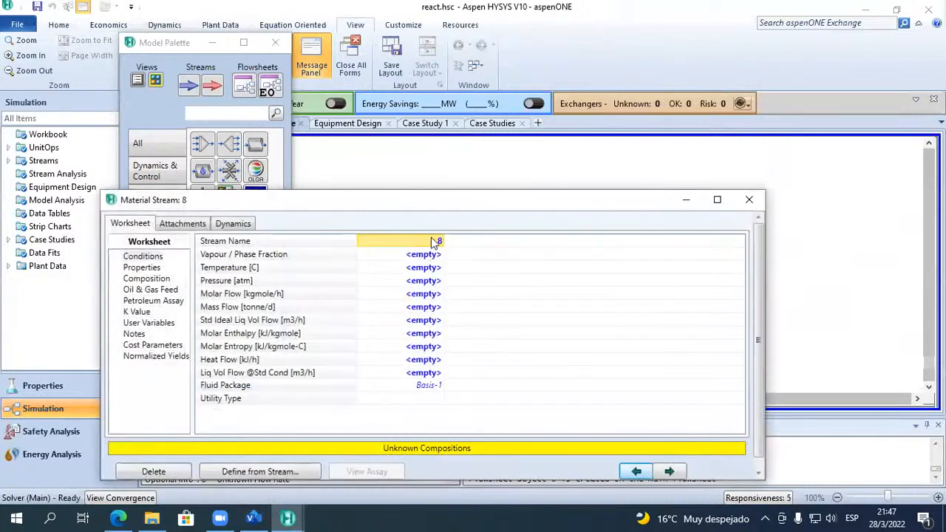
text(Agua)
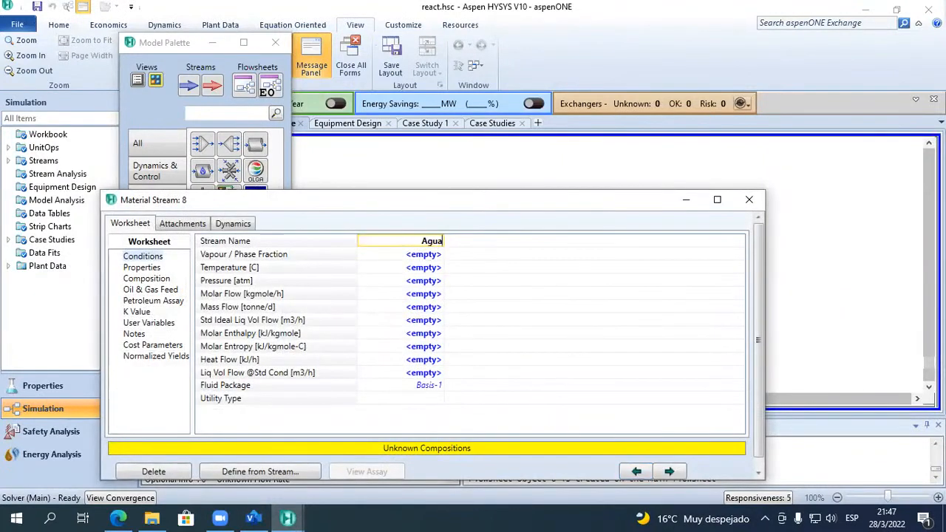
key(Return)
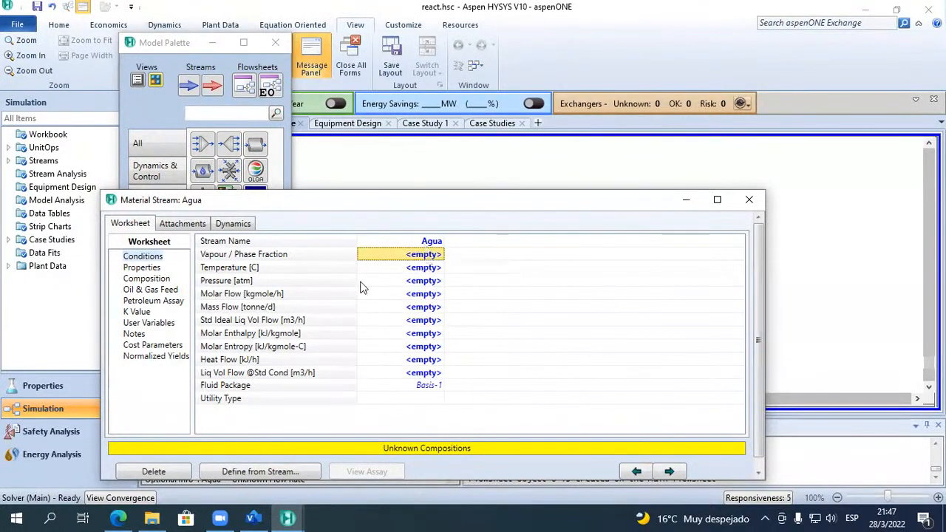
Set the Agua stream's temperature to 25 °C and its pressure to 1 atm.
key(Down)
text(25)
key(Return)
text(1)
key(Return)
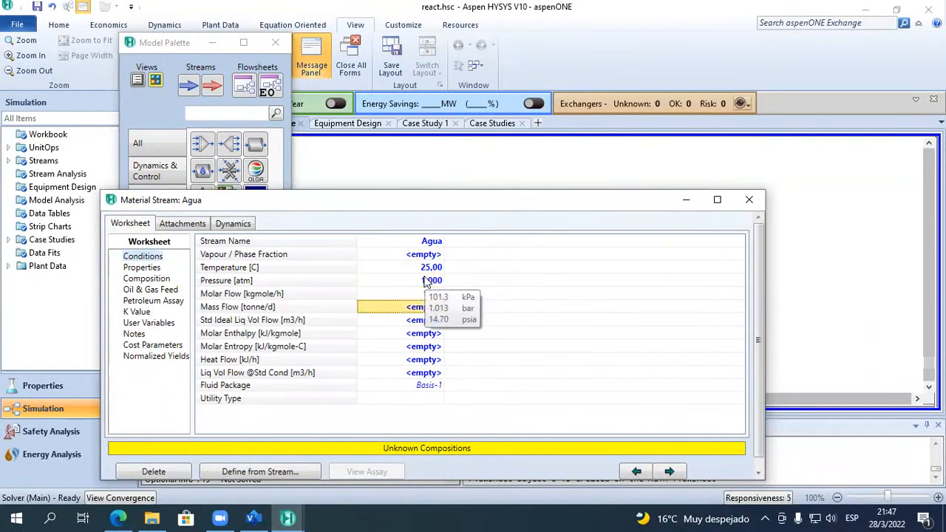
Define Agua's composition with an H2O mole fraction of 1 and close the stream form.
click(166, 279)
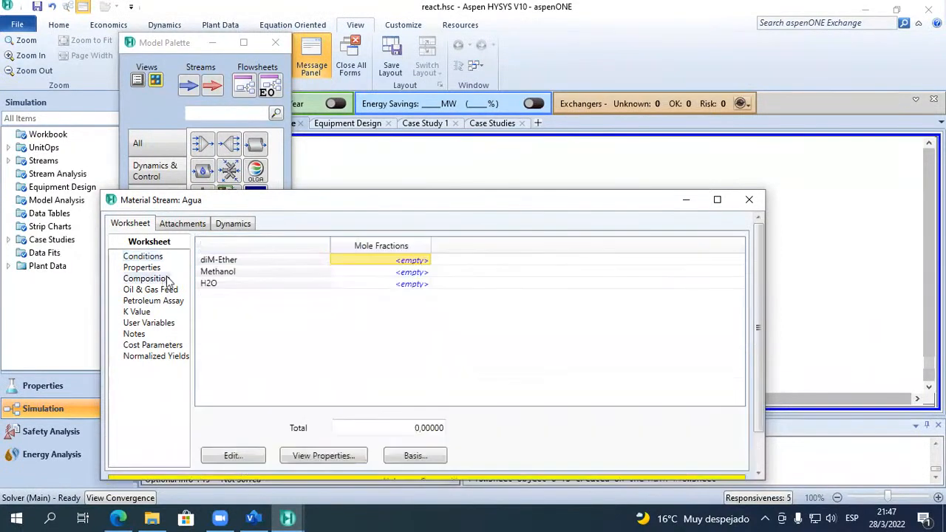
click(405, 287)
text(1)
key(Return)
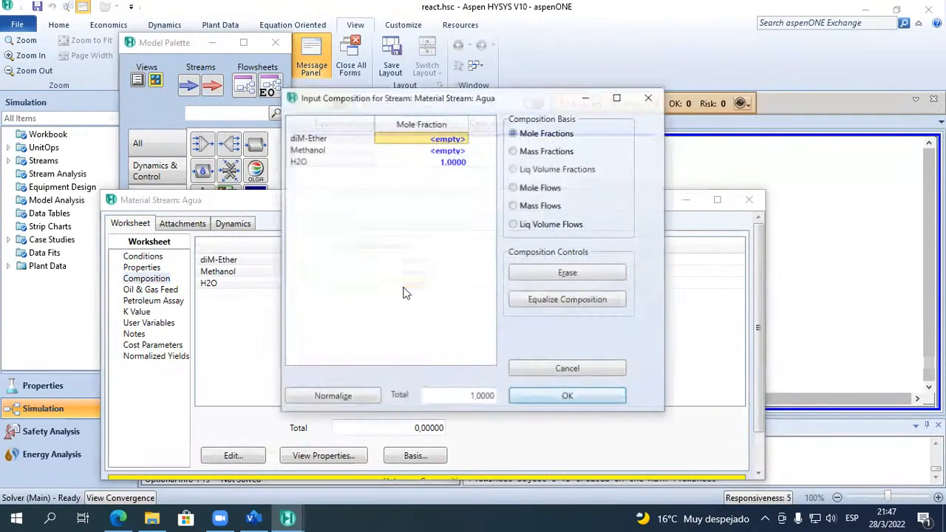
click(568, 397)
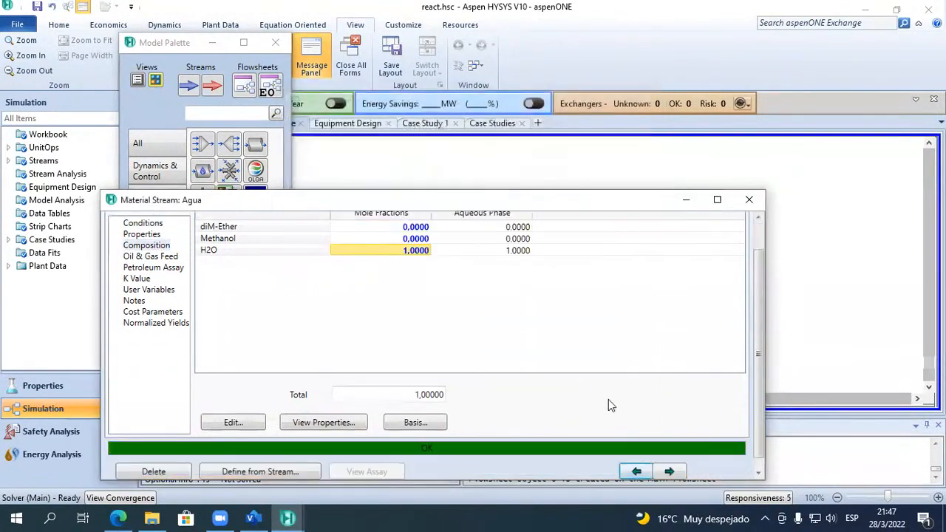
click(749, 199)
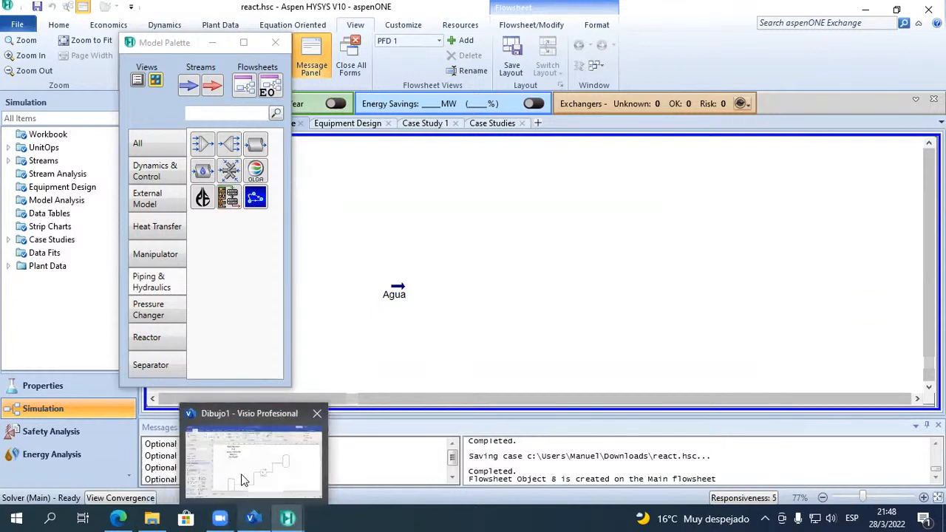
Check the pipeline sketch in Visio, return to HYSYS, and place a pipe segment after the Agua stream.
click(247, 475)
scroll(470, 354, down, 3)
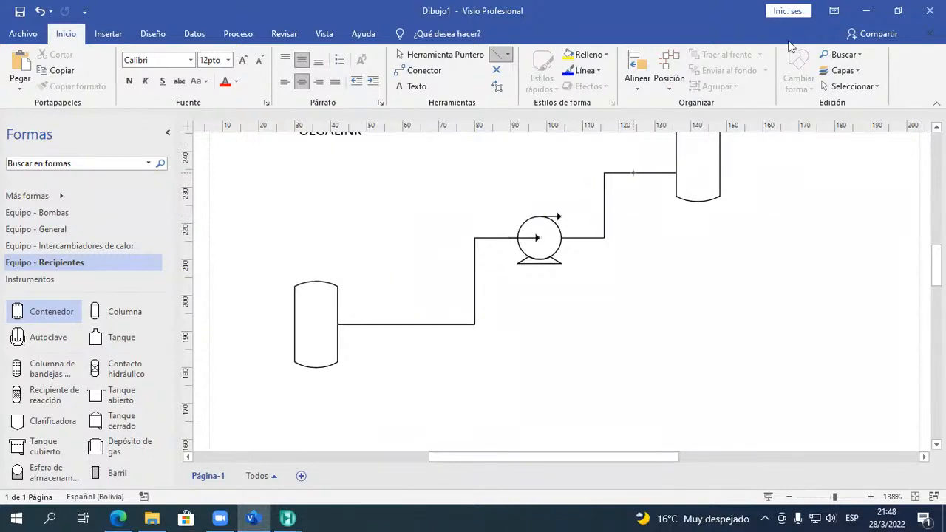
click(866, 10)
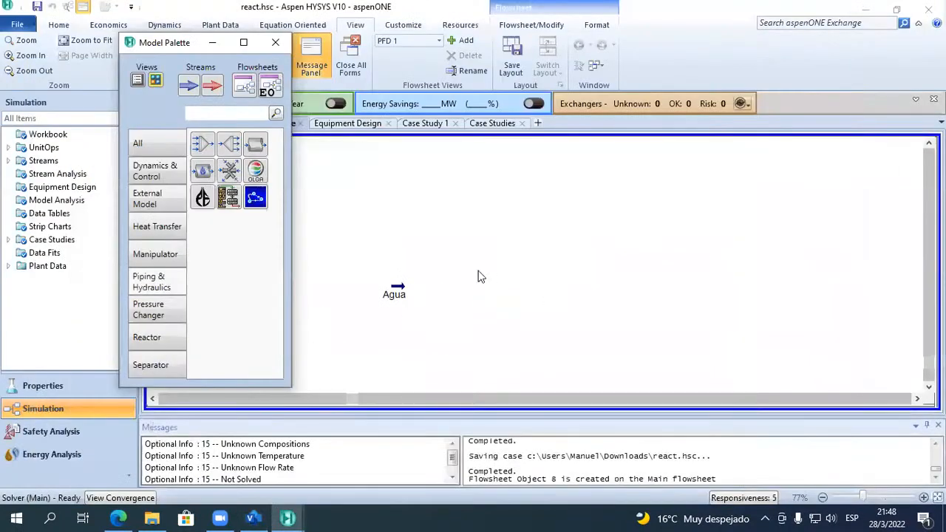
click(255, 144)
click(426, 298)
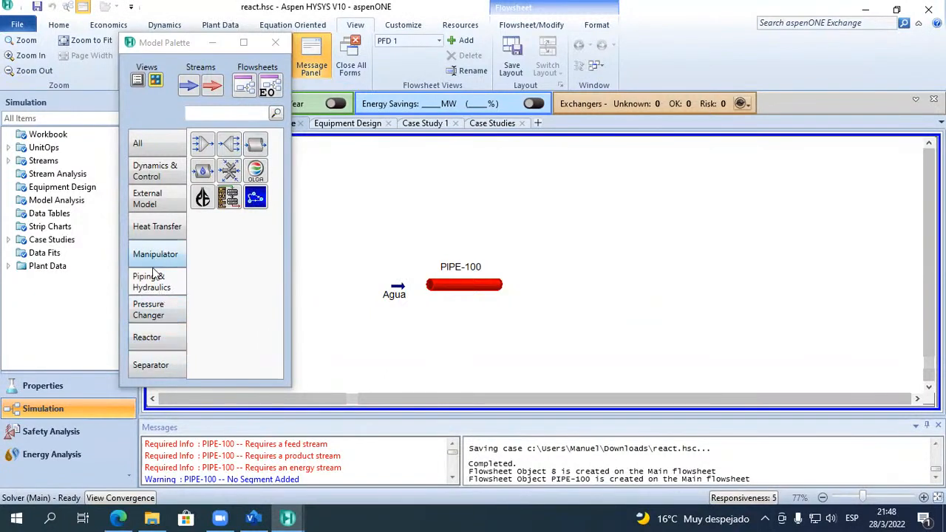
Place a pump after the first pipe segment and a second pipe segment after the pump, aligned with it.
click(158, 309)
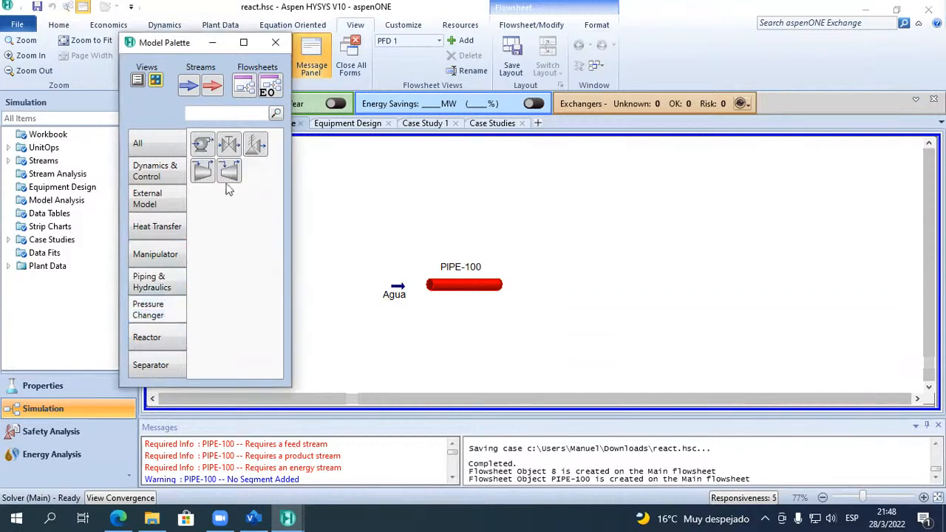
click(202, 145)
click(544, 301)
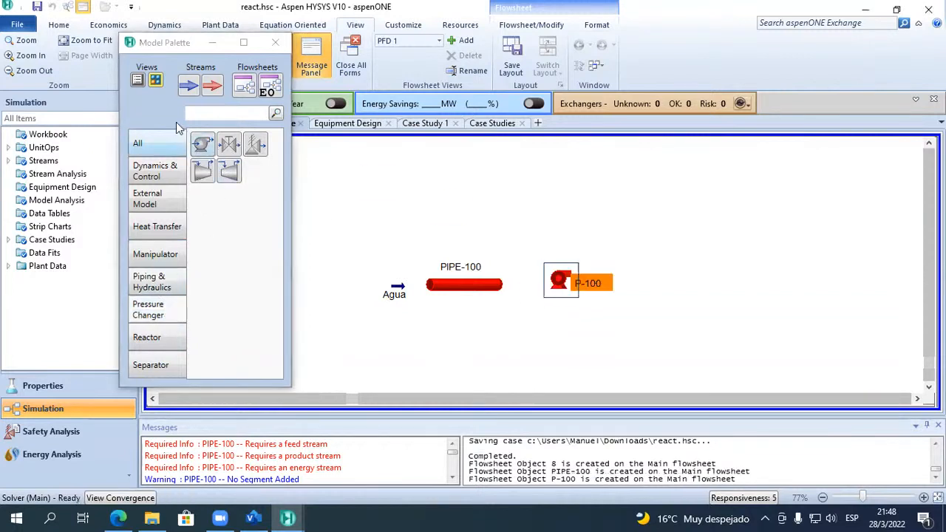
click(178, 289)
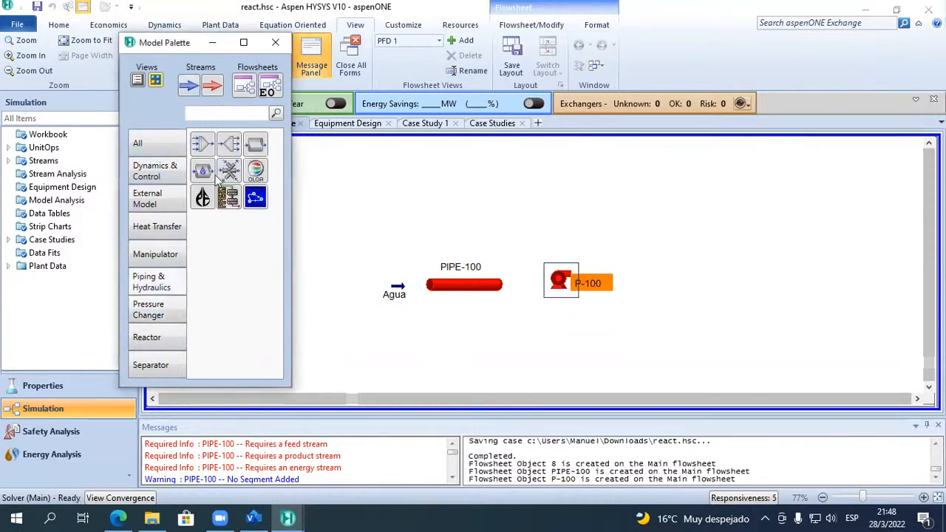
click(258, 152)
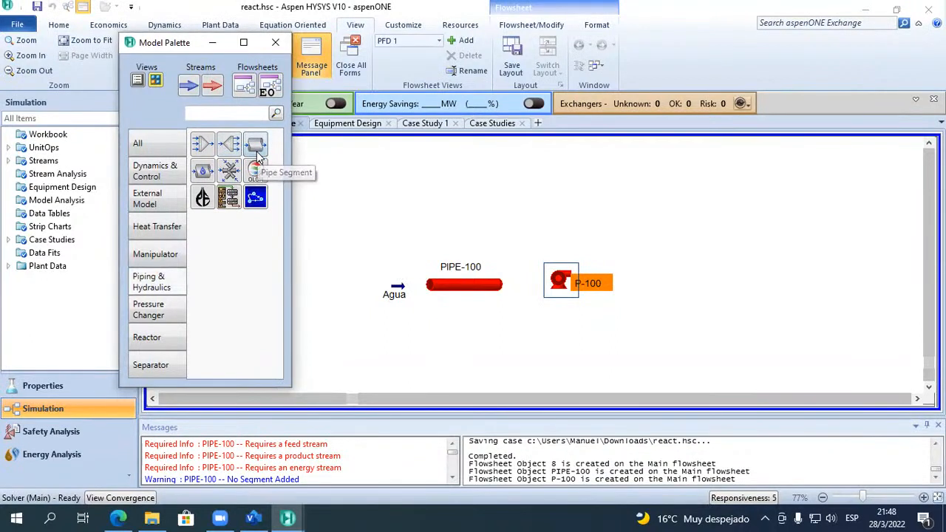
click(615, 285)
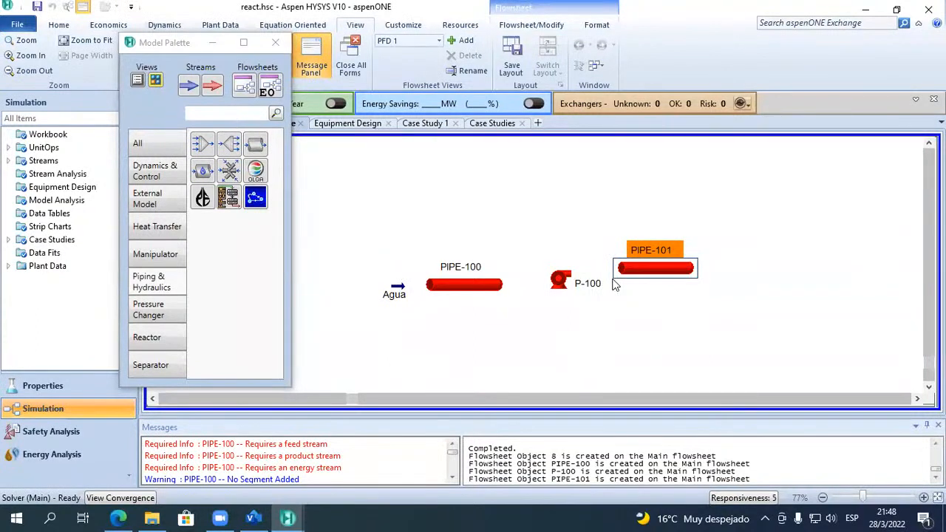
click(616, 285)
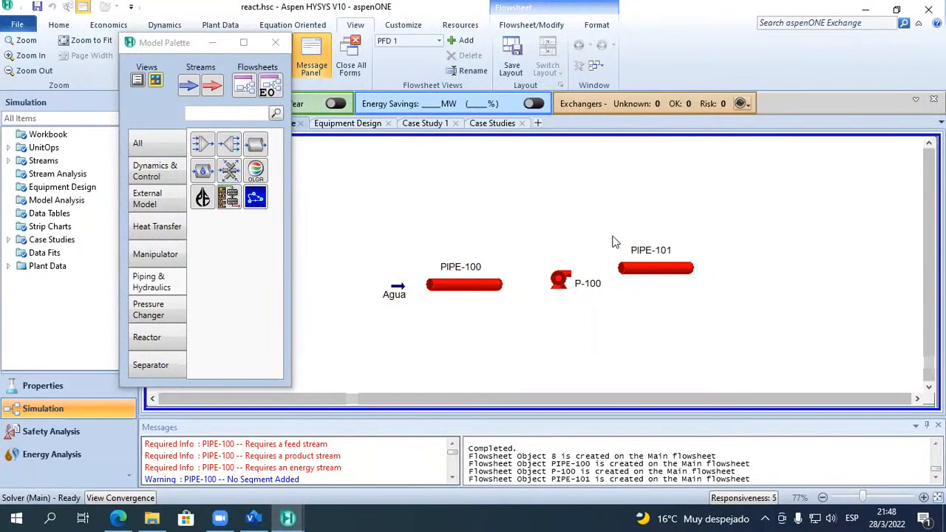
drag(645, 269, 647, 282)
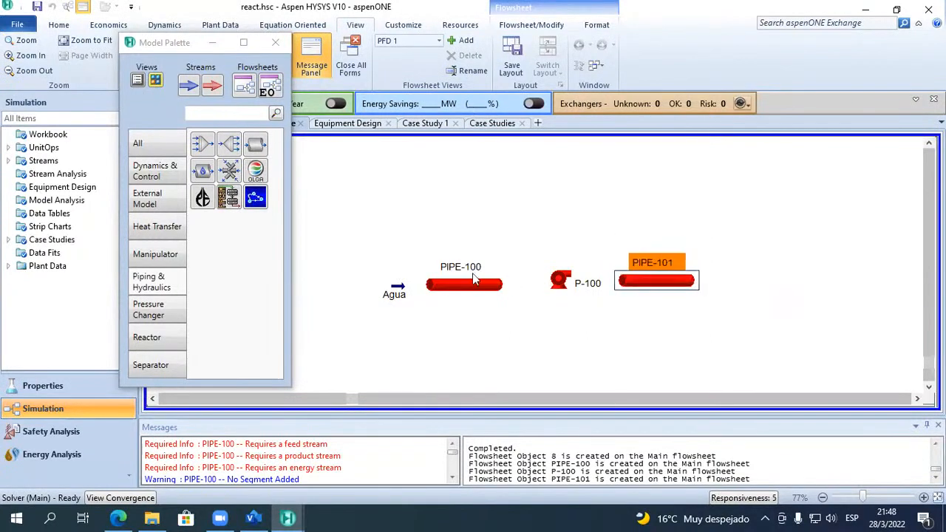
Add a material stream between PIPE-100 and the pump, and set Agua as the inlet of PIPE-100.
click(189, 87)
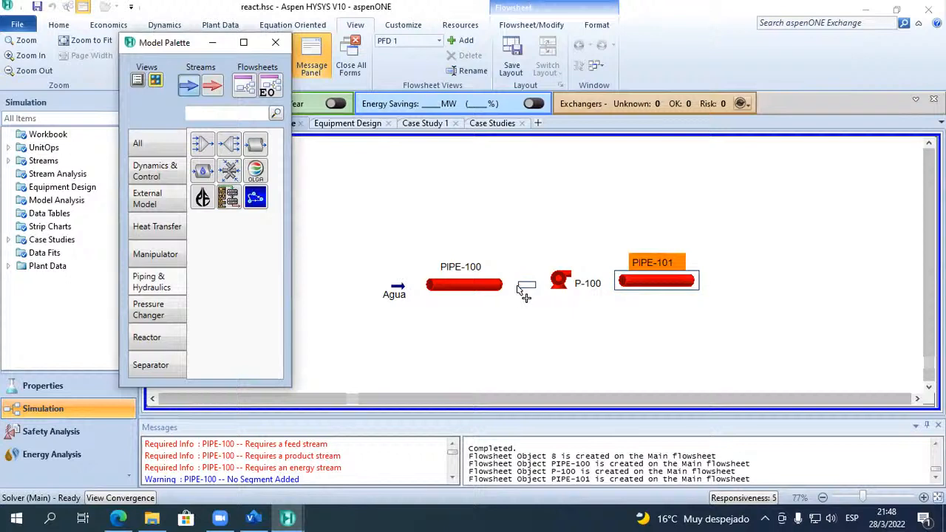
click(521, 285)
double_click(452, 293)
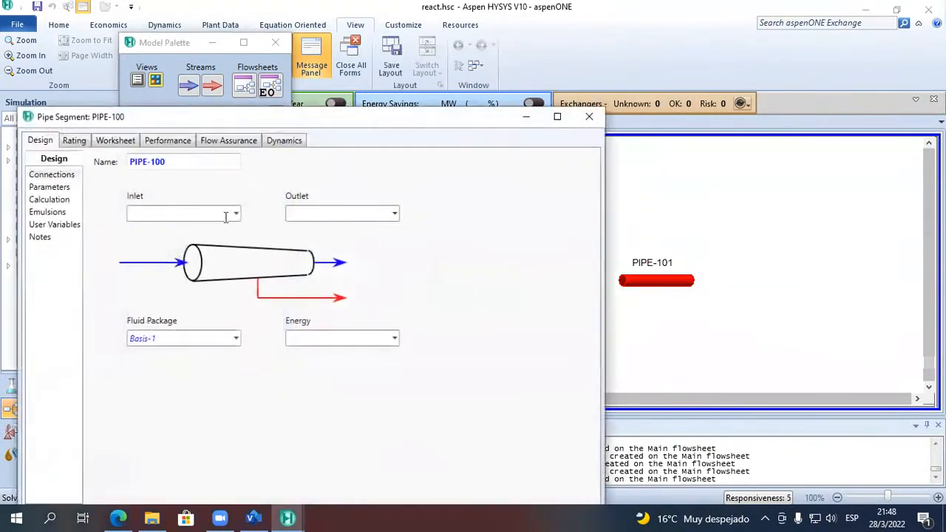
click(237, 213)
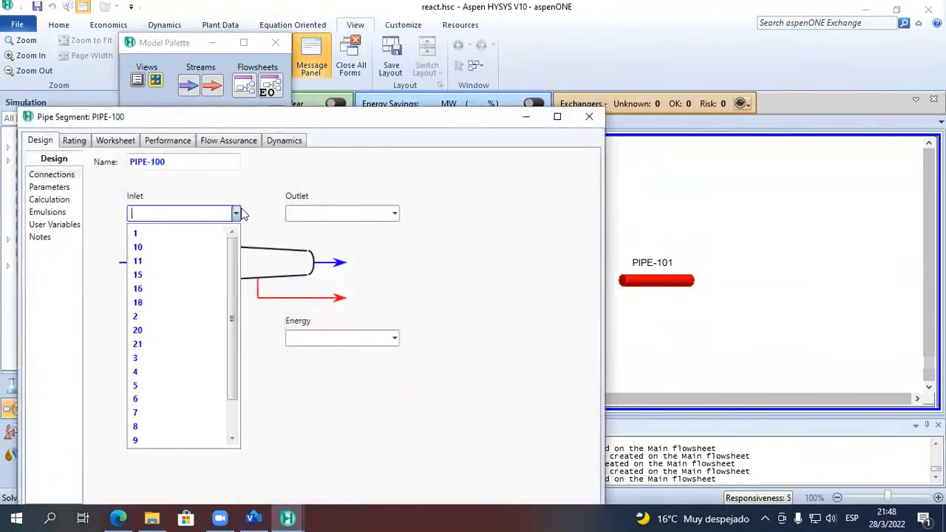
click(238, 212)
click(236, 213)
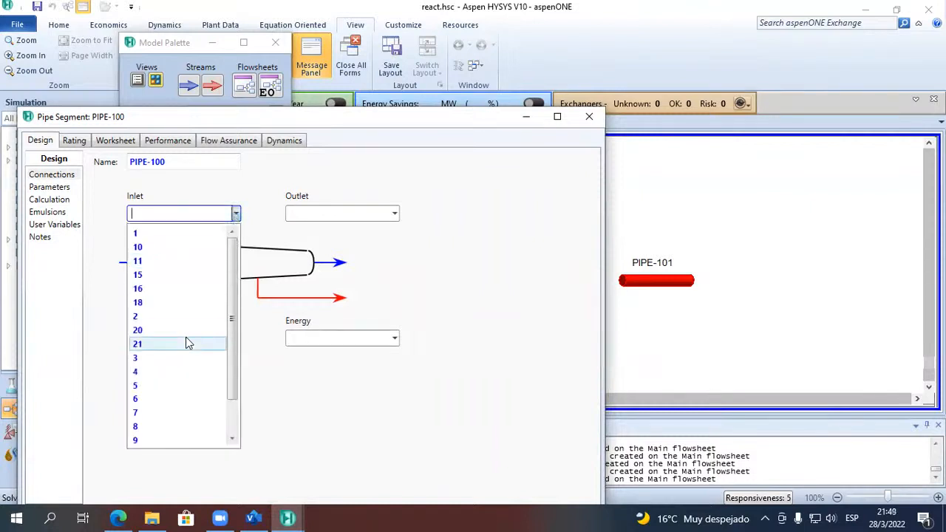
scroll(194, 334, down, 1)
click(179, 414)
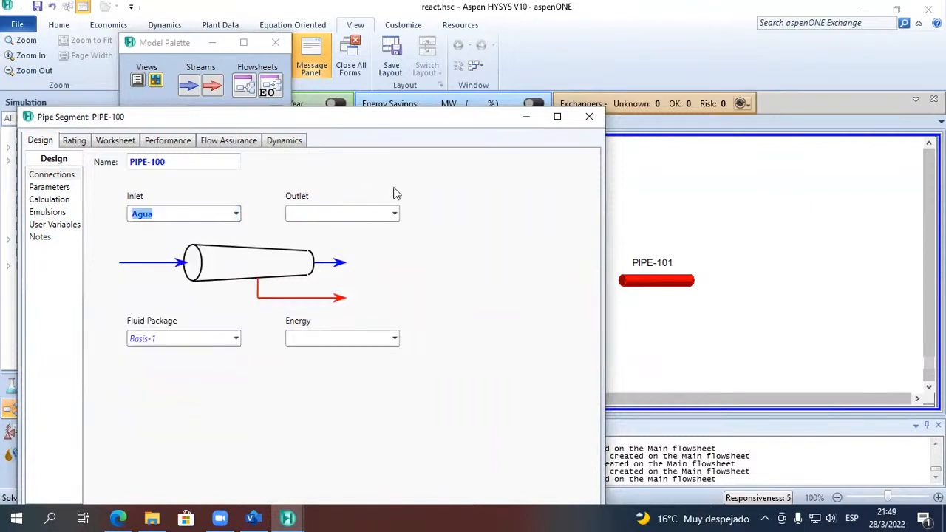
Set stream 8 as the outlet of PIPE-100 and assign it an energy stream named QP.
click(401, 266)
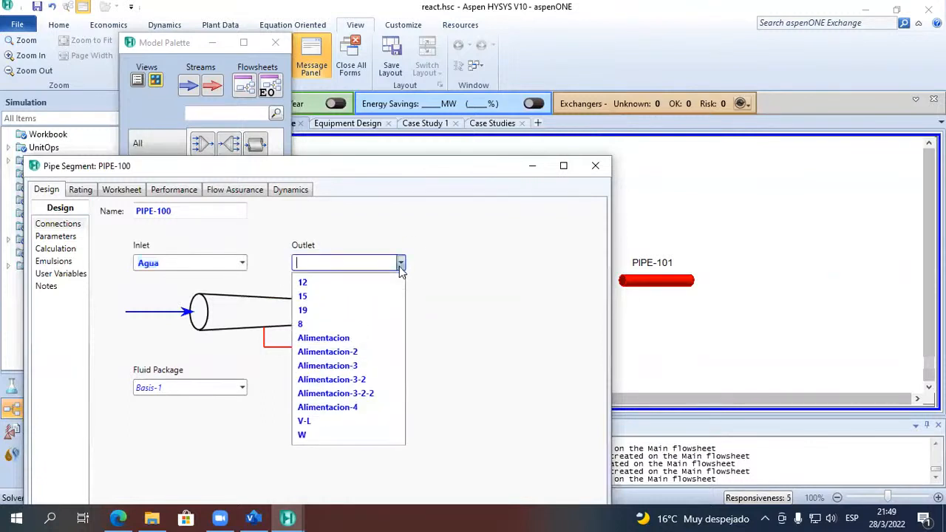
click(359, 324)
click(358, 388)
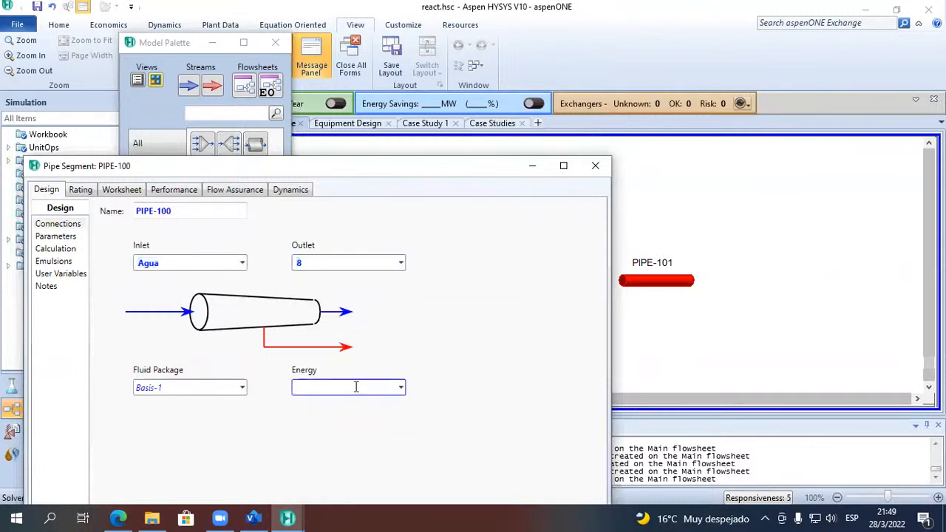
text(QP)
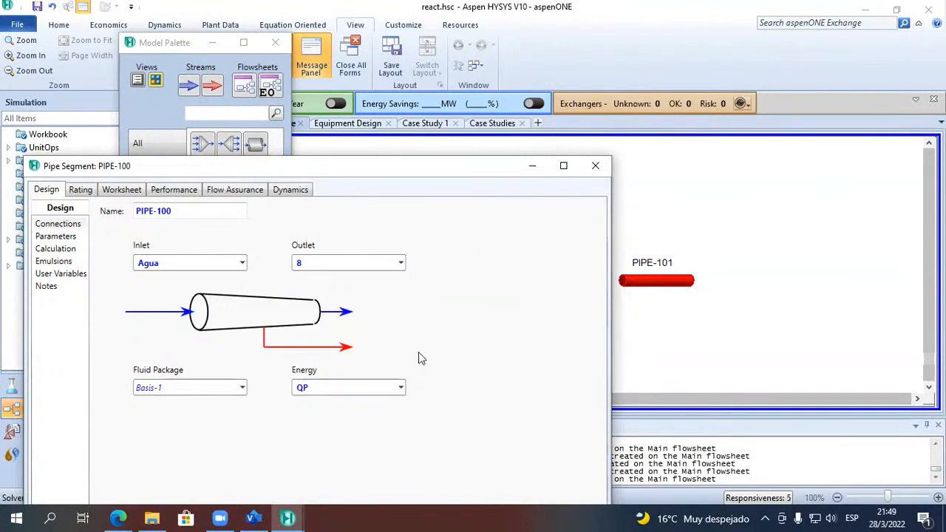
key(Return)
drag(428, 173, 549, 74)
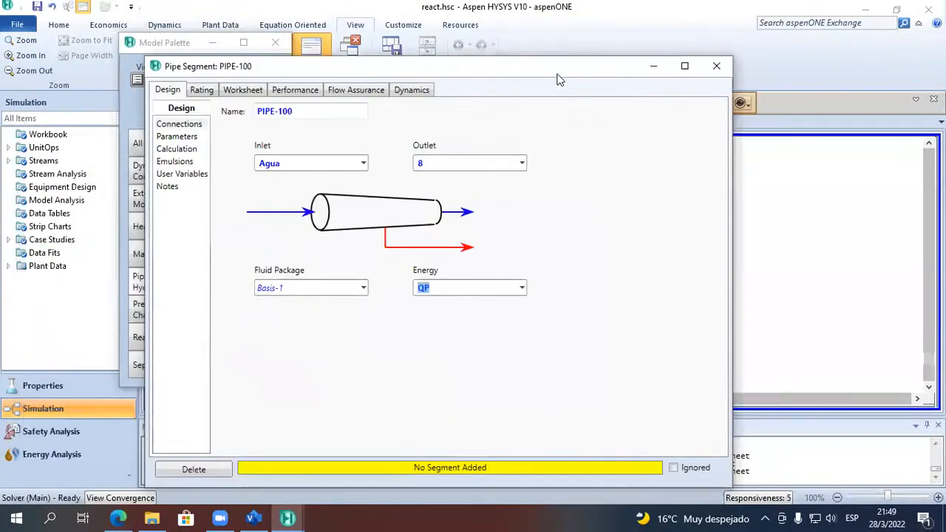
Review the horizontal, vertical and inclined pipe flow correlations available for PIPE-100.
click(181, 140)
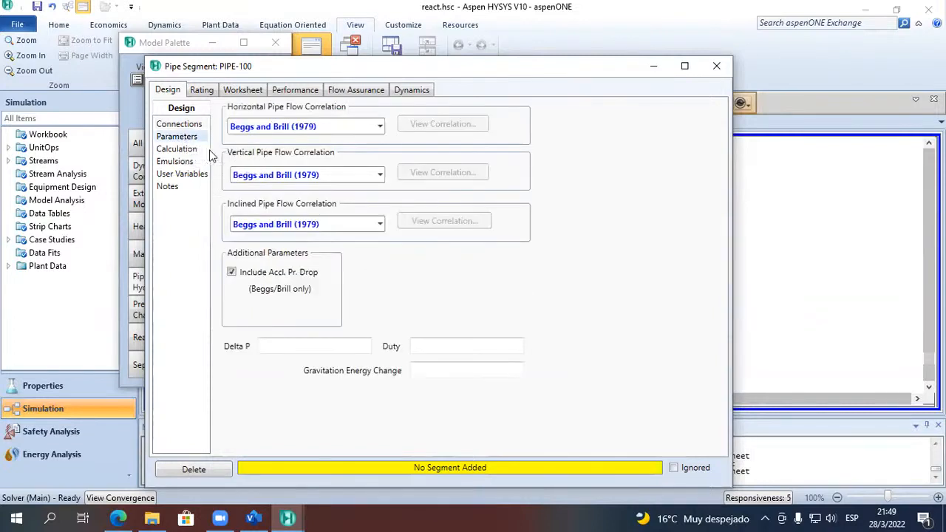
click(380, 127)
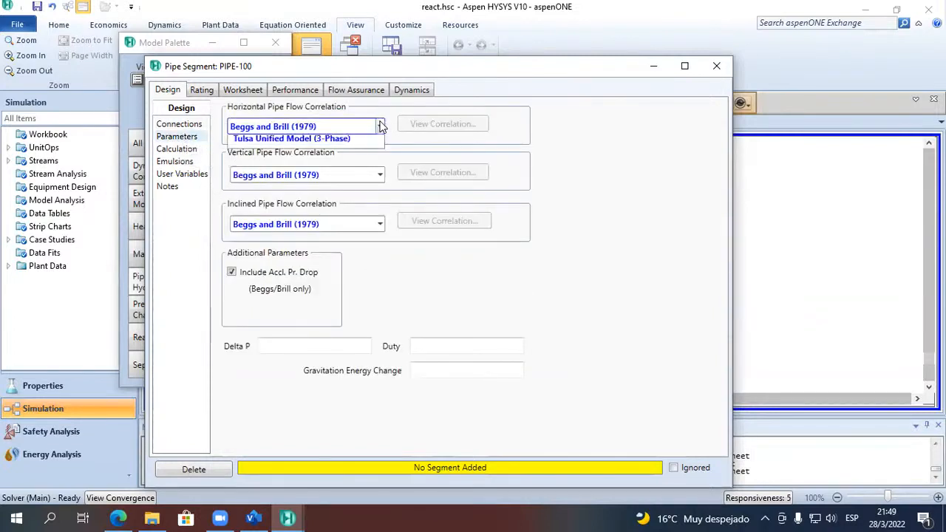
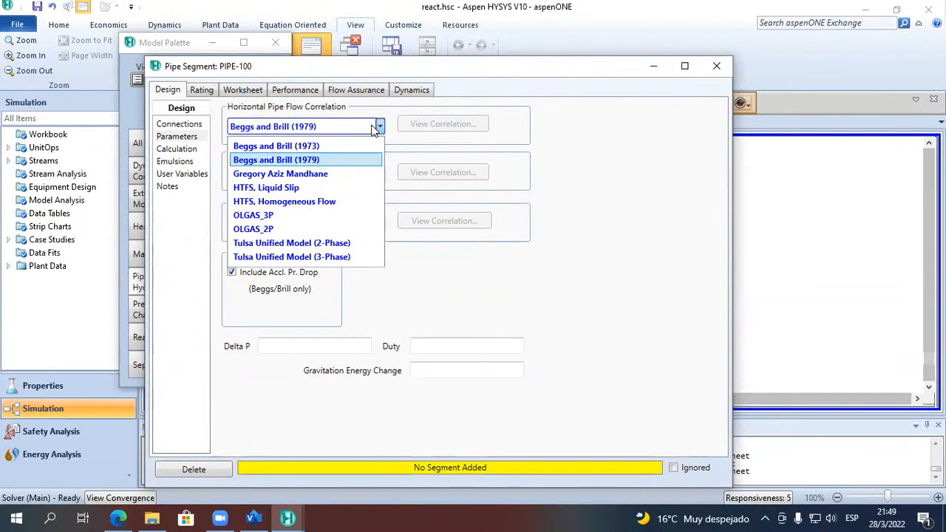
click(499, 139)
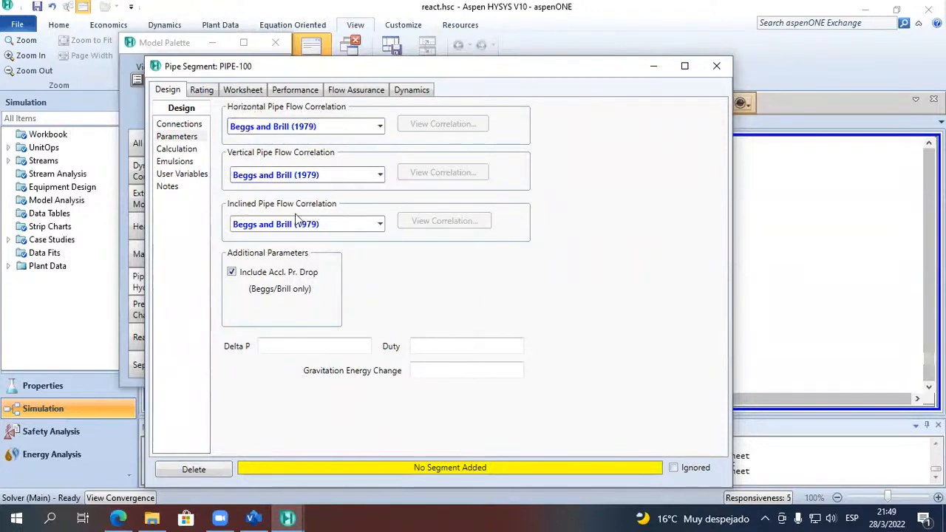
click(380, 224)
click(380, 224)
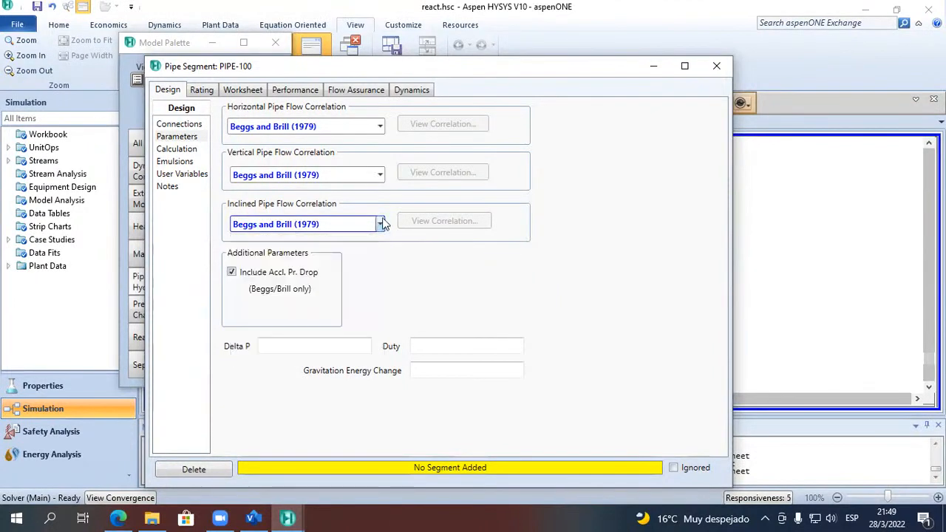
click(379, 177)
click(379, 177)
click(380, 126)
click(381, 127)
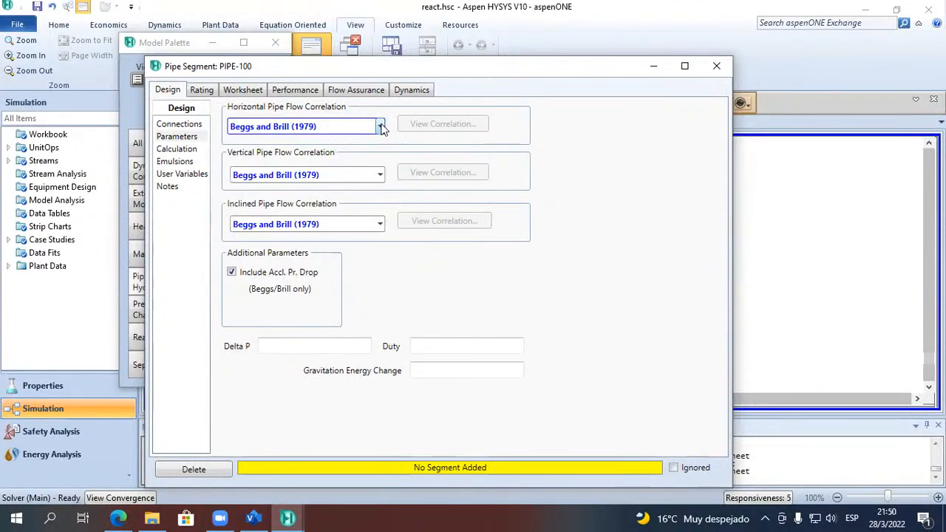
click(380, 127)
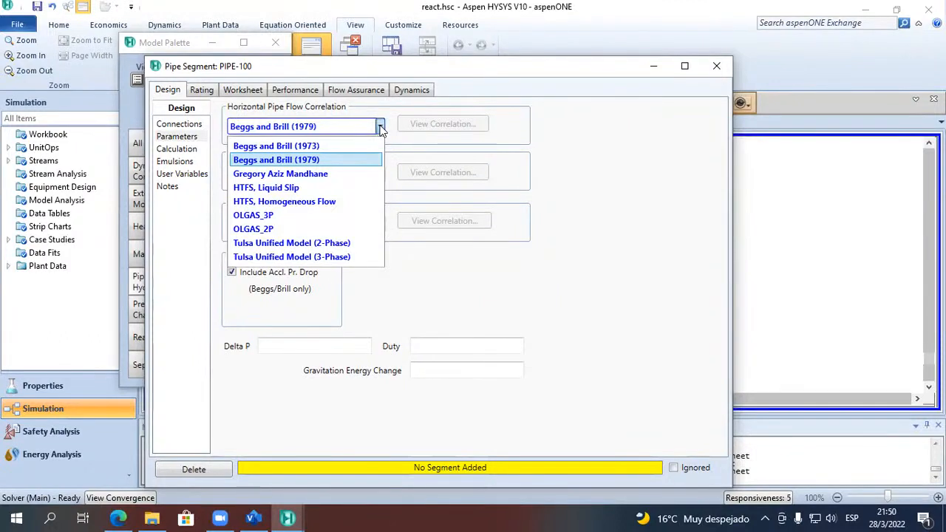
click(380, 128)
Review PIPE-100's calculation parameters and the available emulsion viscosity methods.
click(187, 150)
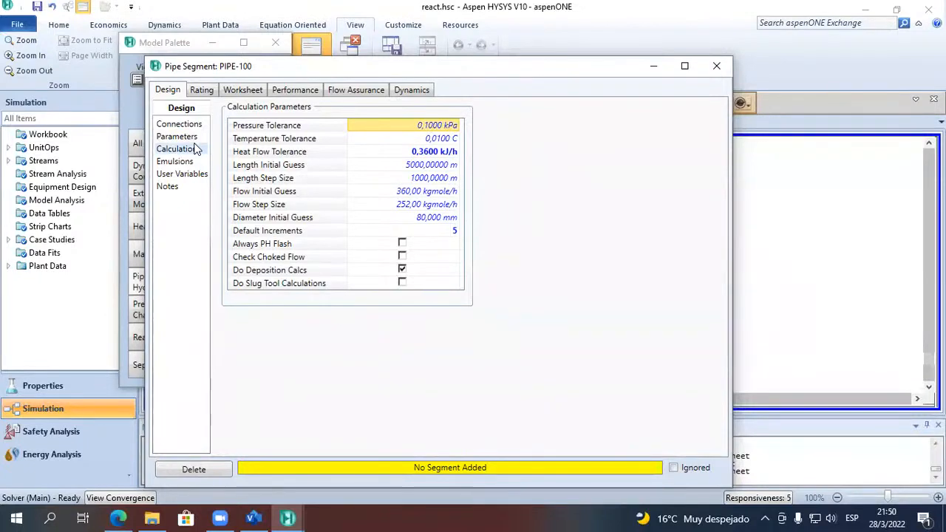
click(187, 161)
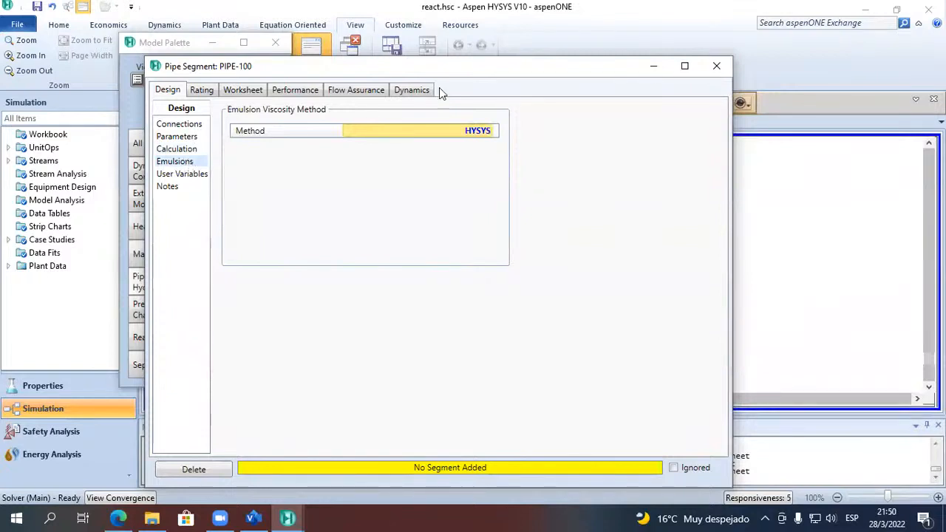
click(490, 131)
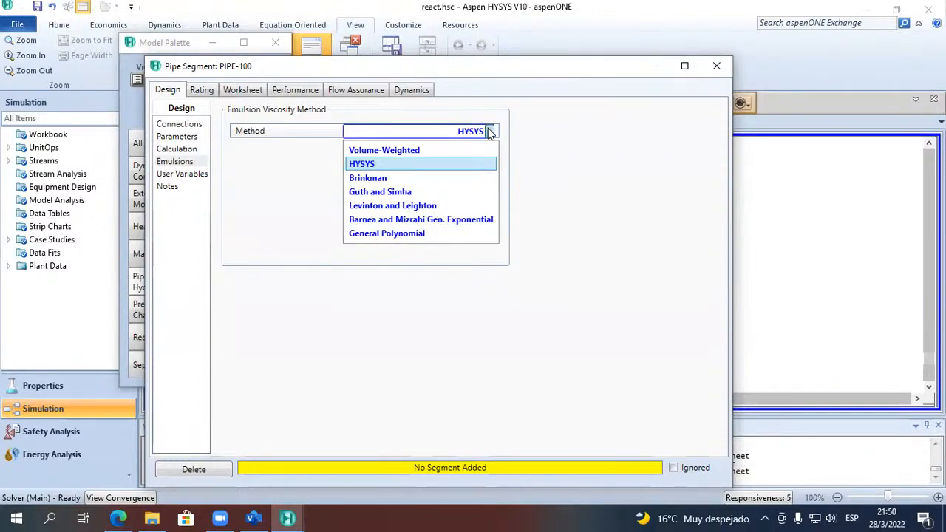
click(537, 128)
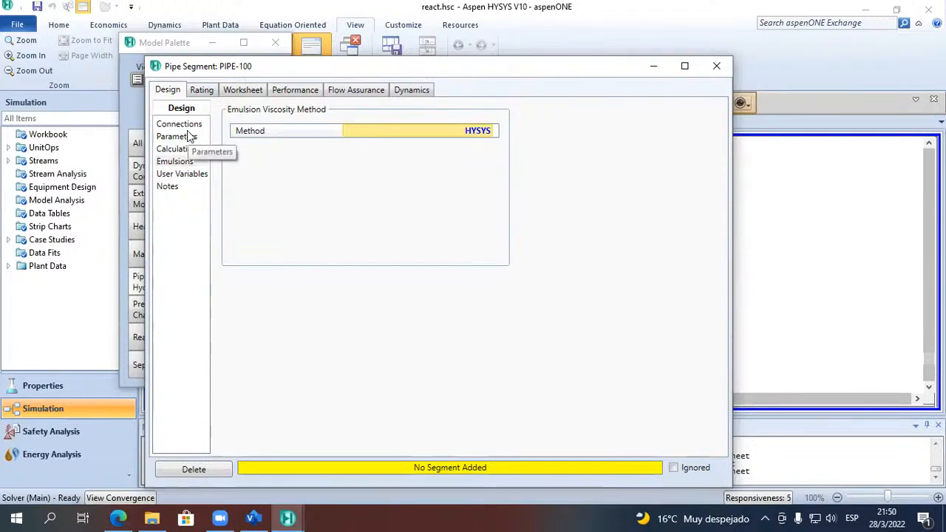
Append two segments to PIPE-100's length-elevation profile and set the second one's fitting to Elbow: 90 Std.
click(201, 89)
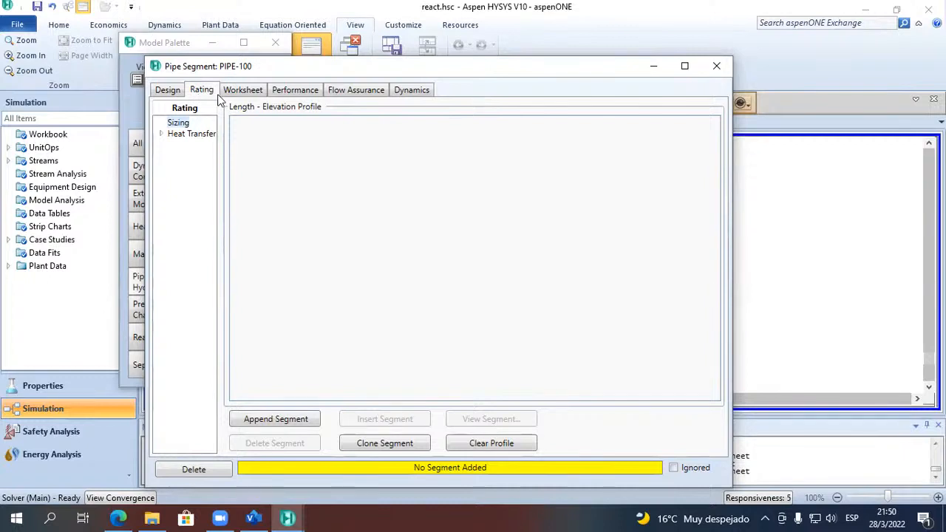
click(275, 420)
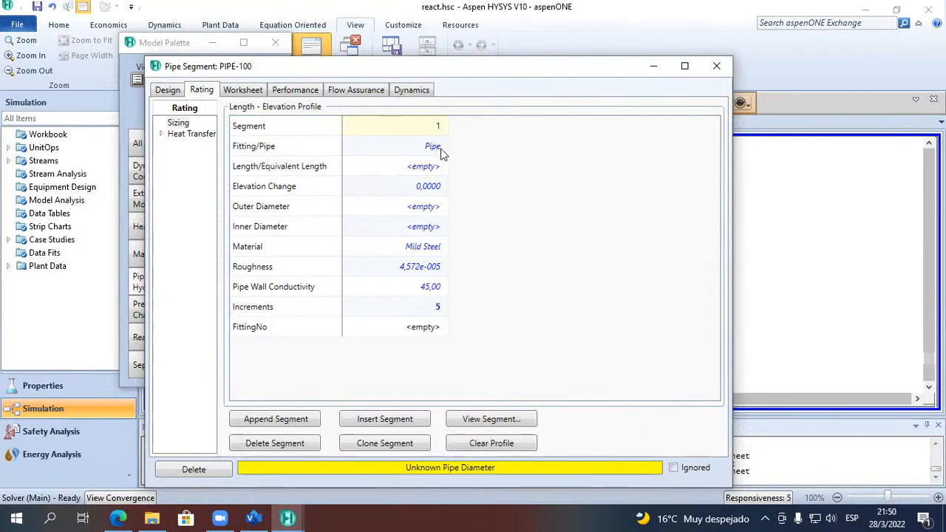
click(287, 422)
click(545, 148)
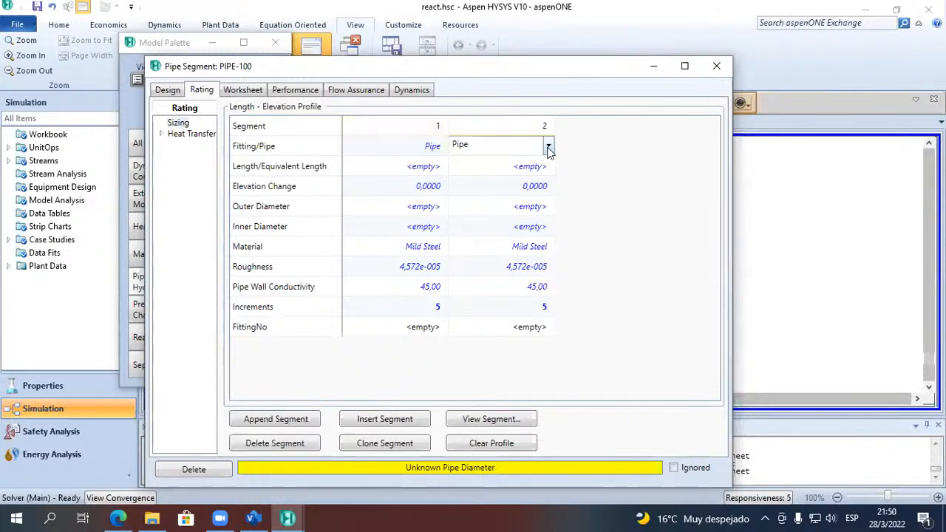
click(548, 147)
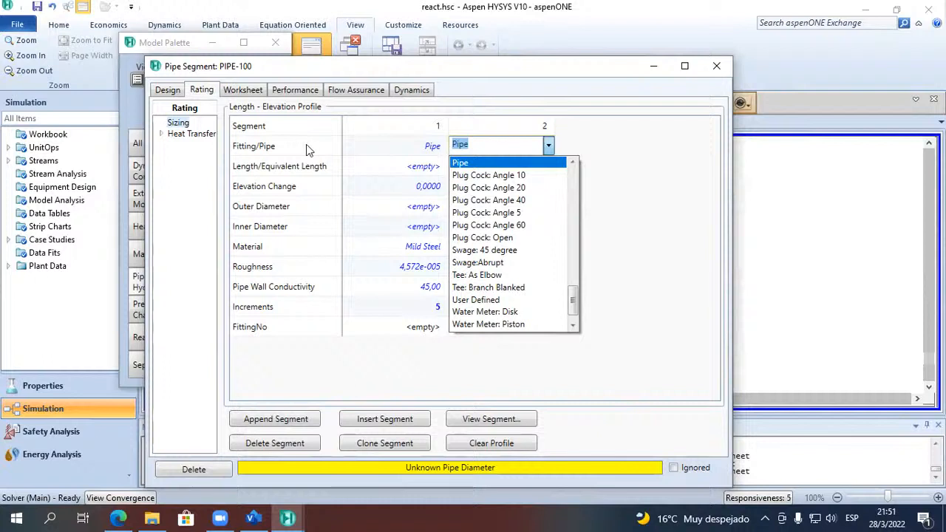
scroll(531, 225, down, 1)
scroll(543, 236, up, 12)
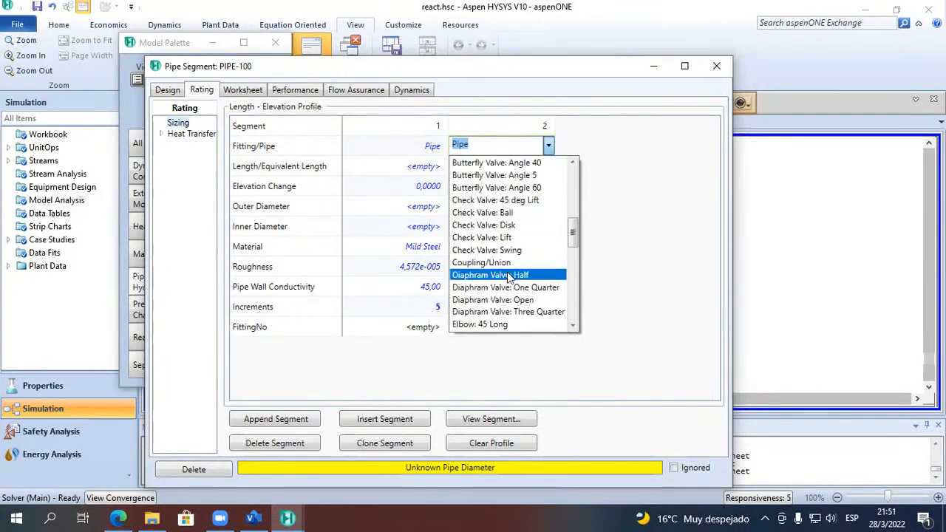
scroll(510, 255, down, 2)
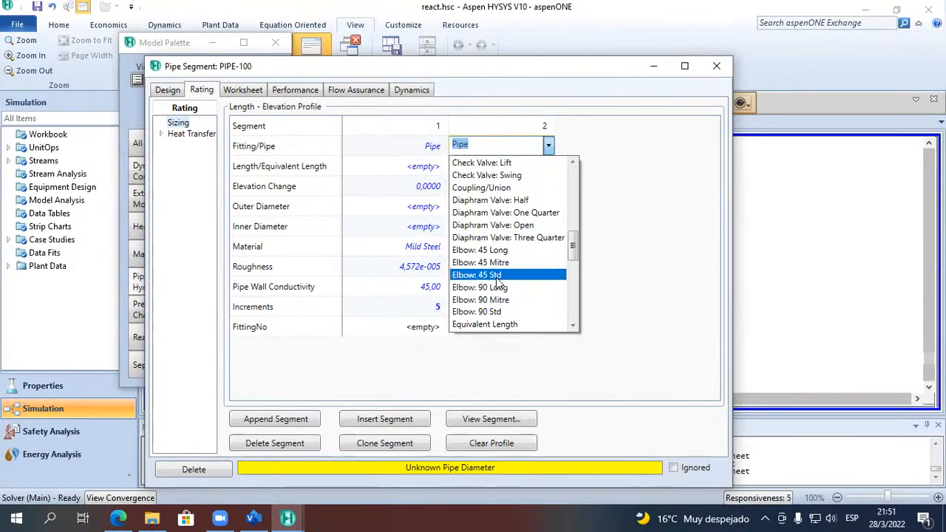
click(517, 312)
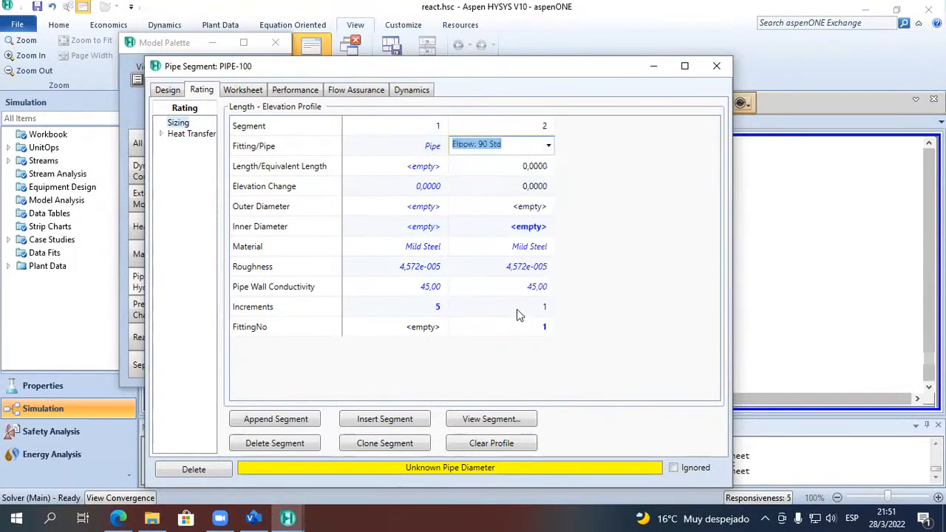
click(657, 190)
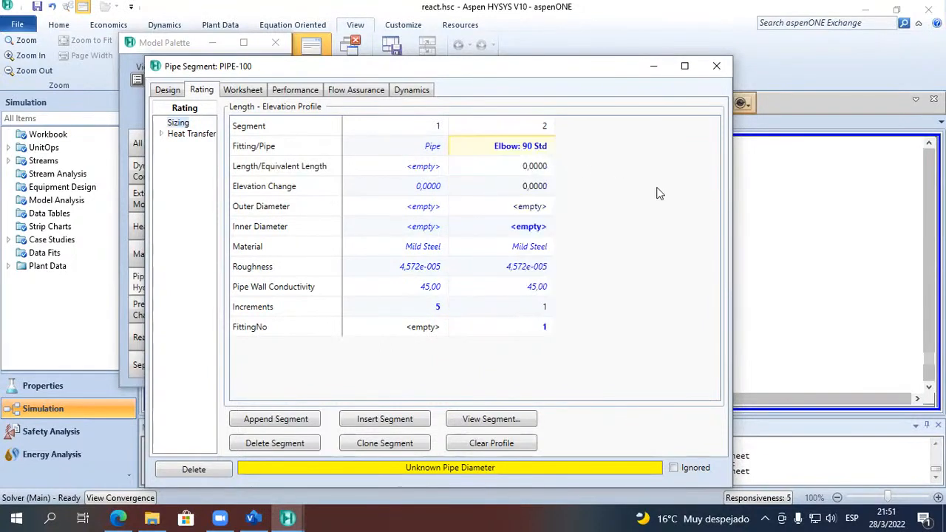
Append a third segment to PIPE-100's profile and set its fitting to Ball Valve: Open.
drag(882, 502, 891, 500)
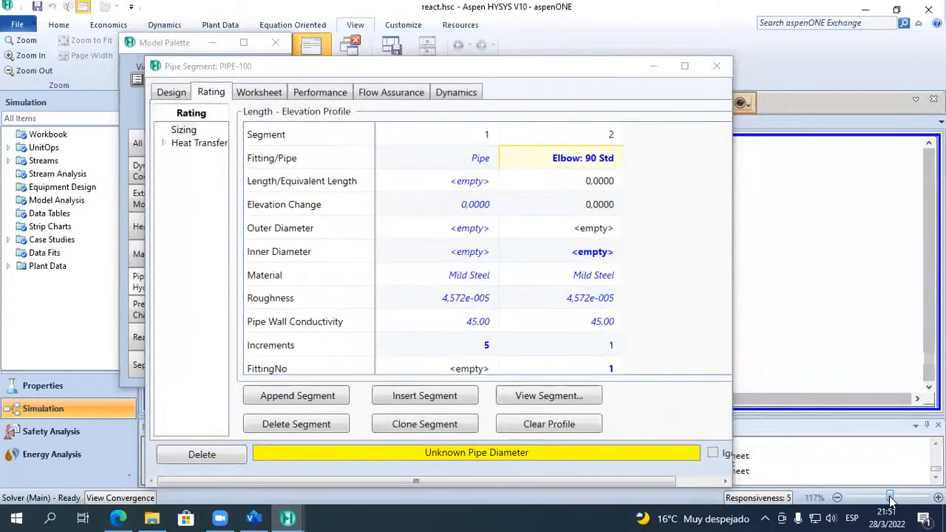
drag(571, 480, 614, 479)
click(262, 401)
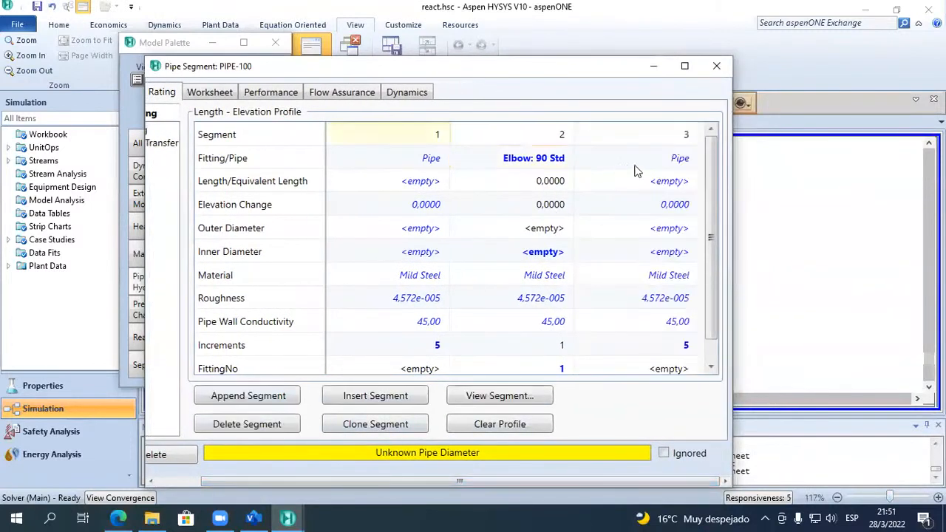
click(690, 159)
click(691, 159)
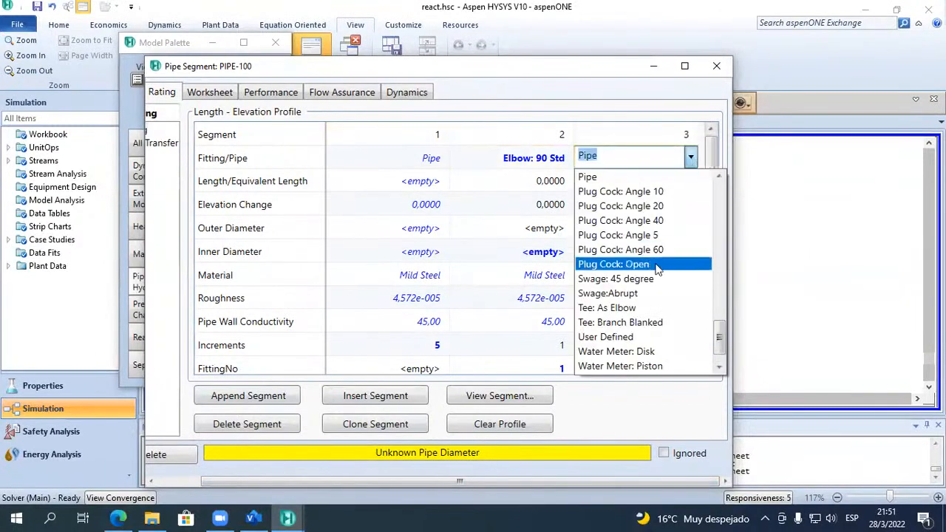
scroll(654, 271, down, 1)
scroll(660, 277, up, 10)
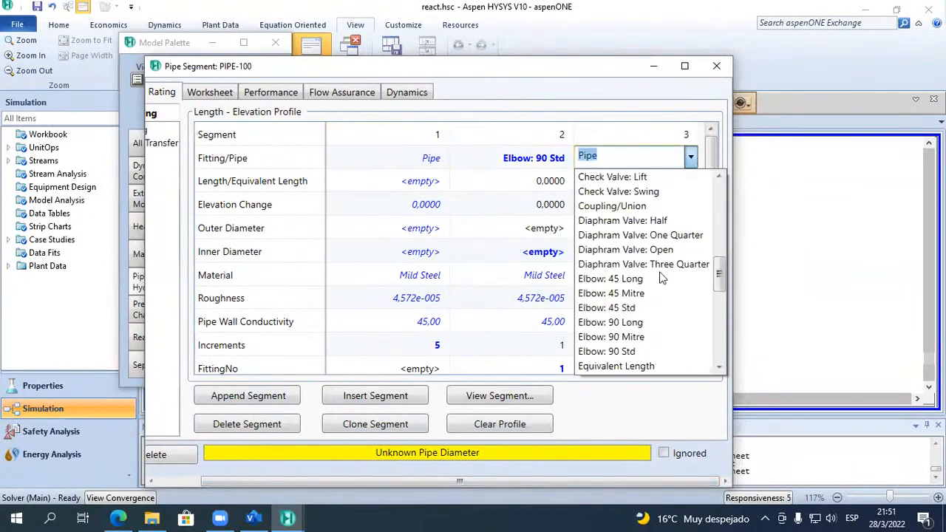
scroll(661, 277, up, 2)
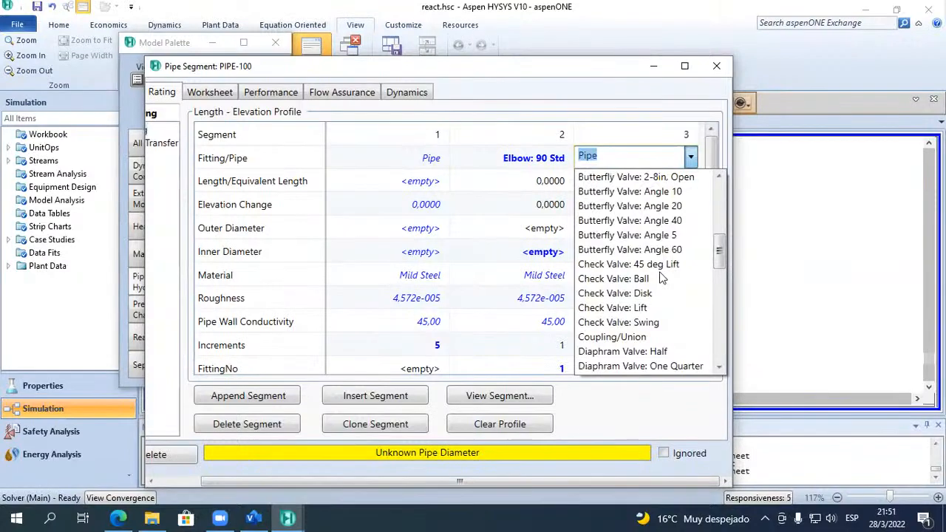
scroll(662, 277, up, 6)
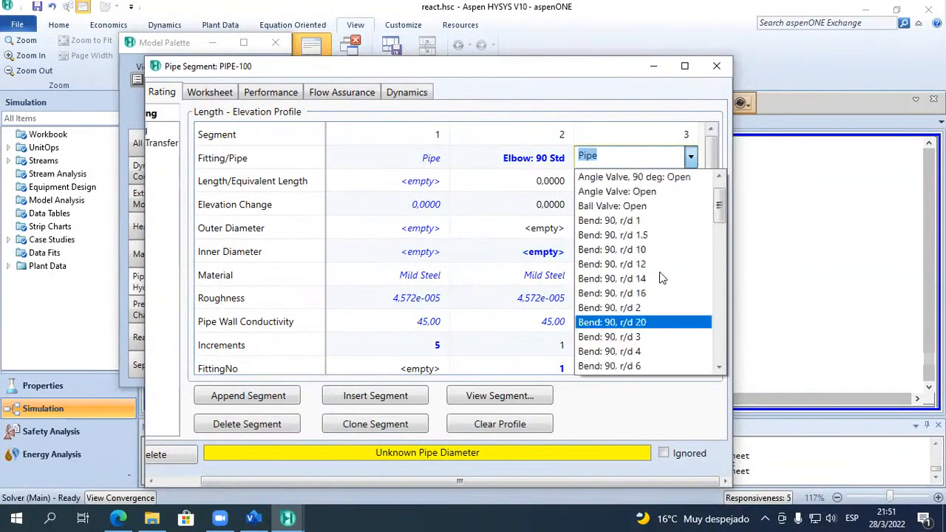
click(651, 208)
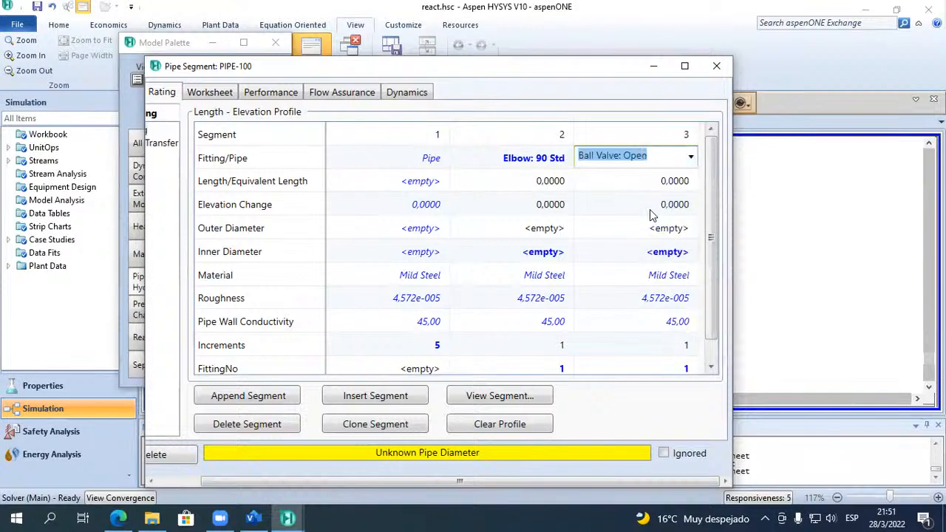
click(691, 158)
scroll(662, 296, up, 2)
scroll(662, 295, down, 3)
click(639, 111)
click(653, 203)
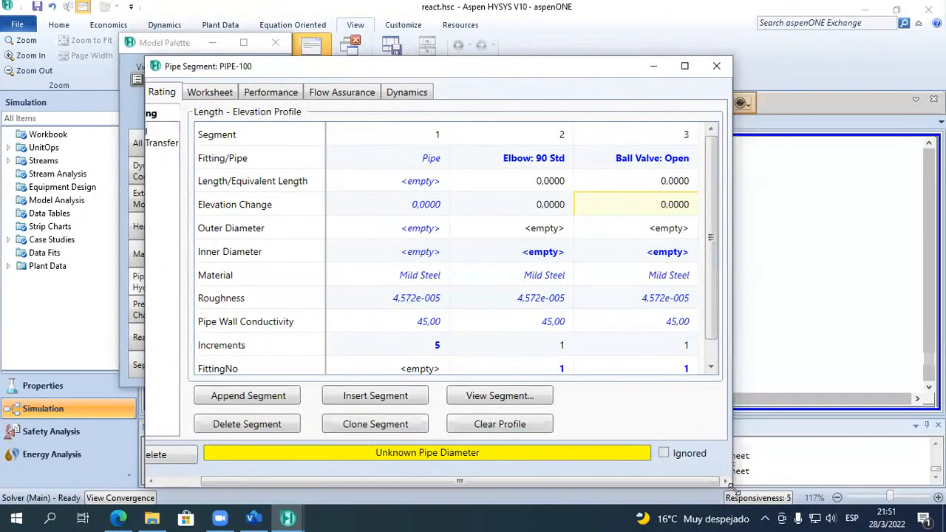
Check the pipeline sketch in Visio, return to HYSYS, and give segment 1 a length of 10 m and an elevation change of 2.
drag(734, 490, 780, 500)
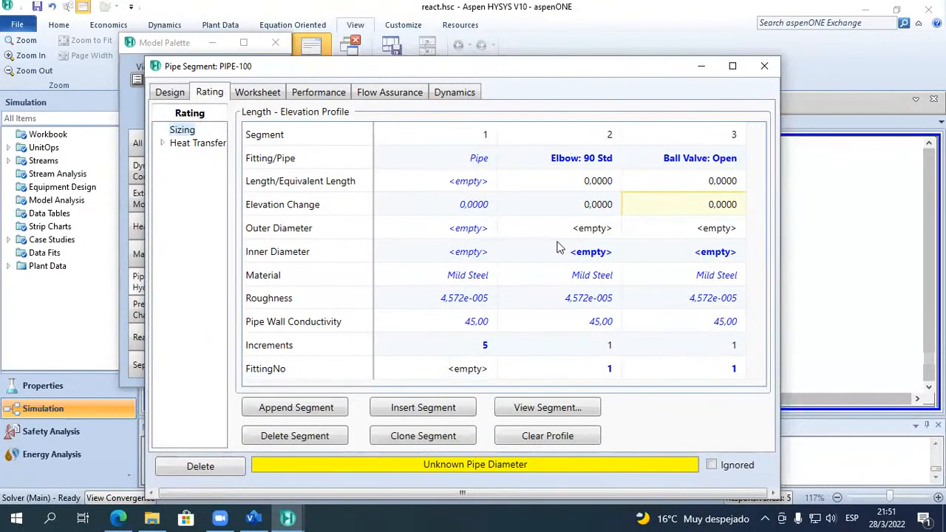
click(476, 181)
click(251, 517)
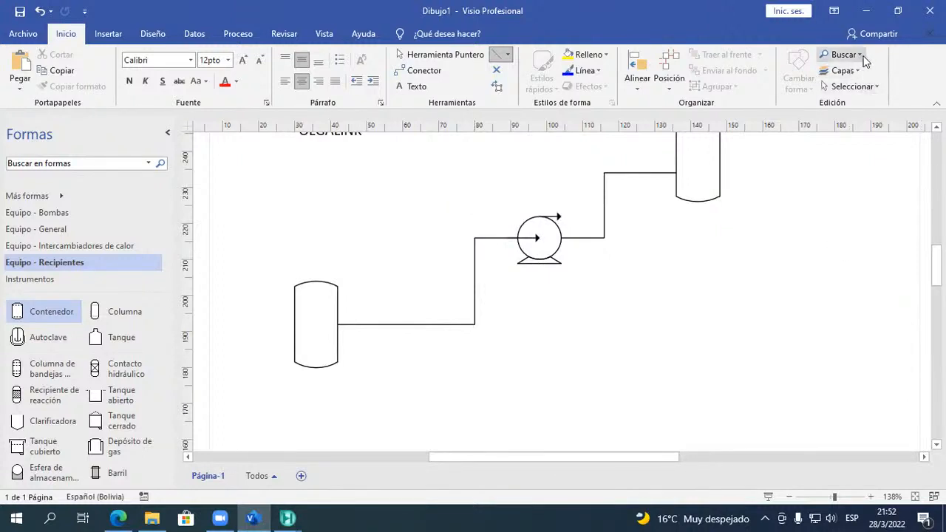
click(867, 10)
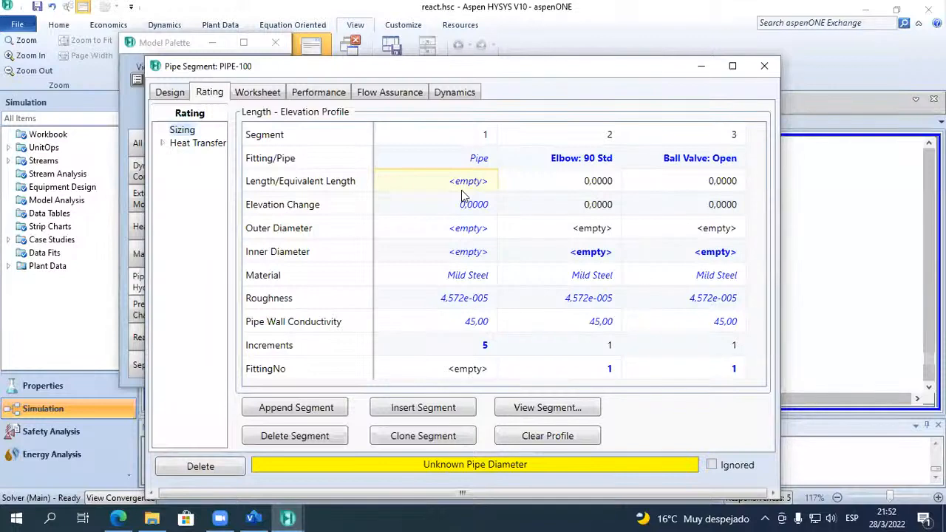
click(461, 190)
text(10)
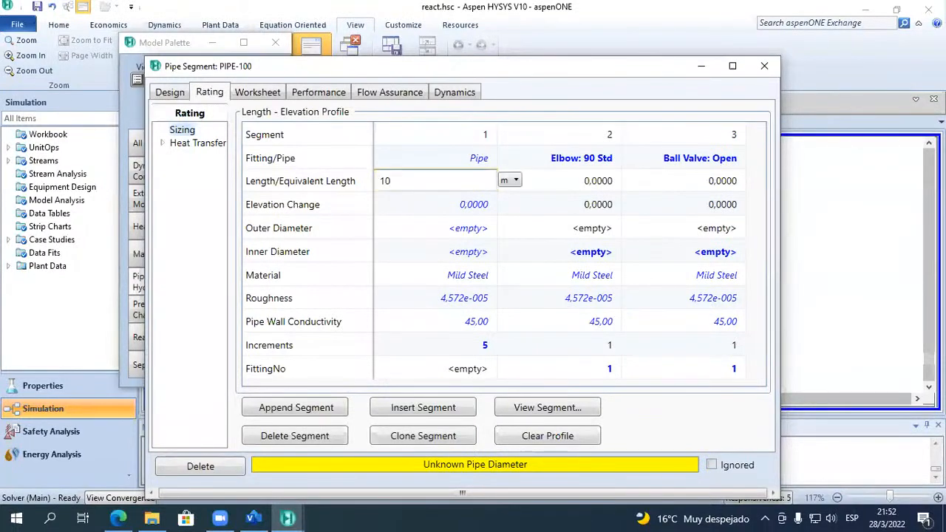
key(Return)
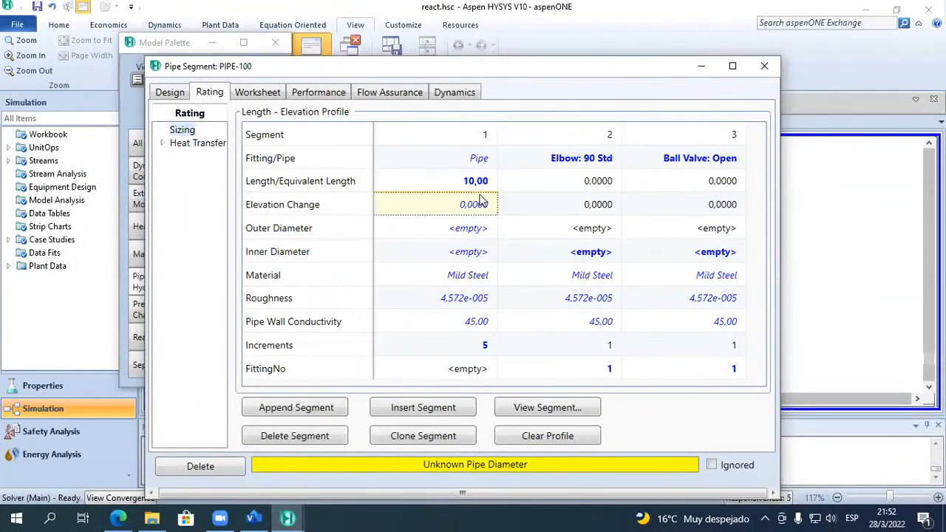
text(0)
key(Return)
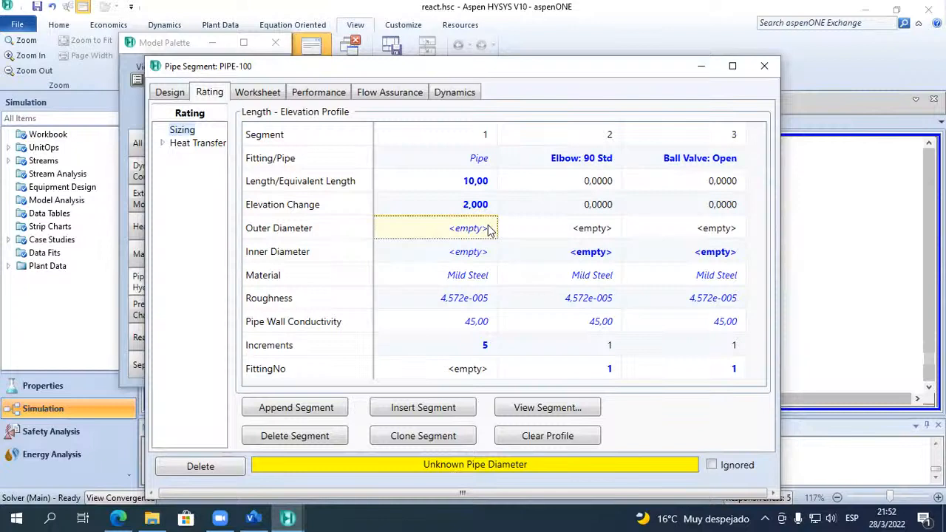
Review the schedule, diameter and material parameters in the pipe info of segment 1.
double_click(488, 229)
click(570, 181)
double_click(448, 235)
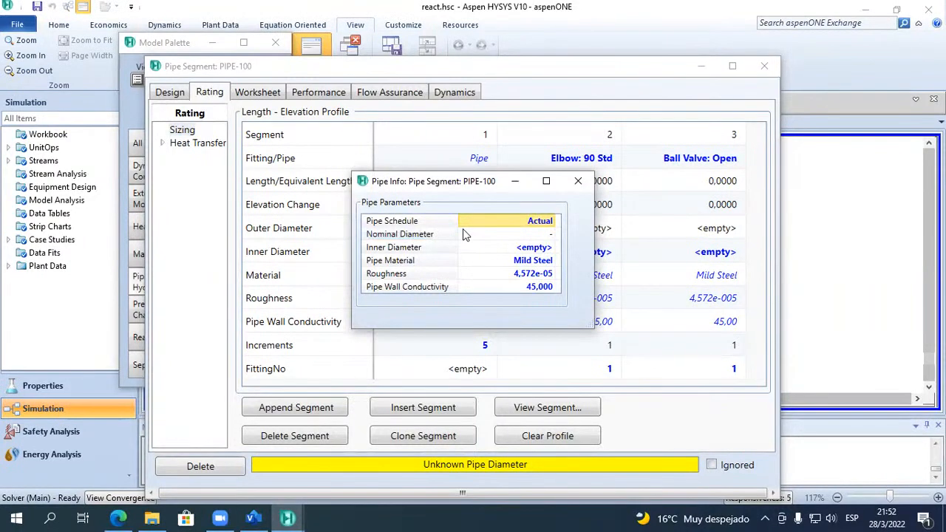
click(582, 183)
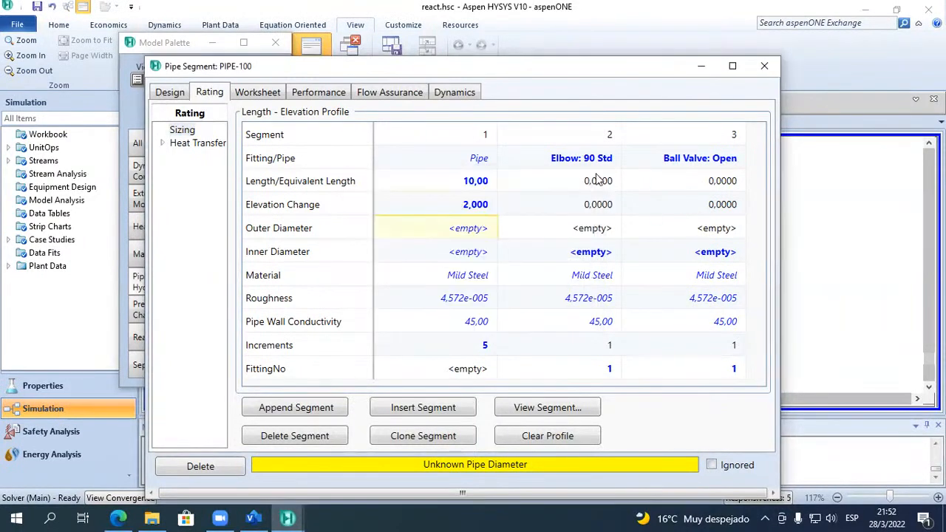
Close PIPE-100's window and add a Pipe Sizing analysis to the Agua stream.
click(753, 66)
scroll(392, 292, up, 1)
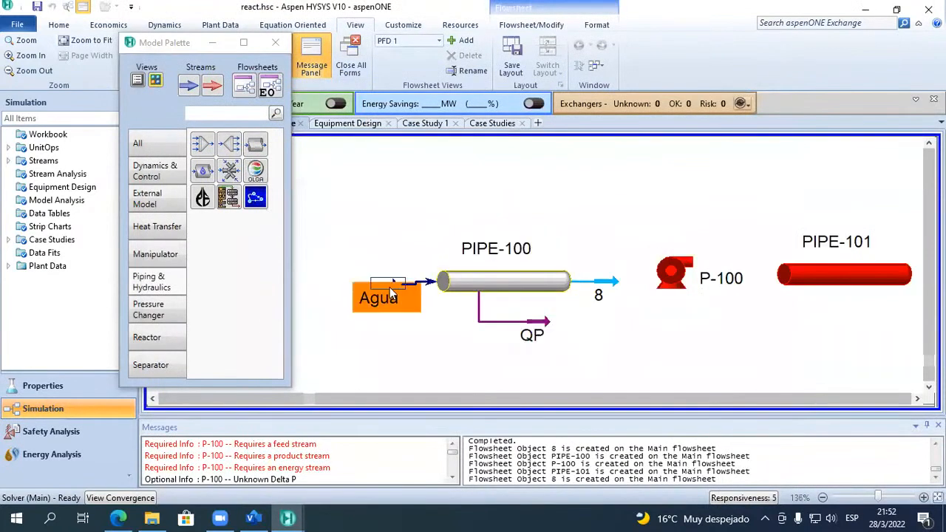
right_click(392, 293)
click(396, 317)
double_click(392, 286)
click(111, 170)
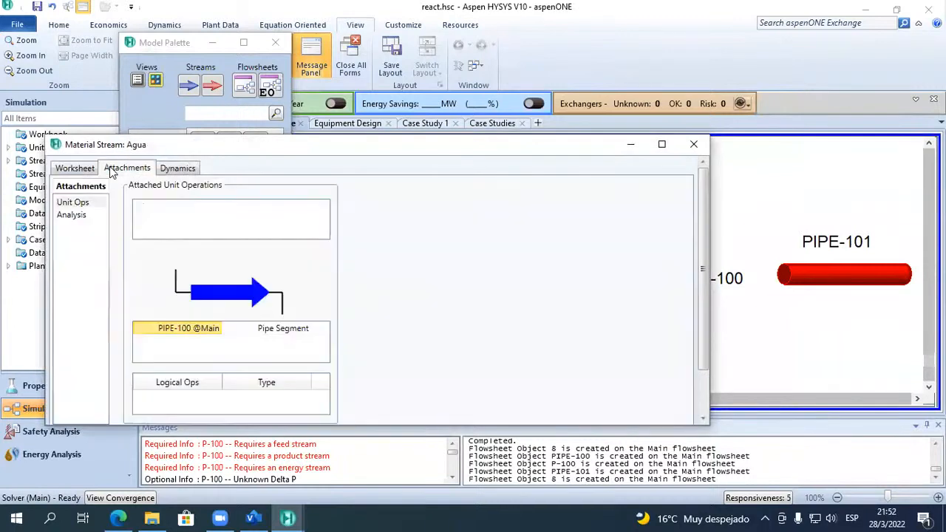
click(72, 215)
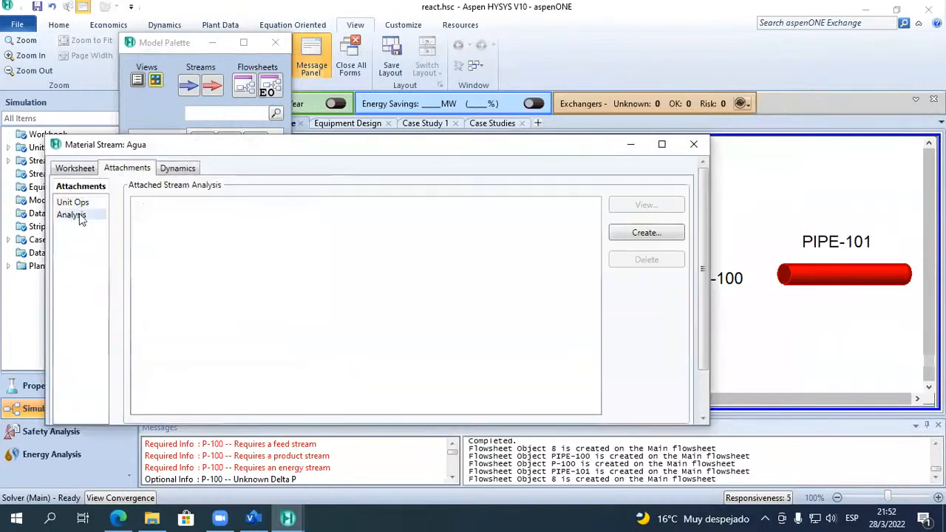
click(631, 234)
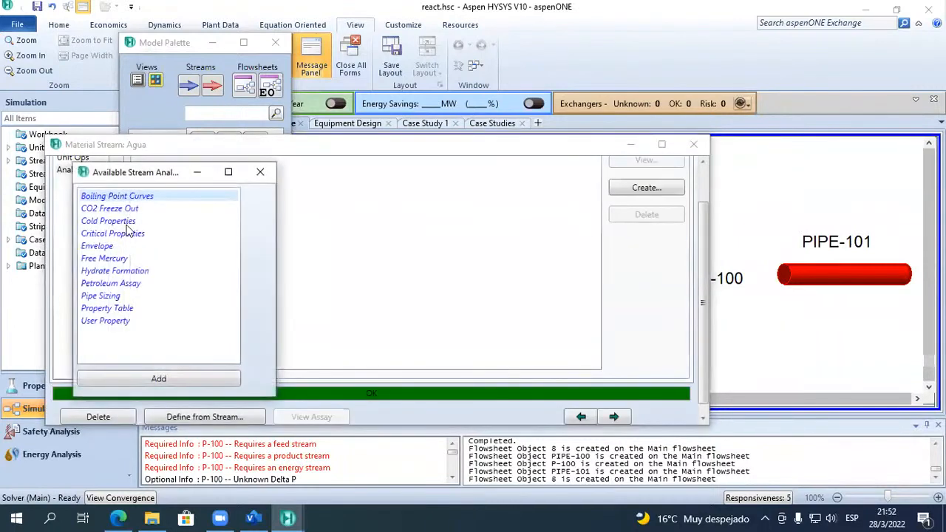
click(111, 295)
click(191, 380)
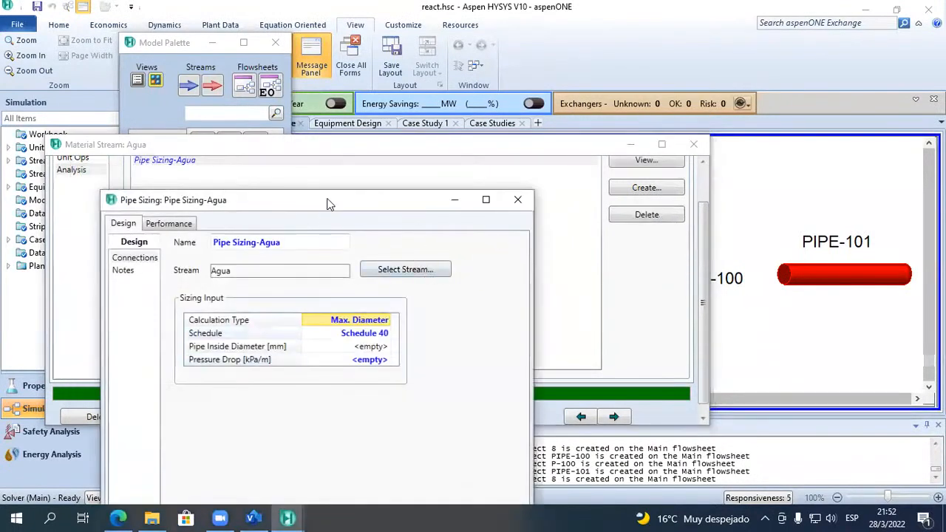
Set the pressure drop in Agua's pipe sizing analysis to 2 psi/100_ft.
drag(331, 205, 450, 46)
click(488, 201)
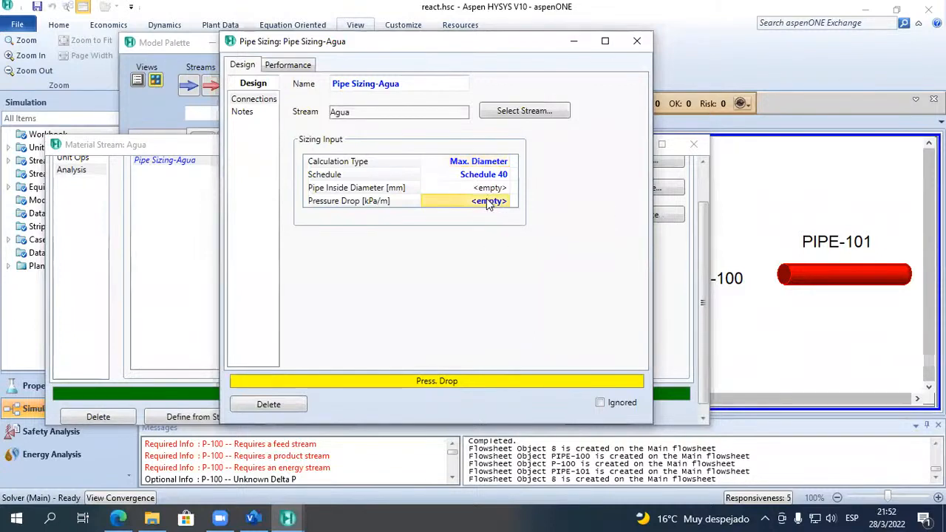
text(2)
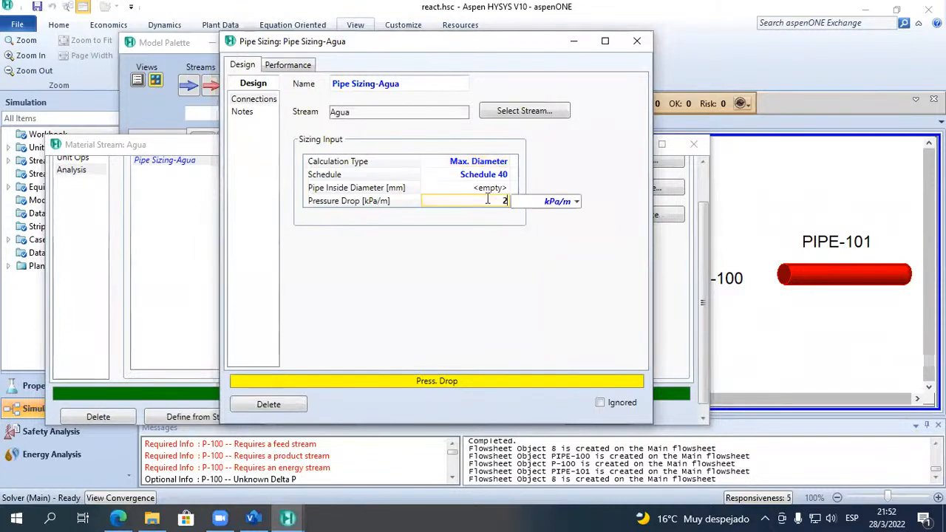
click(577, 201)
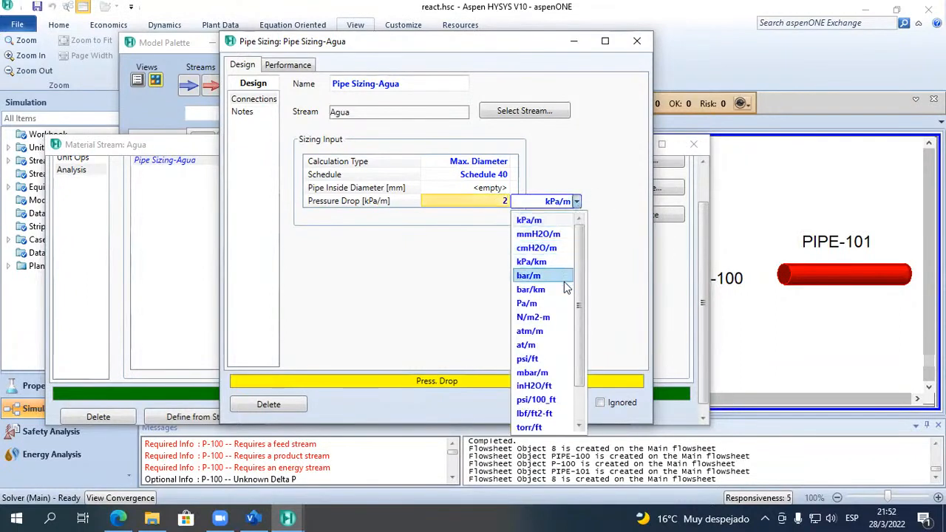
click(552, 399)
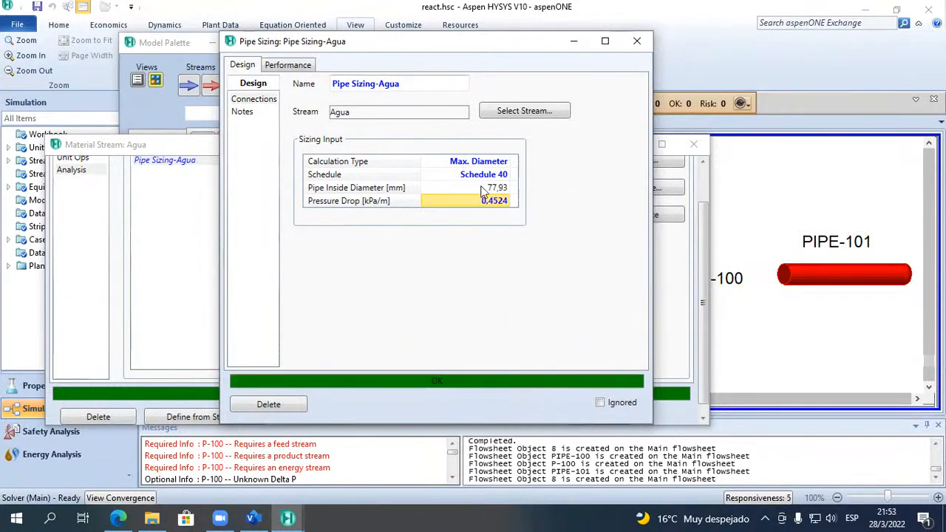
Review the calculated inside diameter and the performance results of Agua's pipe sizing, then close the analysis and the stream.
mouse_move(494, 191)
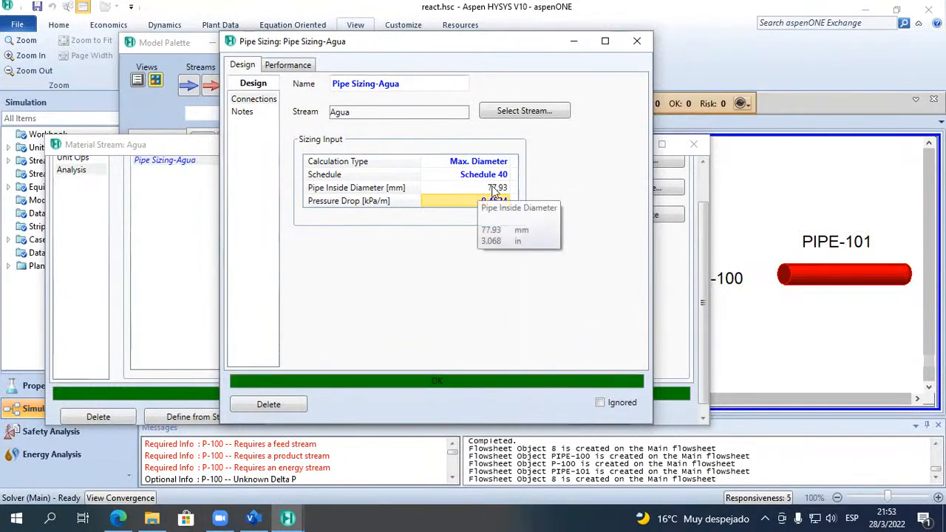
click(283, 66)
mouse_move(447, 315)
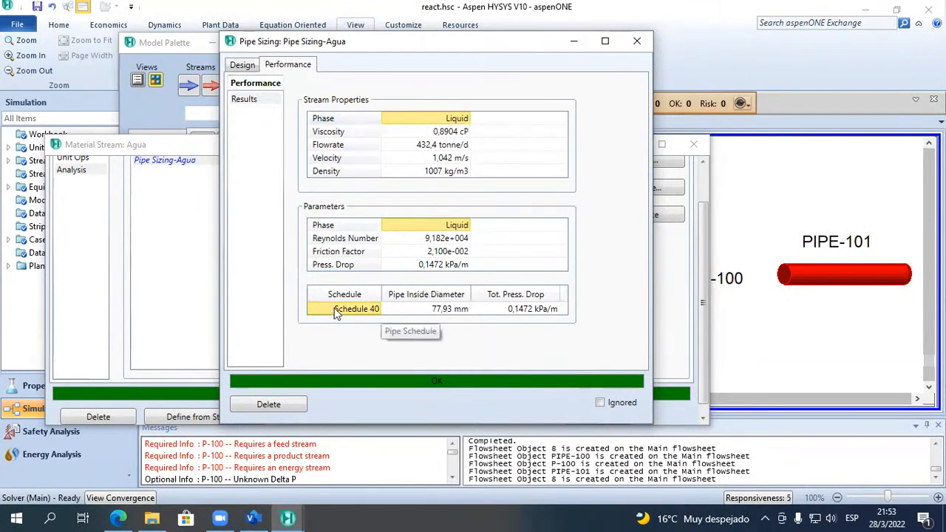
click(638, 41)
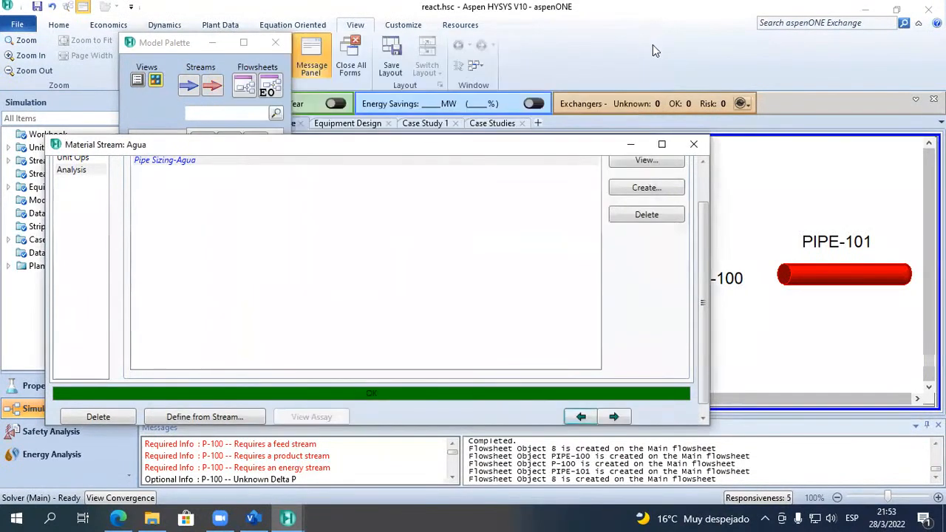
click(693, 145)
Set segment 1 of PIPE-100 to Schedule 40 with a nominal diameter of 80 mm.
click(449, 280)
double_click(449, 281)
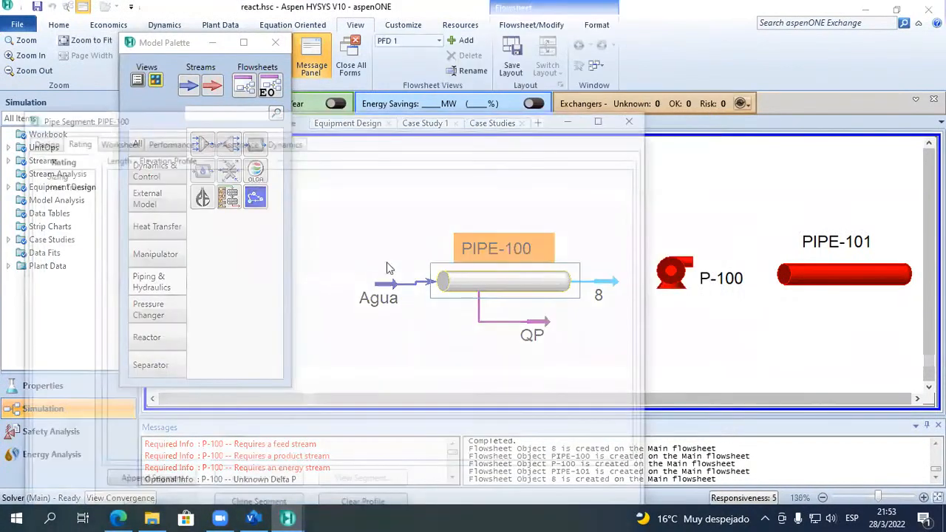
click(293, 260)
click(299, 276)
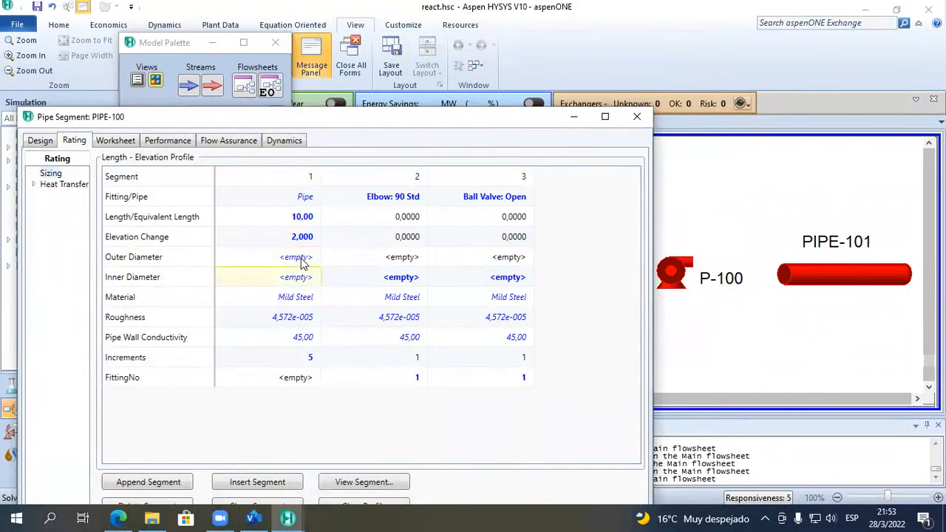
double_click(301, 262)
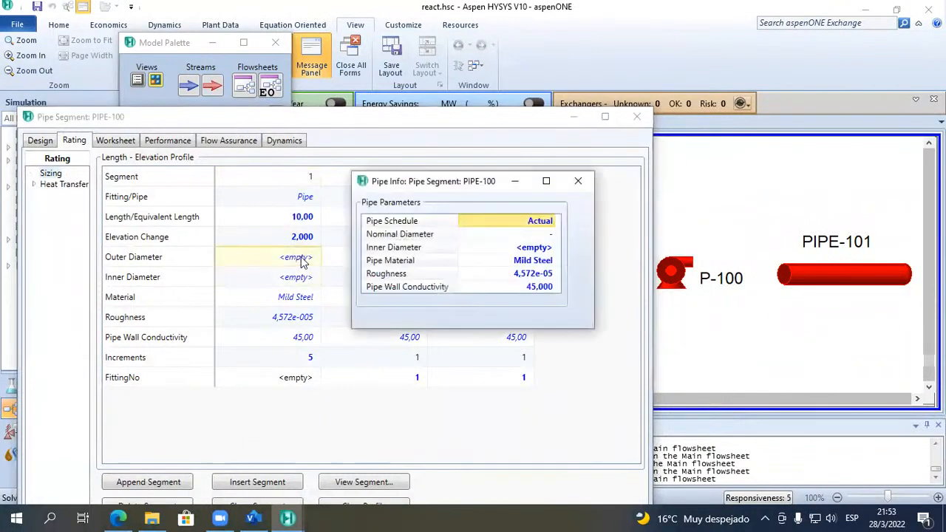
click(551, 221)
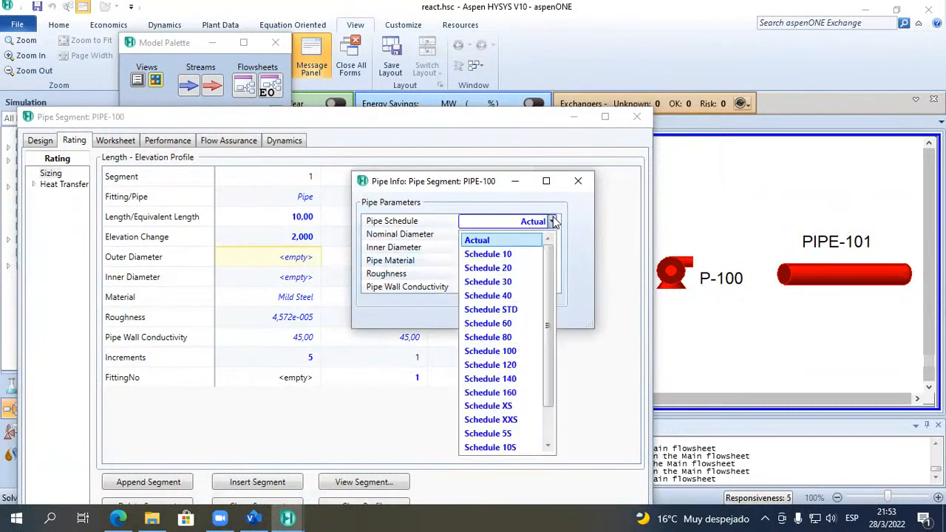
click(519, 296)
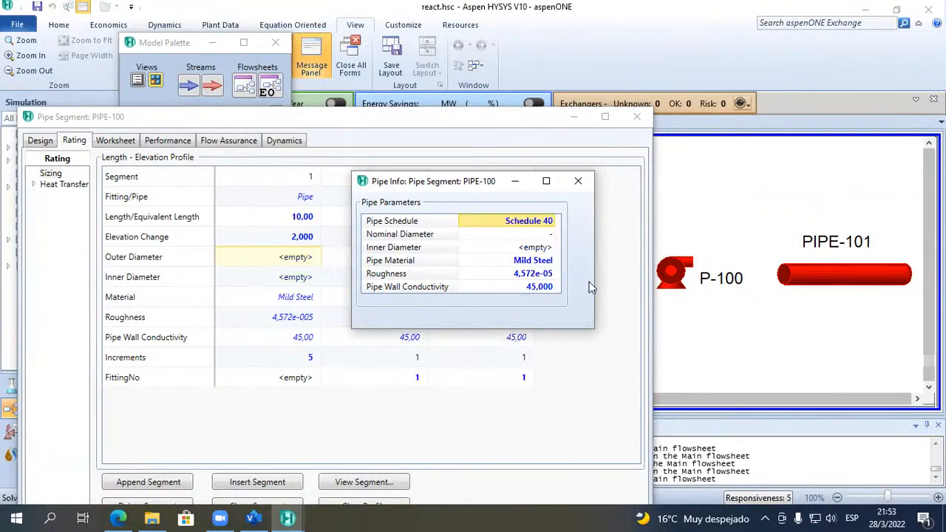
click(551, 235)
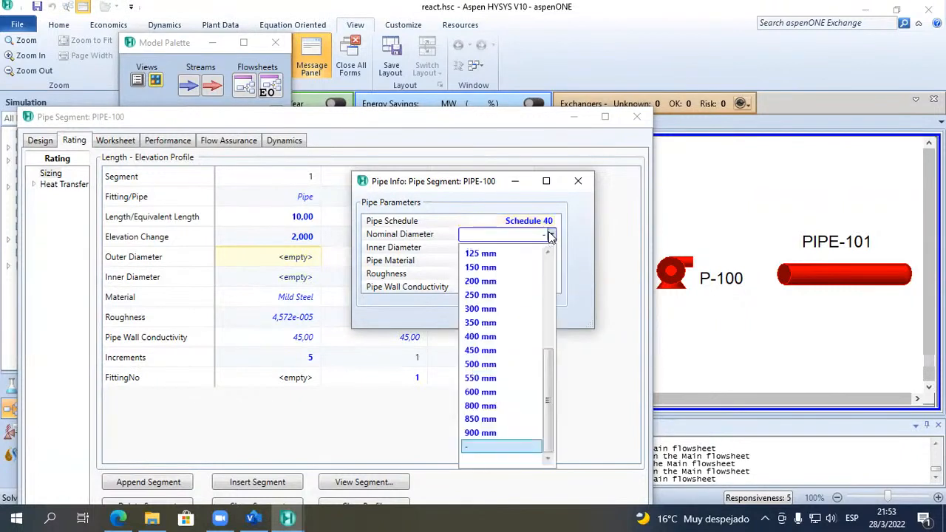
scroll(500, 321, up, 3)
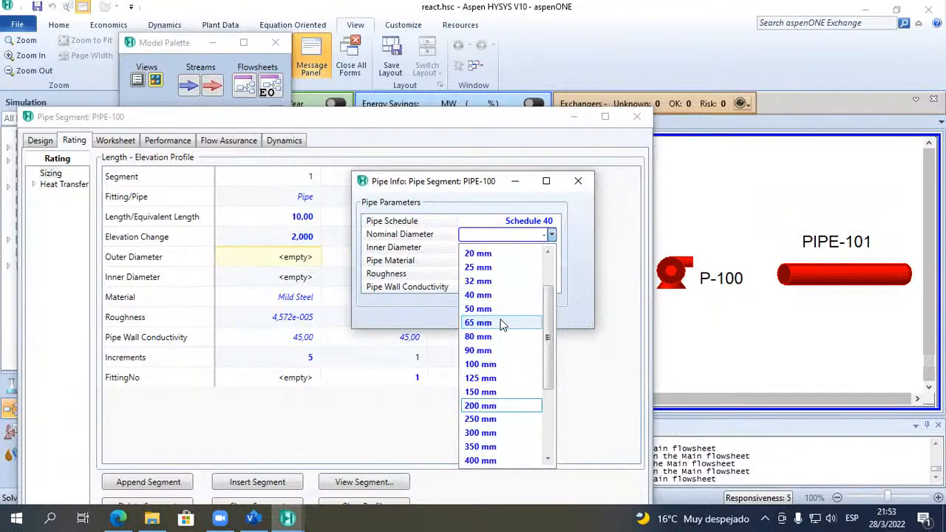
click(506, 336)
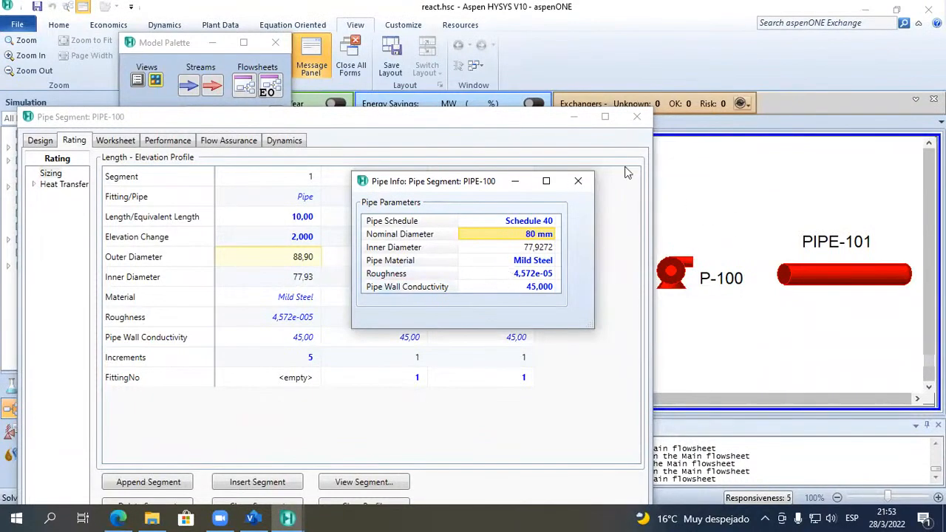
click(579, 182)
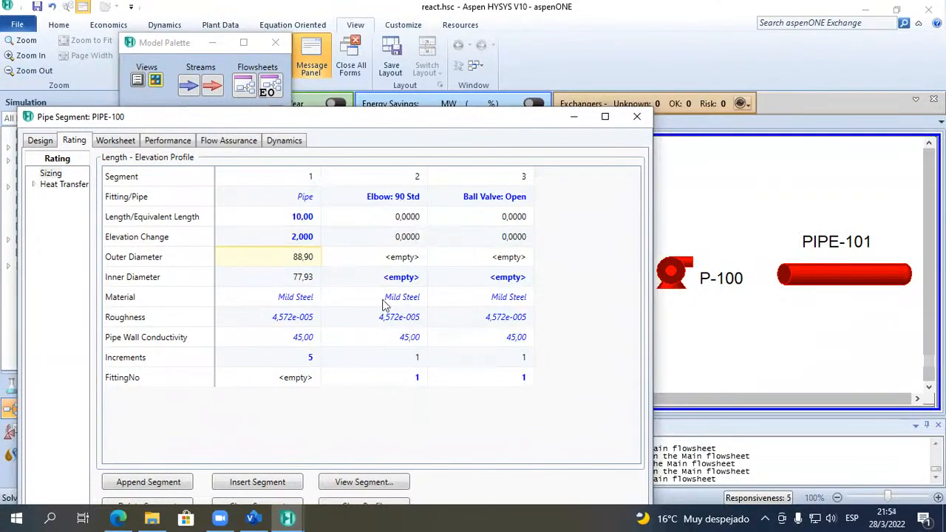
Copy segment 1's inner diameter of 77,93 to the elbow and ball valve segments of PIPE-100.
click(110, 277)
click(293, 274)
right_click(294, 274)
click(350, 300)
click(378, 279)
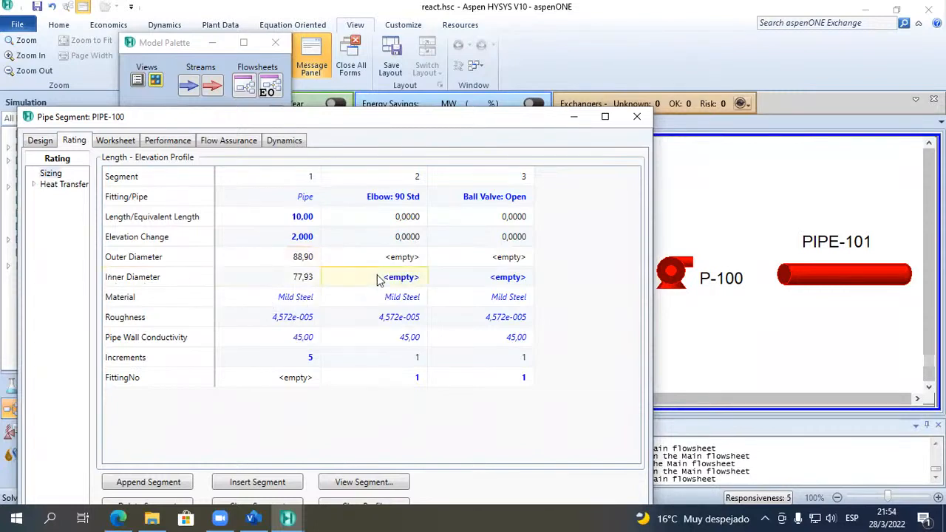
click(378, 280)
text(6)
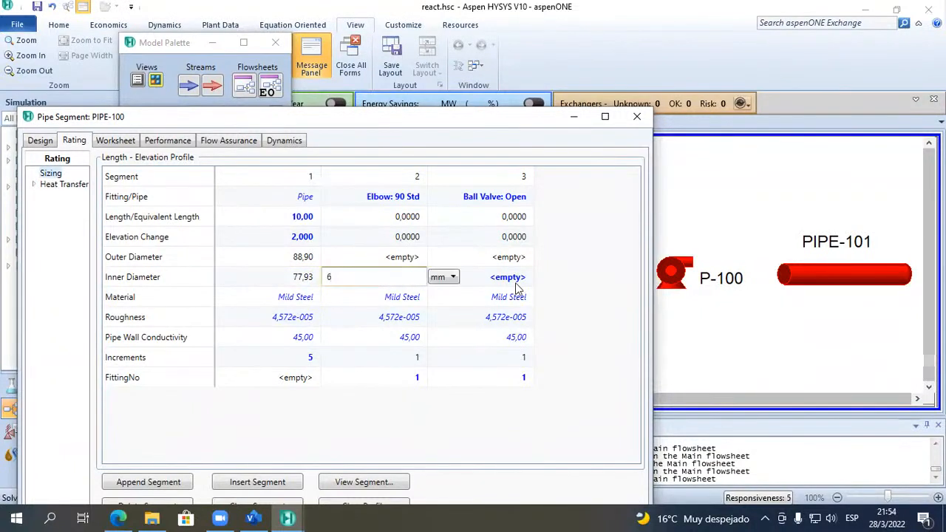
click(517, 287)
click(396, 277)
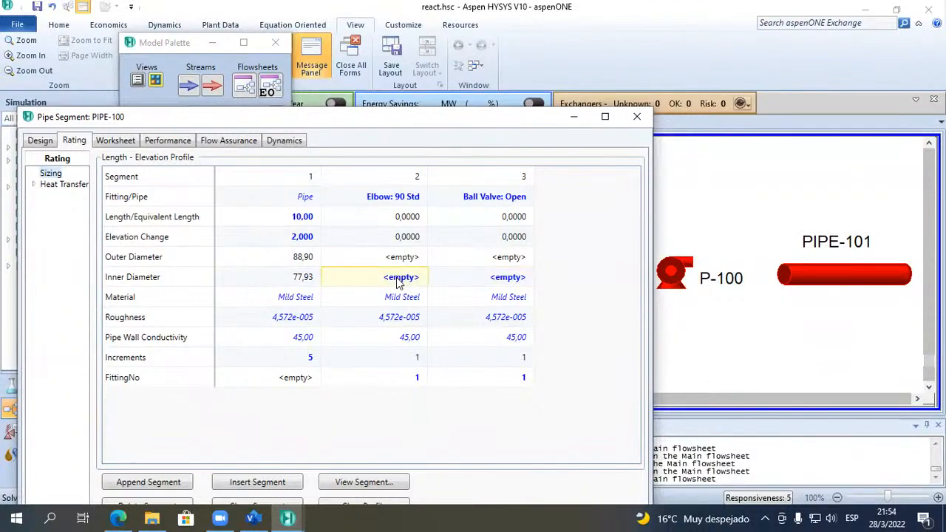
key(ctrl+v)
click(485, 280)
key(ctrl+v)
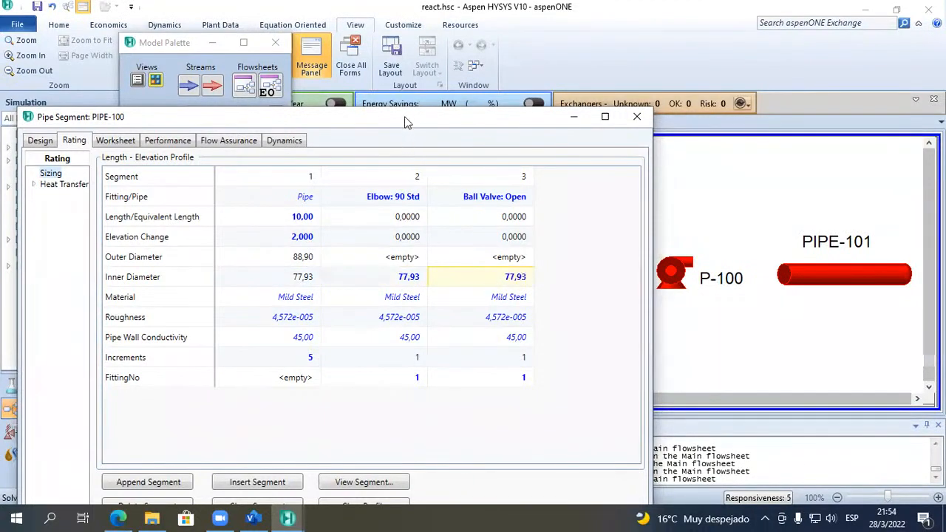
Examine the material choices available for segment 1, keeping Mild Steel.
drag(405, 120, 421, 49)
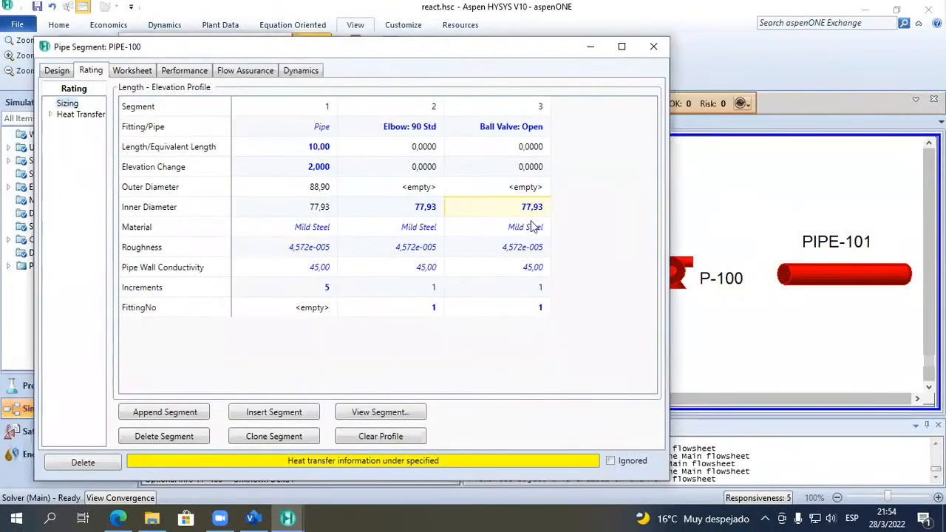
click(330, 232)
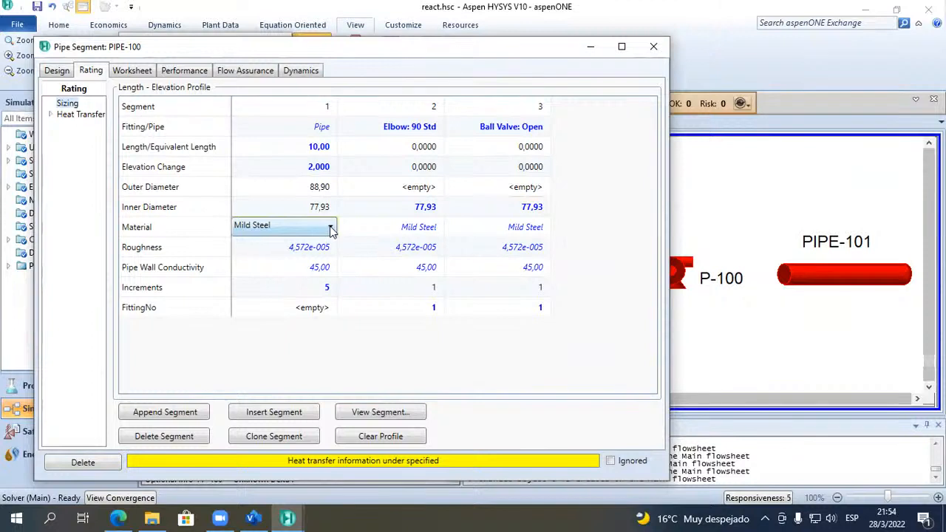
click(330, 229)
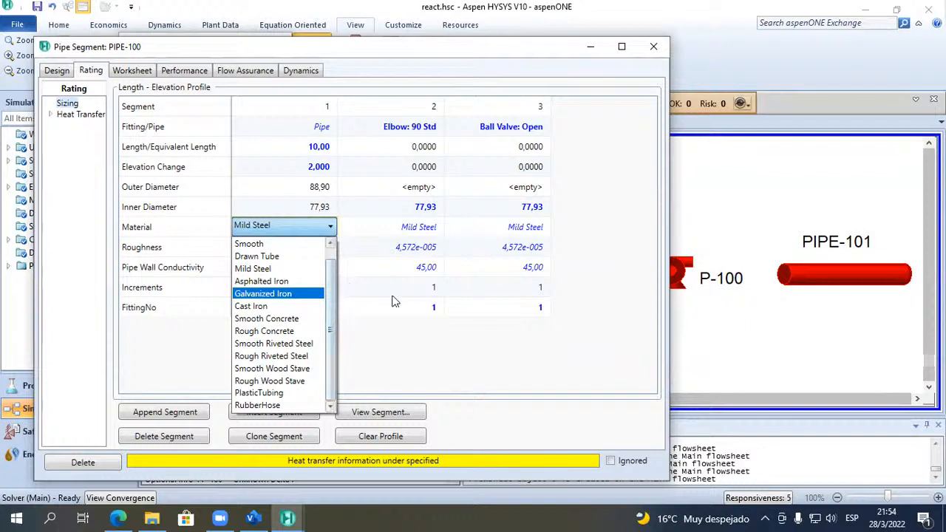
click(418, 325)
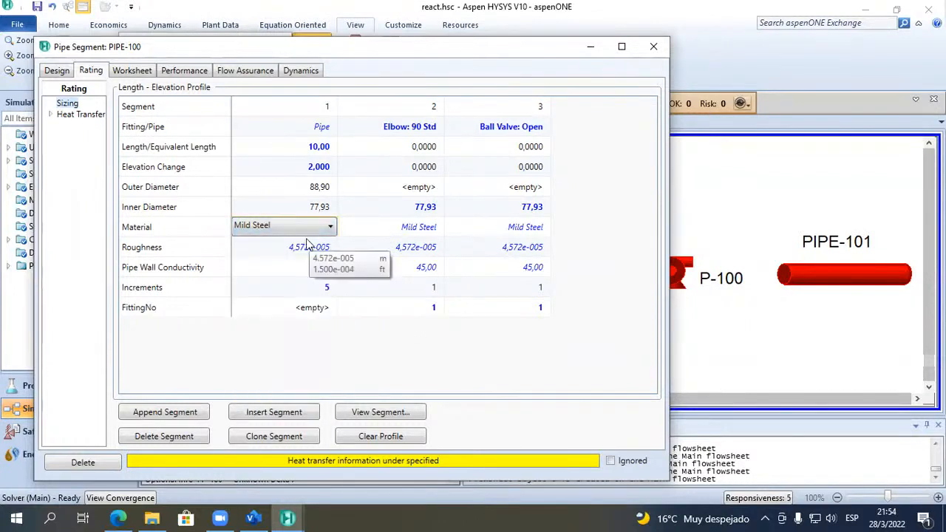
click(396, 374)
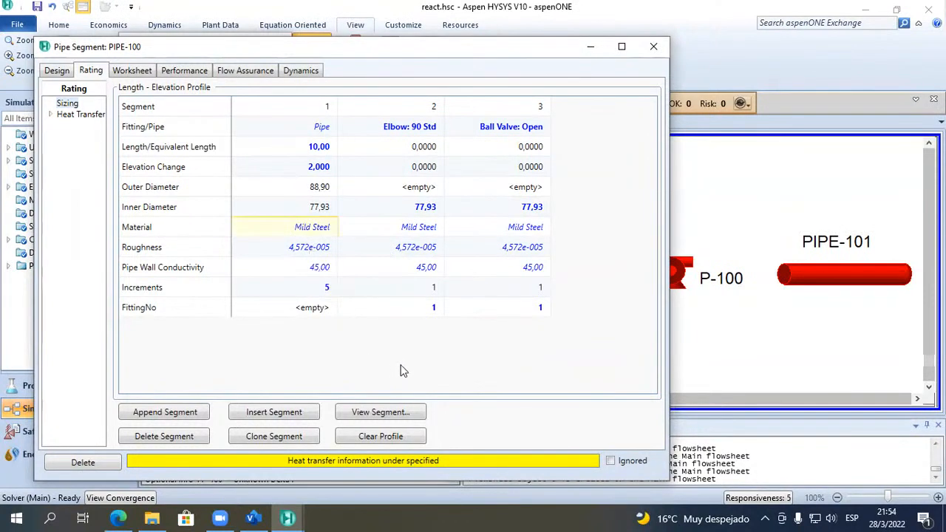
Examine PIPE-100's heat transfer specification options: heat loss, overall HTC and segment HTC.
click(87, 115)
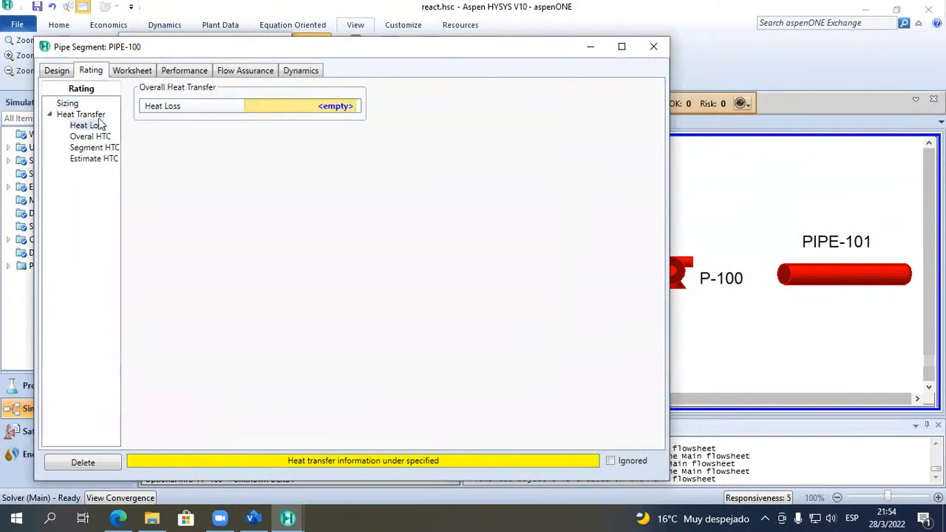
click(99, 125)
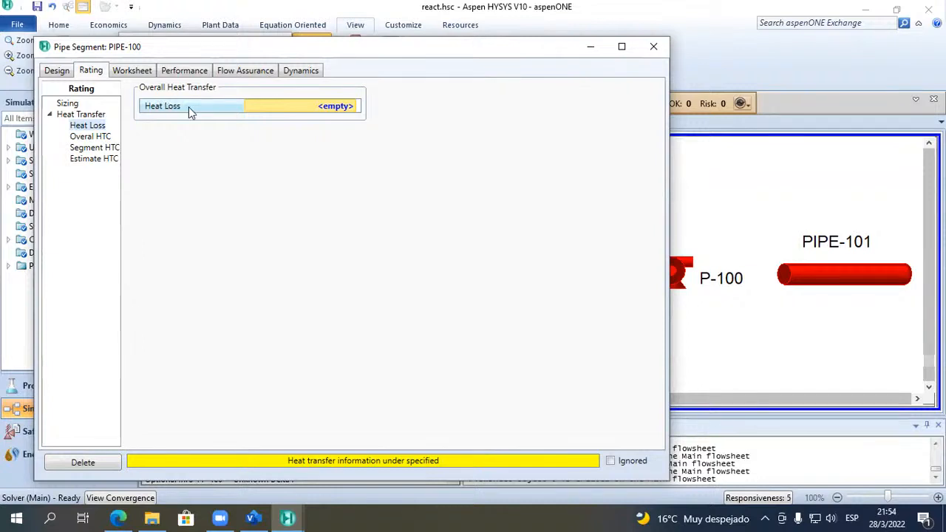
click(109, 137)
click(111, 148)
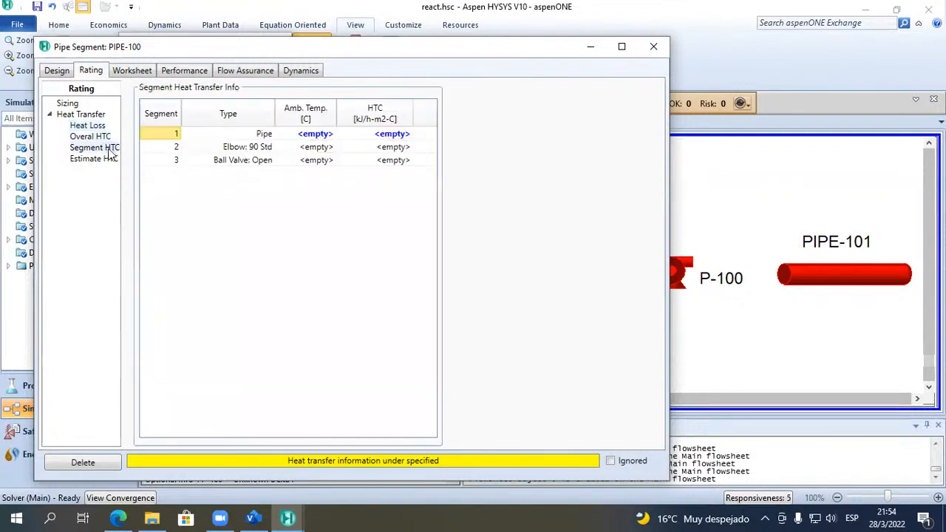
click(96, 137)
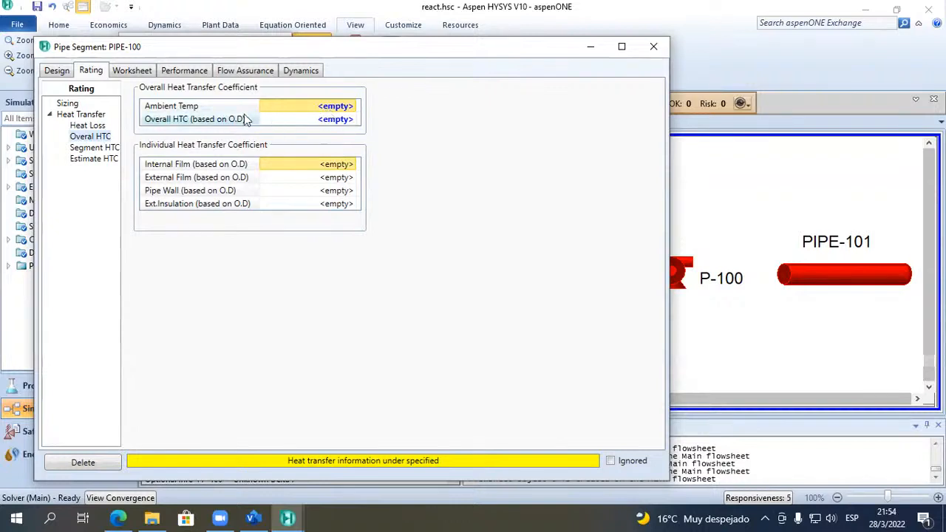
click(102, 147)
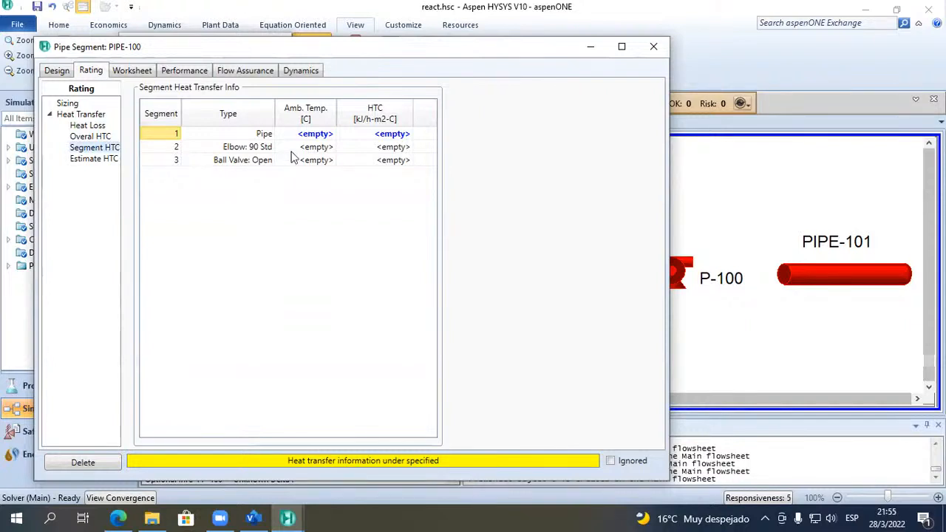
Specify PIPE-100's overall heat loss as 0 kJ/h.
click(91, 126)
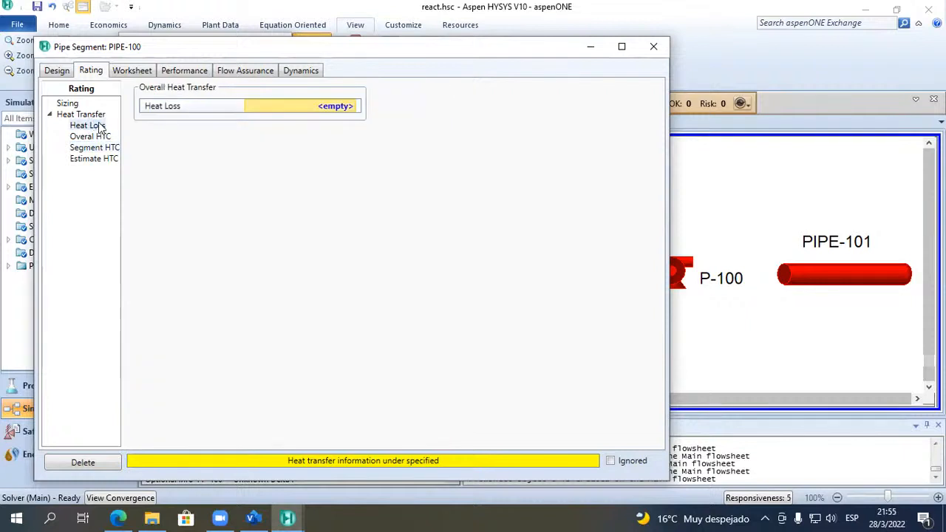
click(317, 110)
text(0)
key(Return)
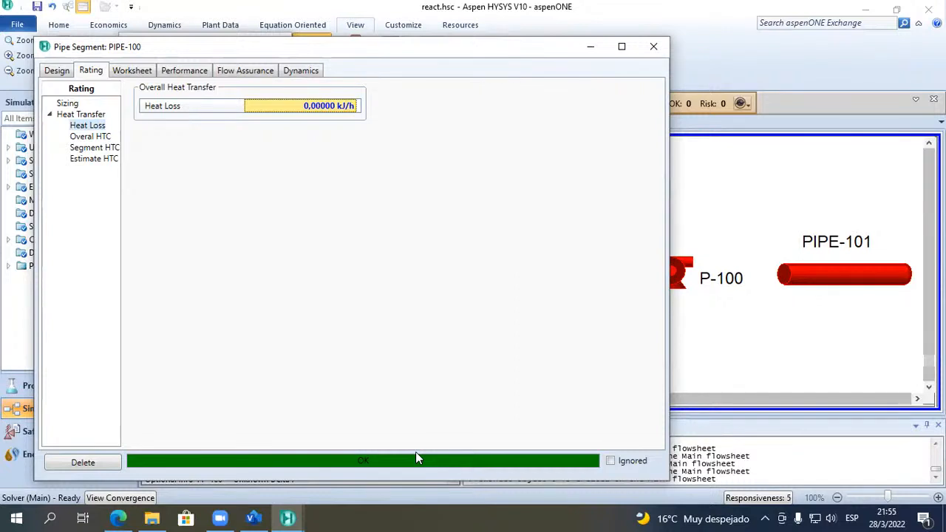
Review PIPE-100's connections, flow correlations and calculation parameters, plus the increments and fitting numbers of its three segments.
click(58, 72)
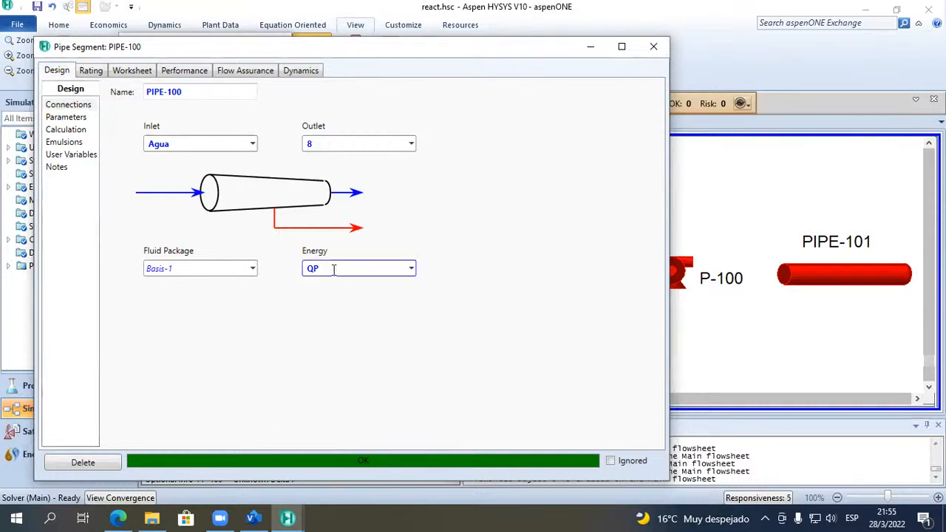
click(59, 119)
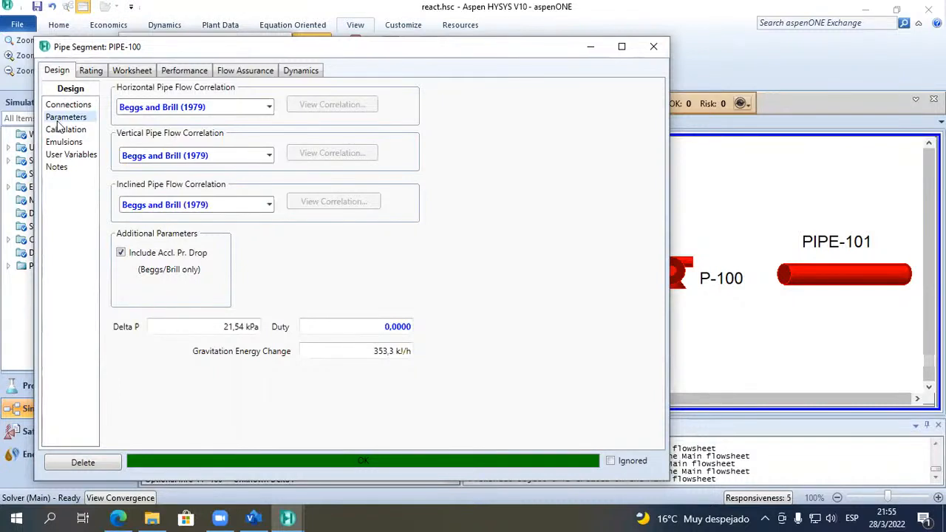
click(68, 131)
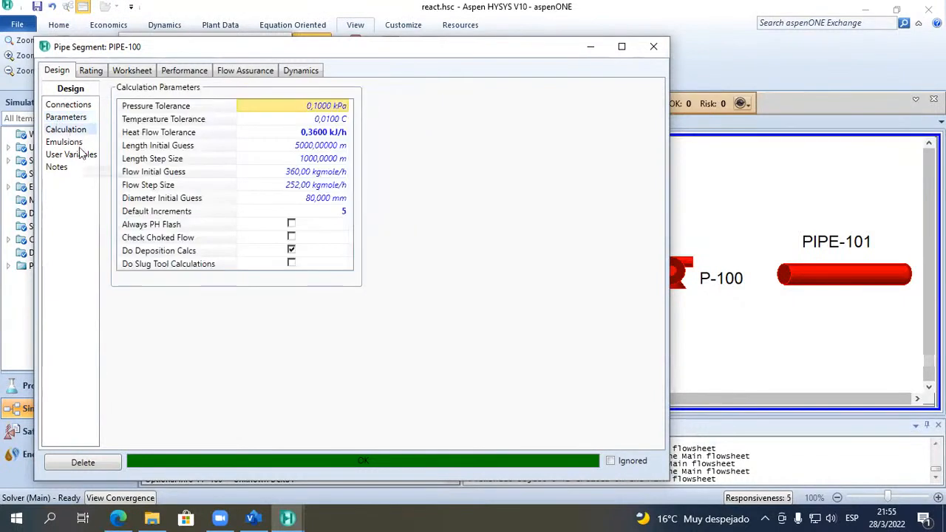
click(93, 71)
click(68, 104)
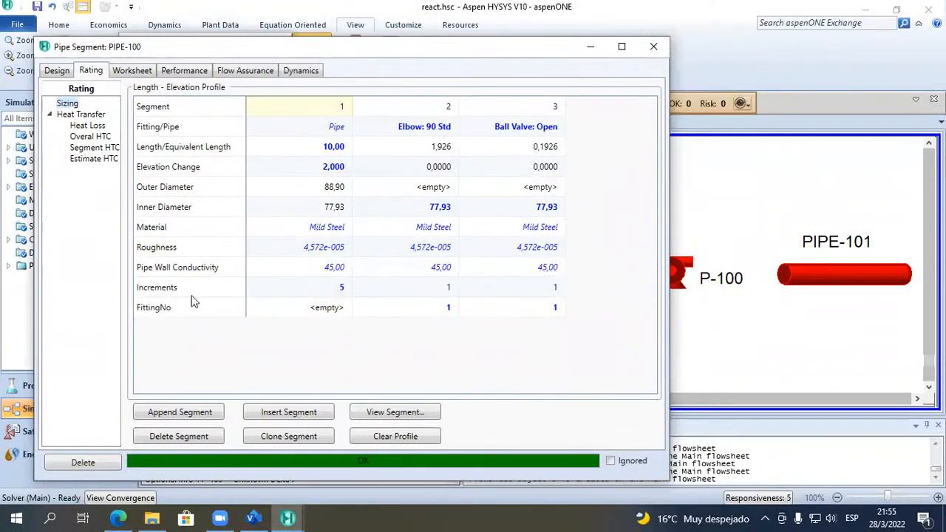
click(445, 306)
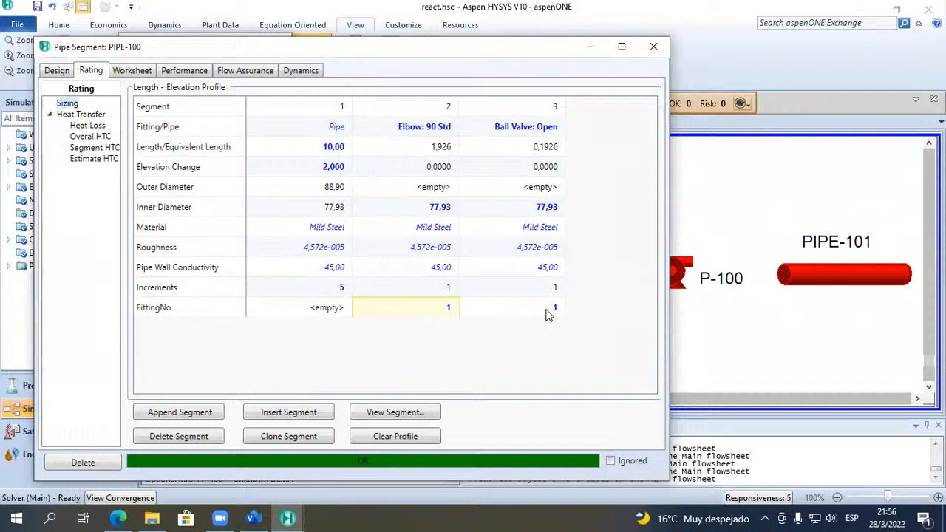
click(439, 294)
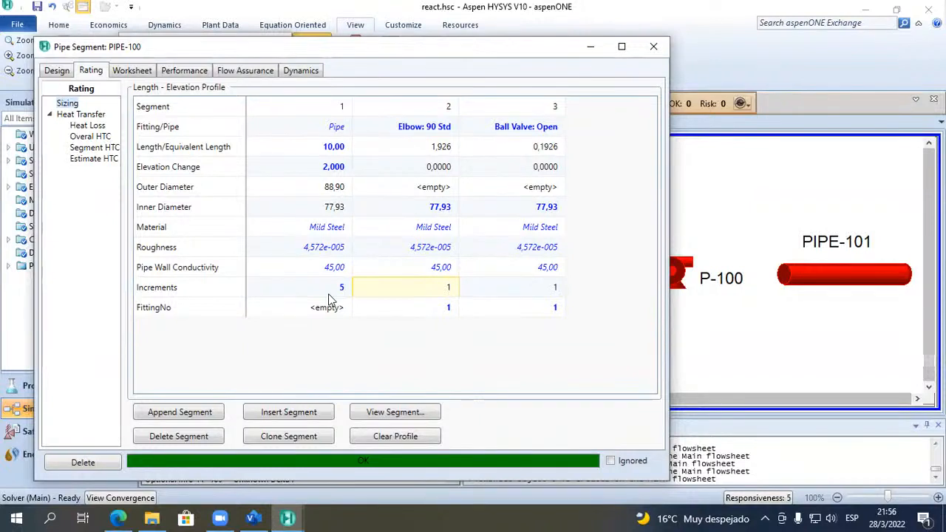
click(533, 305)
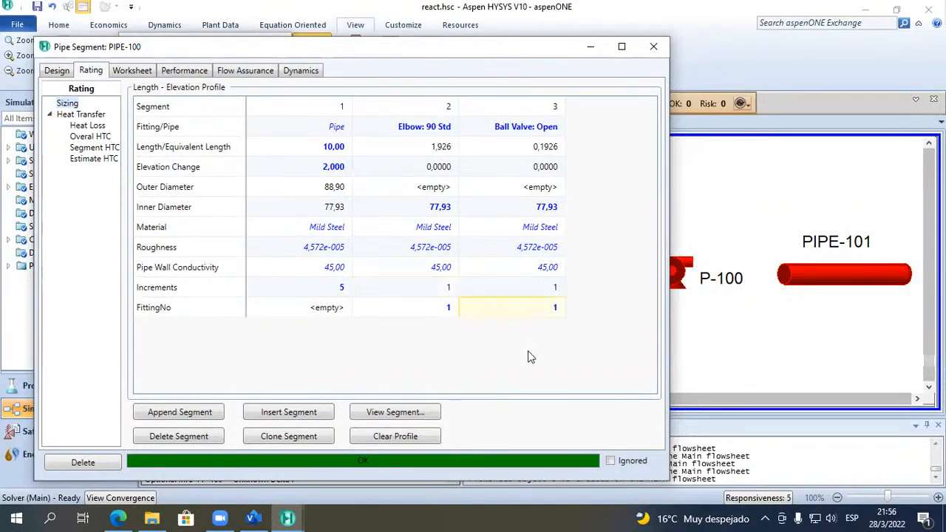
click(328, 292)
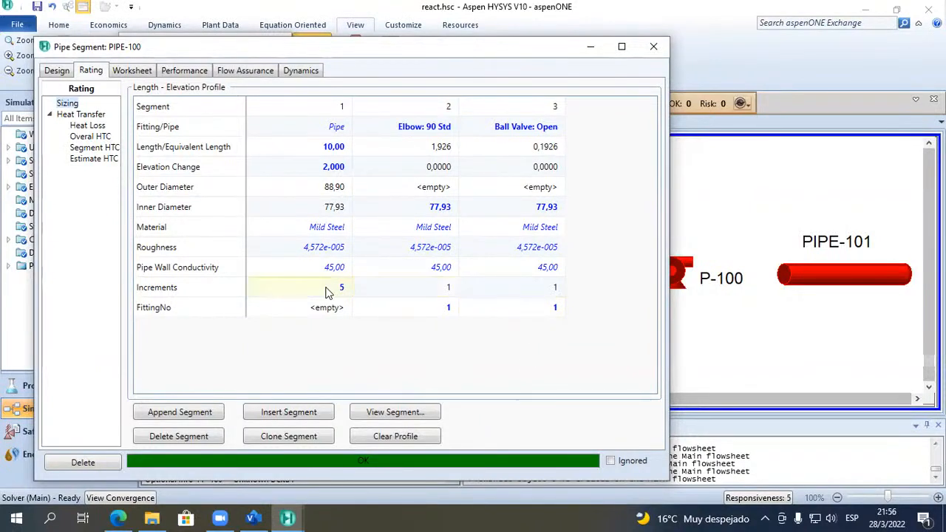
click(650, 48)
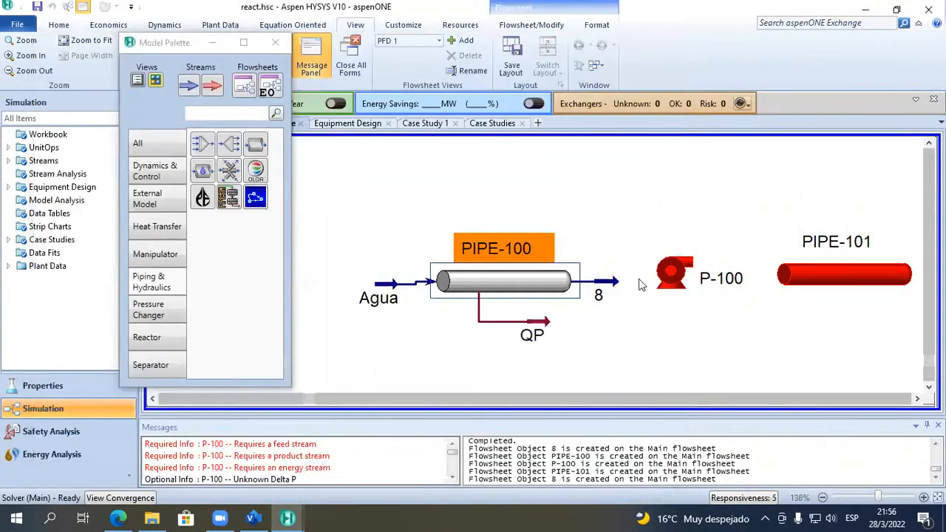
Examine the stream conditions of PIPE-100's outlet stream 8.
mouse_move(608, 292)
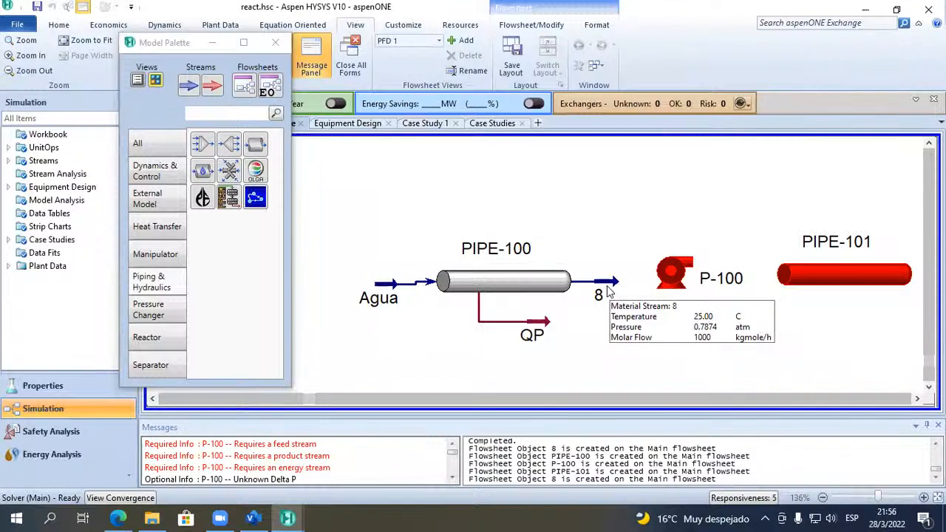
double_click(607, 287)
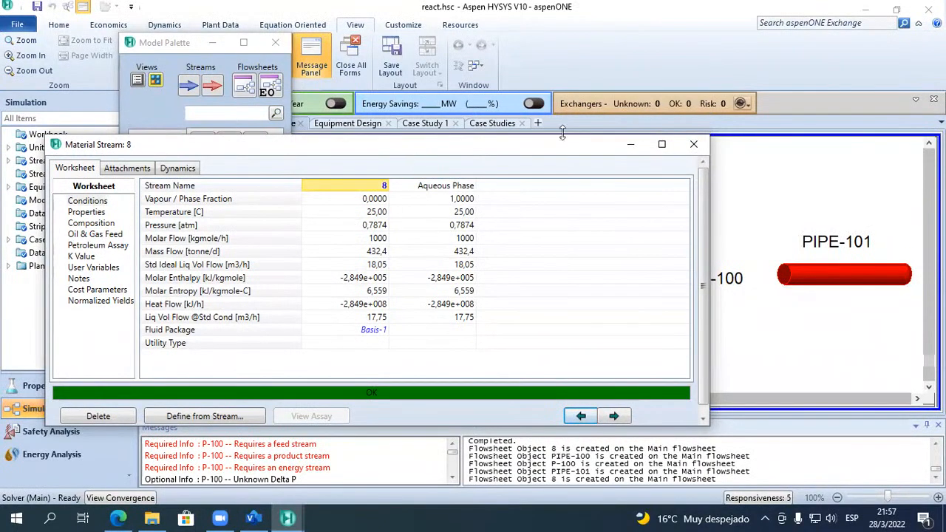
click(694, 144)
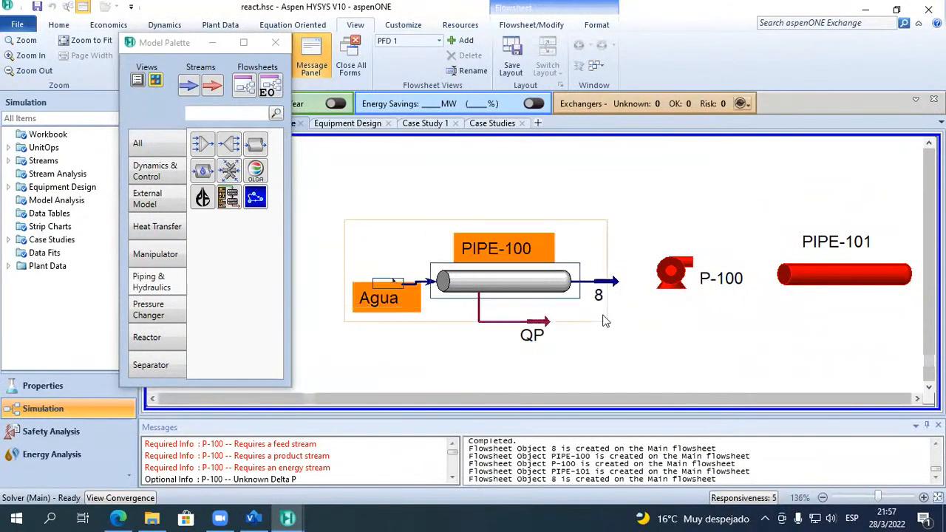
Rename the pipe segment PIPE-100 as succion.
double_click(507, 285)
click(263, 222)
text(succion)
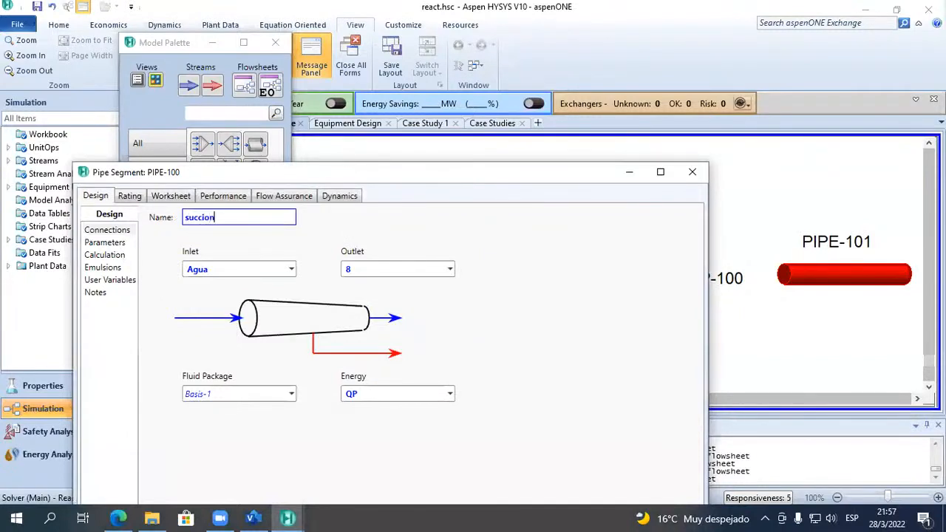
key(Return)
click(692, 172)
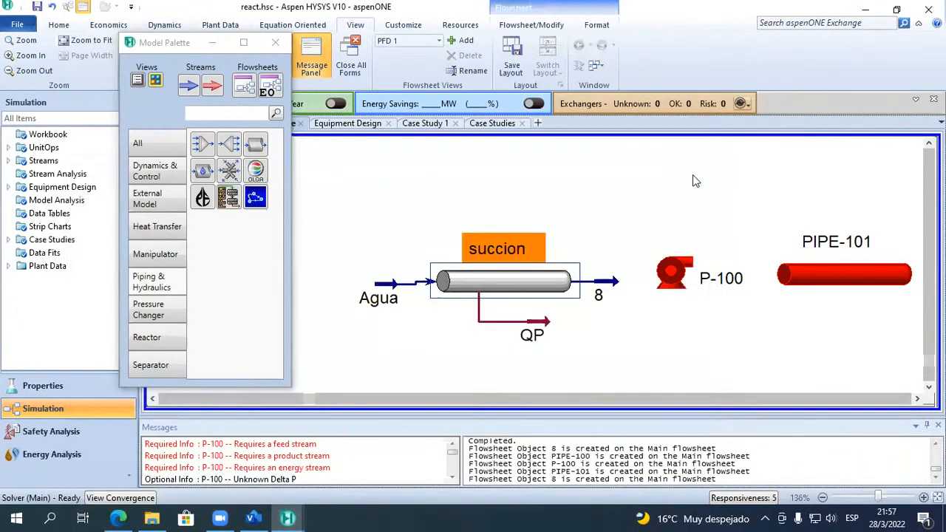
Connect pump P-100 with stream 8 as inlet and a new outlet stream named salida bomba.
drag(685, 288, 689, 297)
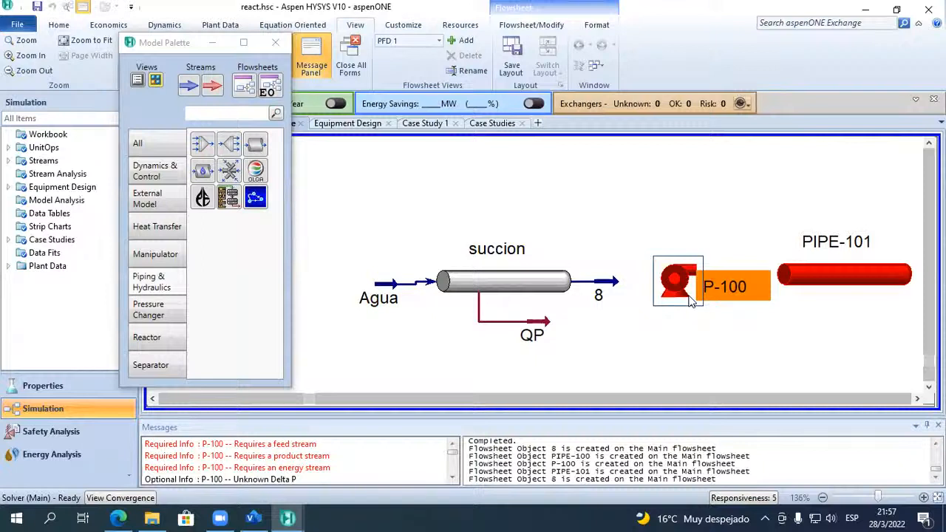
double_click(676, 294)
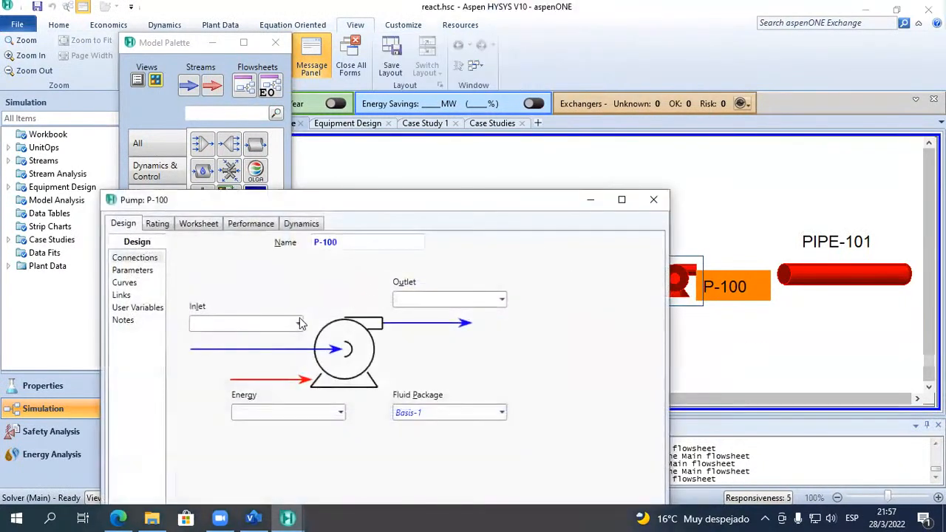
click(298, 323)
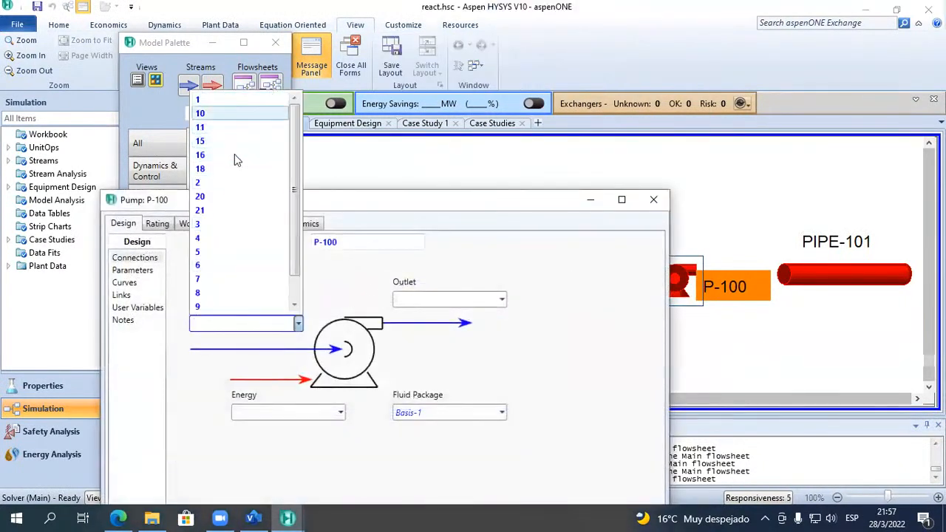
click(222, 294)
click(446, 298)
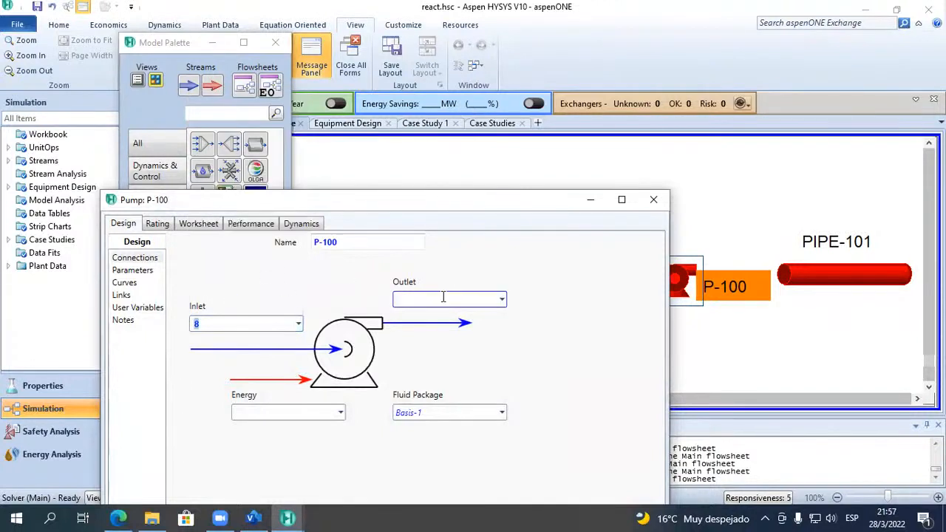
text(salida bomba)
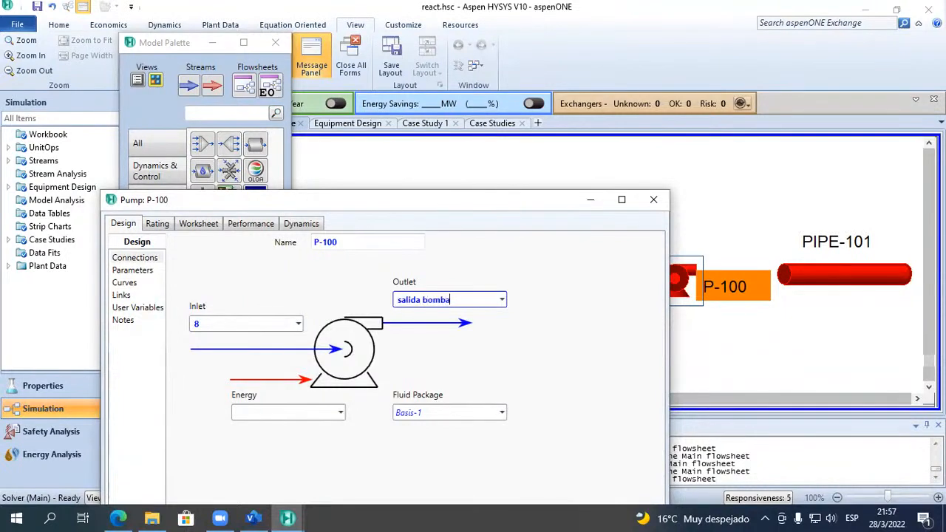
key(Return)
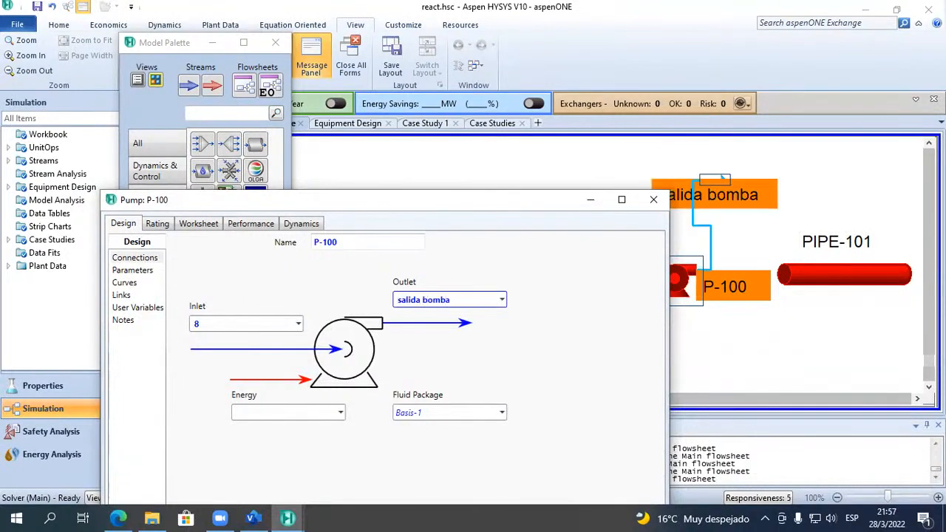
Add an energy stream named q bomba to pump P-100.
click(845, 331)
click(298, 414)
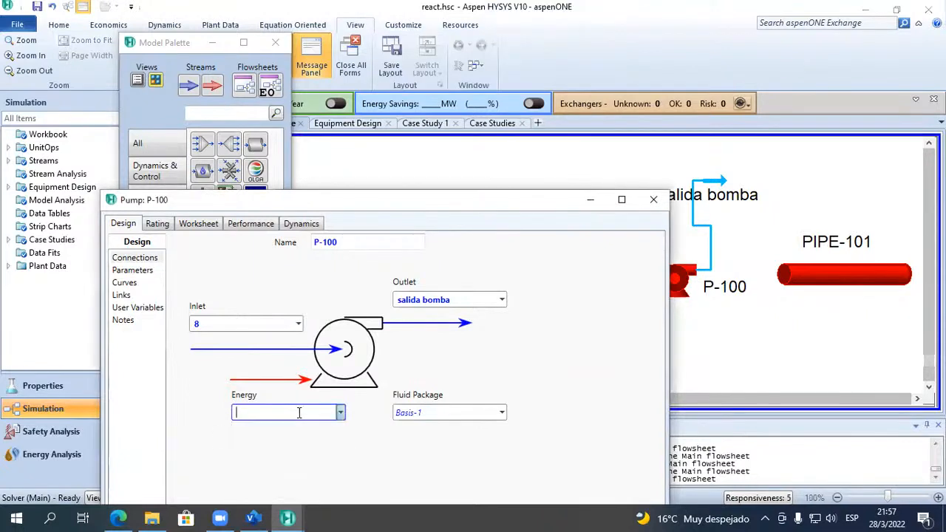
text(q bomba)
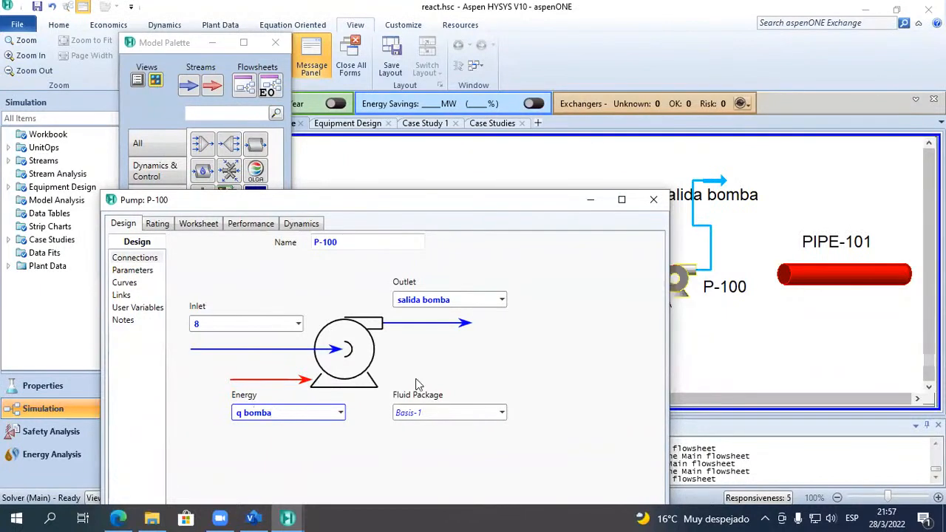
click(654, 199)
Connect PIPE-101 with inlet salida bomba, outlet salida descarga and energy stream q p d.
double_click(815, 282)
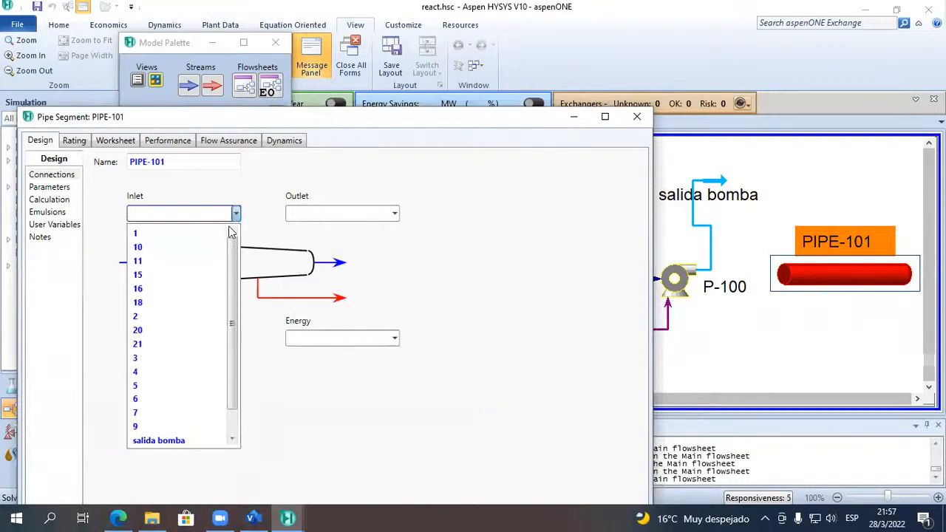
click(166, 440)
click(358, 218)
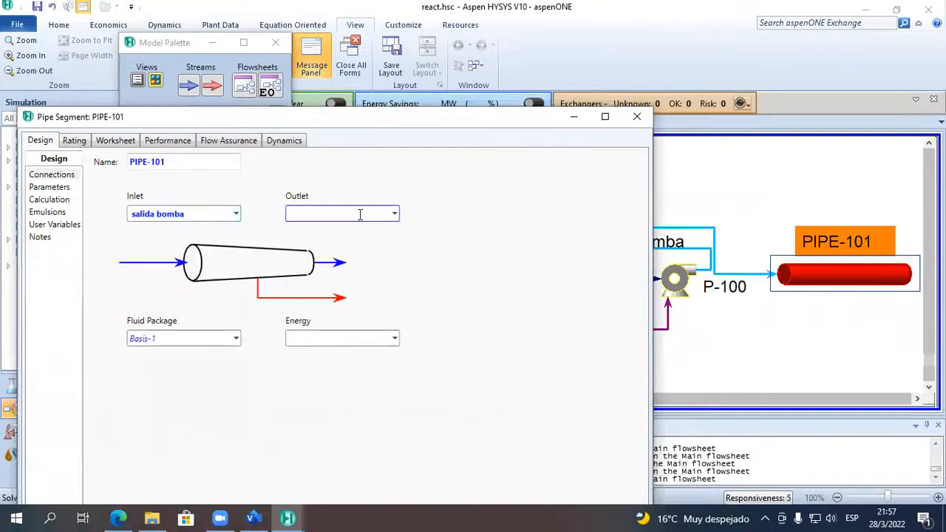
text(salida descarga)
key(Return)
click(334, 338)
text(q)
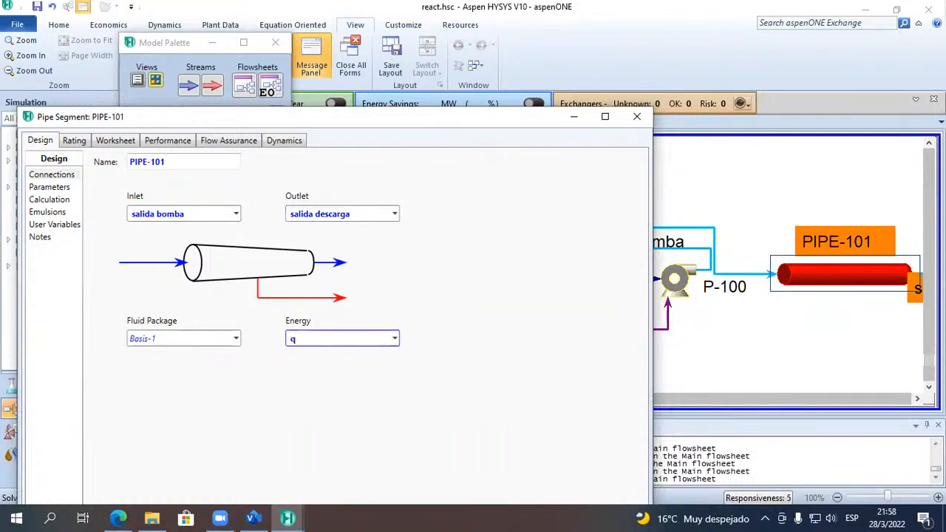
text( p d)
key(Return)
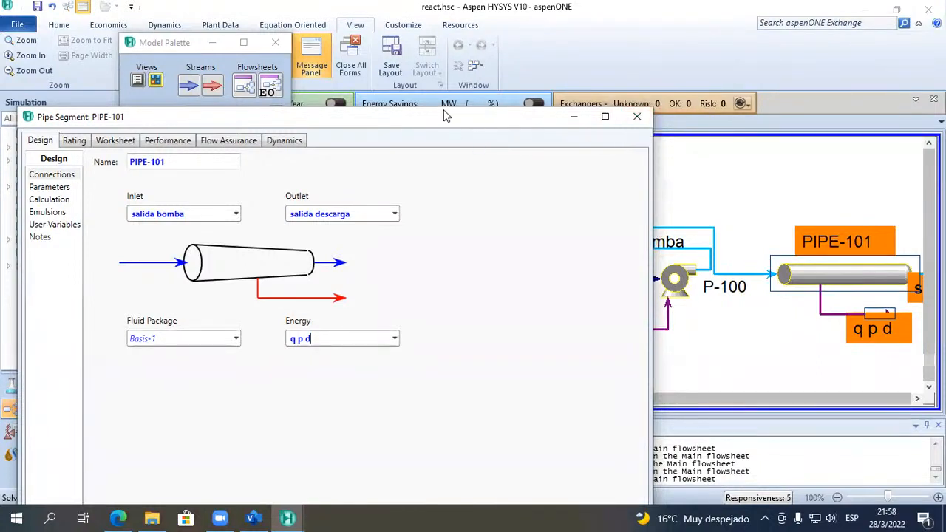
Append three segments to PIPE-101's length-elevation profile.
drag(444, 111, 547, 24)
click(179, 52)
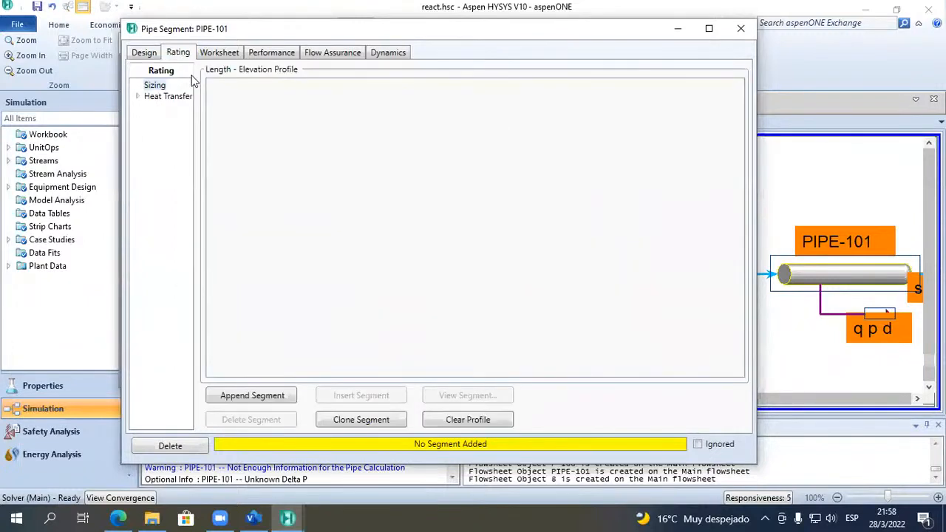
click(252, 395)
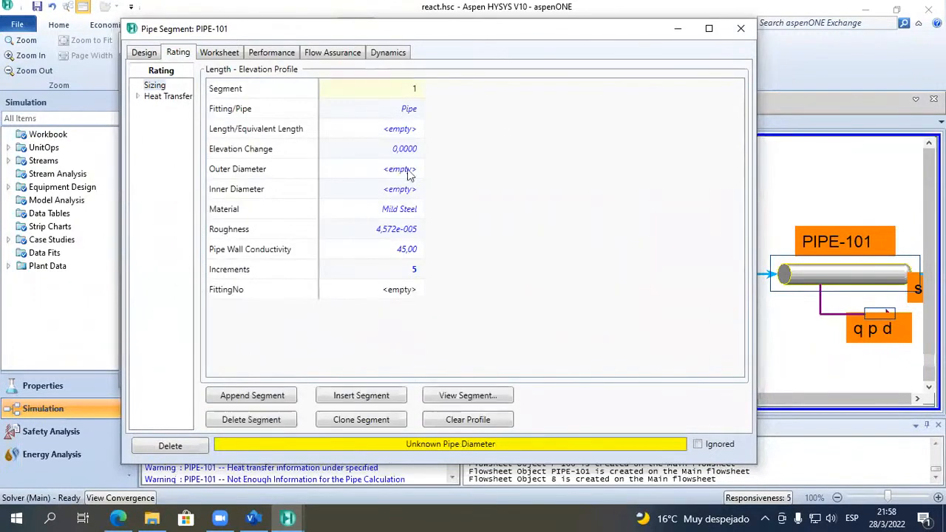
click(267, 395)
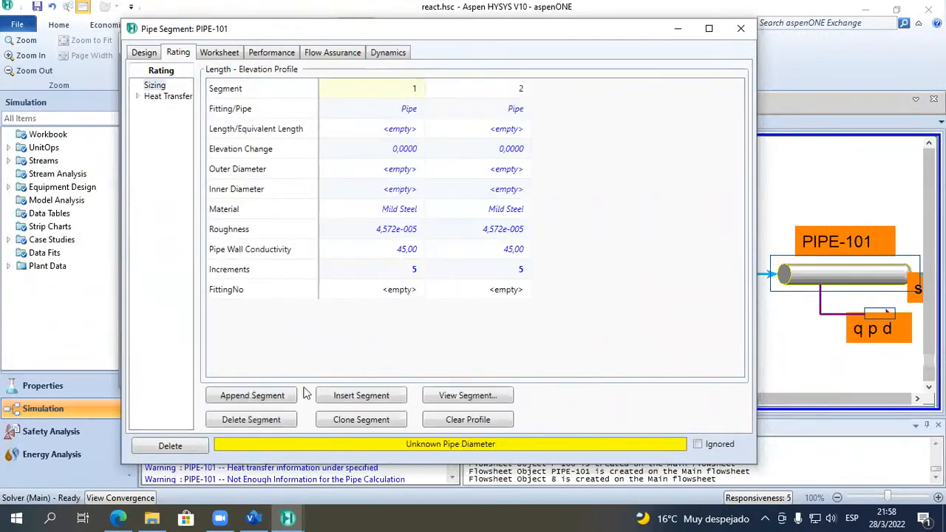
click(238, 400)
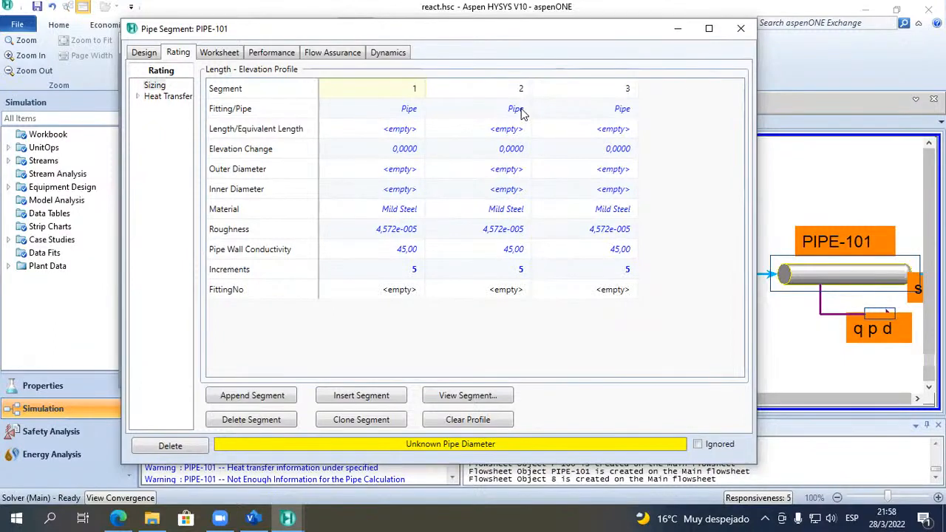
Set PIPE-101's segment 1 length to 10 and its elevation change to 4.
click(409, 131)
text(10)
key(Return)
text(4)
key(Return)
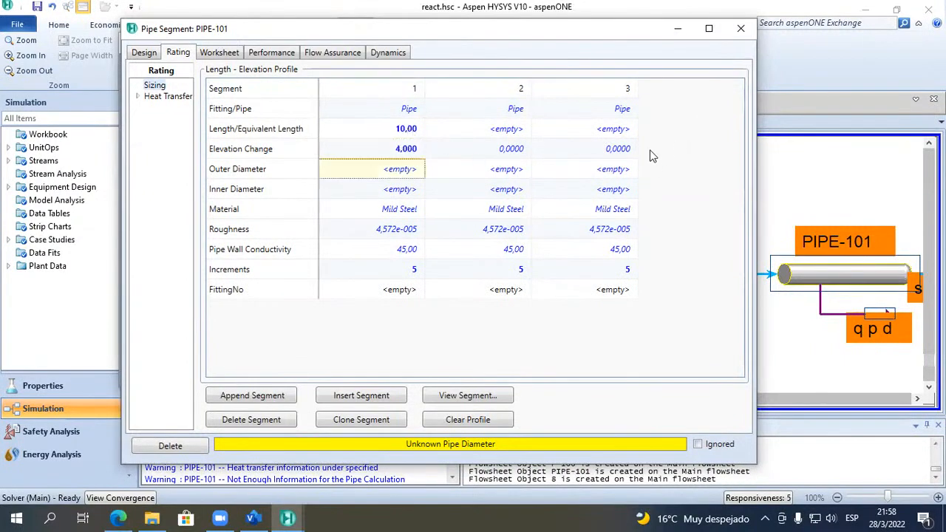
Specify PIPE-101's segment 1 as Schedule 40 pipe with an 80 mm nominal diameter.
double_click(416, 172)
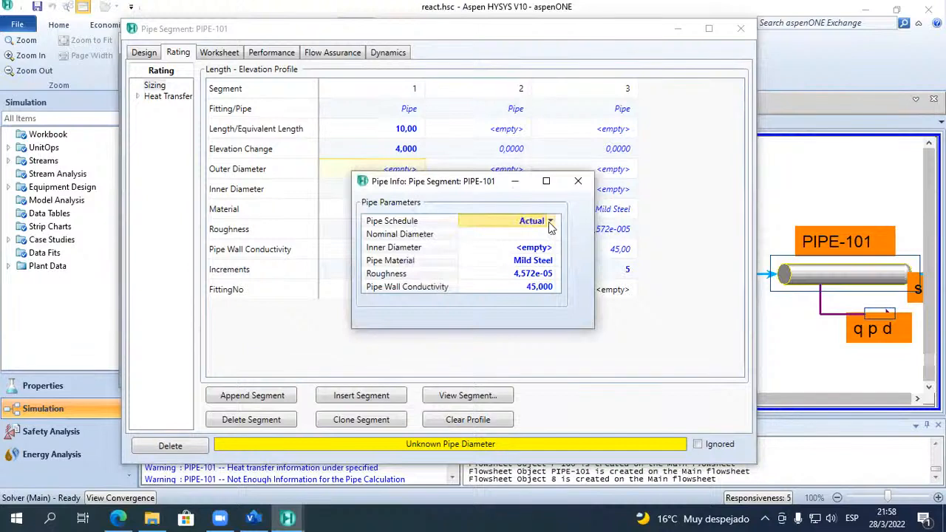
click(553, 221)
click(511, 297)
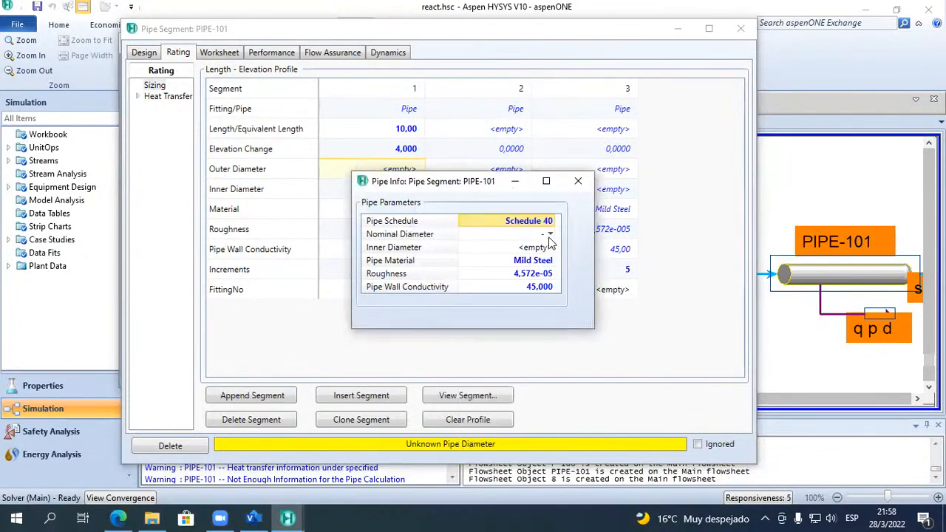
click(550, 234)
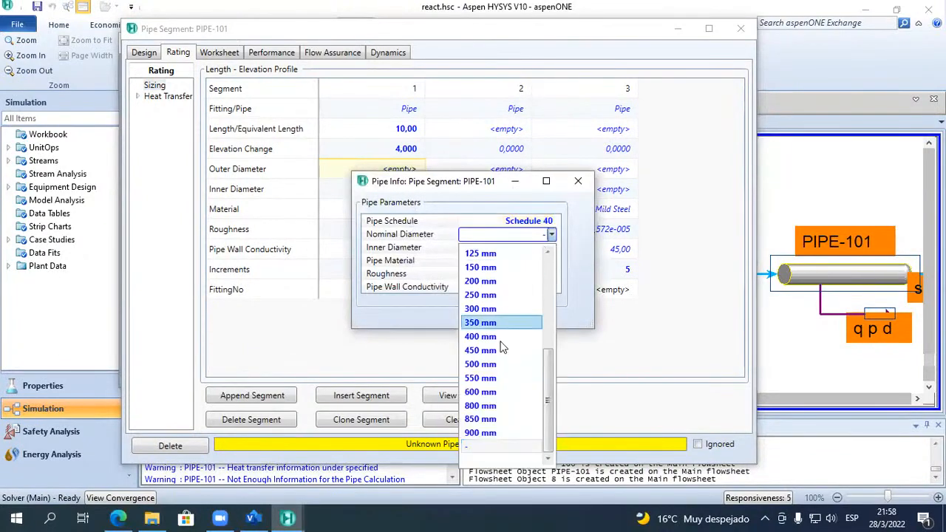
scroll(495, 332, up, 3)
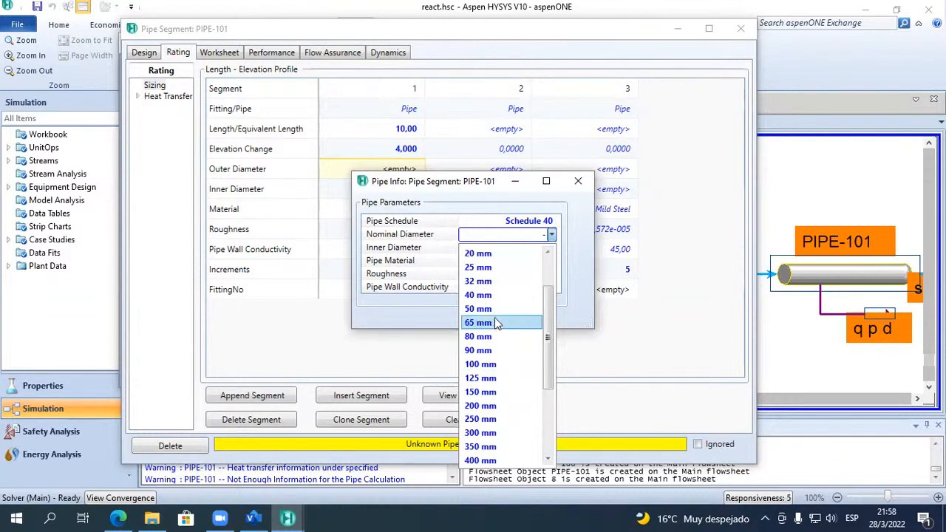
click(494, 336)
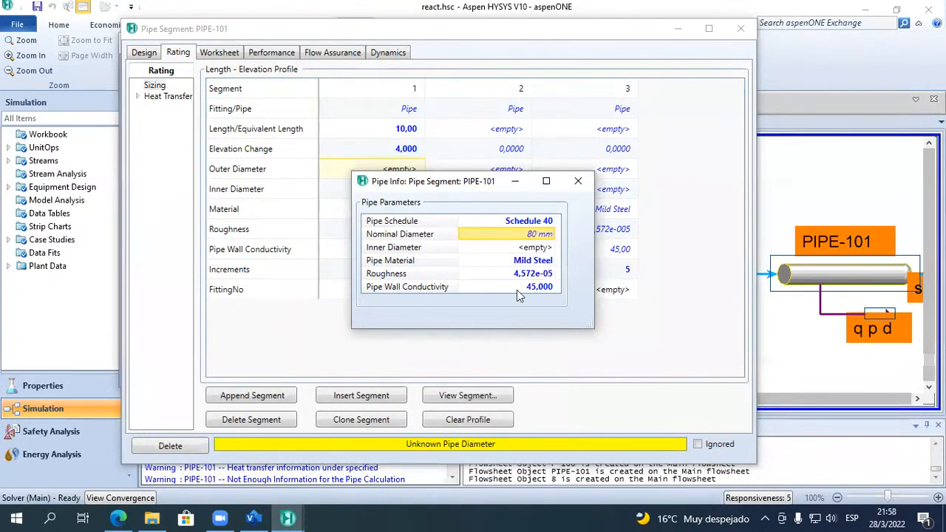
click(578, 181)
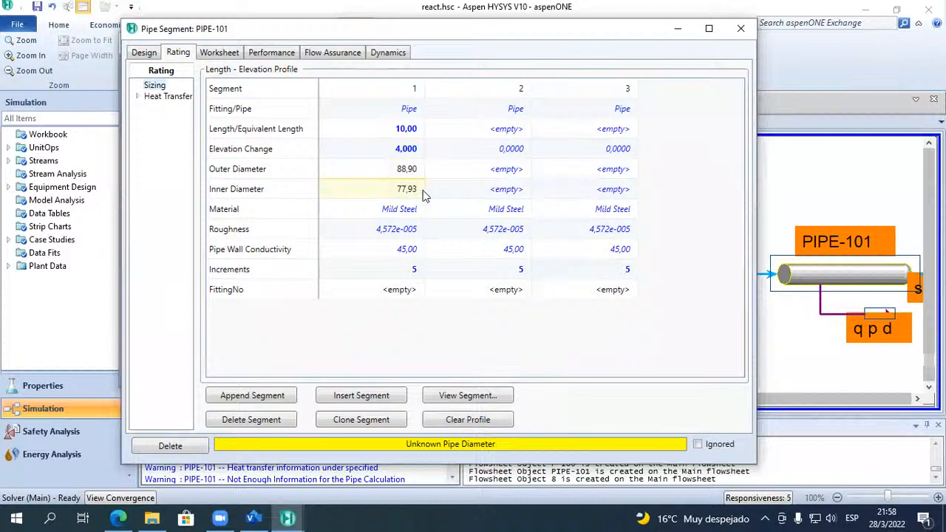
Enter 77,93 as the inner diameter of PIPE-101's segments 2 and 3 while both are still plain pipe.
click(506, 190)
text(77,93)
click(612, 191)
text(77,93)
Change the fitting type of PIPE-101's segment 2 to Elbow: 90 Std.
click(518, 109)
click(526, 109)
scroll(488, 199, down, 1)
scroll(503, 216, up, 9)
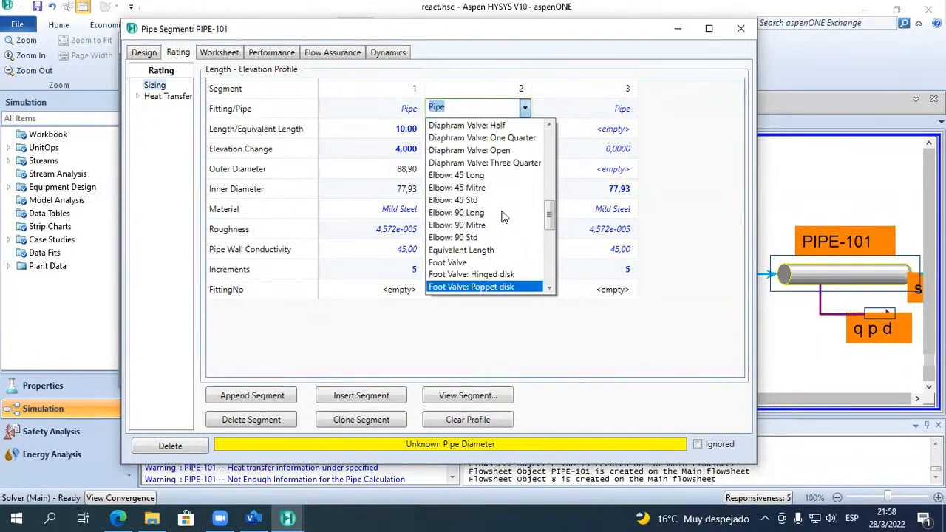
click(473, 237)
Change the fitting type of PIPE-101's segment 3 to Gate Valve: Open.
click(632, 111)
click(632, 110)
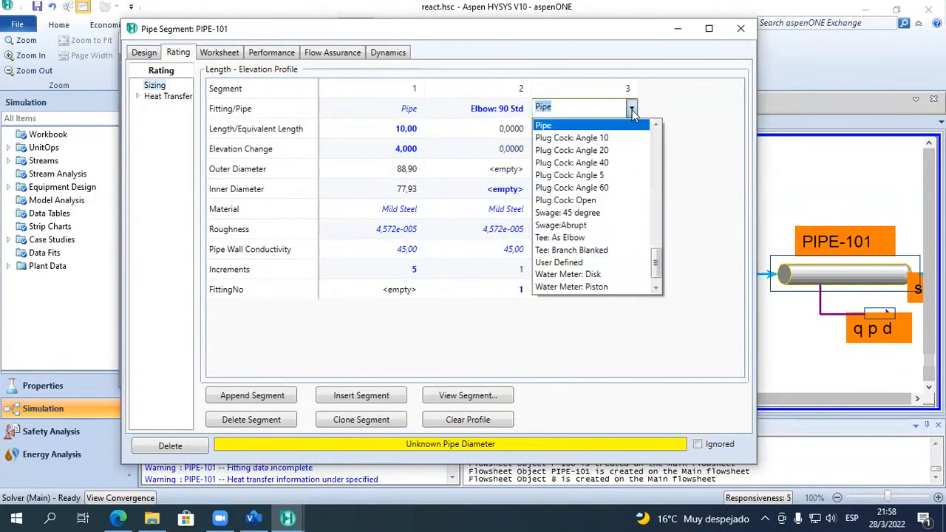
scroll(593, 222, down, 1)
scroll(594, 224, up, 4)
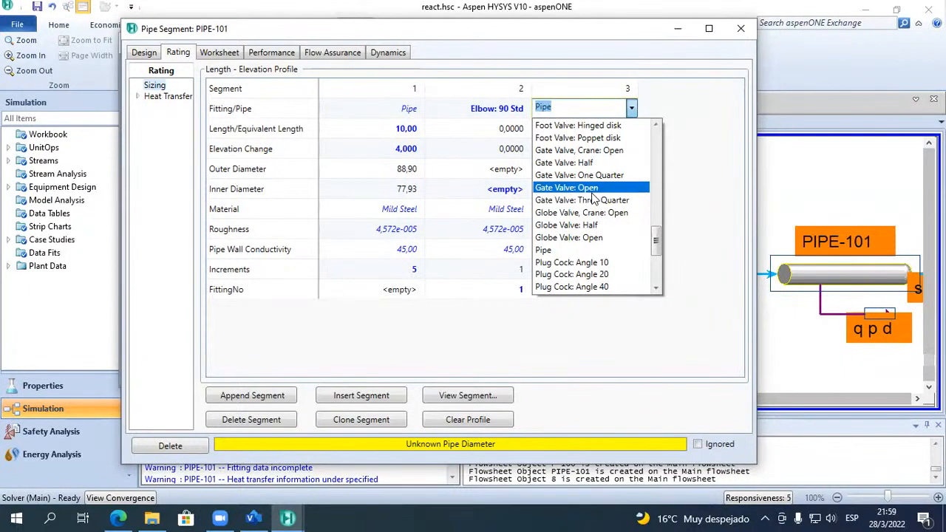
click(588, 188)
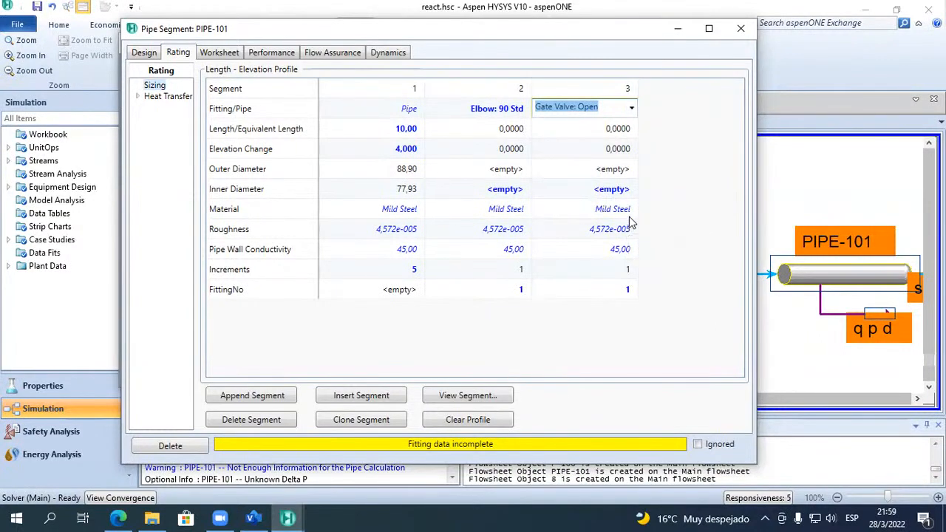
Copy segment 1's inner diameter of 77,93 to the elbow and gate valve segments of PIPE-101.
click(625, 189)
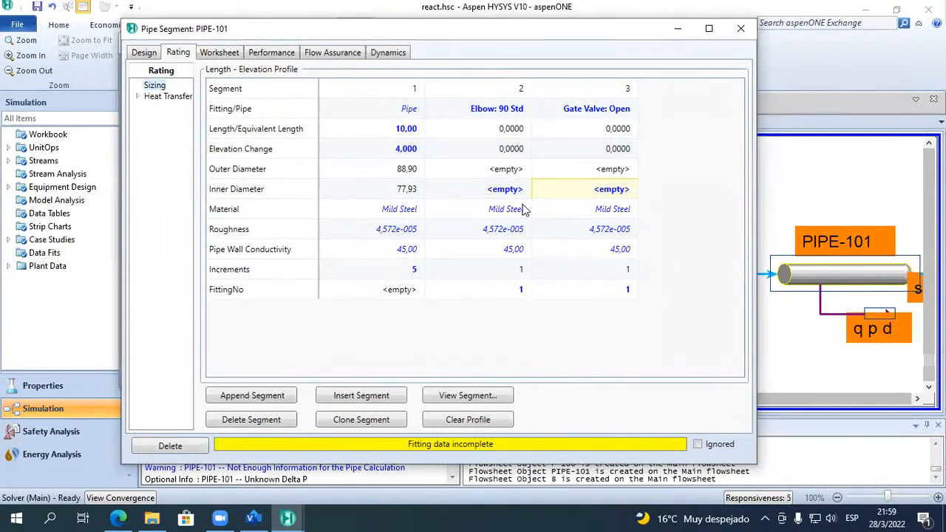
click(407, 189)
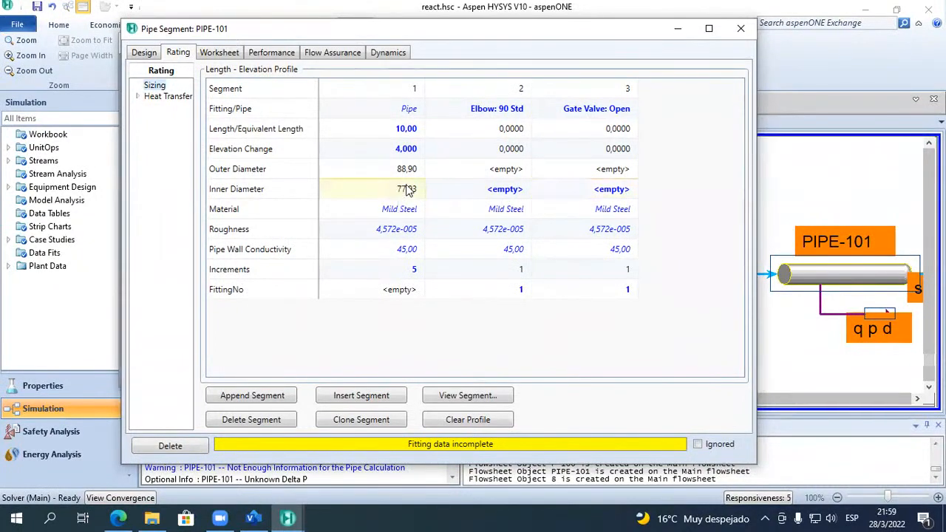
key(ctrl+c)
click(486, 191)
key(ctrl+v)
click(598, 194)
key(ctrl+v)
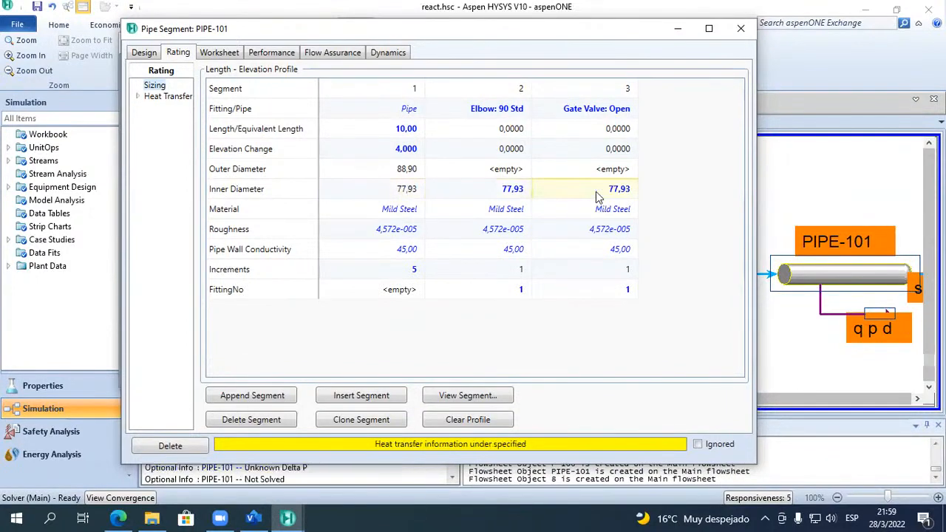
Set PIPE-101's overall heat loss to 0 kJ/h and close the pipe's properties.
click(159, 97)
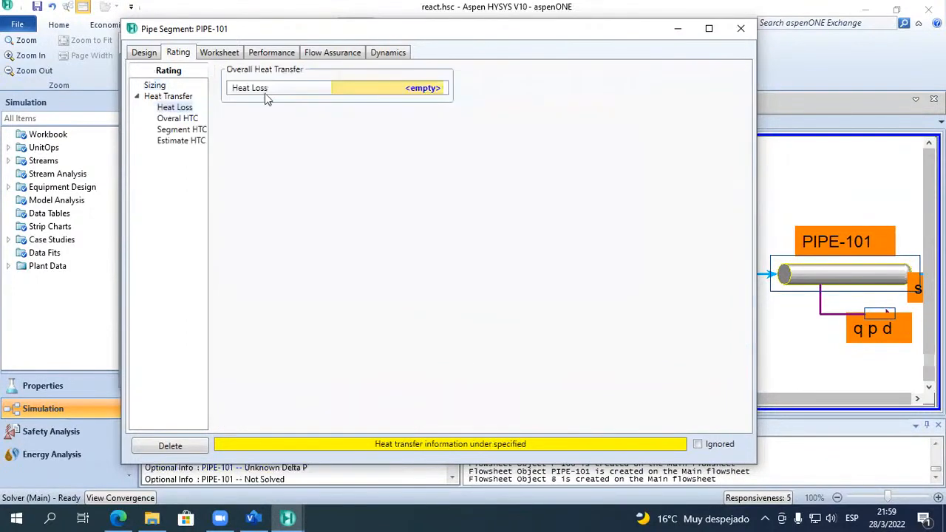
click(388, 99)
text(0)
key(Return)
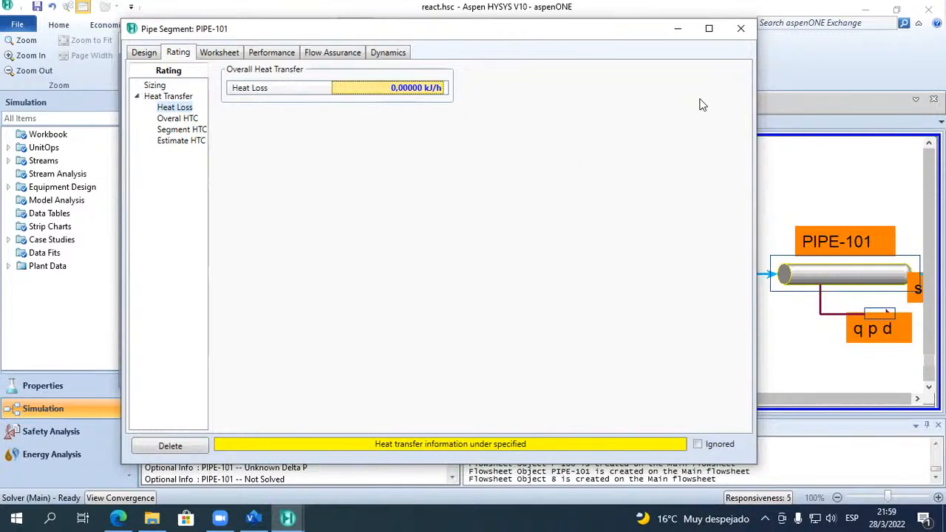
click(145, 53)
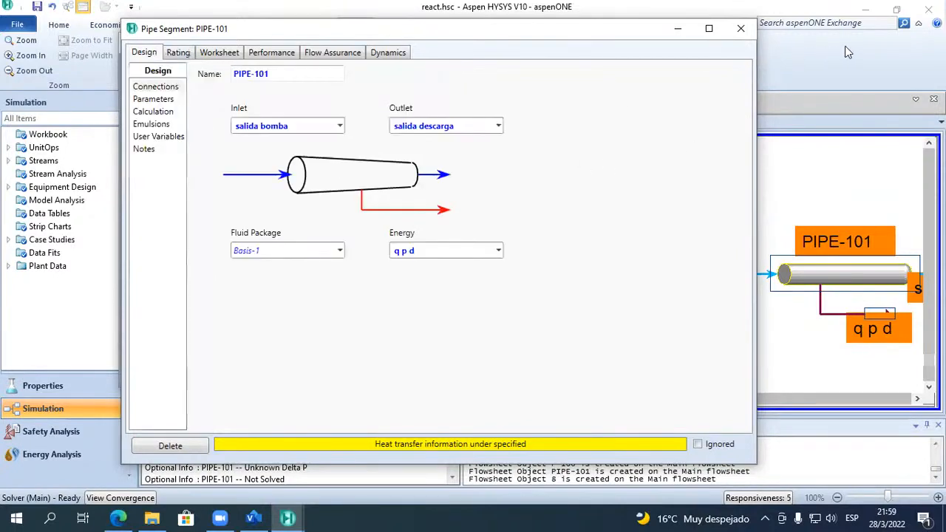
click(741, 28)
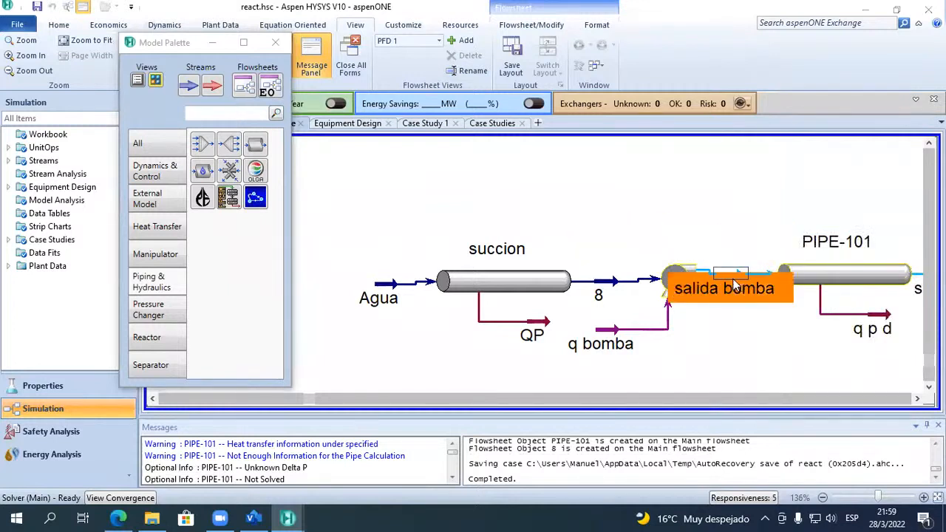
Set the pressure of the salida bomba stream to 2 atm.
double_click(741, 285)
click(354, 225)
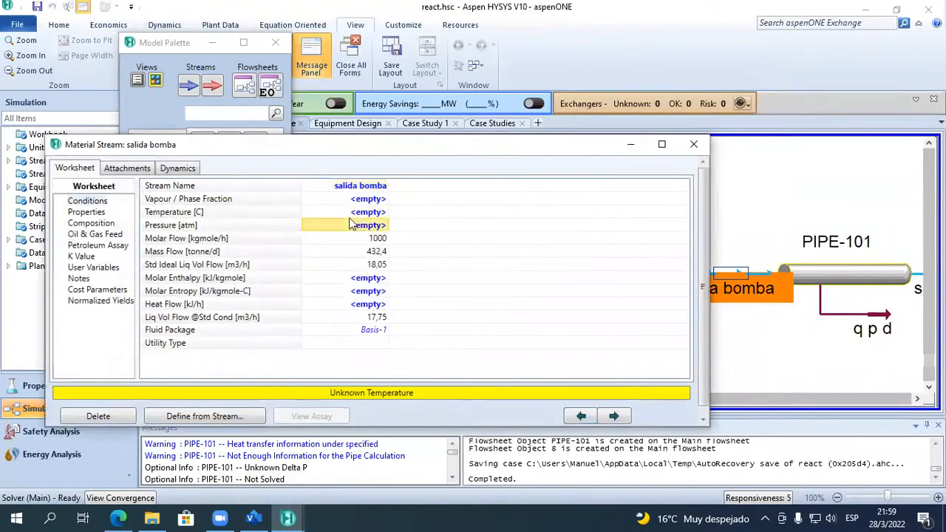
text(2)
key(Return)
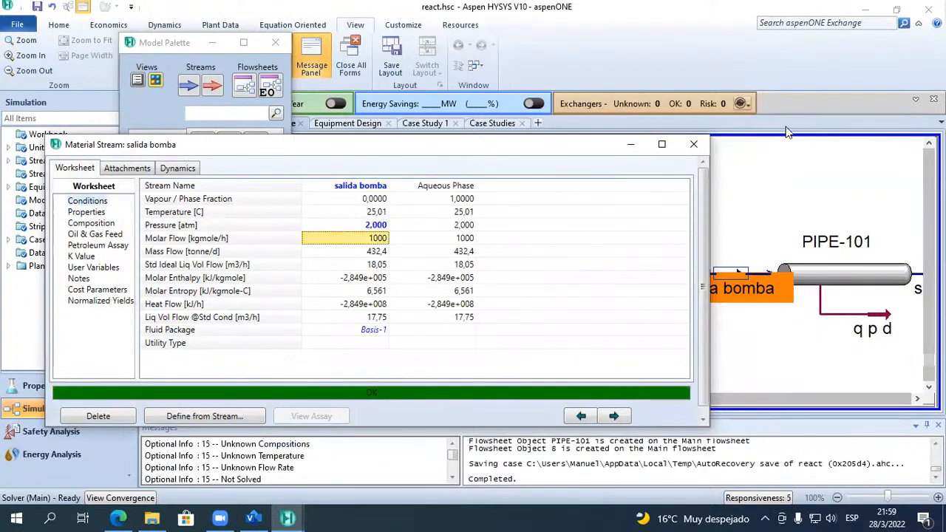
click(694, 145)
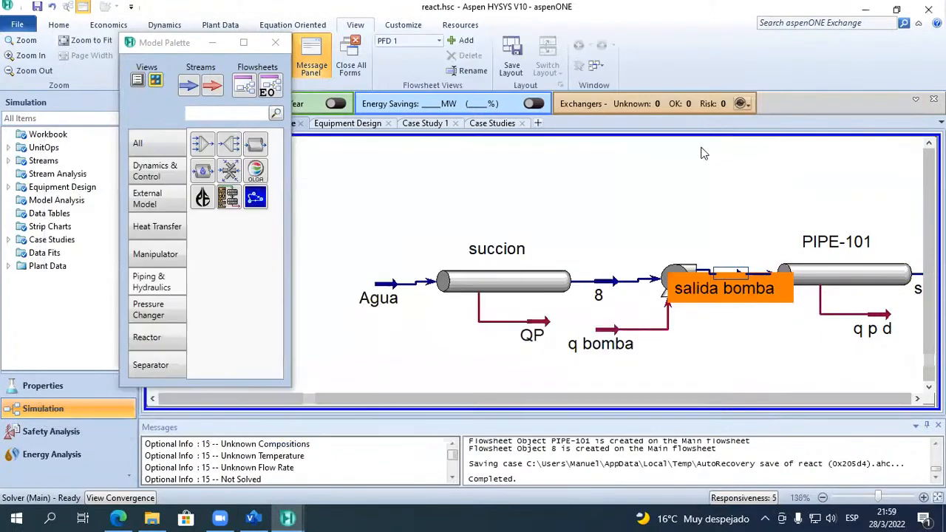
Move PIPE-101 together with its q p d and salida descarga streams slightly higher in the flowsheet.
click(917, 399)
click(698, 282)
drag(631, 271, 649, 244)
Check the calculated conditions of the salida descarga stream, especially its pressure.
double_click(770, 259)
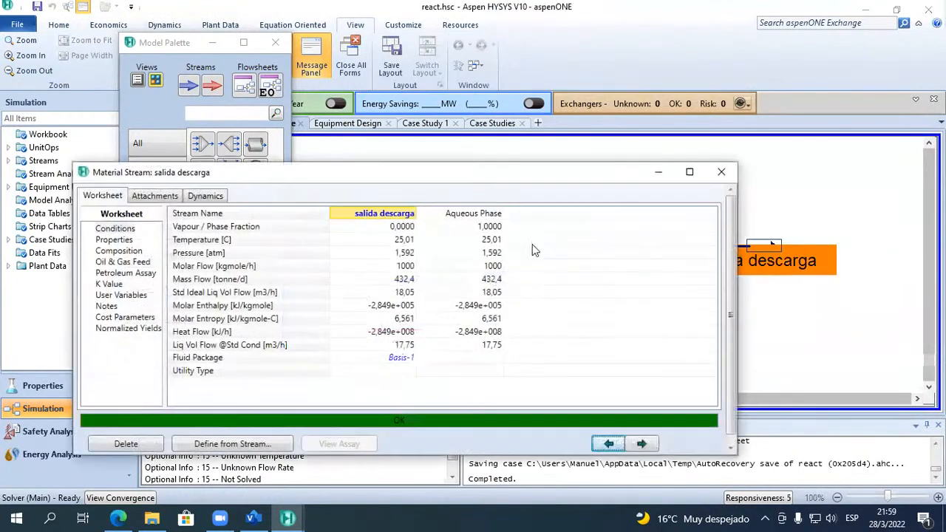
mouse_move(409, 263)
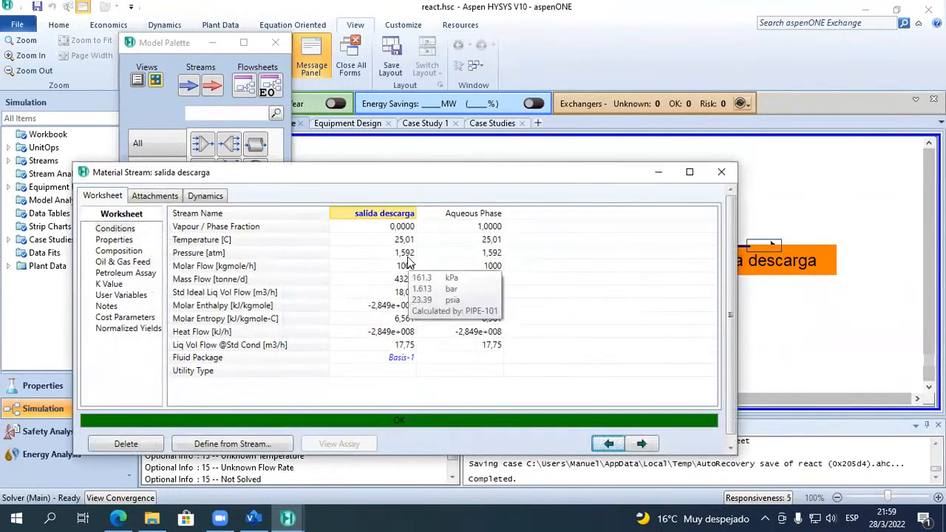
click(721, 172)
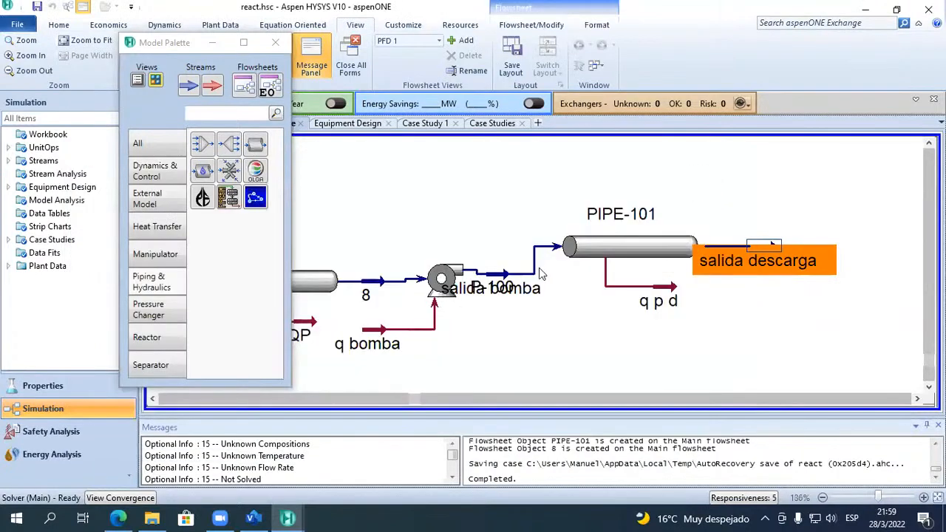
Raise the salida bomba stream in the flowsheet to line up with PIPE-101's inlet, clear of the P-100 label.
click(499, 275)
drag(498, 276, 520, 248)
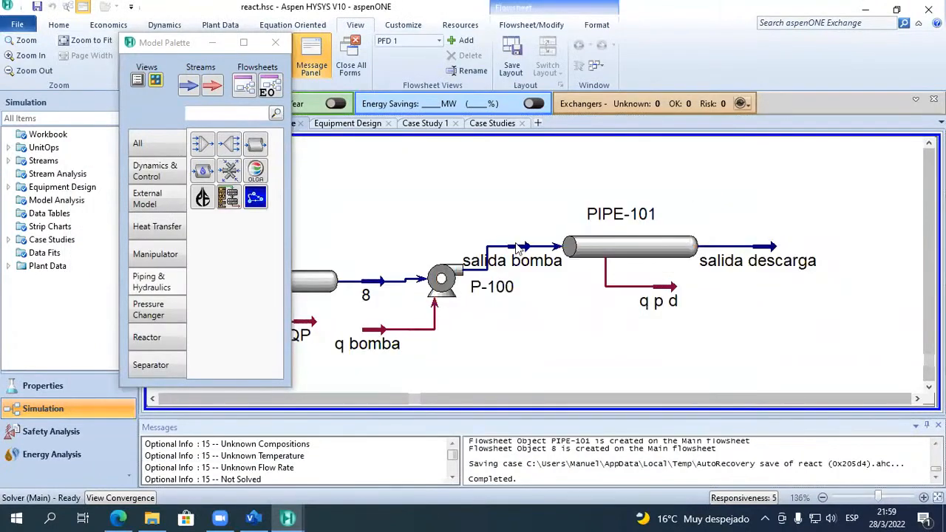
mouse_move(520, 249)
mouse_move(763, 257)
Examine PIPE-101's performance profiles and insulation temperatures, and its CO2 corrosion, erosion and hydrates analyses.
double_click(619, 237)
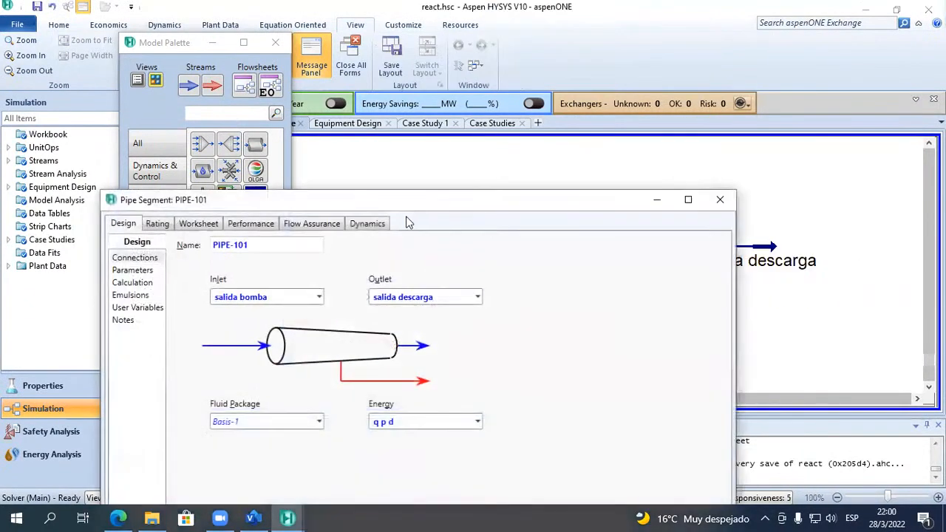
click(255, 223)
drag(325, 205, 382, 117)
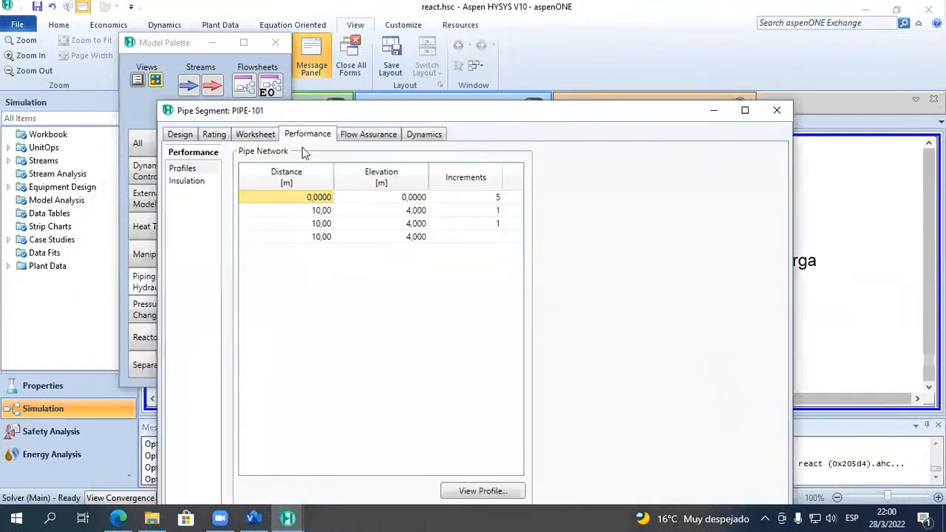
click(190, 182)
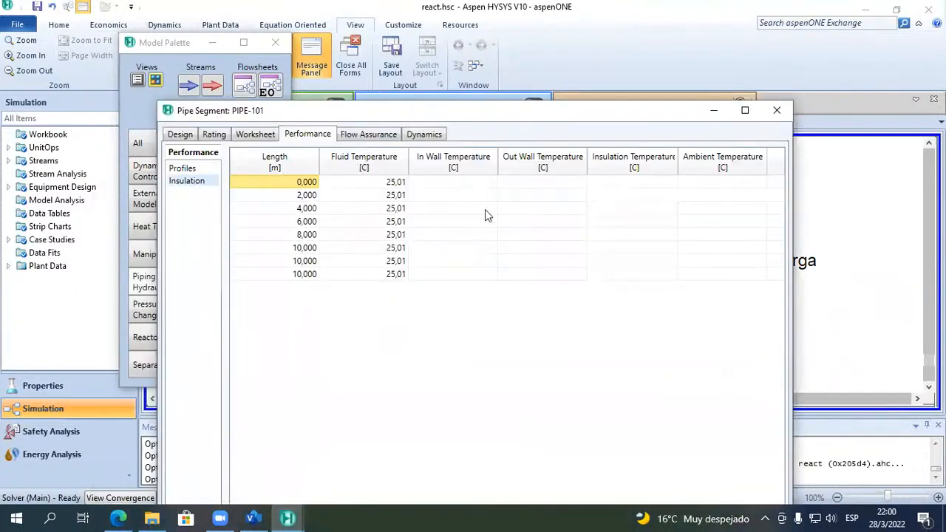
click(370, 138)
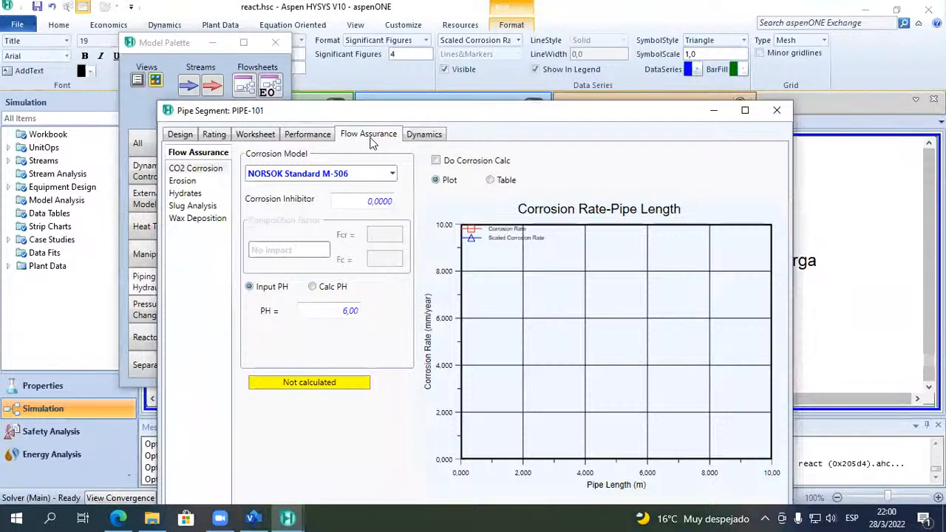
click(184, 181)
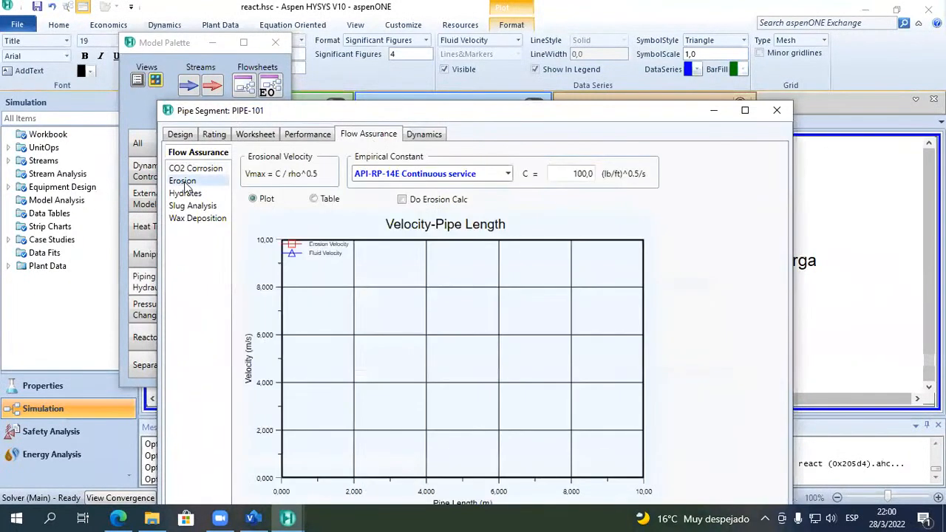
click(185, 193)
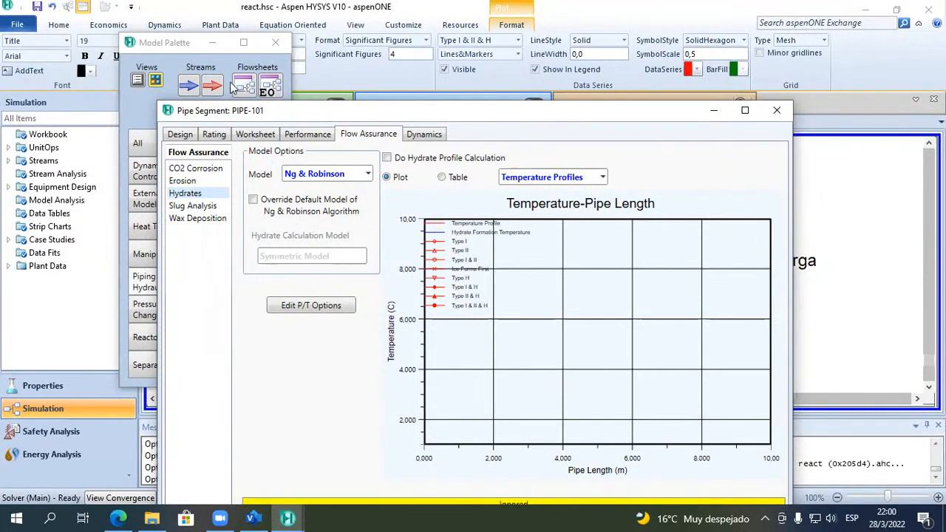
click(304, 136)
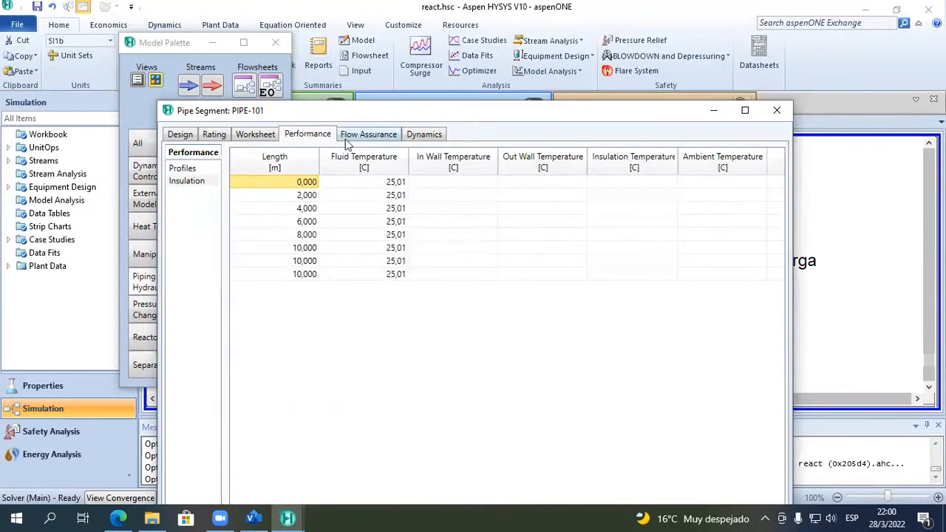
click(181, 169)
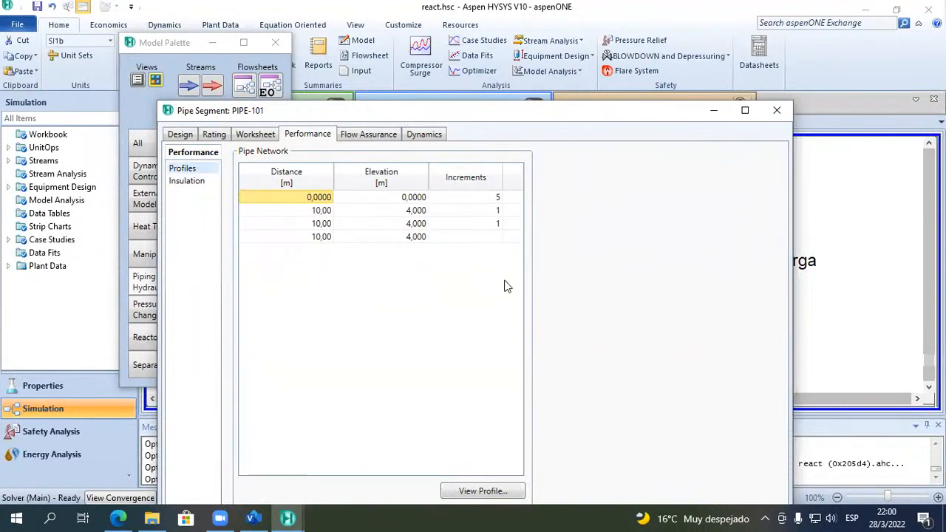
click(548, 63)
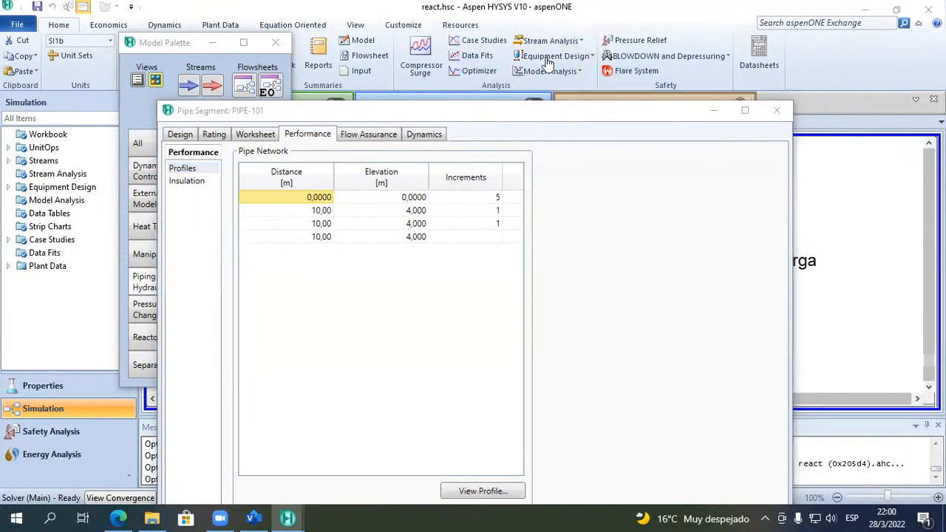